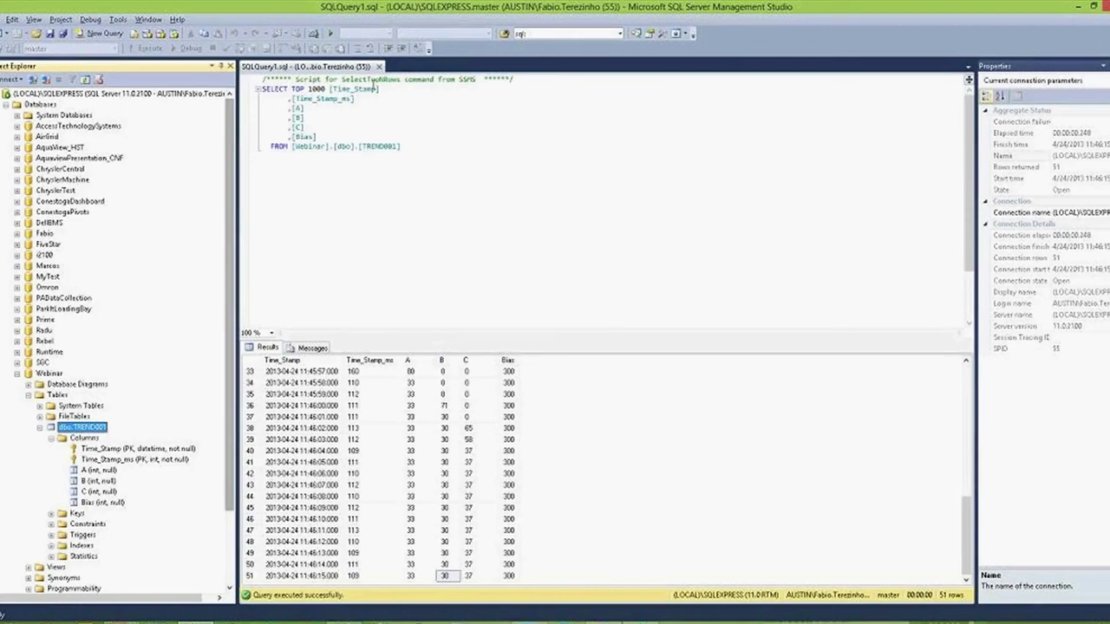
Step: Close the SQLQuery1.sql tab holding the TREND001 query and its results
left_click(379, 68)
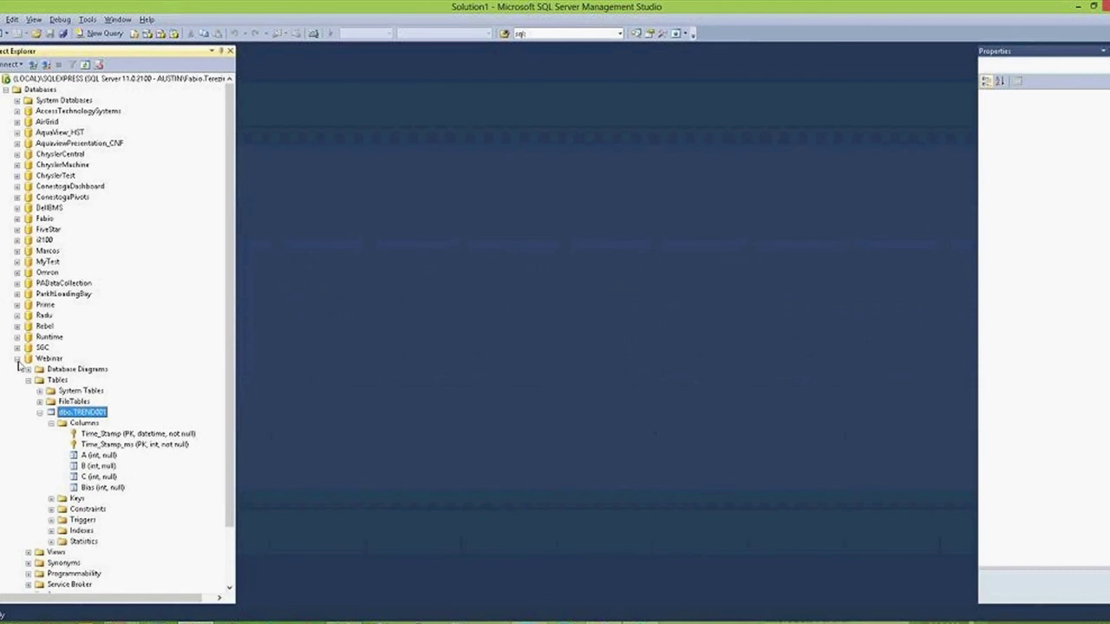
Step: Create a new database named AfternoonWebinar under Databases
left_click(17, 359)
right_click(41, 90)
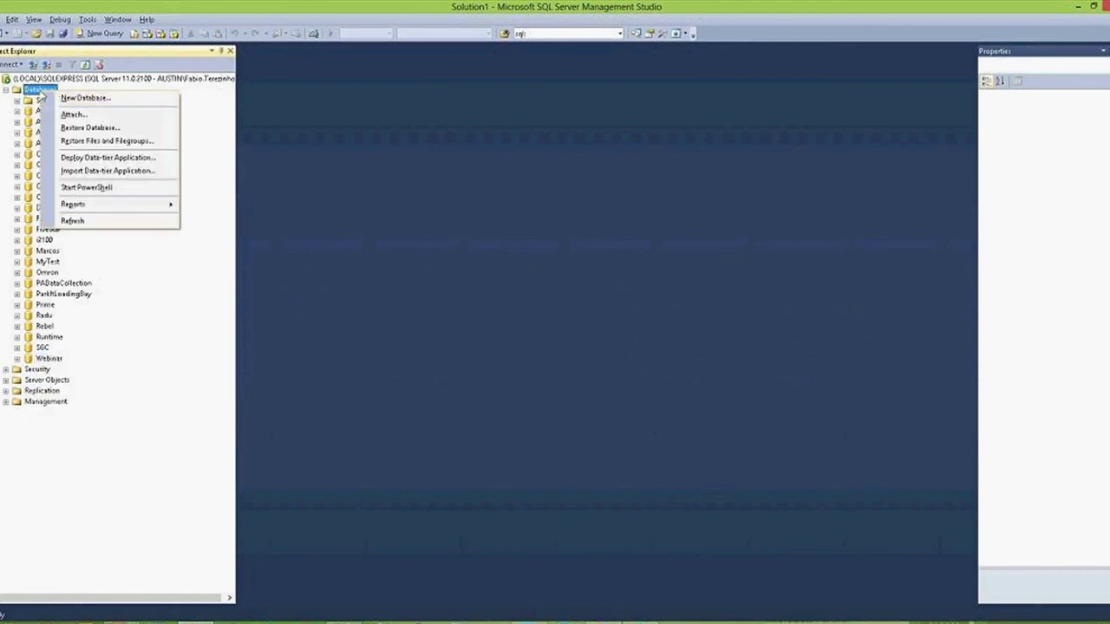
left_click(62, 96)
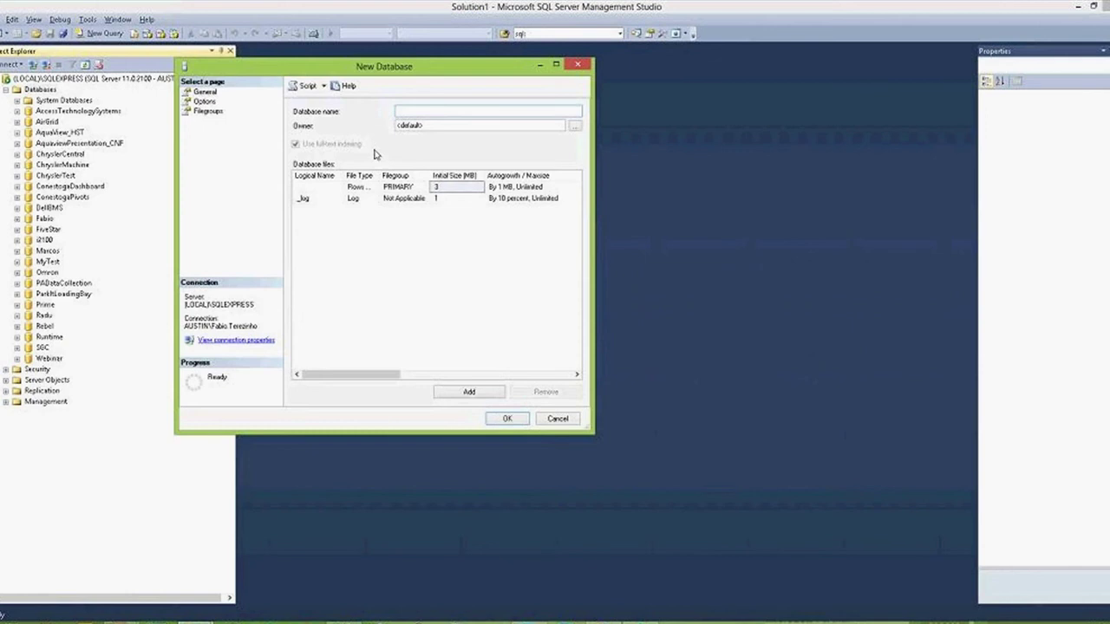
type("AfternoonWebinar")
key("Return")
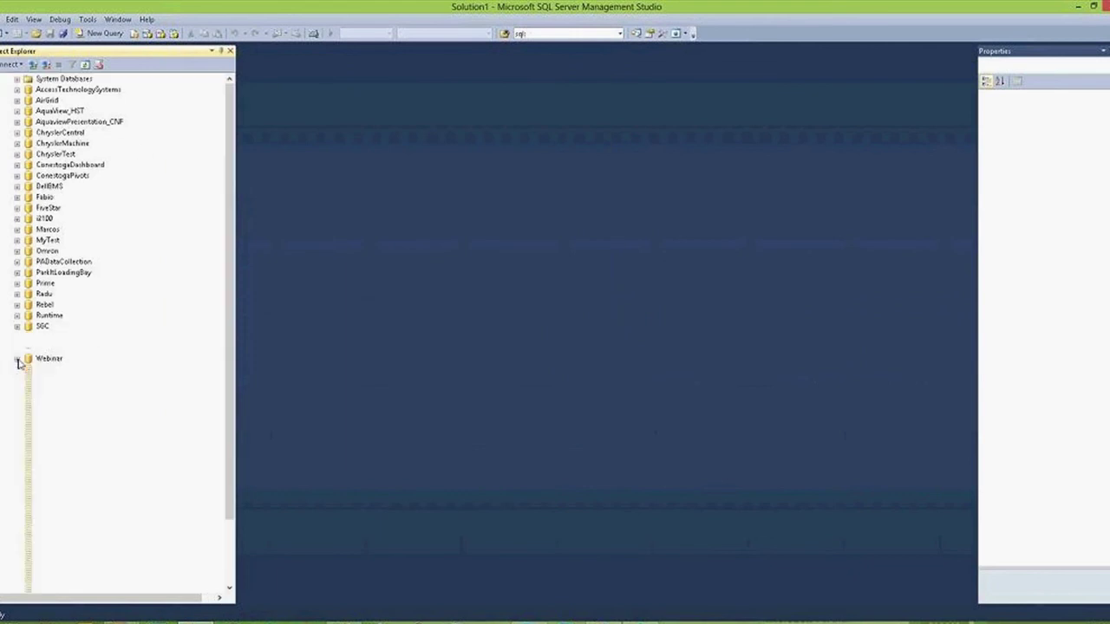
Step: Expand the AfternoonWebinar database and its Tables folder in Object Explorer
left_click(17, 358)
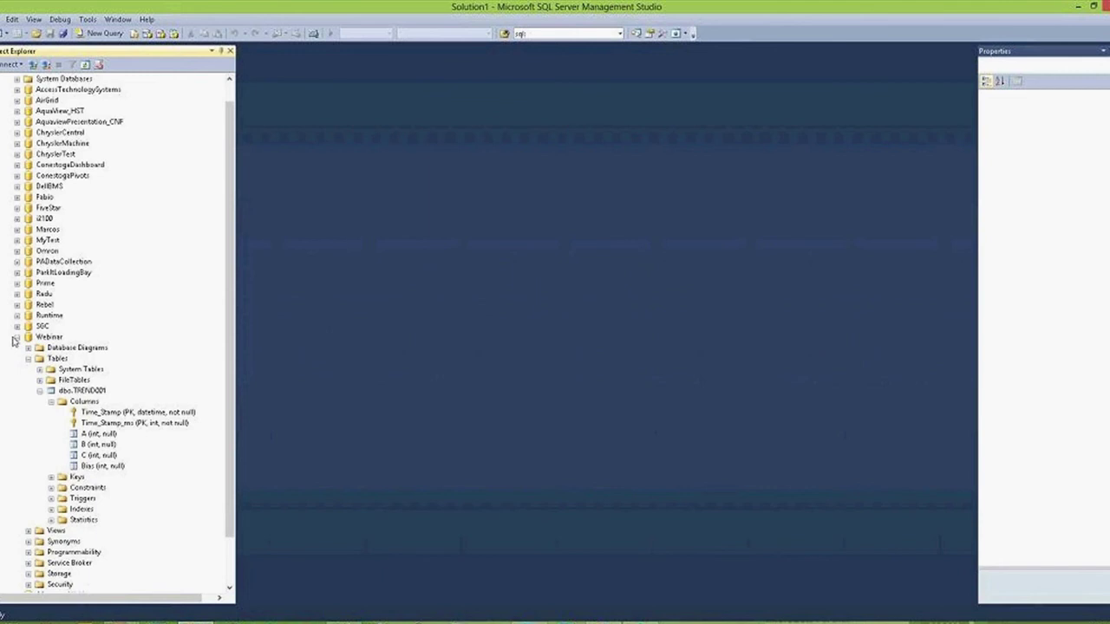
left_click(16, 337)
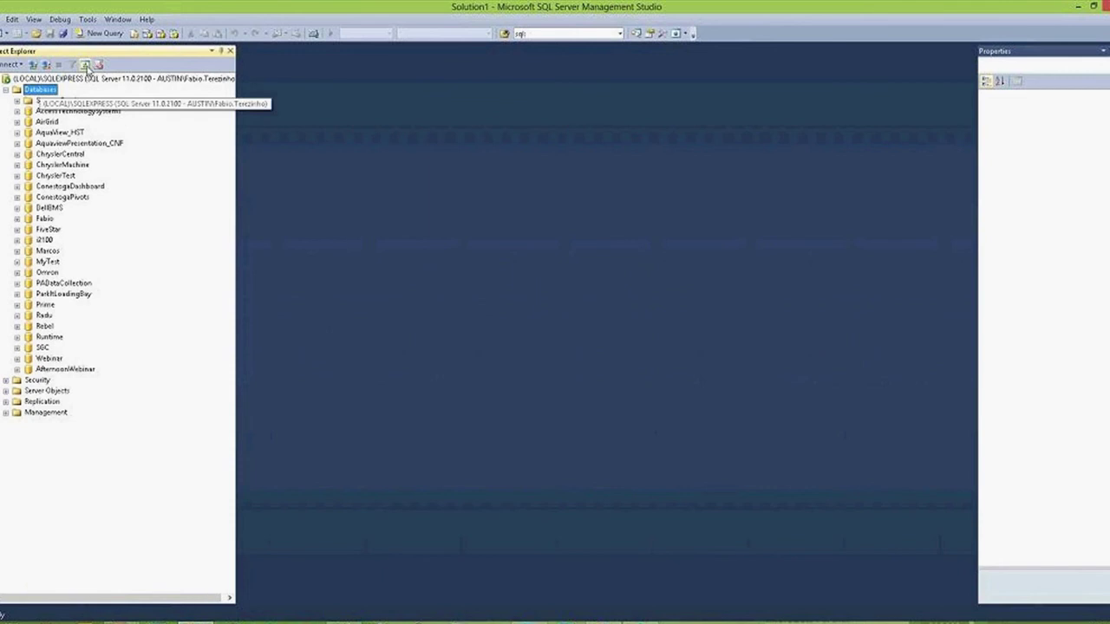
left_click(16, 369)
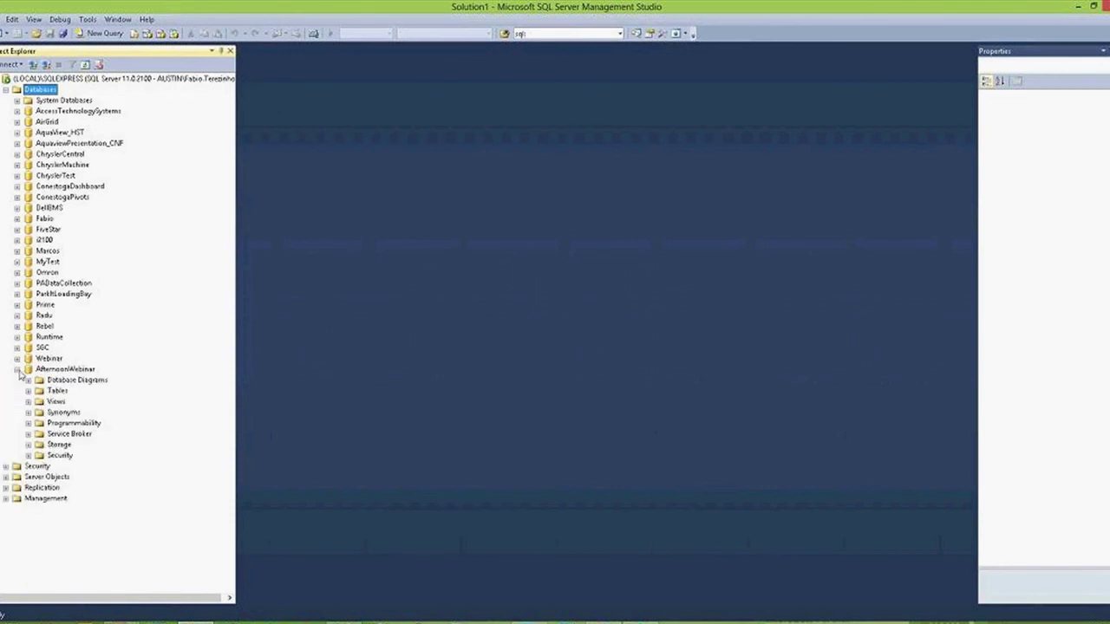
left_click(28, 390)
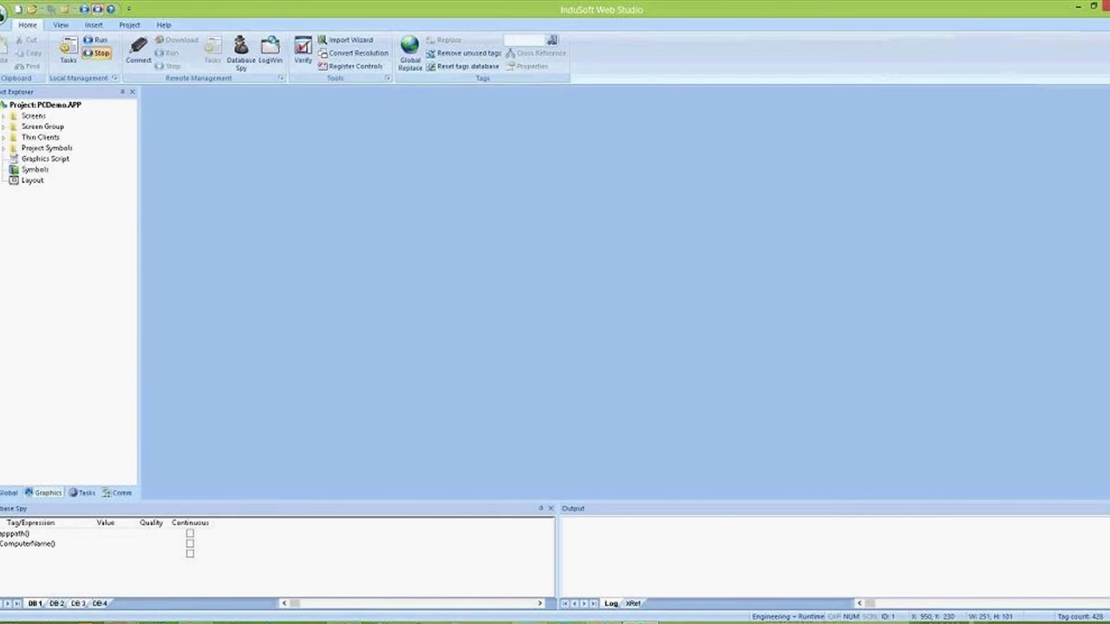
Step: Create a new project named AfternoonWebinar as an Empty Application at 1920×1080
left_click(3, 17)
left_click(24, 43)
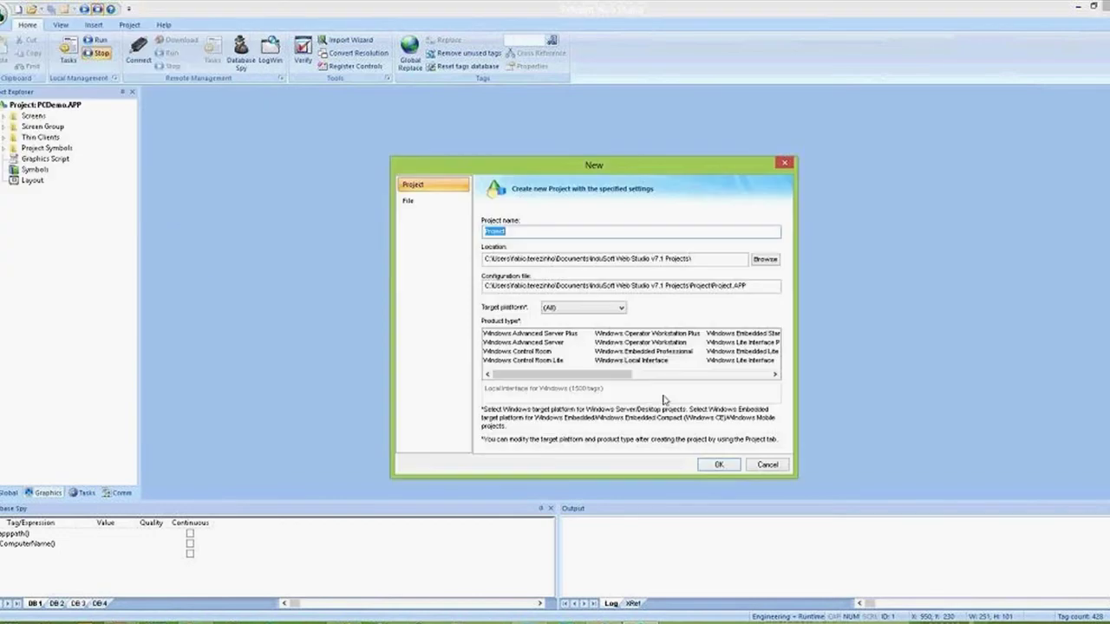
type("AfternoonWeb")
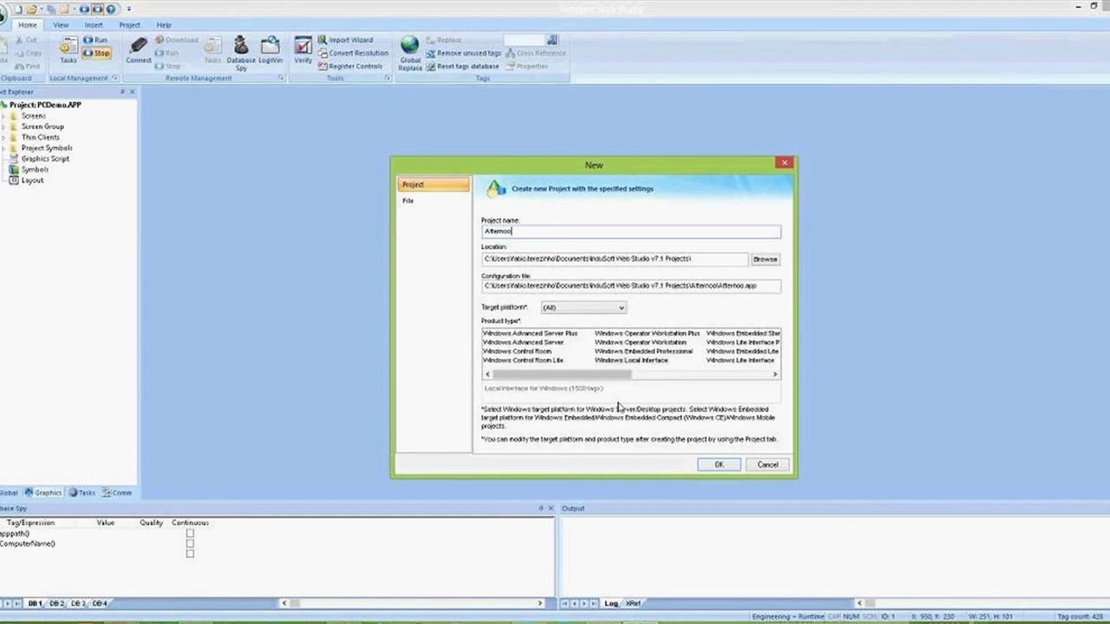
left_click(718, 465)
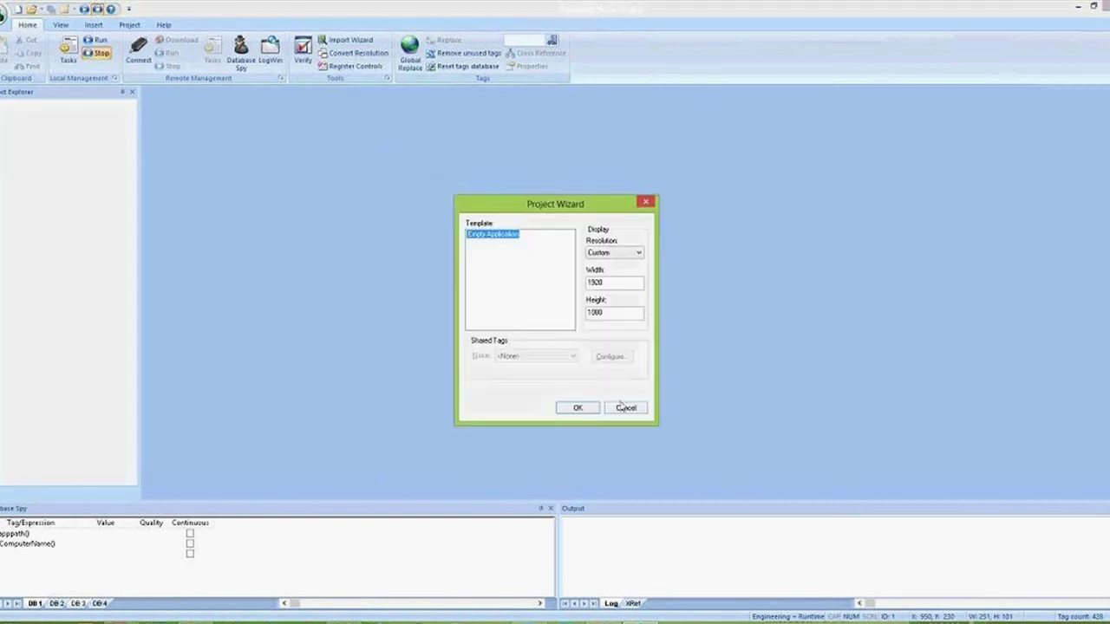
left_click(577, 409)
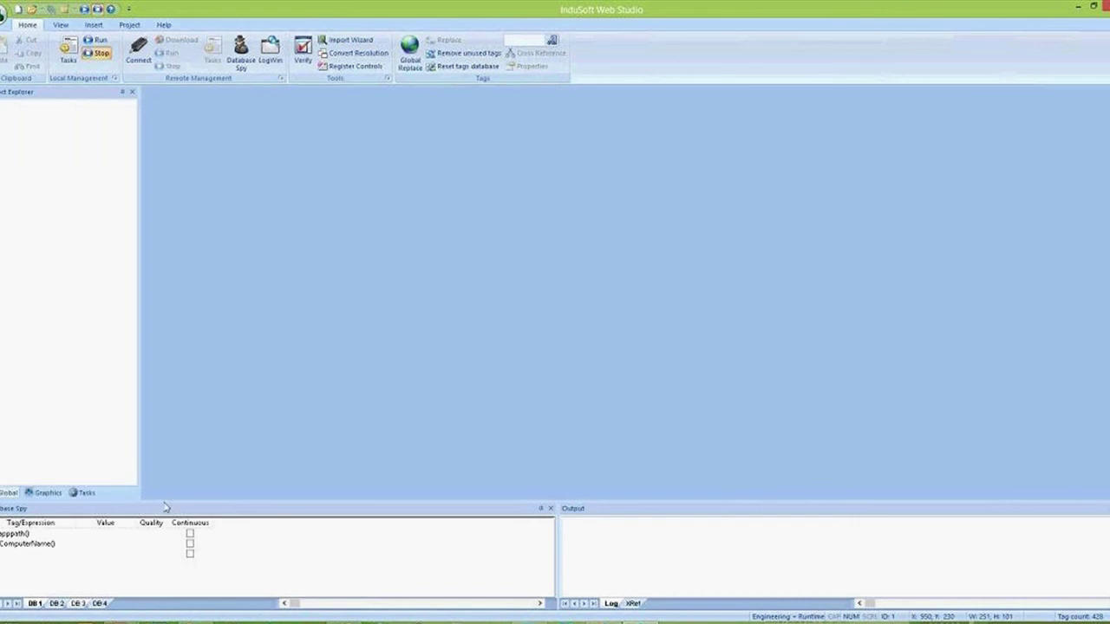
Step: In Project Options, configure the default database with the OLE DB Provider for SQL Server
left_click(130, 25)
left_click(96, 50)
left_click(520, 338)
left_click(684, 307)
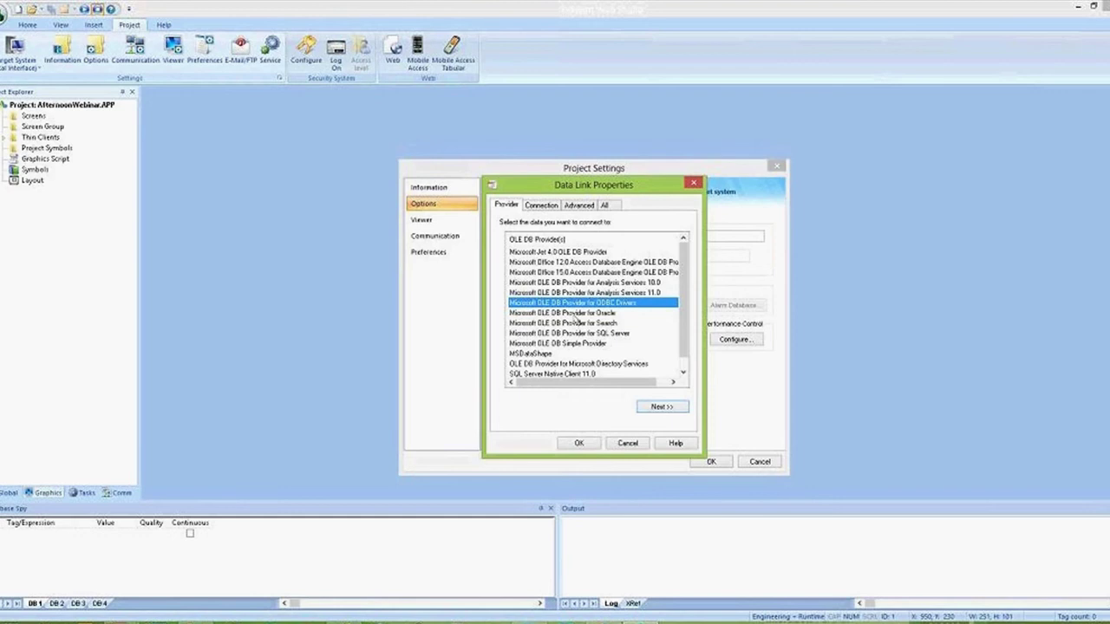
left_click(574, 314)
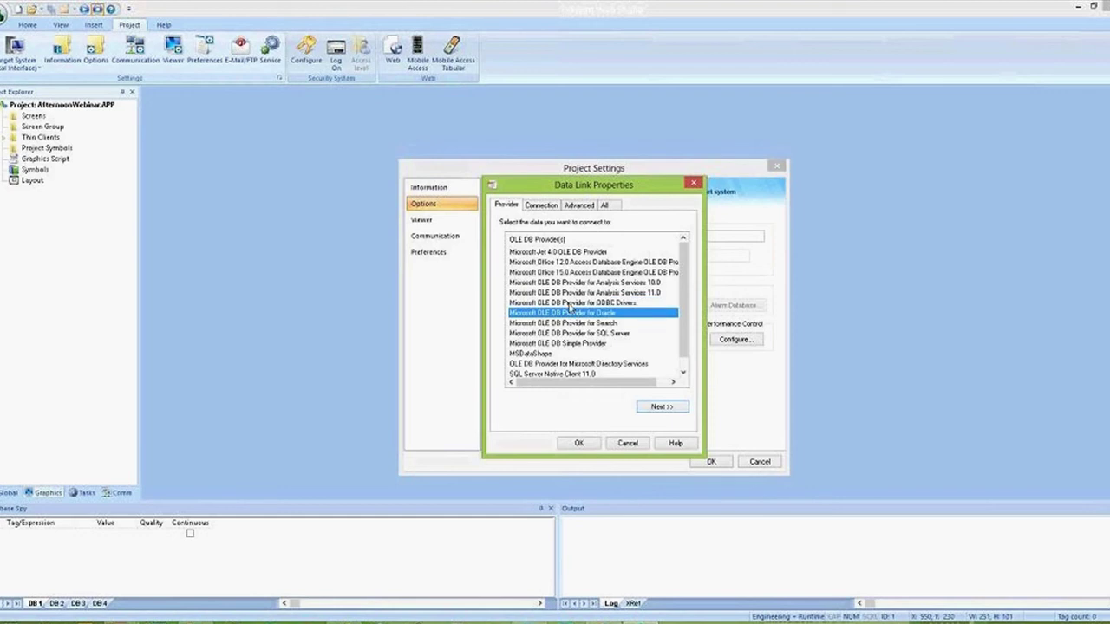
left_click(573, 334)
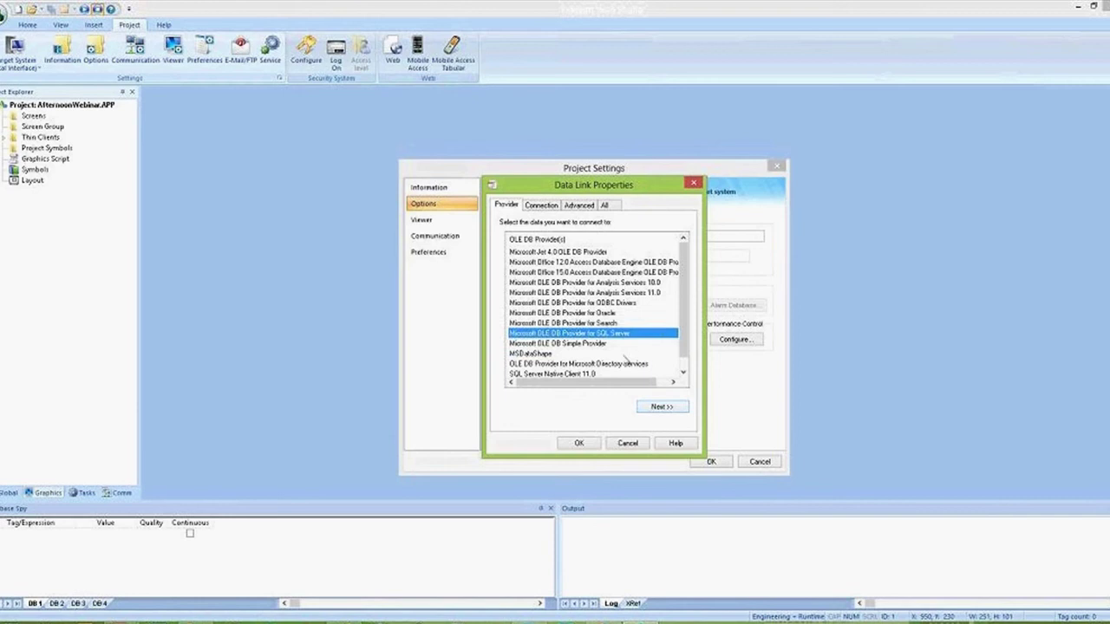
left_click(663, 412)
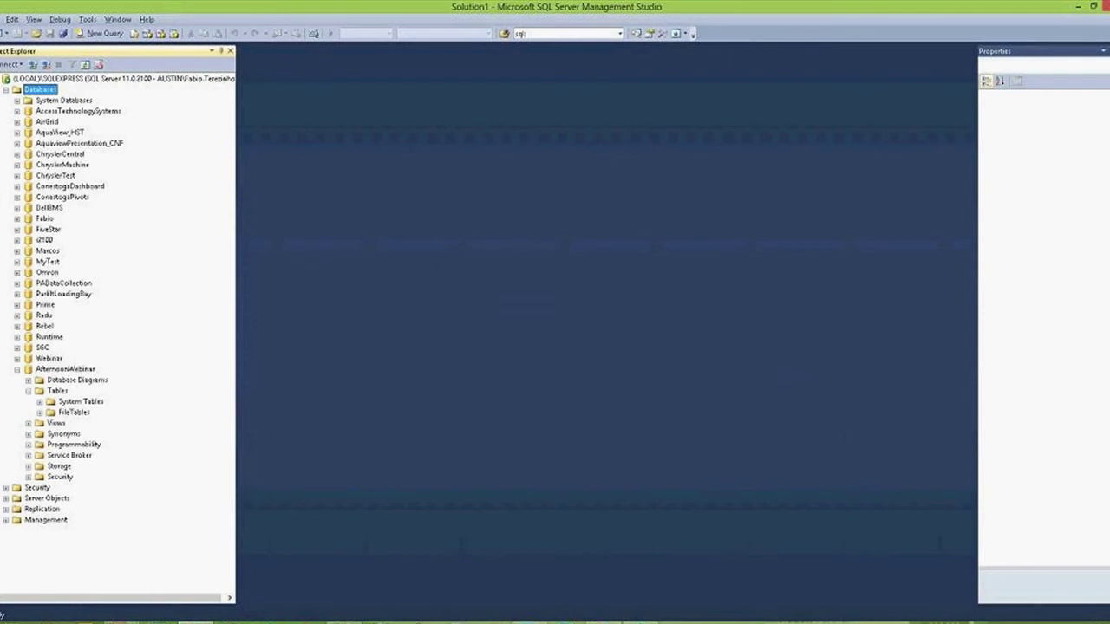
Step: Connect to AfternoonWebinar on (LOCAL)\SQLEXPRESS with NT integrated security, test, and confirm
left_click(32, 65)
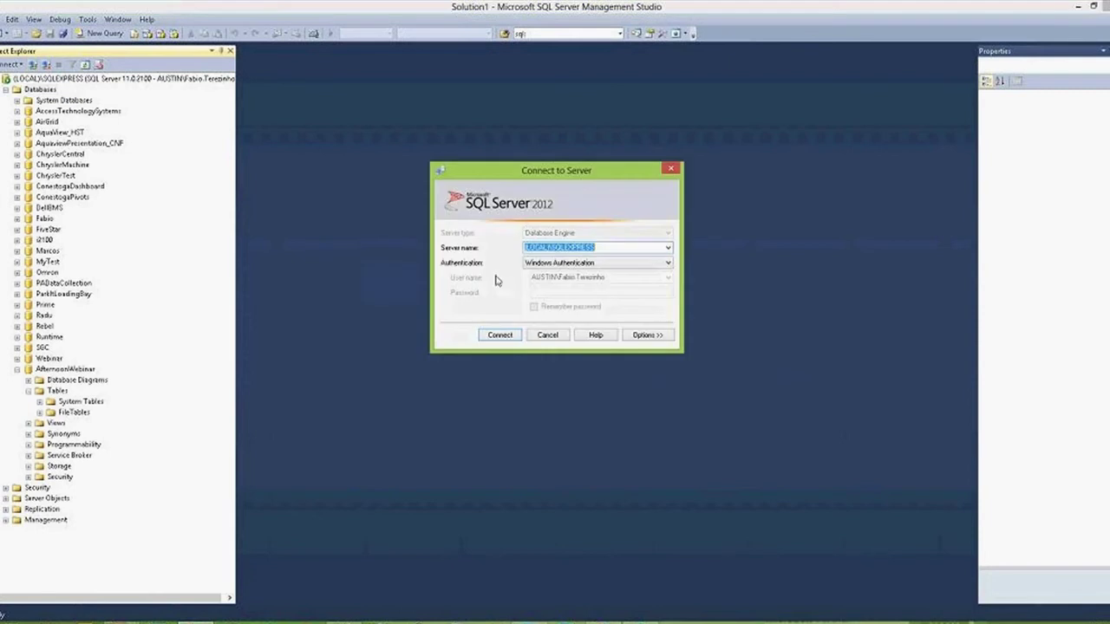
left_click(555, 336)
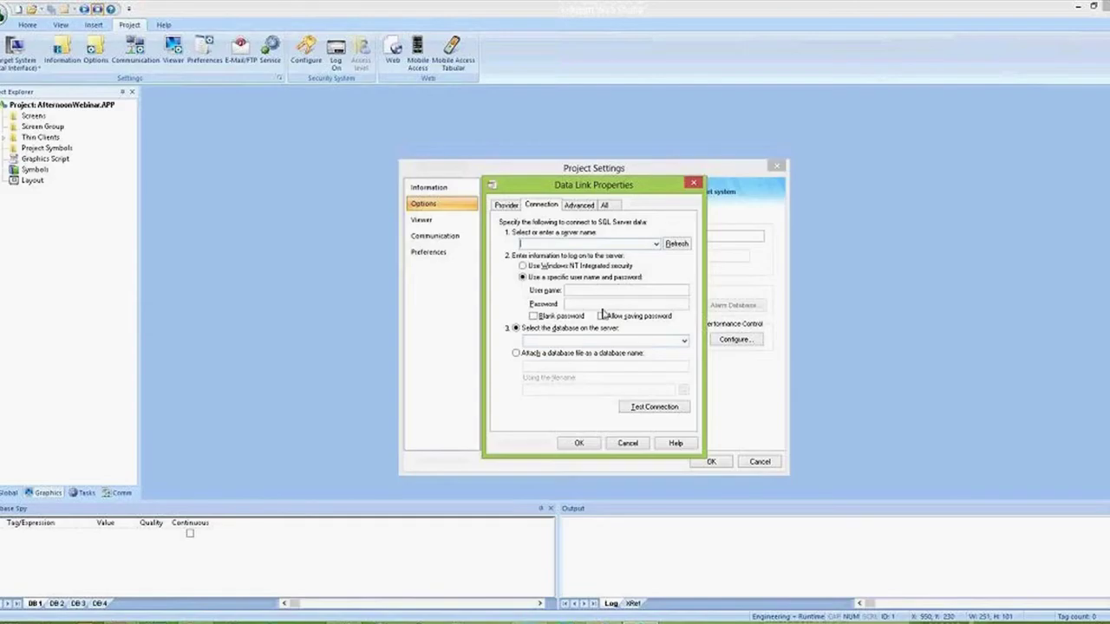
type("(LOCAL)\\SQLEXPRESS")
left_click(596, 266)
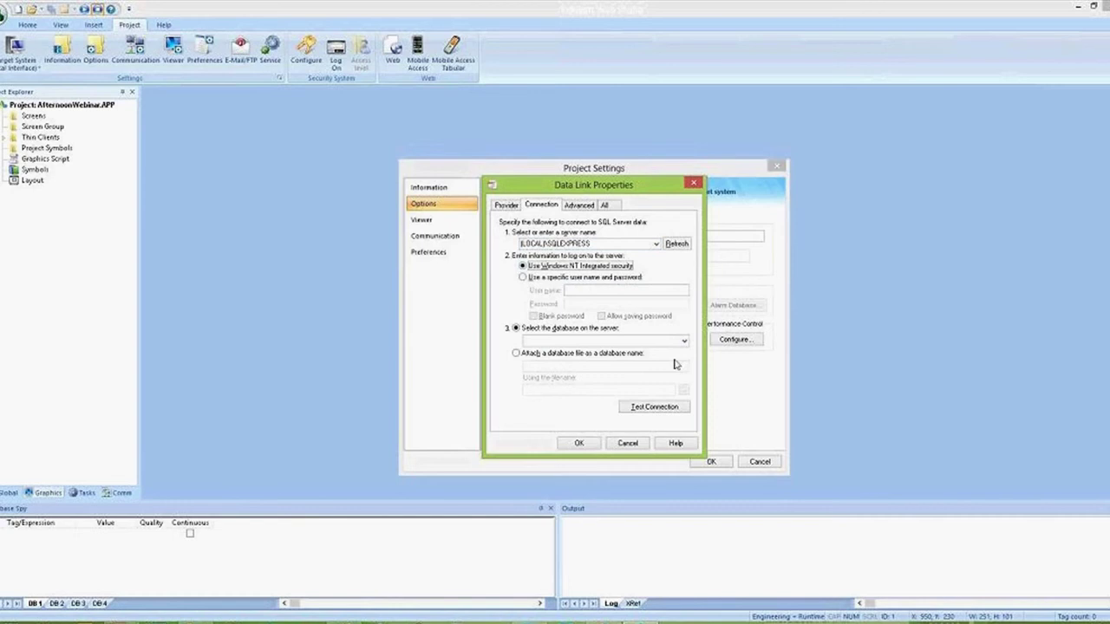
left_click(684, 341)
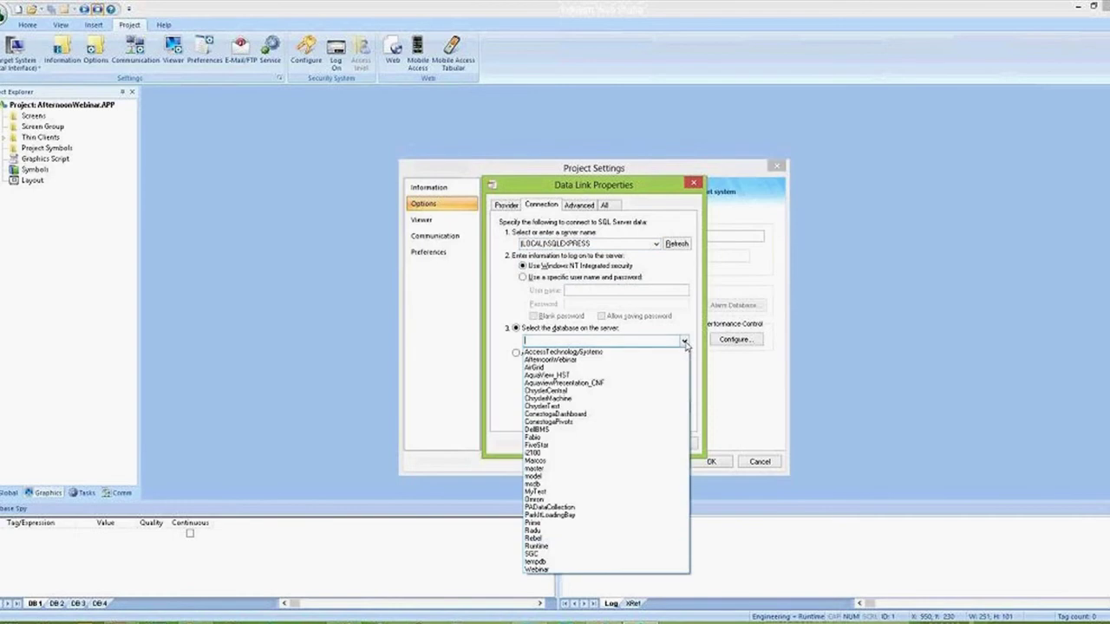
left_click(579, 359)
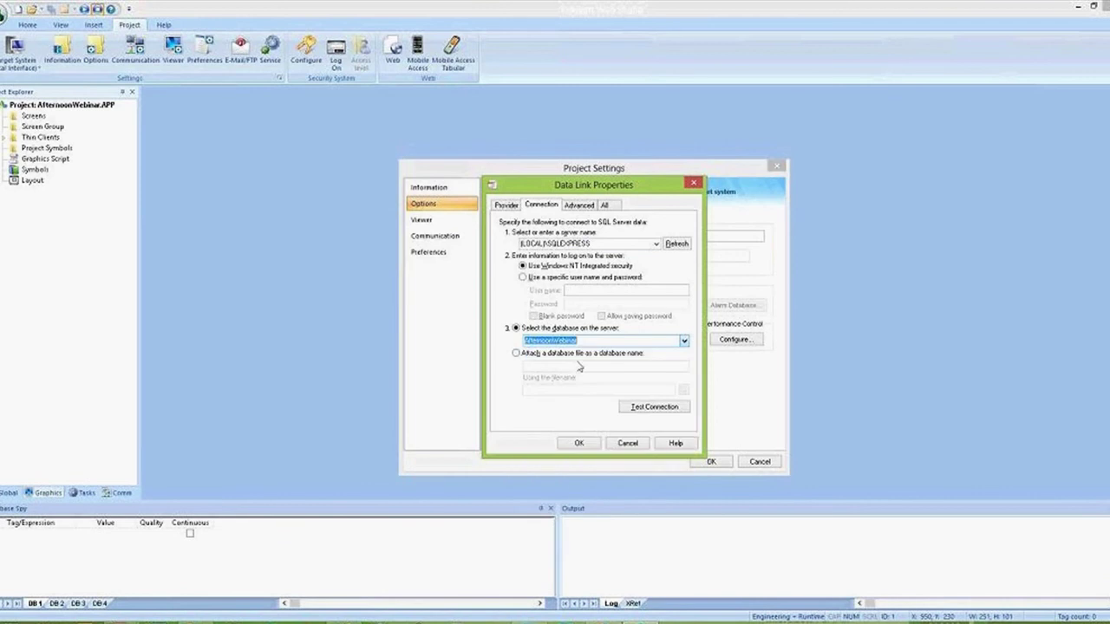
left_click(651, 409)
left_click(603, 359)
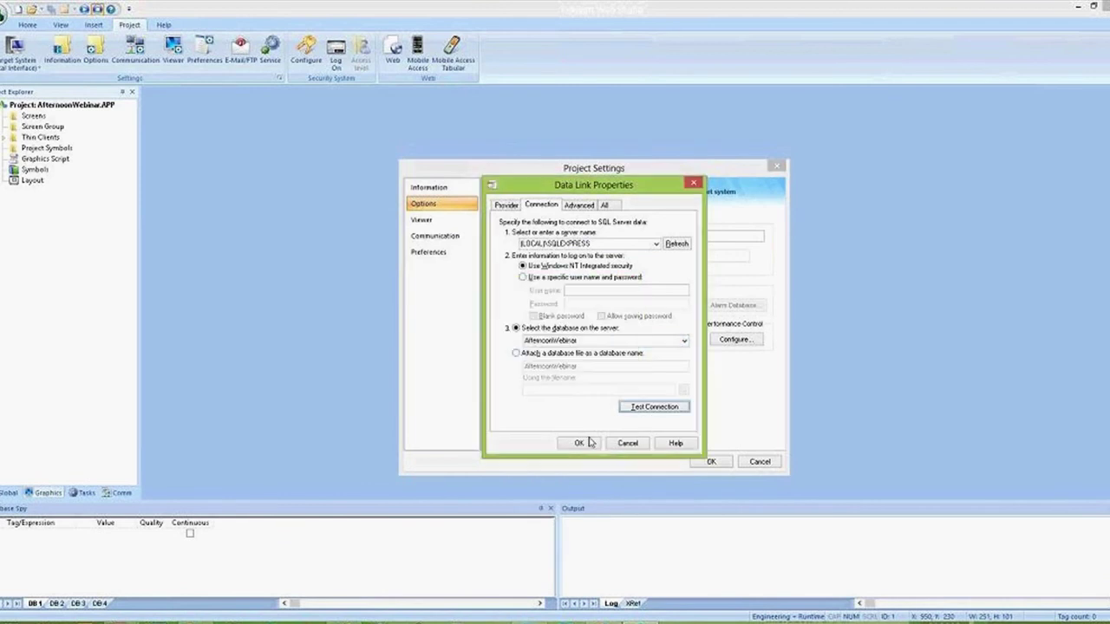
left_click(579, 443)
left_click(571, 375)
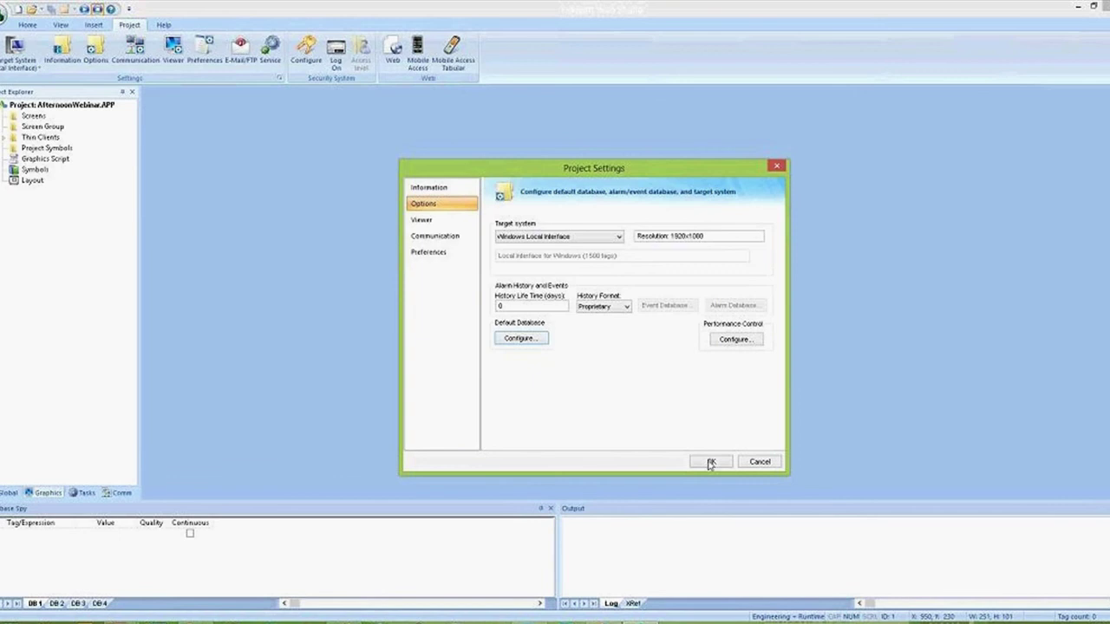
left_click(709, 461)
left_click(85, 493)
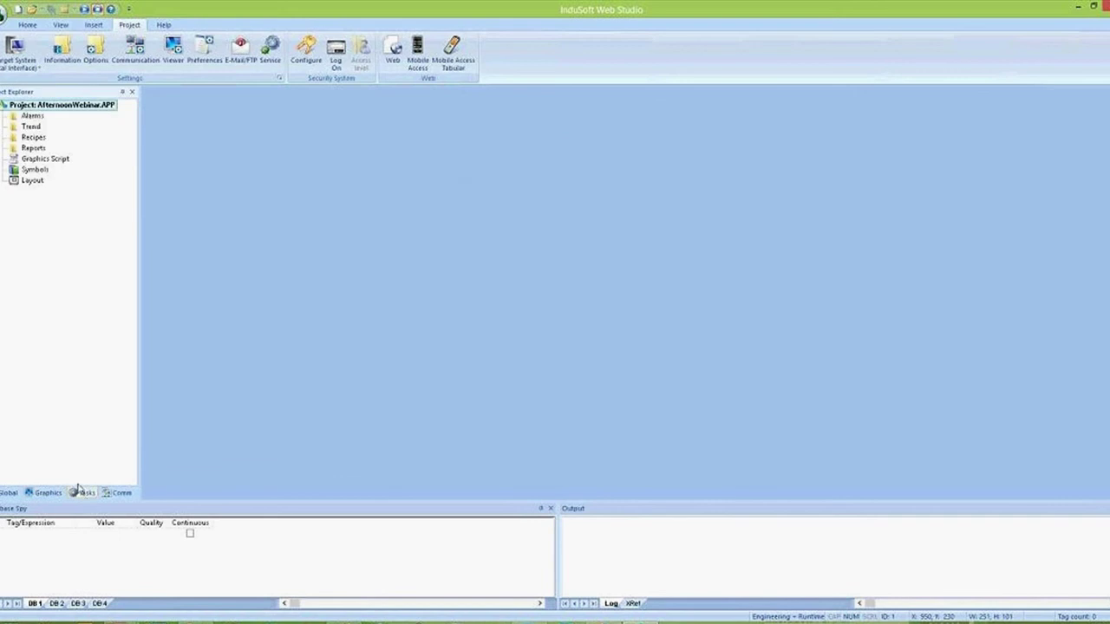
Step: Create a new trend worksheet logging tags A, B and C
left_click(30, 127)
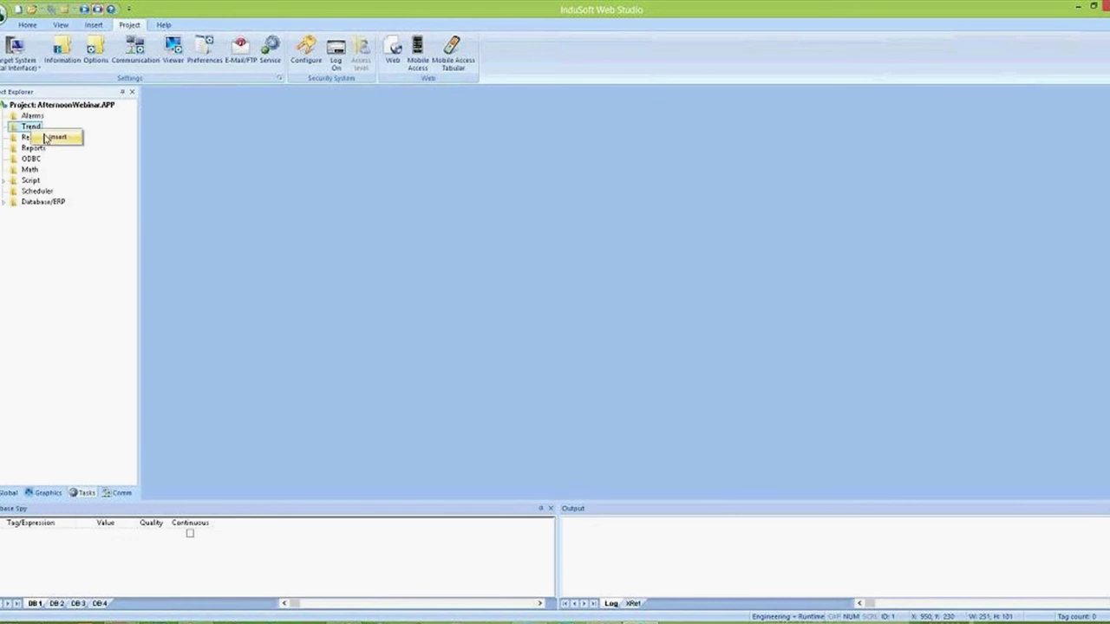
double_click(43, 132)
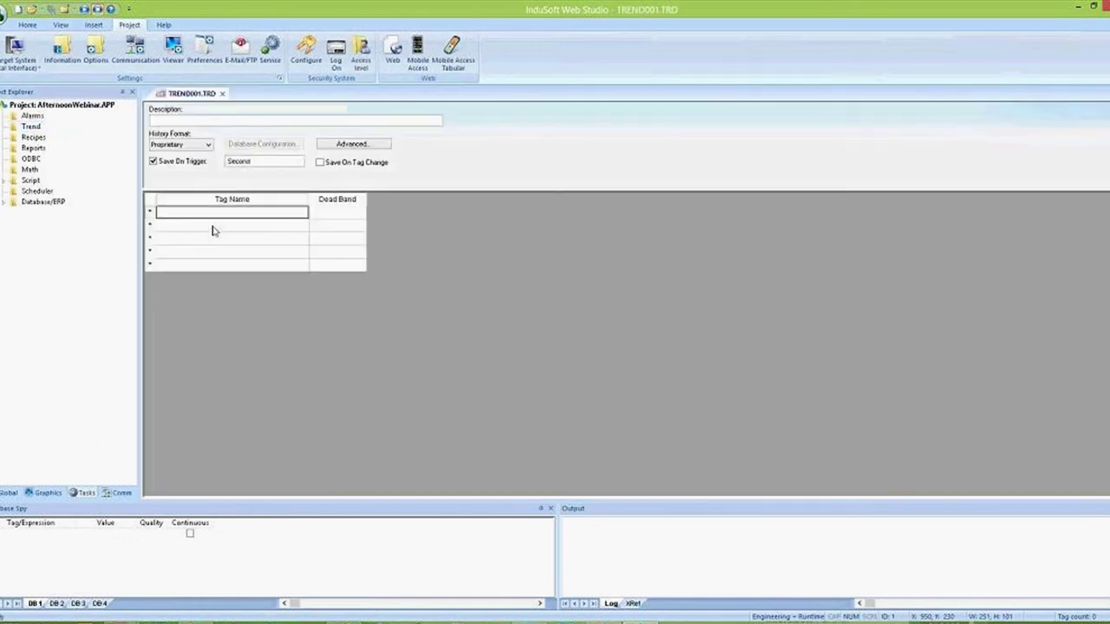
type("A")
key("Return")
key("Return")
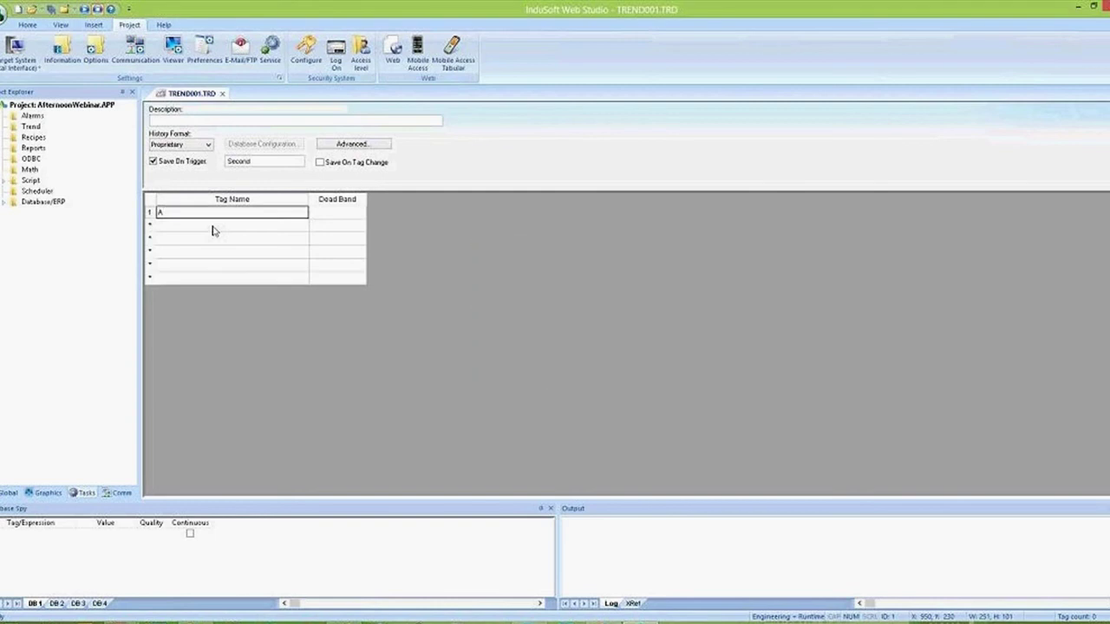
left_click(213, 229)
type("B")
key("Return")
key("Return")
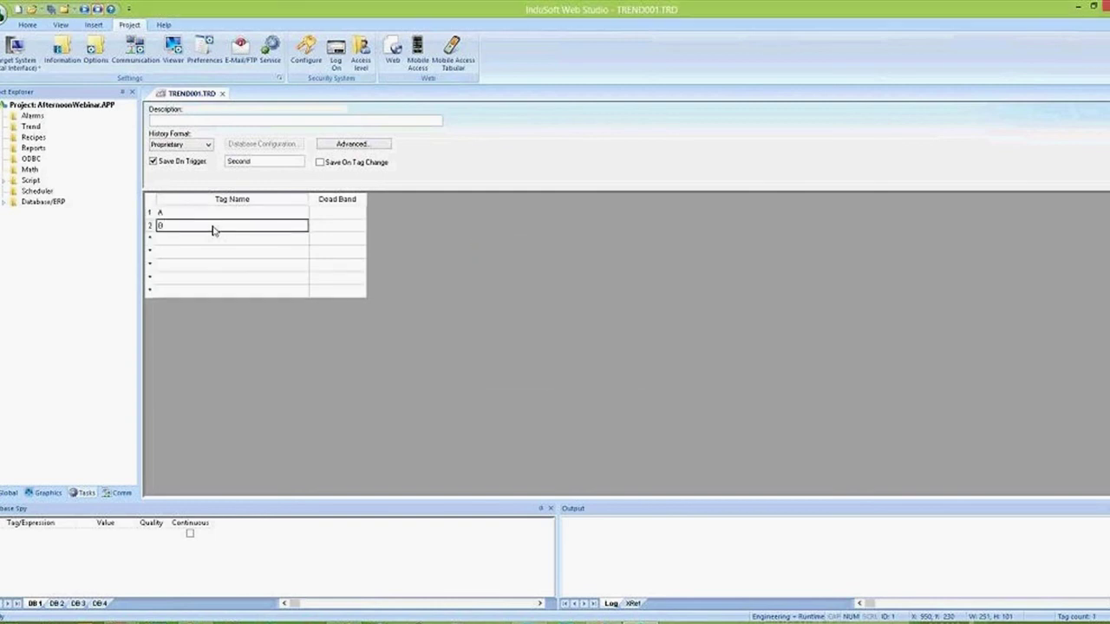
key("Return")
key("Return")
key("Return")
type("C")
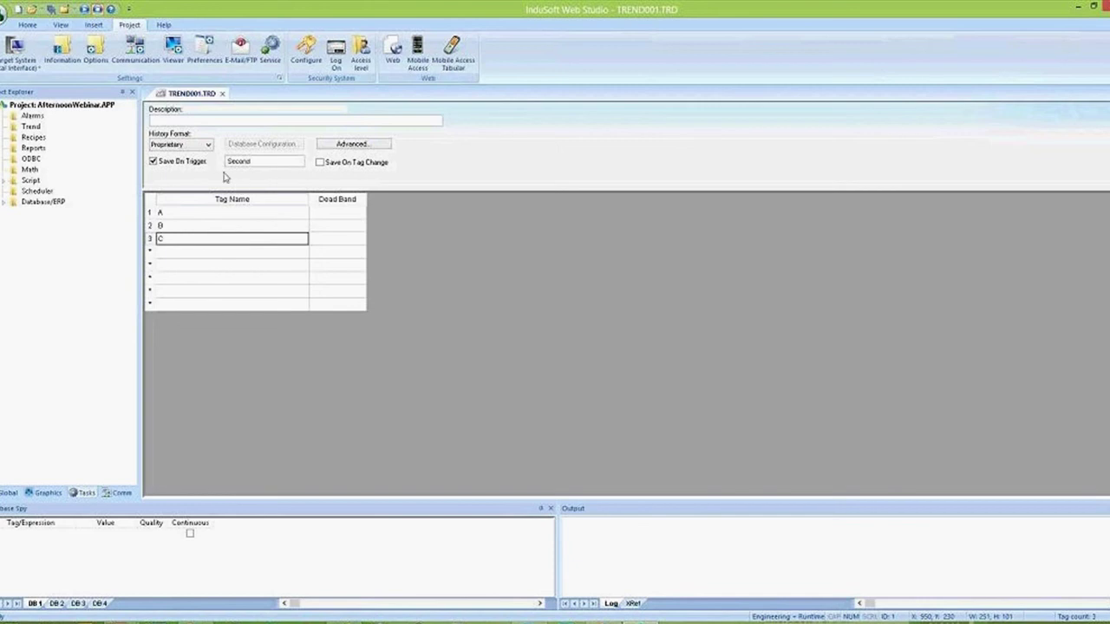
Step: Set the trend History Format to Database and save the worksheet with its suggested number
left_click(208, 144)
left_click(173, 164)
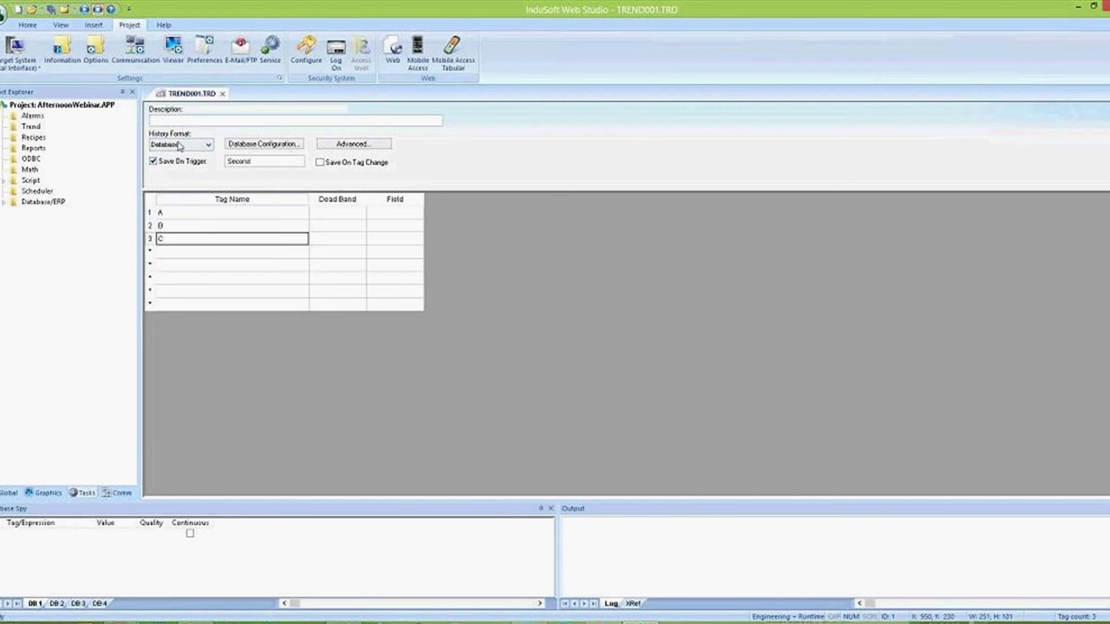
left_click(221, 93)
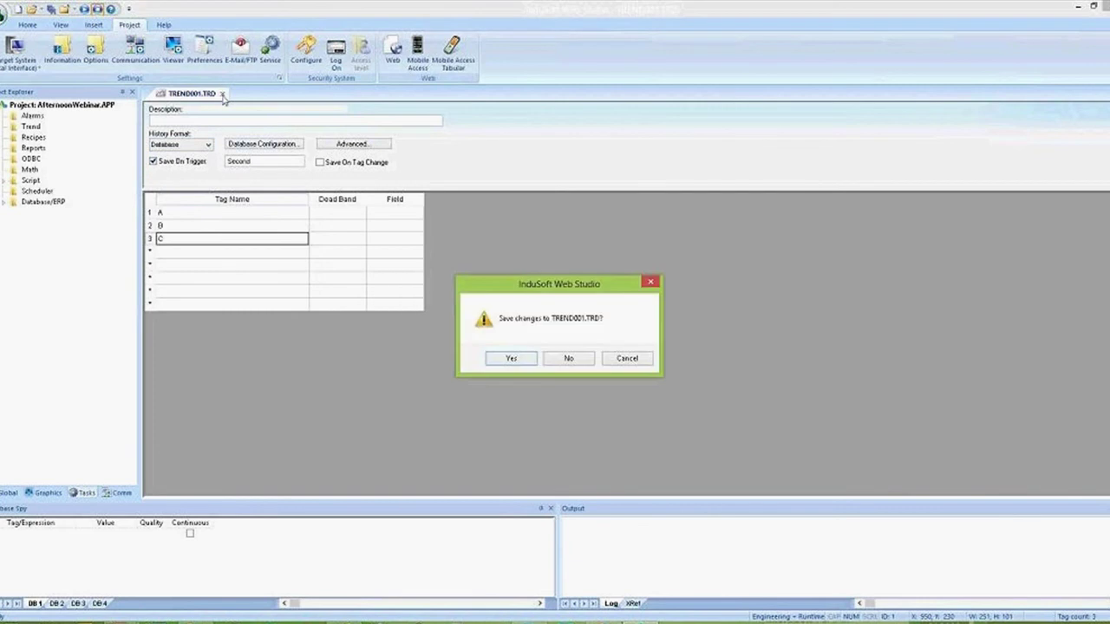
left_click(513, 359)
left_click(526, 332)
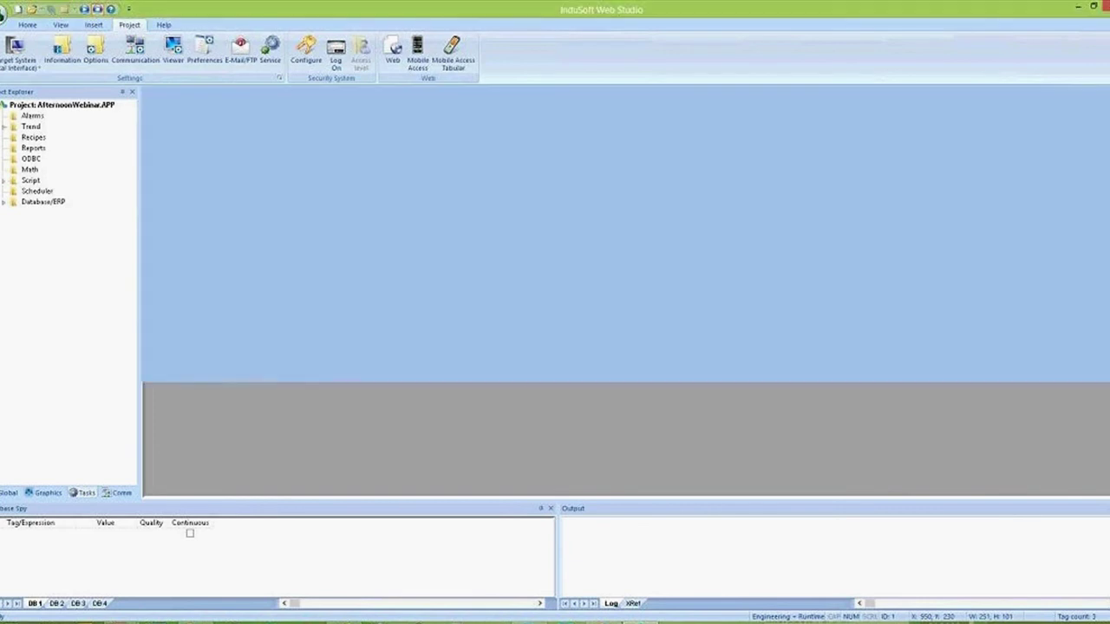
left_click(48, 494)
left_click(30, 117)
Step: Insert a new screen with the default attributes
right_click(30, 116)
left_click(49, 123)
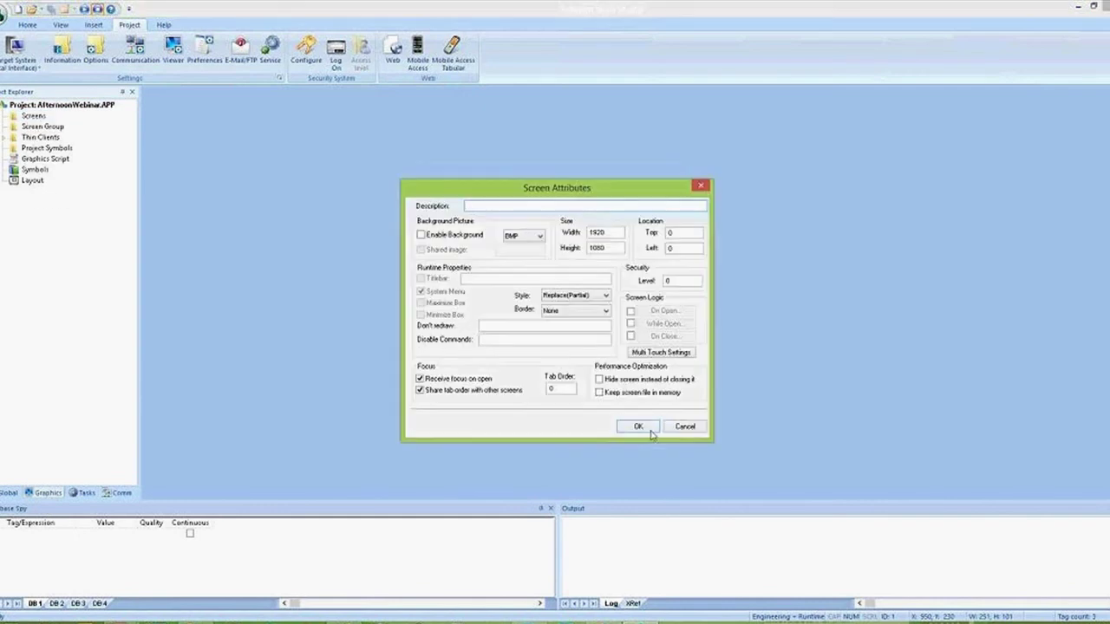
left_click(638, 425)
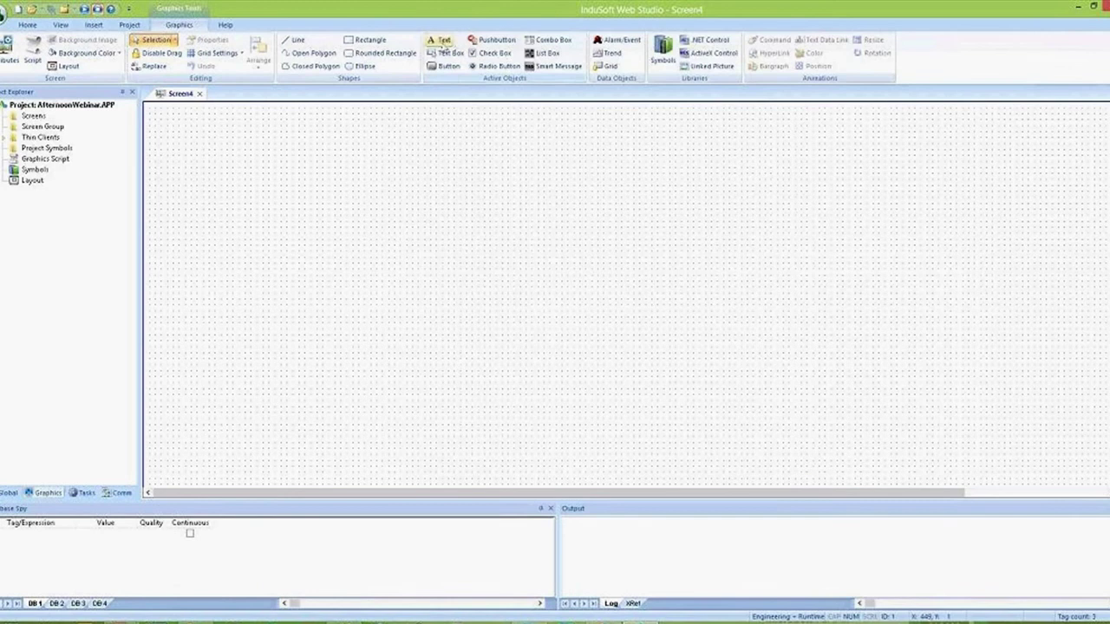
Step: Place the slider01 system symbol at the top-left, linked to tag A
left_click(667, 53)
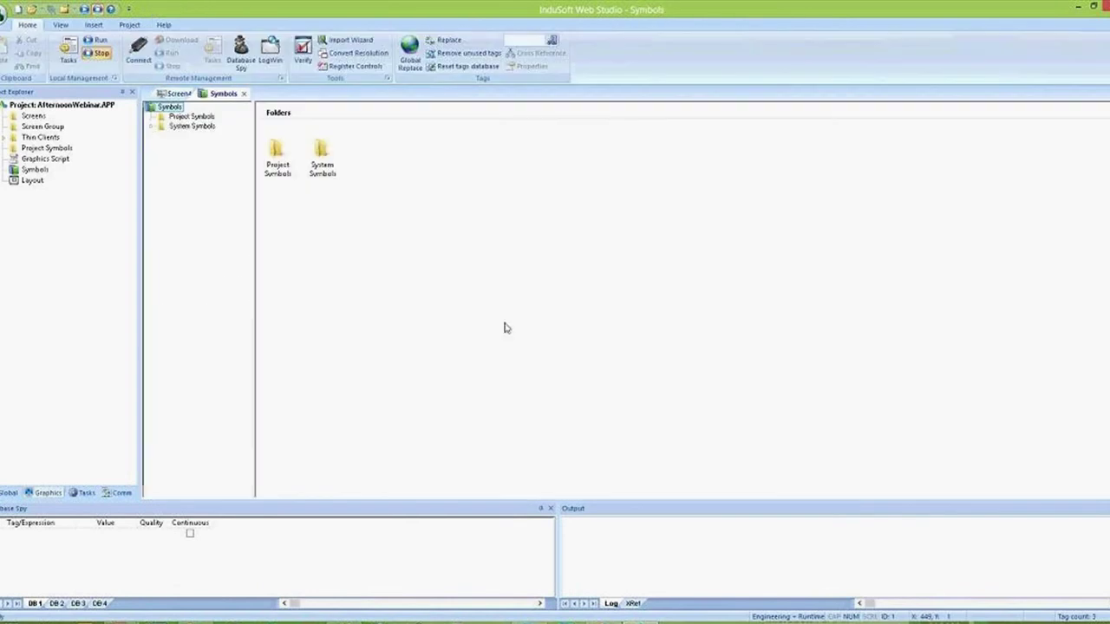
left_click(152, 126)
double_click(190, 268)
double_click(293, 169)
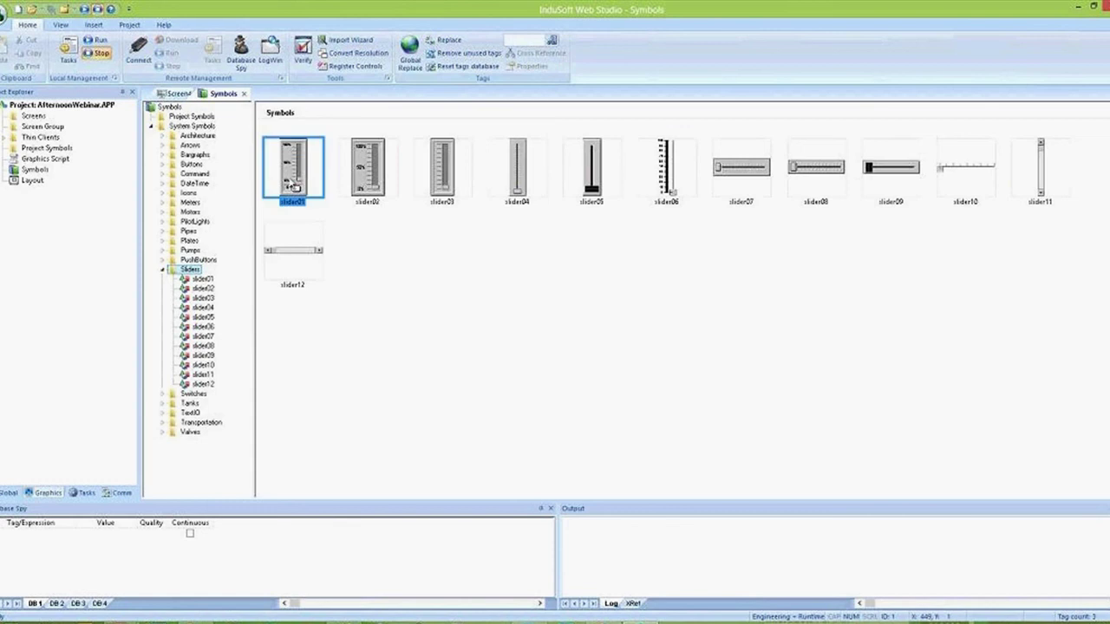
left_click(199, 178)
double_click(215, 185)
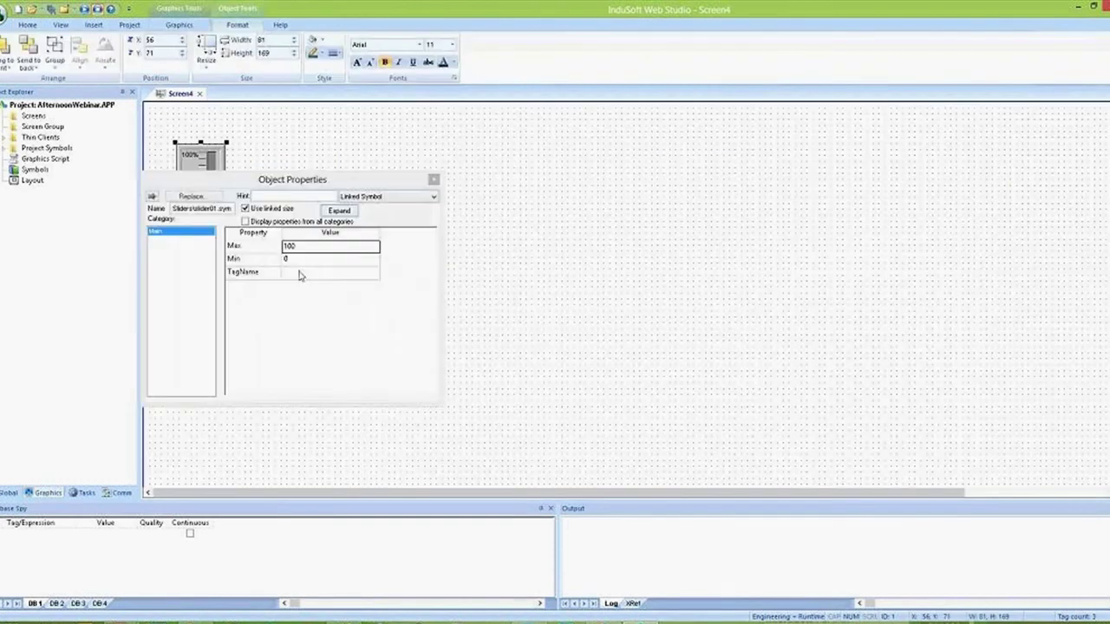
left_click(300, 276)
left_click(404, 265)
Step: Add two slider copies stacked below, linked to tags B and C
left_click(211, 307)
left_click_drag(211, 305, 213, 301)
double_click(217, 308)
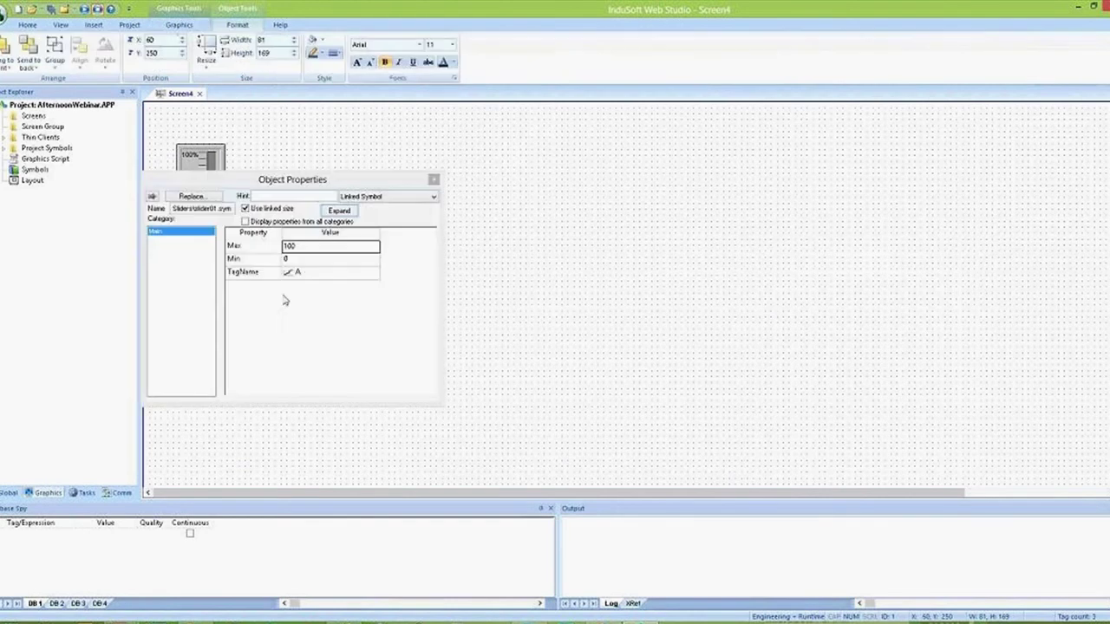
left_click(306, 274)
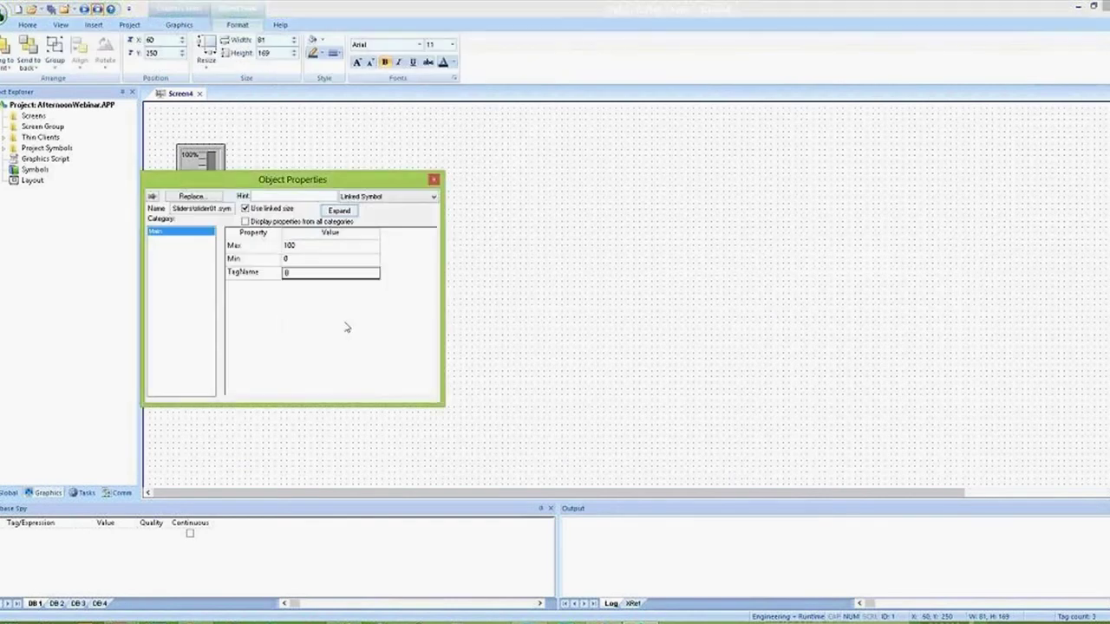
key("ctrl+v")
left_click(239, 339)
left_click_drag(204, 298, 205, 404)
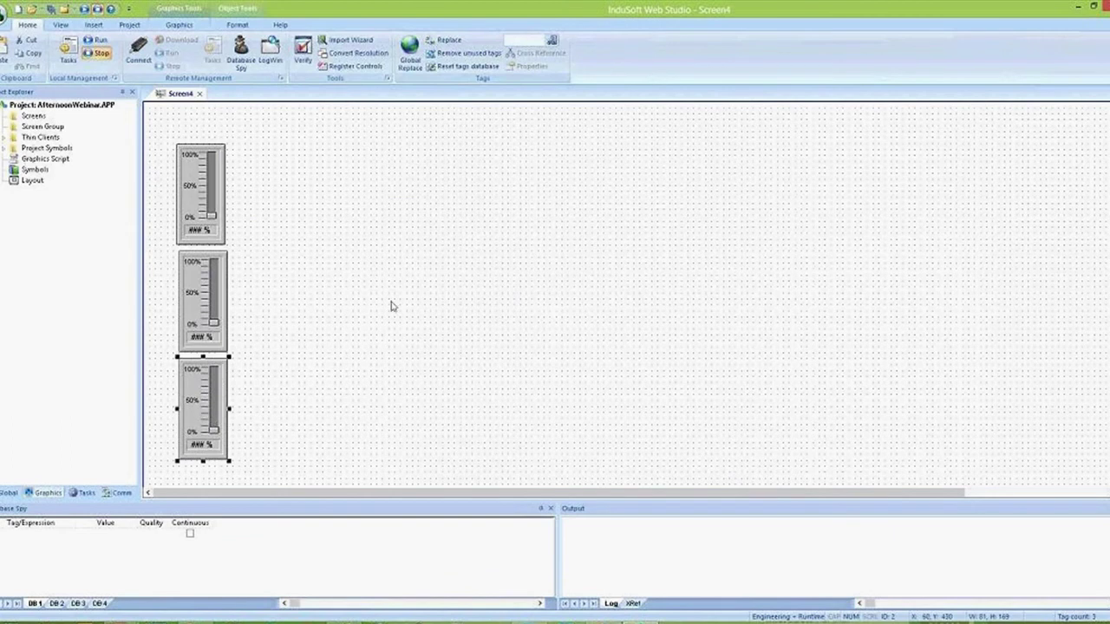
double_click(189, 413)
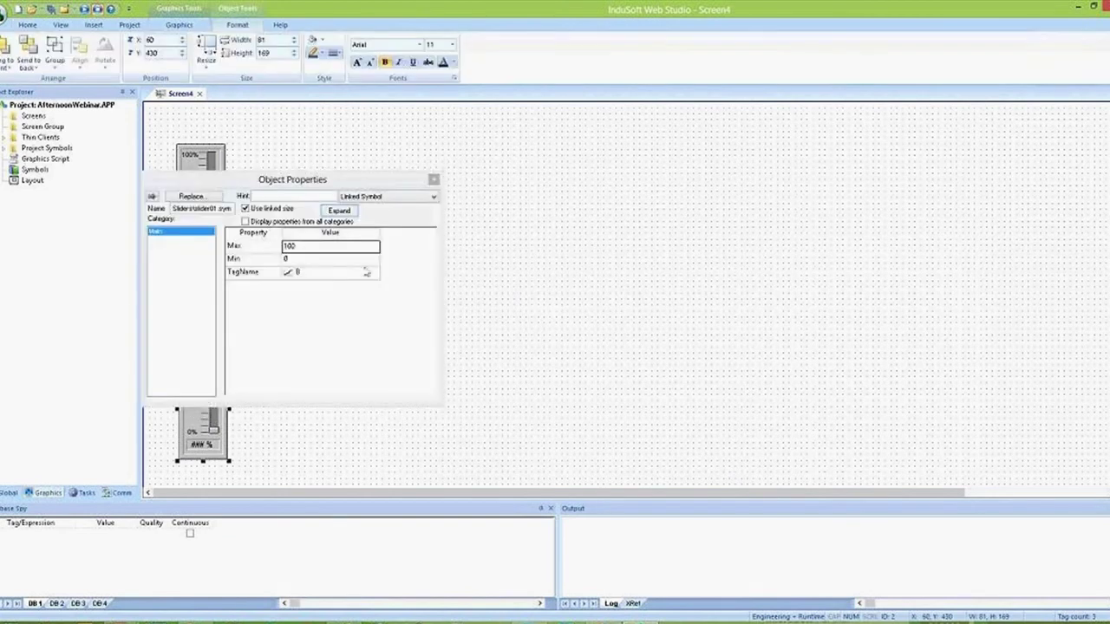
left_click(335, 274)
type("C")
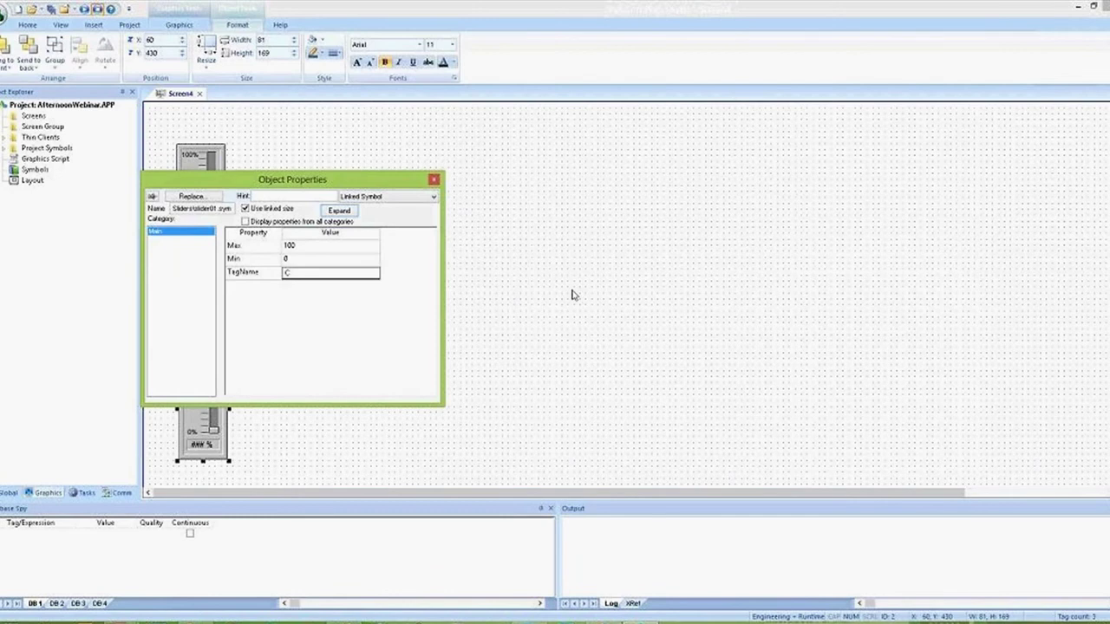
left_click(572, 296)
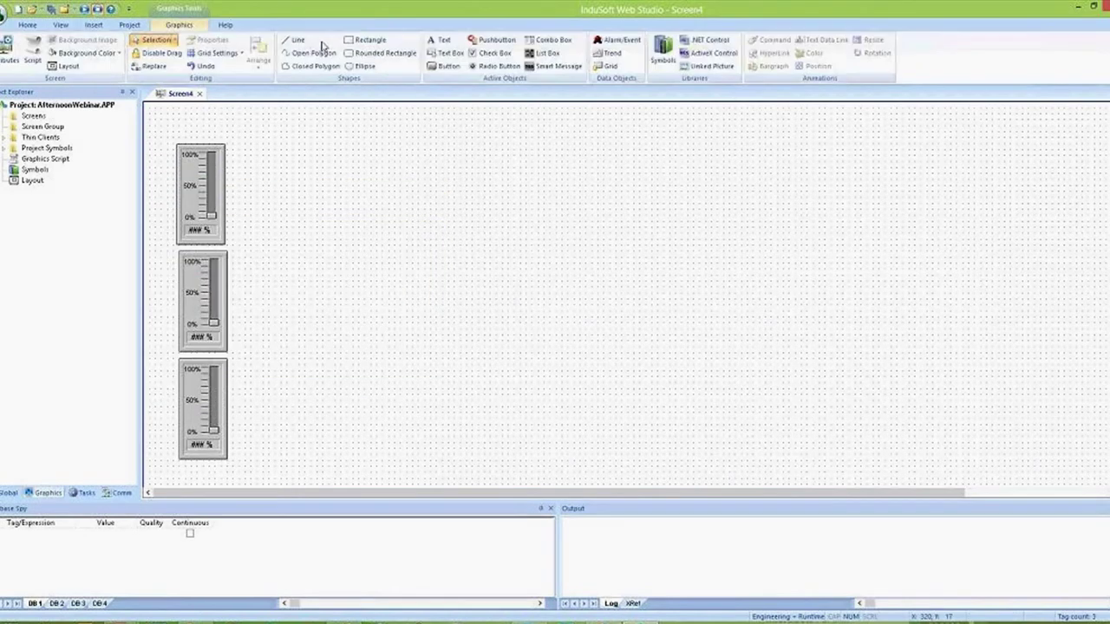
left_click(610, 53)
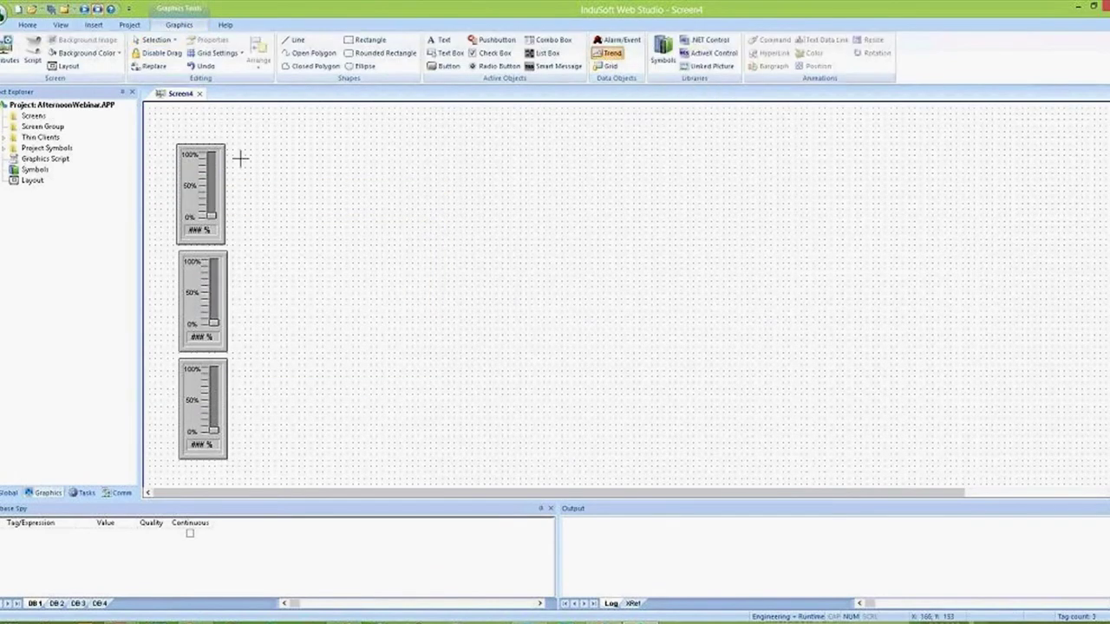
Step: Draw a trend chart right of the sliders with pens A, B and C on matching tags
left_click_drag(241, 154, 872, 456)
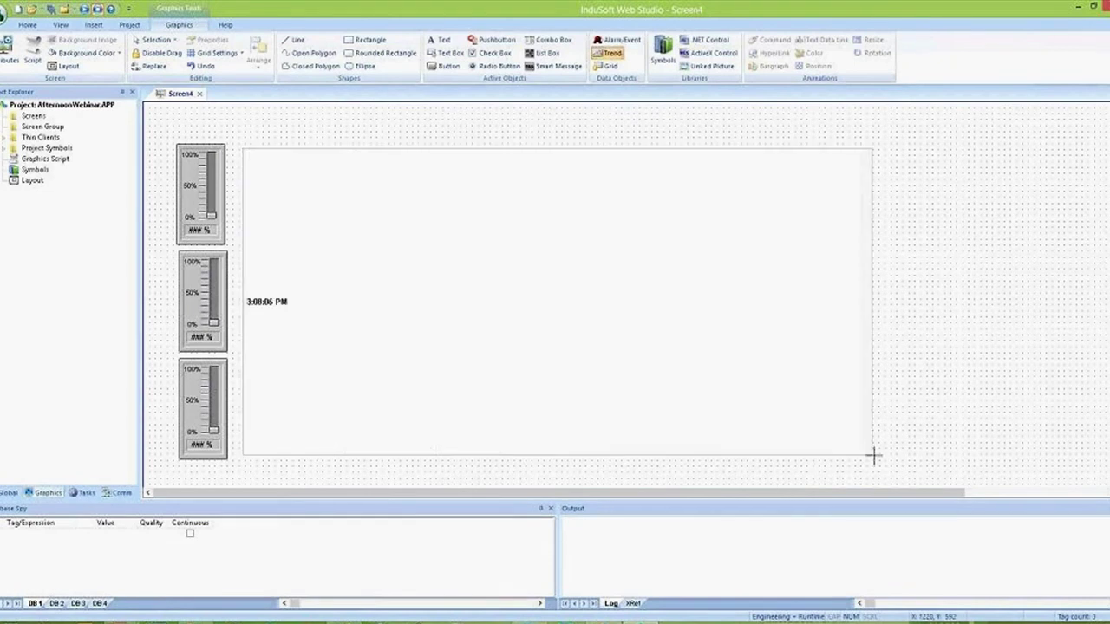
double_click(678, 382)
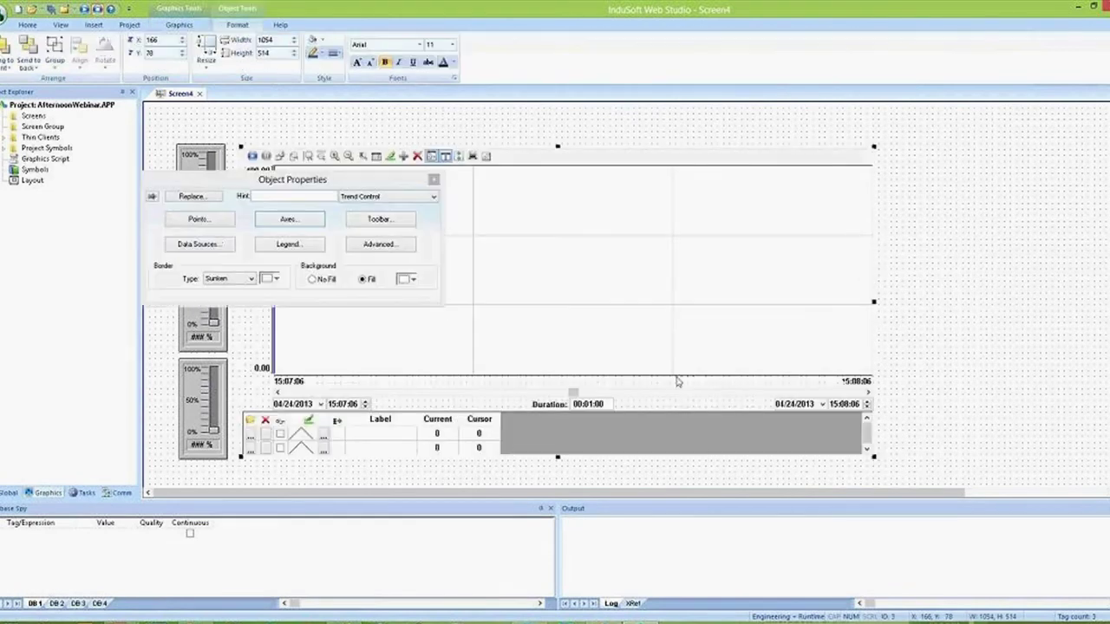
left_click(205, 224)
left_click(132, 154)
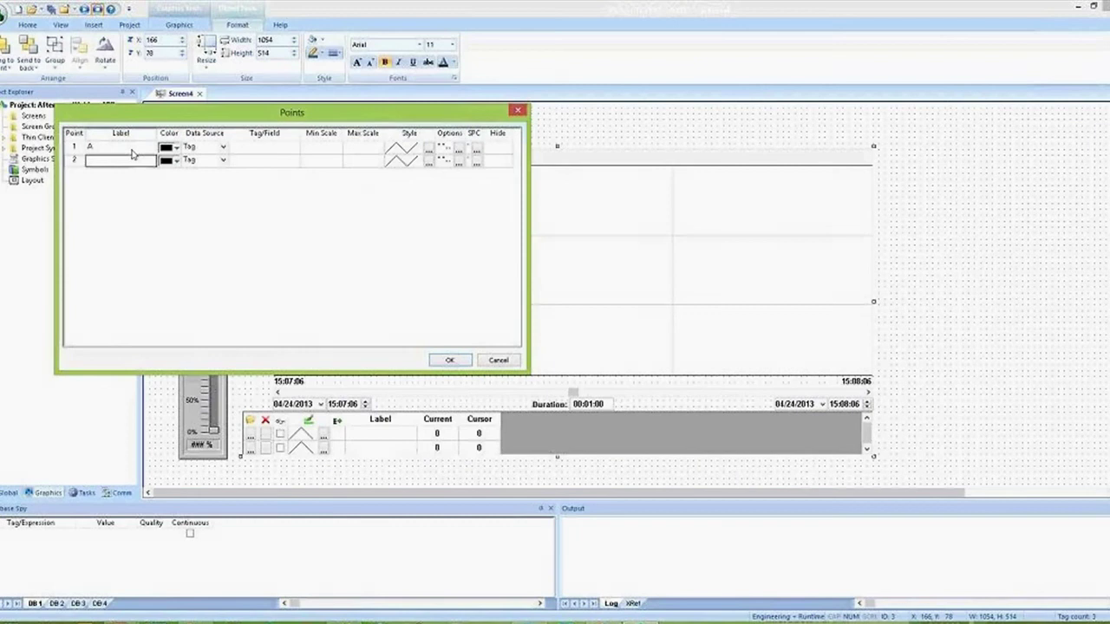
type("B")
key("Return")
type("C")
key("Return")
key("Up")
key("Up")
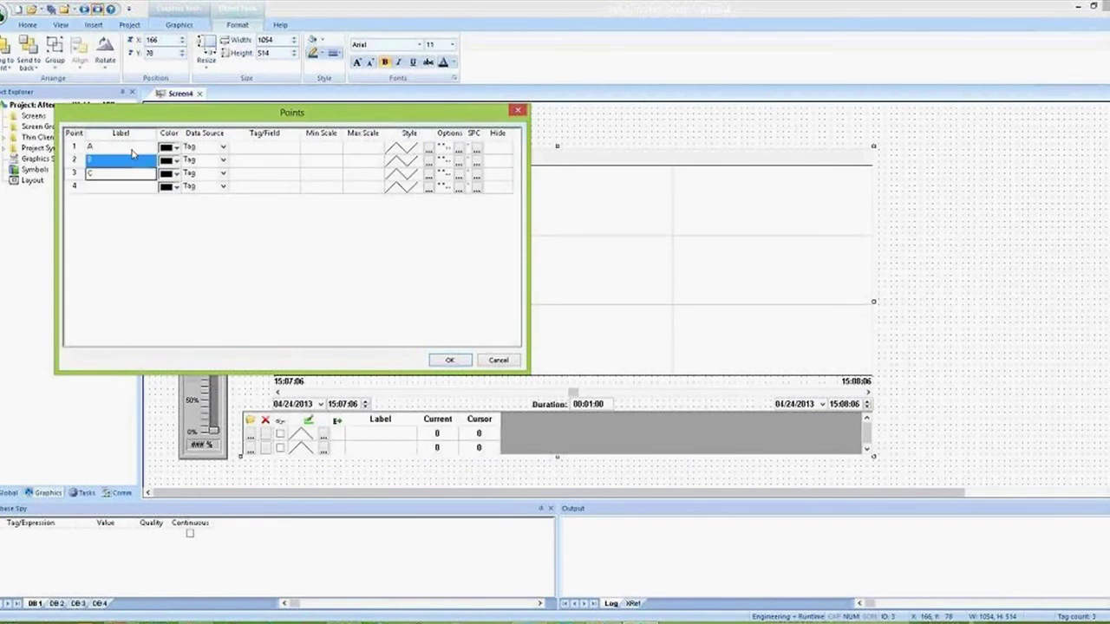
key("Tab")
key("Tab")
key("Tab")
key("Up")
type("B C")
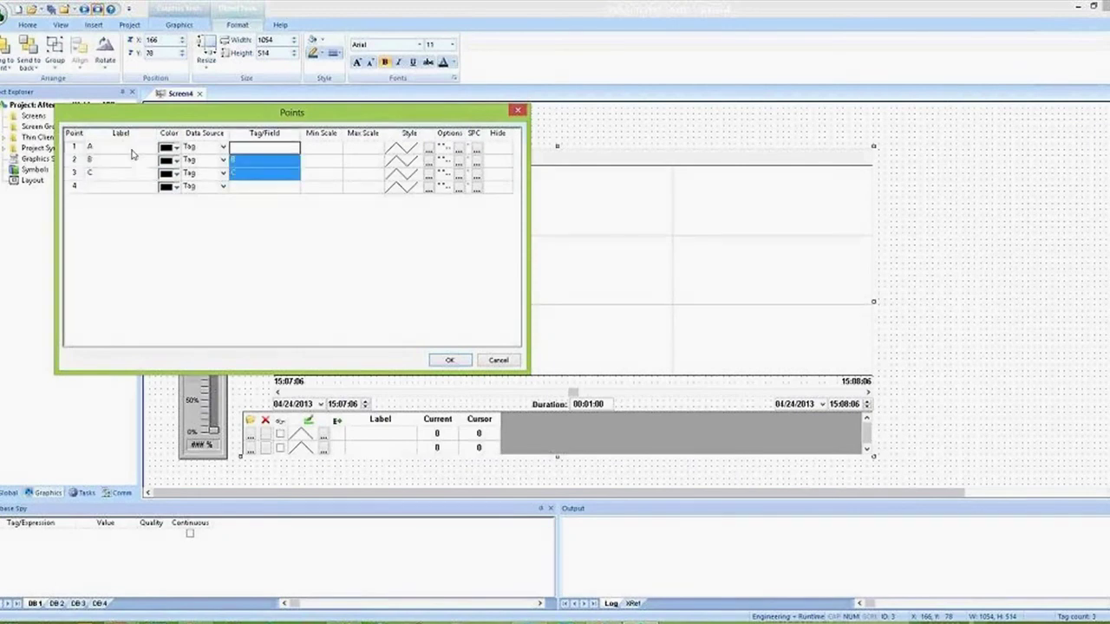
Step: Colour the pens dark blue, red and a third colour, and apply
left_click(168, 151)
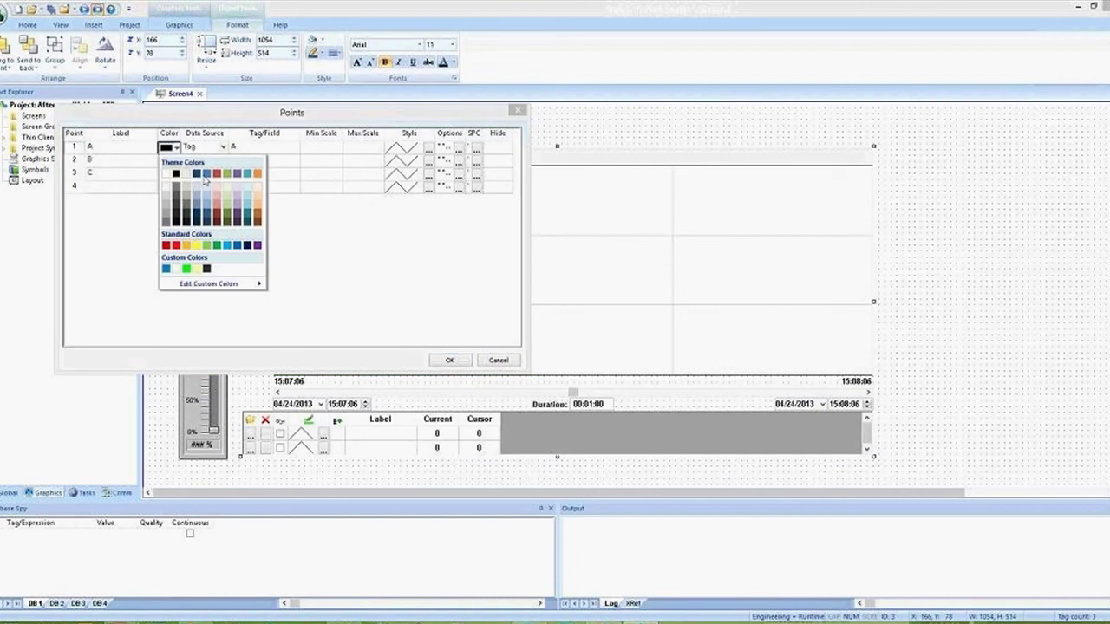
left_click(179, 174)
left_click(172, 161)
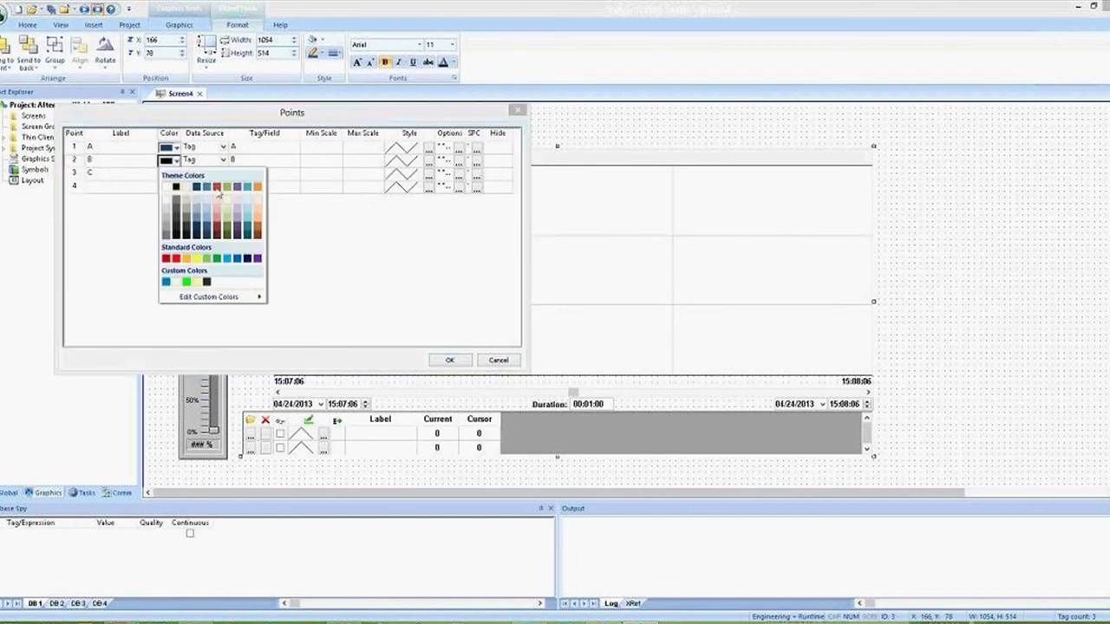
left_click(219, 193)
left_click(173, 175)
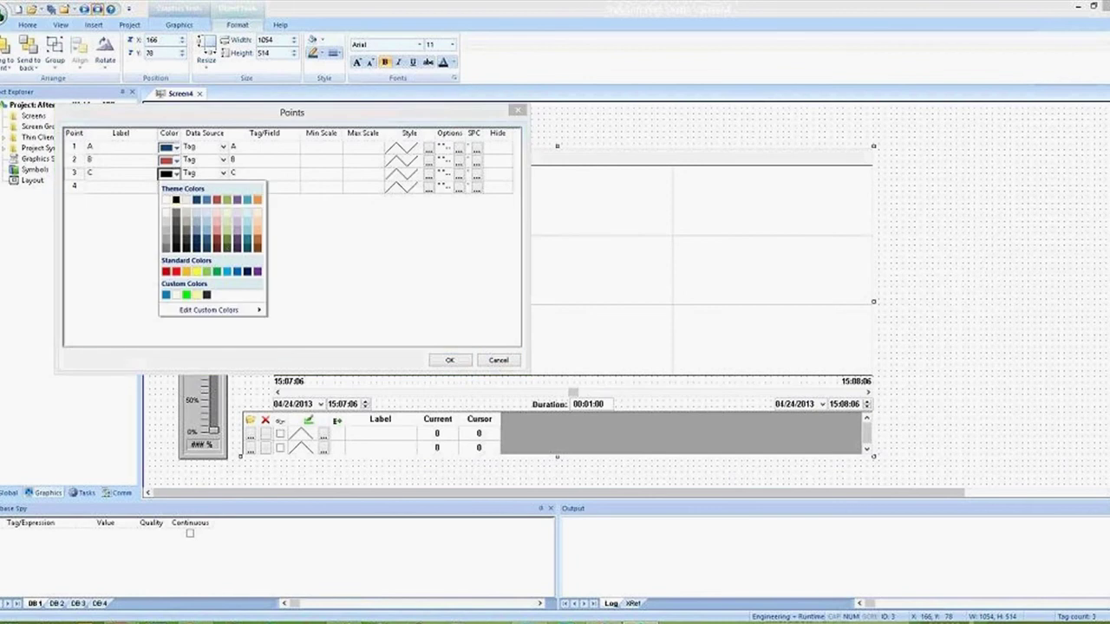
left_click(229, 251)
left_click(449, 360)
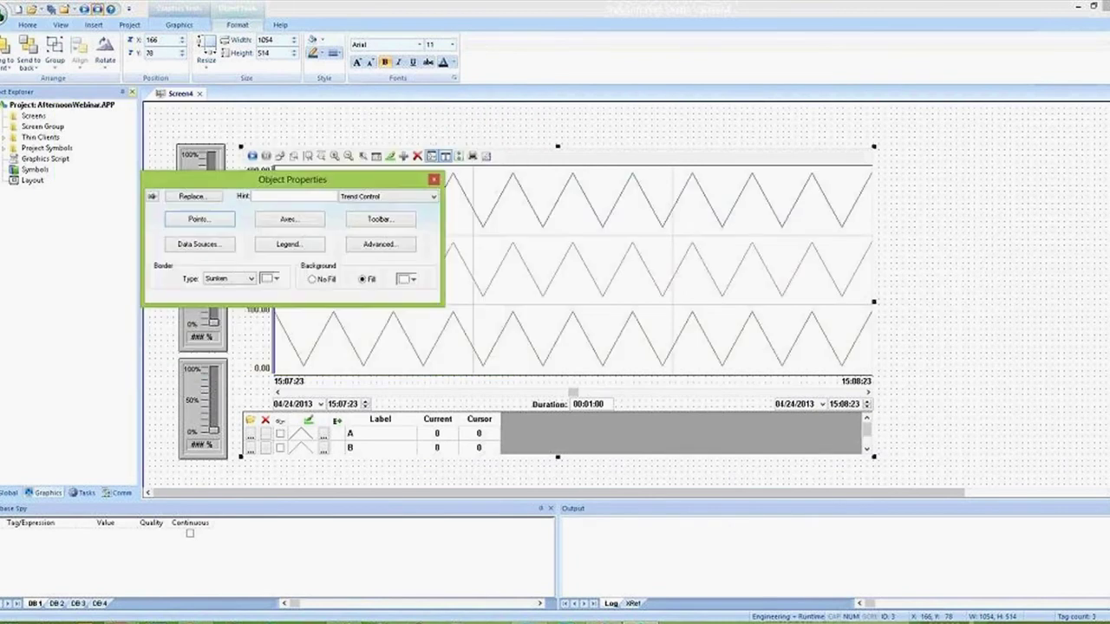
Step: Save the screen as main
left_click(49, 10)
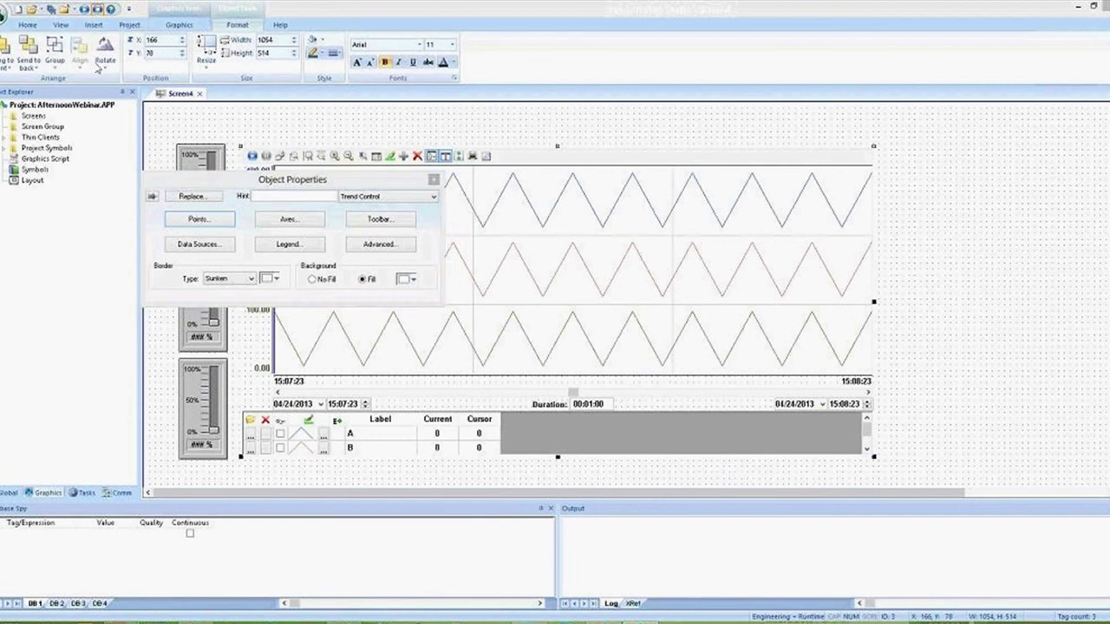
type("main")
key("Return")
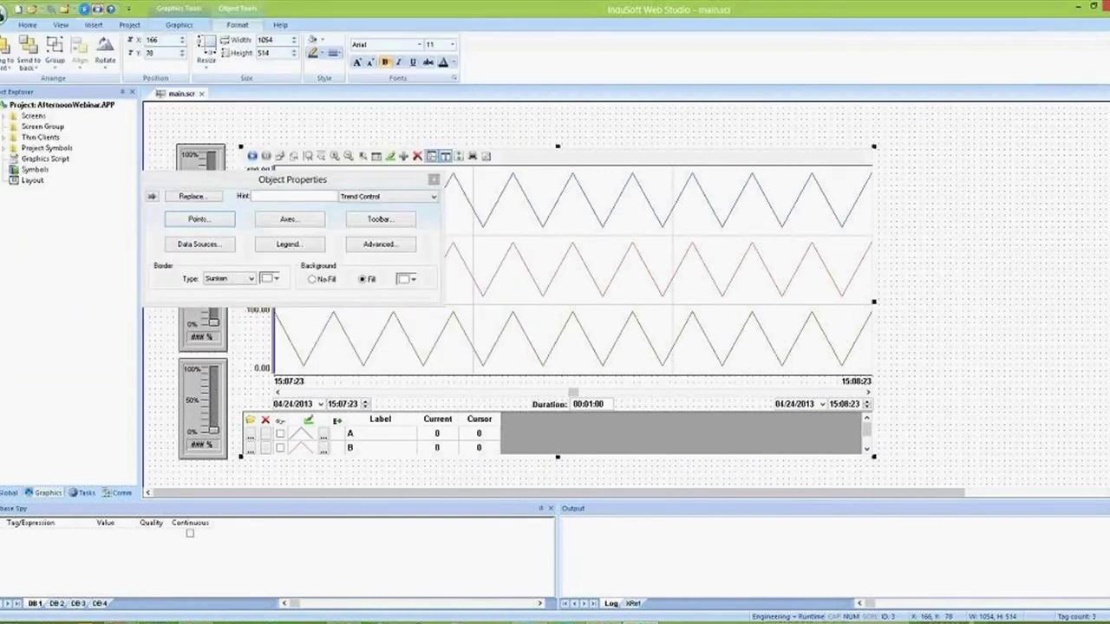
Step: Run the application and raise slider A to 36% and sliders B and C to 55%
left_click(84, 10)
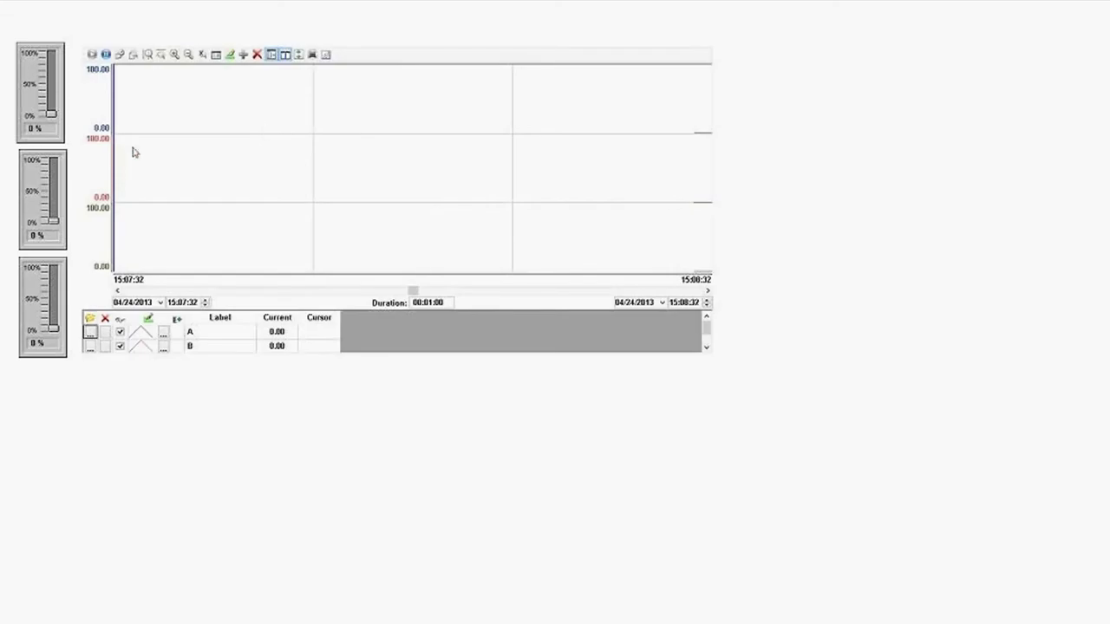
left_click_drag(51, 113, 51, 92)
left_click_drag(54, 222, 60, 189)
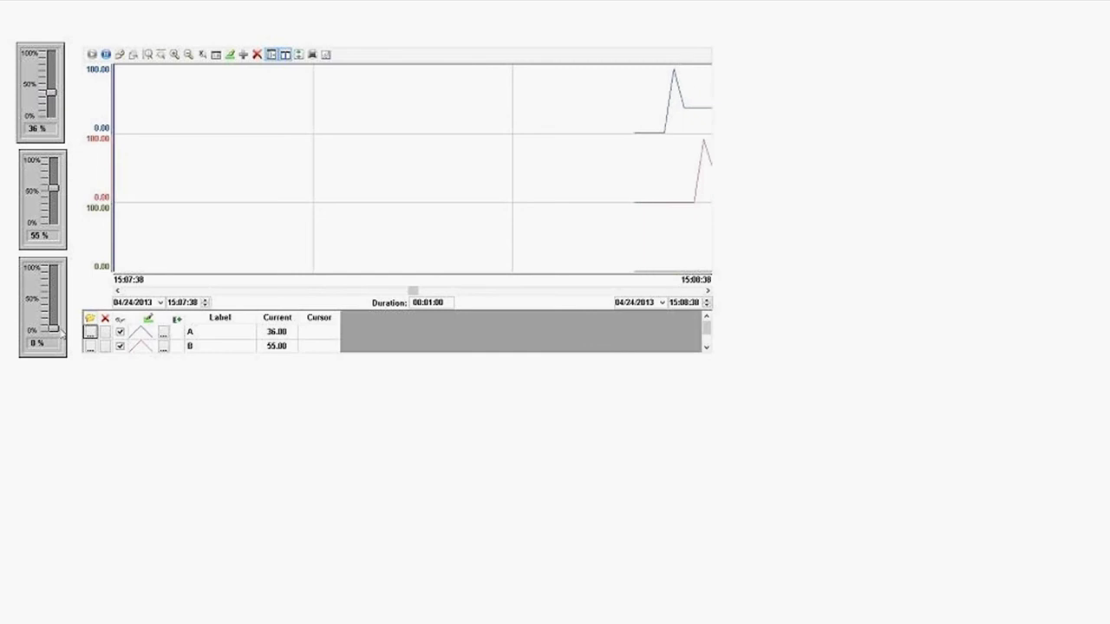
left_click_drag(53, 326, 53, 301)
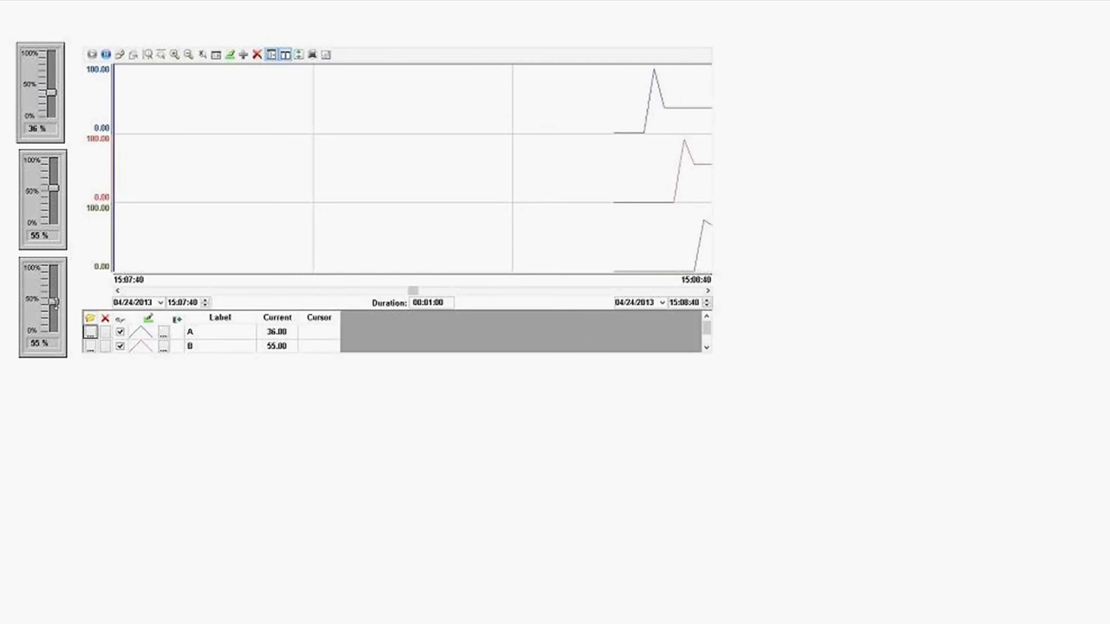
key("alt+Tab")
key("alt+Tab")
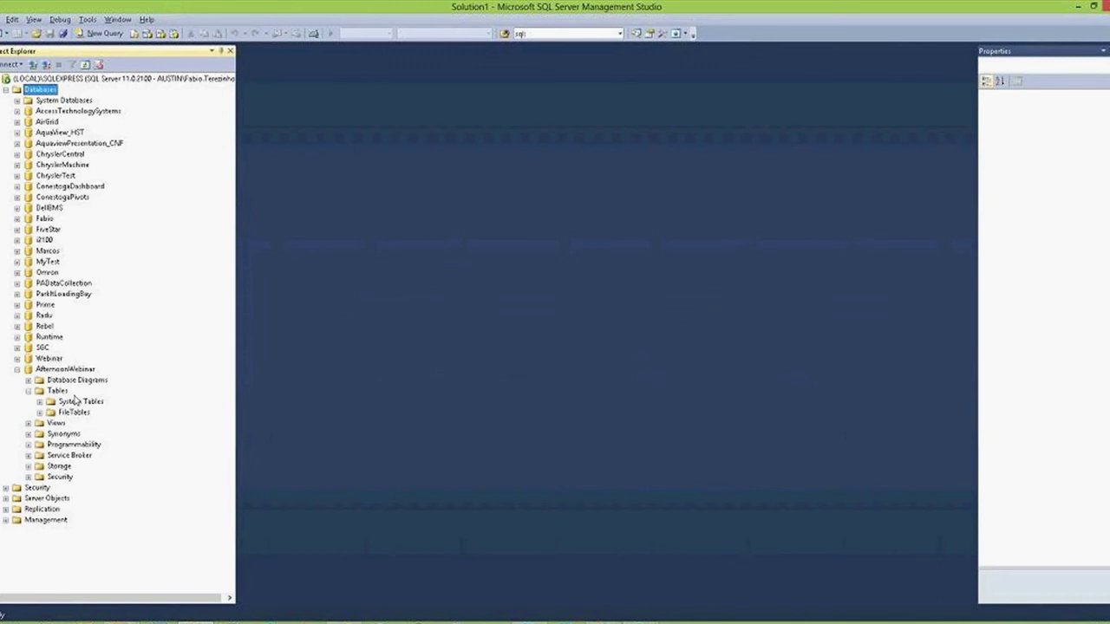
Step: Refresh AfternoonWebinar and select the top 1000 rows of dbo.TREND001
left_click(63, 369)
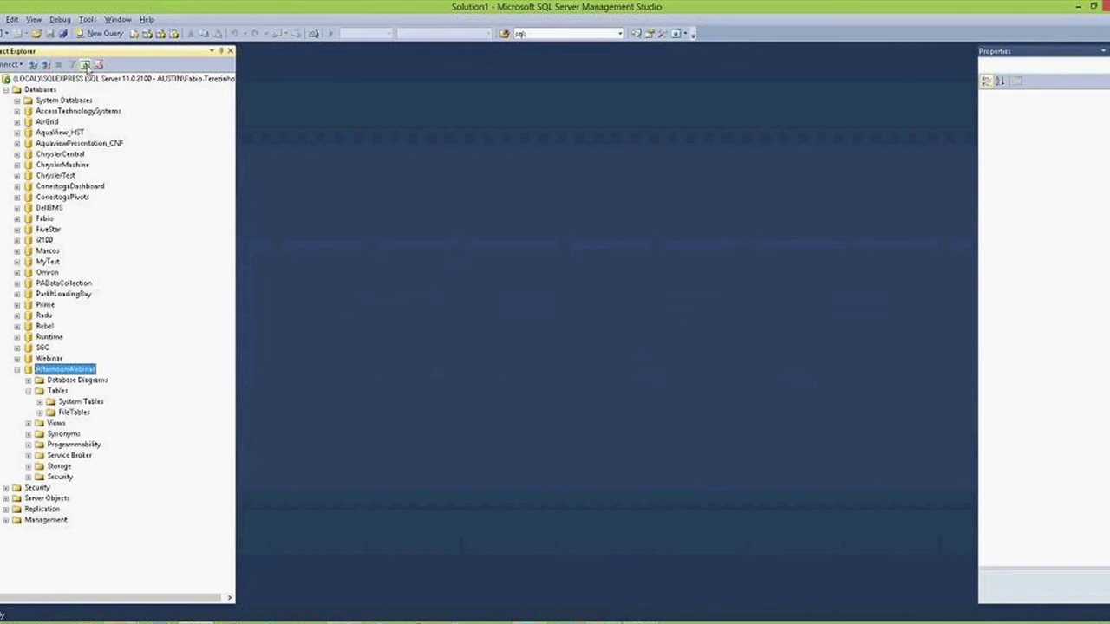
left_click(85, 66)
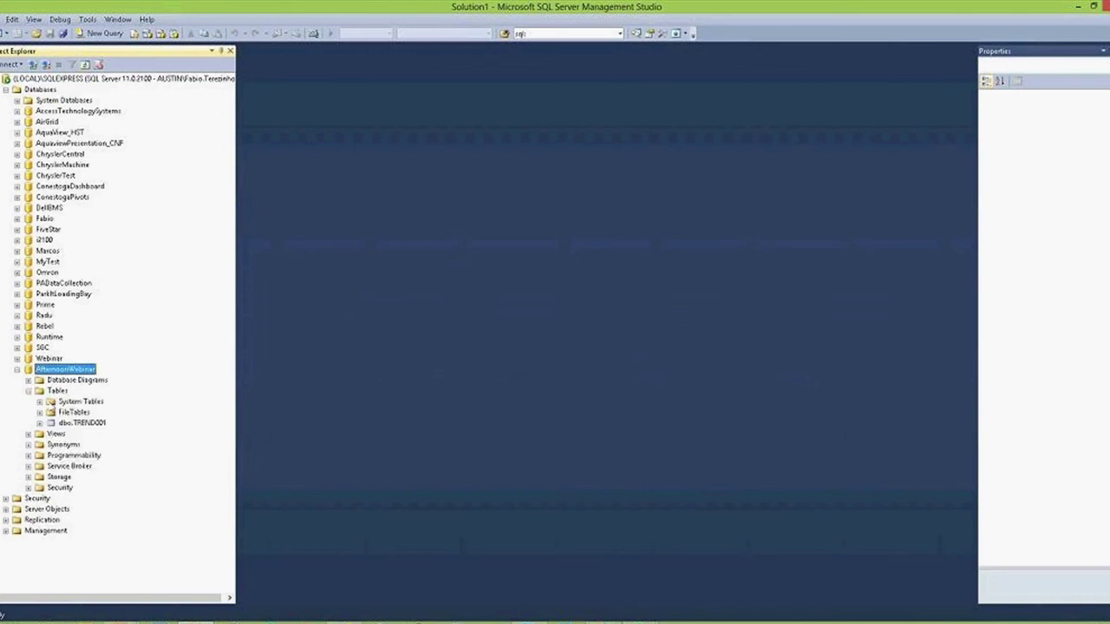
left_click(84, 424)
right_click(81, 424)
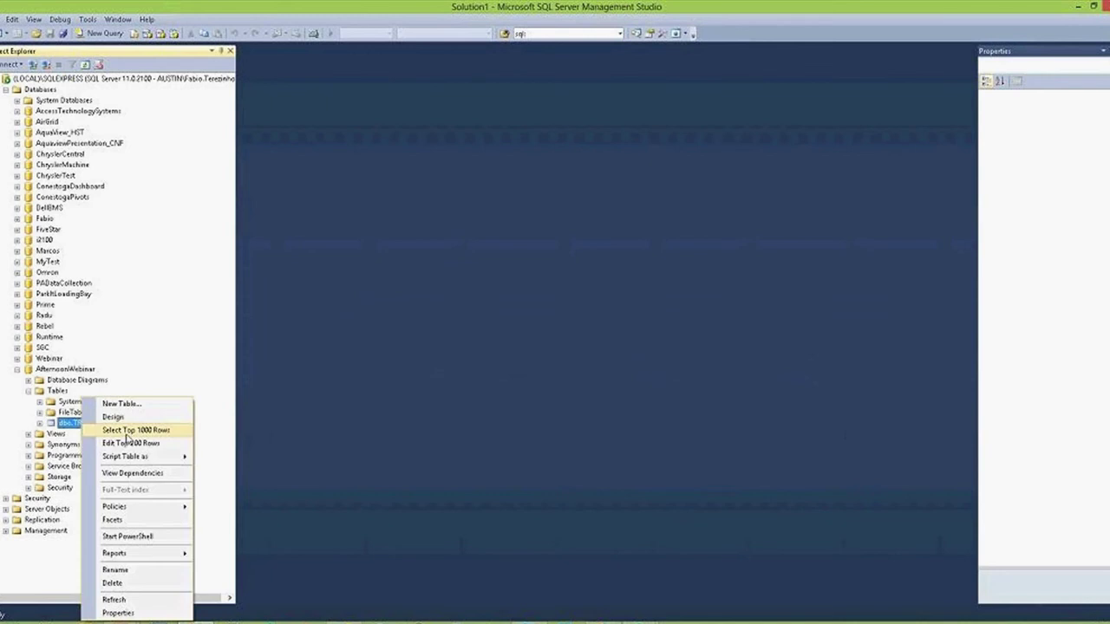
left_click(128, 431)
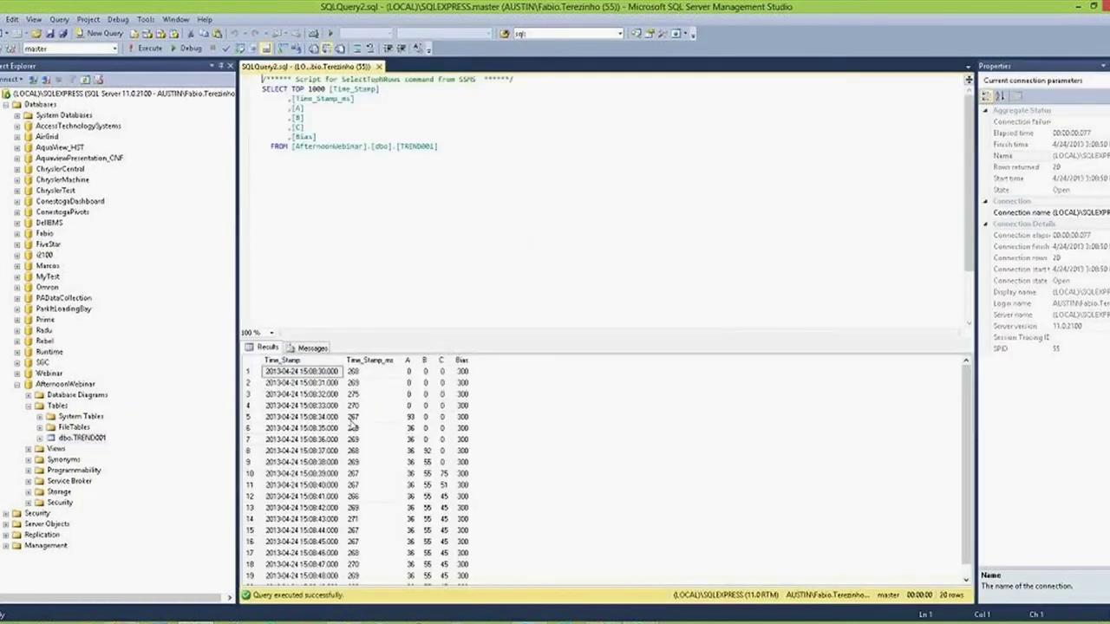
Step: Browse the logged Time_Stamp, A, B, C values in the result grid
left_click(375, 396)
key("Right")
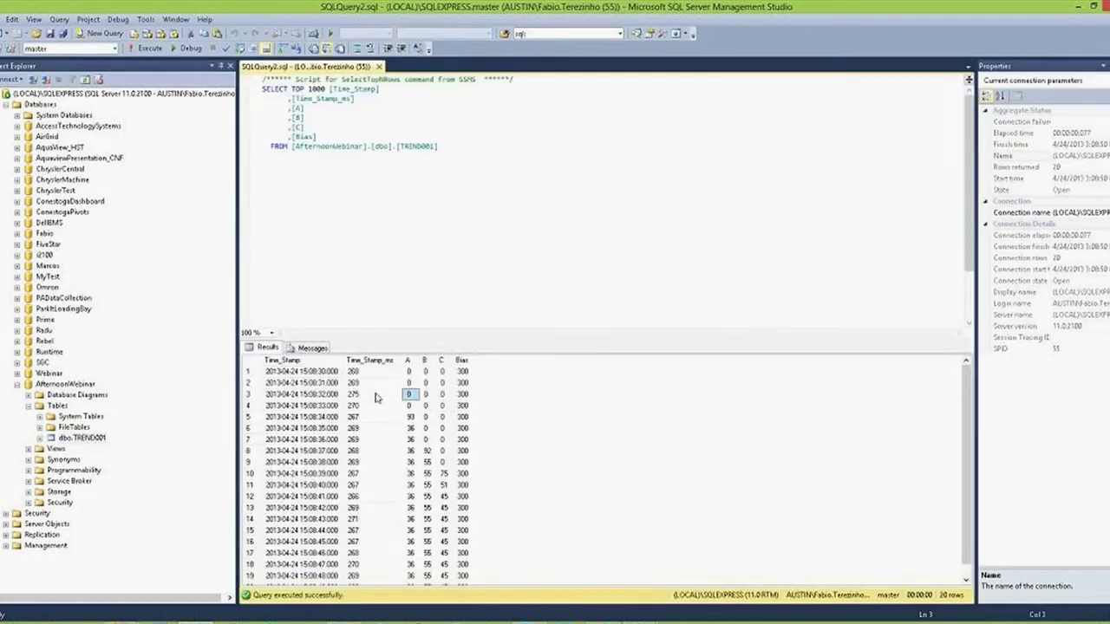
key("Right")
key("Right")
key("Left")
key("Left")
key("Down")
key("Down")
key("Down")
key("Down")
key("Down")
key("Down")
key("Down")
key("Down")
key("Down")
key("Down")
key("Down")
key("Down")
key("Down")
key("Down")
key("Down")
key("Down")
key("Down")
key("Left")
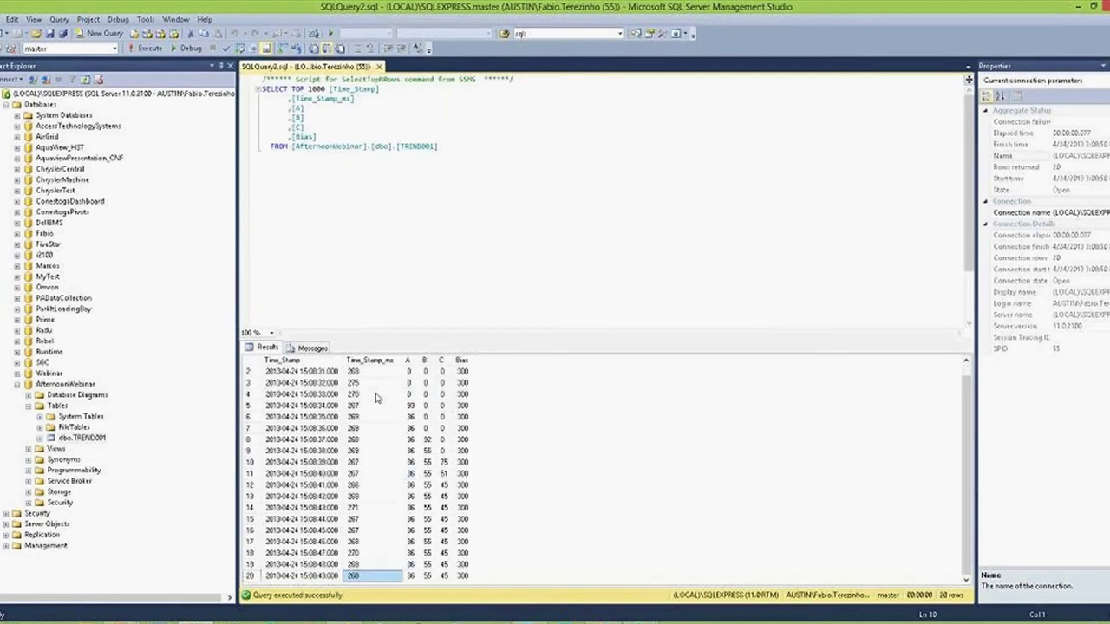
key("Home")
key("Up")
key("Up")
key("Up")
key("Up")
key("Up")
key("Up")
key("Up")
key("Up")
key("Up")
key("Up")
key("Up")
key("Up")
key("Up")
key("Up")
key("Up")
key("Up")
key("Up")
key("Up")
key("Up")
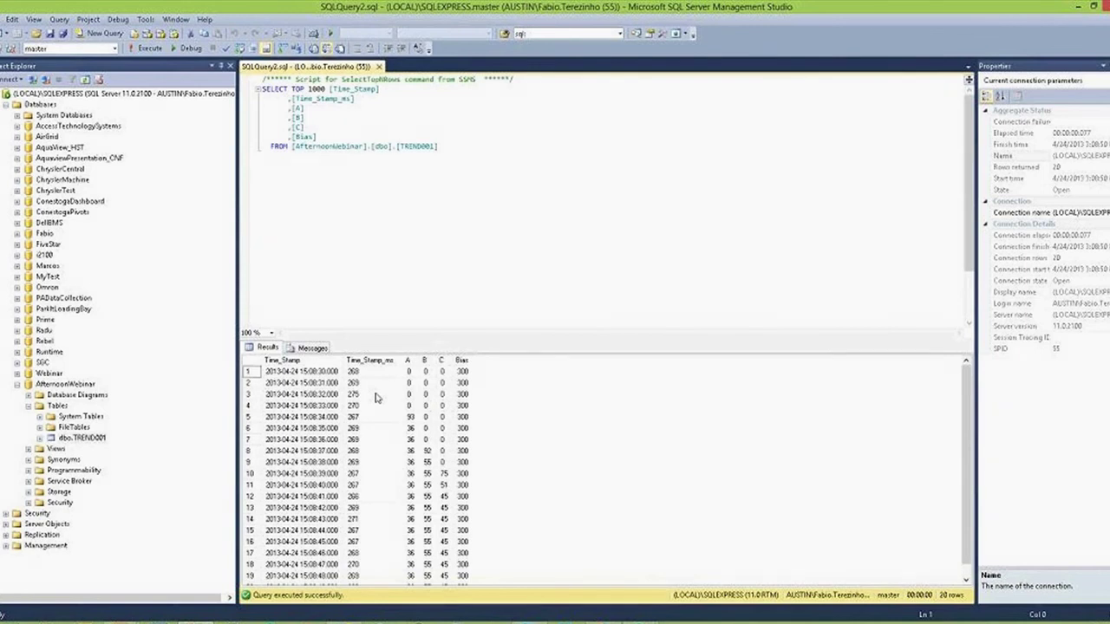
key("alt+Tab")
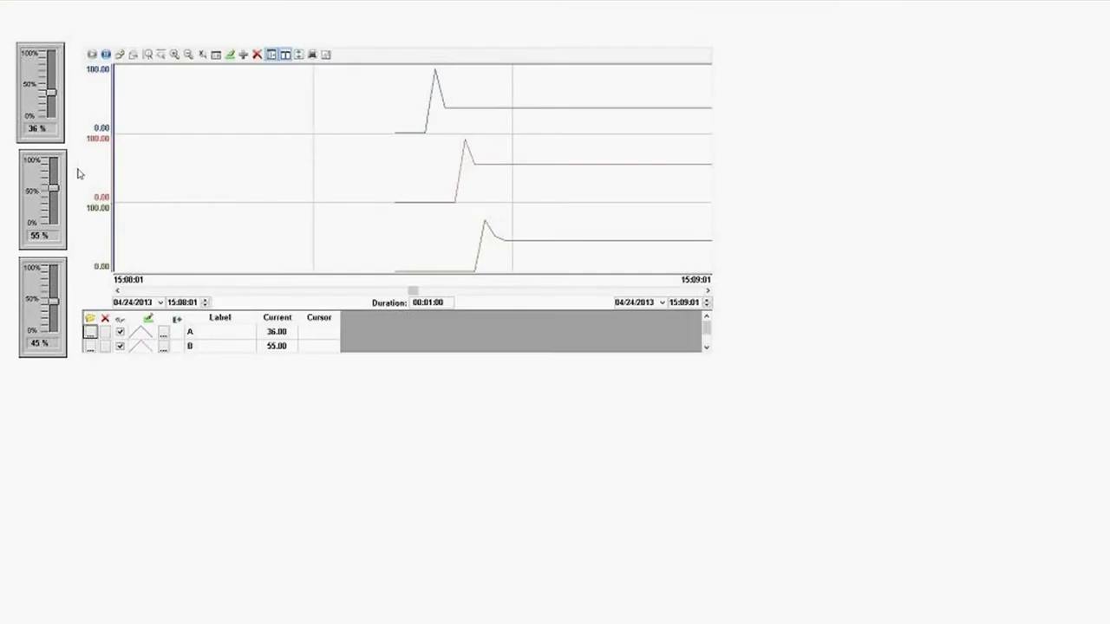
Step: Set slider B to 43% and A to 58%, then narrow the trend to about half width
left_click_drag(54, 188, 54, 196)
left_click_drag(54, 93, 54, 78)
key("alt+Tab")
key("alt+Tab")
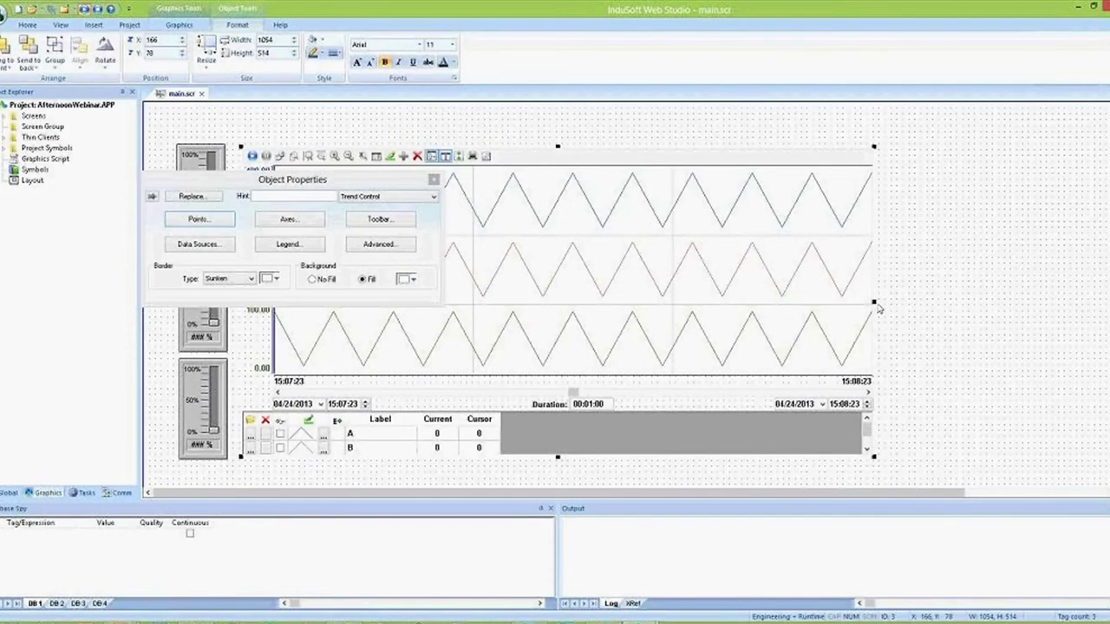
left_click_drag(874, 303, 599, 311)
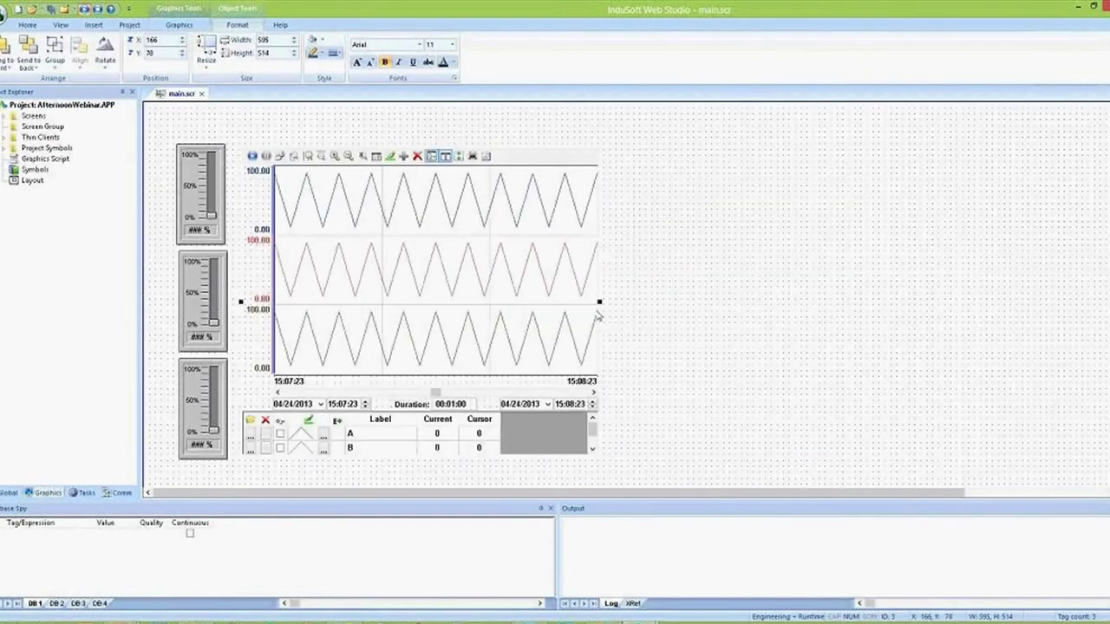
Step: Draw a Grid object from the graphics tools to the right of the trend
left_click(179, 26)
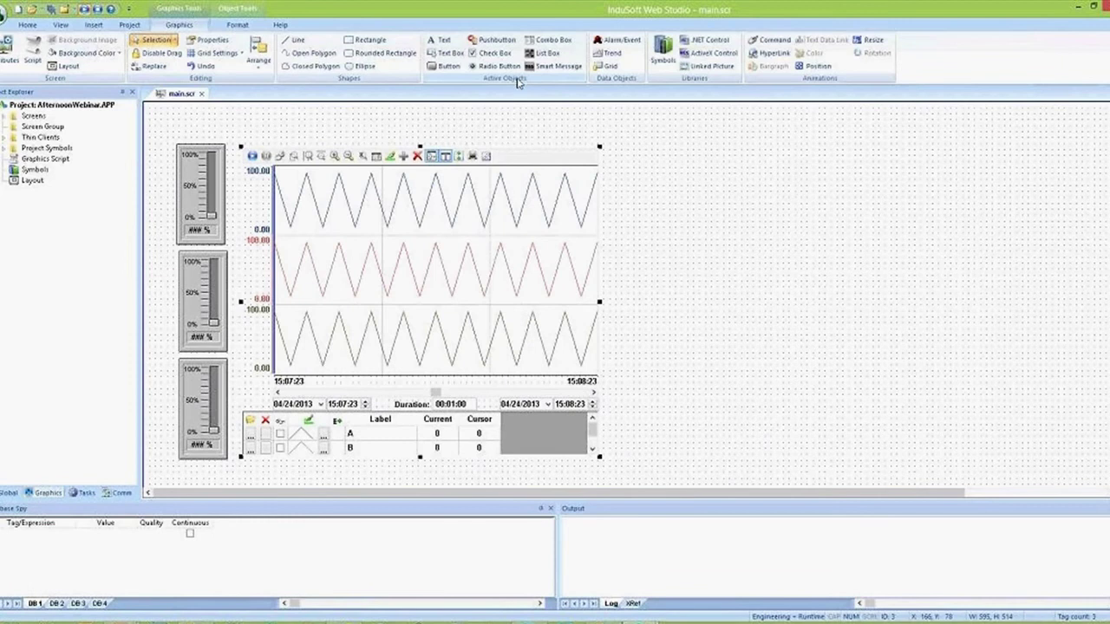
left_click(612, 67)
left_click_drag(613, 147, 941, 468)
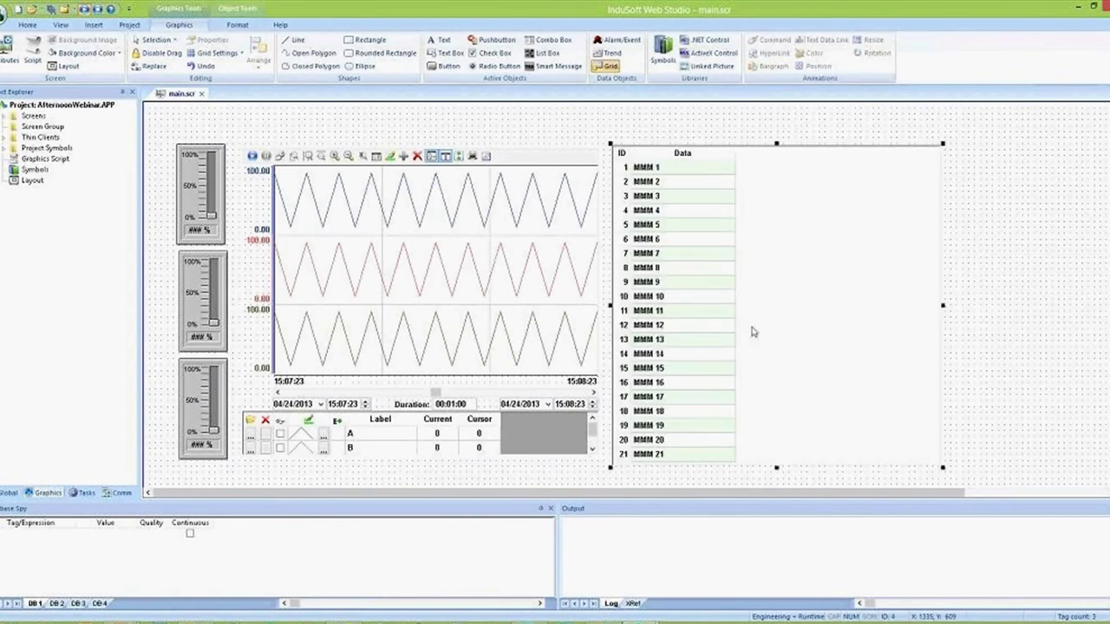
Step: Give the grid a dark highlight colour and set its odd-line colour
double_click(753, 331)
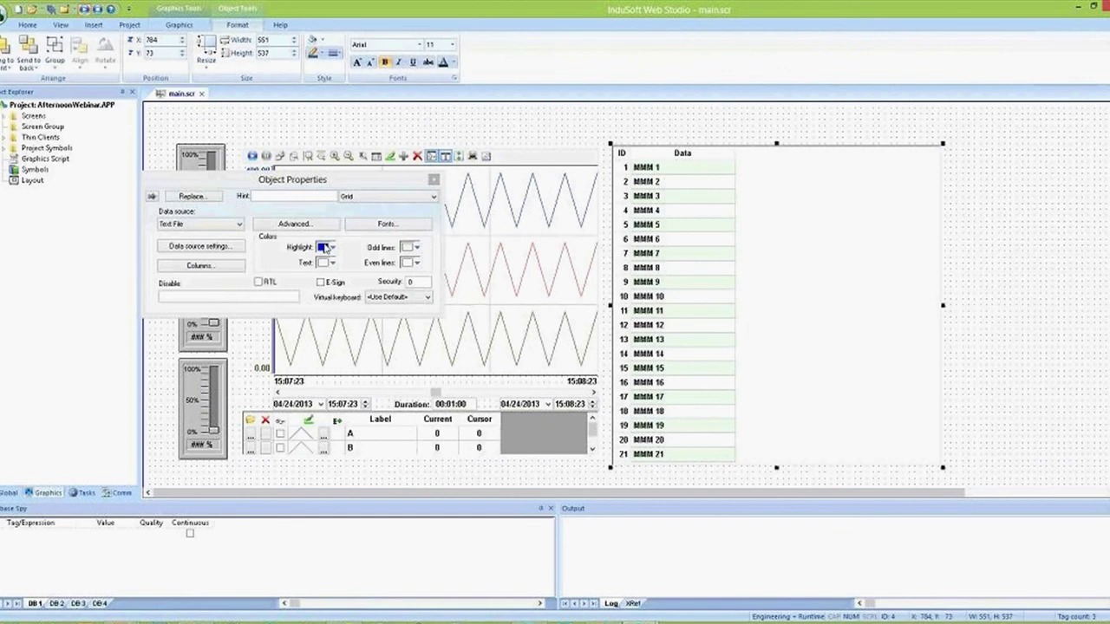
left_click(328, 248)
left_click(365, 323)
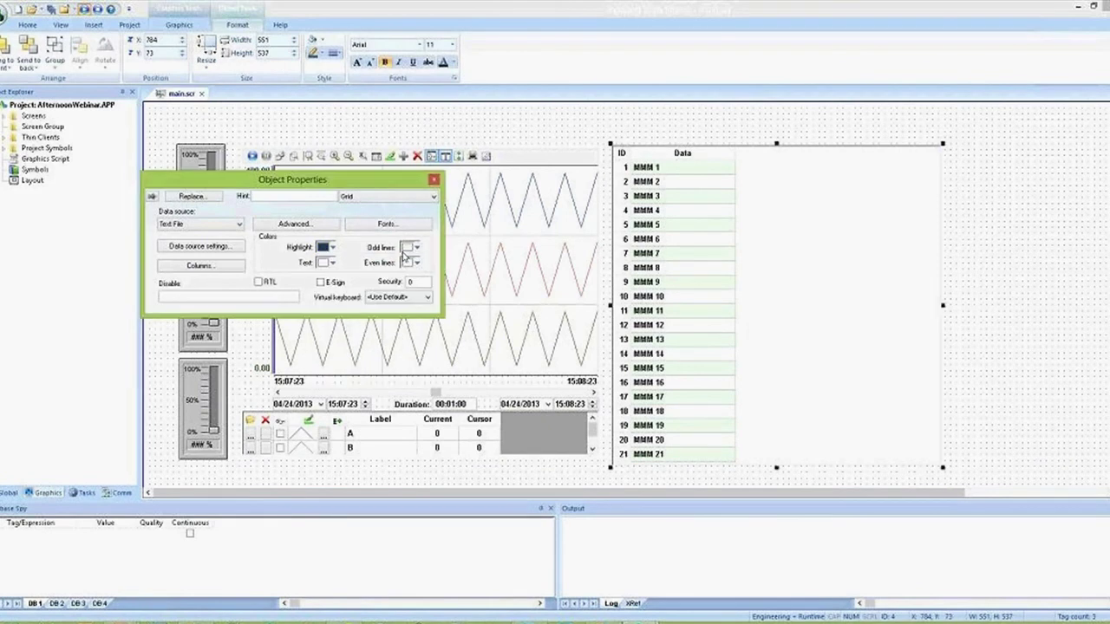
left_click(412, 248)
left_click(414, 278)
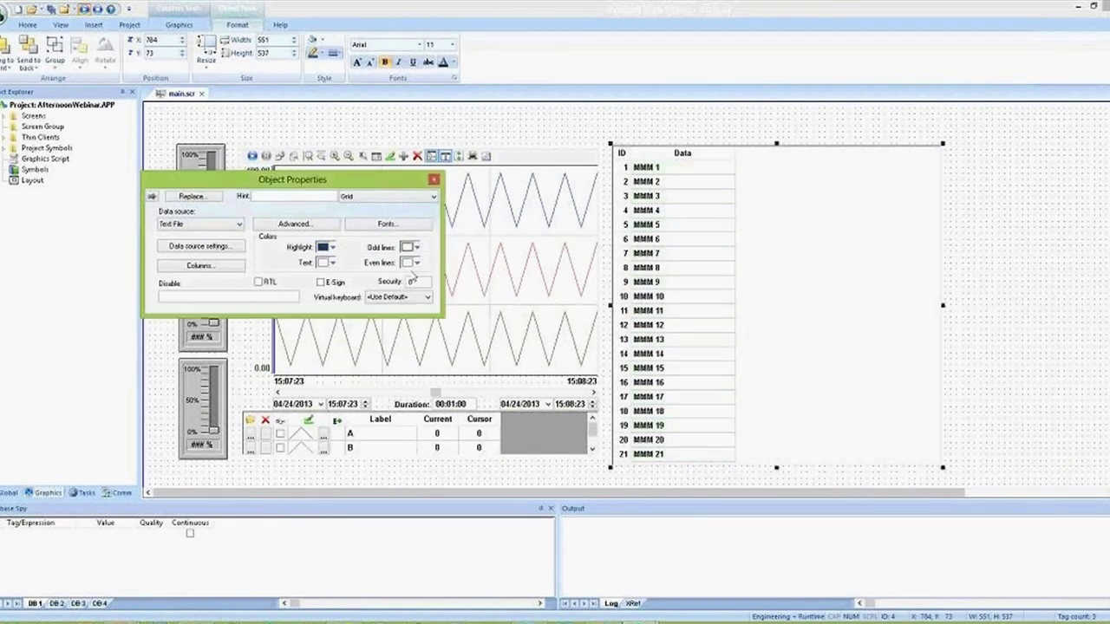
Step: Set the grid's data source to Database, reading from the TREND001 table
left_click(199, 225)
left_click(191, 253)
left_click(199, 246)
left_click(207, 272)
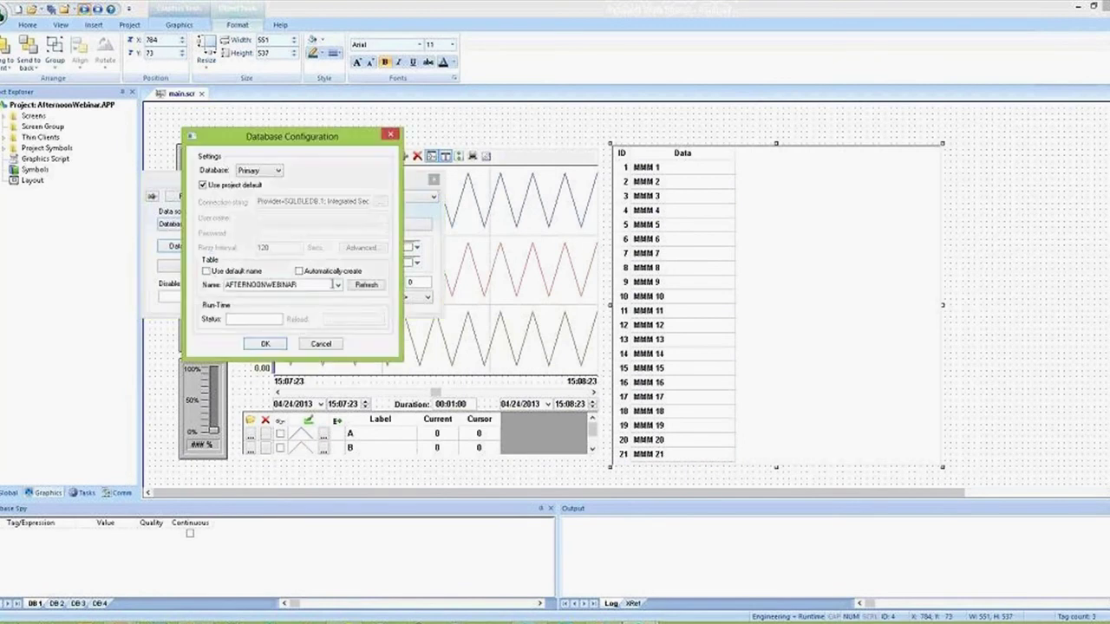
left_click(337, 286)
left_click(332, 295)
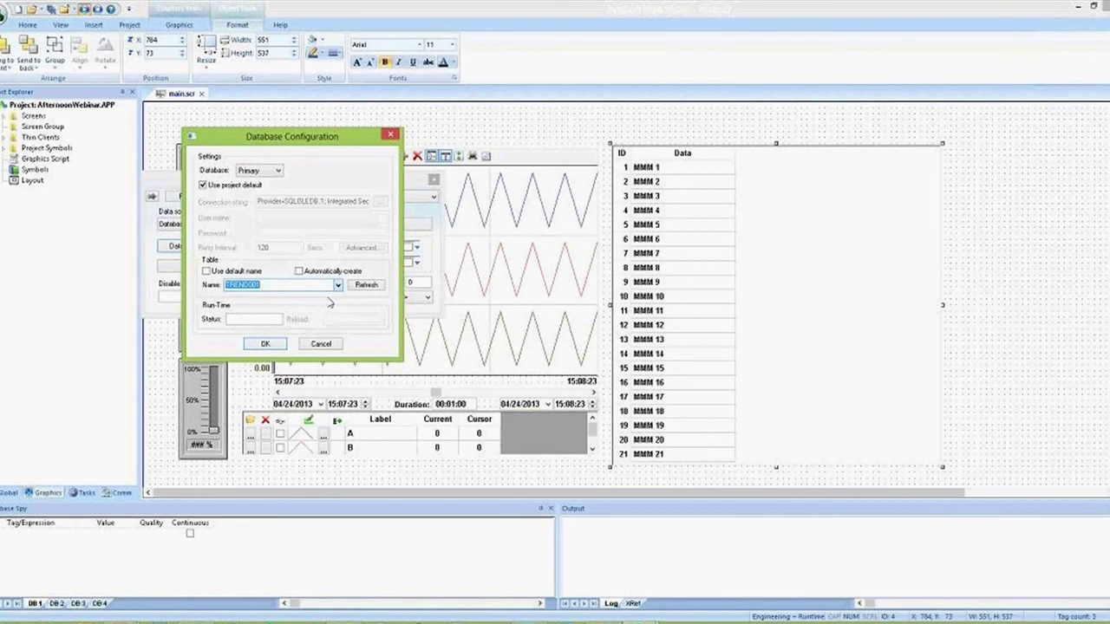
left_click(265, 344)
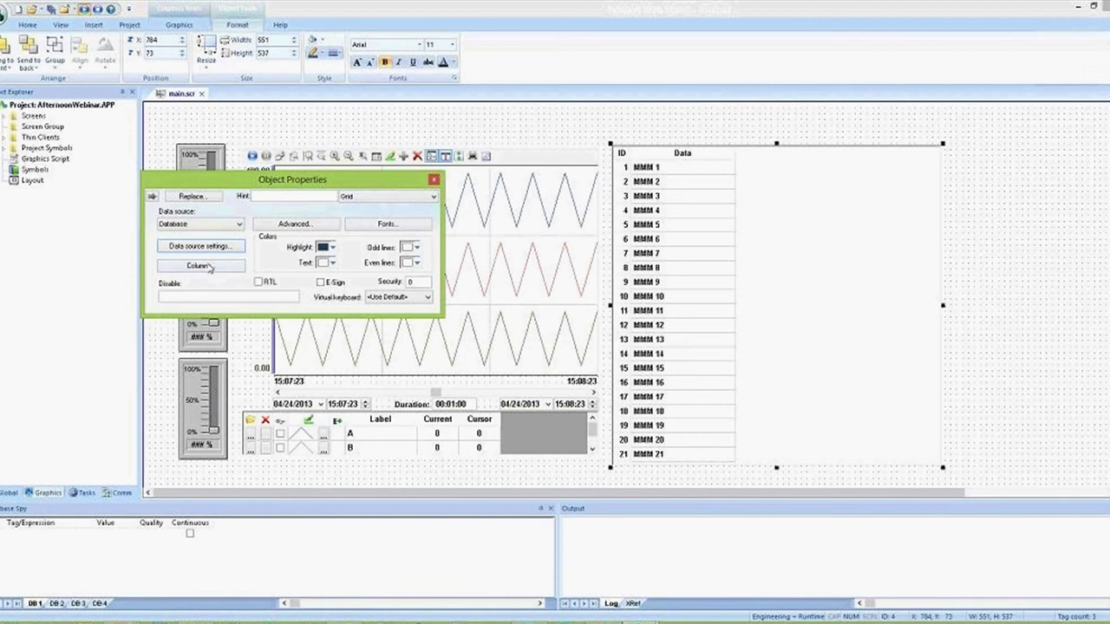
Step: Define the grid's first column labelled Time, mapped to the Time_Stamp field
left_click(208, 268)
left_click(194, 178)
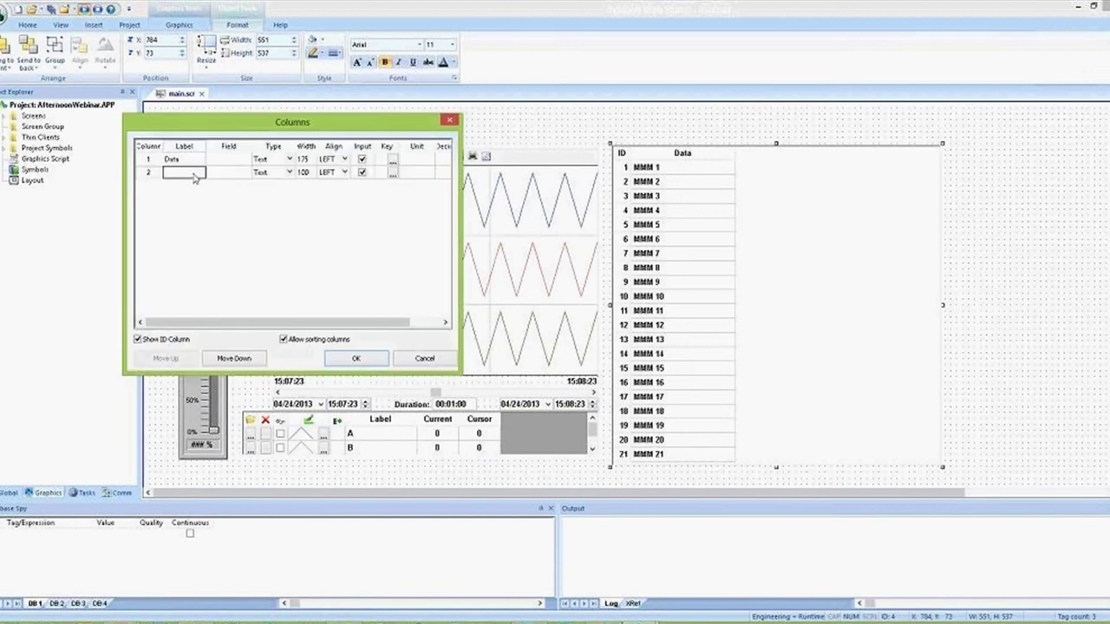
left_click(192, 163)
type("A")
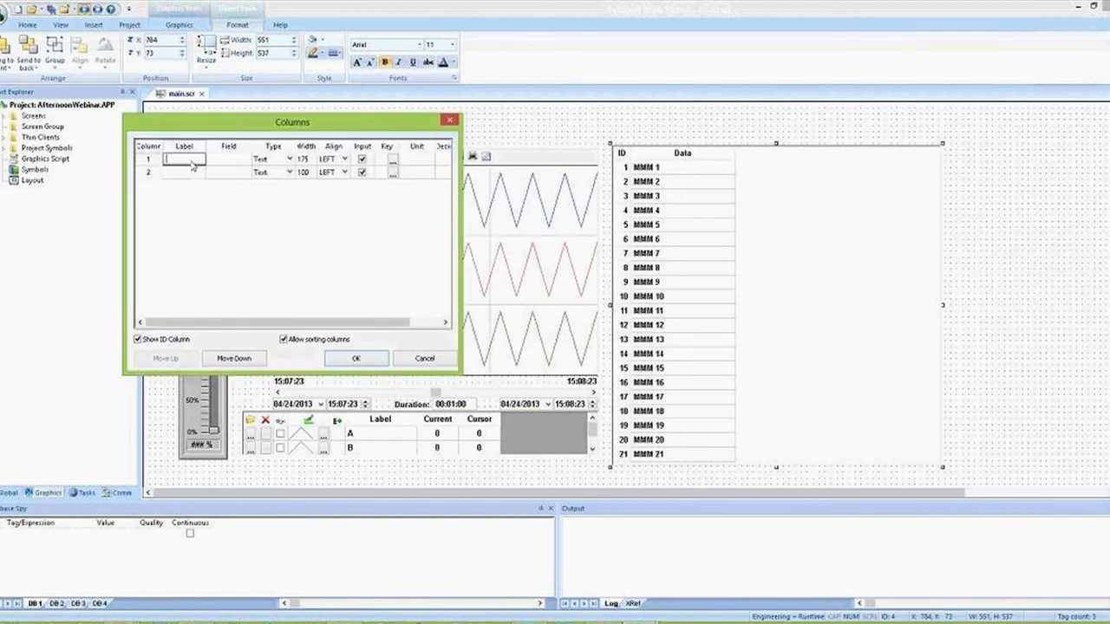
type("ime")
left_click(228, 159)
type("Time_Stamp")
left_click(228, 172)
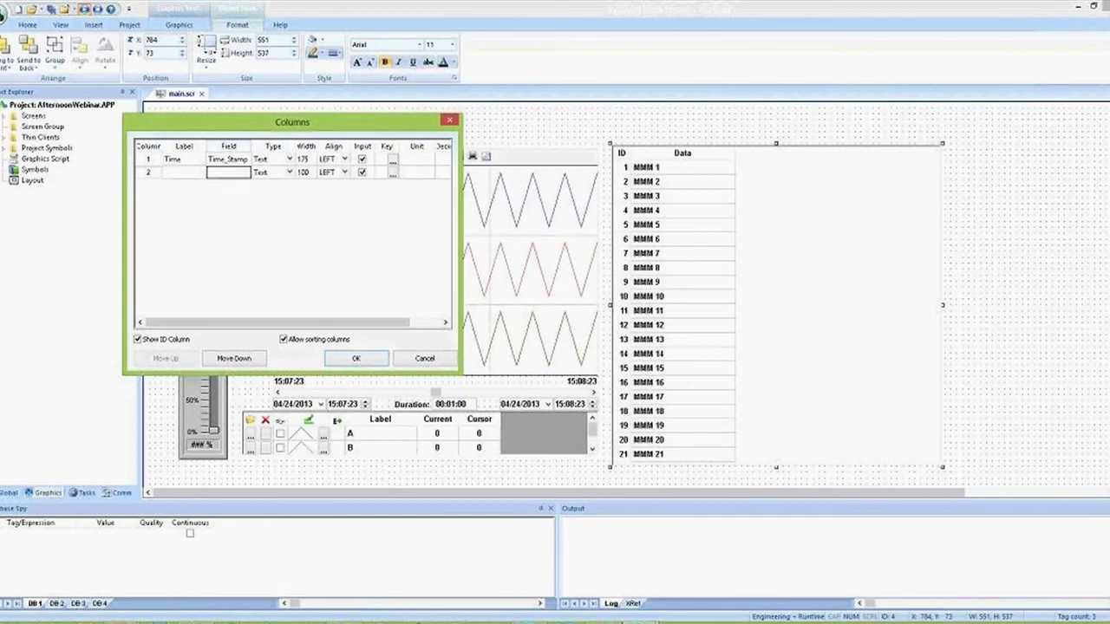
Step: Add columns labelled A, B and C, mapped to numeric fields A, B, C
left_click(183, 172)
type("A")
key("Down")
type("B")
key("Down")
type("C")
key("Down")
left_click(228, 185)
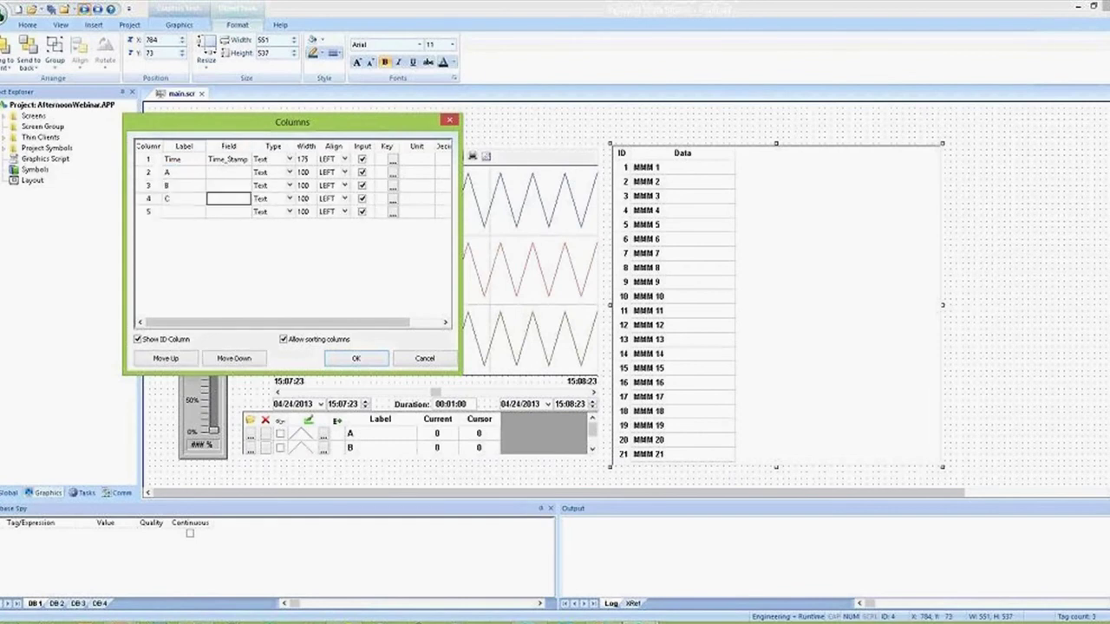
left_click_drag(228, 172, 228, 197)
type("A B C")
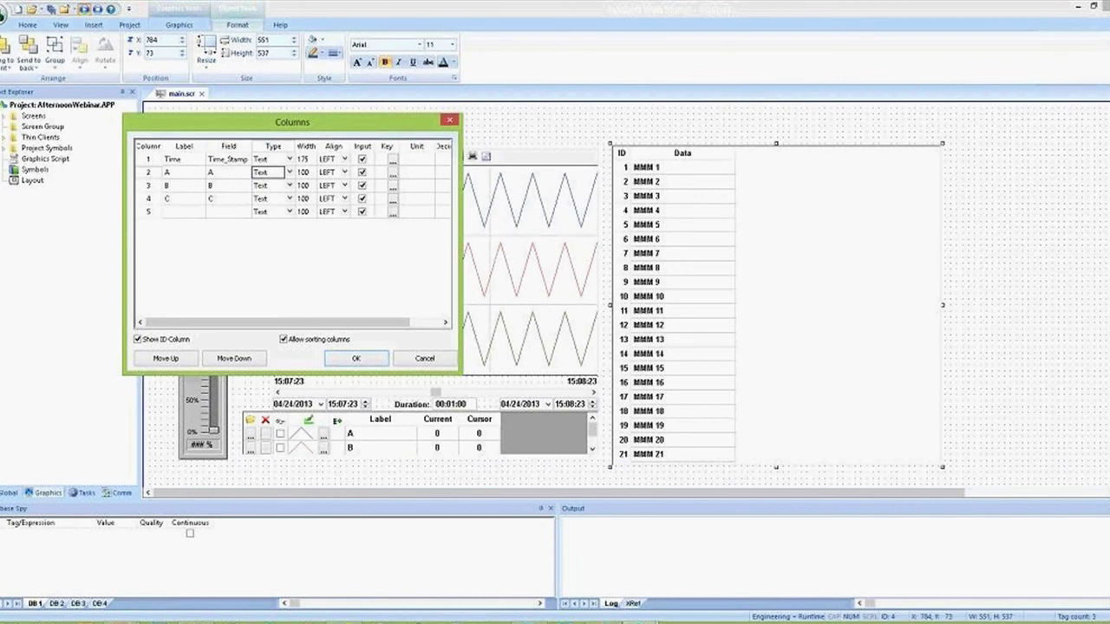
Step: Set the Time column width to 200, apply the columns, and switch to the running application
left_click(303, 197)
left_click(303, 159)
type("200")
key("Down")
left_click(351, 360)
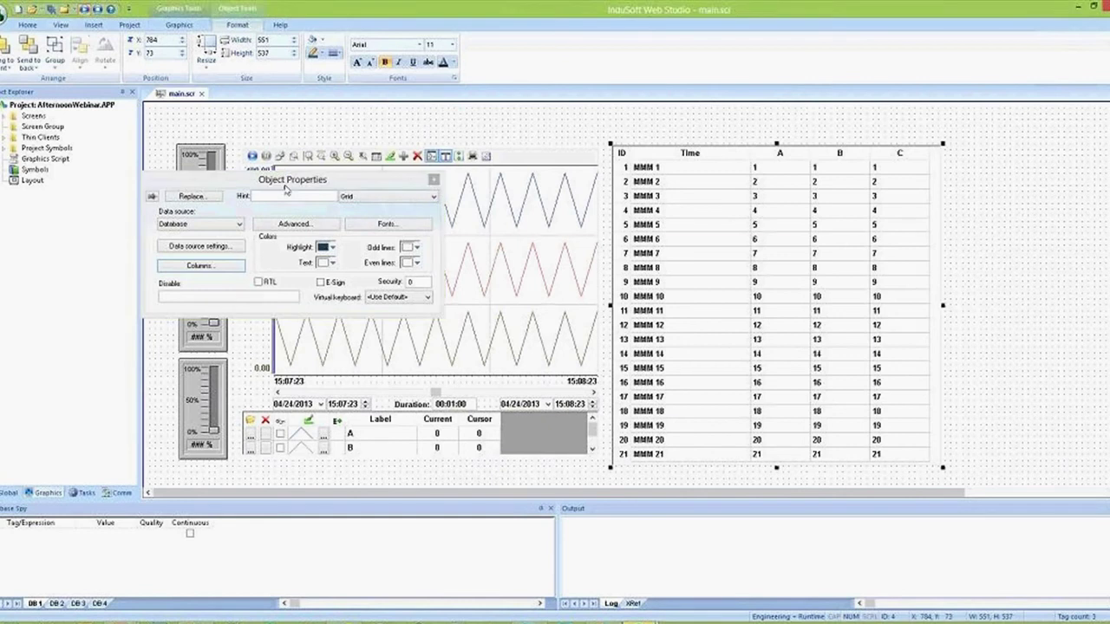
key("alt+Tab")
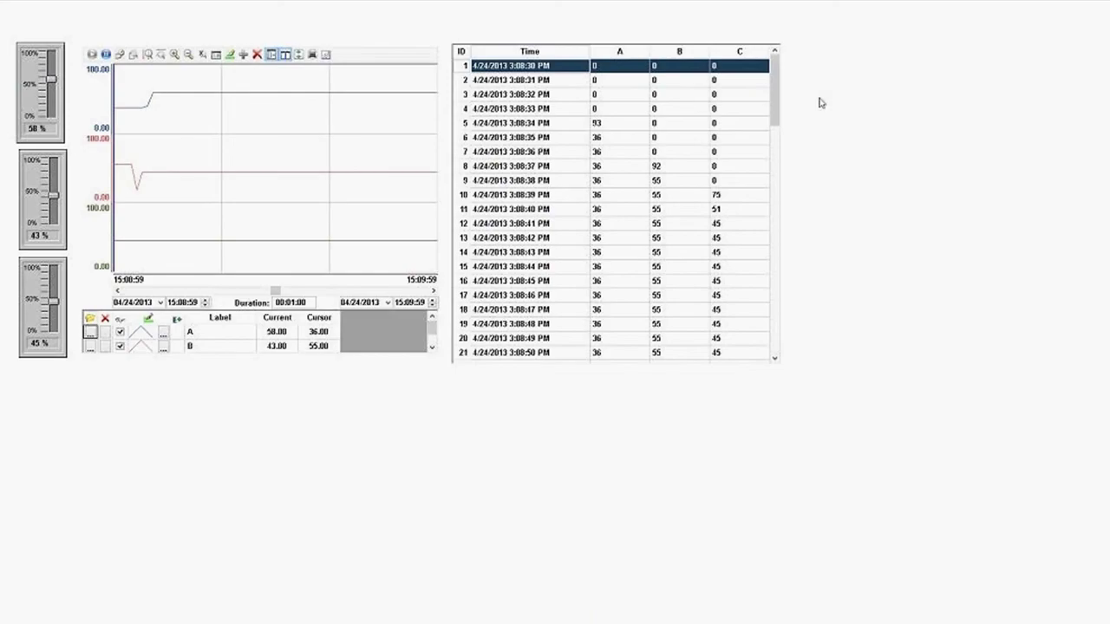
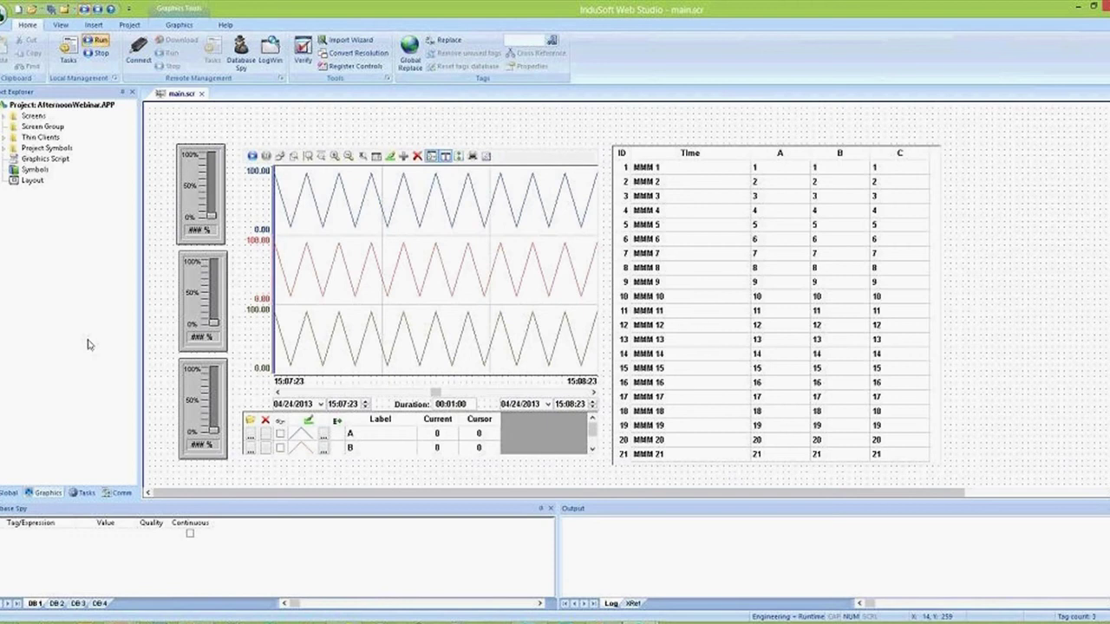
Step: Insert a new database connection under Database/ERP and name it DB
left_click(85, 495)
left_click(6, 202)
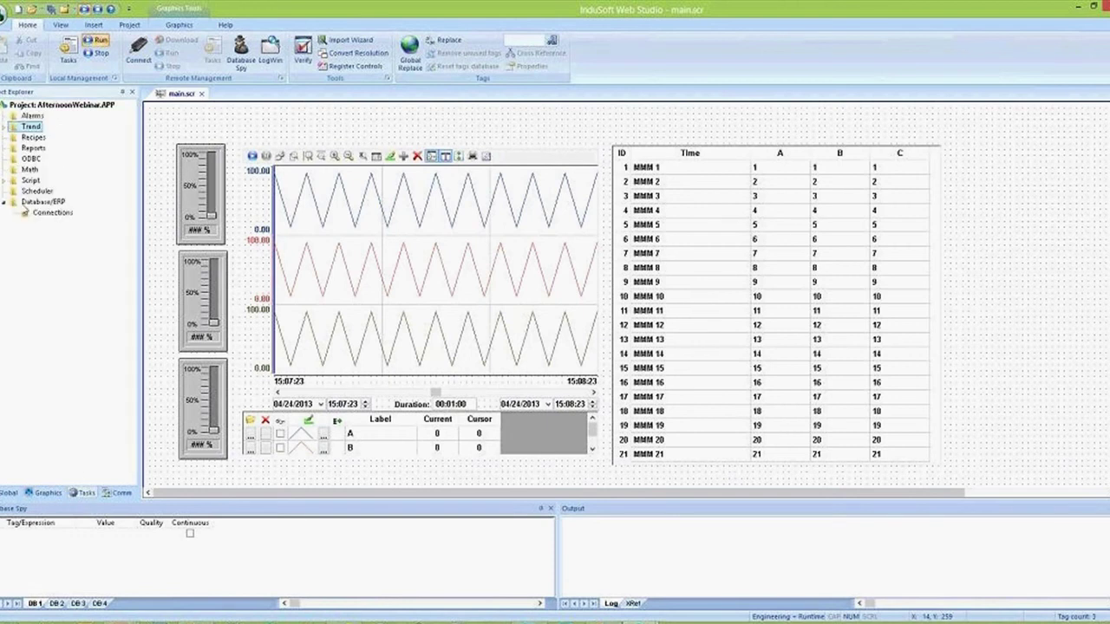
left_click(37, 217)
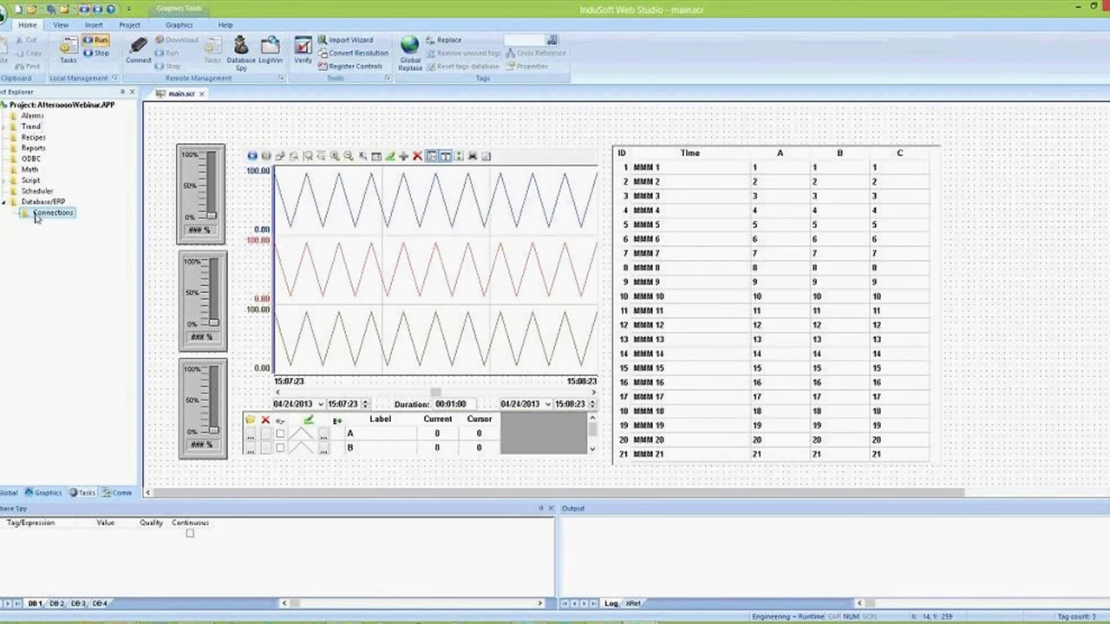
right_click(37, 216)
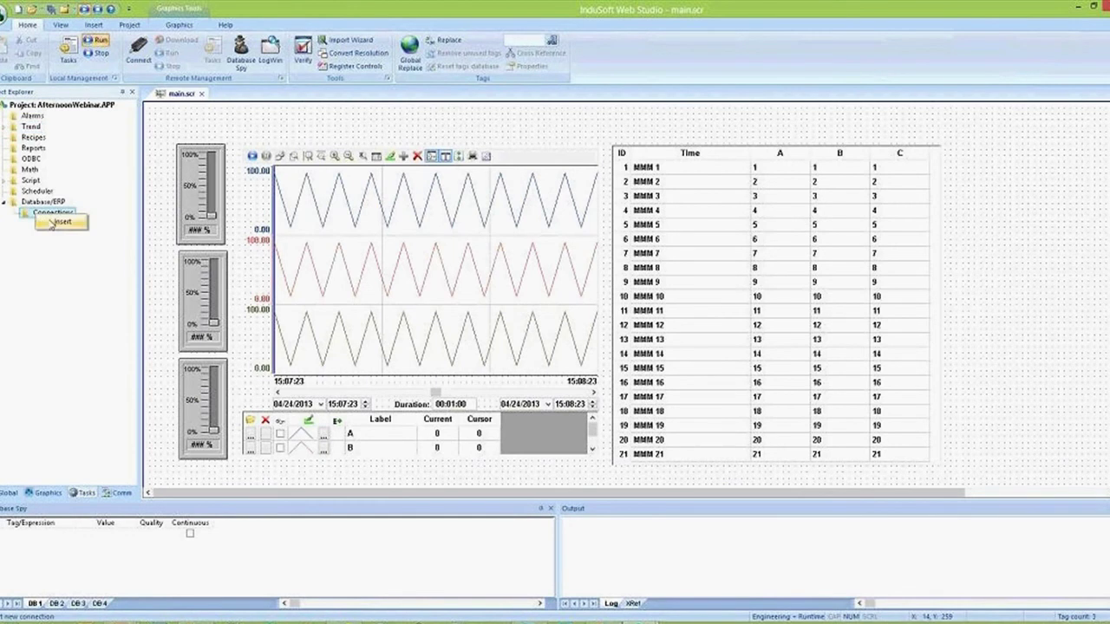
left_click(55, 223)
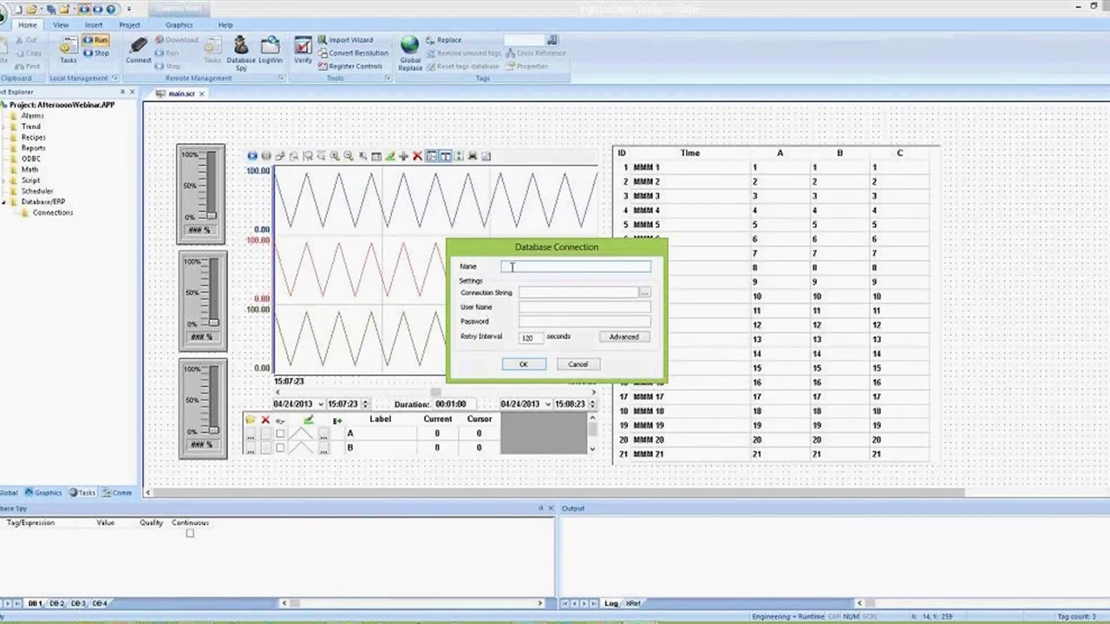
type("DB")
Step: Build its connection string: SQL Server OLE DB provider, (LOCAL)\SQLEXPRESS, Windows integrated security, AfternoonWebinar database
left_click(644, 293)
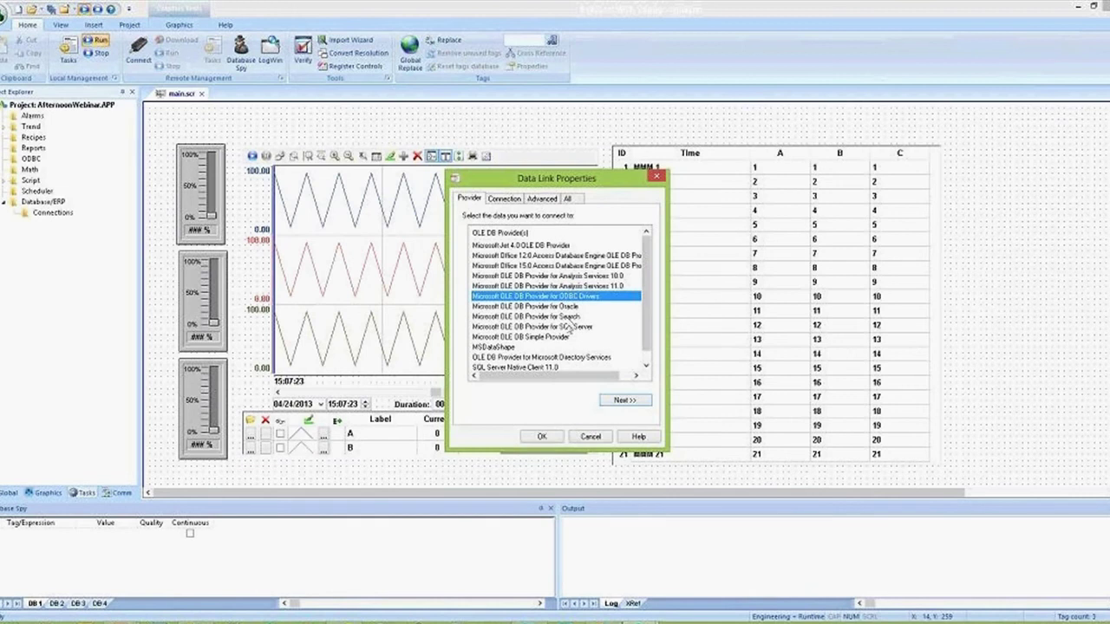
double_click(571, 327)
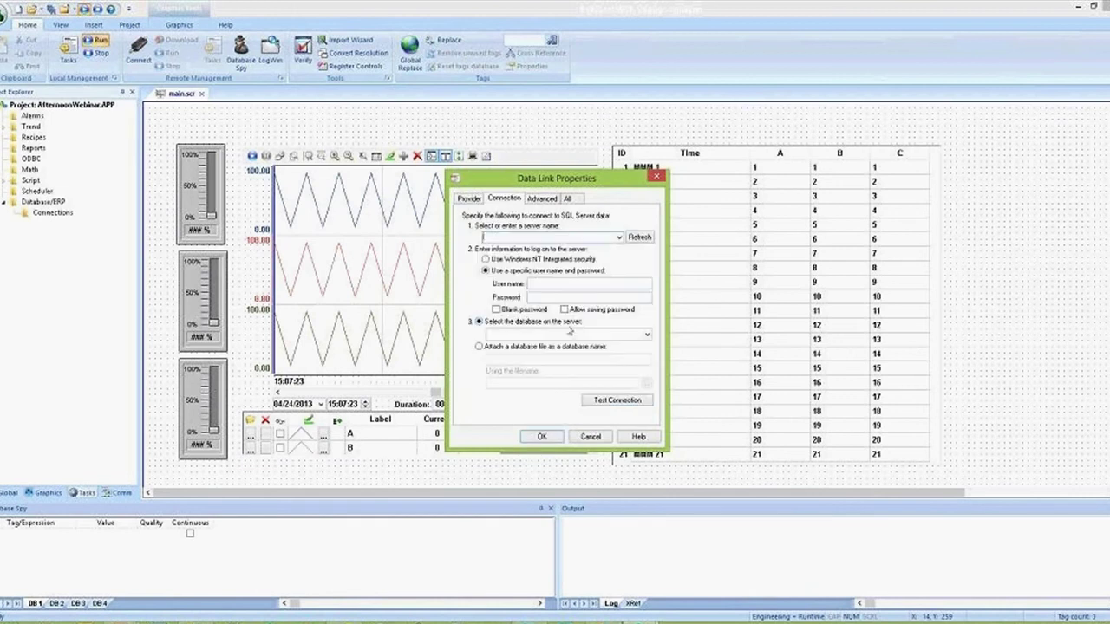
left_click(602, 237)
type("LOCAL)\\SQLEXPRESS")
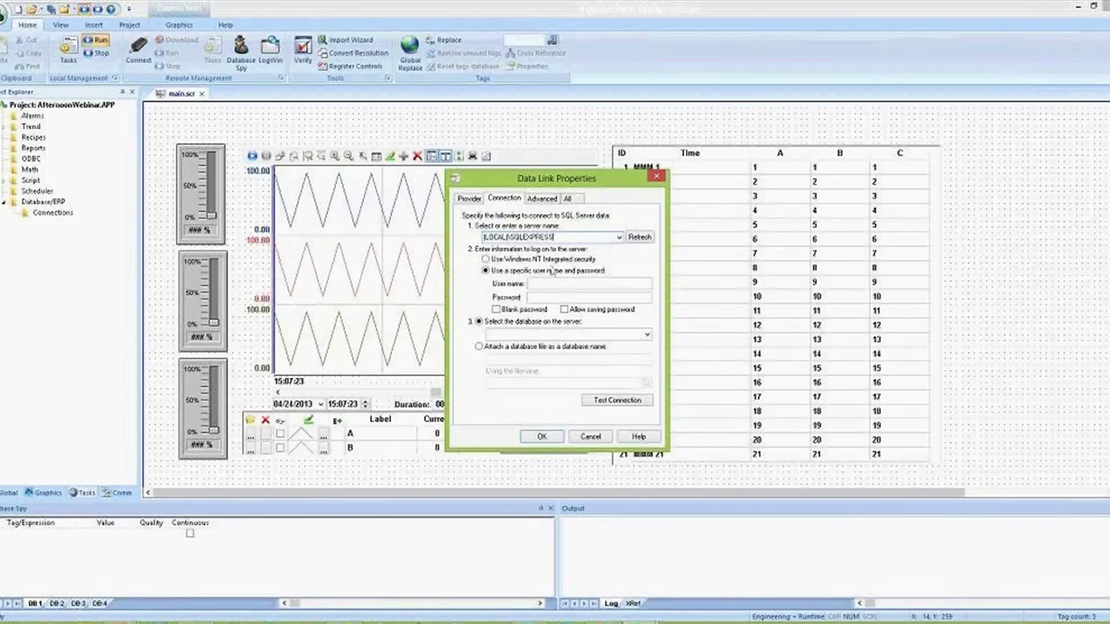
left_click(536, 259)
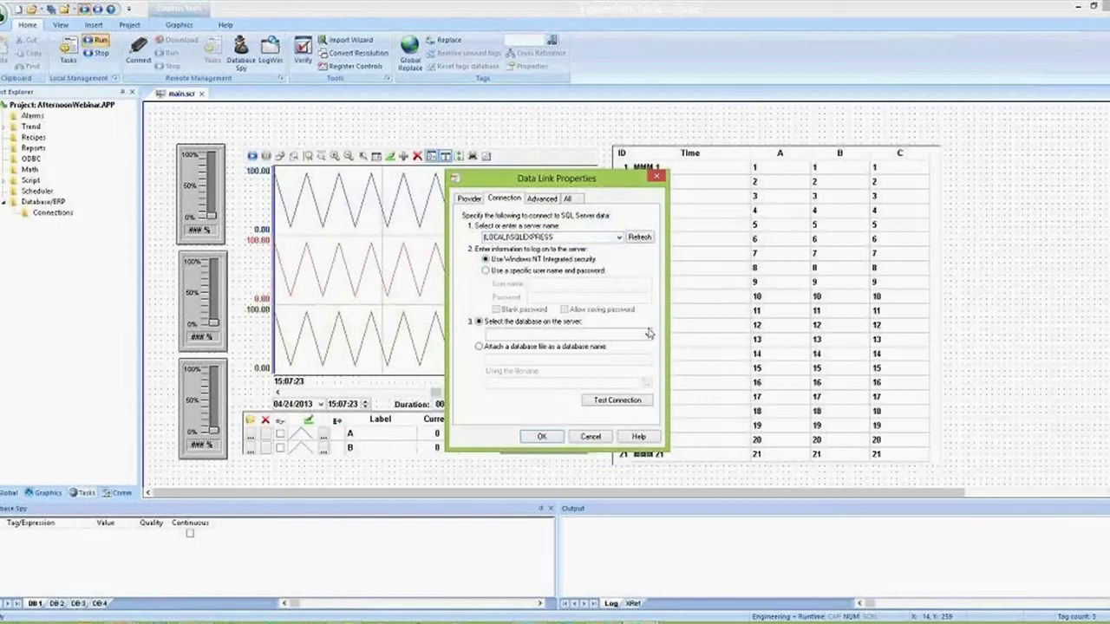
left_click(646, 336)
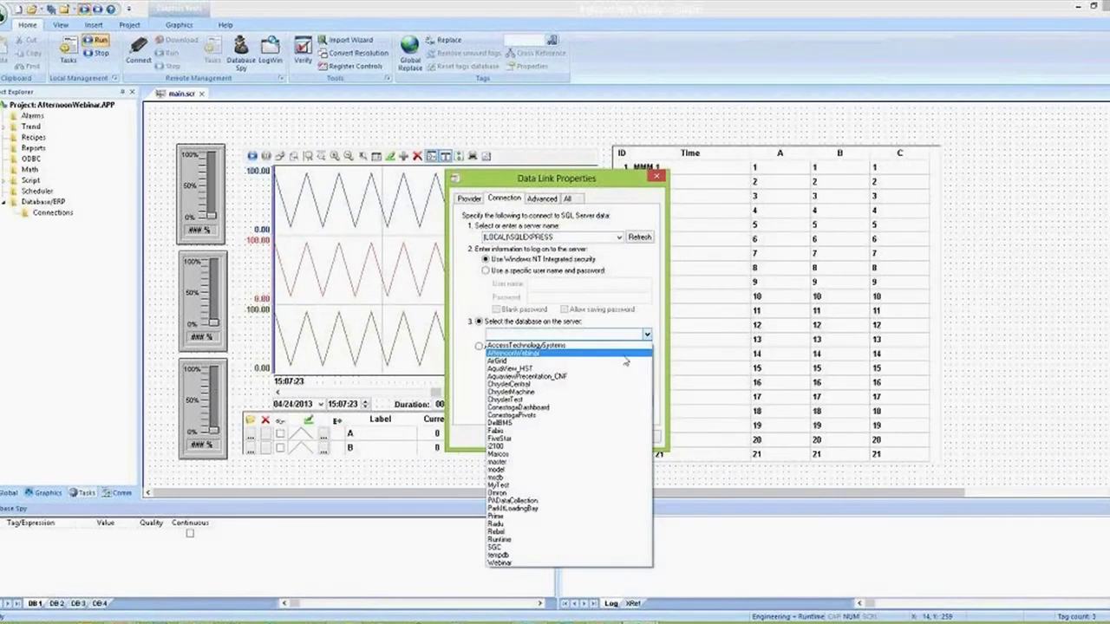
left_click(626, 359)
left_click(541, 437)
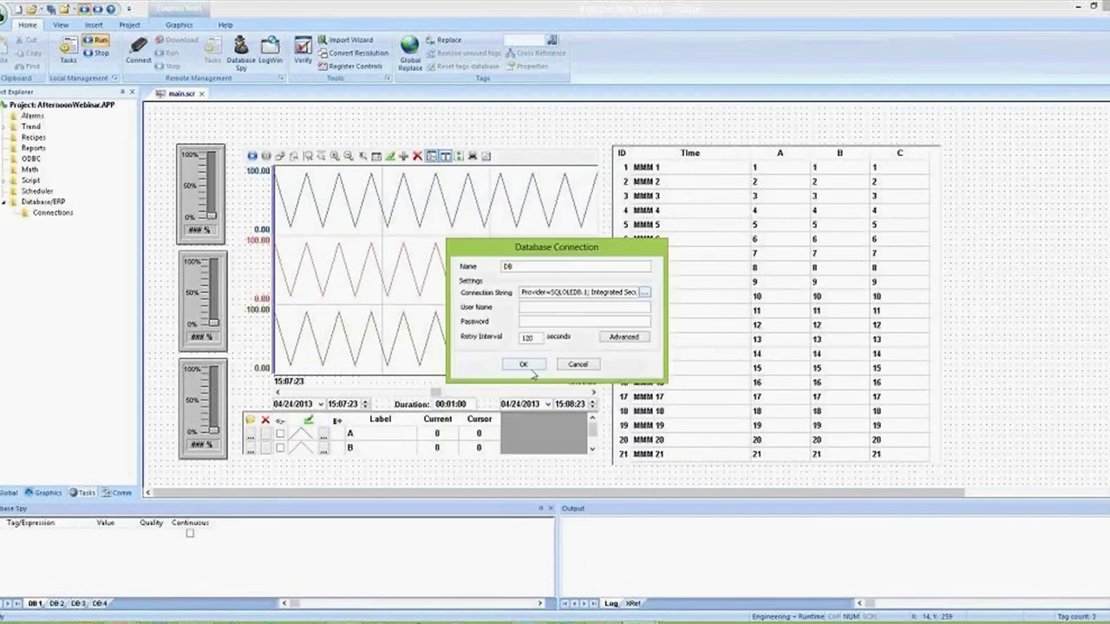
left_click(532, 368)
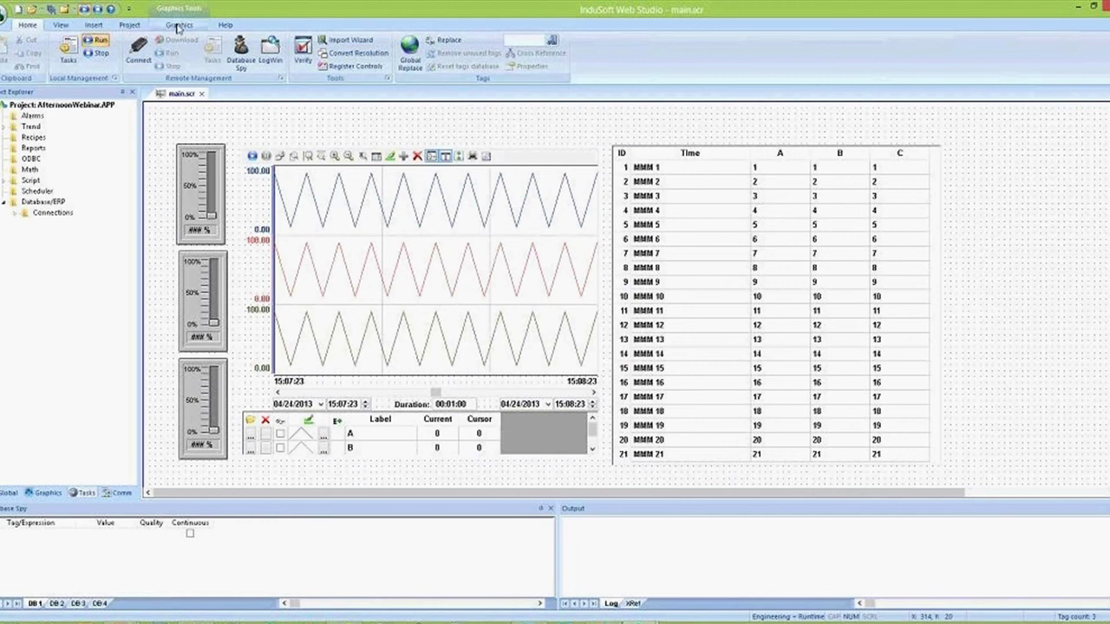
Step: Draw a new button above the trend chart and open its properties
left_click(179, 25)
left_click(444, 66)
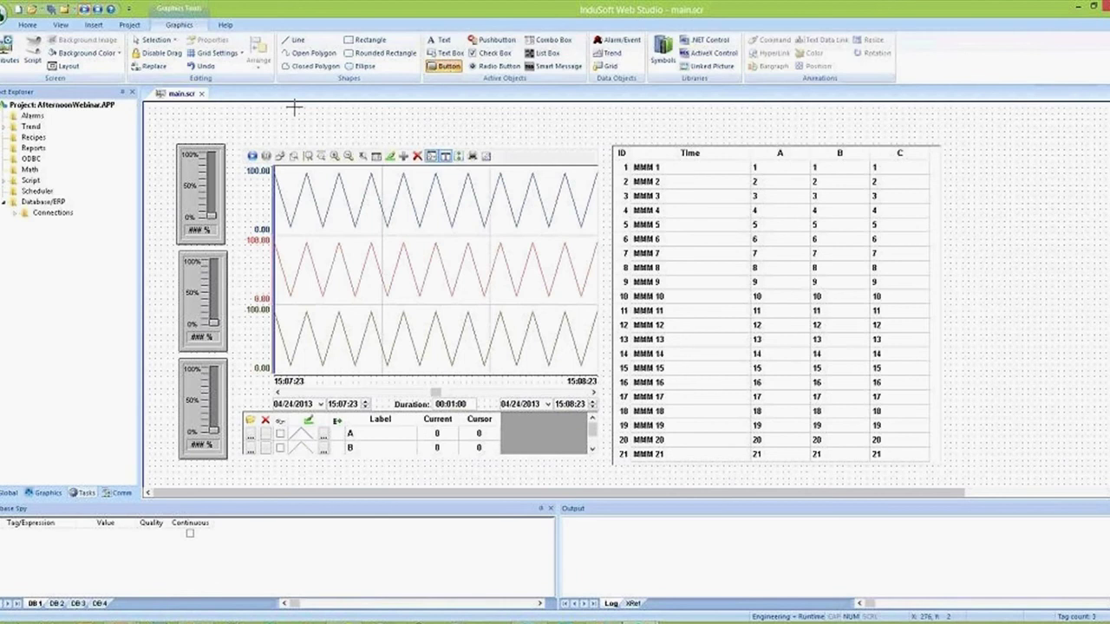
left_click_drag(279, 107, 385, 139)
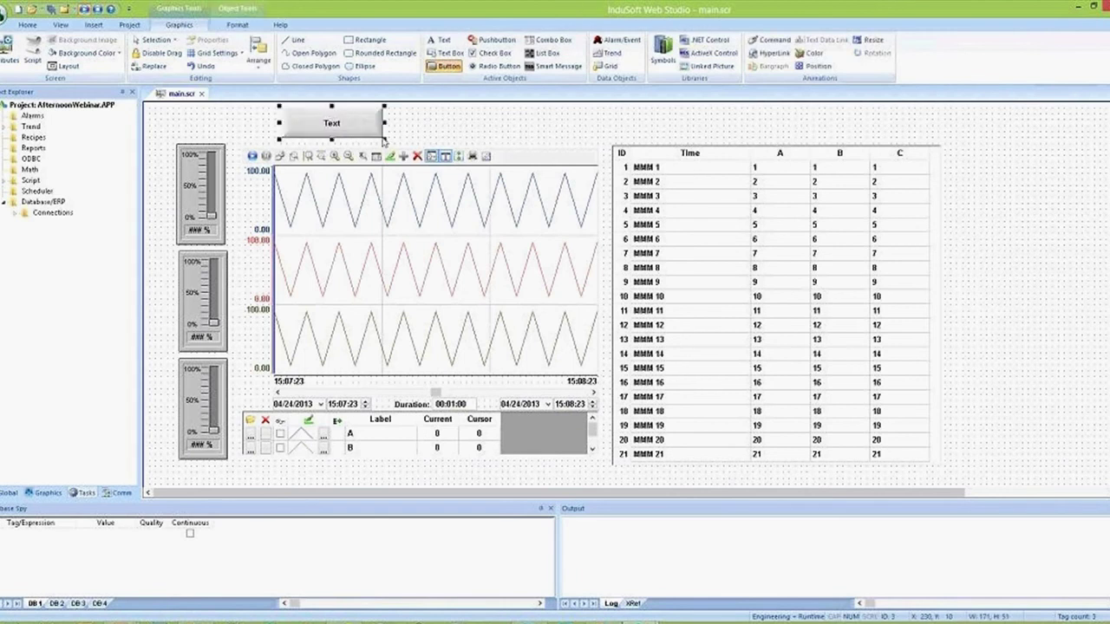
double_click(337, 122)
Step: Give the button an on-press VBScript command calling $DBExecute("DB", sql)
left_click(394, 289)
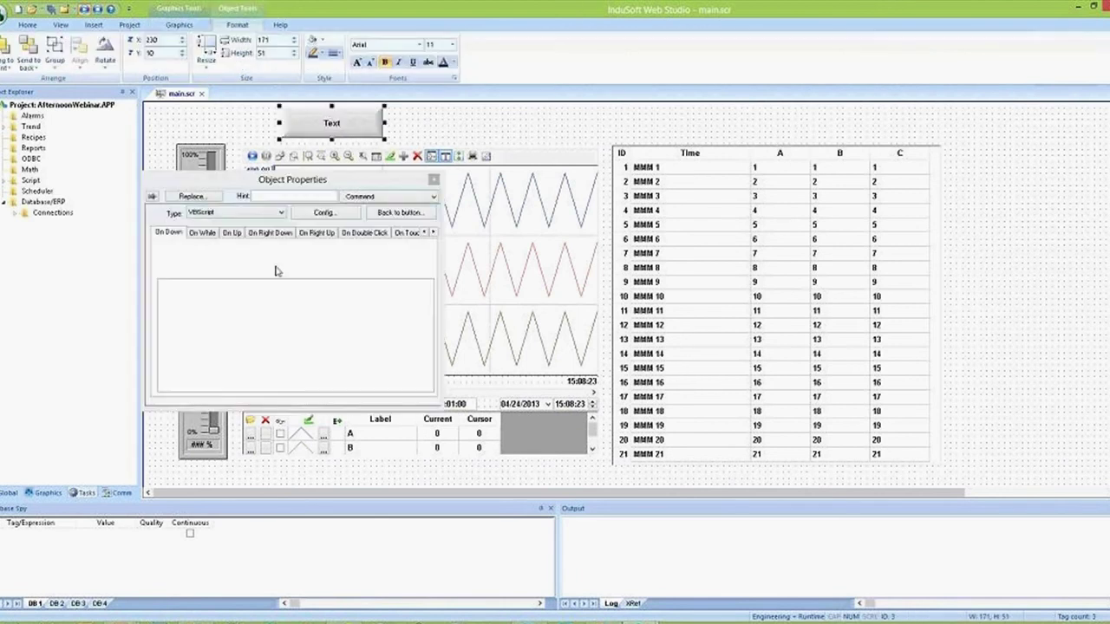
left_click(262, 303)
type("$DB")
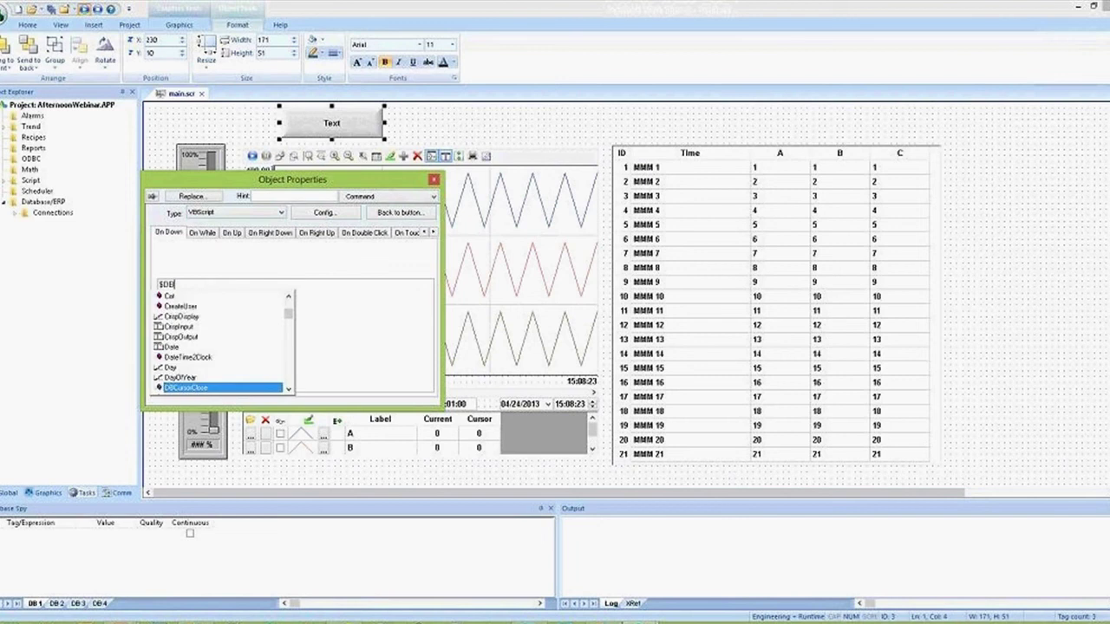
type("Execute")
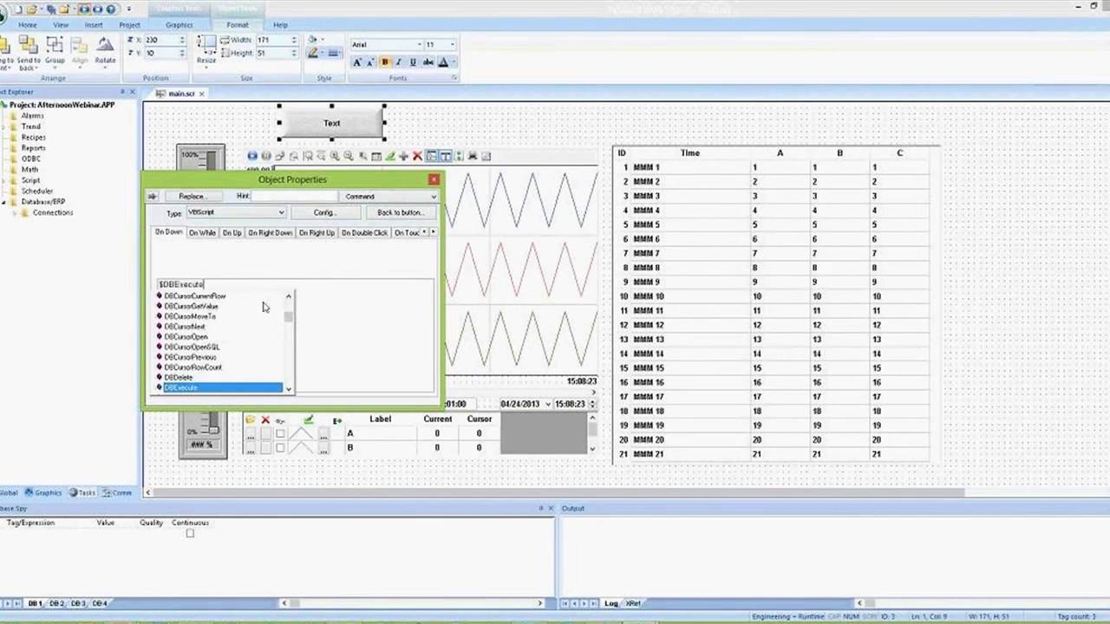
type("(")
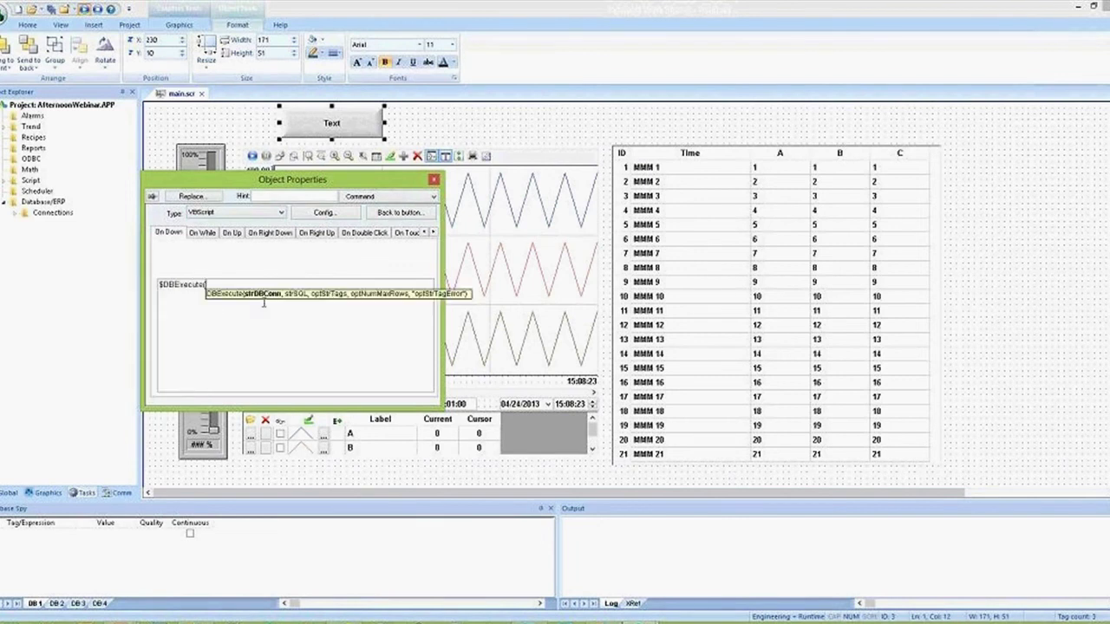
type("\"")
type("DB\", \"\")")
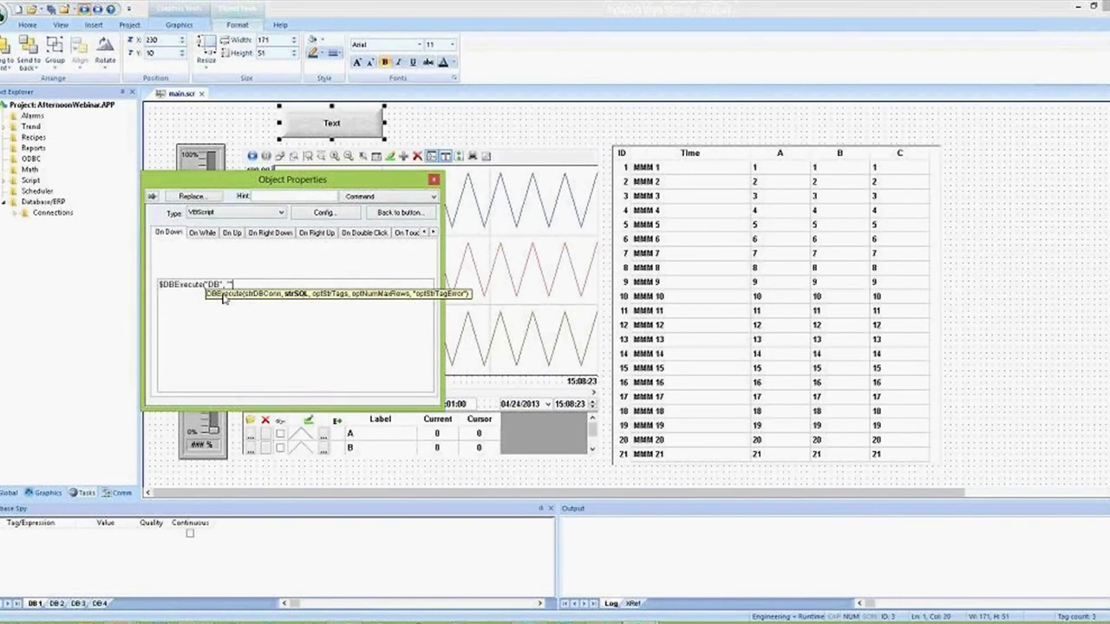
key("Left")
key("Left")
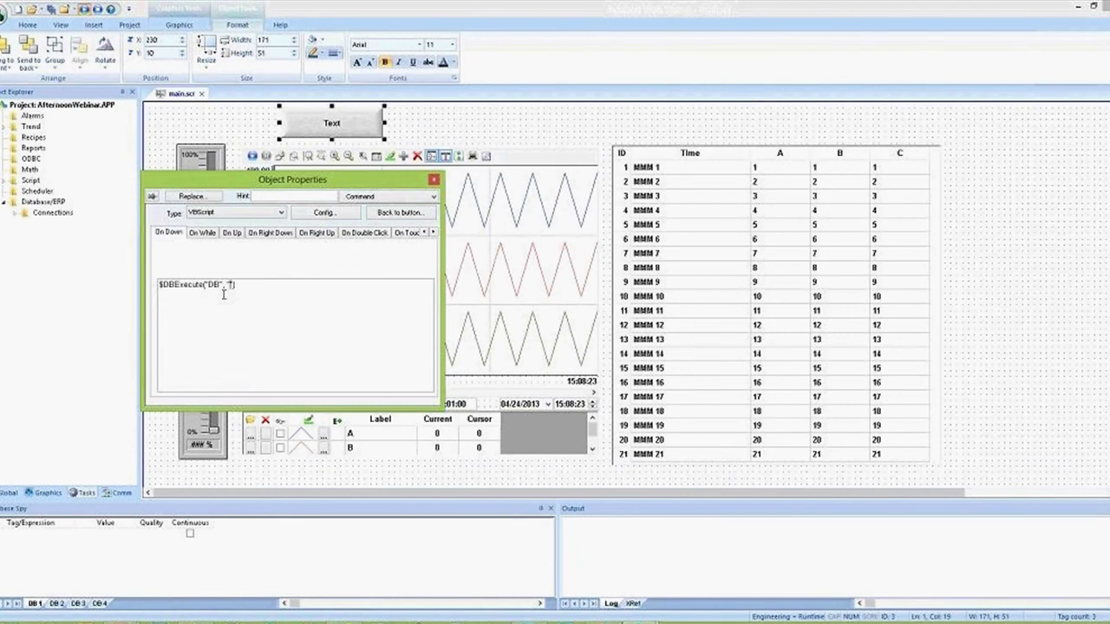
key("Right")
key("BackSpace")
key("BackSpace")
type("sql")
Step: Add Dim sql and sql = "CREATE TABLE Test(C1 int, C2 nvarchar(1024))" above the call
key("Home")
key("Return")
key("Up")
type("Dim sql")
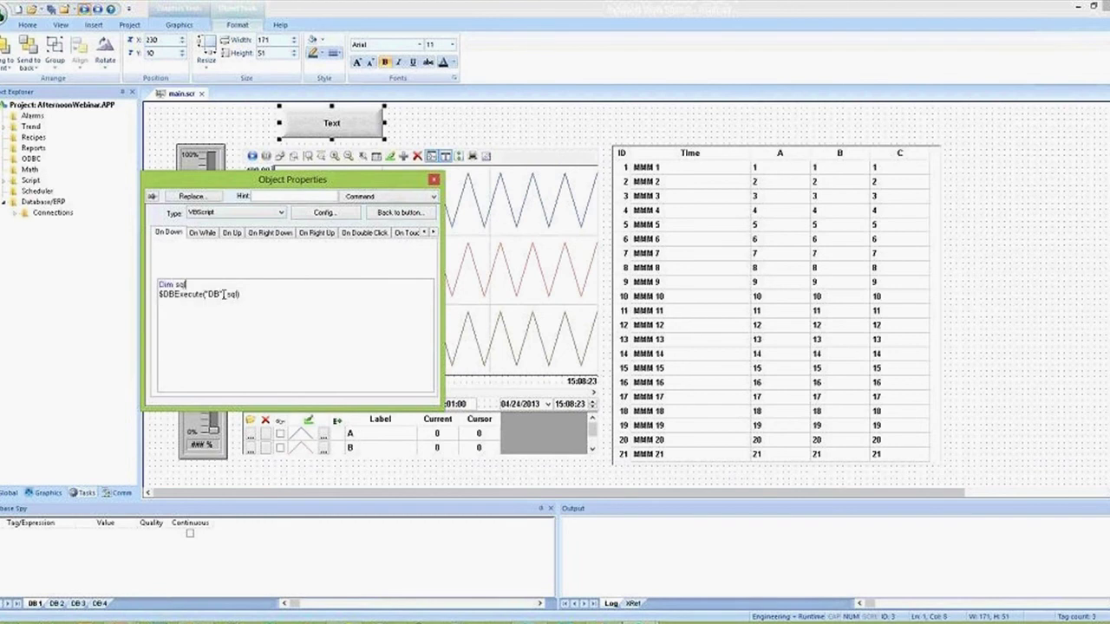
key("Return")
type("sql = ")
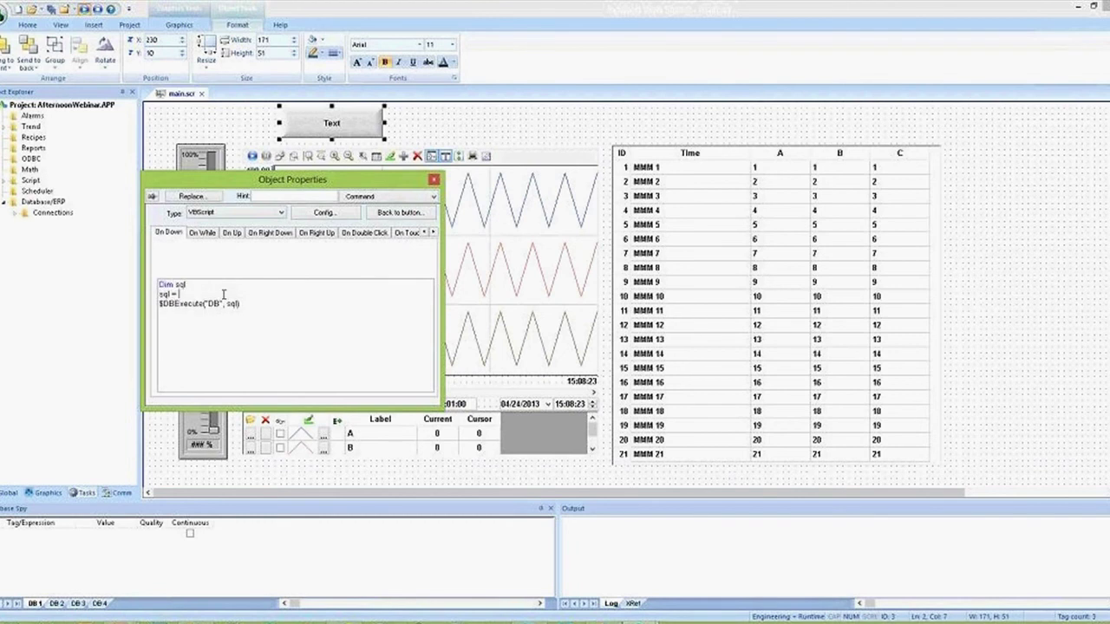
type("\"CREATE TABLE Test(C1")
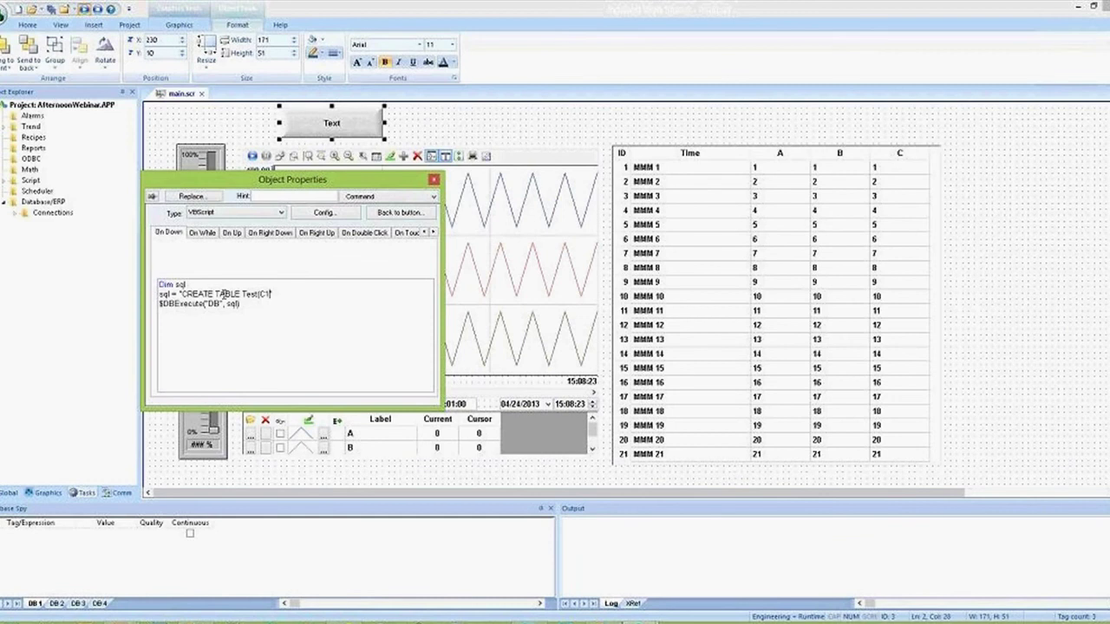
type(" int, C2 nvarchar(1024))")
key("Left")
key("Left")
key("Left")
key("Left")
key("Left")
key("Left")
key("Left")
key("Left")
key("Left")
key("Left")
key("Left")
key("Left")
key("Left")
key("Left")
key("Left")
key("Left")
key("Left")
key("Left")
key("Left")
key("Left")
key("Left")
left_click(244, 295)
left_click(399, 212)
Step: Caption the button 'Craete Table' and enable Database Messages in the output log settings
left_click_drag(191, 224, 153, 224)
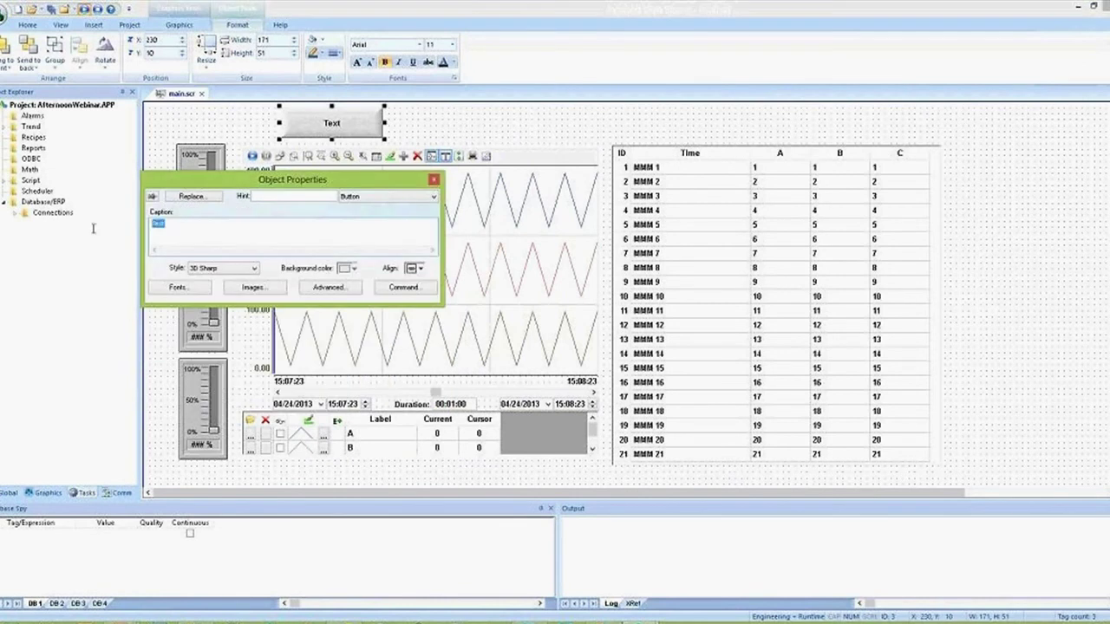
type("Craete Table")
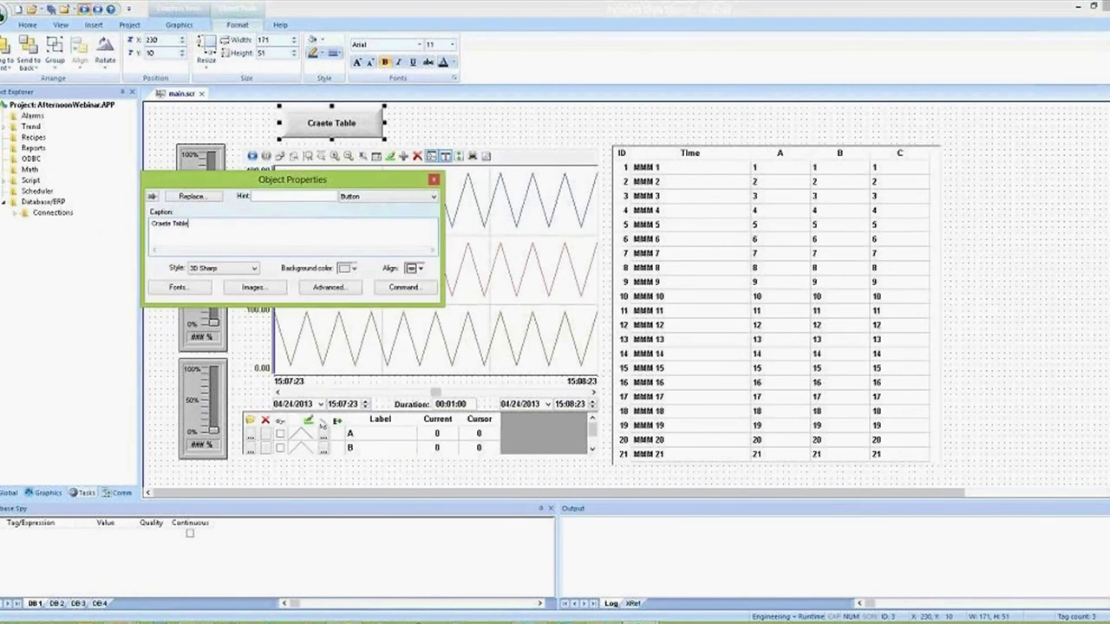
left_click(599, 540)
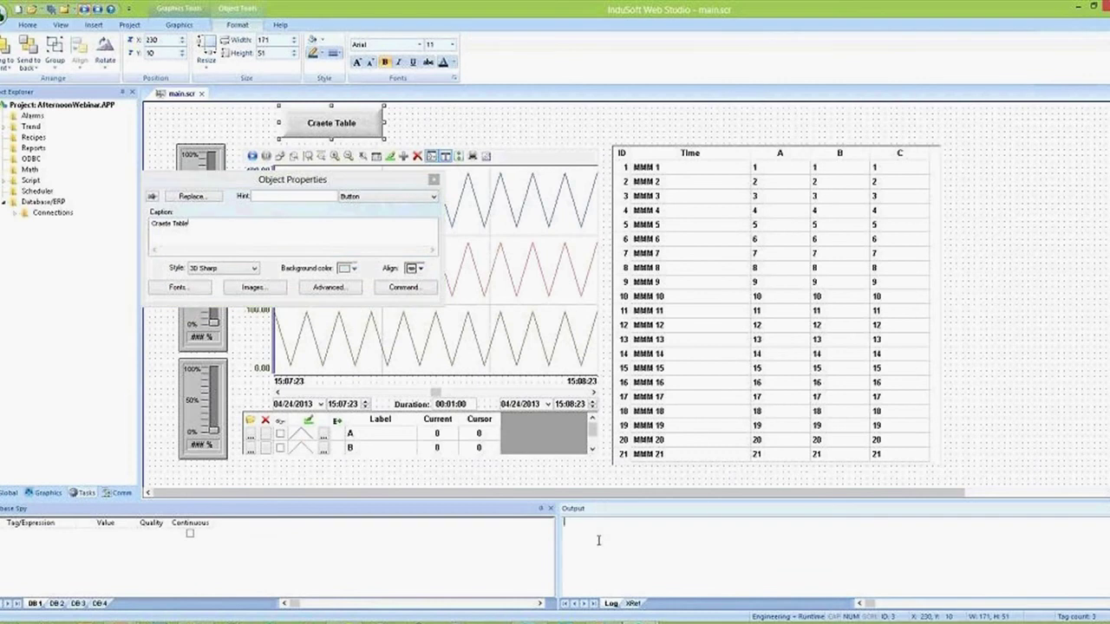
right_click(598, 540)
left_click(619, 505)
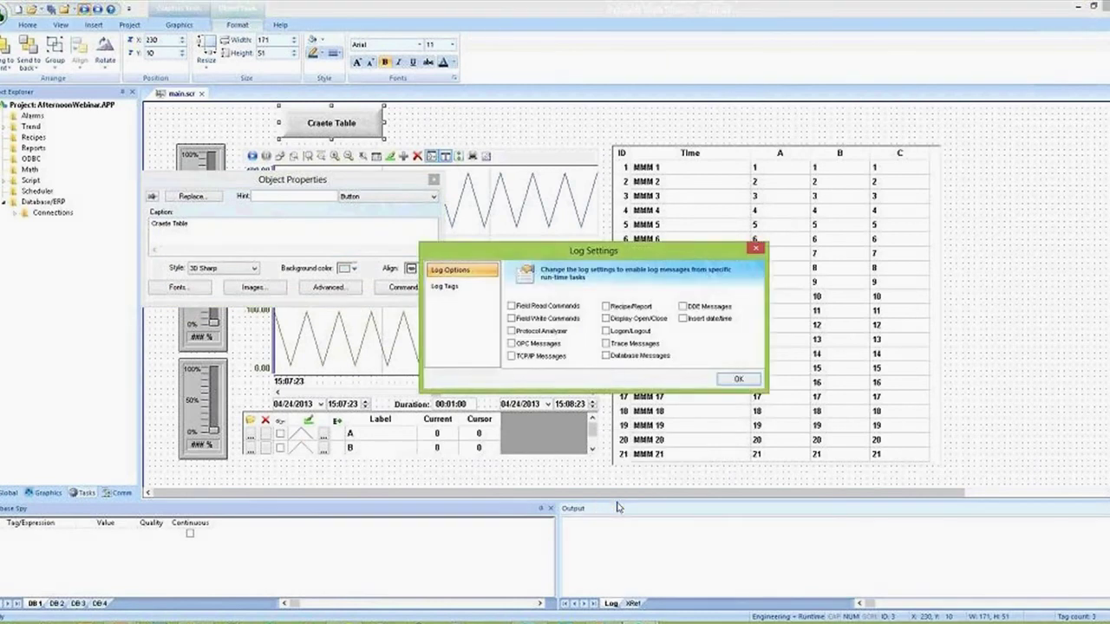
left_click(611, 356)
left_click(737, 381)
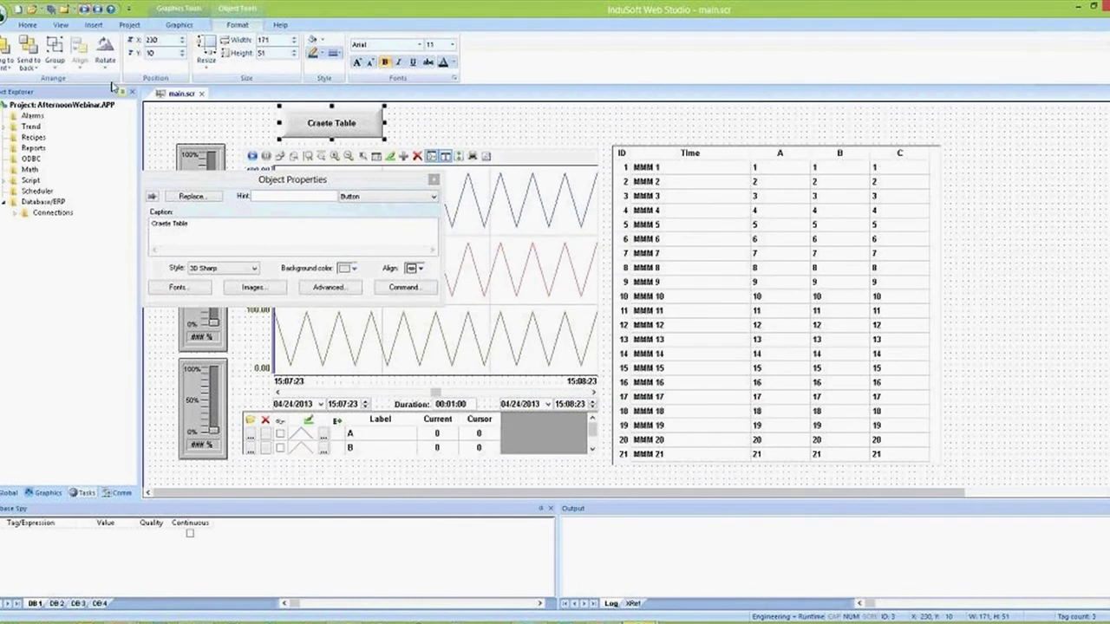
Step: Check the running project viewer, then bring SQL Server Management Studio forward
key("alt+Tab")
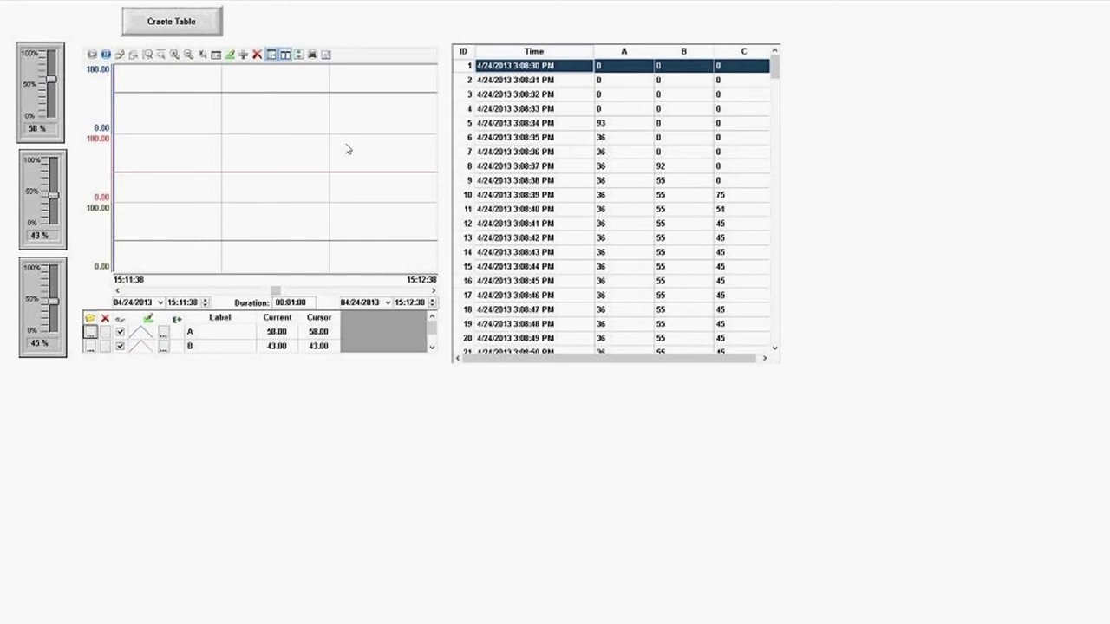
key("alt+Tab")
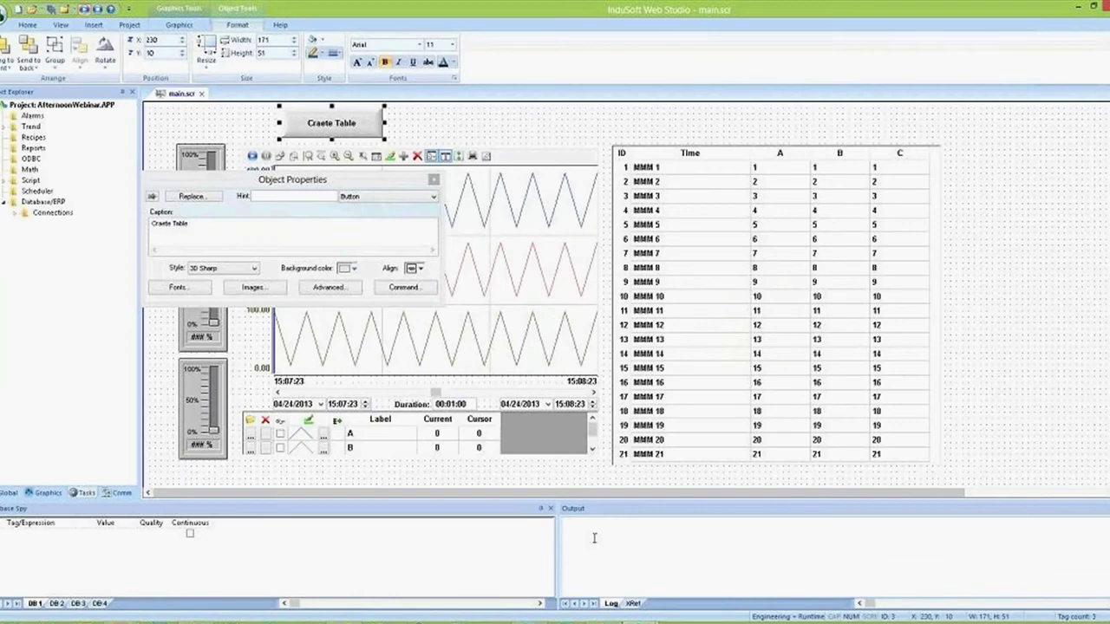
key("alt+Tab")
key("alt+Tab")
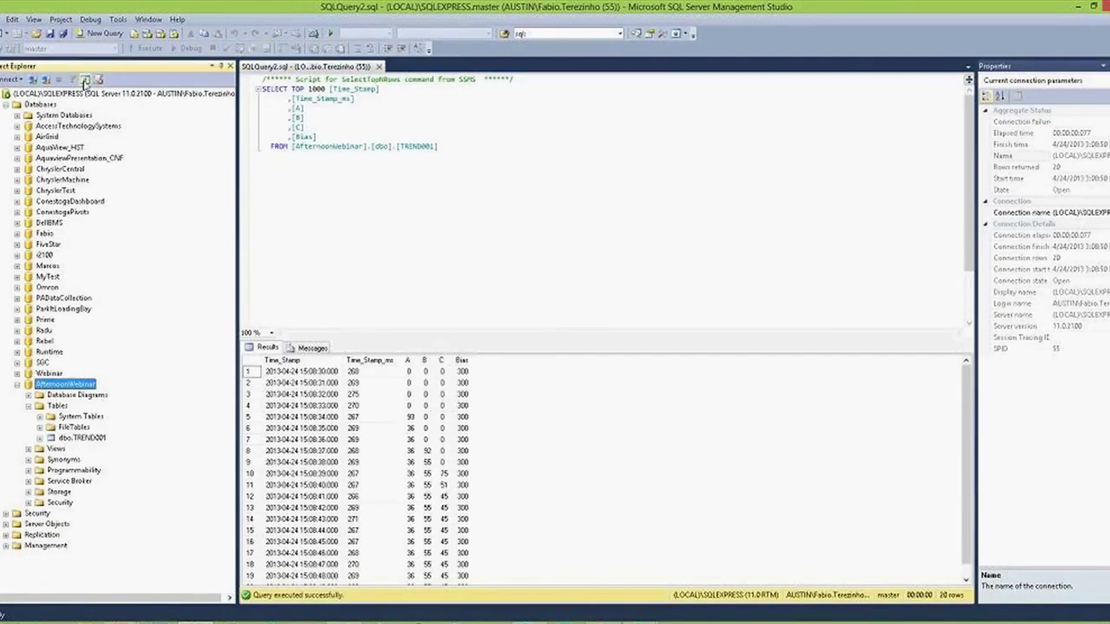
Step: Refresh Object Explorer and expand dbo.Test to view its columns
left_click(85, 80)
left_click(29, 405)
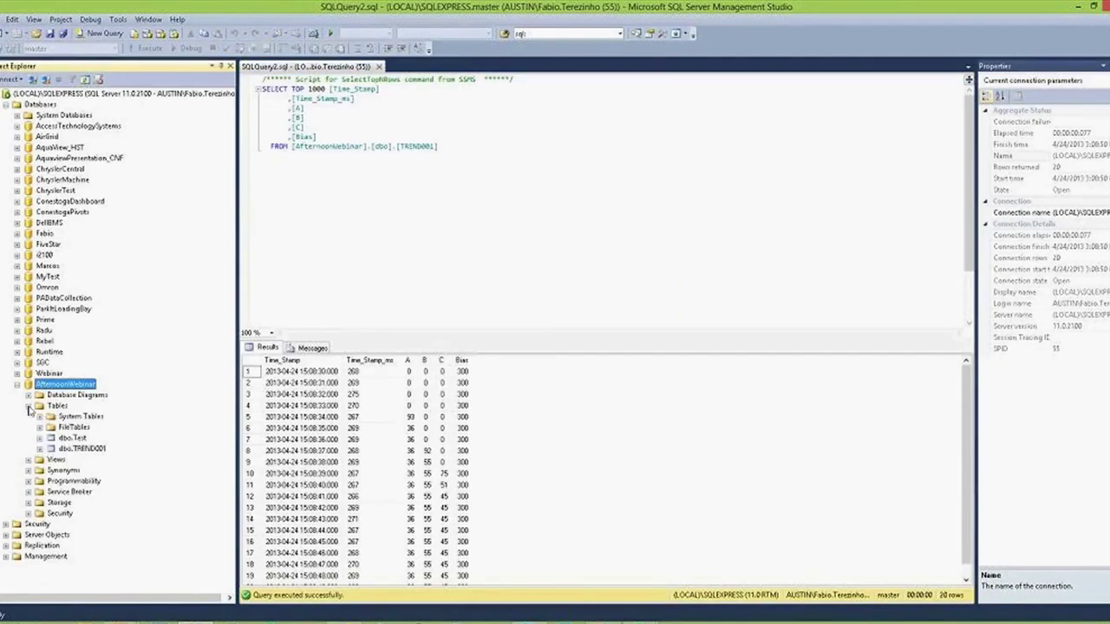
left_click(71, 439)
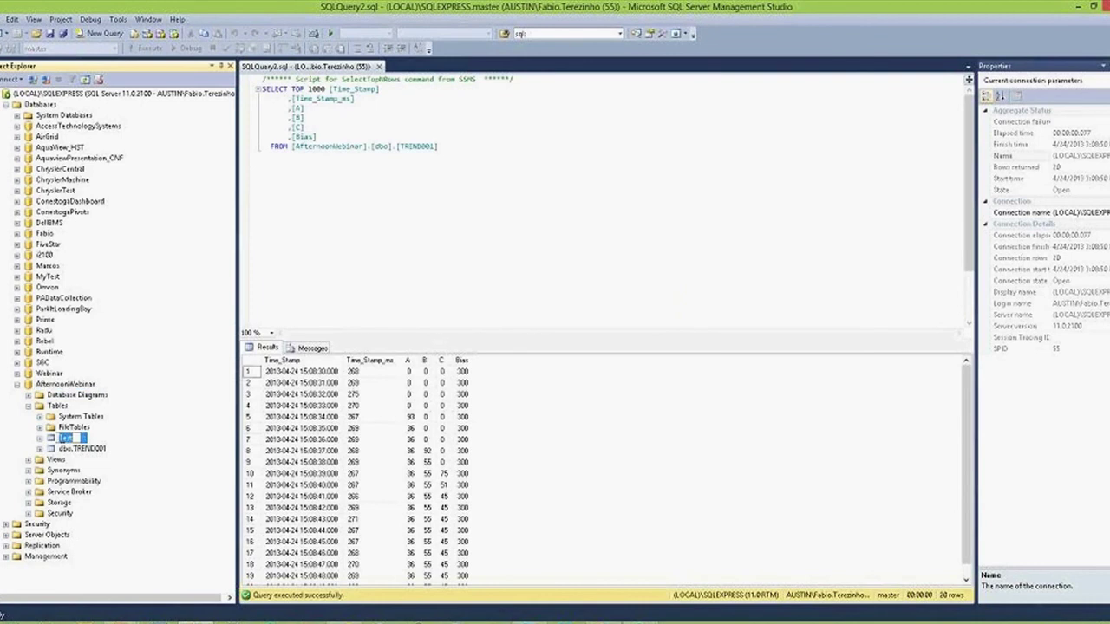
left_click(41, 440)
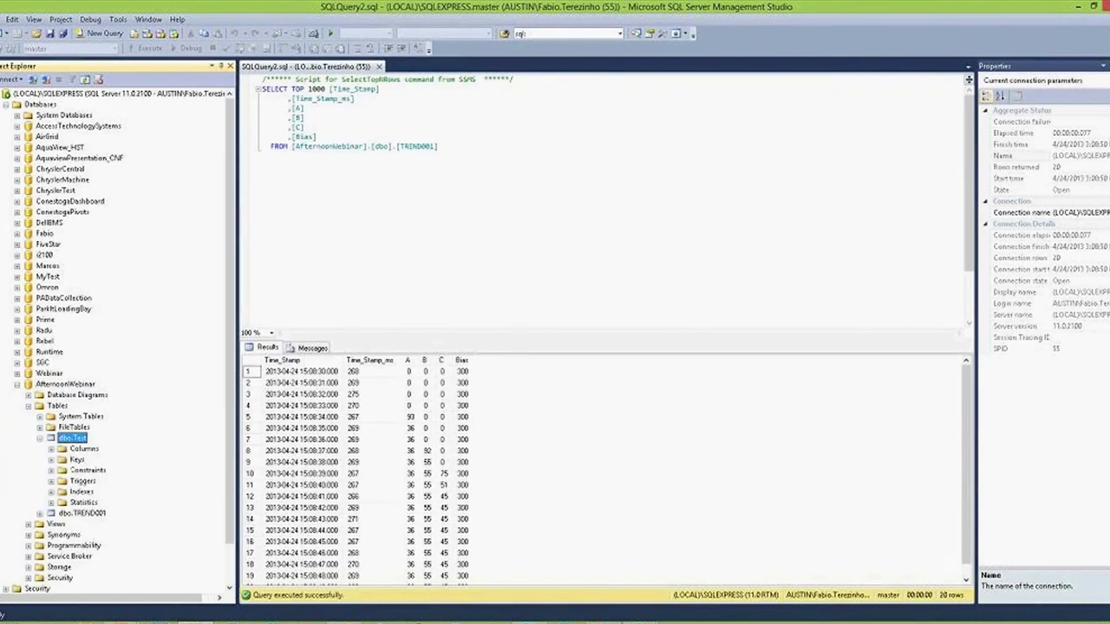
left_click(51, 449)
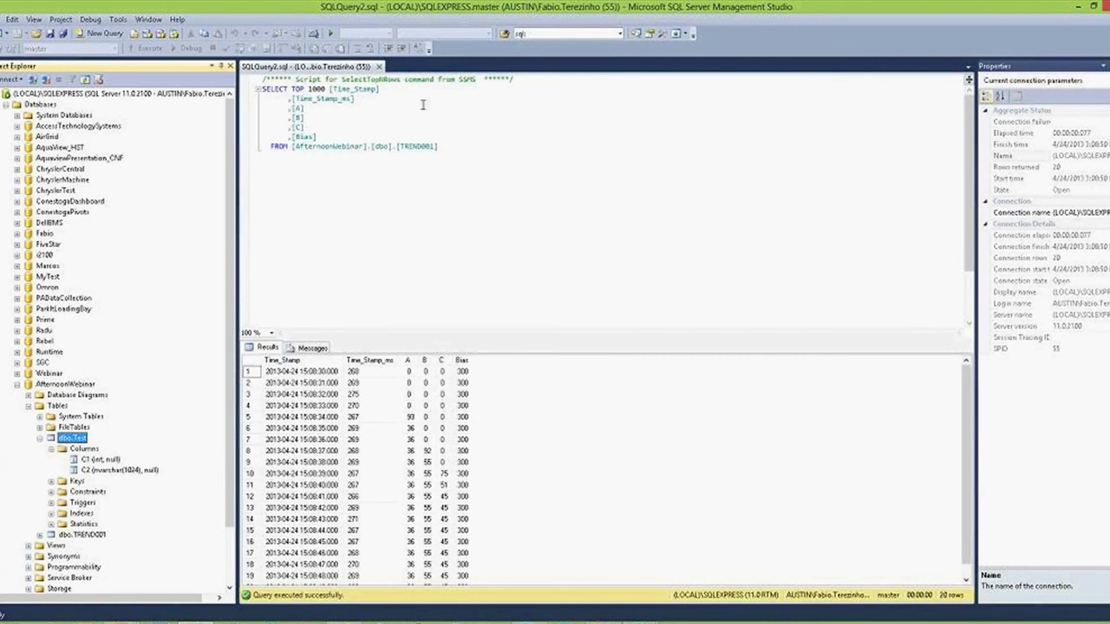
Step: Run a new query 'select * from test' to confirm the table is empty
left_click(379, 66)
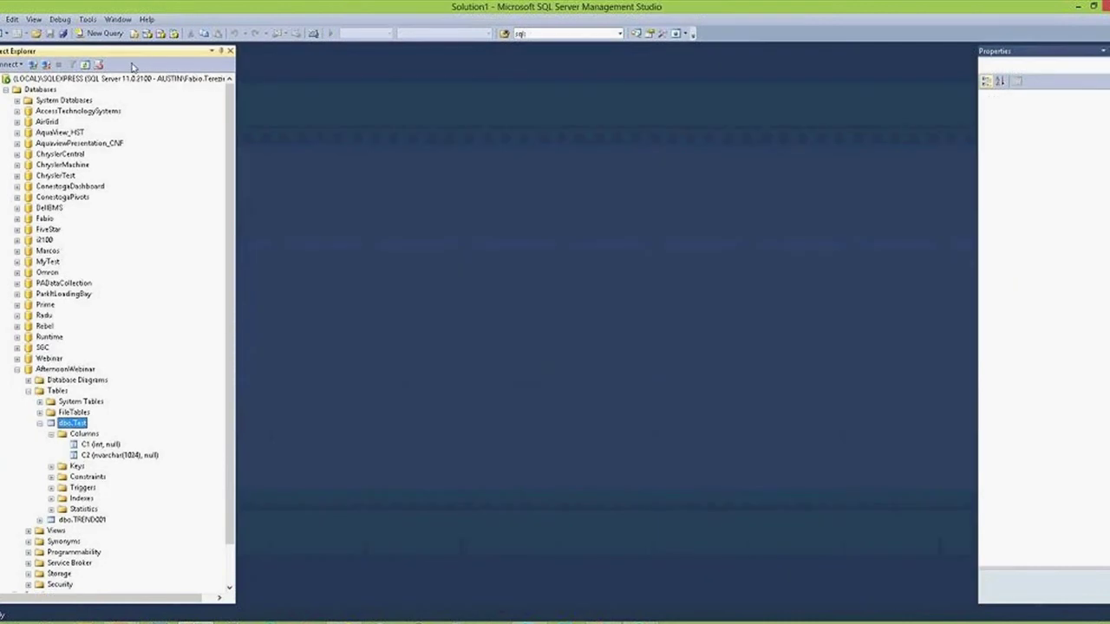
left_click(102, 33)
type("select ")
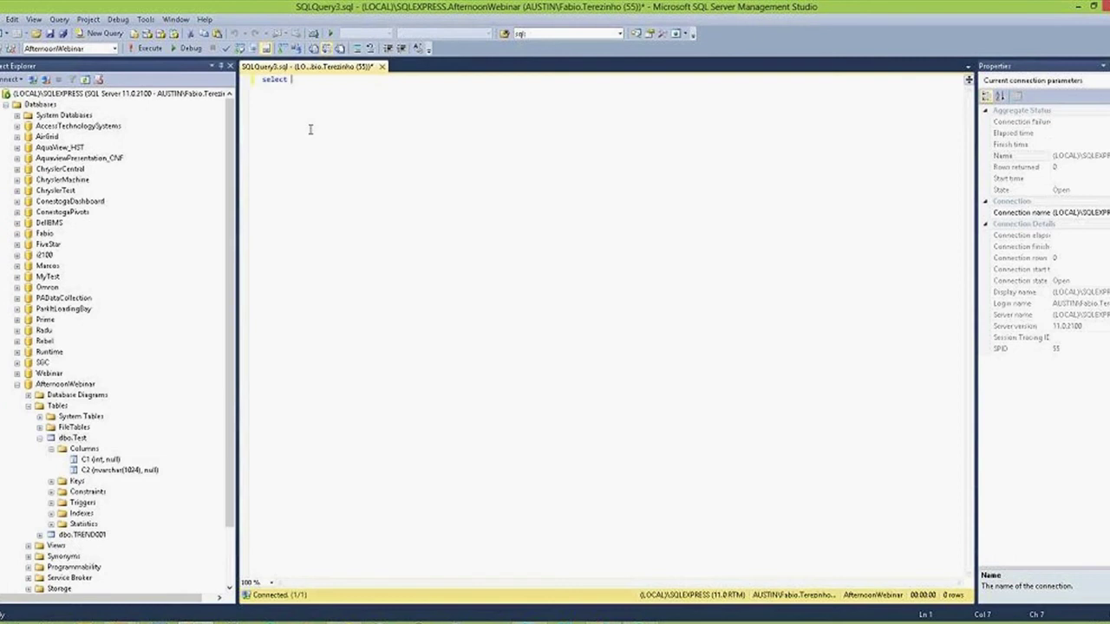
type("* from test")
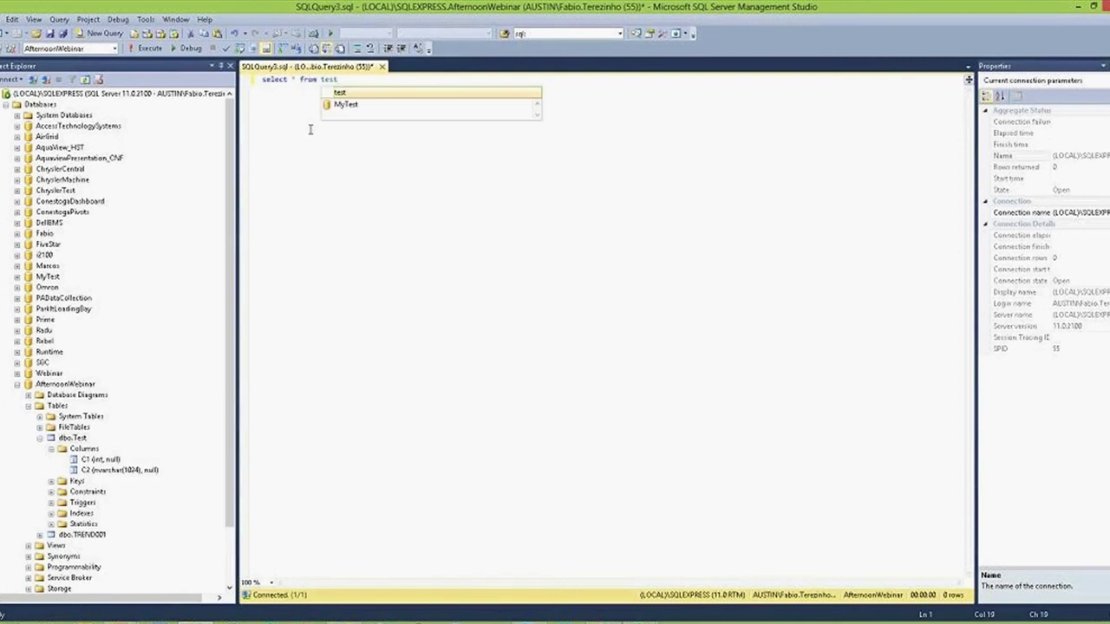
key("Escape")
key("F5")
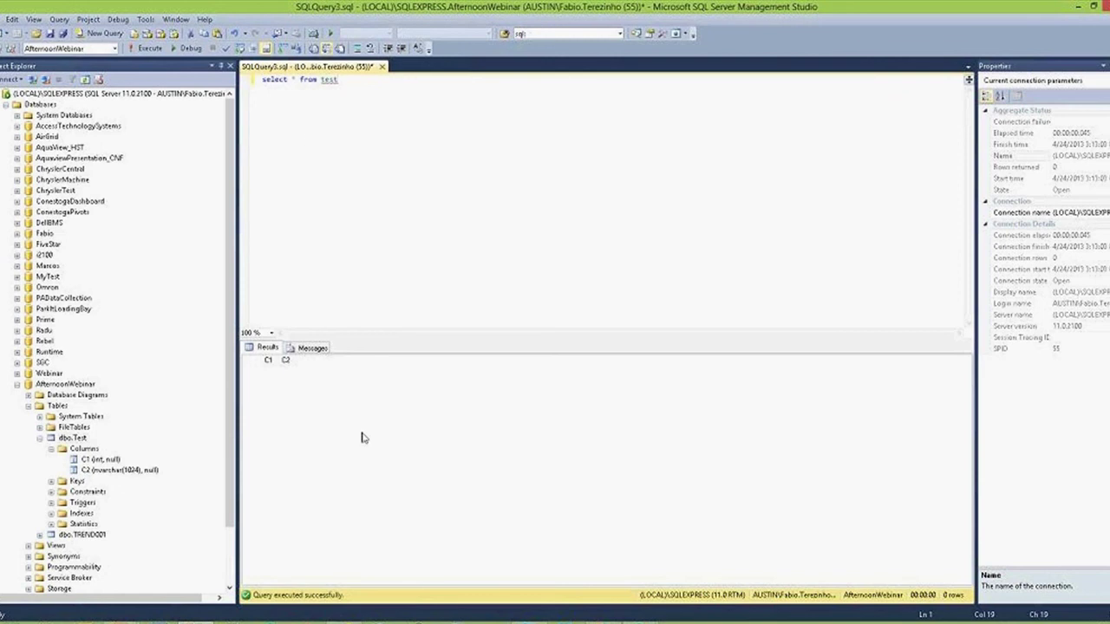
Step: Paste a copy of the Create Table button beside the original in InduSoft
key("alt+Tab")
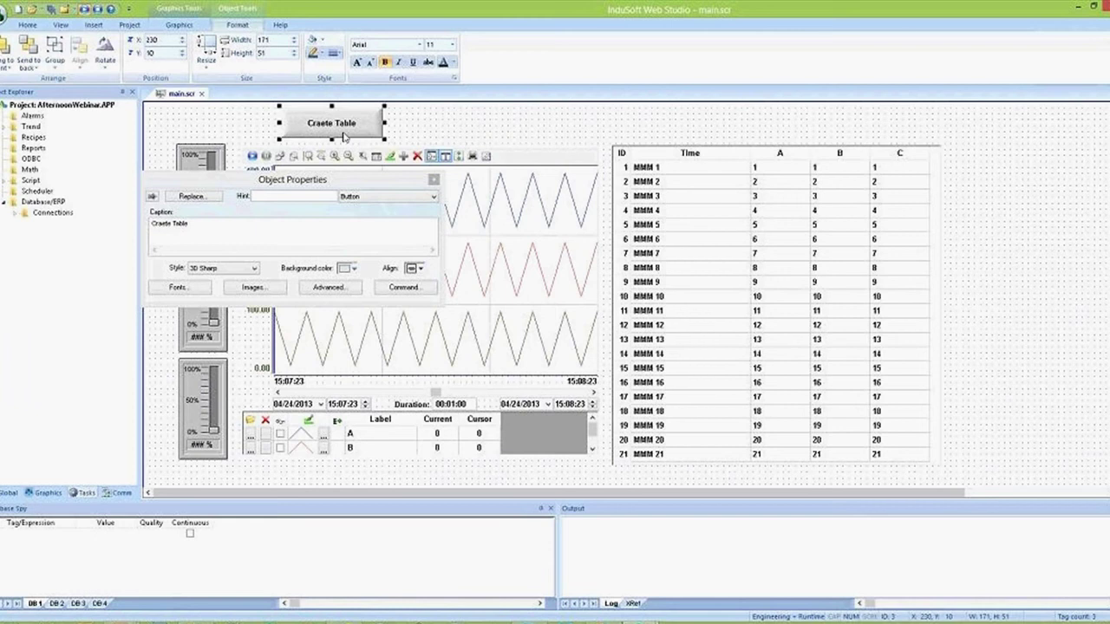
key("ctrl+v")
left_click_drag(468, 137, 479, 131)
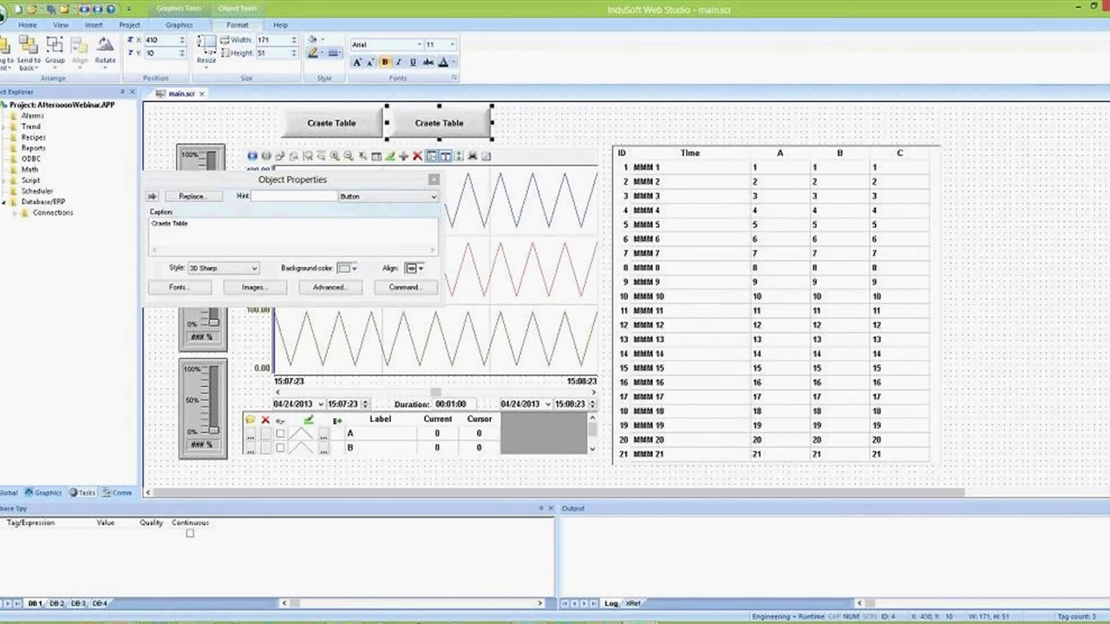
left_click(403, 287)
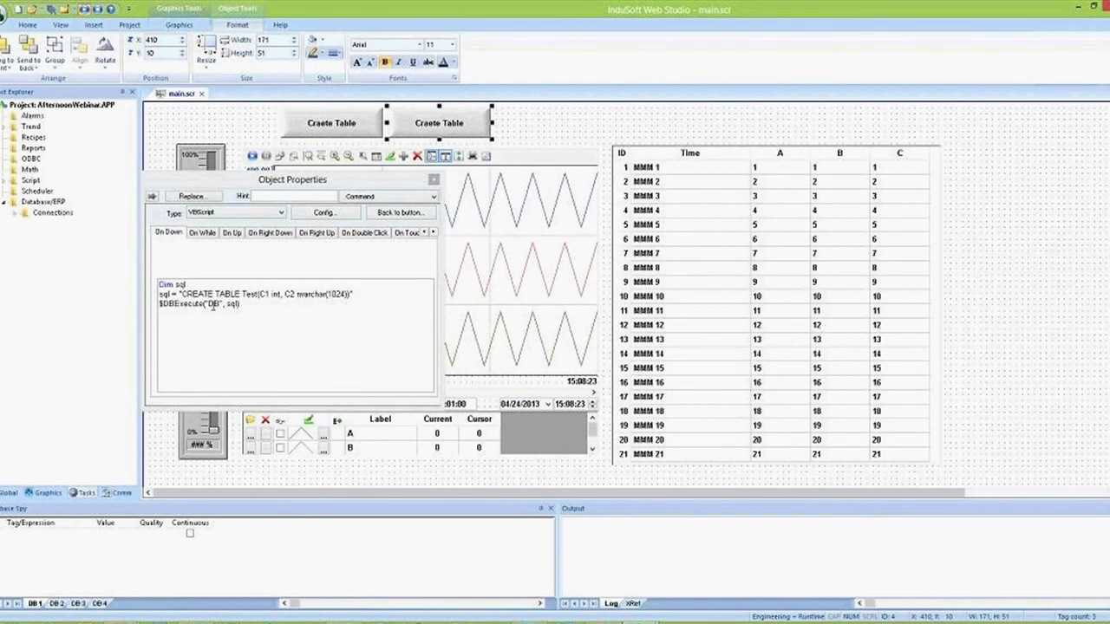
Step: Replace the copied button's CREATE TABLE statement with INSERT INTO Test VALUES(1,'abc')
left_click(182, 293)
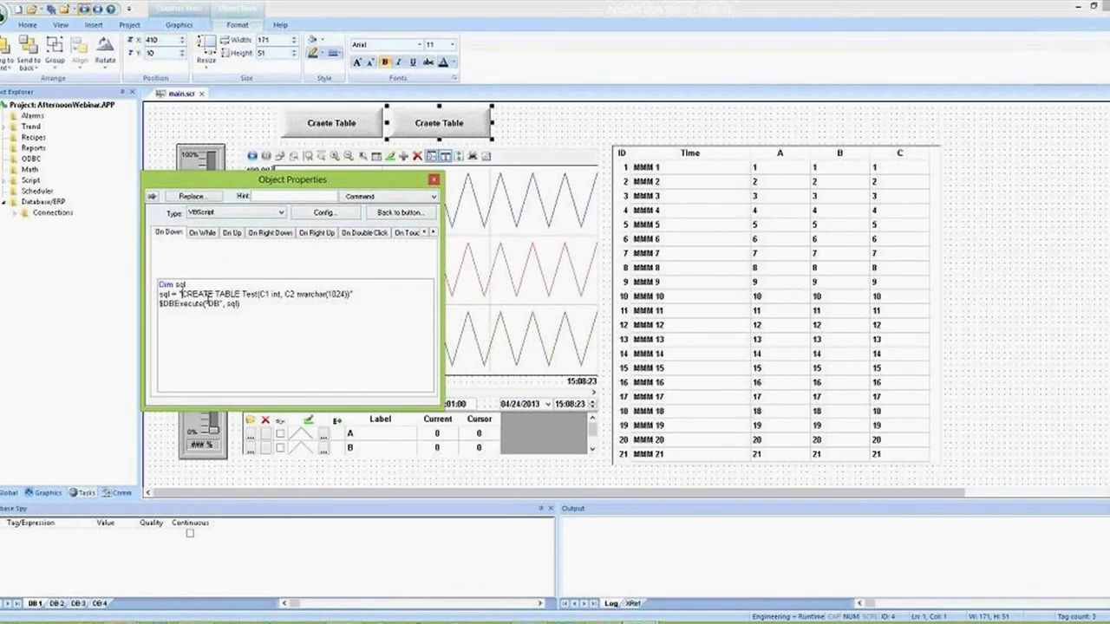
left_click_drag(181, 294, 350, 294)
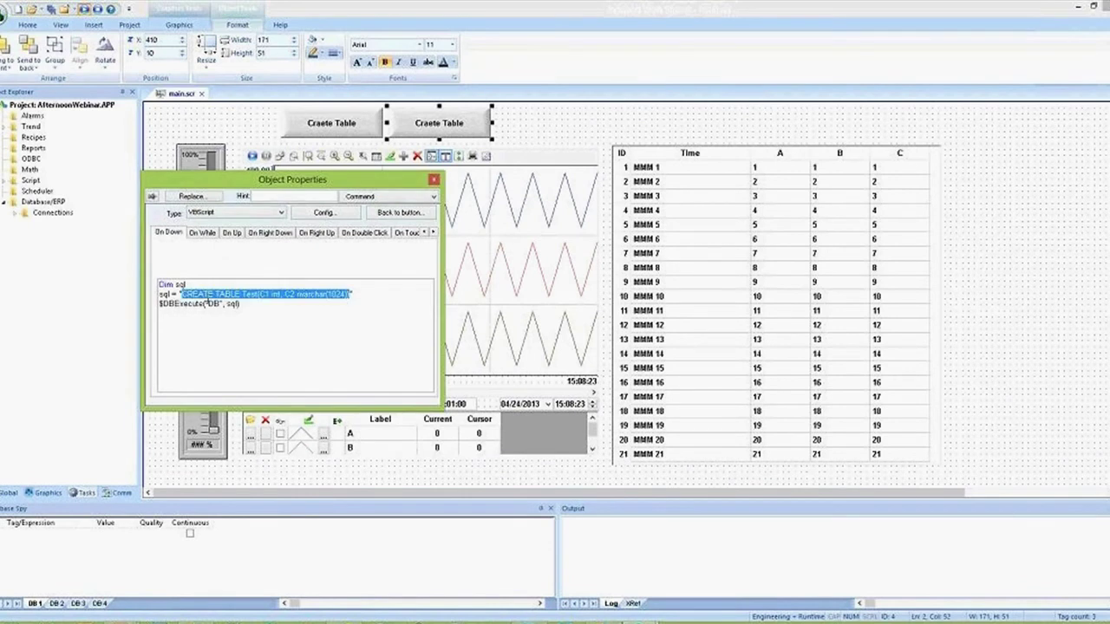
type("INSERT")
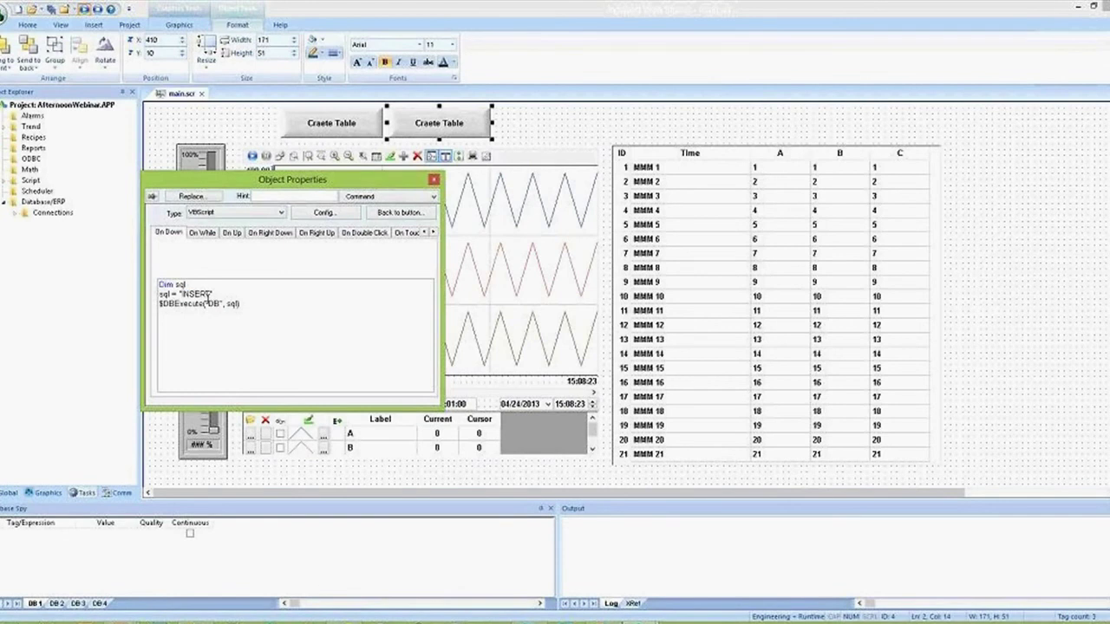
type(" INTO Test VALUES()")
key("Left")
type("1,'abc'")
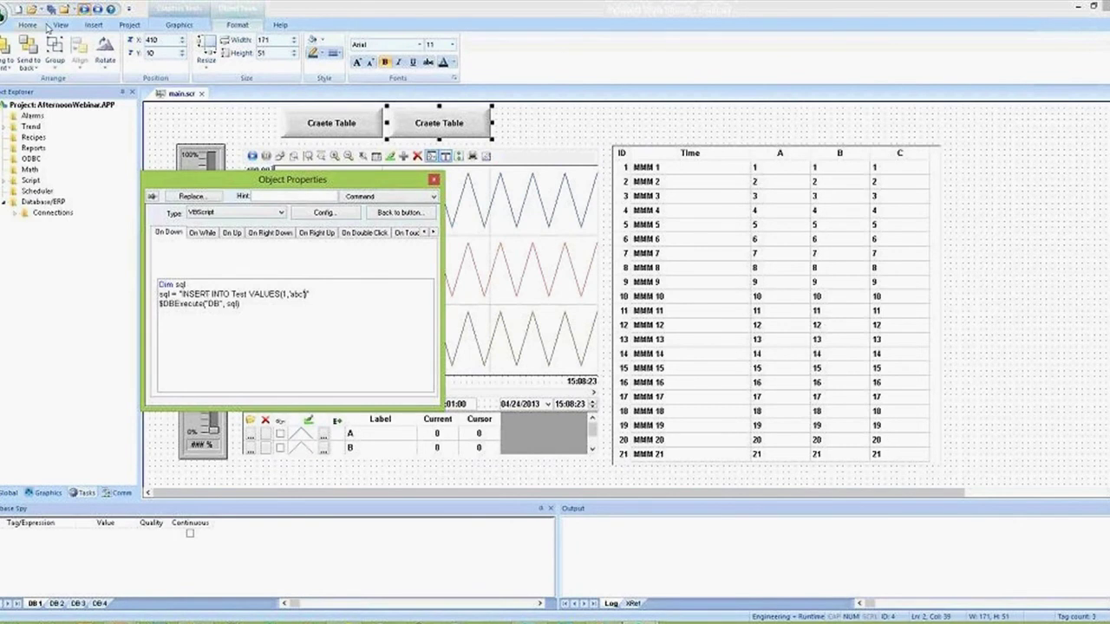
left_click(242, 208)
Step: Change the copied button's caption from Create Table to Insert
key("alt+Tab")
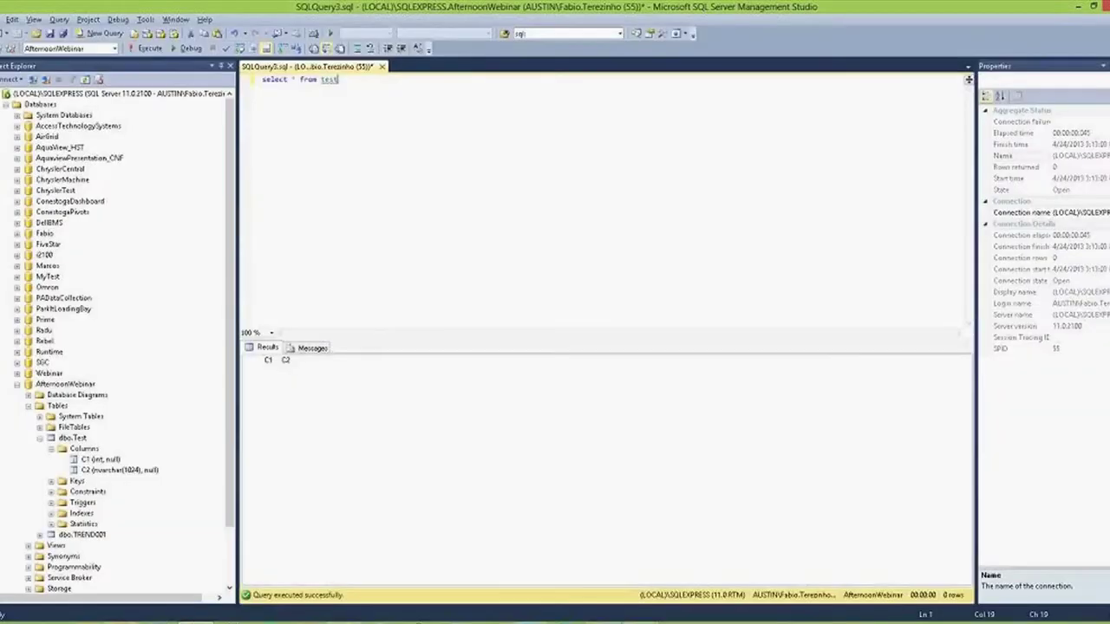
key("alt+Tab")
left_click(400, 217)
left_click(400, 217)
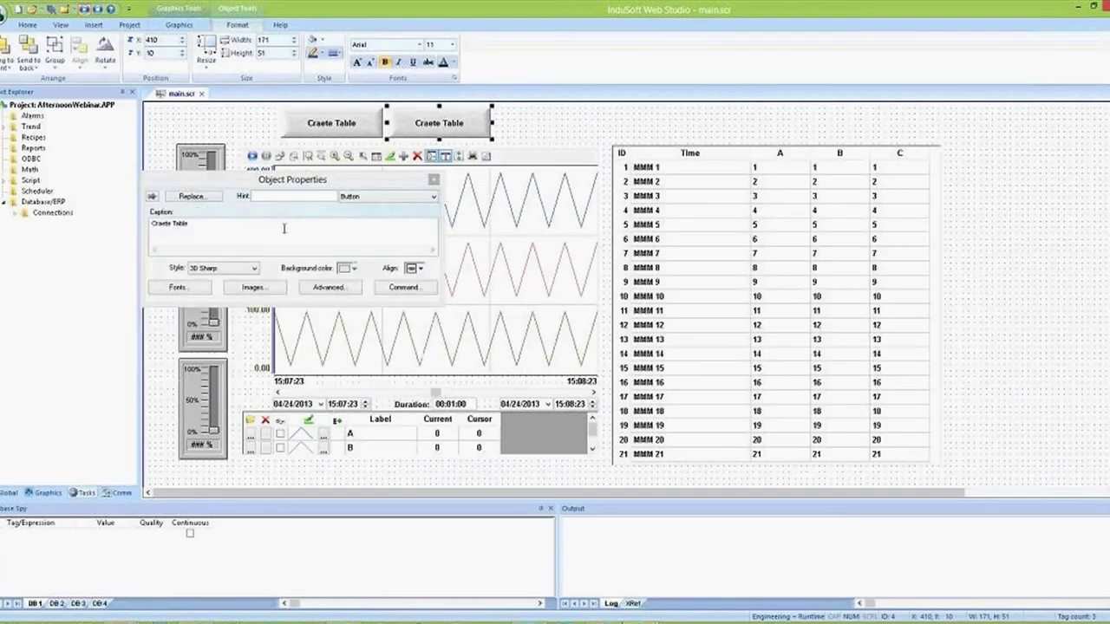
left_click_drag(280, 223, 92, 222)
type("Insert")
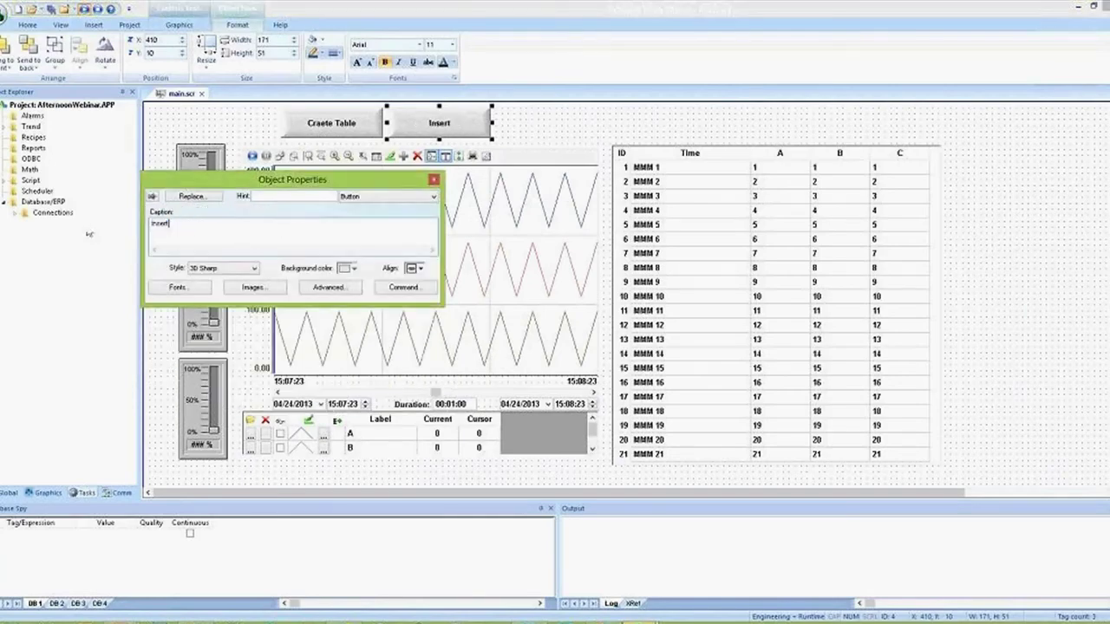
left_click(53, 12)
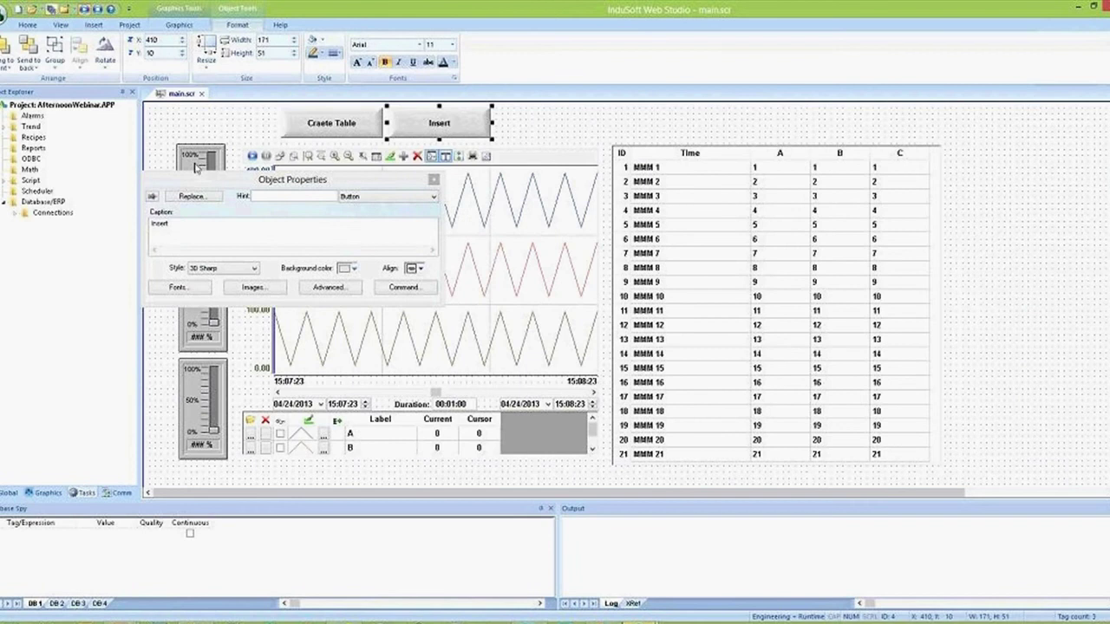
Step: Press Insert in the running project and re-run the Test query in SSMS
key("alt+Tab")
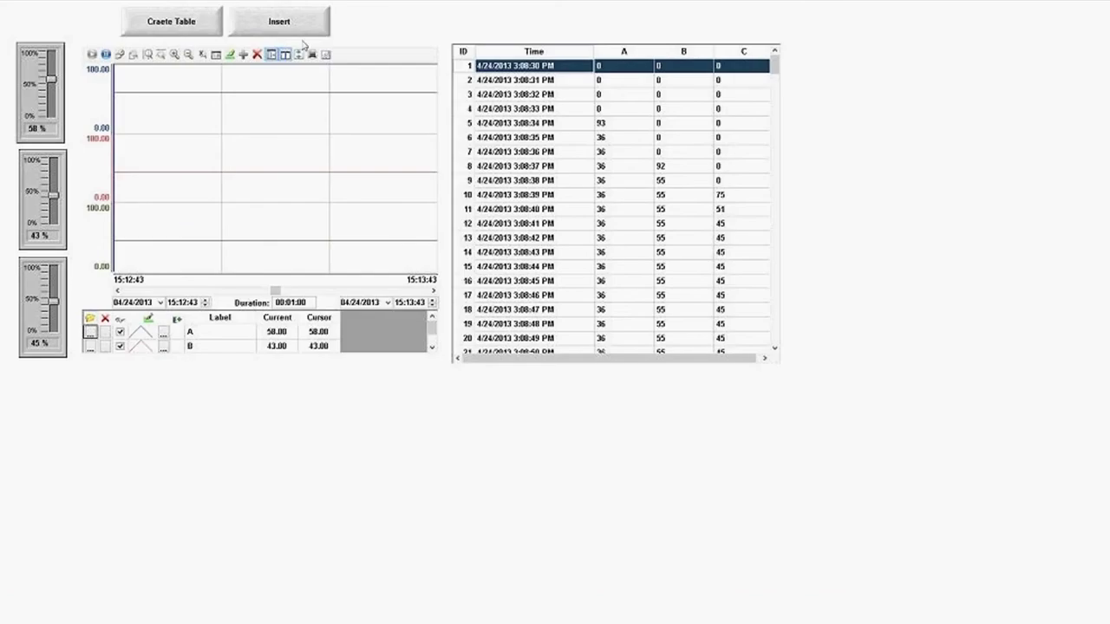
left_click(292, 27)
key("alt+Tab")
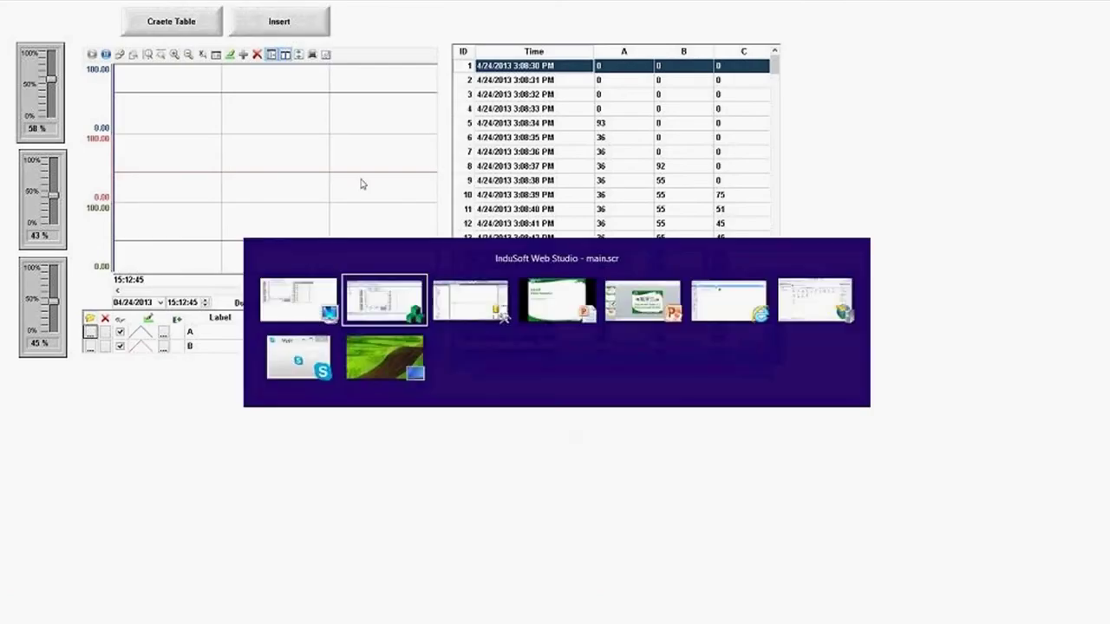
key("alt+Tab")
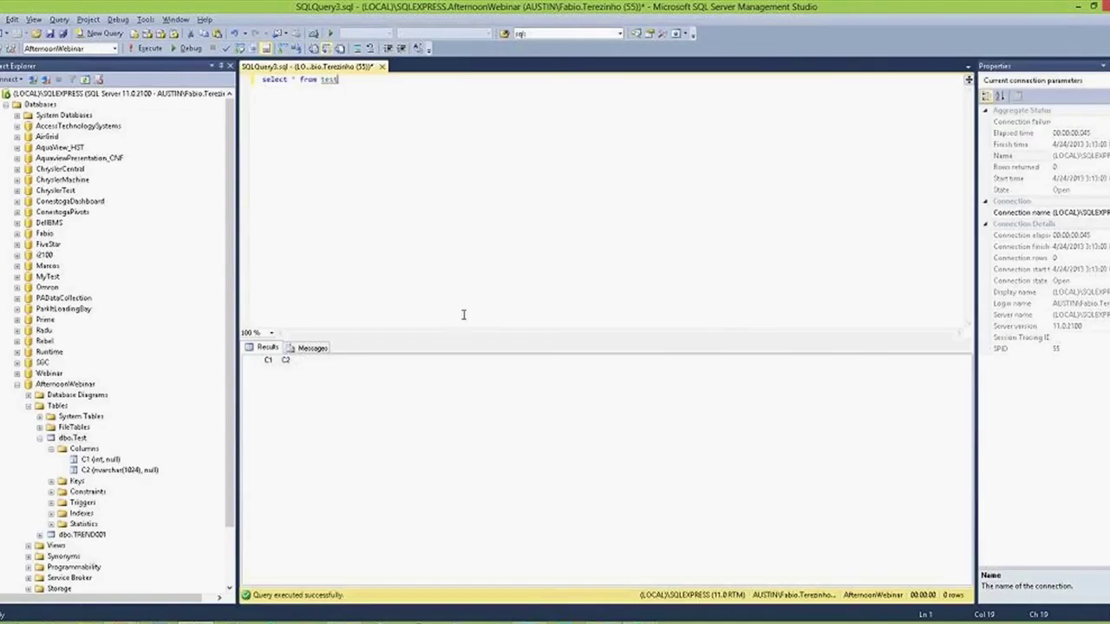
key("F5")
key("alt+Tab")
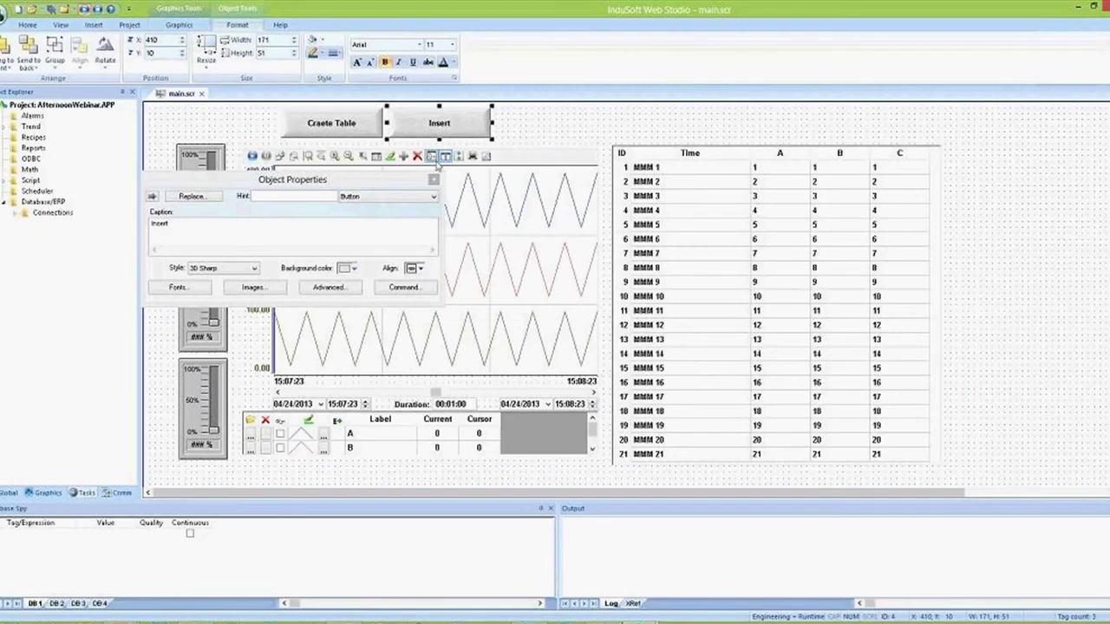
Step: Duplicate the Insert button, declare id, and wrap its script in For id=1 To 10 … Next
left_click_drag(438, 136, 535, 139)
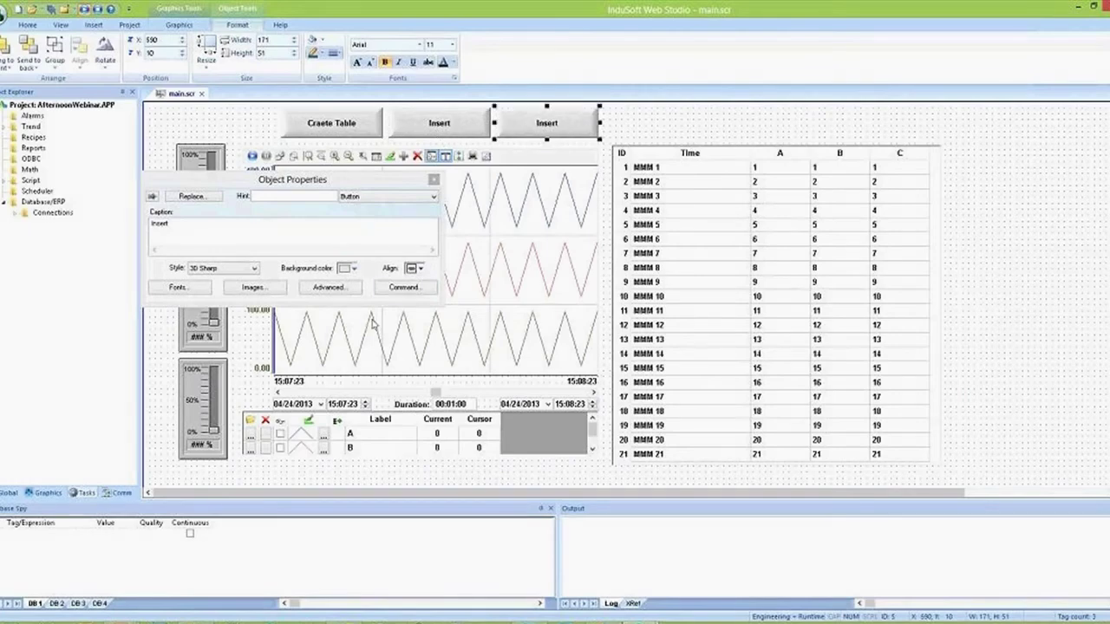
left_click(403, 287)
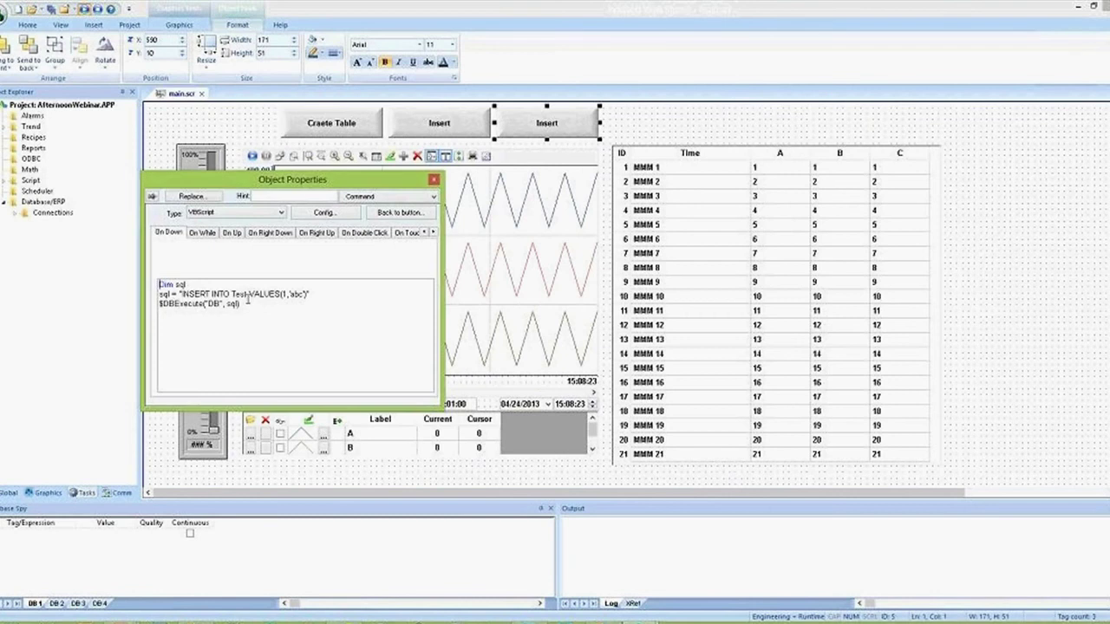
left_click(230, 286)
type(", id")
key("Return")
type("For id")
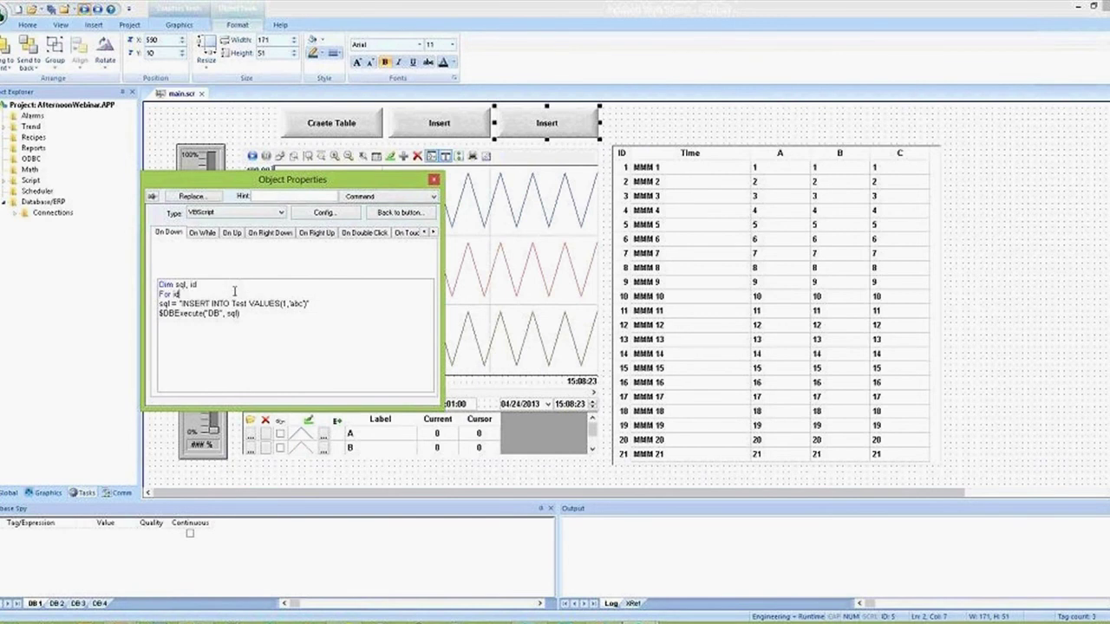
type("=1 To 10")
key("Return")
key("BackSpace")
key("Return")
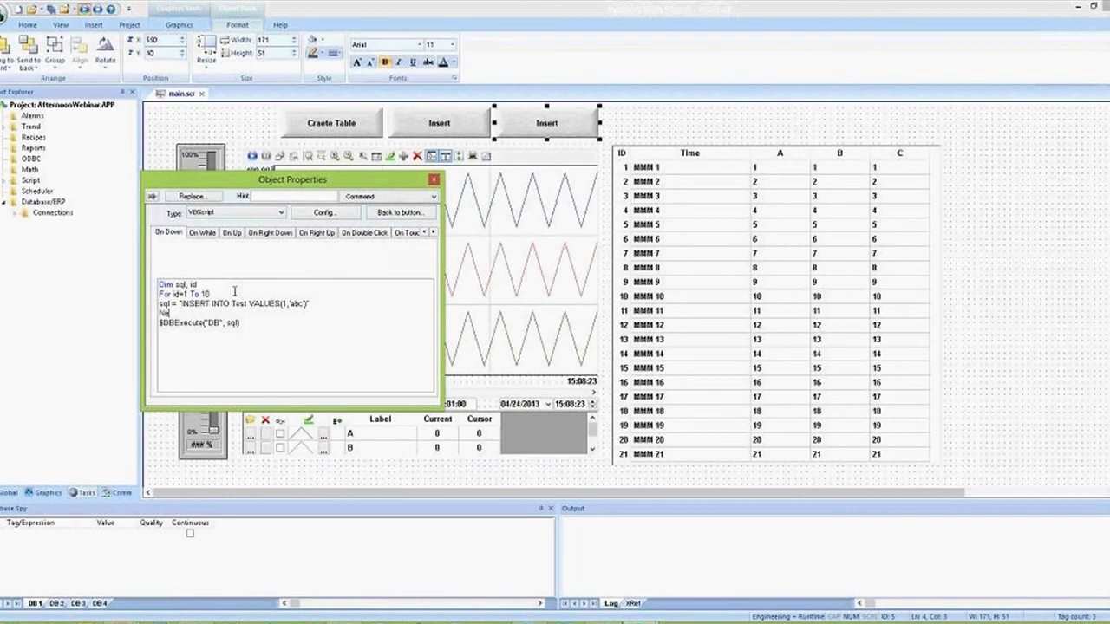
key("Delete")
key("Down")
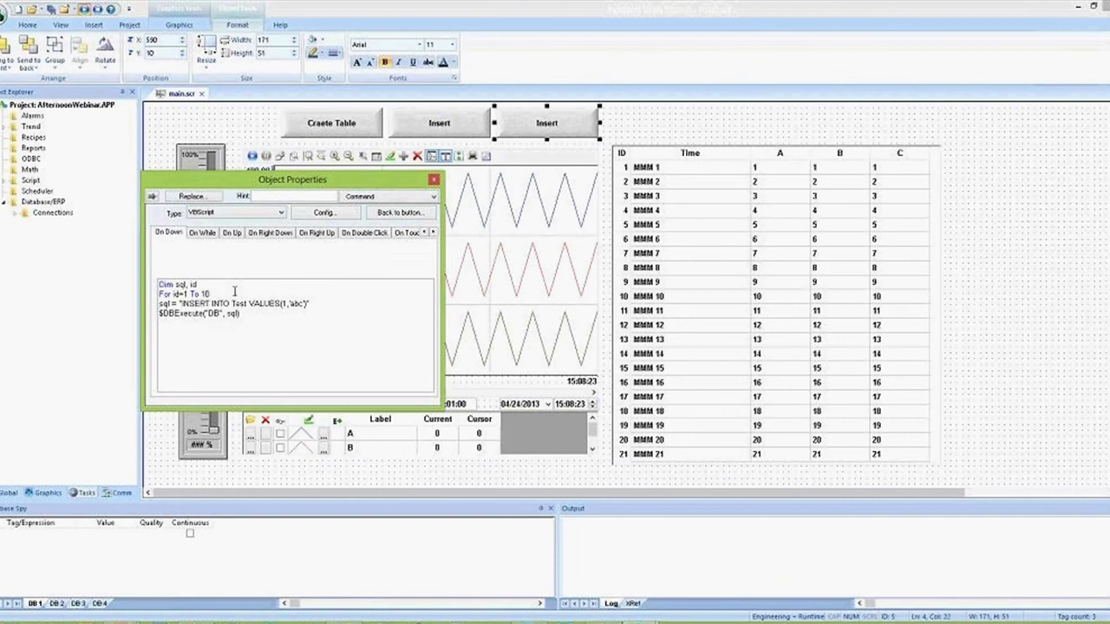
type("Next")
Step: Indent the loop body and build VALUES from id and $Time instead of 1,'abc'
key("Up")
key("Up")
key("Right")
key("Home")
key("shift+Down")
key("shift+Down")
key("Tab")
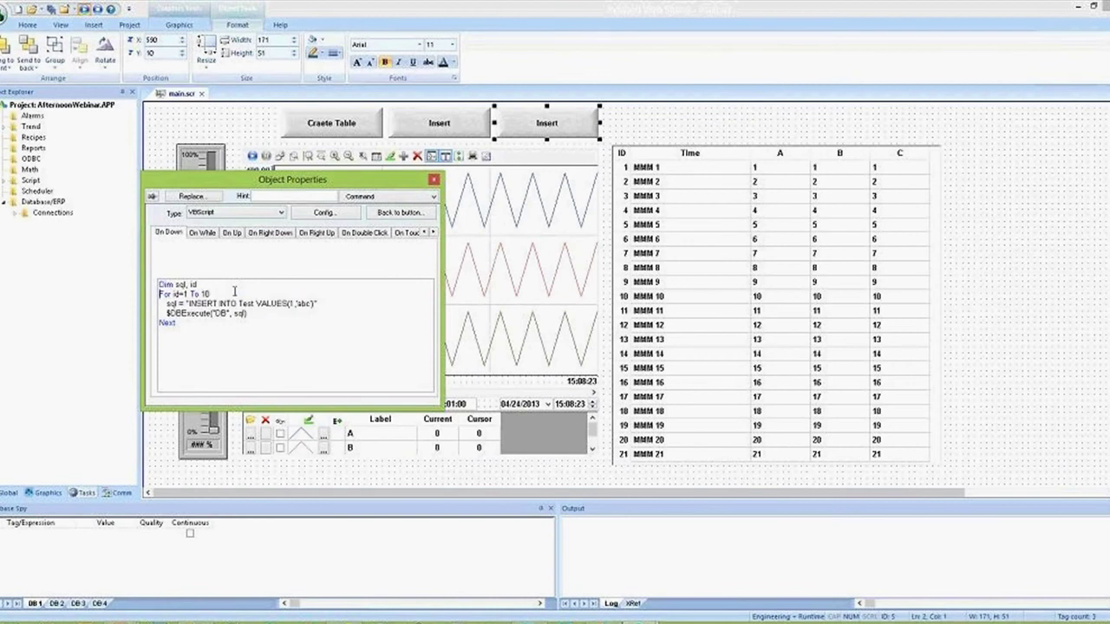
key("End")
key("Left")
key("Left")
key("Left")
key("Left")
key("Left")
key("Left")
key("Left")
key("Left")
key("shift+Left")
type("\"")
type(" & & \"")
type("id")
key("Right")
key("Right")
key("Right")
key("Right")
key("Right")
key("shift+Right")
key("shift+Right")
key("shift+Right")
key("Delete")
type("\" &")
type(" $T(")
type("me")
Step: Save the project and press the new Insert button in the running project
left_click(52, 10)
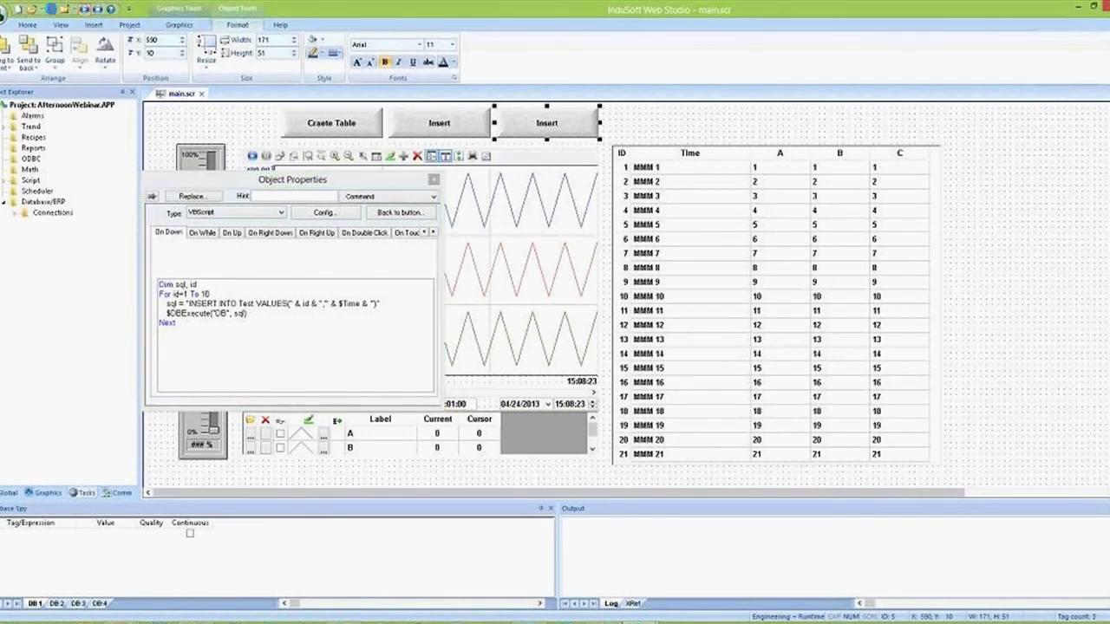
key("alt+Tab")
key("alt+Tab")
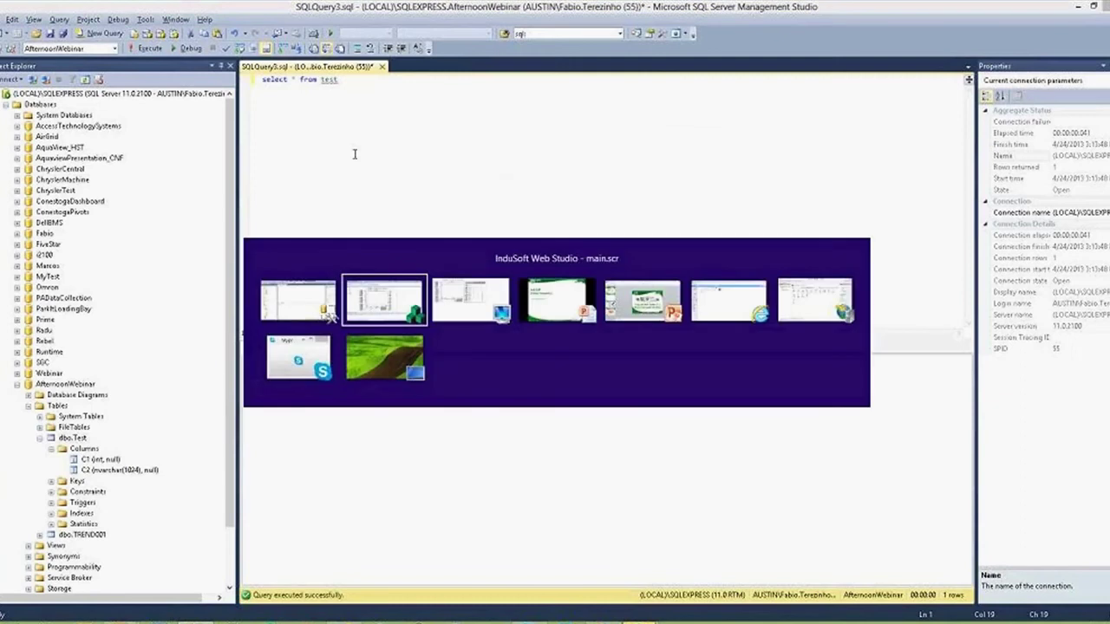
left_click(379, 32)
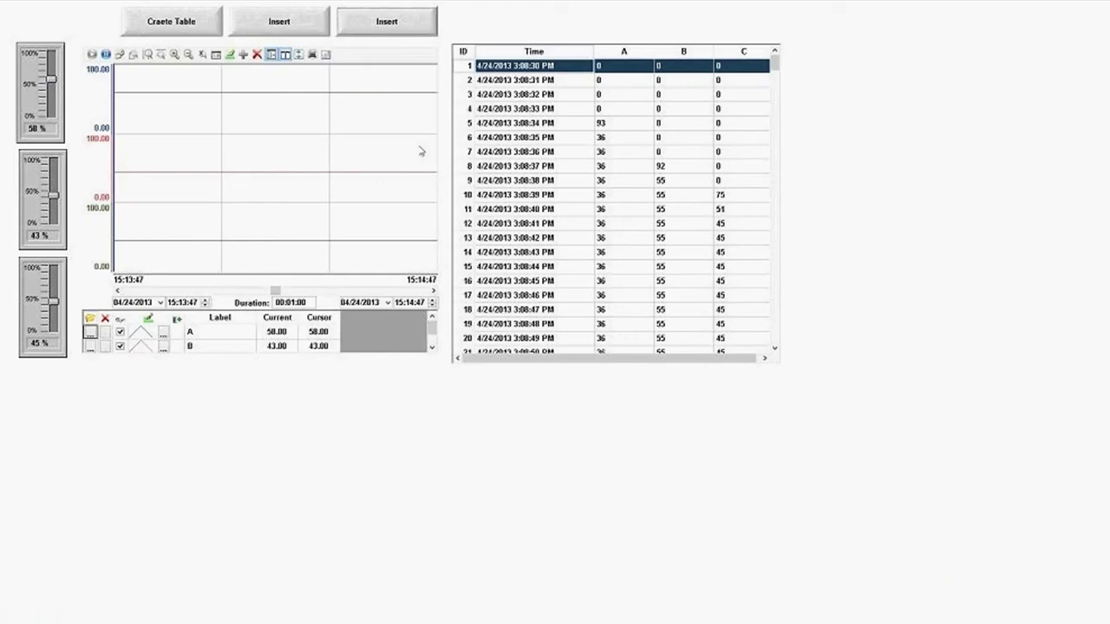
key("alt+Tab")
key("alt+Tab")
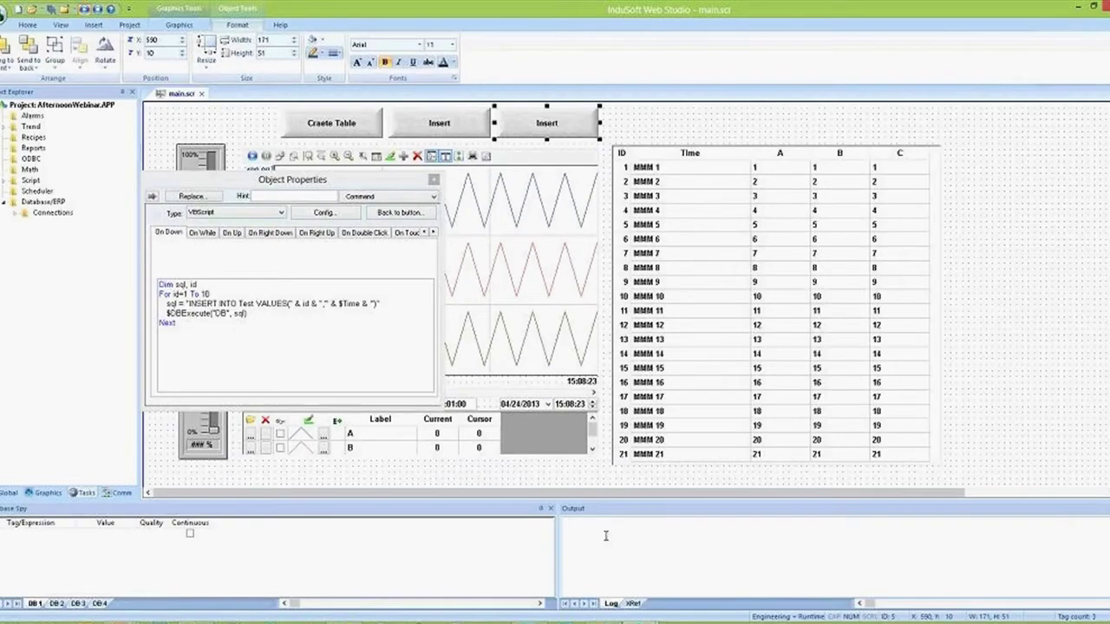
Step: Fix the mistyped 'from' in the SSMS query and run select * from test
key("alt+Tab")
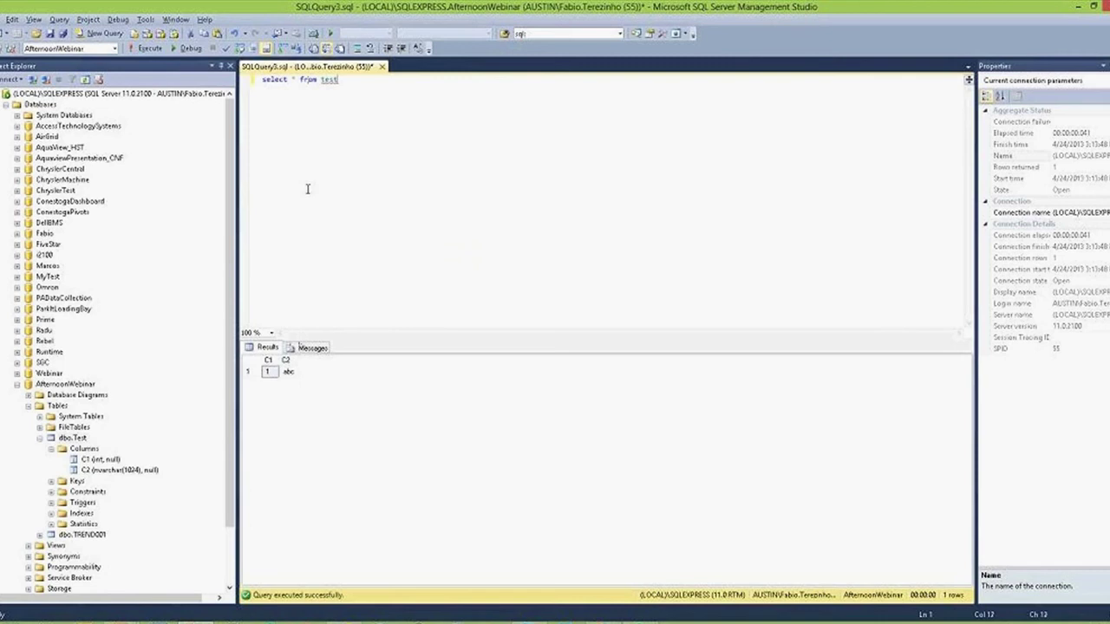
type("5")
key("F5")
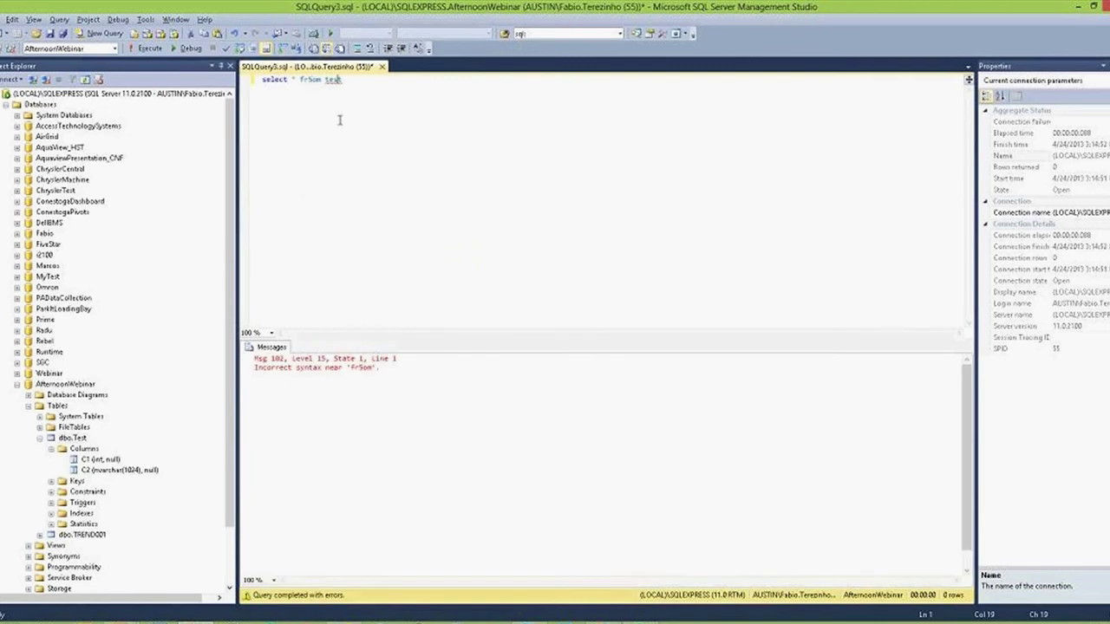
double_click(311, 80)
type("from")
key("F5")
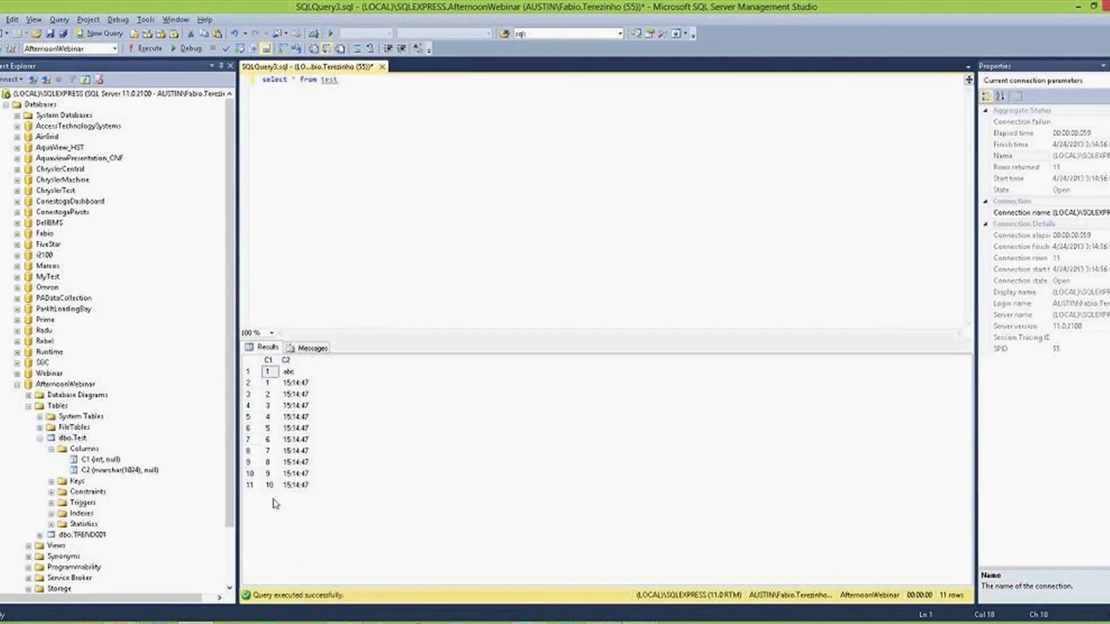
key("alt+Tab")
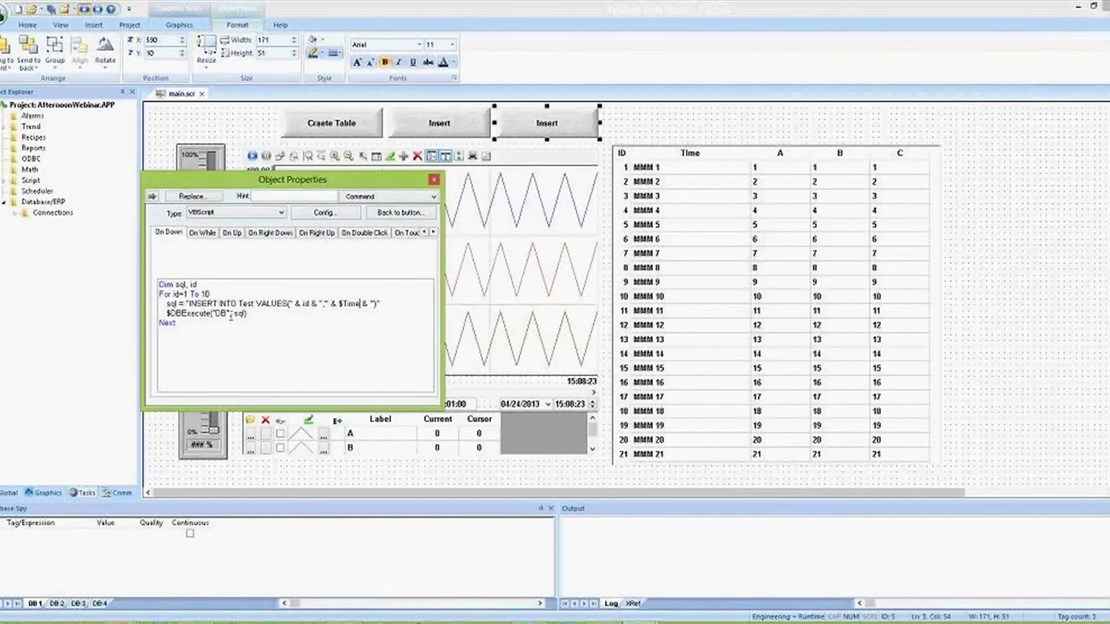
left_click(244, 314)
type(")")
left_click(210, 314)
Step: Duplicate the Insert button to its right and delete its copied script
left_click_drag(553, 125, 666, 127)
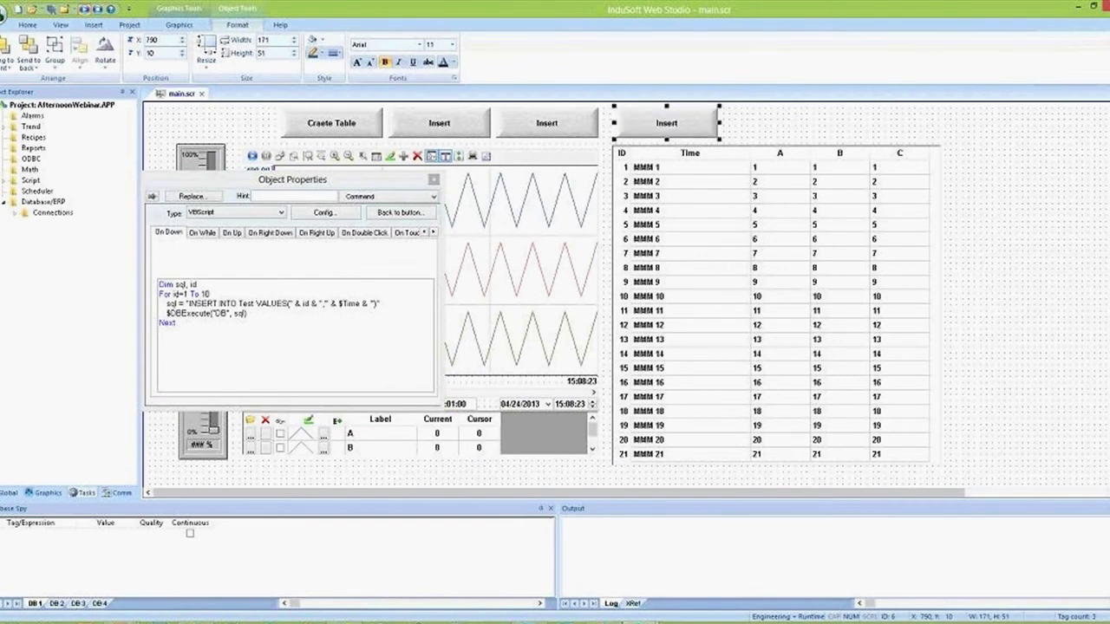
left_click(248, 328)
left_click_drag(213, 327, 139, 288)
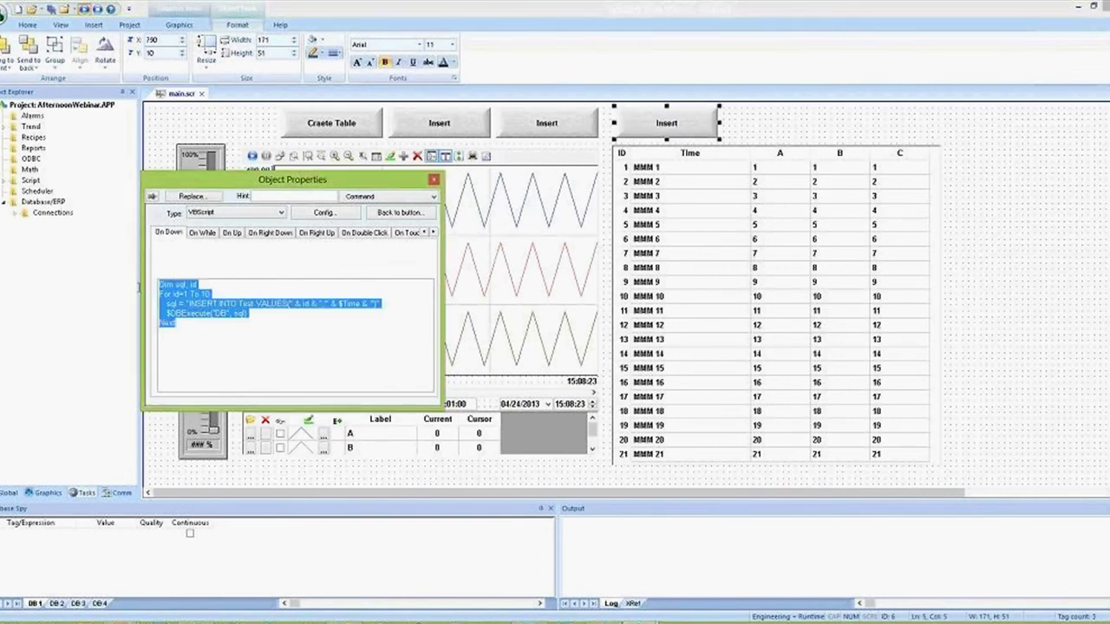
key("BackSpace")
type("Dim")
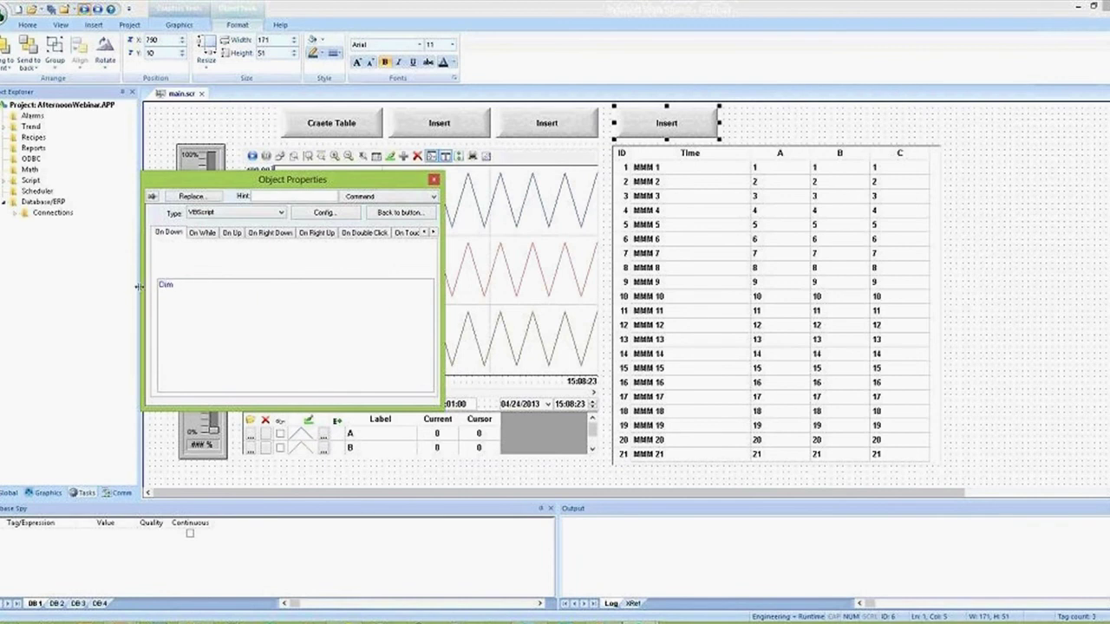
double_click(161, 280)
key("BackSpace")
Step: Change the new button's caption to Query
left_click(399, 213)
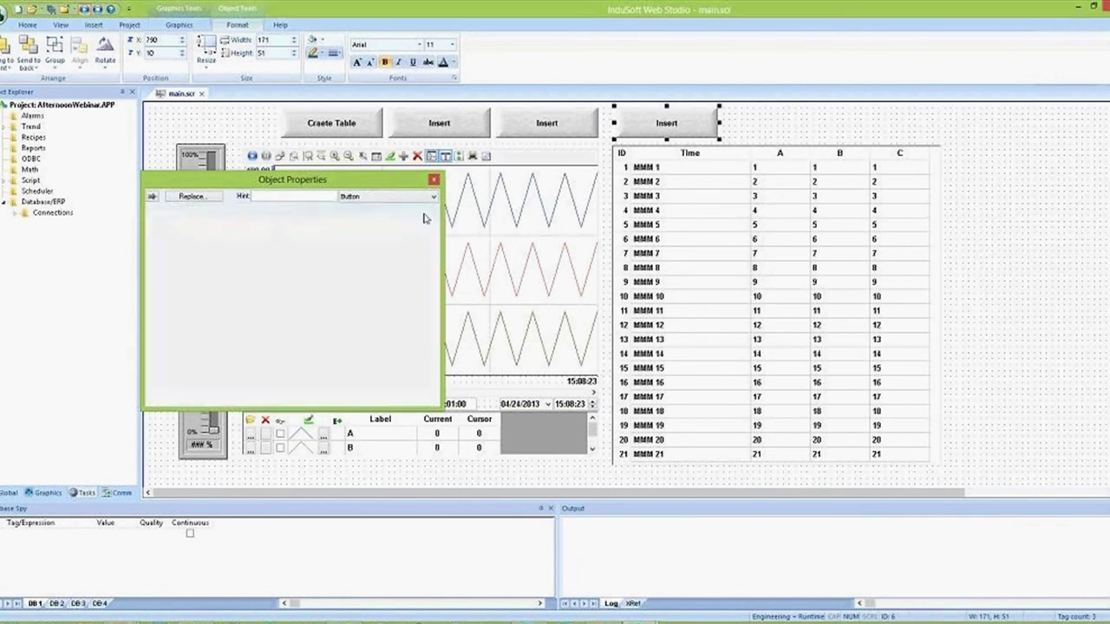
key("ctrl+a")
type("Query")
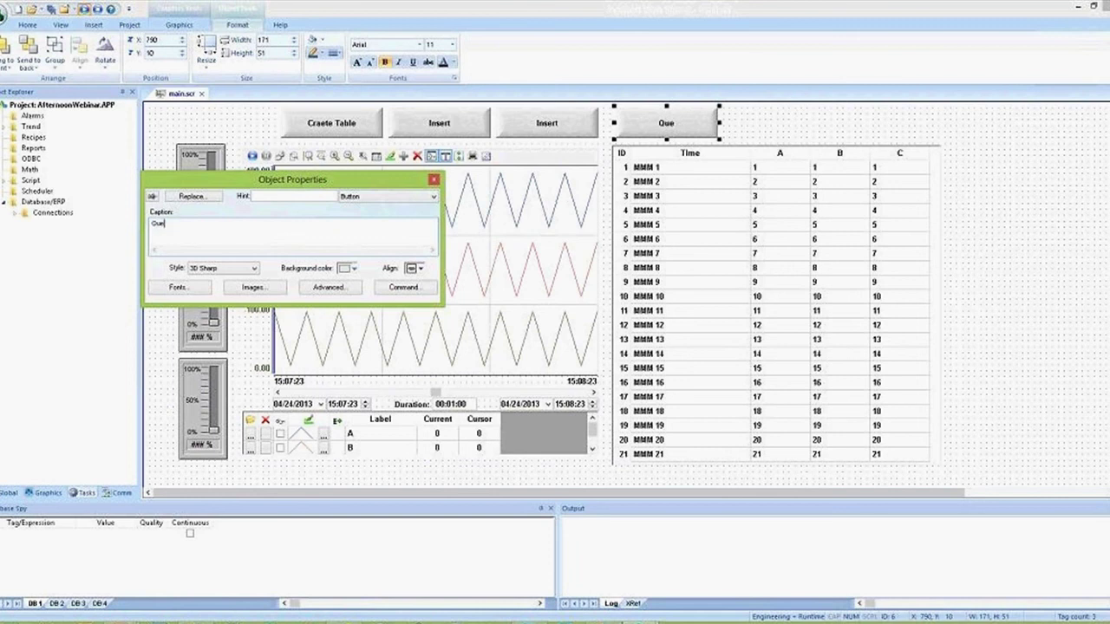
left_click(401, 289)
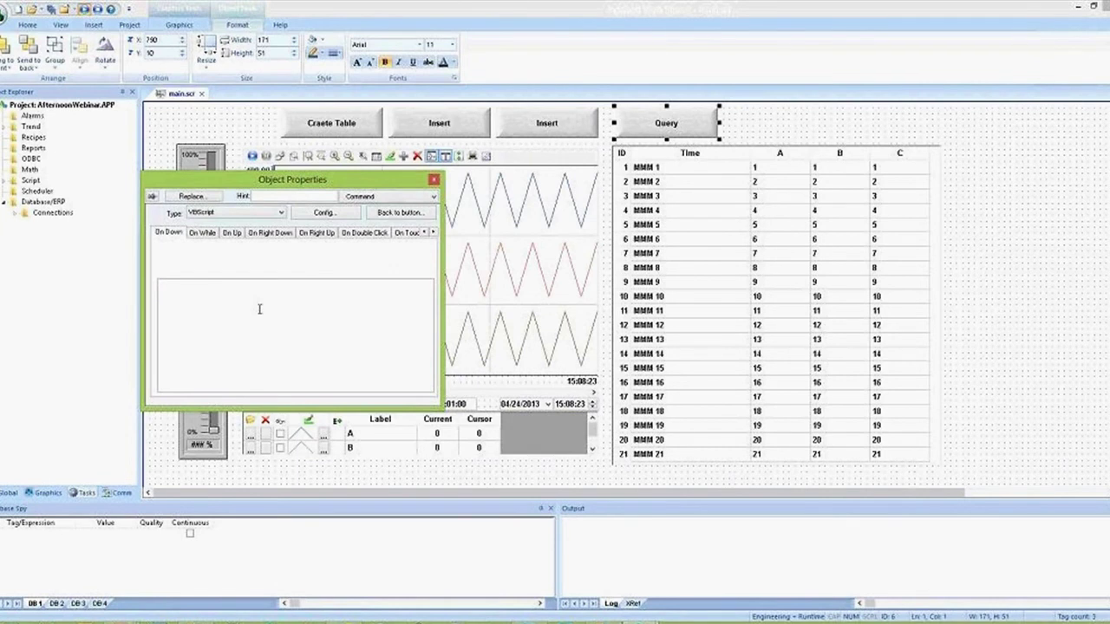
Step: Type Dim numCur, sql, numRows, row, txt and sql = "SELECT * FROM Test"
type("Dim numCur")
type(", sq")
type("l, numRows, row, txt")
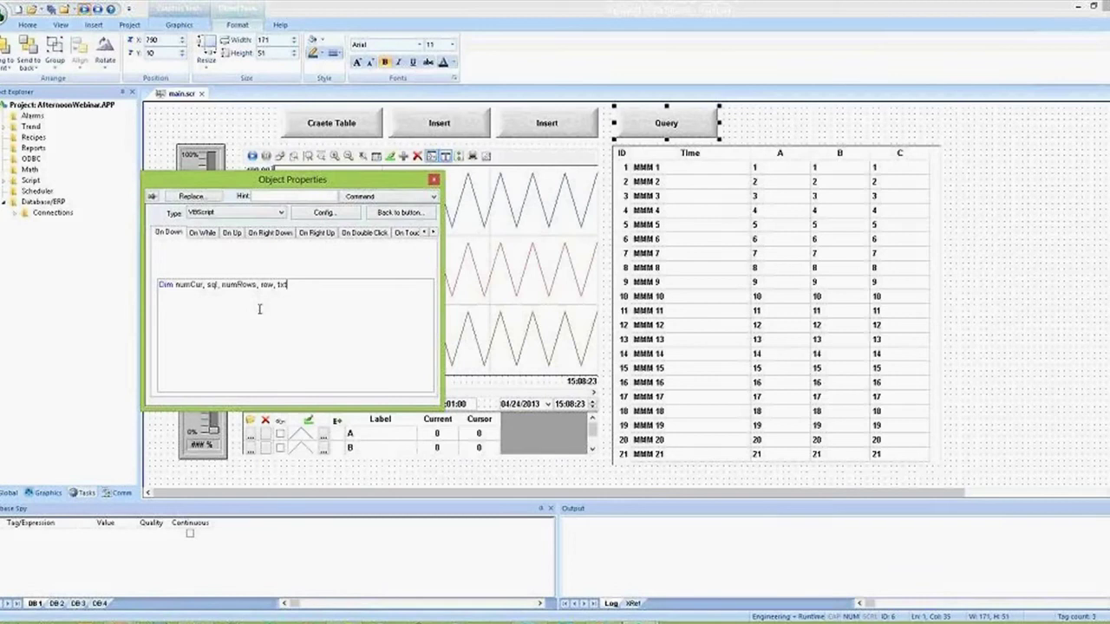
key("Return")
key("Return")
type("sql = \"\"SELECT * FROM Test")
key("End")
key("End")
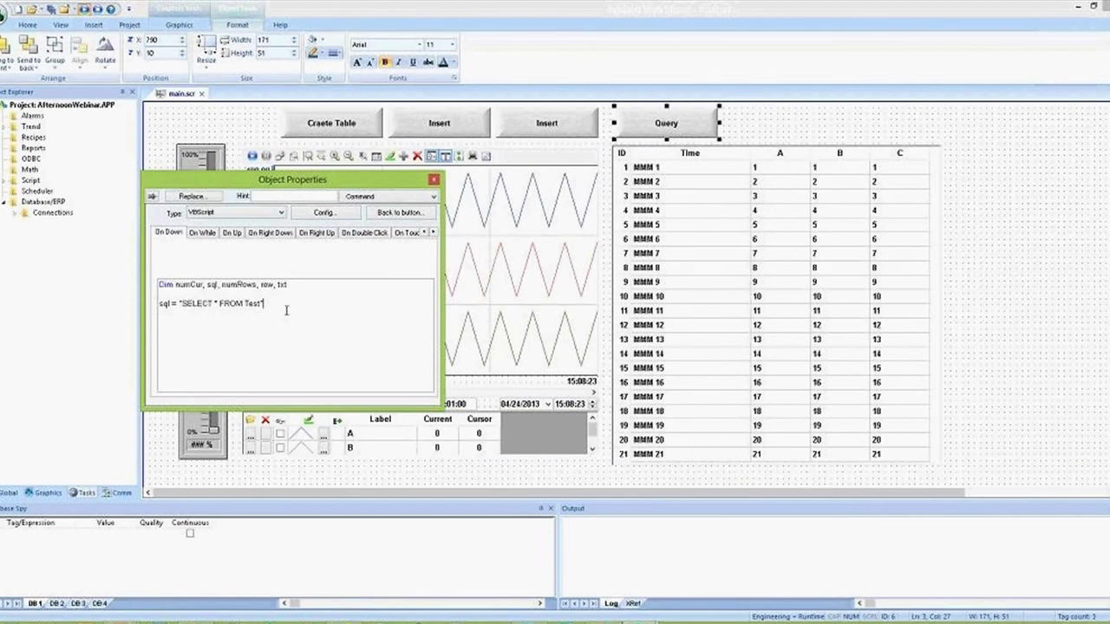
key("Return")
key("Return")
Step: Write numCur = $DBCursorOpenSQL("DB", sql) using the autocomplete suggestion
type("numCur = $DB")
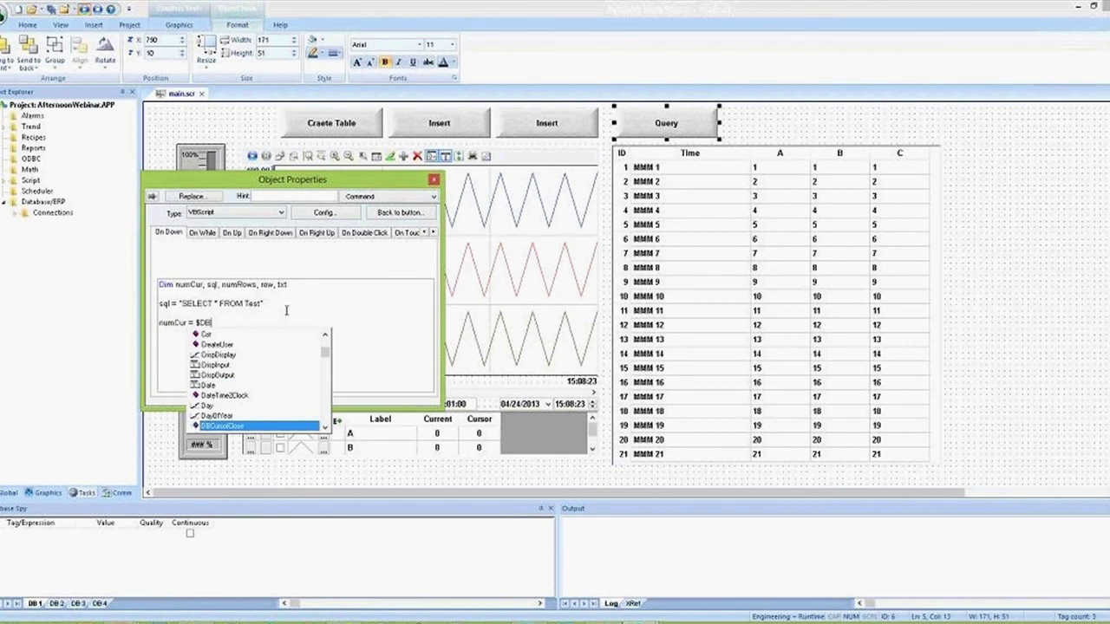
key("Down")
key("Down")
key("Down")
key("Down")
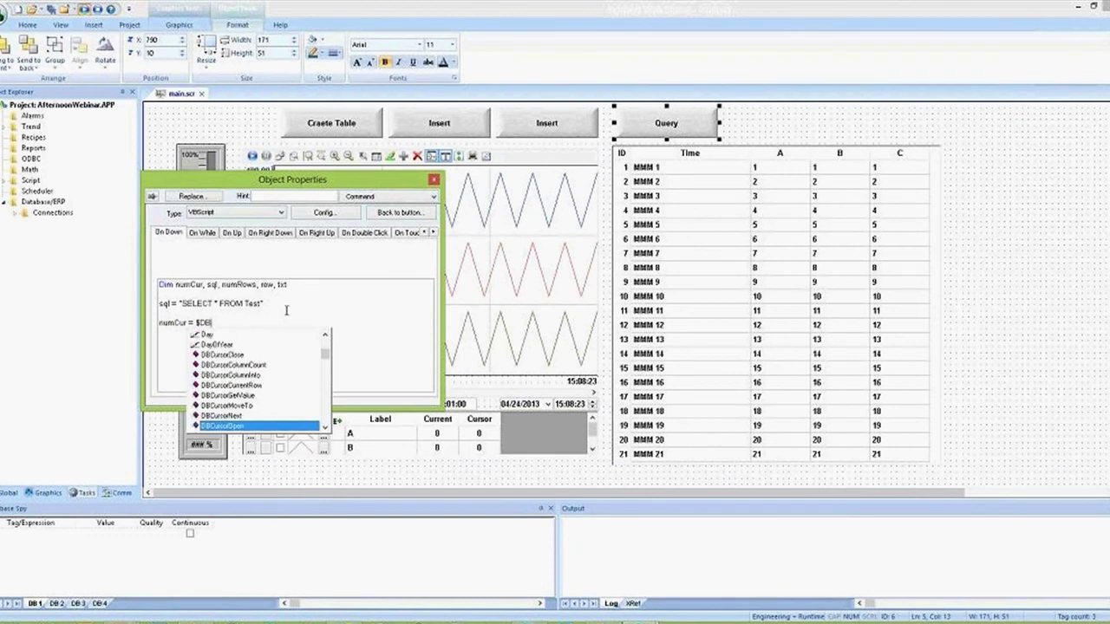
type("(")
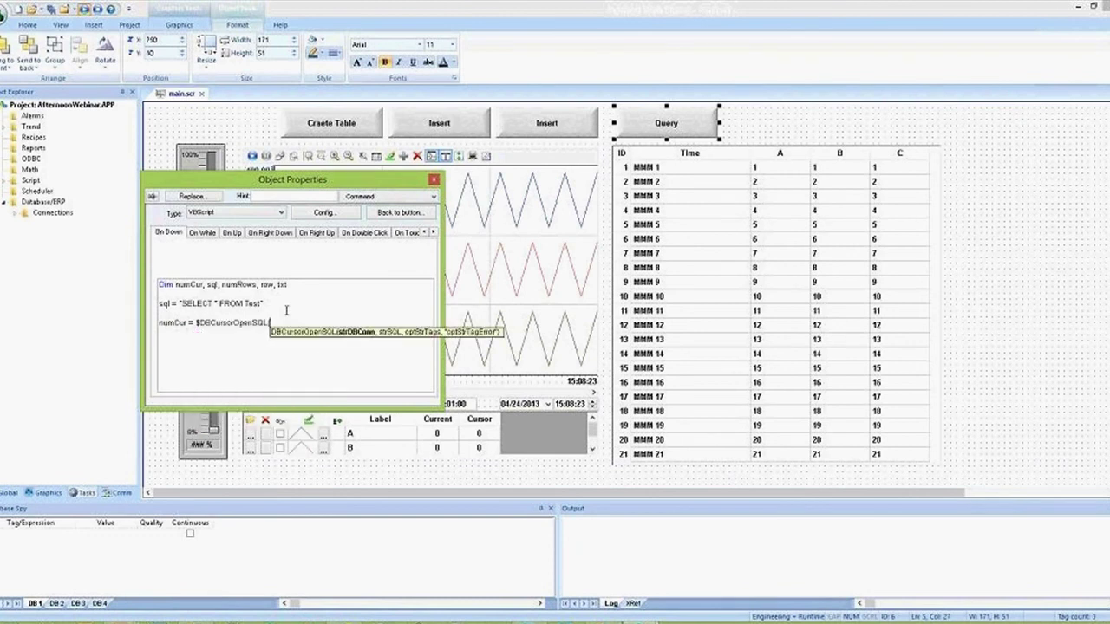
type("\"DB\", sql")
type(")")
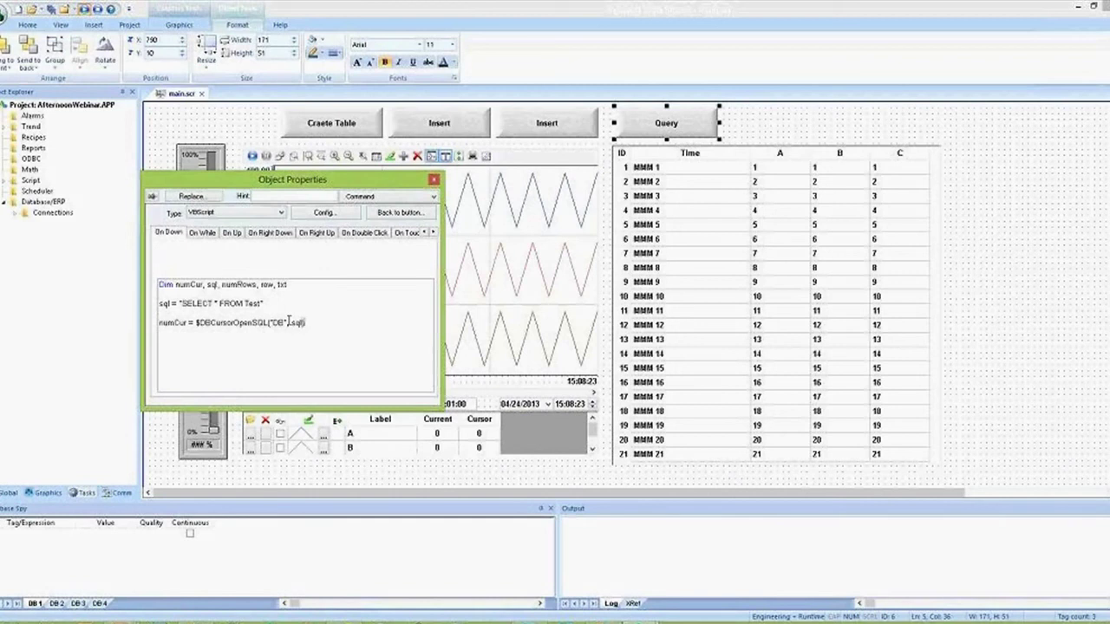
Step: Confirm the DB connection name in Project Explorer, then add $DBCursorClose(numCur)
left_click(15, 213)
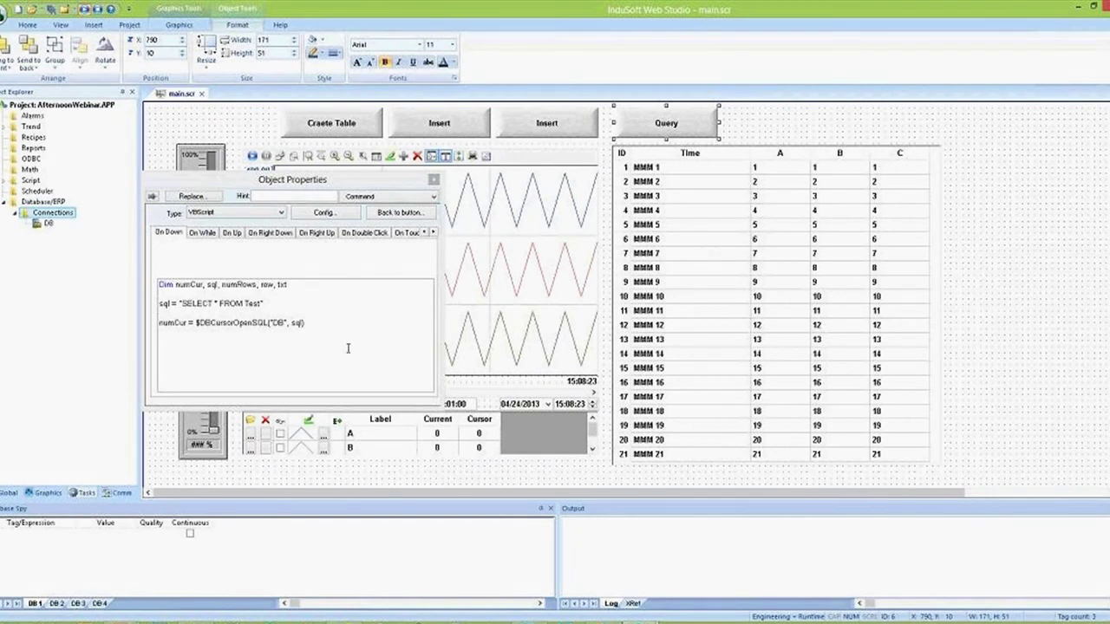
left_click(316, 323)
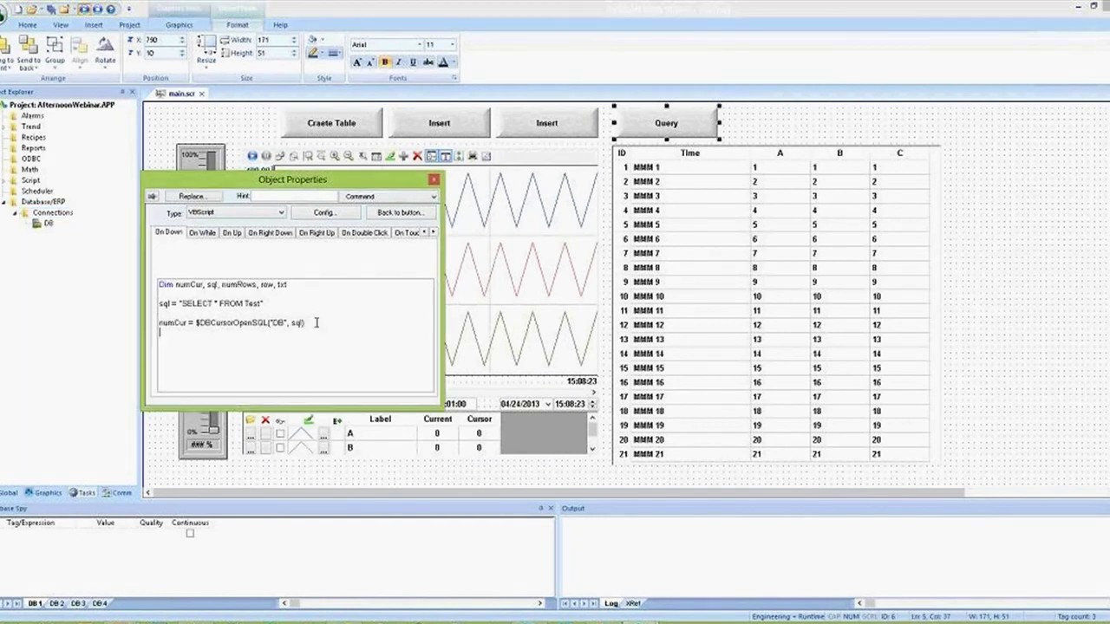
type("$DBCursorClose(")
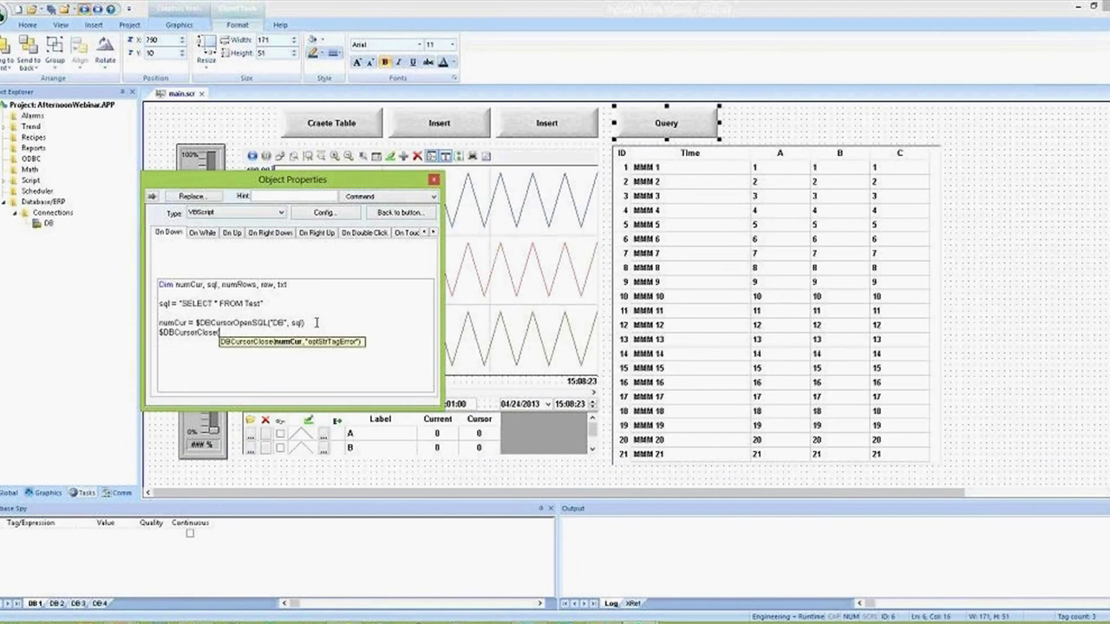
type("numCur)")
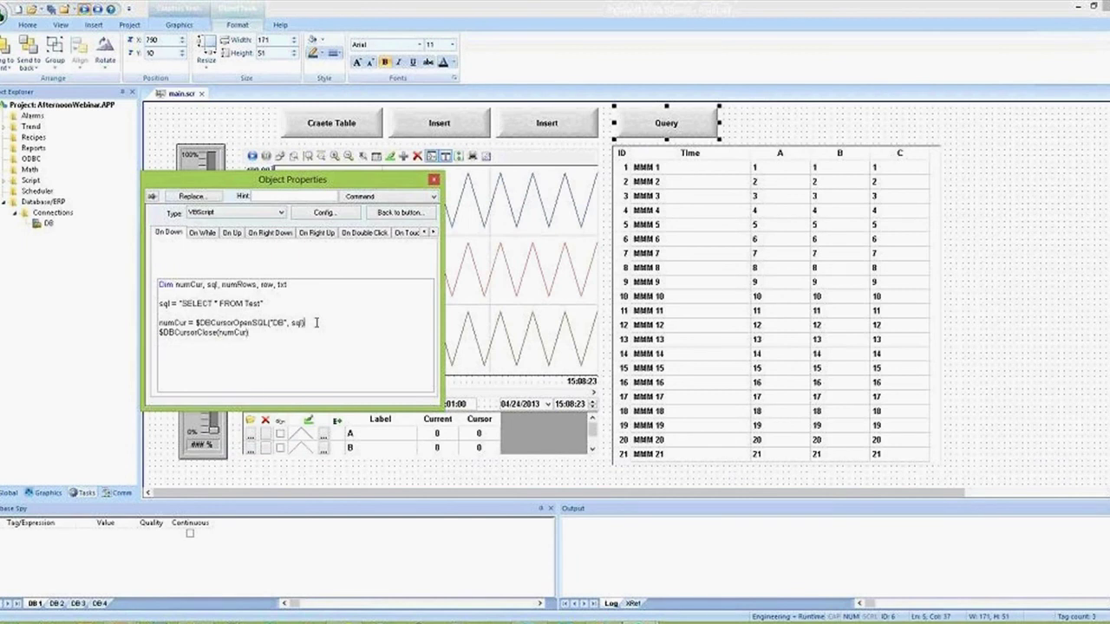
Step: Add the line numRows = $DBCursorRowCount(numCur) above the cursor-close call
key("Return")
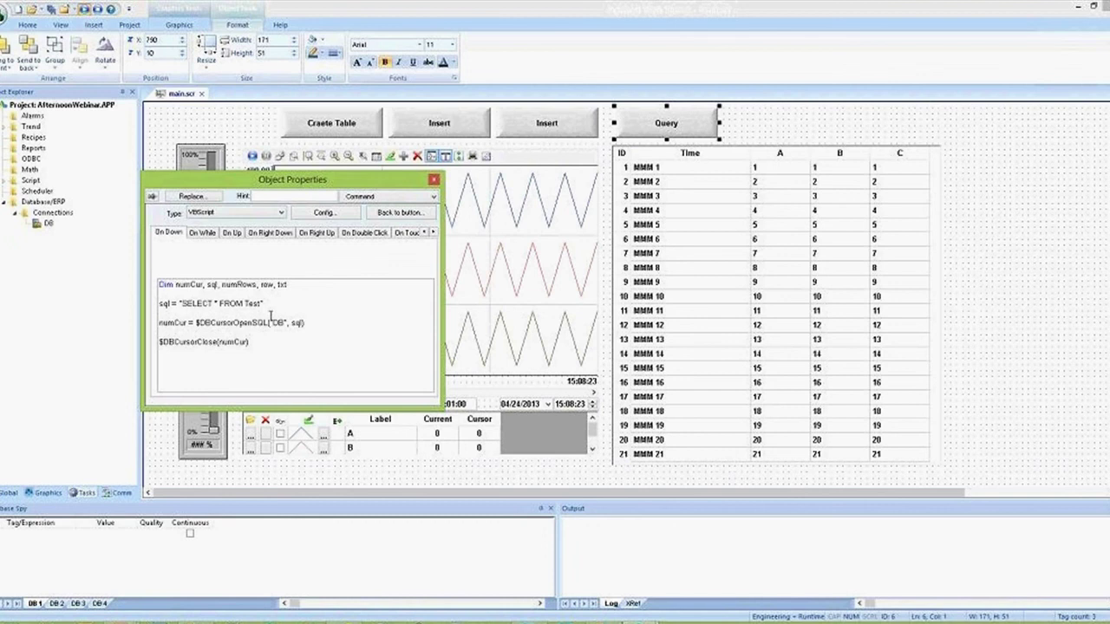
left_click(197, 342)
left_click(227, 343)
left_click(191, 344)
type("numRows = $DB")
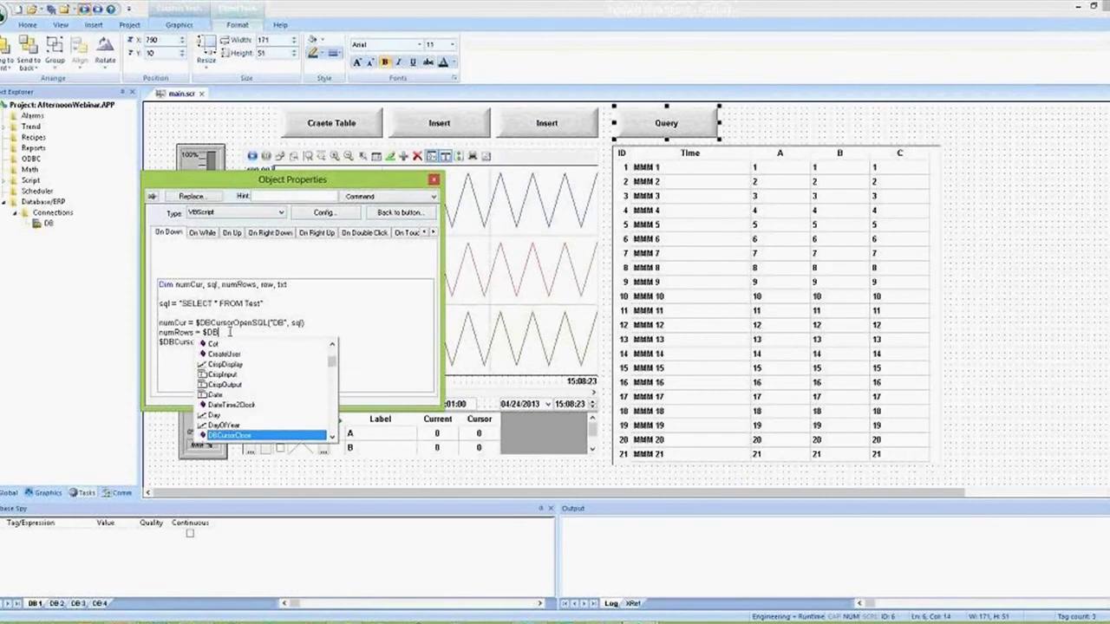
key("Down")
key("Down")
key("Down")
key("Down")
key("Down")
key("Down")
key("Down")
key("Down")
key("Down")
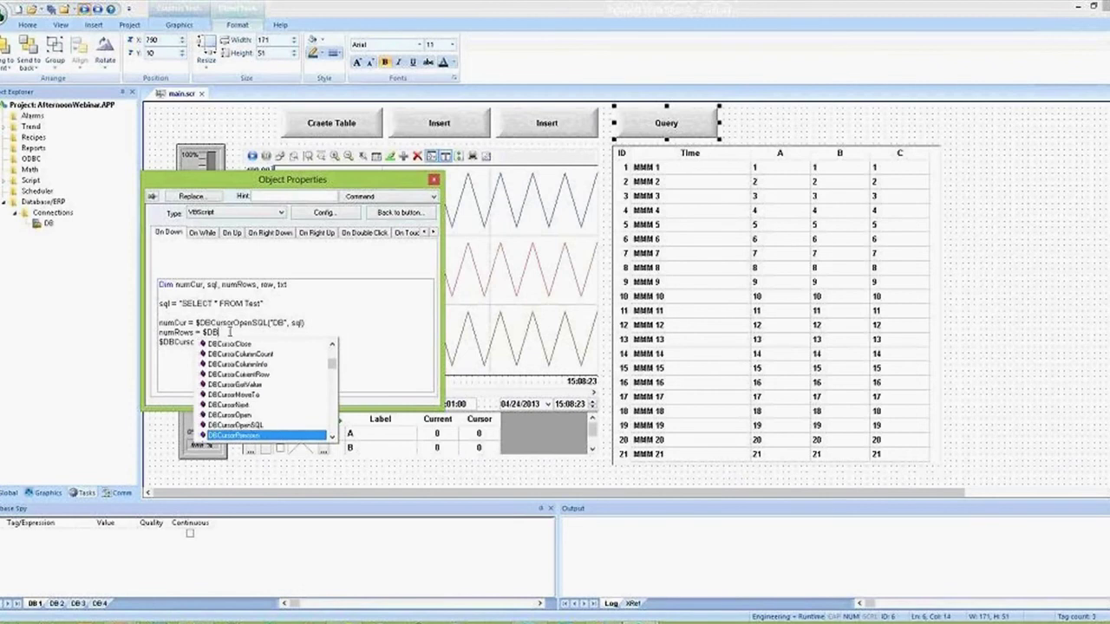
key("Down")
key("Down")
key("Return")
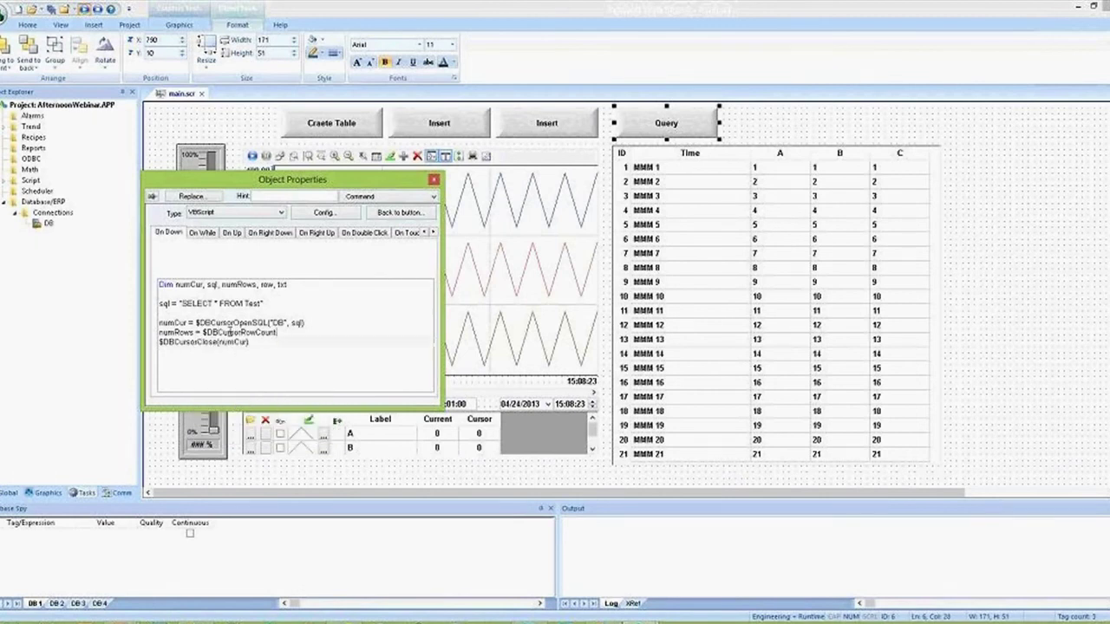
type("(numCur)")
Step: Start the loop with For row=1 To numRows on a new line
right_click(310, 336)
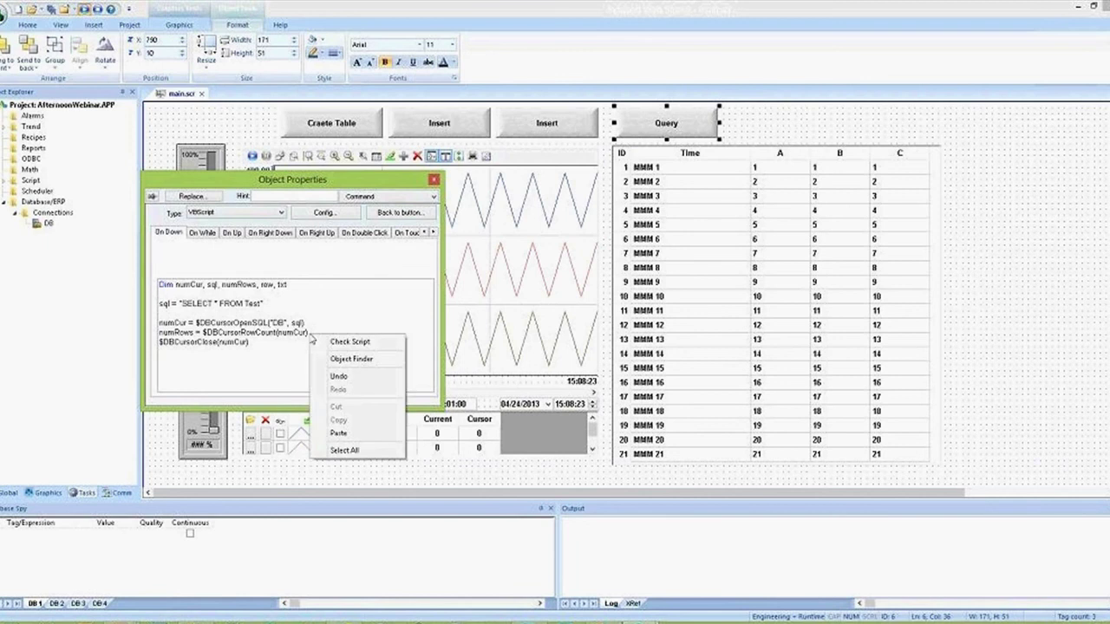
key("Escape")
key("Return")
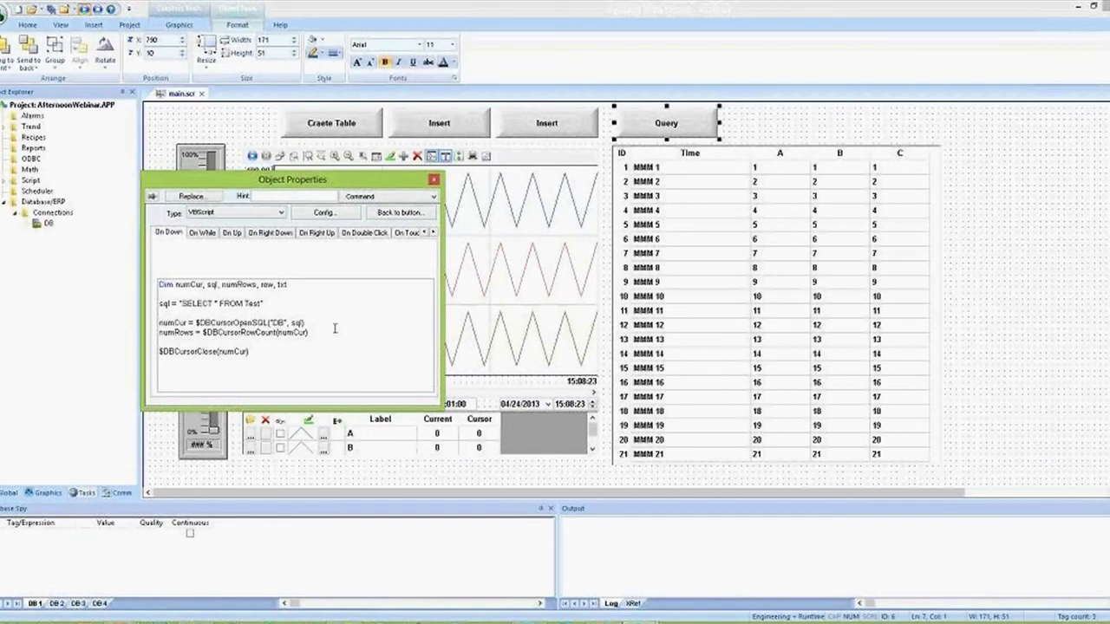
type("For row=1 To numRows")
Step: Close the loop with Next and open an indented line inside it
key("Return")
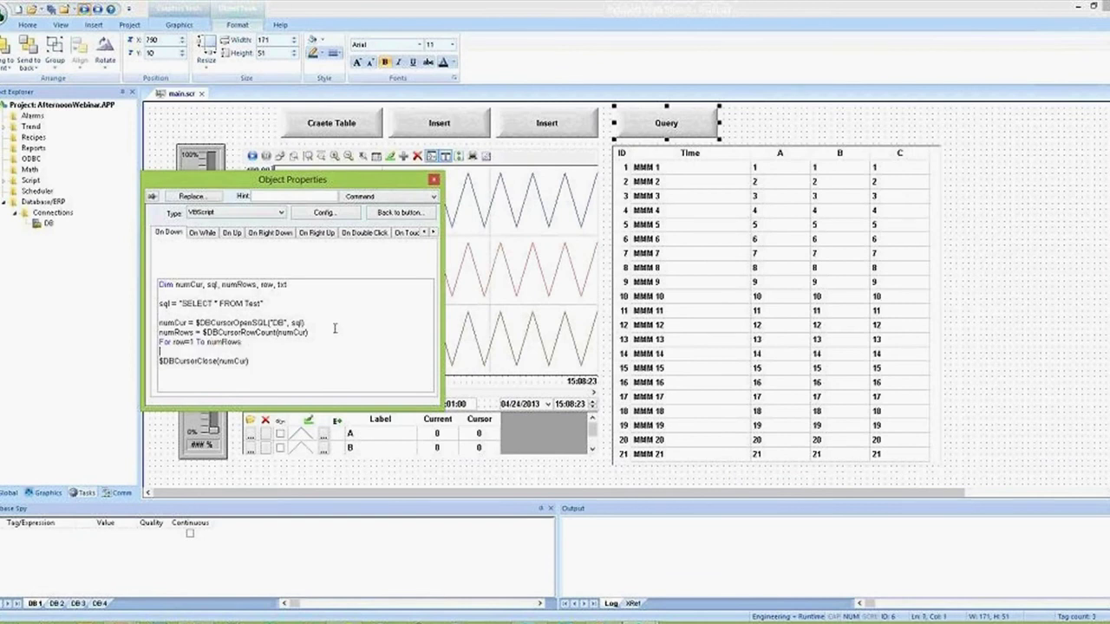
type("Next")
key("Up")
key("End")
key("Return")
key("Tab")
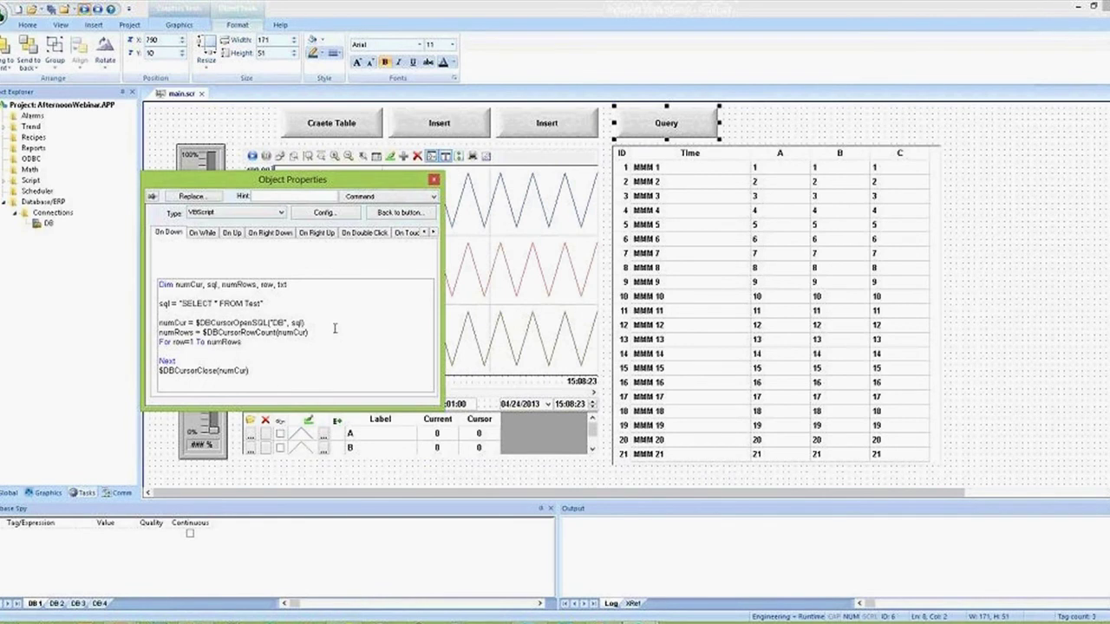
Step: Append $DBCursorGetValue(numCur, "C1") to txt, checking the column name in SQL Server Management Studio
type("txt = txt & $DB")
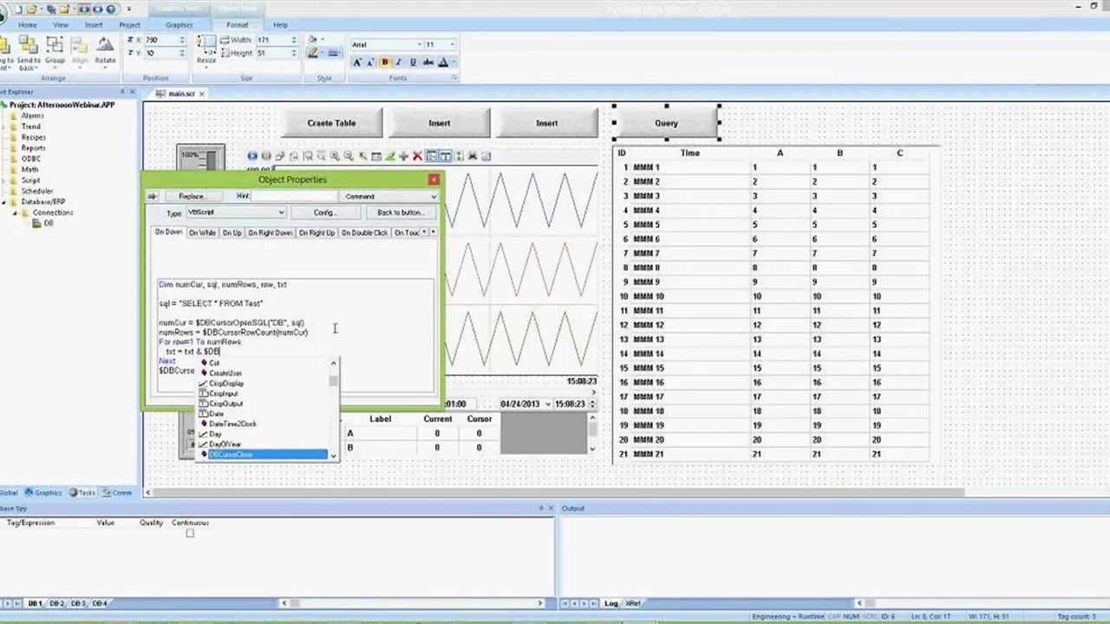
key("Down")
key("Down")
key("Down")
key("Down")
key("Down")
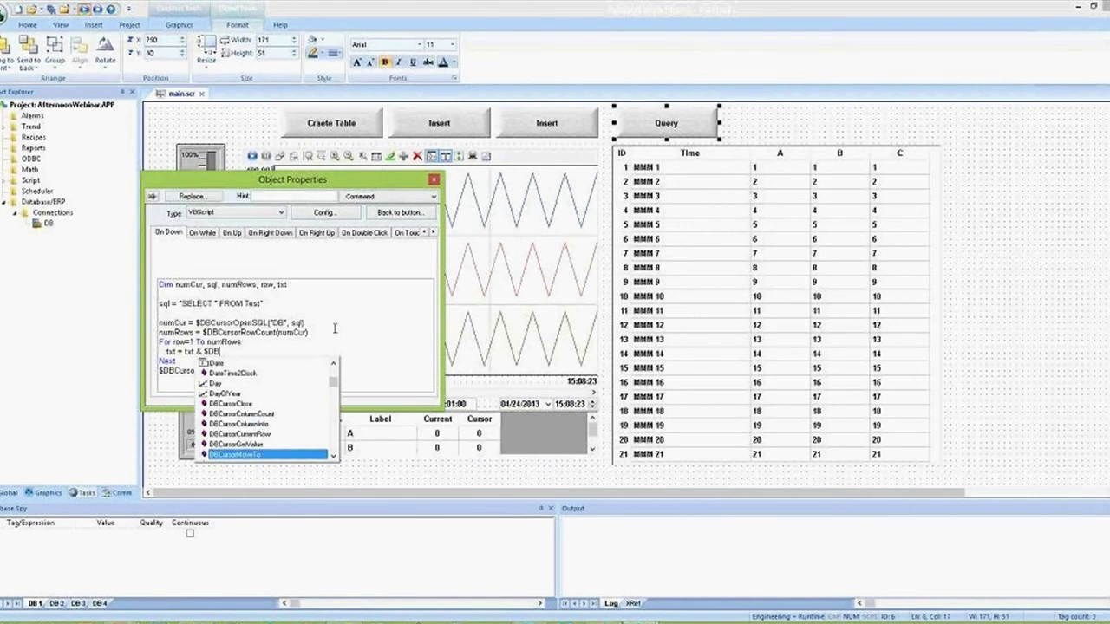
key("Up")
key("Return")
type("(num")
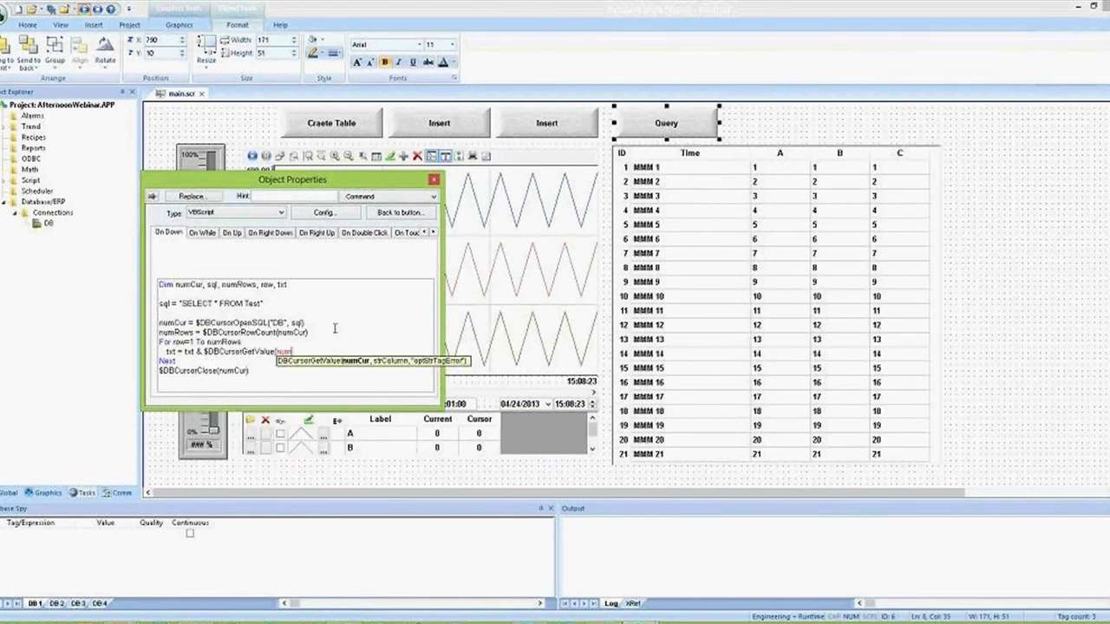
type("Cur, \"\")")
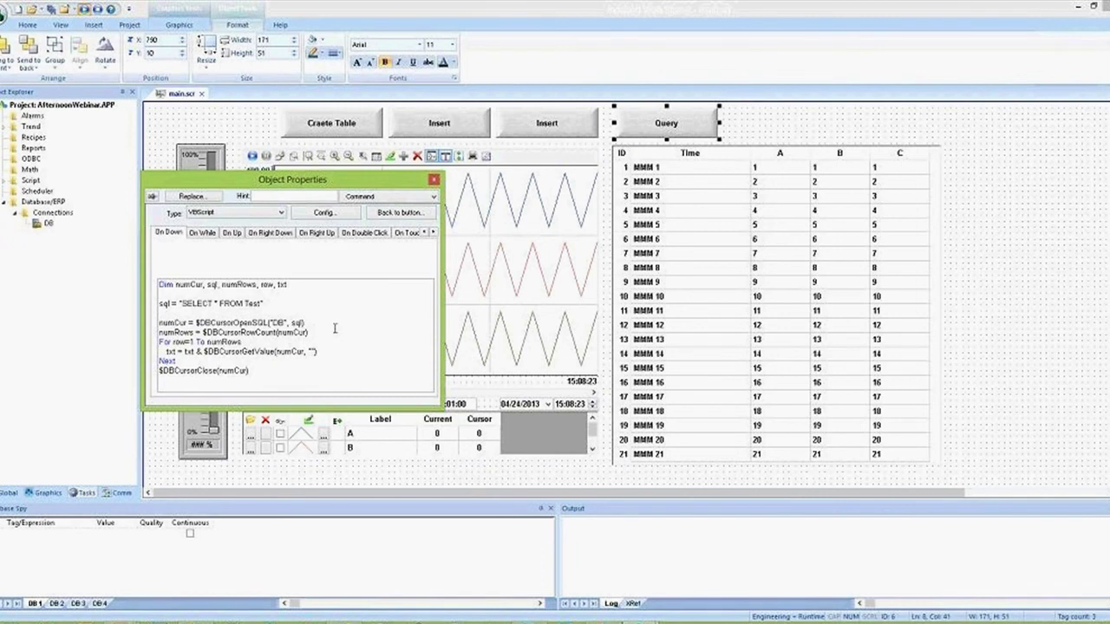
key("alt+Tab")
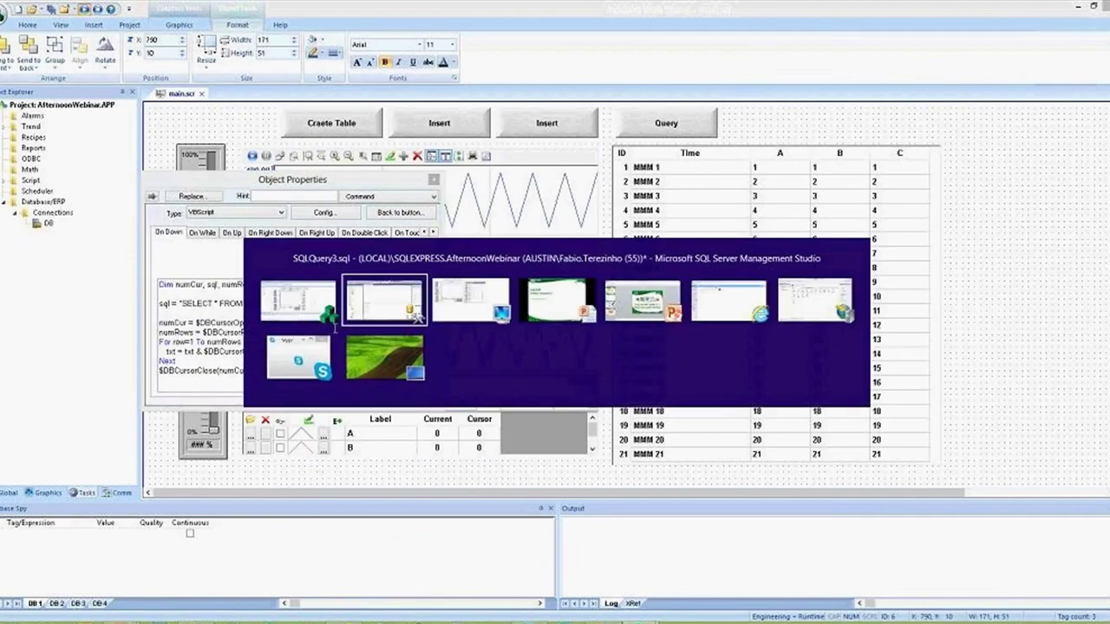
key("alt+Tab")
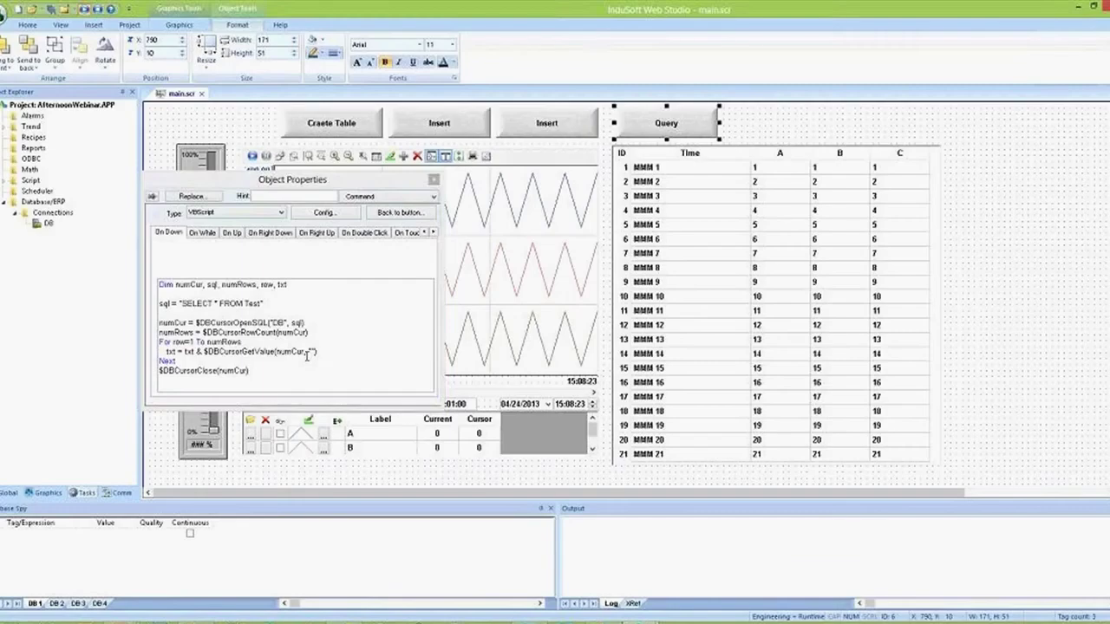
type("C1")
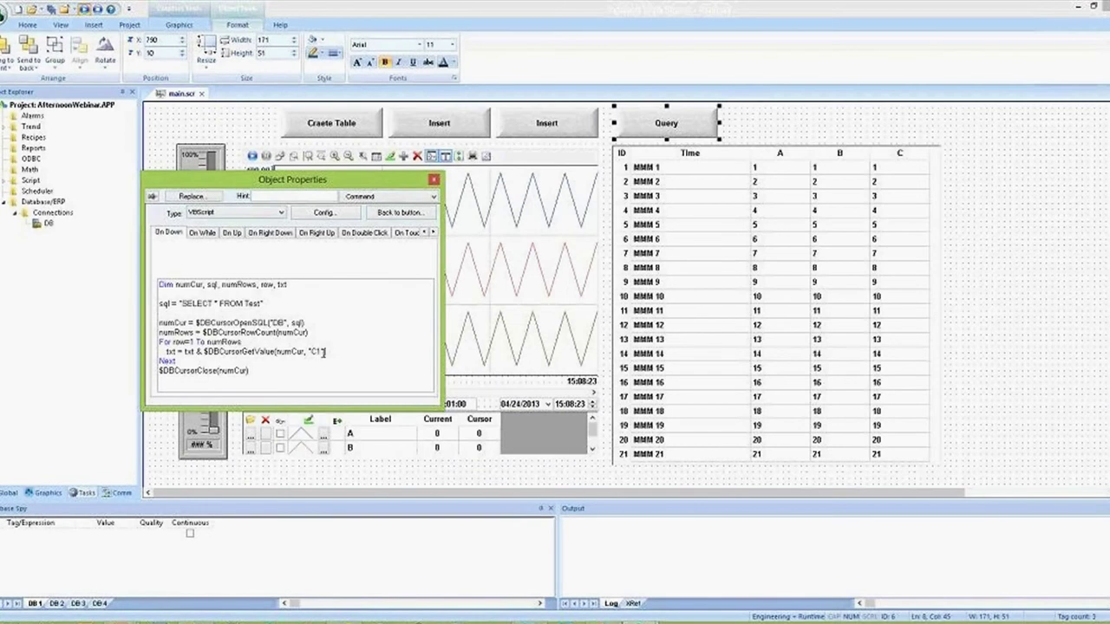
Step: Add a loop line appending vbTab to txt
key("Return")
type("txt = t")
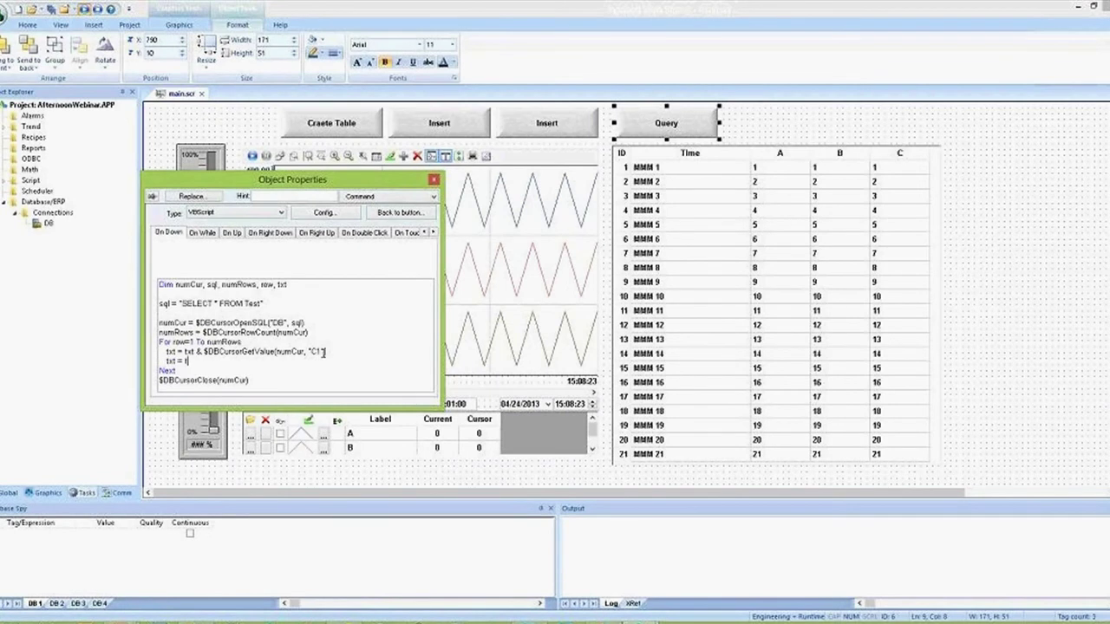
type("xt & vbTab")
Step: Add a line appending the GetValue call for column "C2", copied from the C1 line
key("Return")
type("txt")
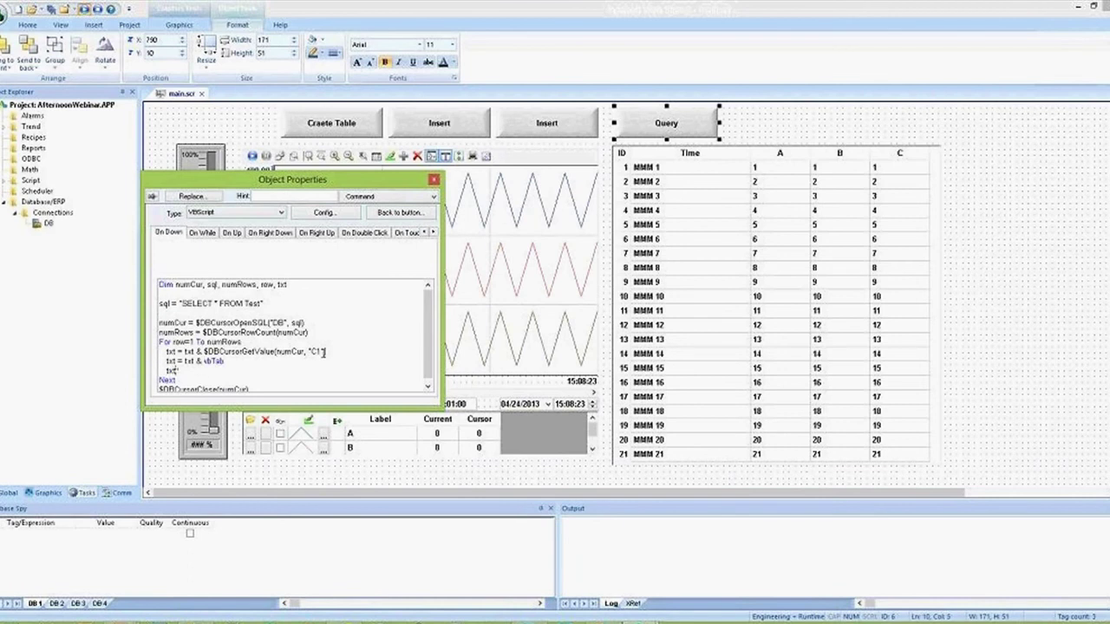
type(" = txt &")
left_click_drag(203, 352, 325, 352)
key("ctrl+c")
key("Down")
key("Down")
key("ctrl+v")
key("Left")
key("Left")
key("BackSpace")
type("2")
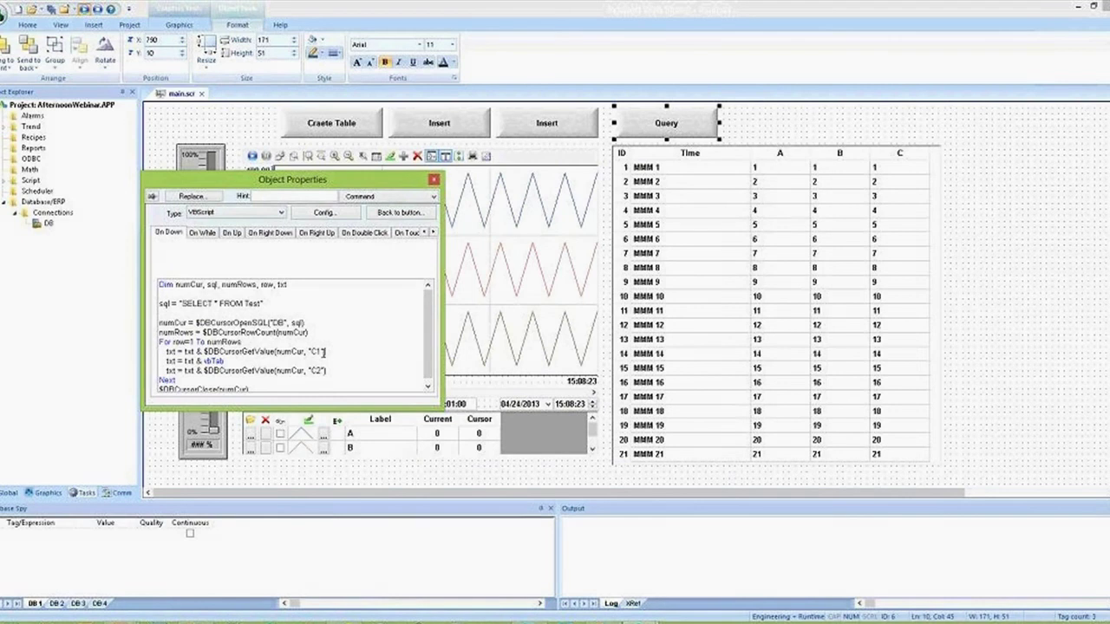
Step: Append vbCrLf to txt and advance the cursor with $DBCursorNext(numCur)
key("Return")
type("txt")
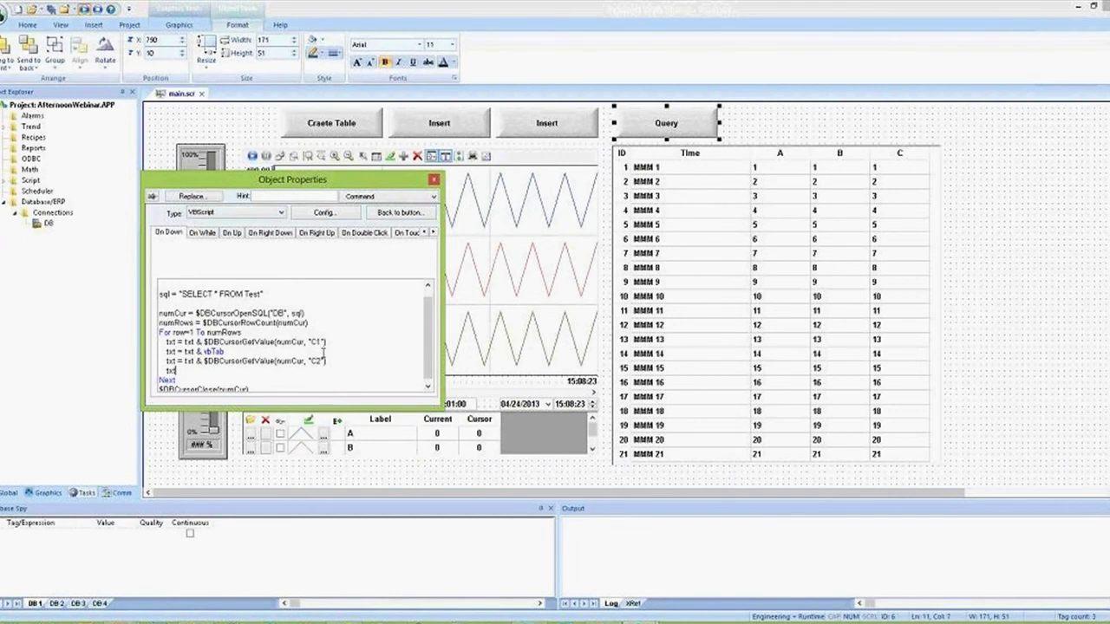
type(" = txt & vbCrLf")
key("Return")
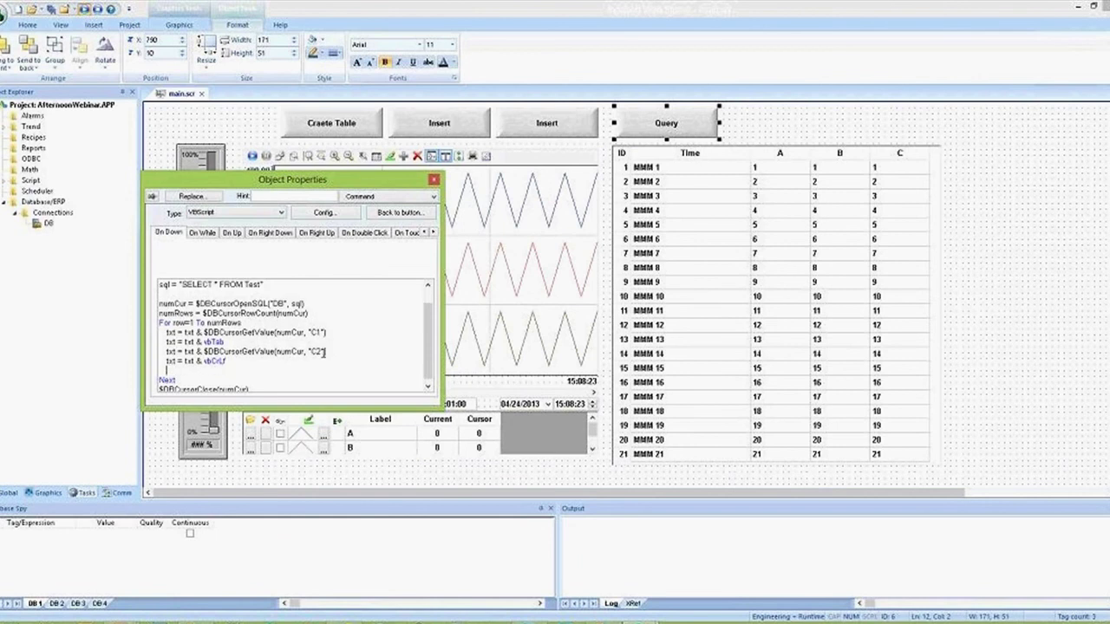
type("$DB")
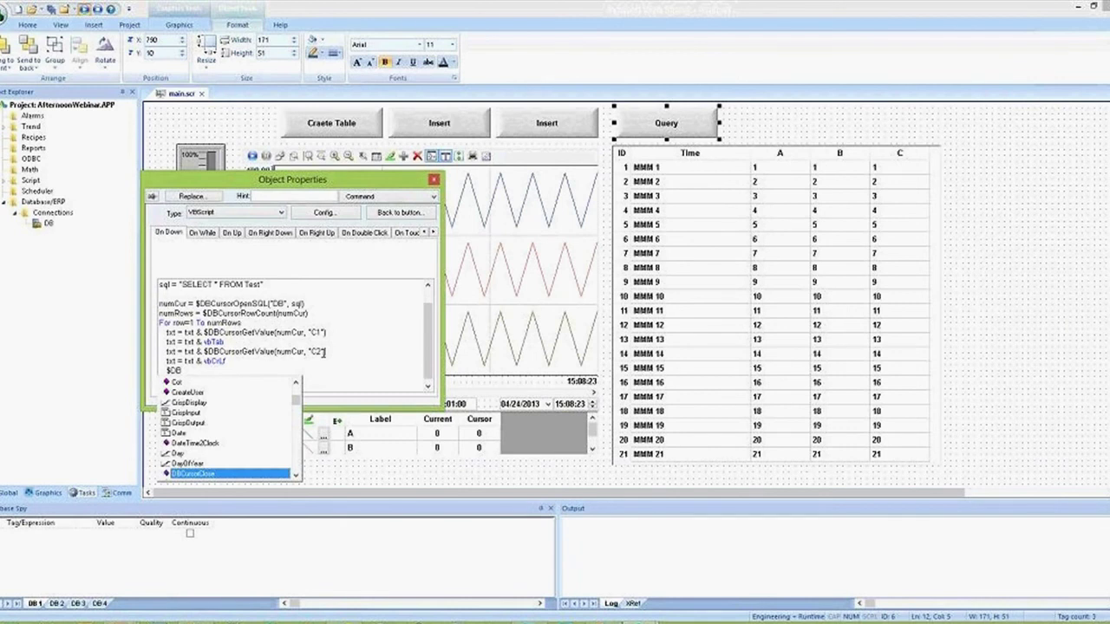
type("Cur")
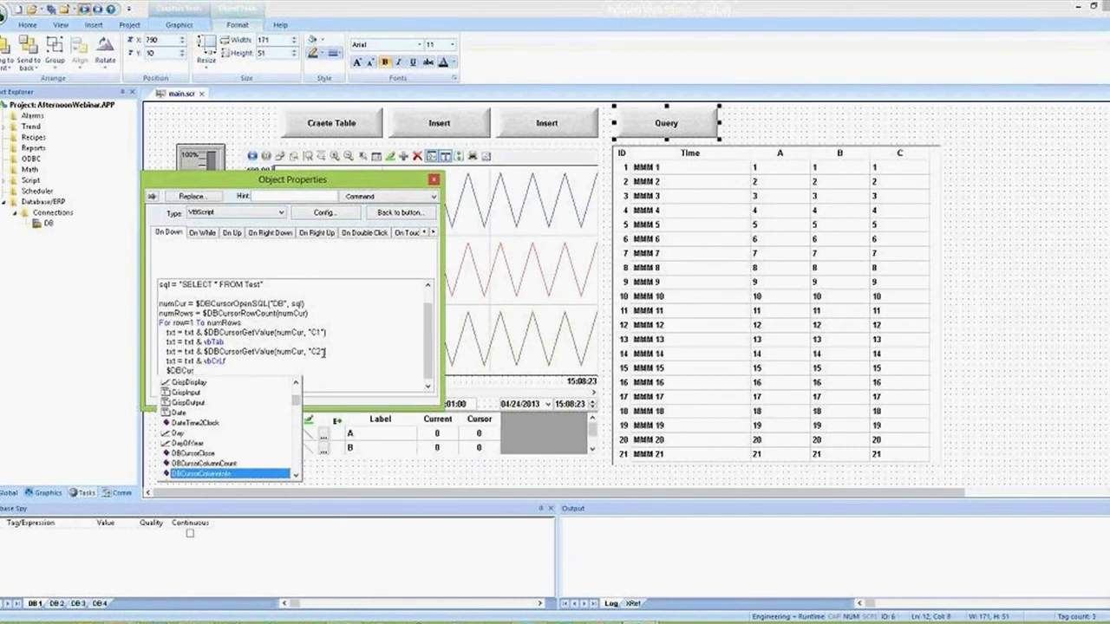
key("Return")
type("(n")
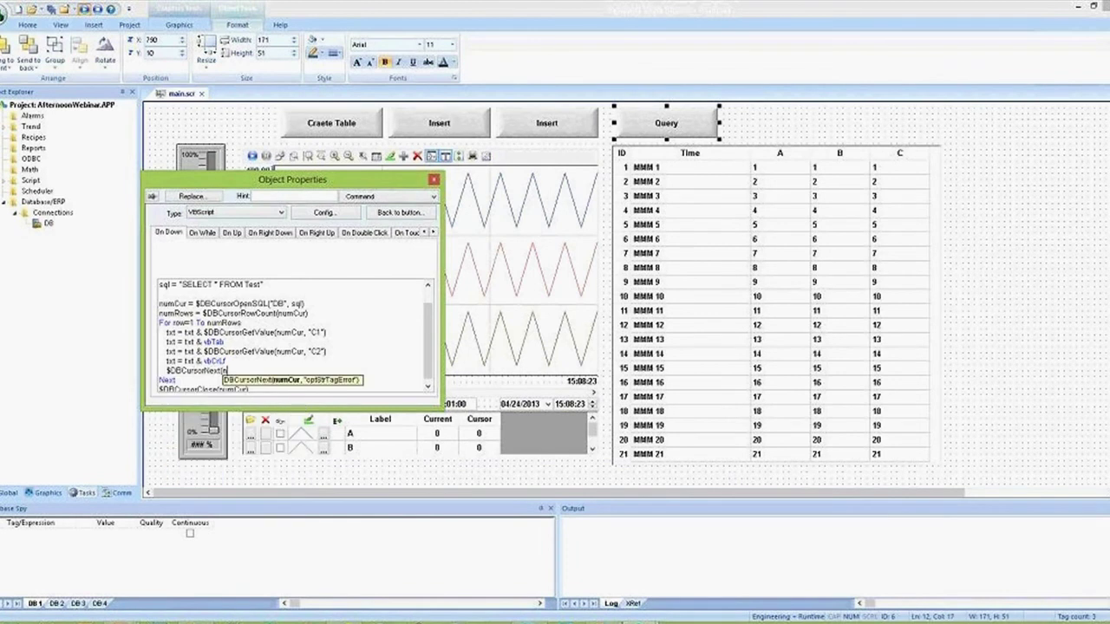
type("umCur)")
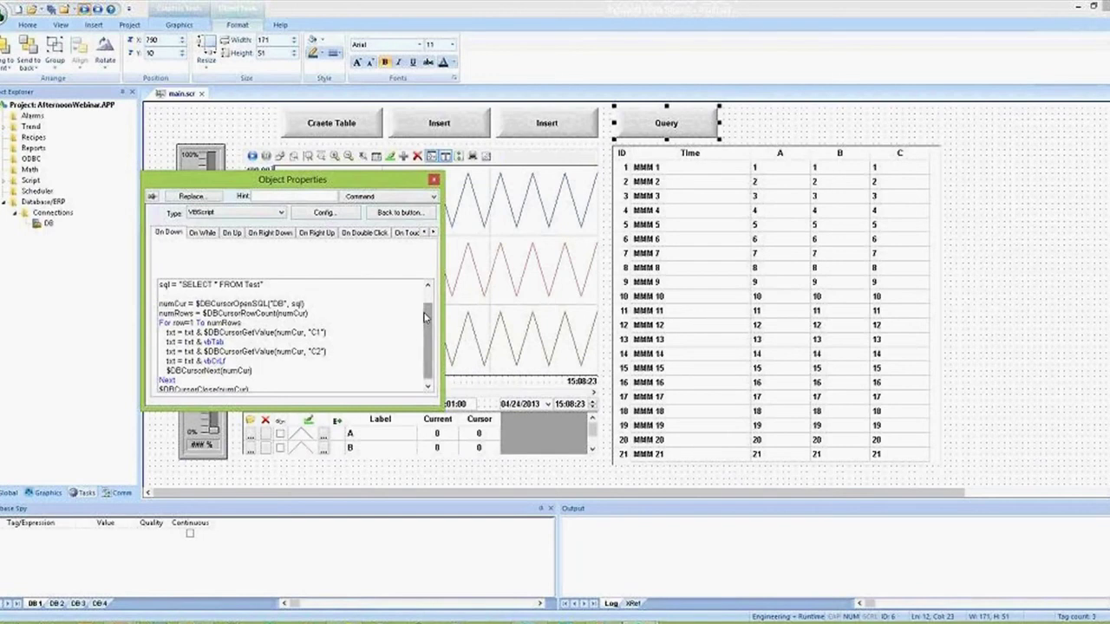
left_click_drag(426, 312, 426, 316)
Step: Review the script in the larger editor, highlighting numCur, DBCursorRowCount and DBCursorNext
left_click(333, 214)
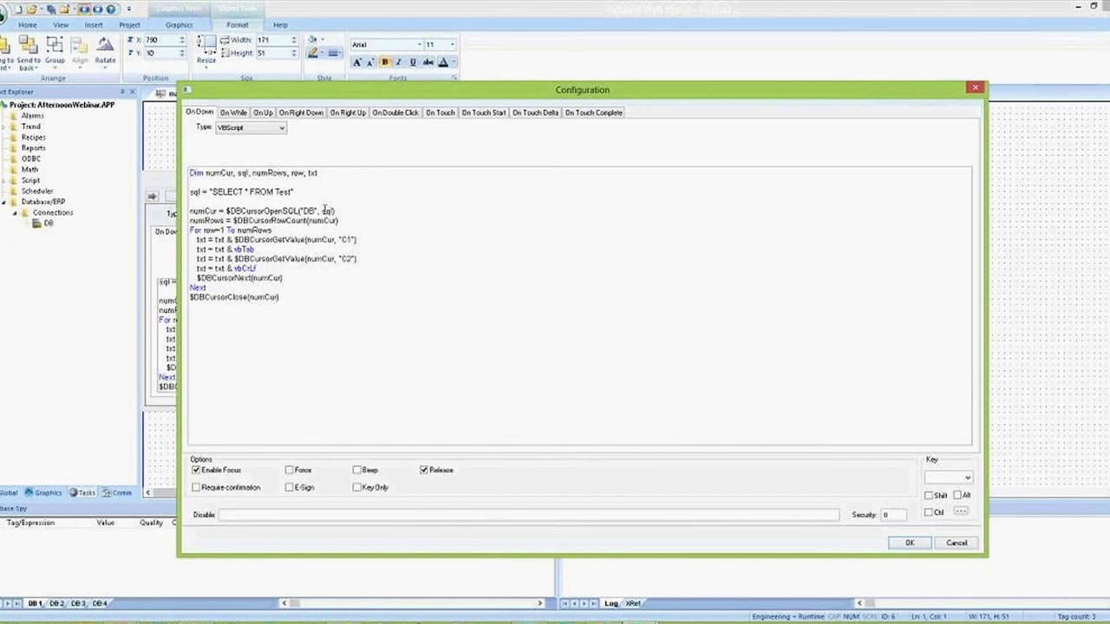
left_click(199, 210)
left_click_drag(217, 211, 189, 213)
left_click_drag(233, 220, 308, 223)
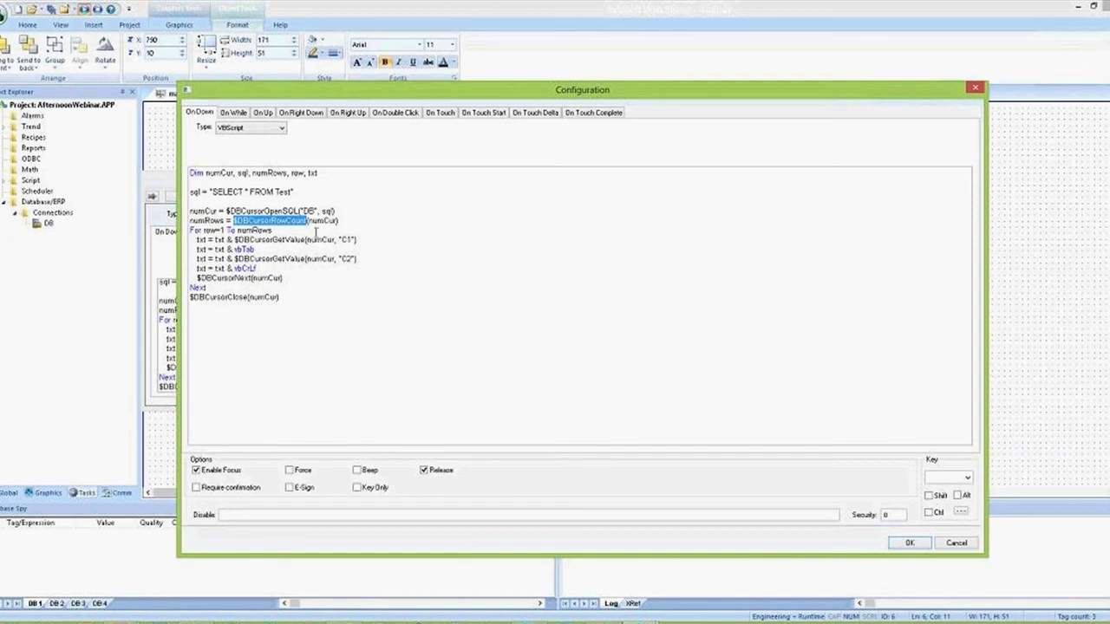
left_click(325, 258)
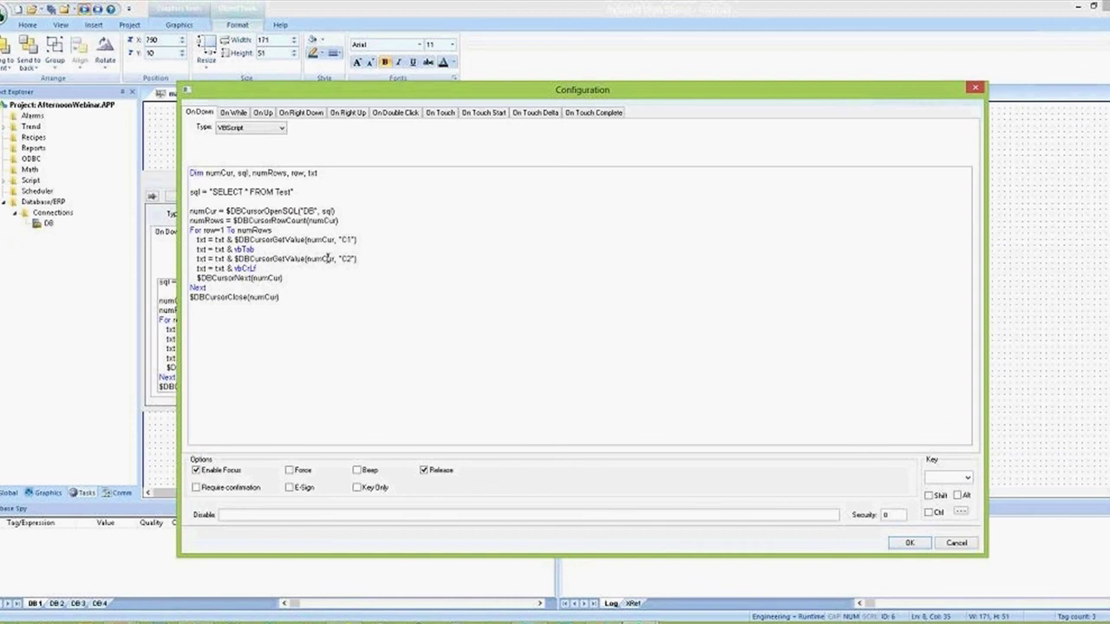
left_click(329, 237)
left_click(328, 267)
left_click(228, 277)
Step: Add MsgBox txt after the $DBCursorClose(numCur) line
left_click(287, 297)
key("Return")
key("Return")
type("MsgBox txt")
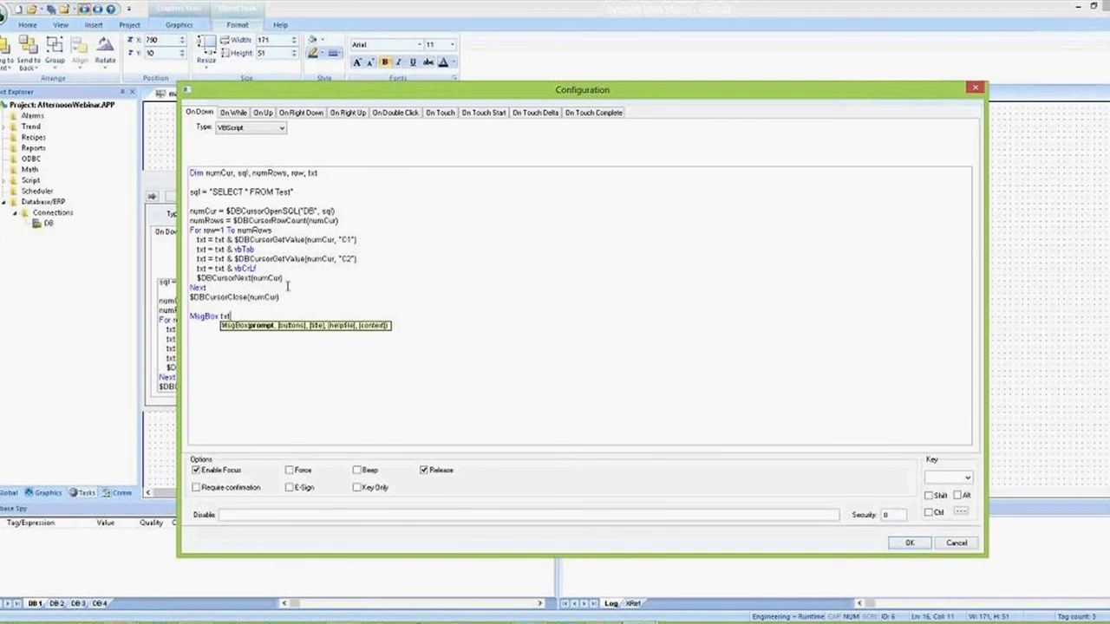
left_click(919, 544)
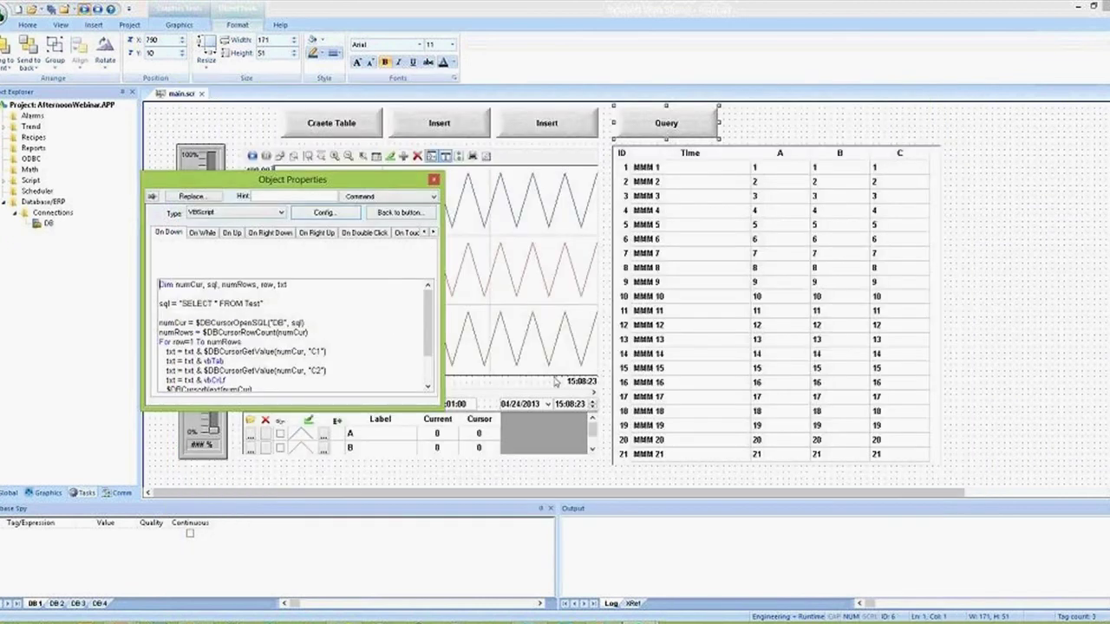
left_click(78, 31)
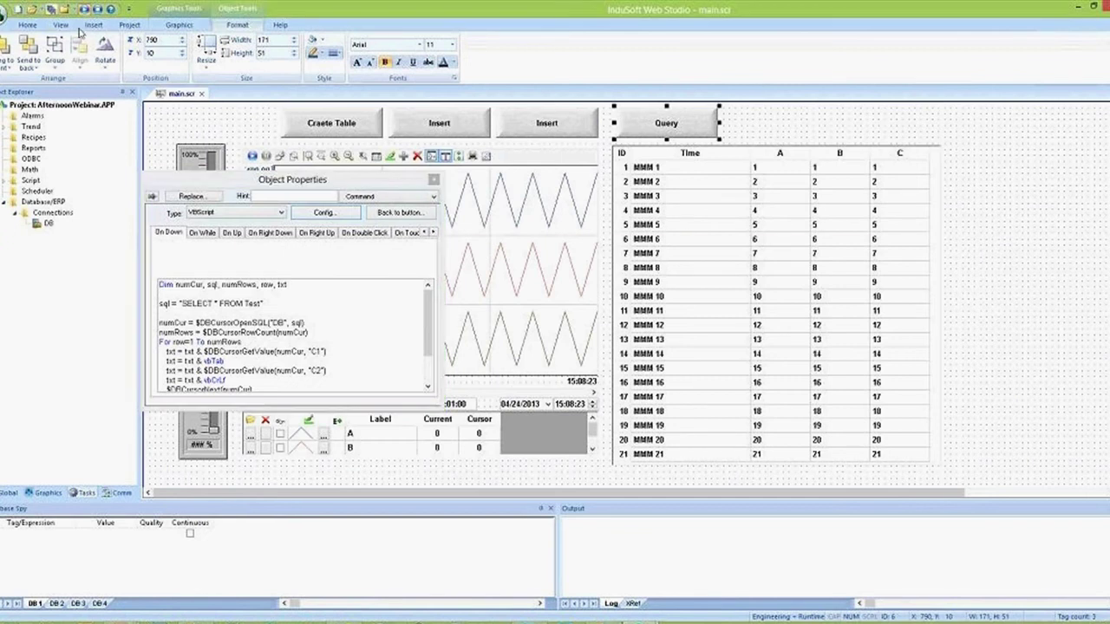
key("alt+Tab")
key("Tab")
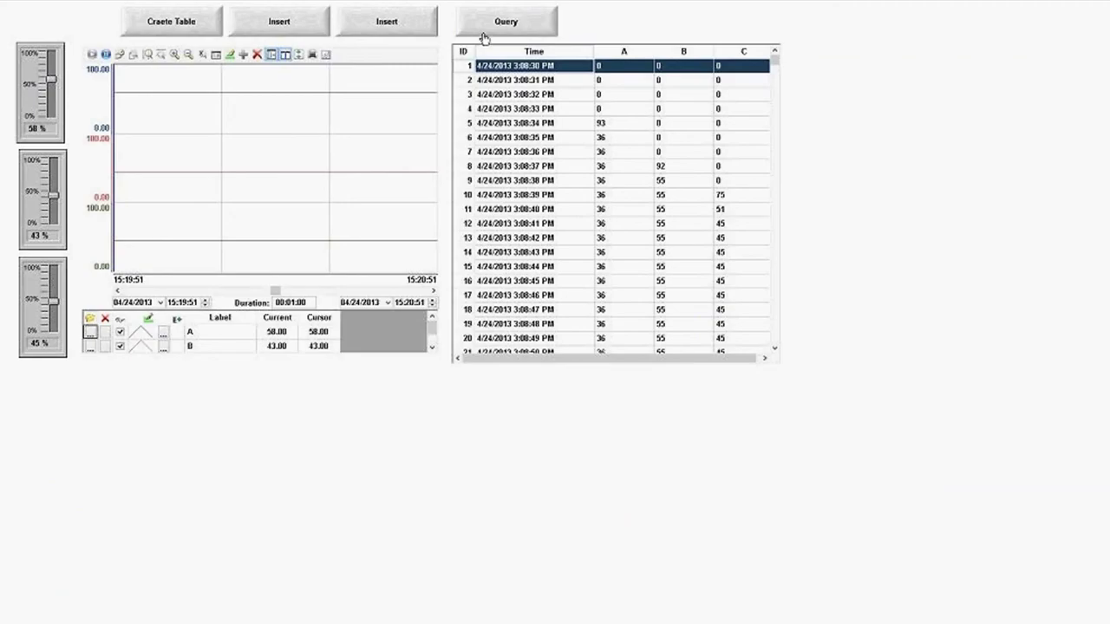
left_click(483, 33)
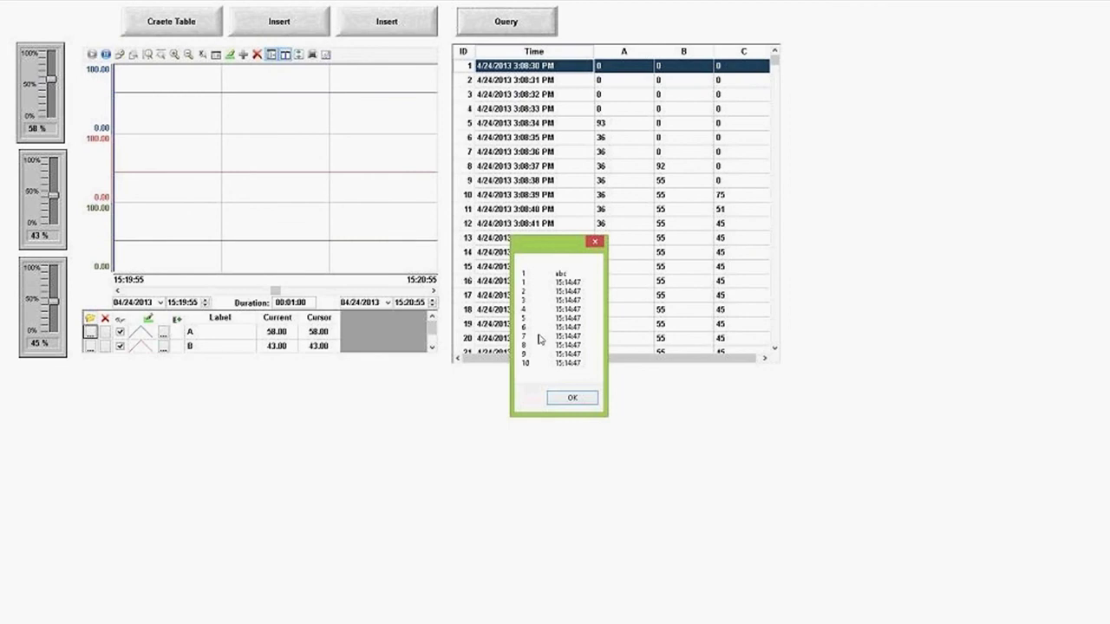
left_click(572, 399)
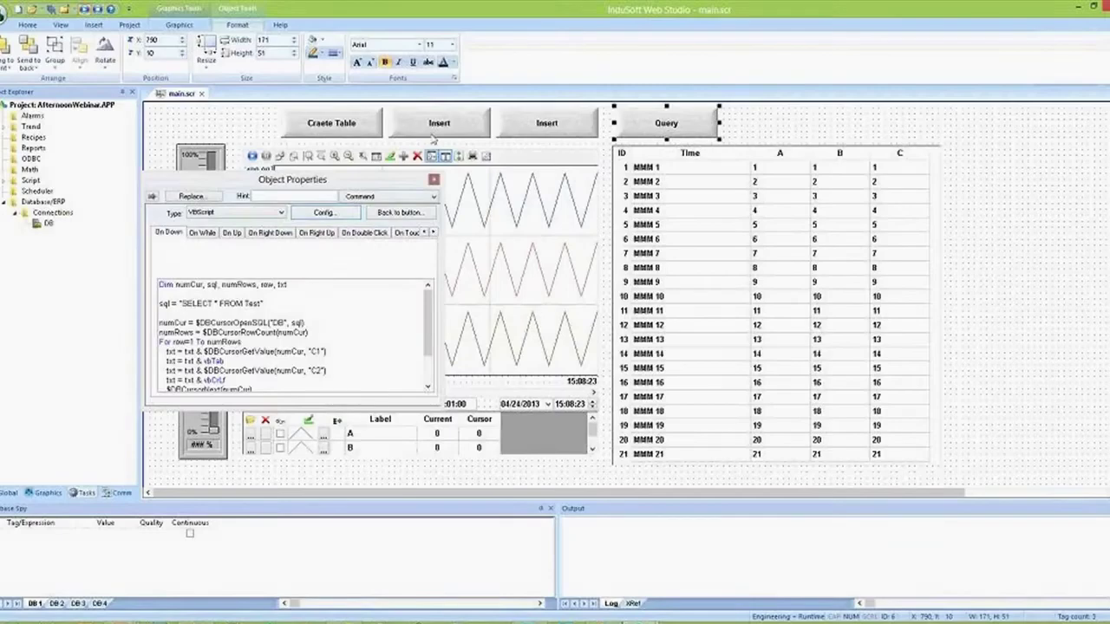
left_click(438, 125)
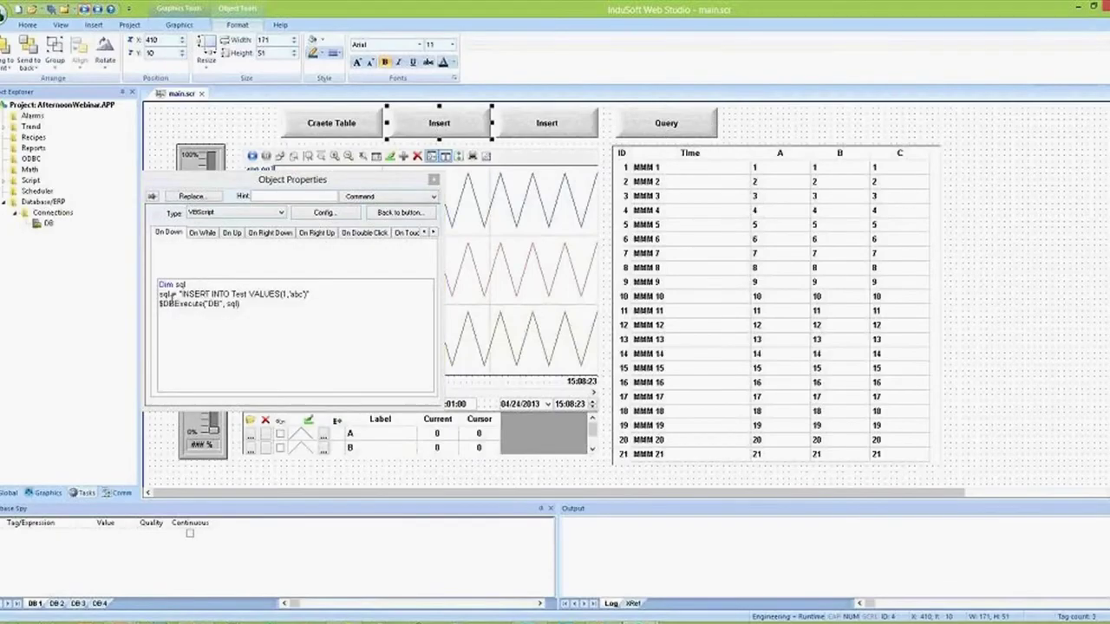
left_click(650, 132)
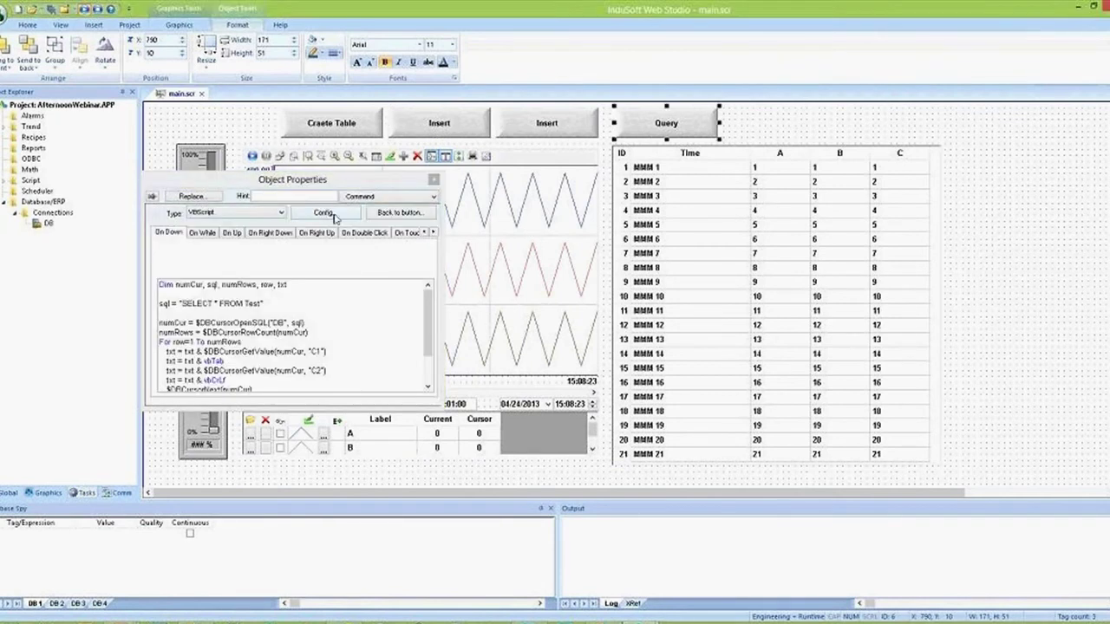
left_click(334, 214)
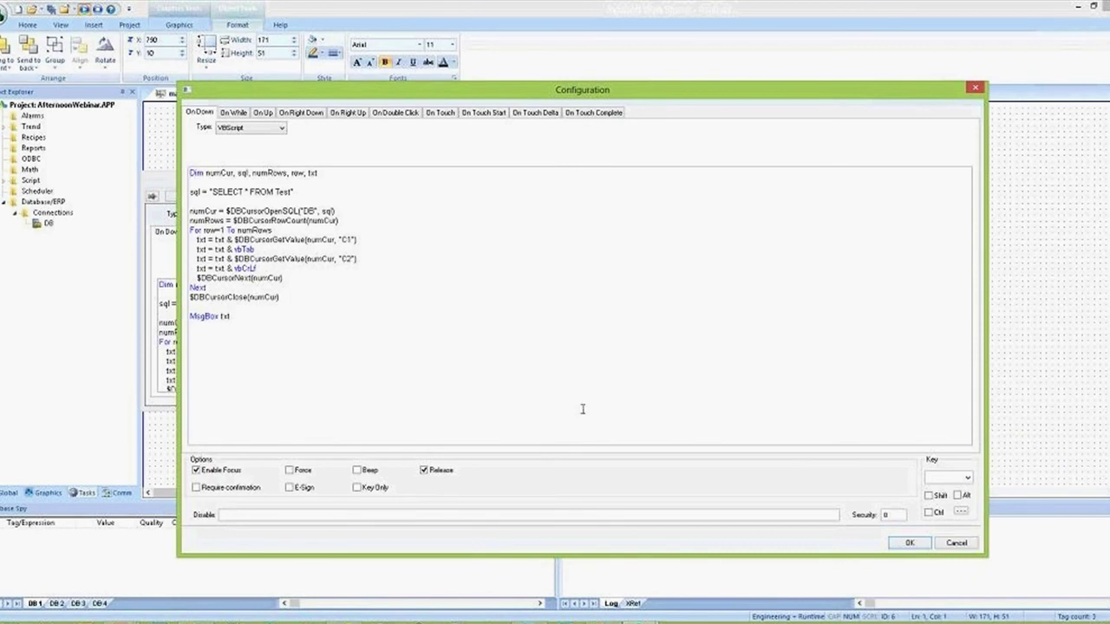
left_click(906, 542)
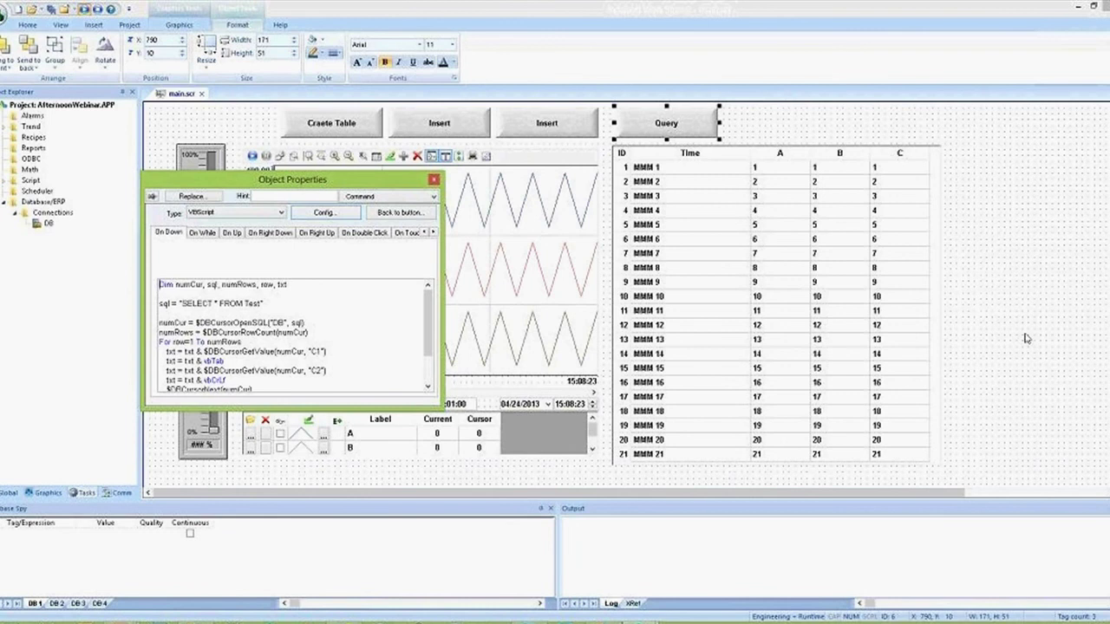
Step: Open the TREND001 worksheet from the Tasks tab and bring up its Advanced settings
left_click(106, 493)
left_click(90, 494)
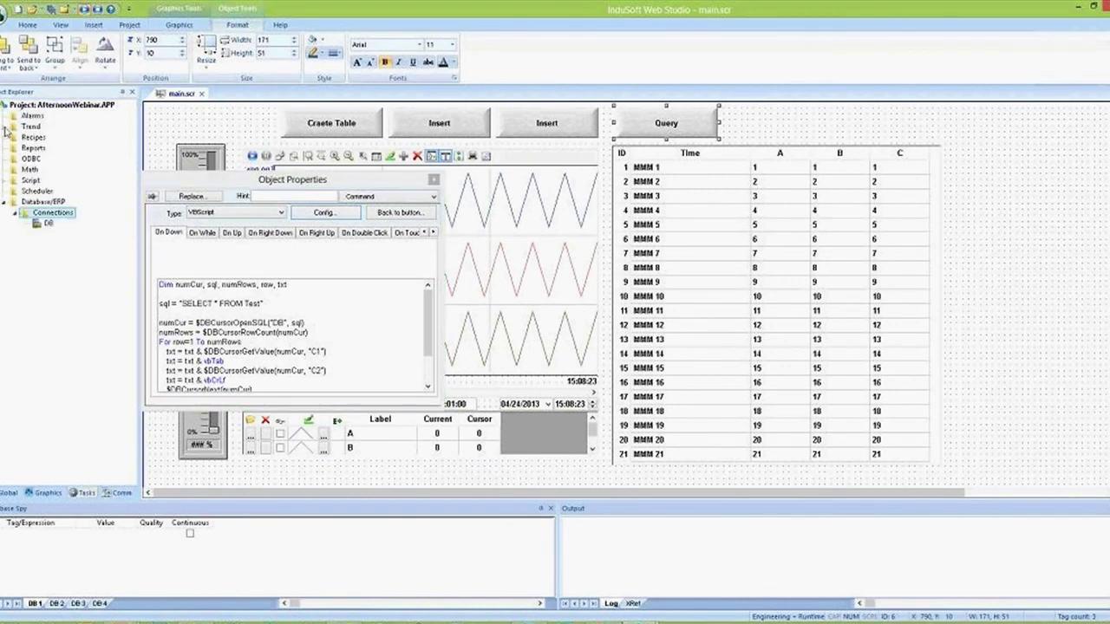
double_click(35, 139)
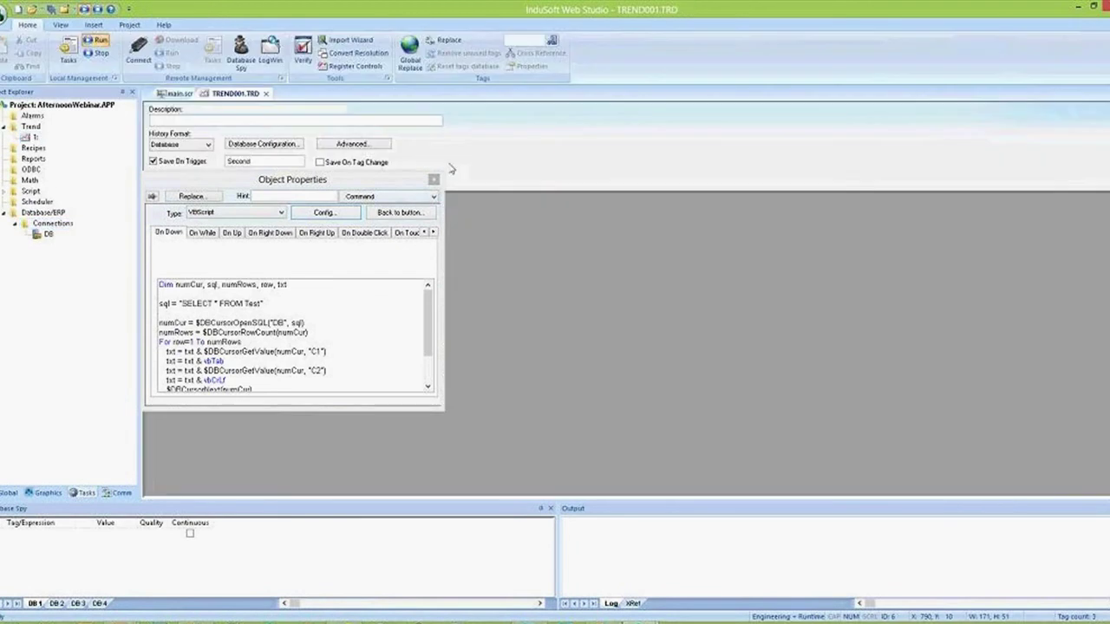
left_click(434, 180)
left_click(356, 145)
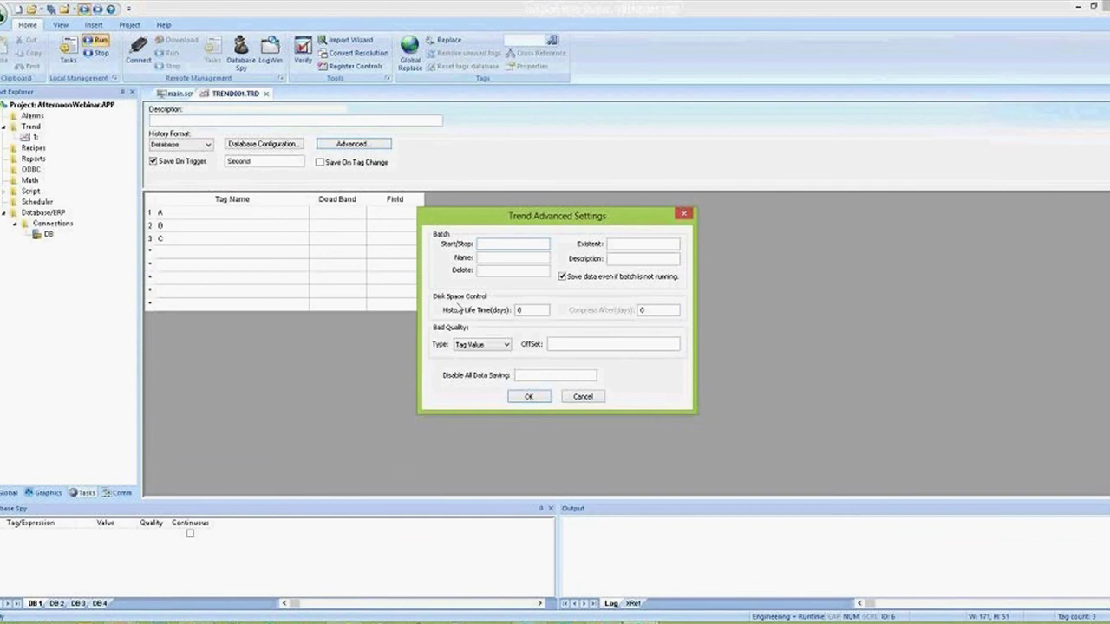
left_click(584, 397)
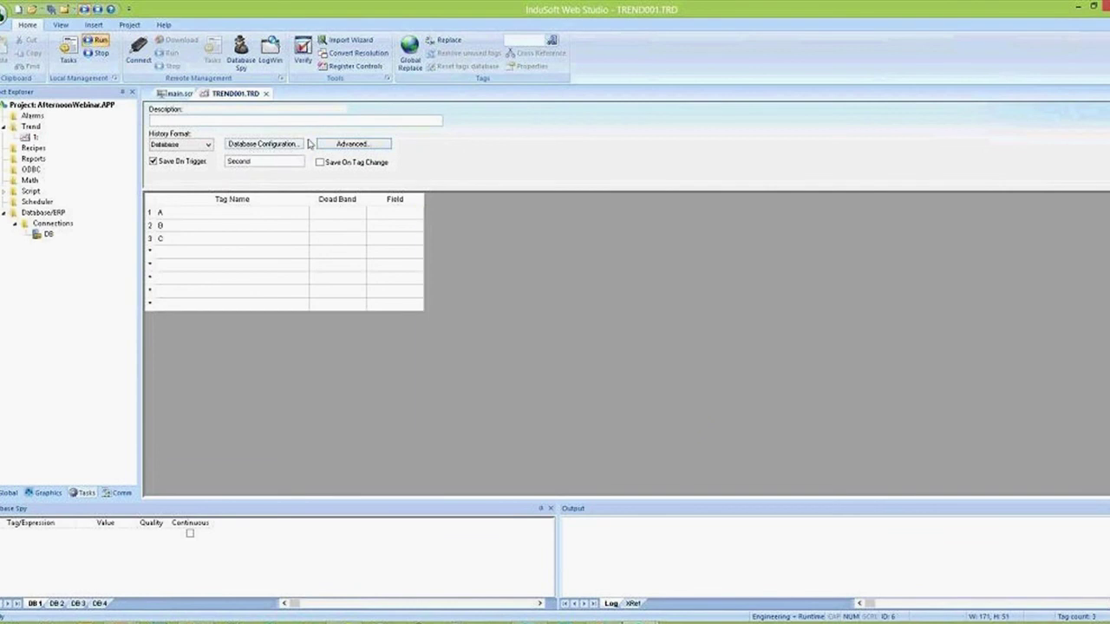
left_click(345, 148)
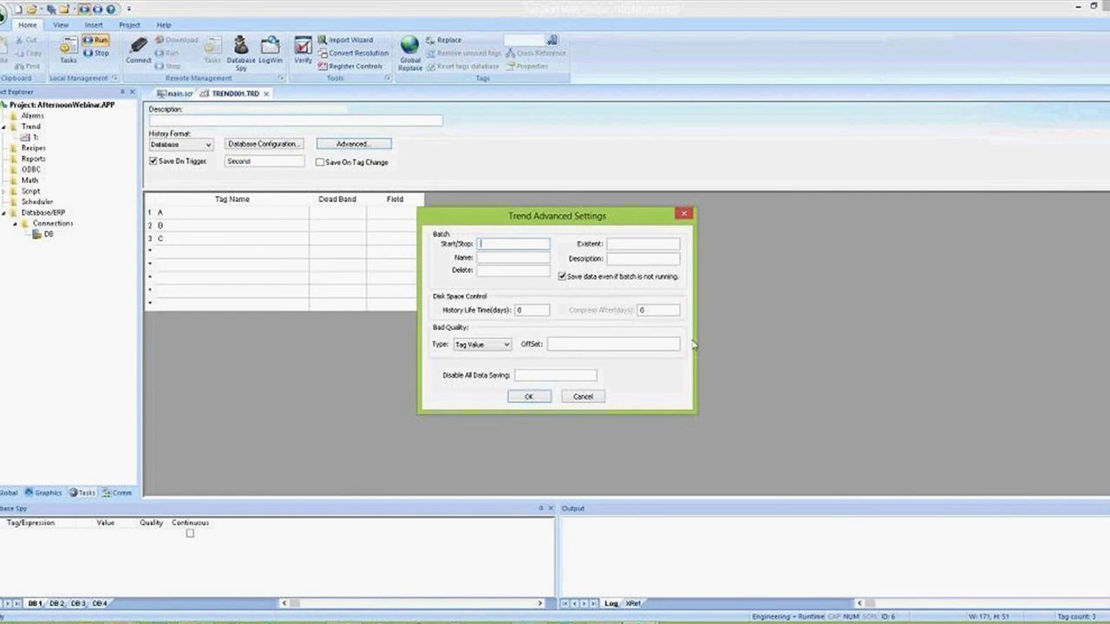
Step: Try Max Value and Min Value for Bad Quality Type, settling on NaN
left_click(505, 347)
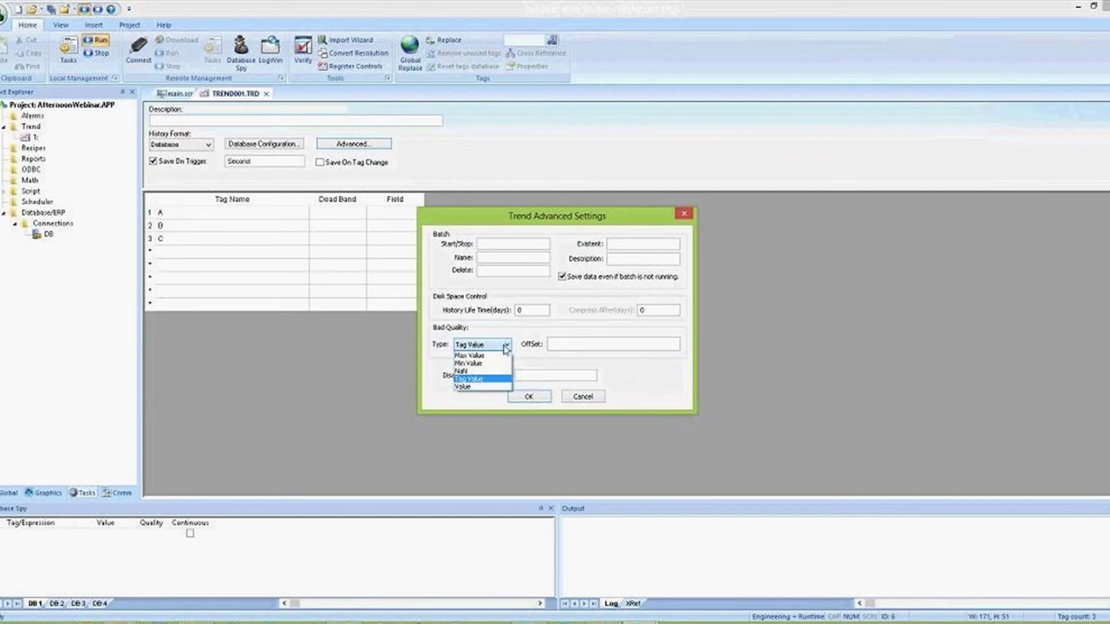
left_click(505, 347)
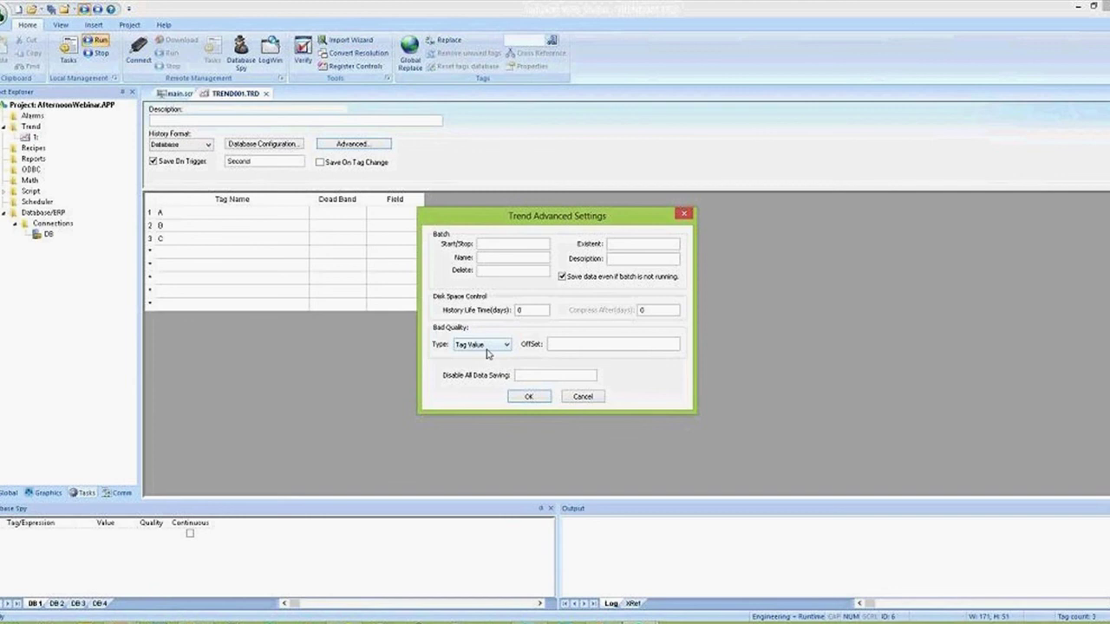
left_click(501, 347)
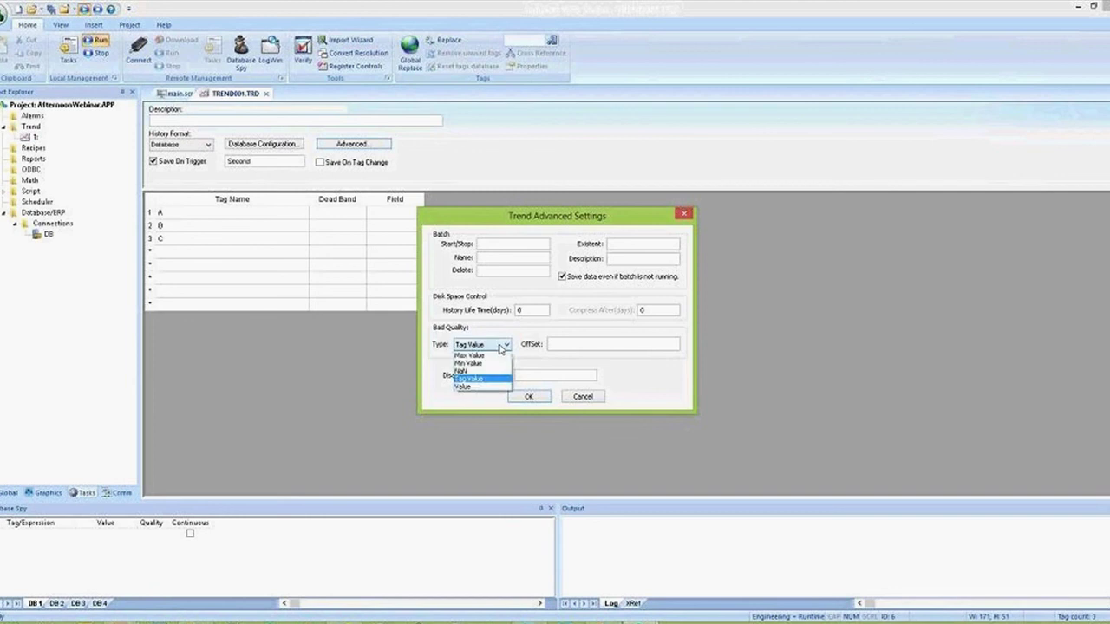
left_click(494, 355)
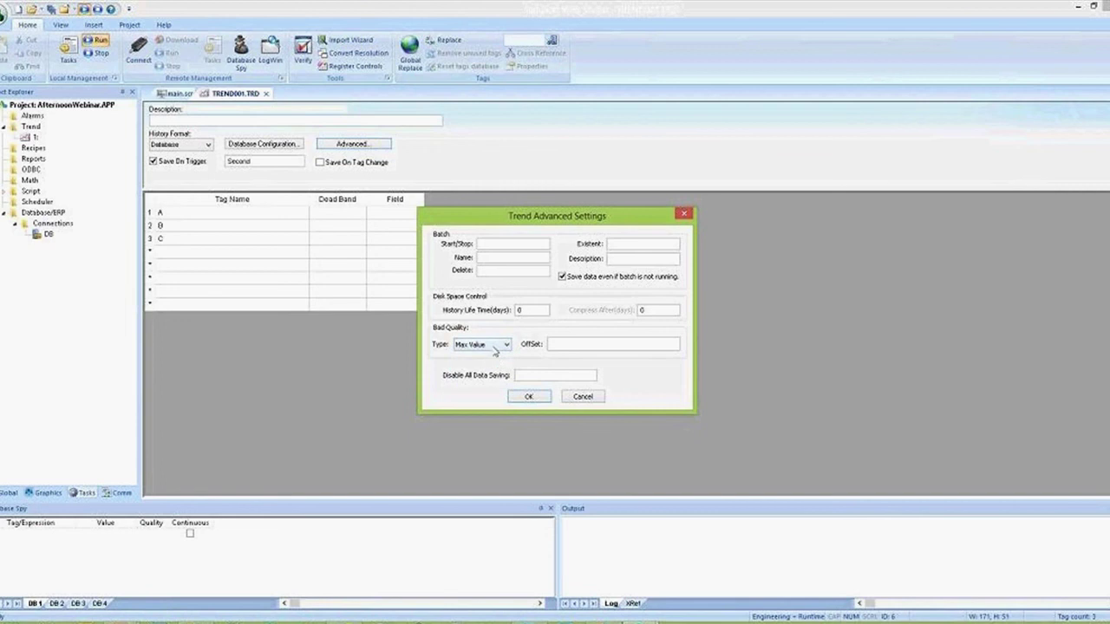
left_click(495, 347)
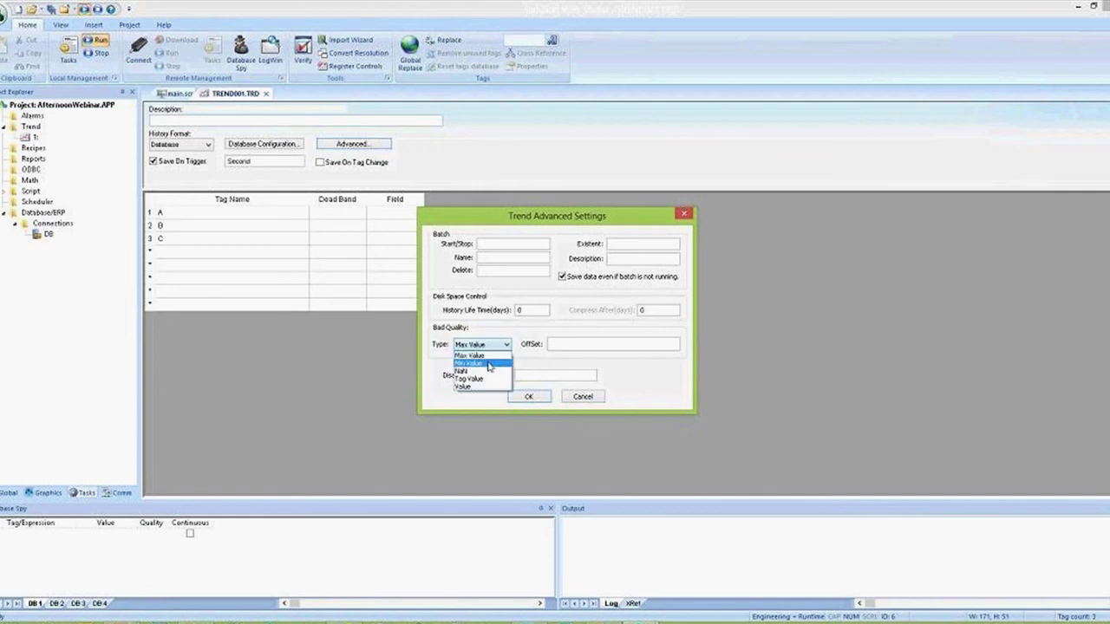
left_click(492, 346)
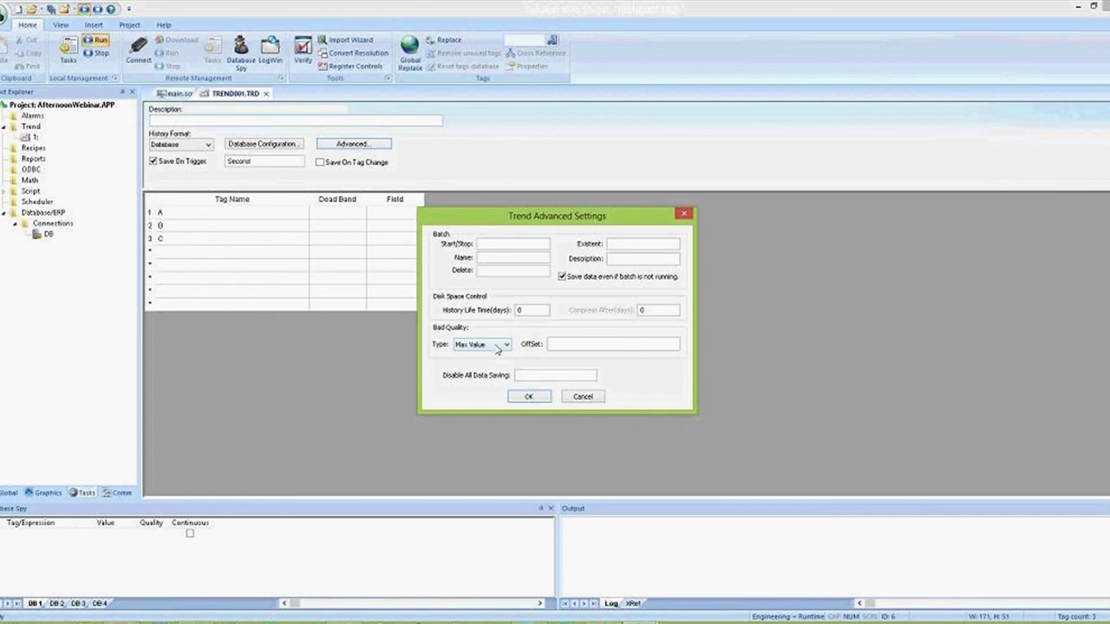
left_click(497, 348)
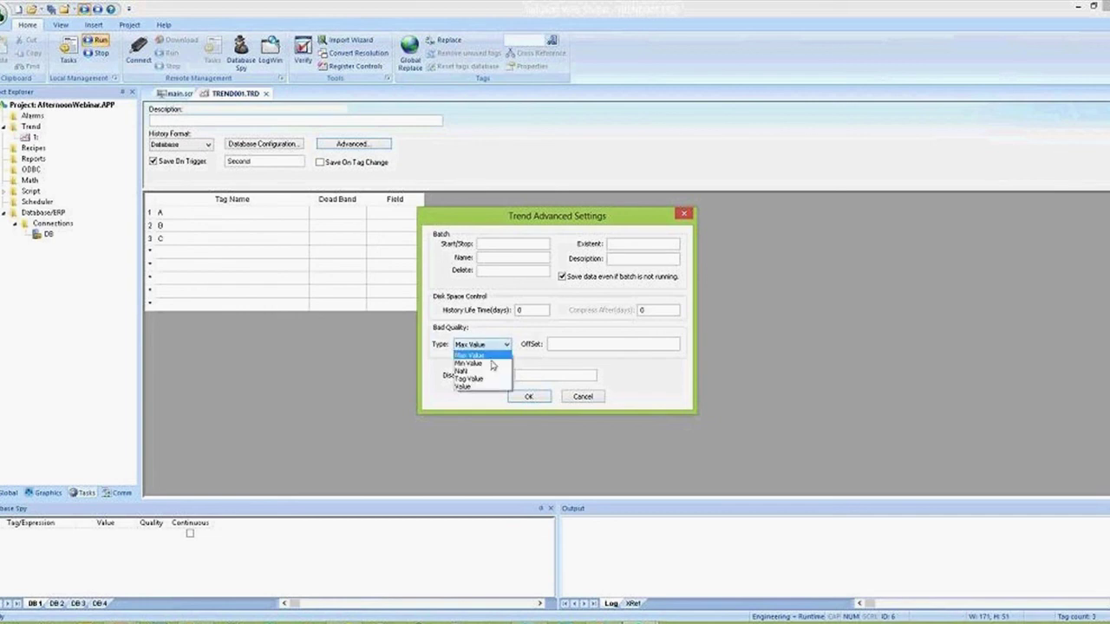
left_click(494, 365)
left_click(491, 348)
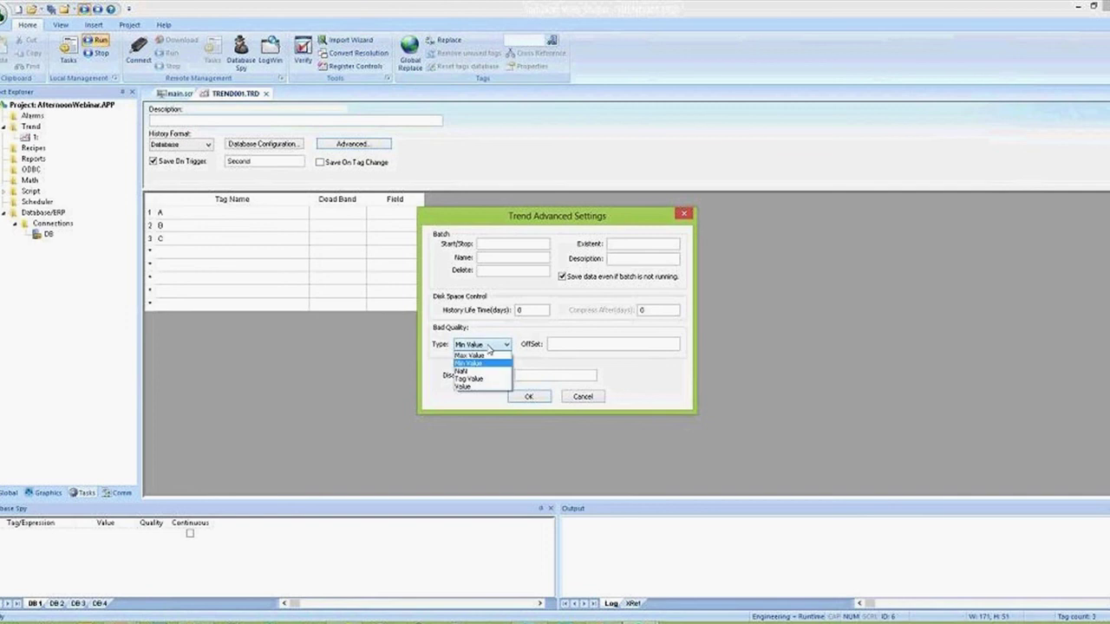
left_click(482, 371)
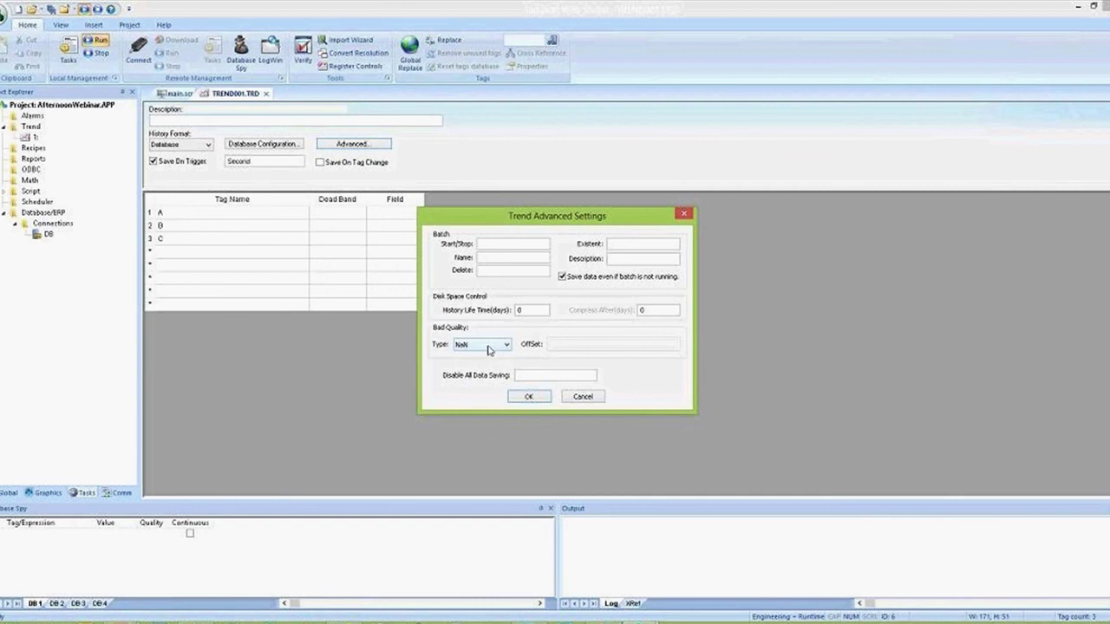
left_click(492, 349)
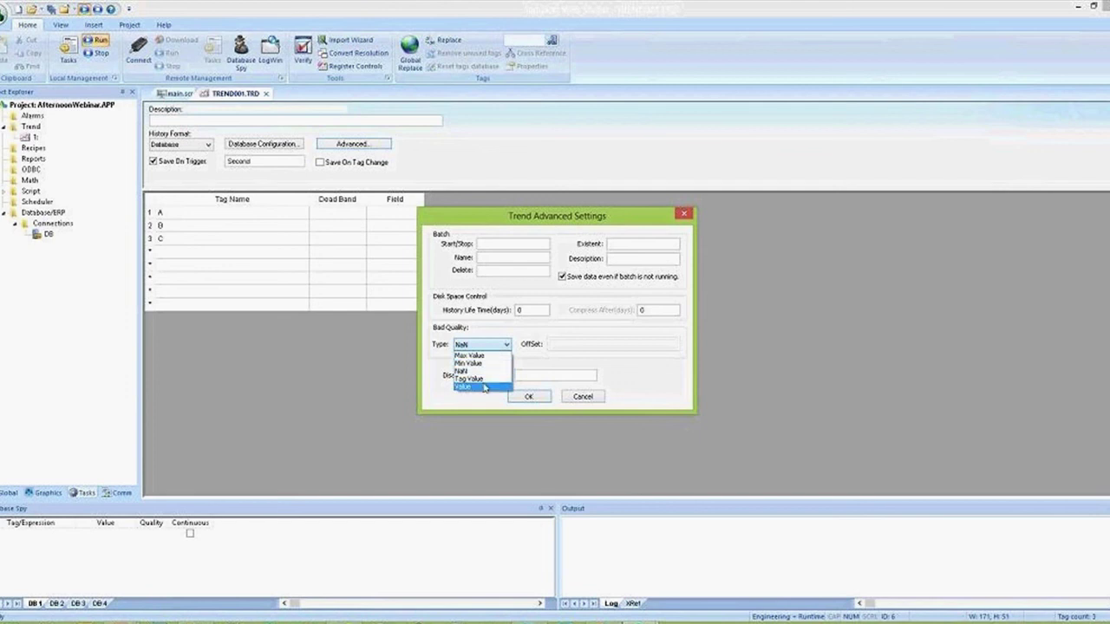
Step: Try the fixed Value bad-quality type with a substitute value of 9999
left_click(484, 387)
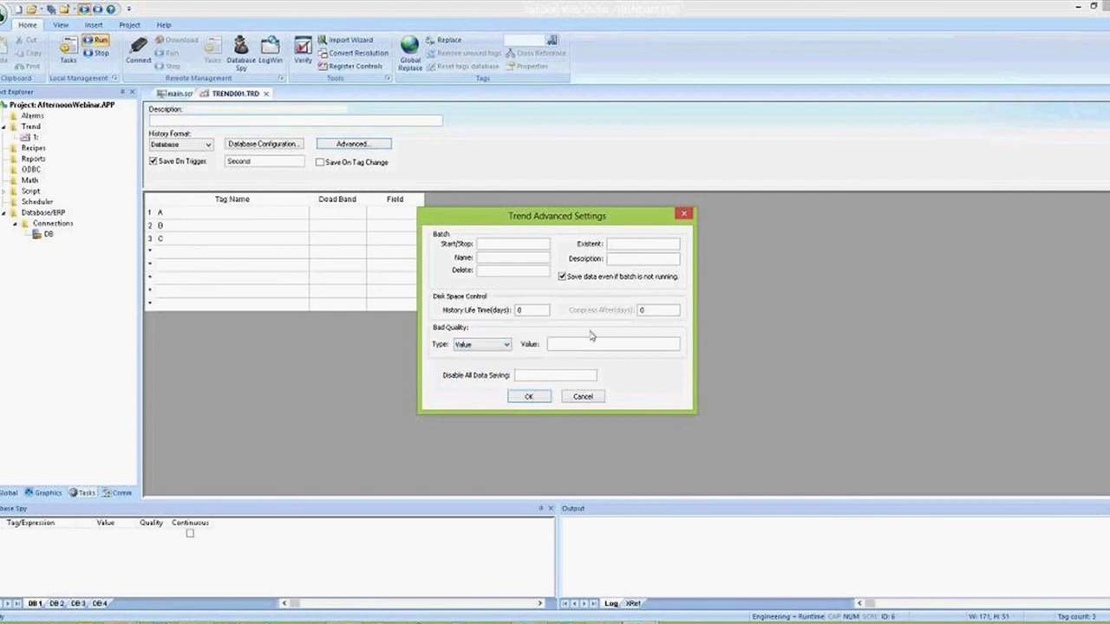
left_click(561, 344)
type("9999")
key("BackSpace")
key("BackSpace")
key("BackSpace")
key("BackSpace")
left_click(507, 344)
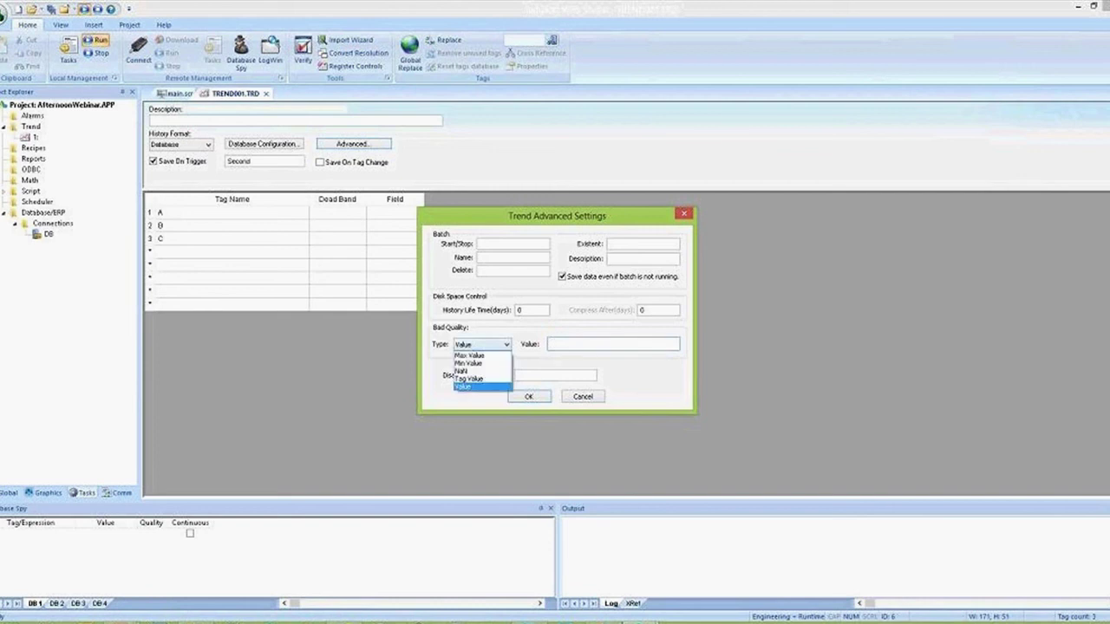
Step: Cycle through Max Value, Min Value, NaN and Tag Value, then cancel the dialog
left_click(494, 357)
left_click(491, 344)
left_click(490, 364)
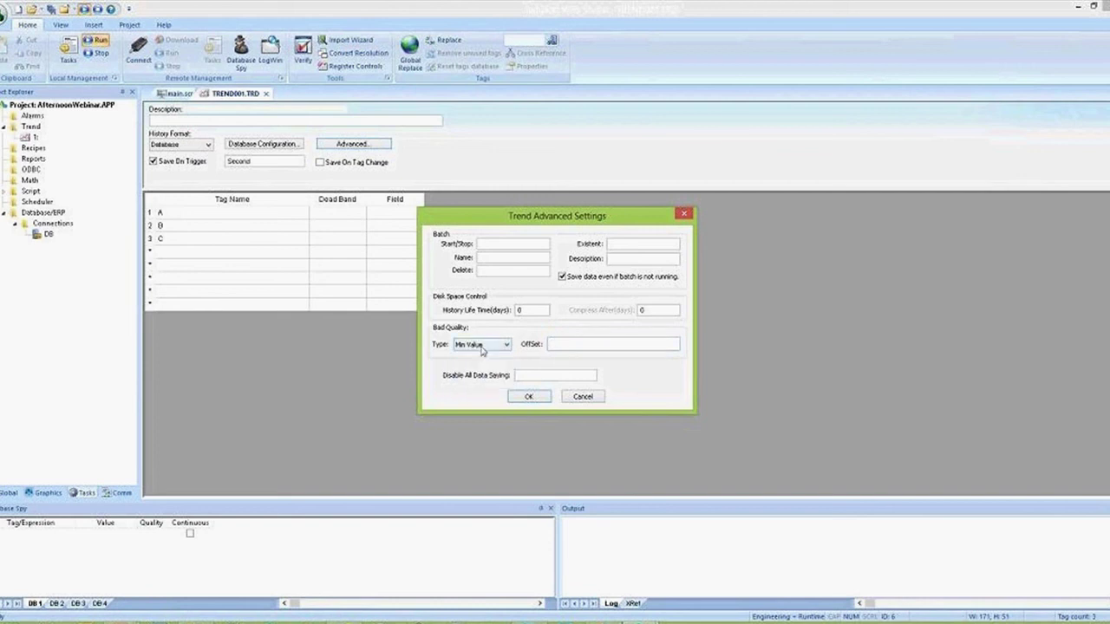
left_click(482, 347)
left_click(466, 371)
left_click(482, 346)
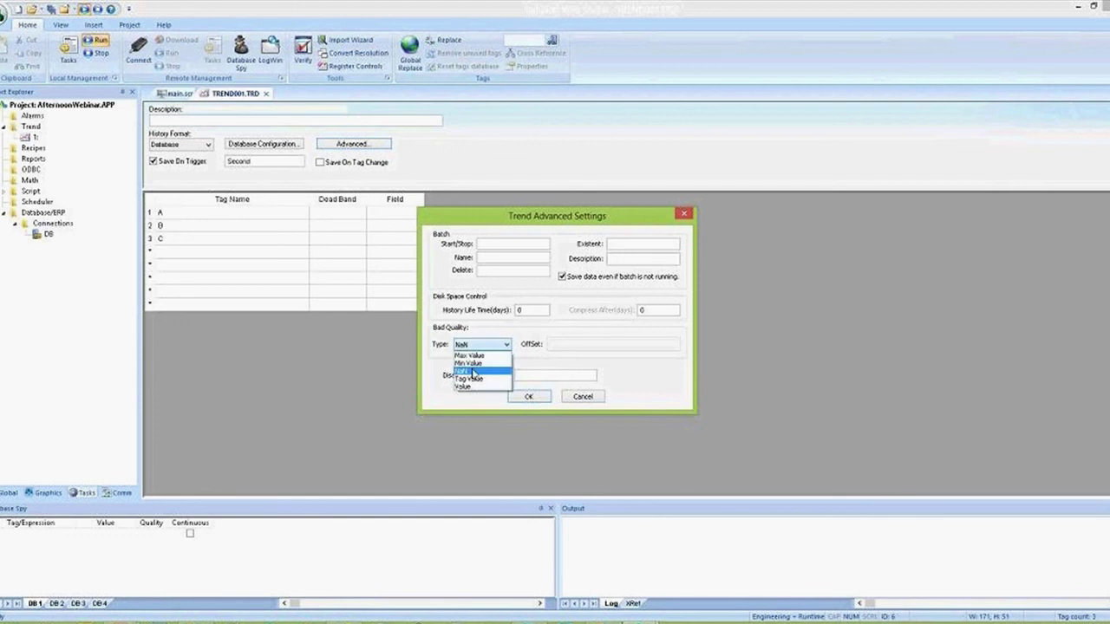
left_click(469, 379)
left_click(476, 345)
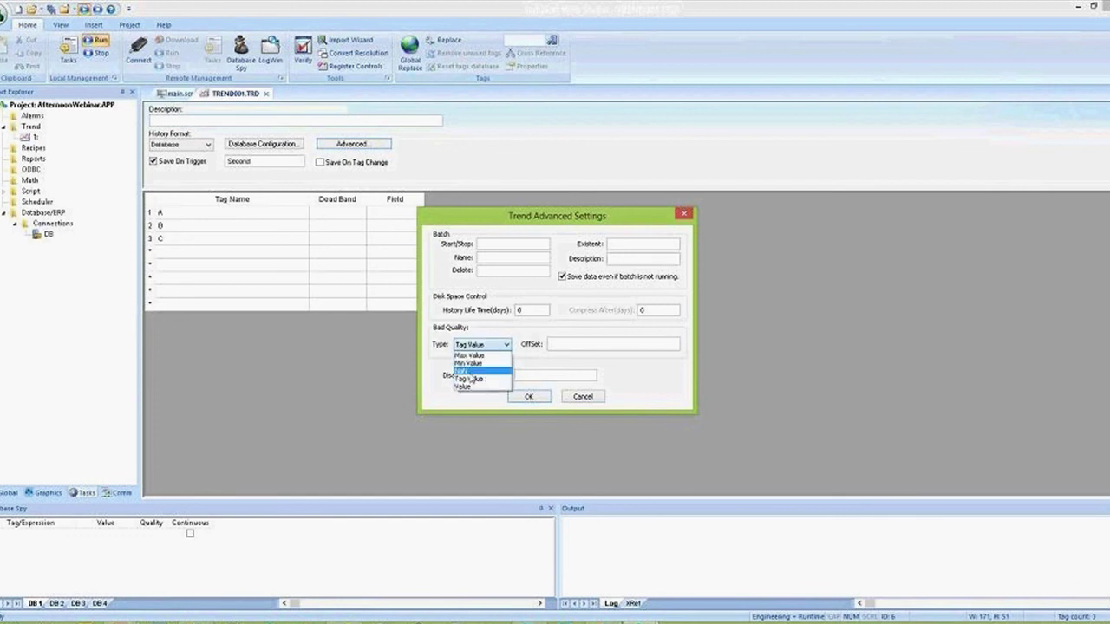
left_click(470, 386)
left_click(478, 346)
left_click(473, 356)
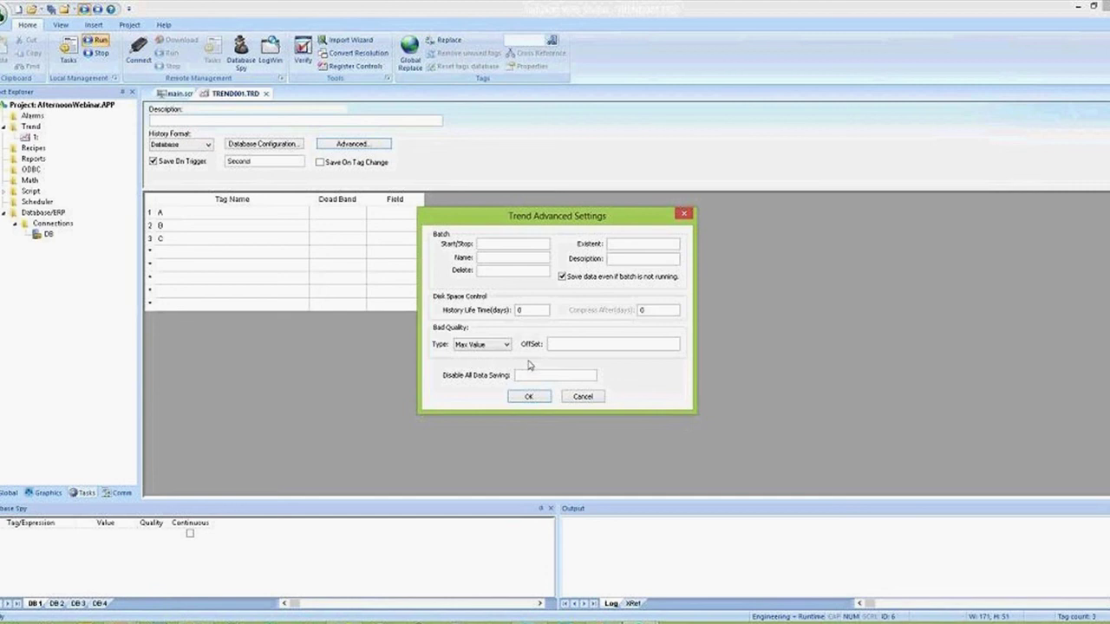
left_click(579, 397)
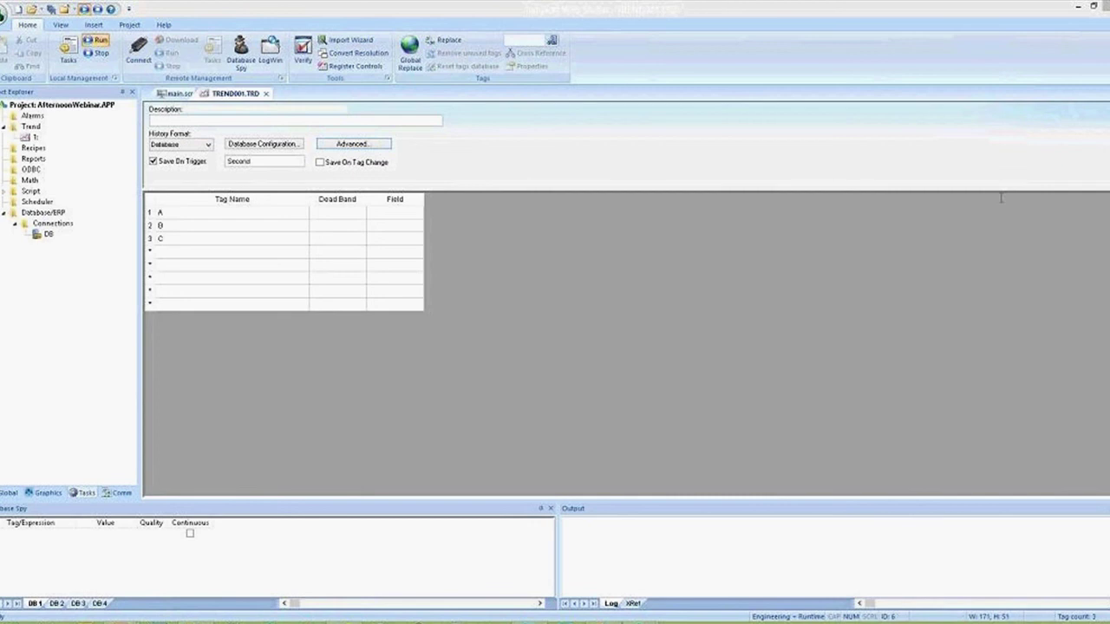
Step: Insert a new script group under Script in the Tasks tree
left_click(295, 227)
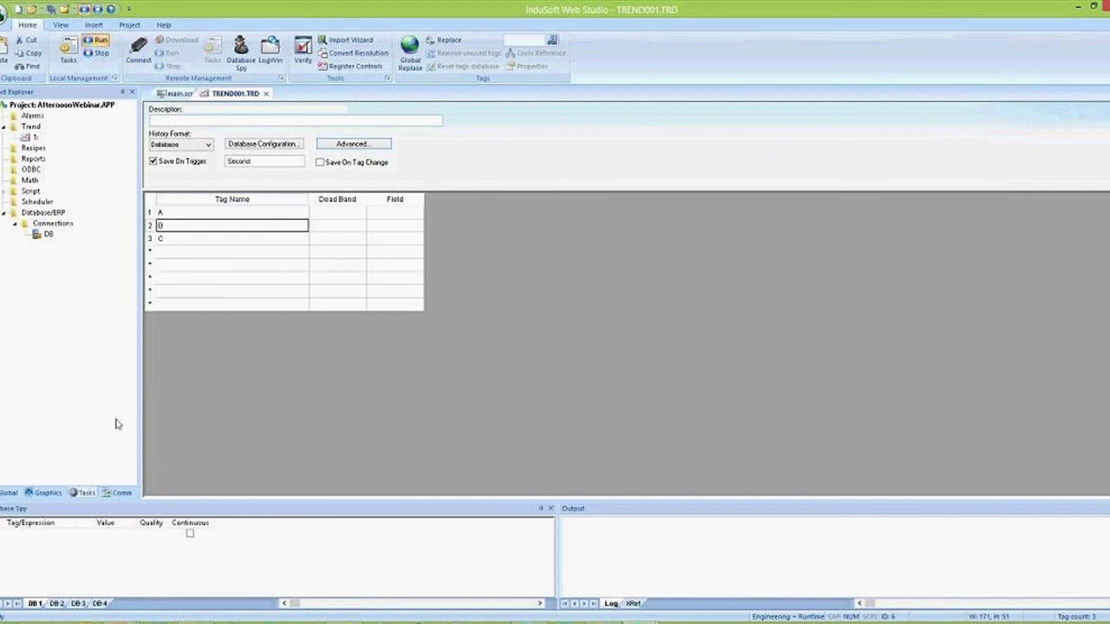
double_click(31, 190)
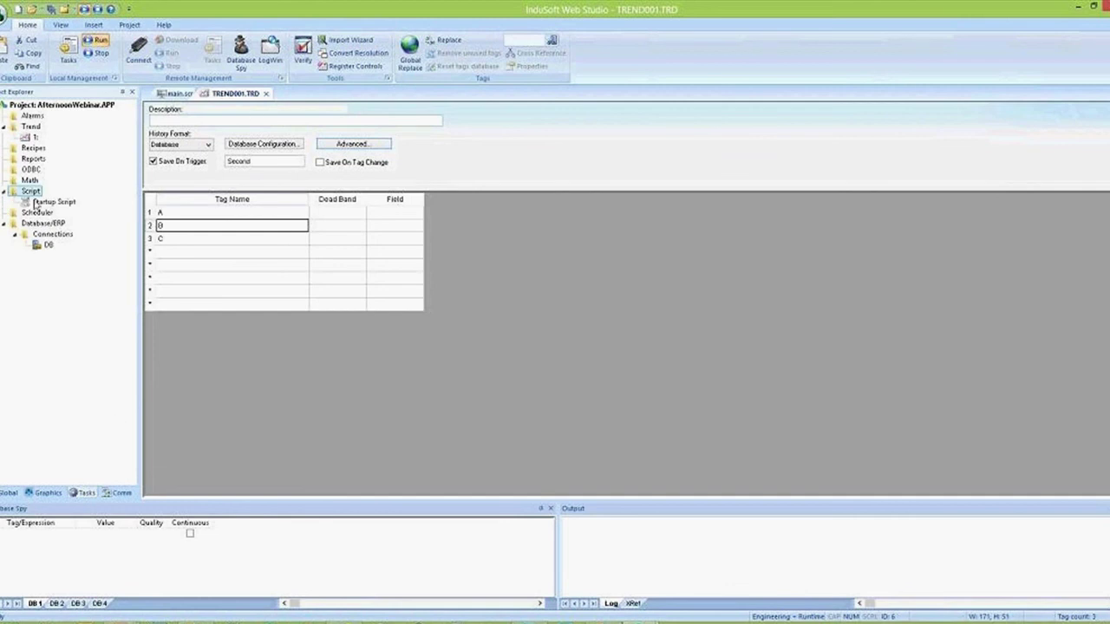
left_click(61, 201)
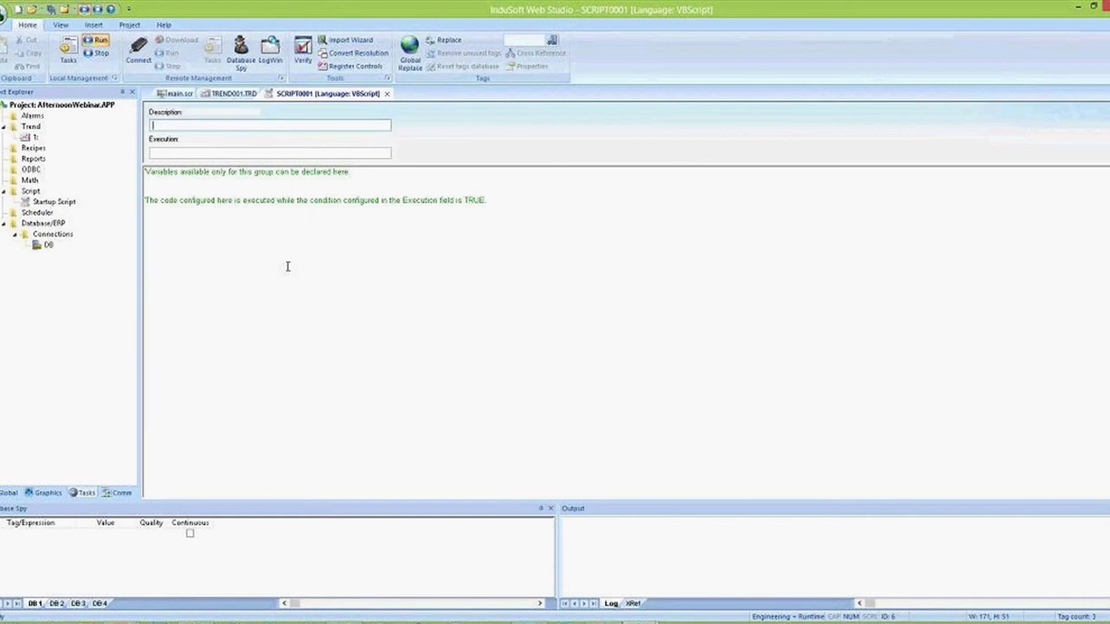
Step: Type a test Dim declaration, delete it, and show the Global items
type("Dim ab")
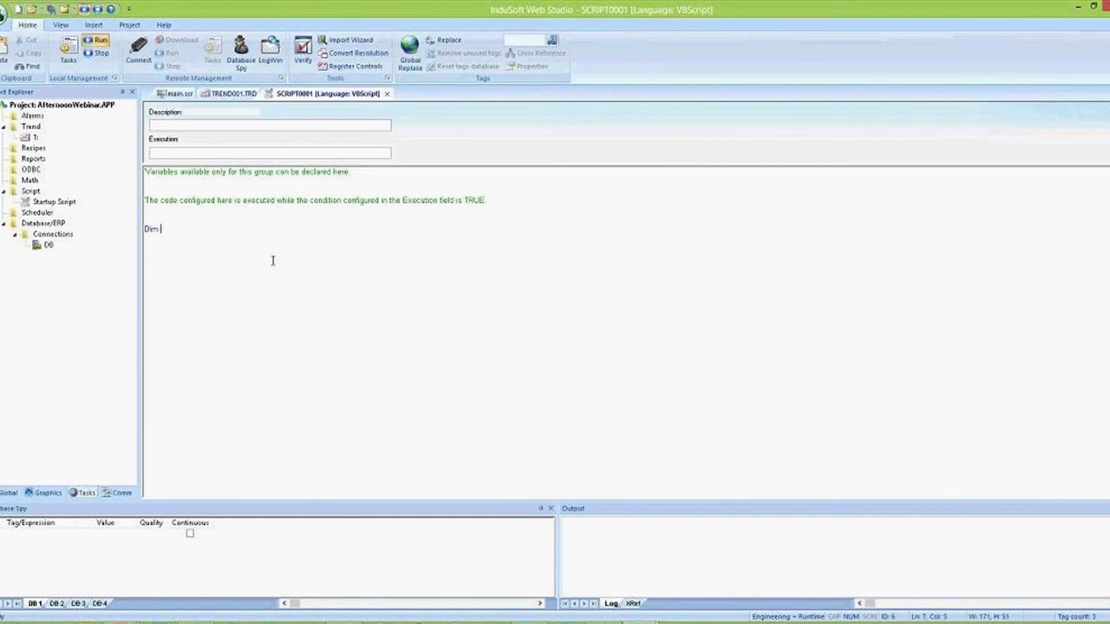
key("BackSpace")
key("BackSpace")
type("abc 10)20,3,45")
key("shift+Home")
key("BackSpace")
left_click(9, 493)
Step: Inspect integer tags A, B and C in the Project Tags datasheet, then go back to TREND001
double_click(30, 115)
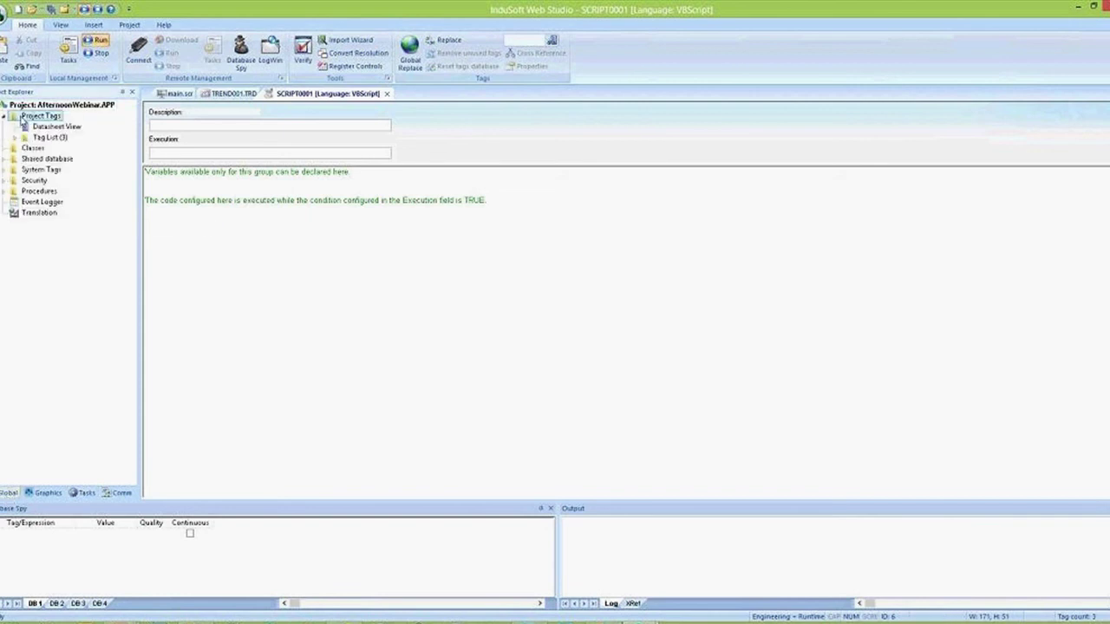
double_click(56, 127)
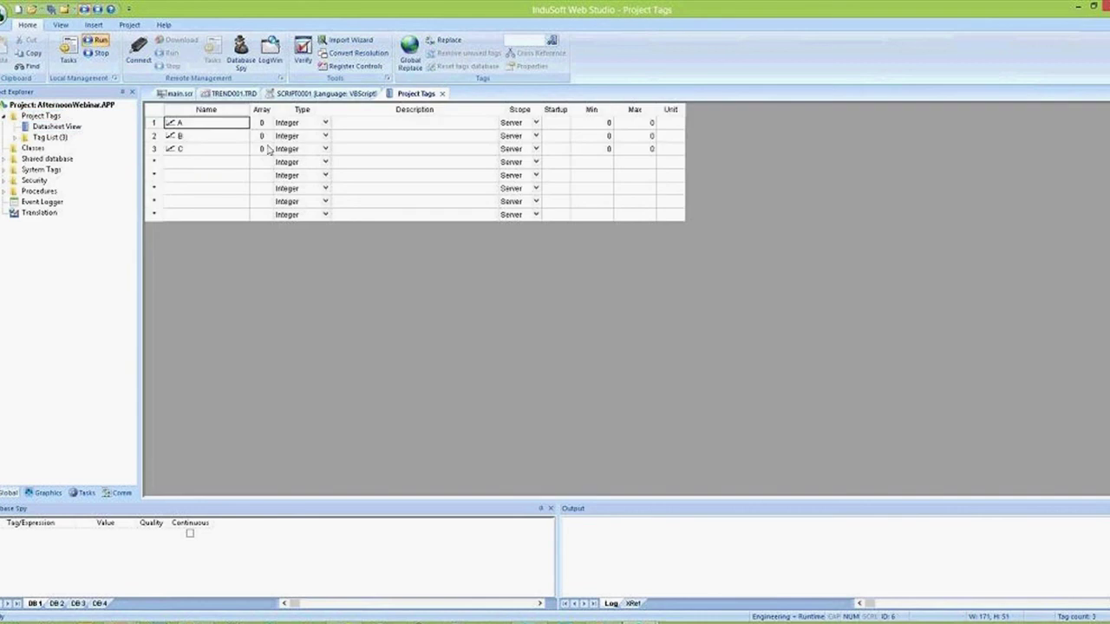
left_click(261, 124)
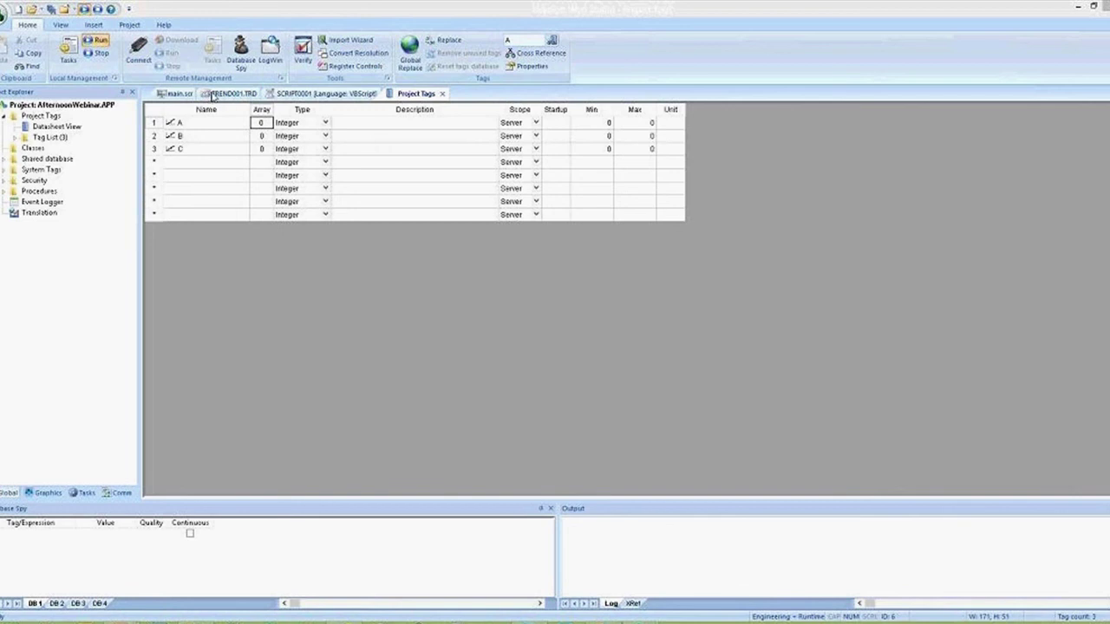
left_click(227, 93)
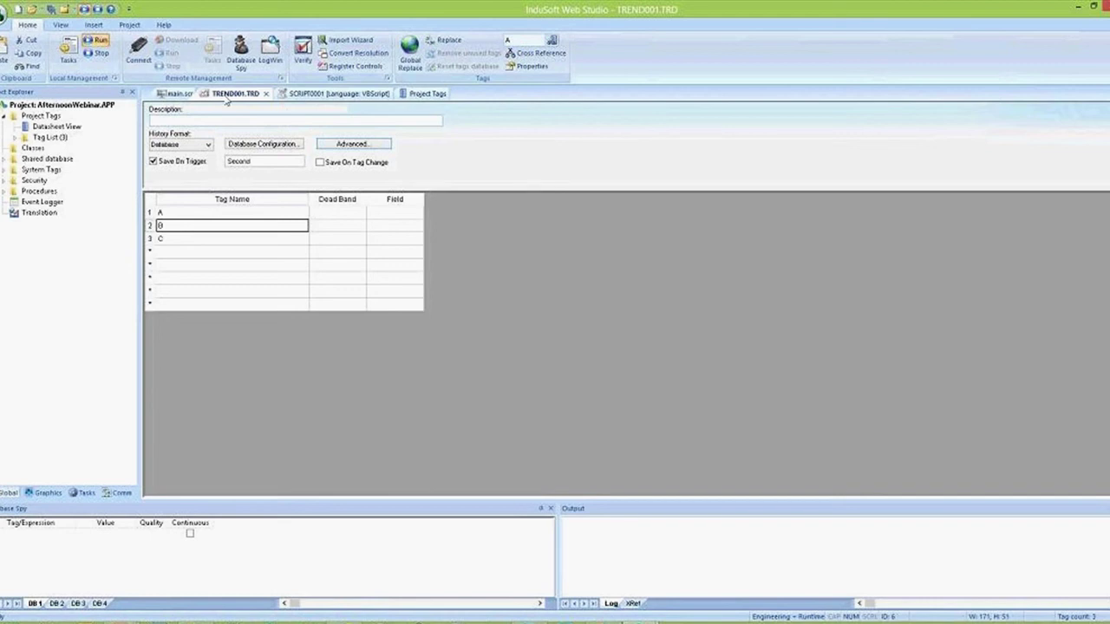
Step: On main.scr, set the trend control's background to No Fill and move it slightly down
left_click(178, 93)
double_click(441, 253)
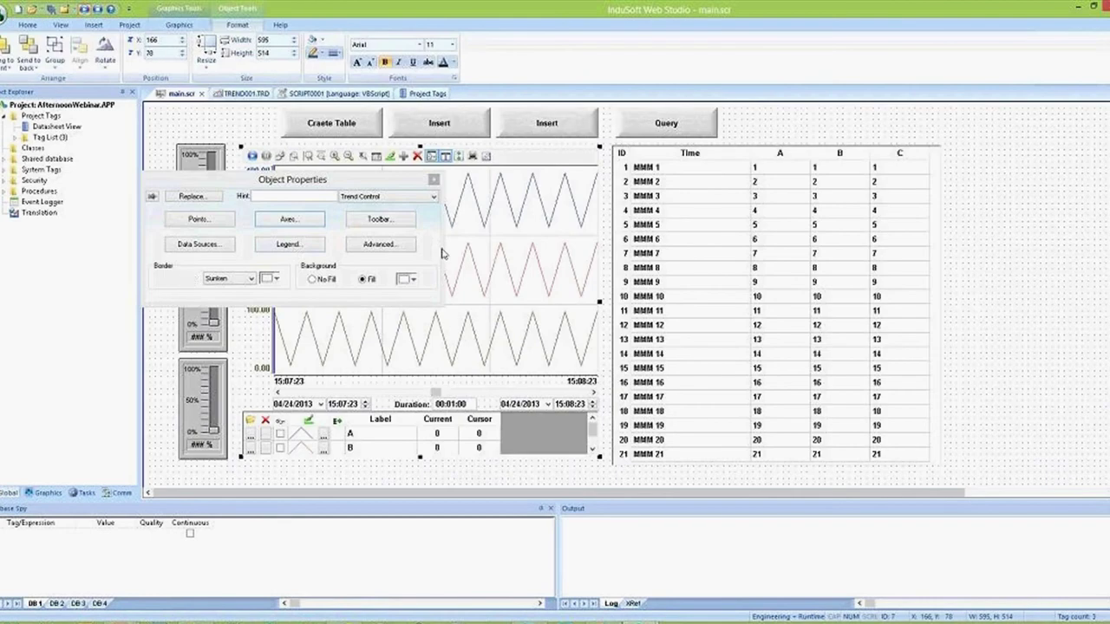
left_click(313, 281)
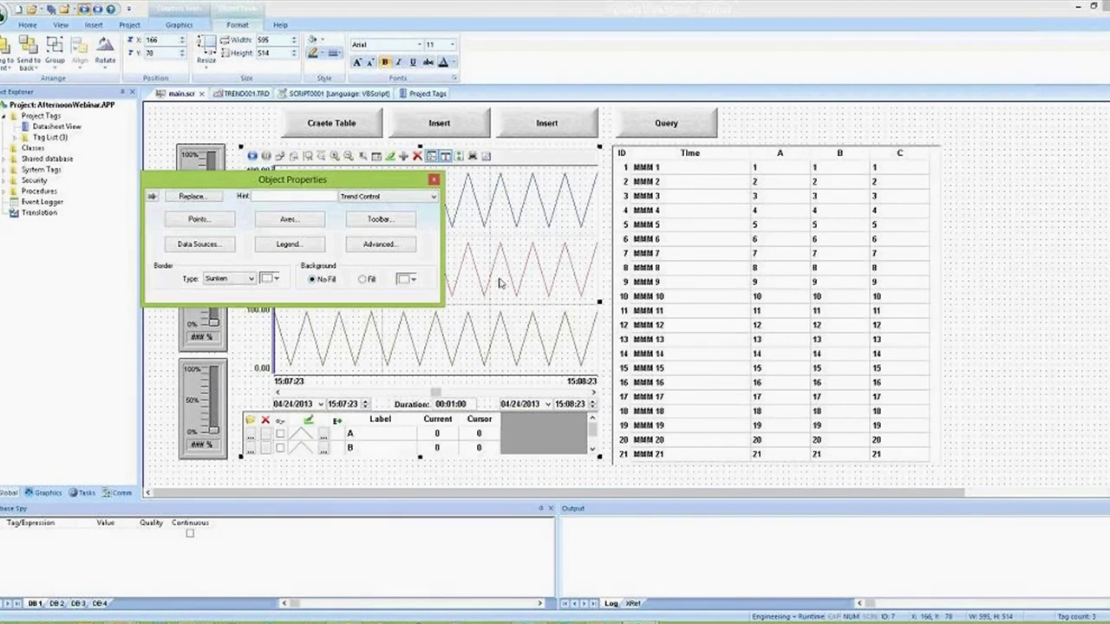
left_click_drag(511, 284, 508, 304)
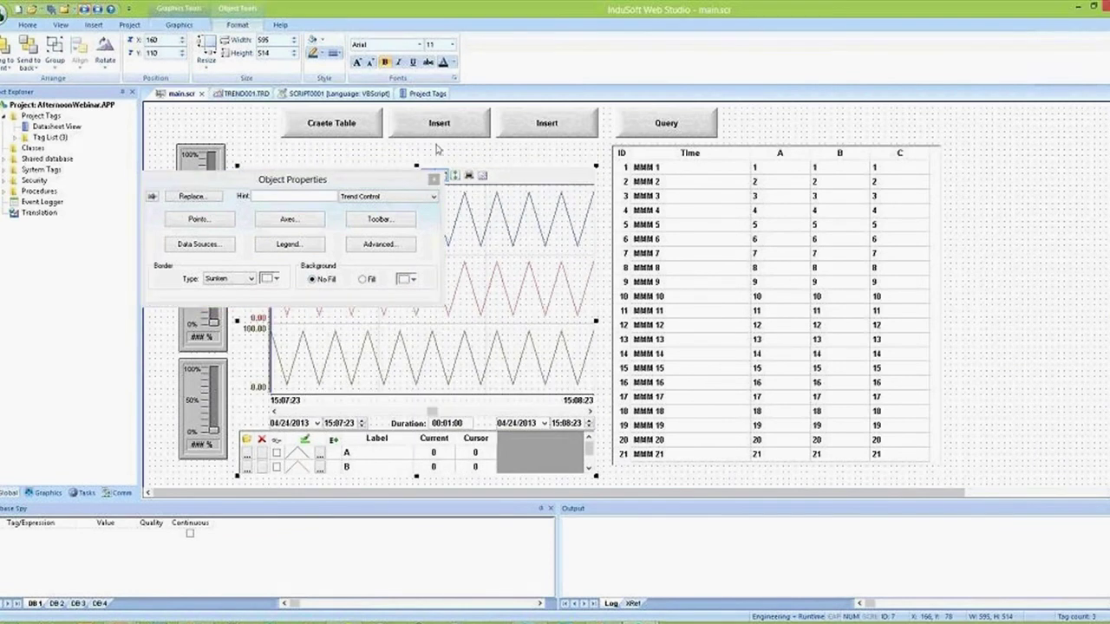
Step: Draw an ellipse over the trend and launch the project in runtime
left_click(178, 24)
left_click(360, 66)
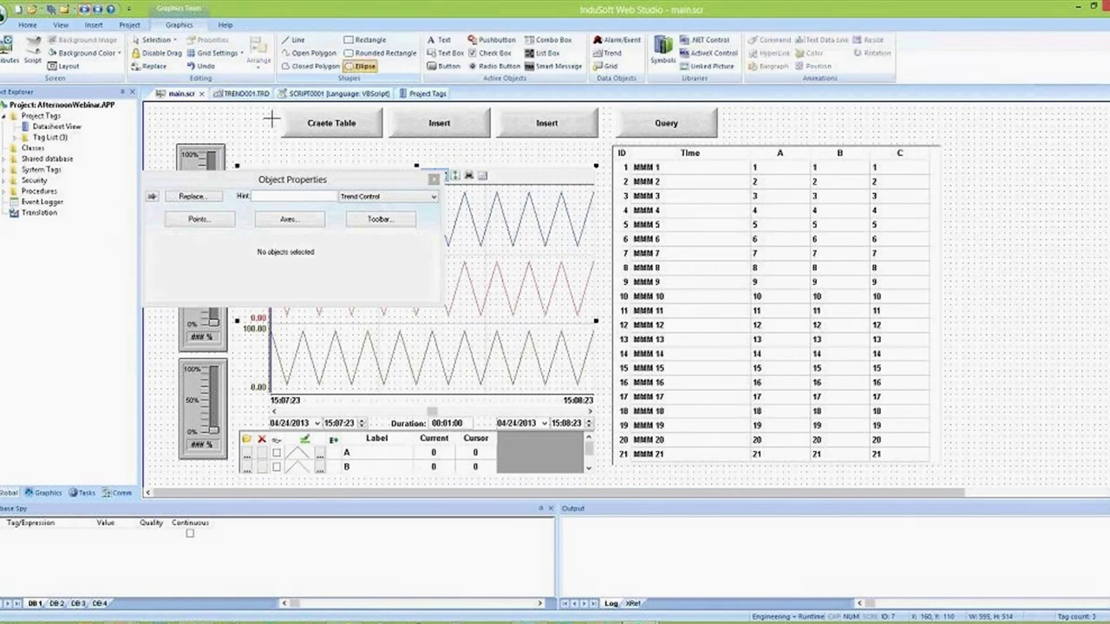
mouse_move(250, 124)
left_mouse_down()
mouse_move(330, 170)
mouse_move(359, 272)
left_mouse_up()
left_click(52, 11)
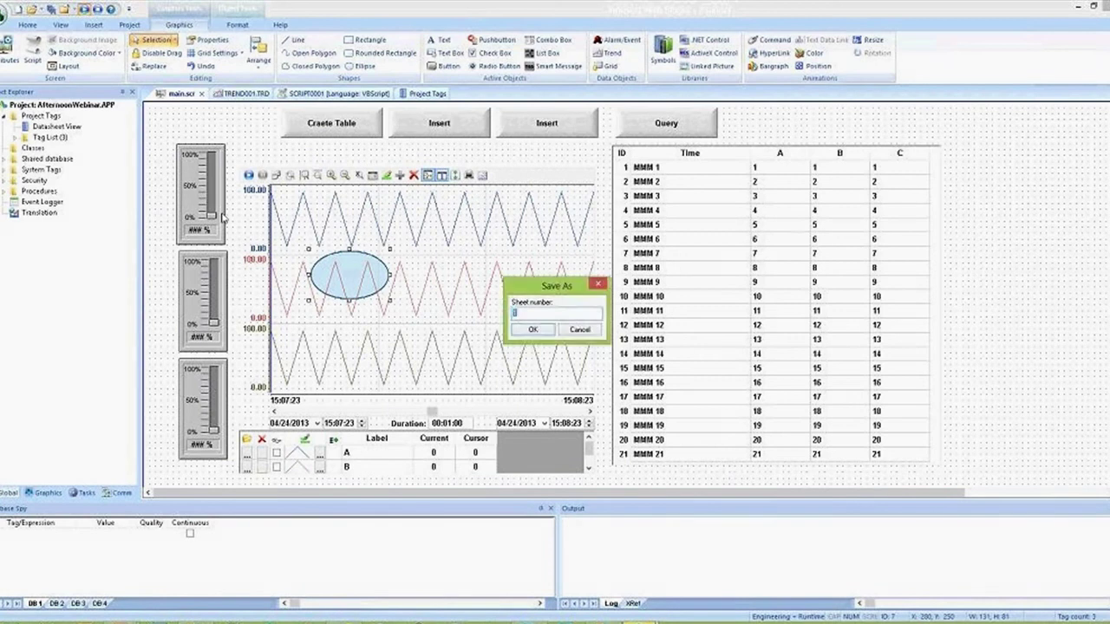
key("alt+Tab")
key("Return")
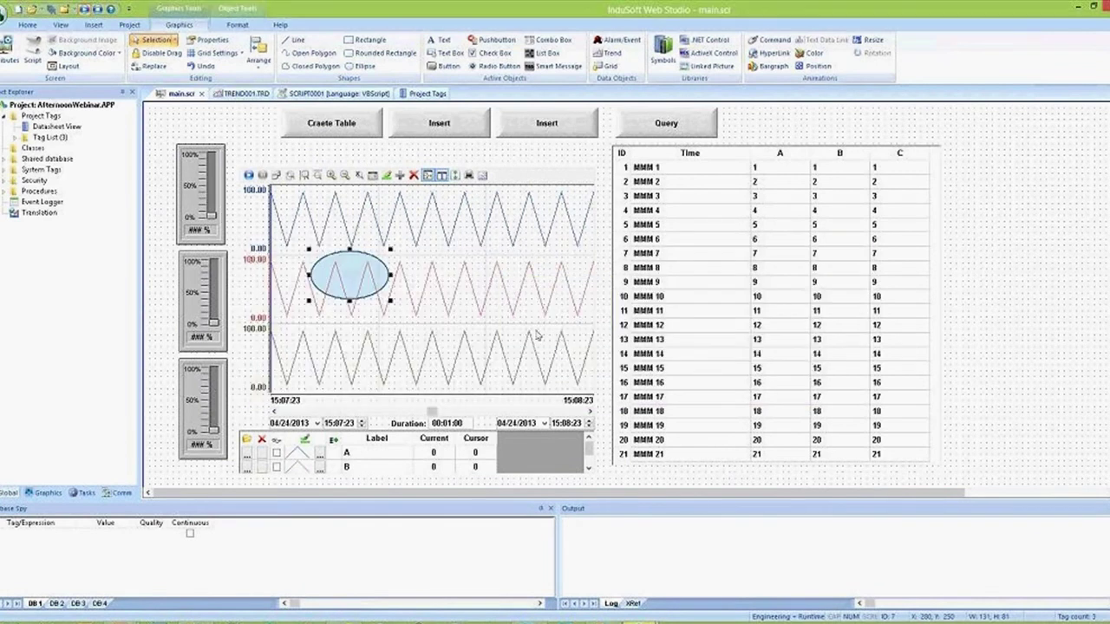
Step: In the runtime window, set slider A to 75 %, B to 13 %, and adjust C
key("alt+Tab")
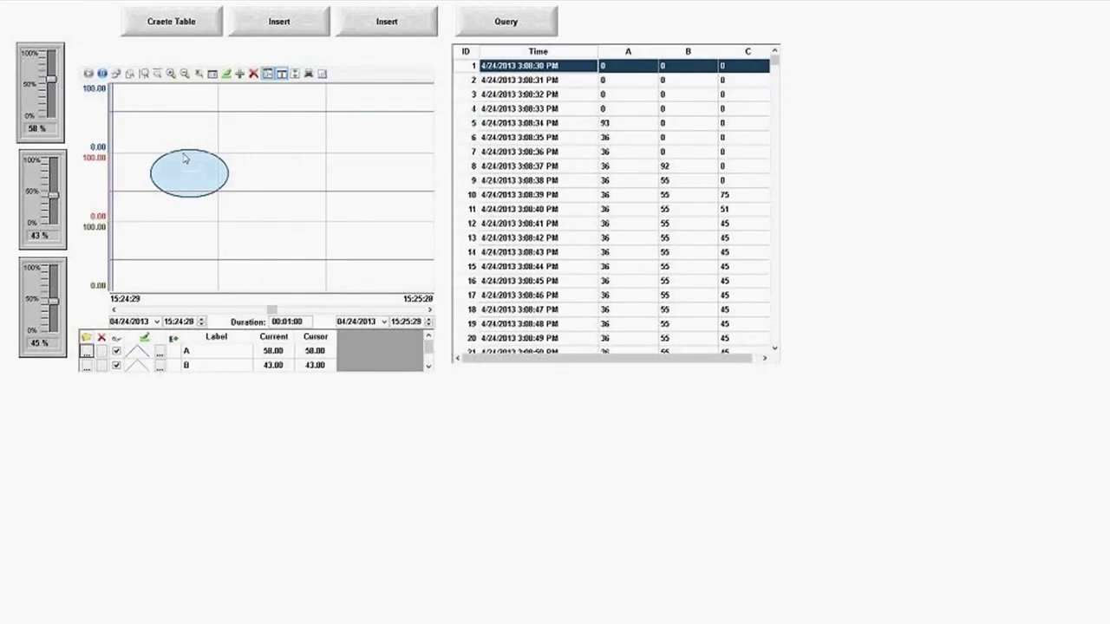
left_click_drag(51, 80, 51, 69)
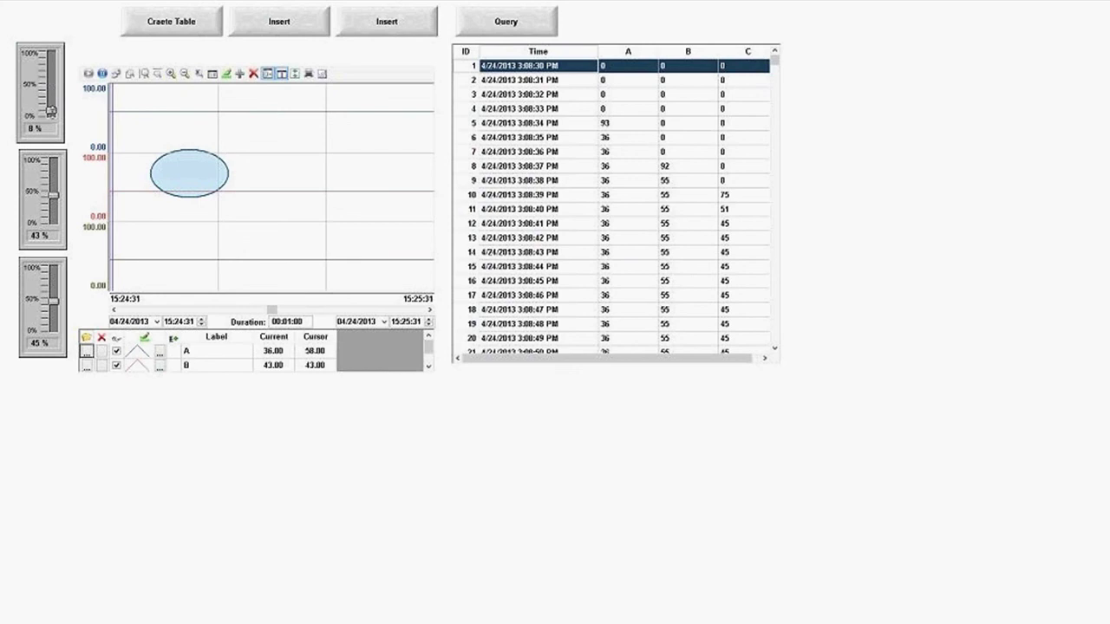
mouse_move(55, 195)
left_mouse_down()
mouse_move(54, 174)
mouse_move(55, 214)
left_mouse_up()
mouse_move(55, 300)
left_mouse_down()
mouse_move(54, 272)
mouse_move(61, 305)
left_mouse_up()
Step: Back in the project editor, draw a new ellipse to the right of the Query button
key("alt+Tab")
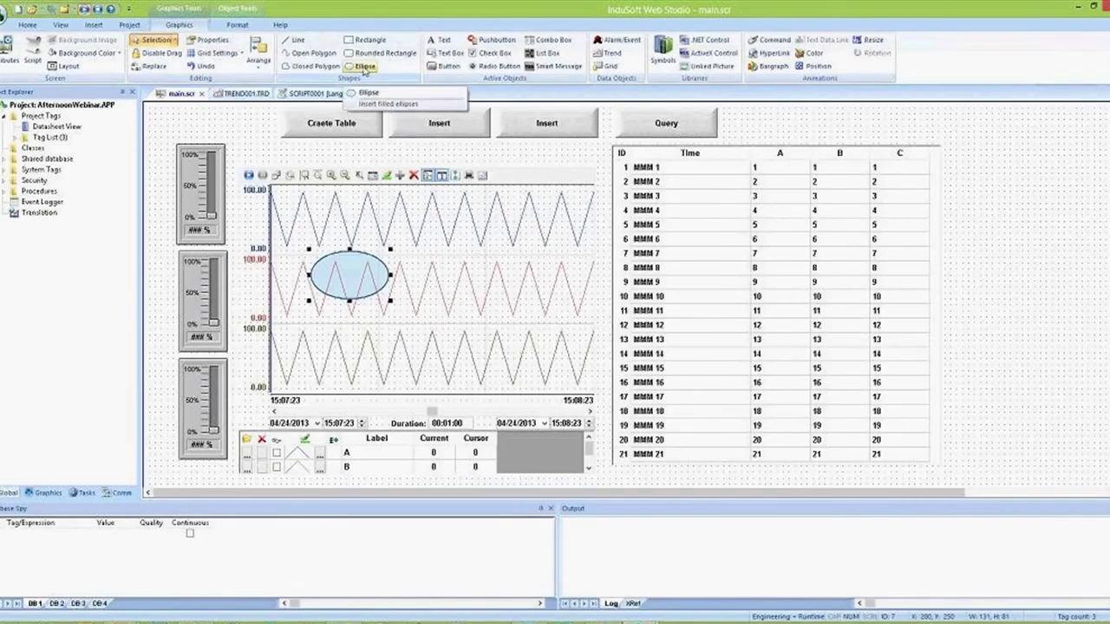
left_click(360, 66)
left_click_drag(764, 106, 857, 139)
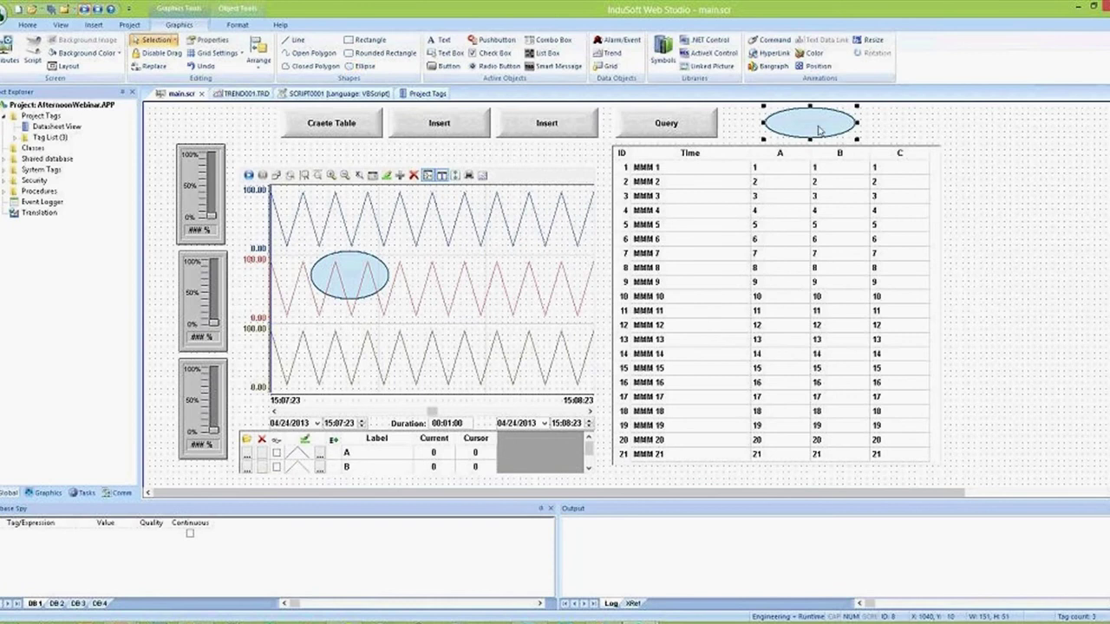
Step: Add a Position animation to the ellipse with show condition 'A'
double_click(818, 128)
left_click(179, 24)
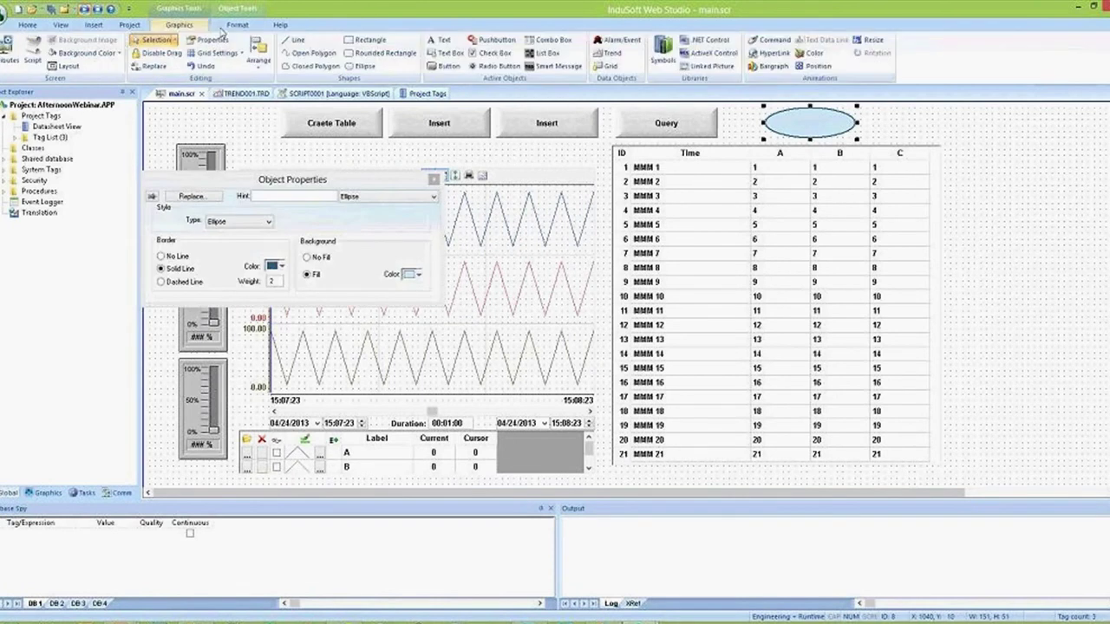
left_click(822, 67)
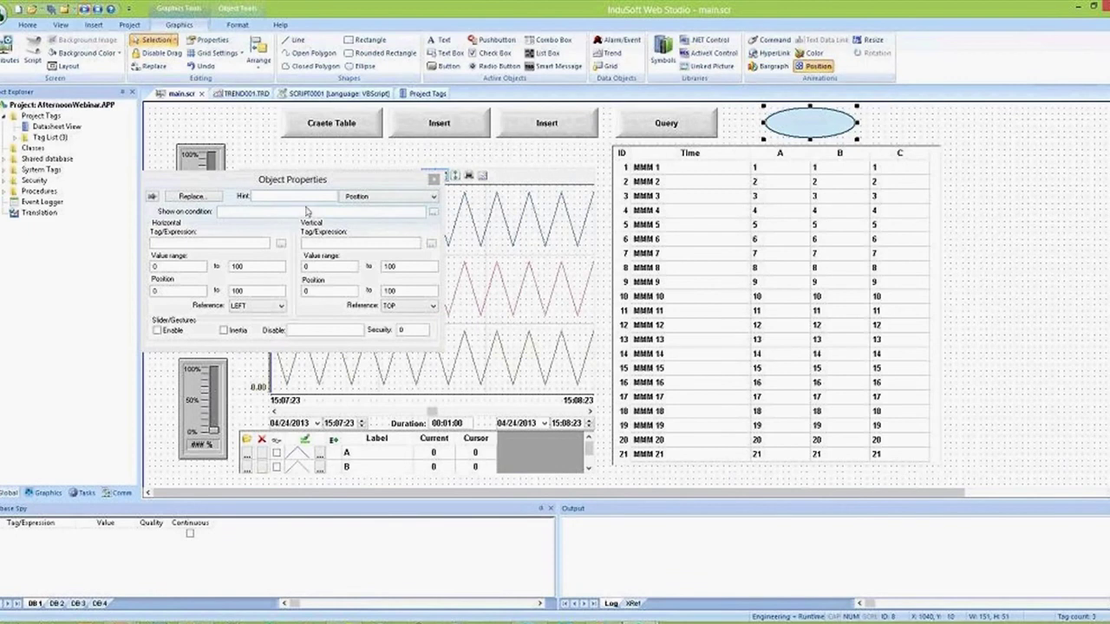
left_click(279, 212)
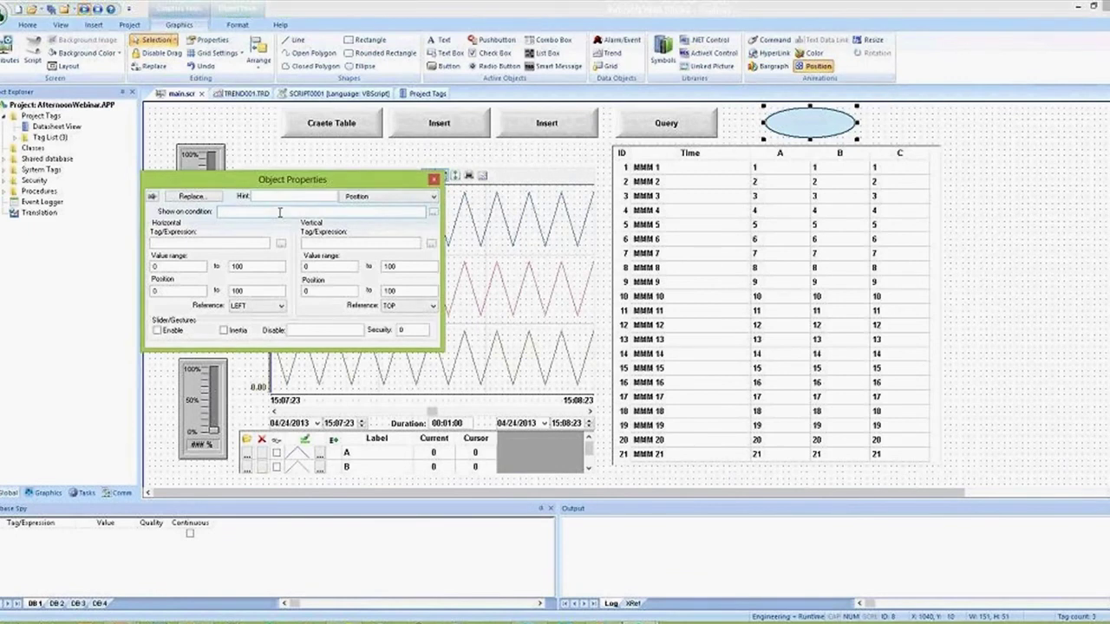
type("t")
key("BackSpace")
type("A")
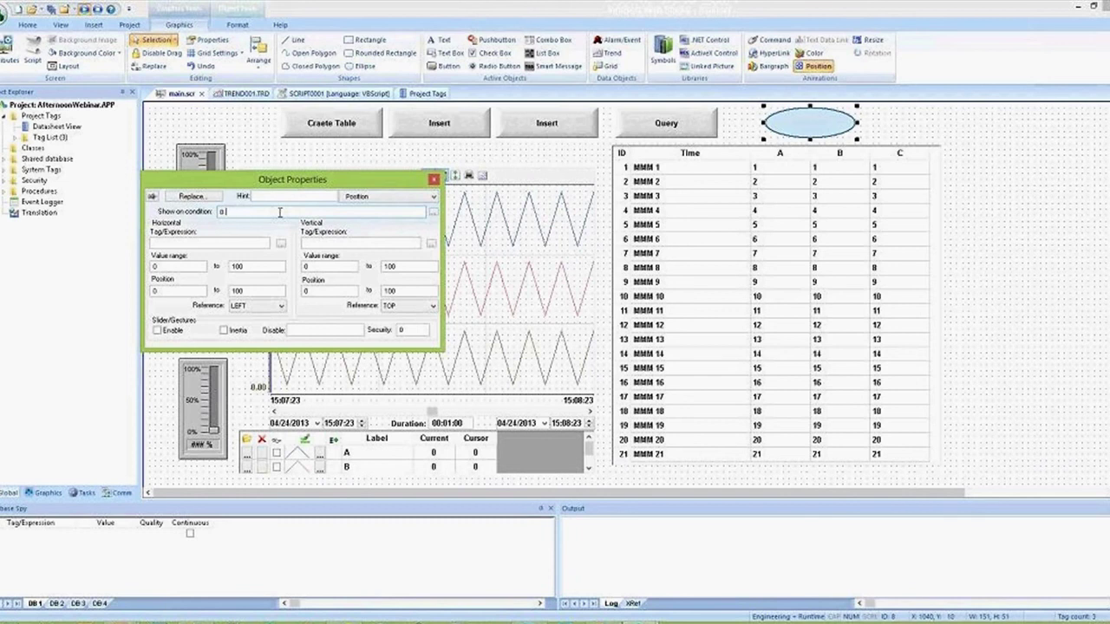
Step: Delete the ellipse's 0.8 show-on condition and close its Object Properties
type(".5")
double_click(221, 211)
key("Delete")
left_click(924, 201)
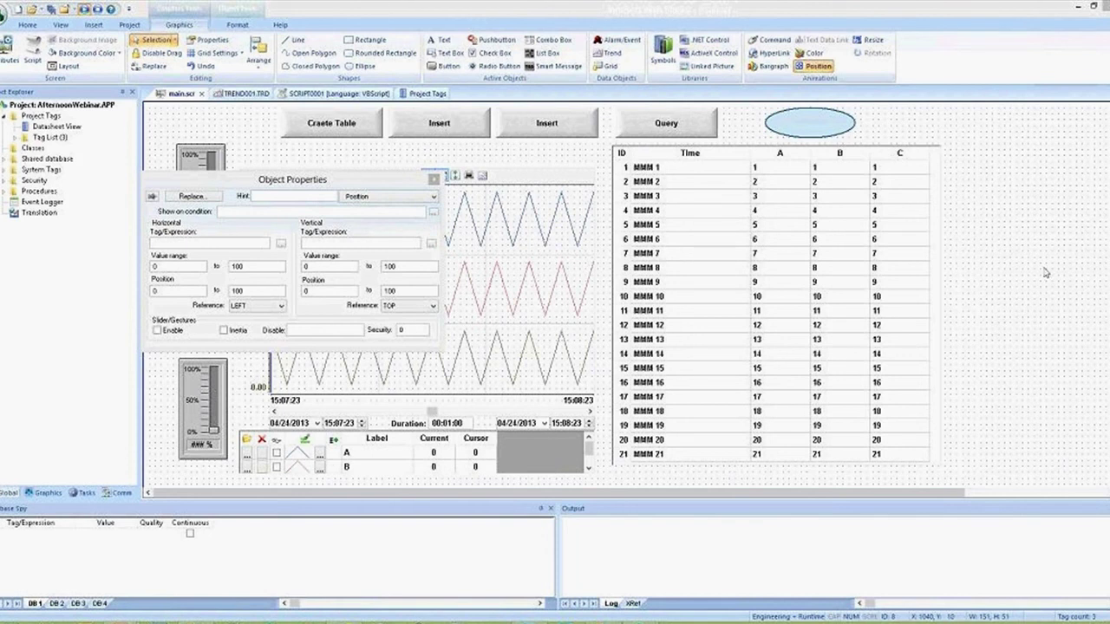
left_click(958, 323)
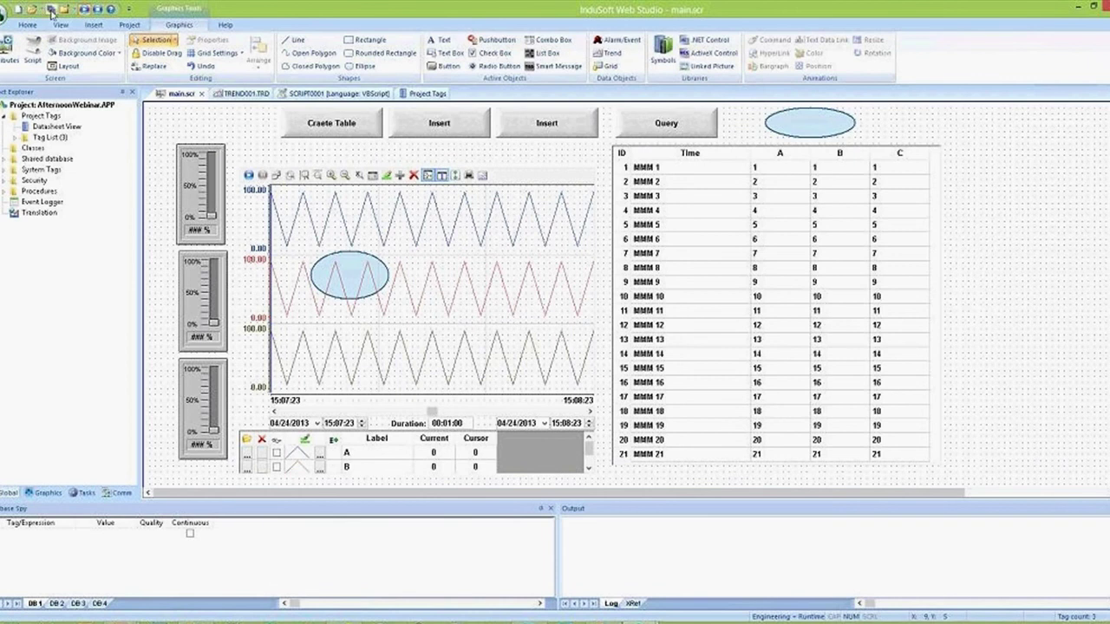
Step: Close main.scr and insert a new blank screen, Screen5, from the Graphics tab
left_click(201, 94)
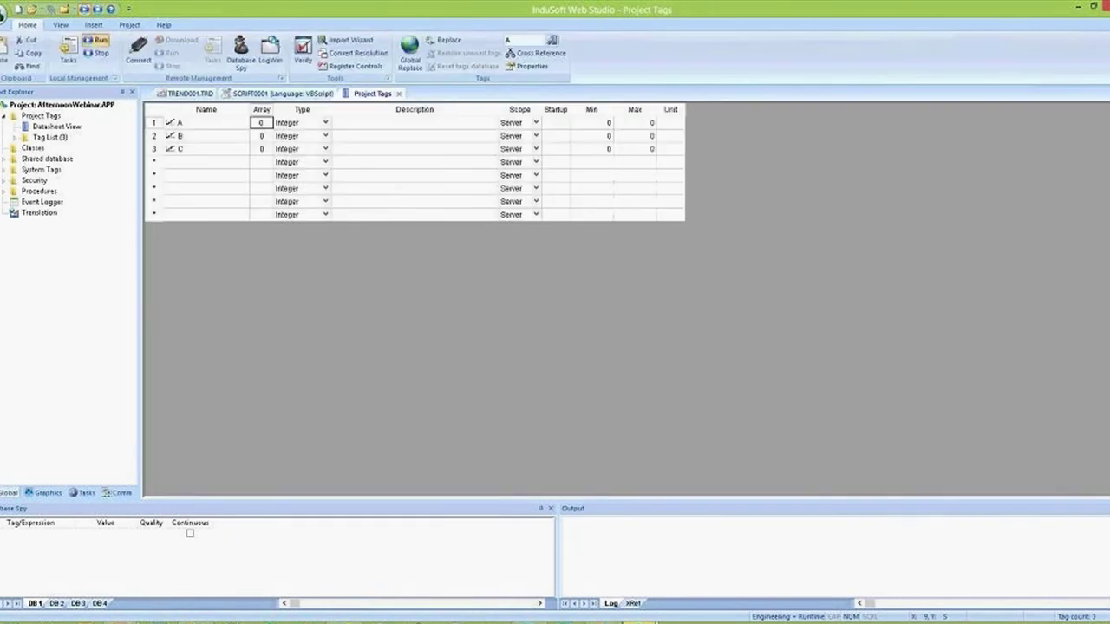
left_click(48, 493)
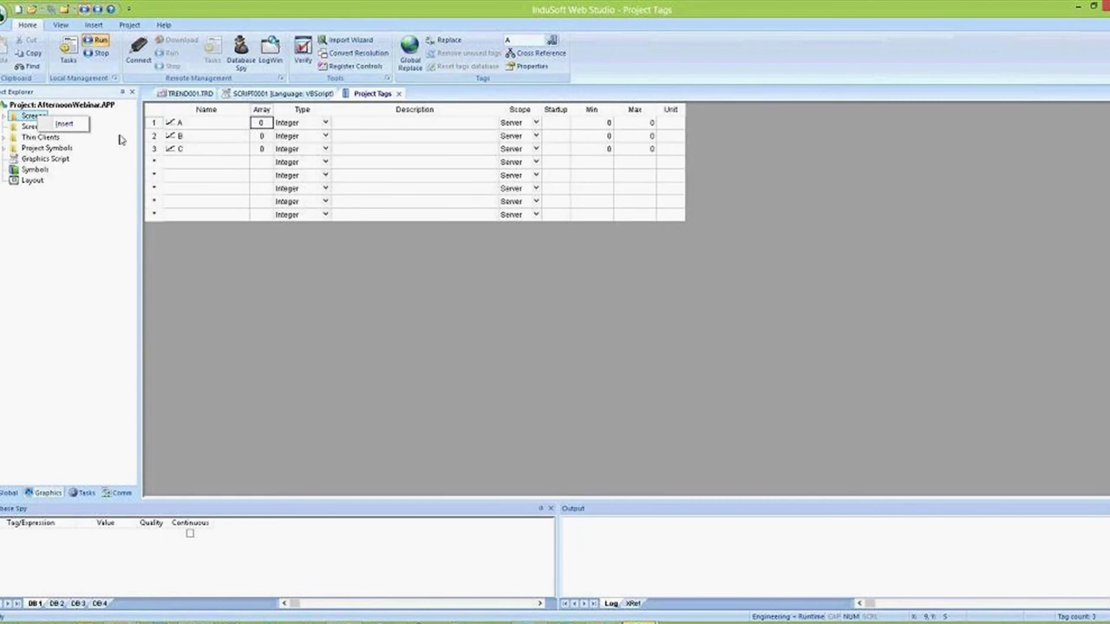
left_click(64, 123)
left_click(636, 431)
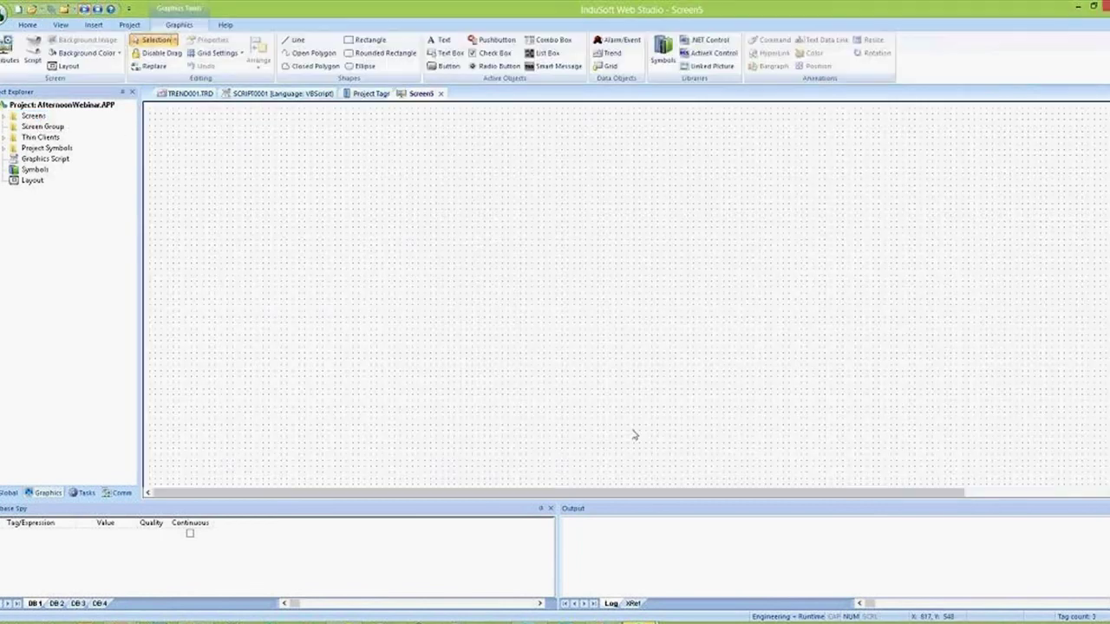
Step: Place a Microsoft Web Browser ActiveX control on Screen5
left_click(715, 55)
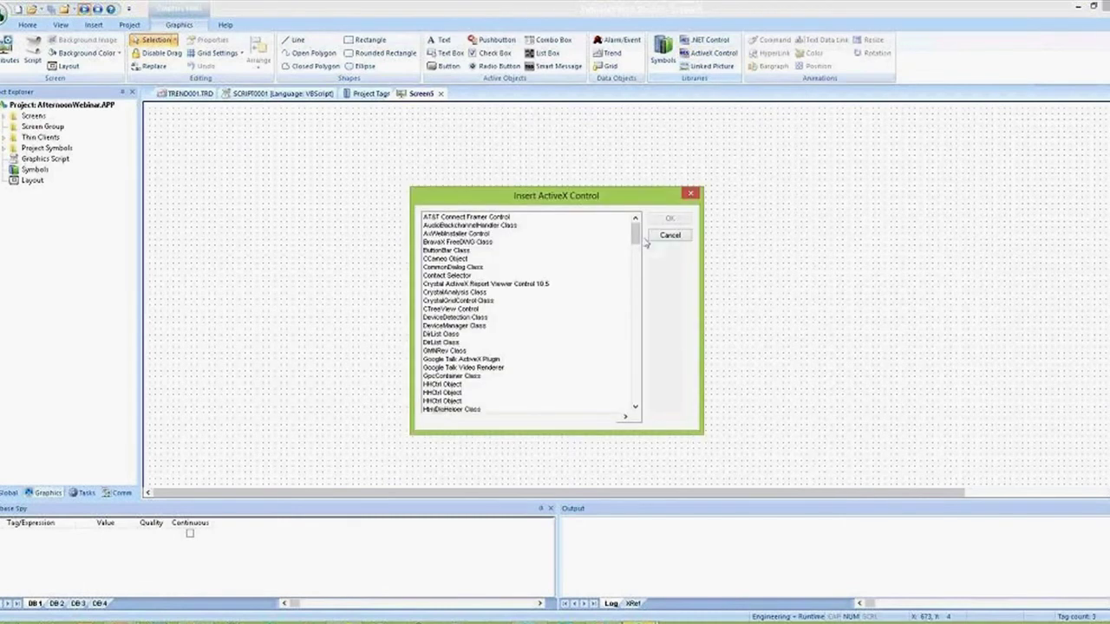
left_click_drag(635, 232, 639, 392)
left_click_drag(622, 307, 633, 347)
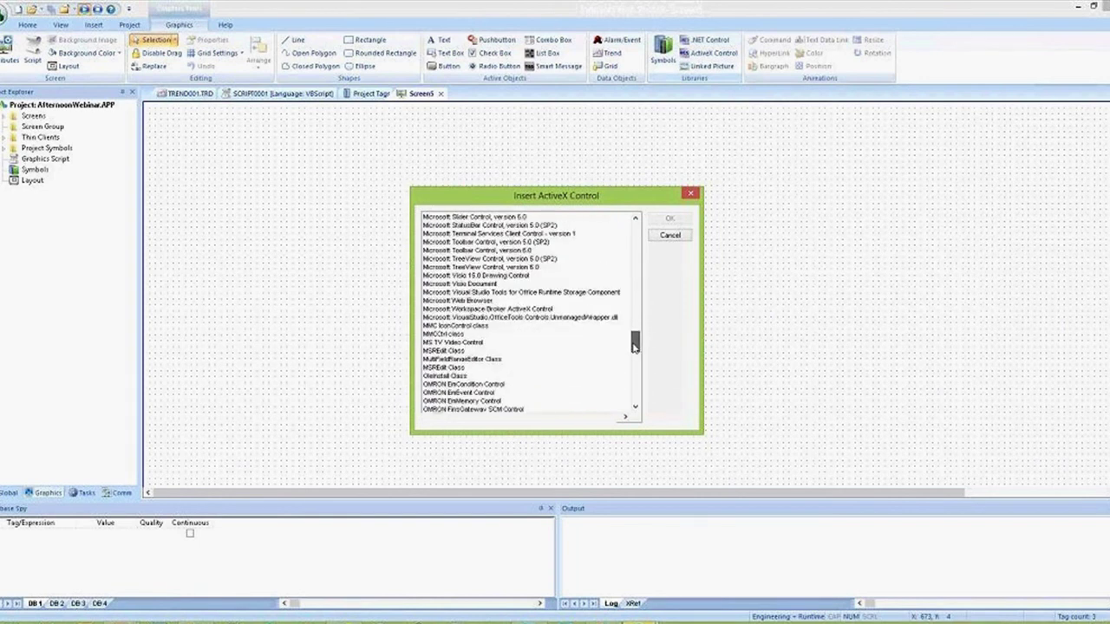
double_click(449, 307)
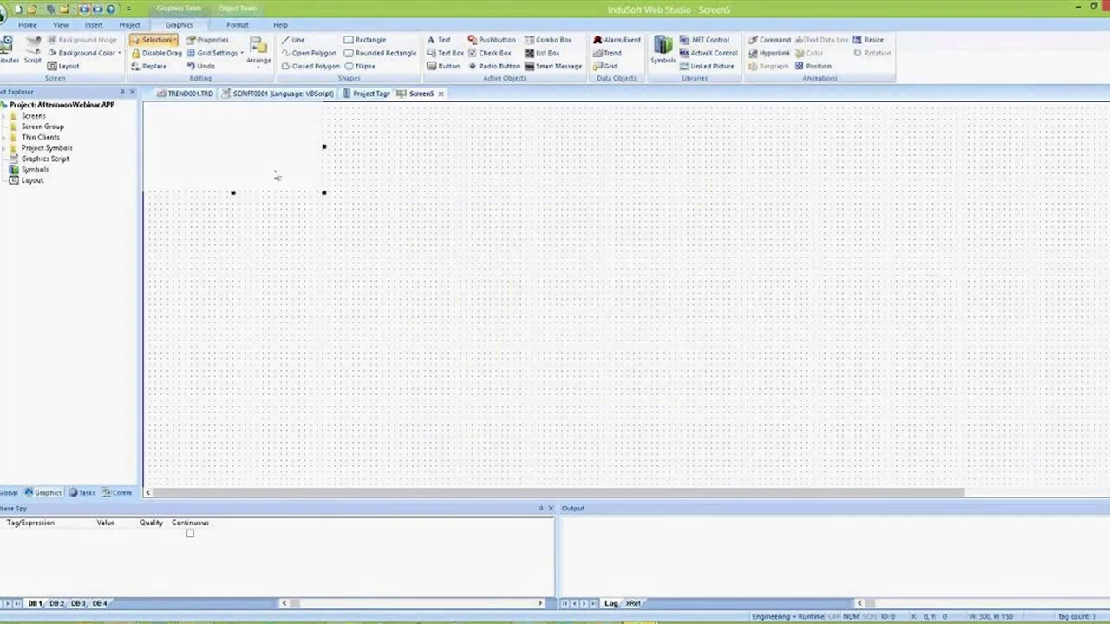
left_click_drag(275, 173, 316, 227)
Step: Give Screen5 a new background fill colour
double_click(315, 224)
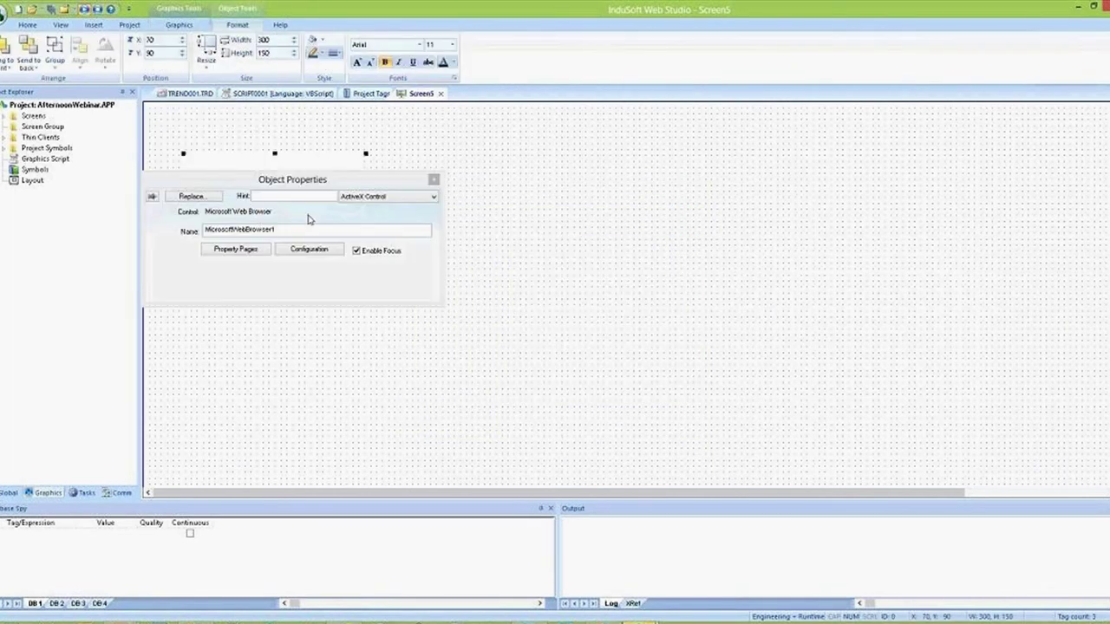
left_click(518, 238)
right_click(515, 237)
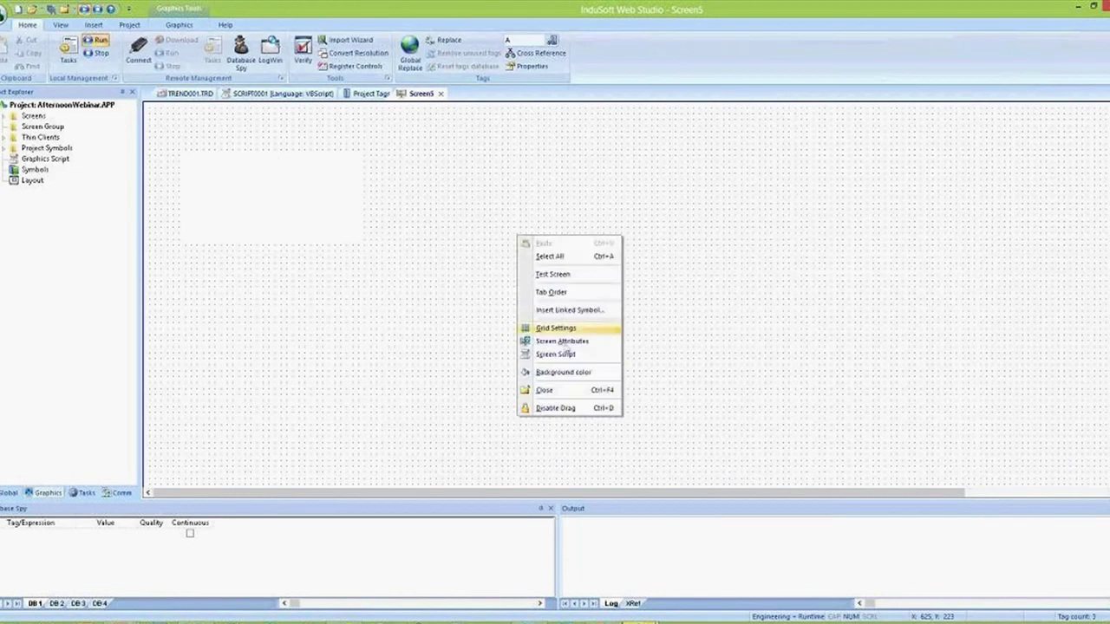
left_click(563, 377)
left_click(526, 294)
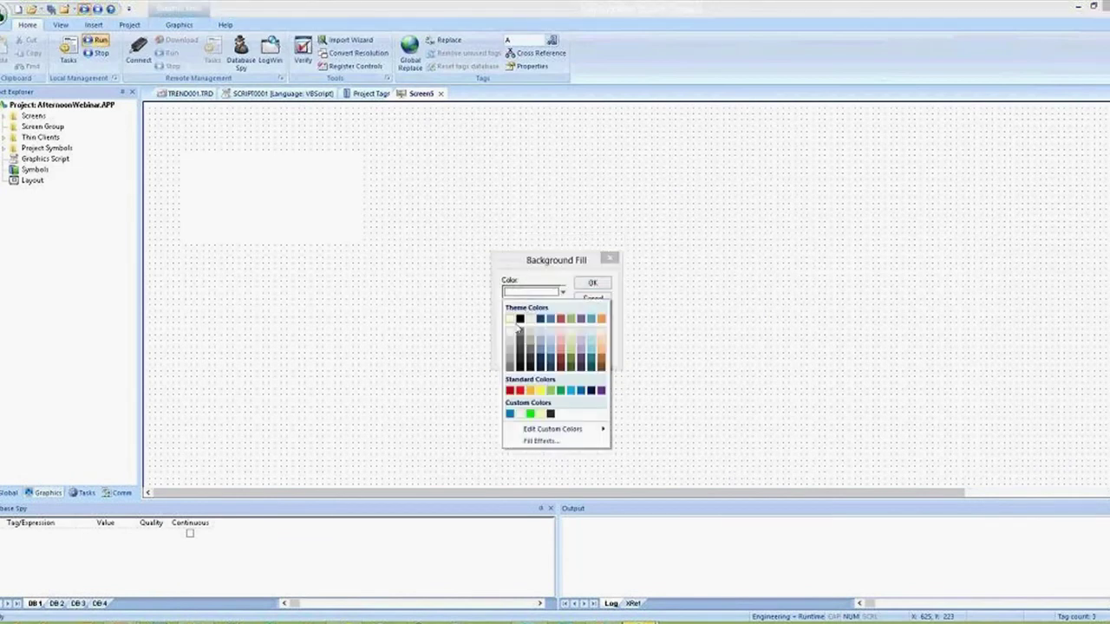
left_click(518, 328)
left_click(589, 283)
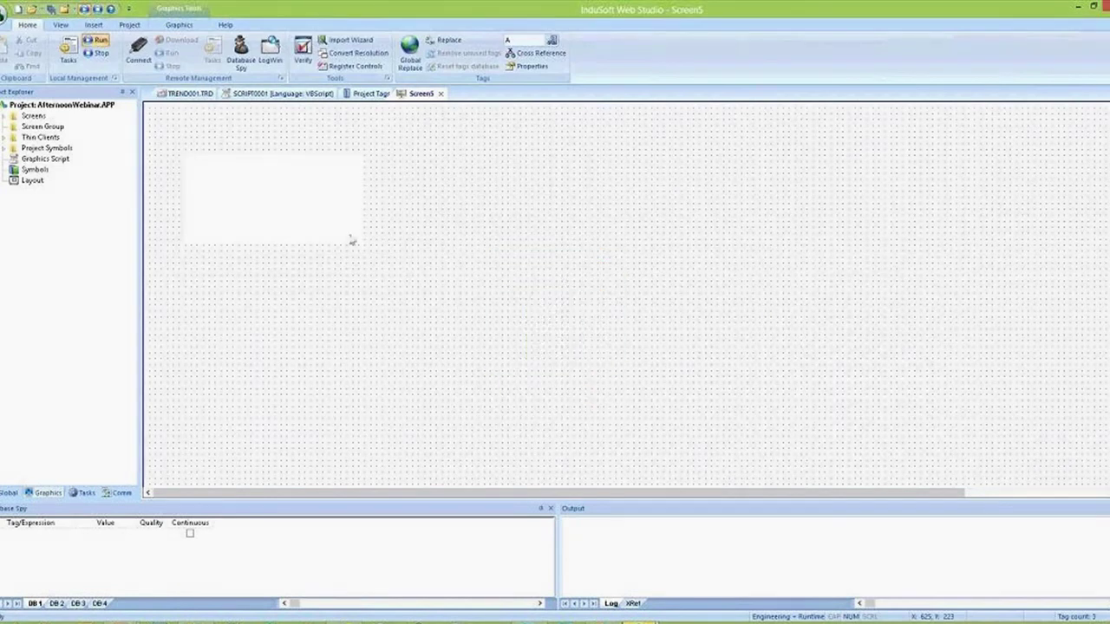
Step: Move the web browser control to 30, 30 and resize it to 741 by 558
left_click_drag(352, 240, 835, 448)
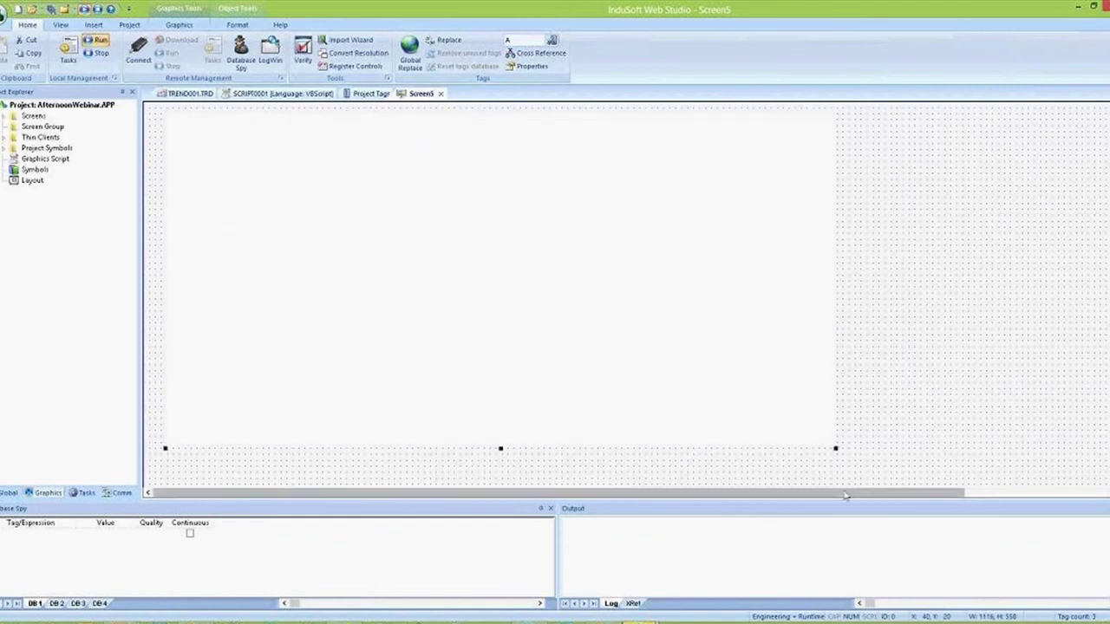
left_click(646, 325)
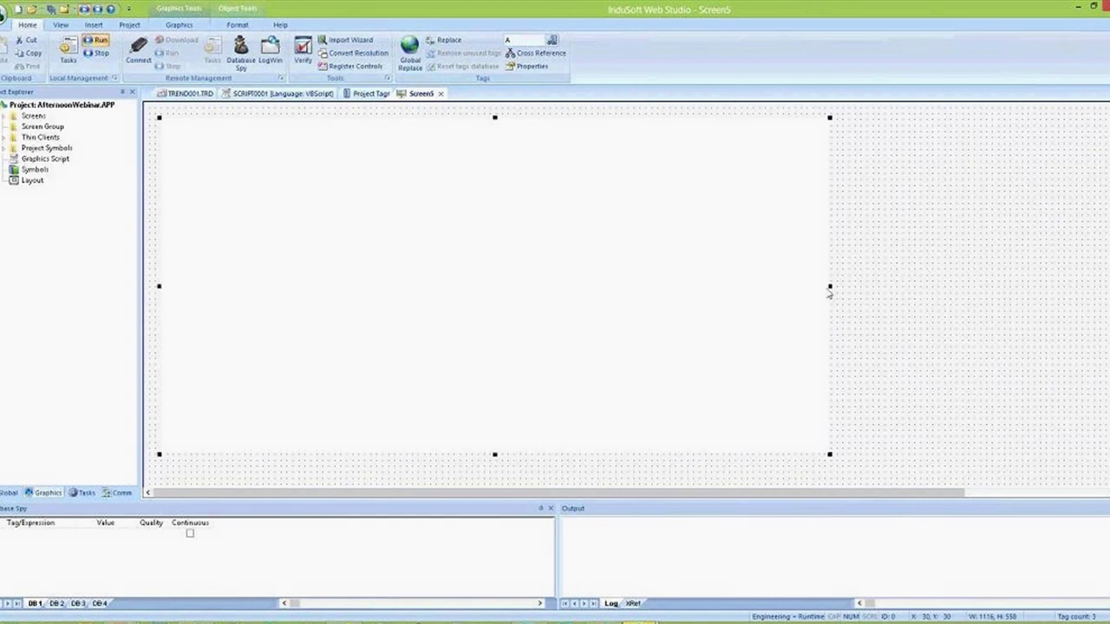
left_click_drag(830, 285, 607, 277)
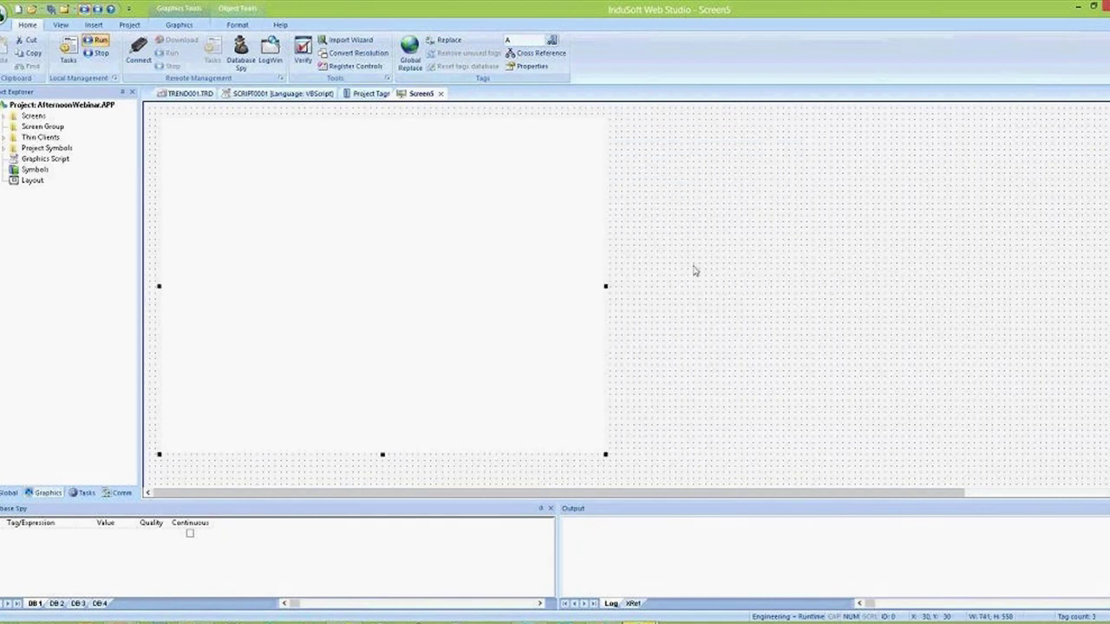
left_click(693, 271)
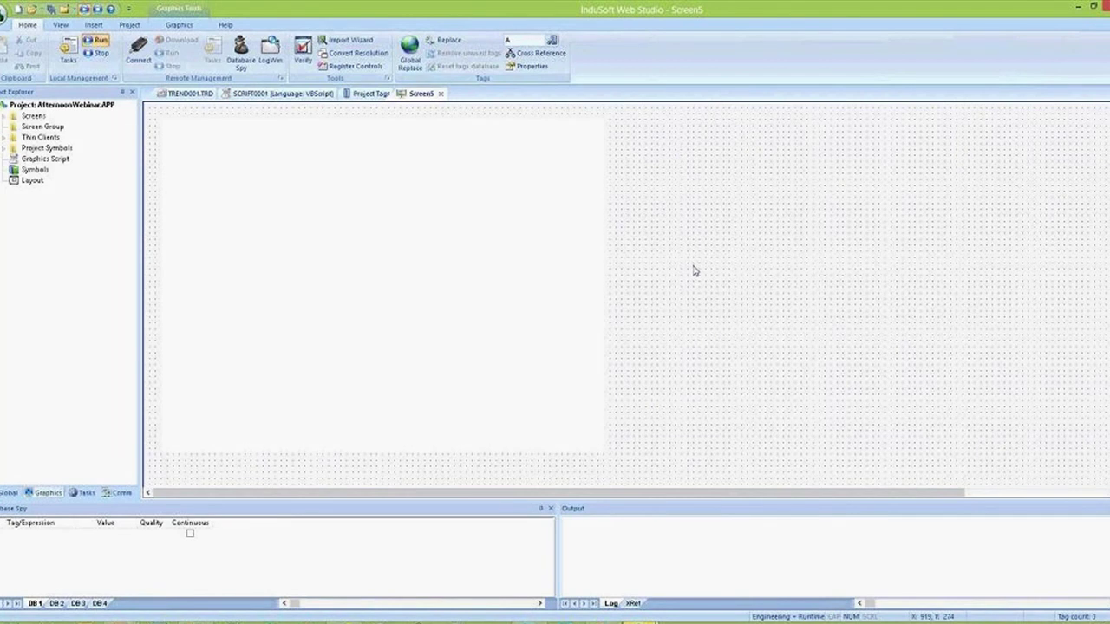
double_click(424, 300)
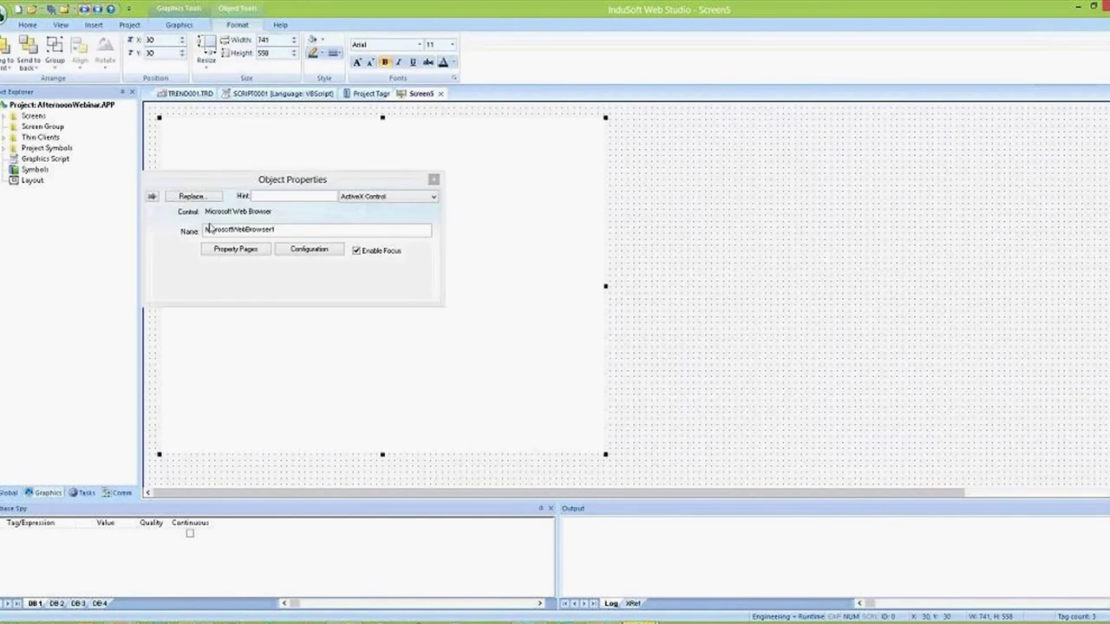
Step: Review the browser control's configuration properties and its GetProperty method
left_click(310, 251)
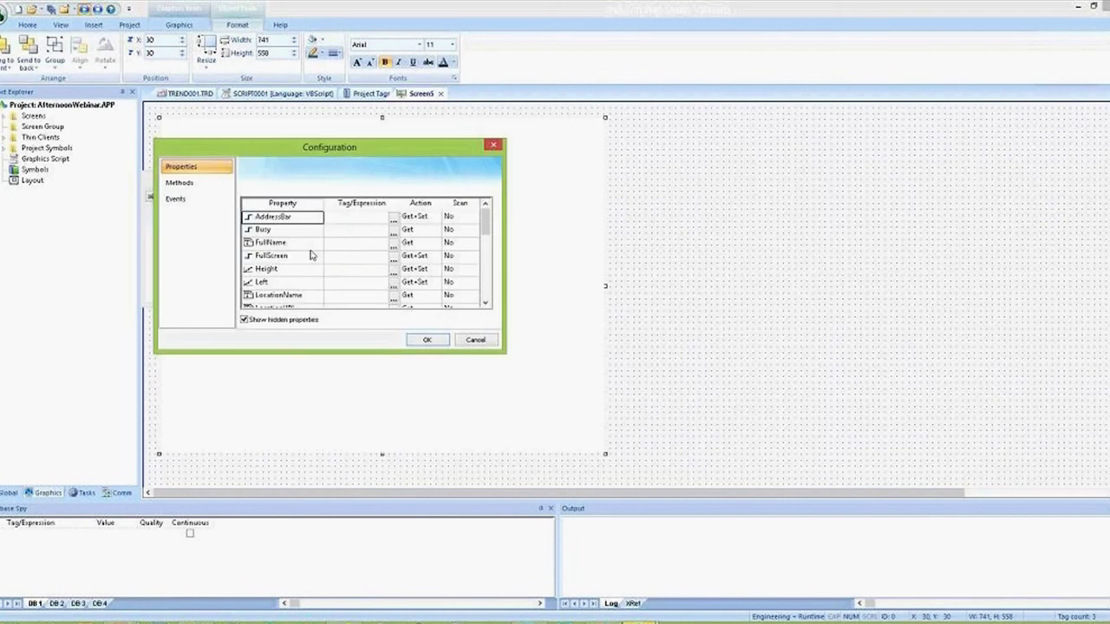
left_click(349, 222)
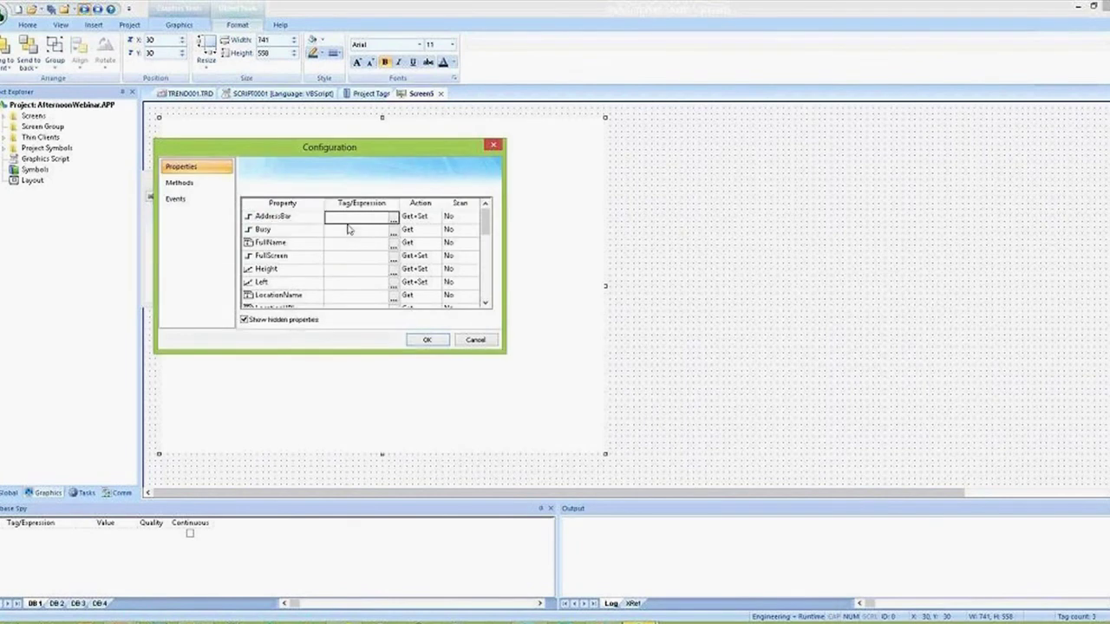
left_click(283, 252)
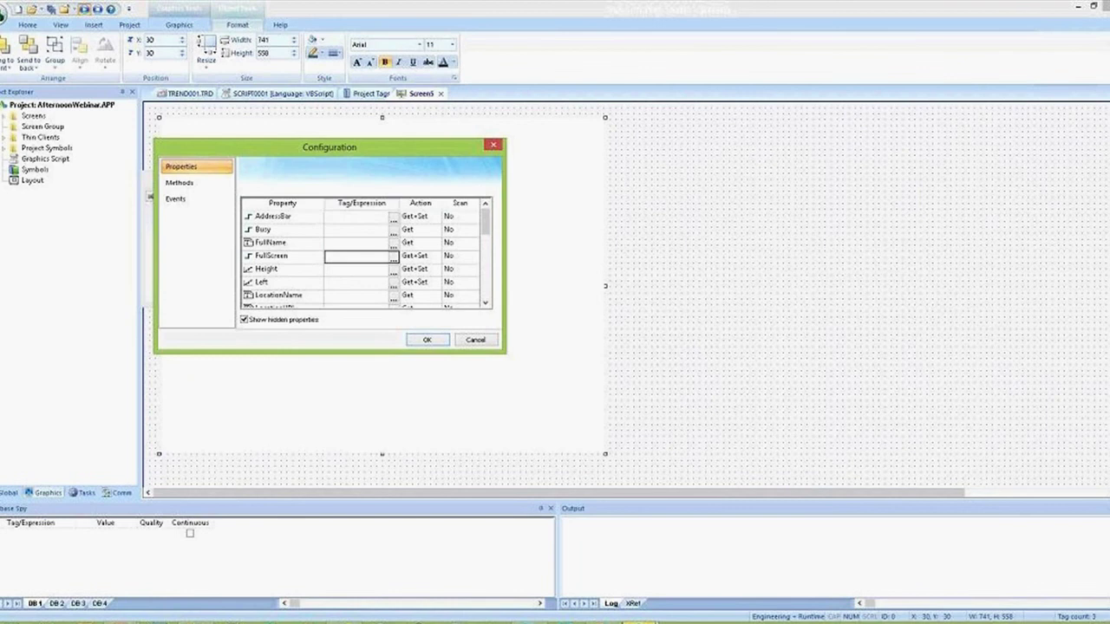
left_click(295, 270)
left_click(286, 282)
left_click(305, 299)
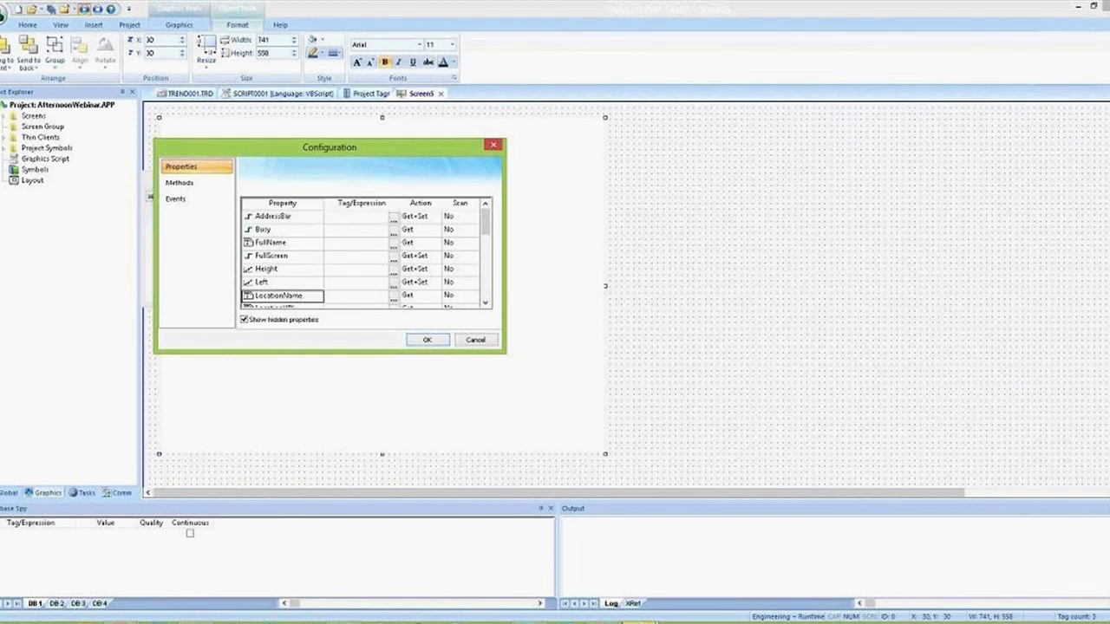
left_click(187, 186)
left_click(410, 248)
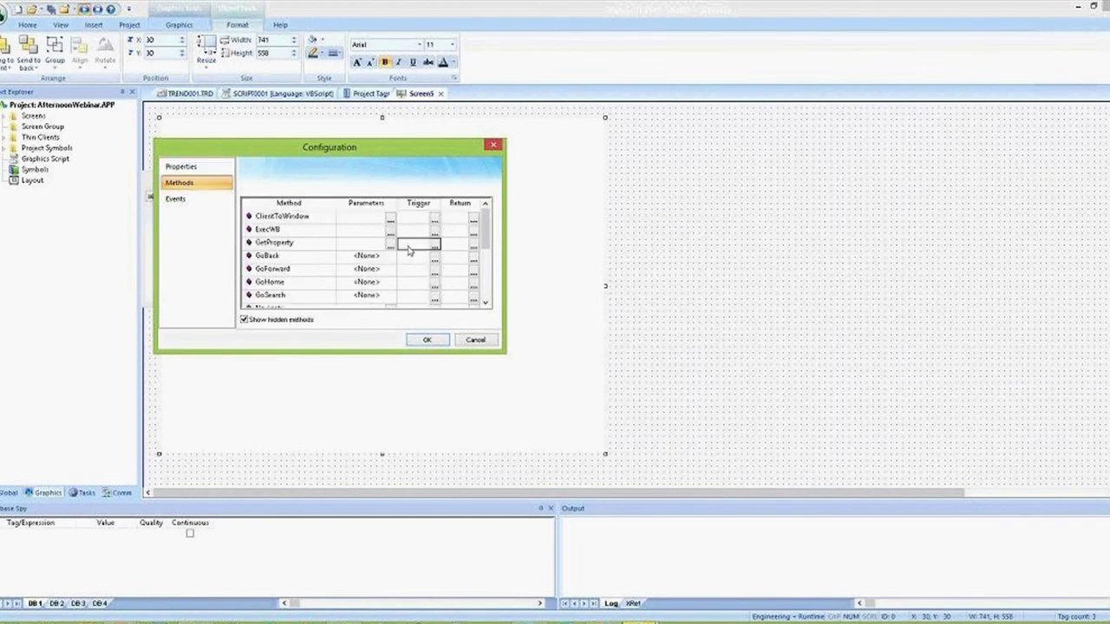
left_click(288, 249)
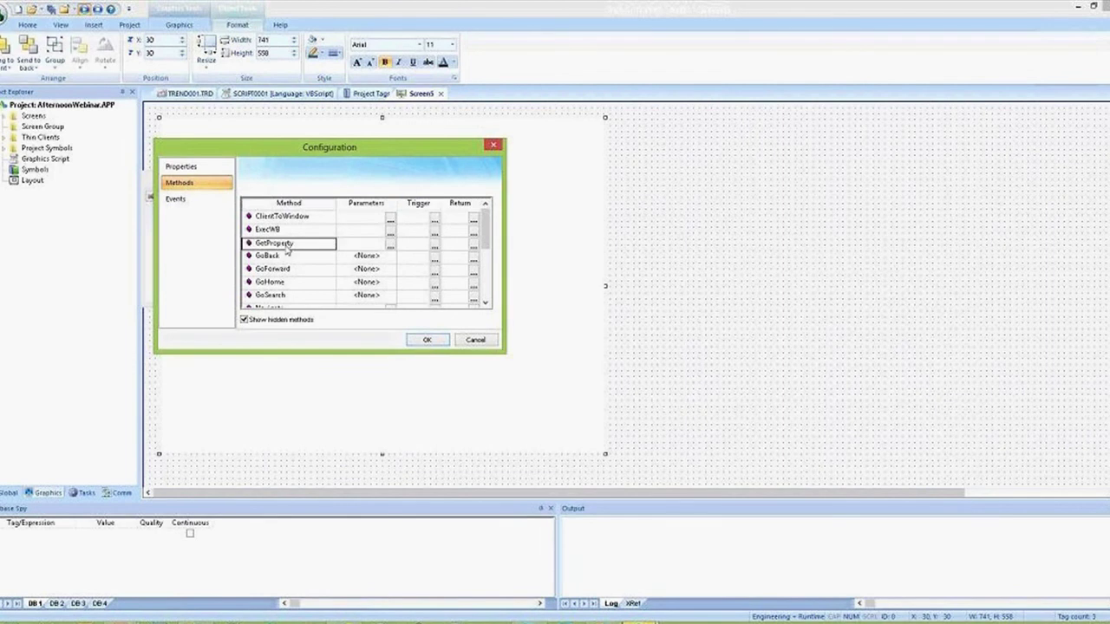
left_click(409, 248)
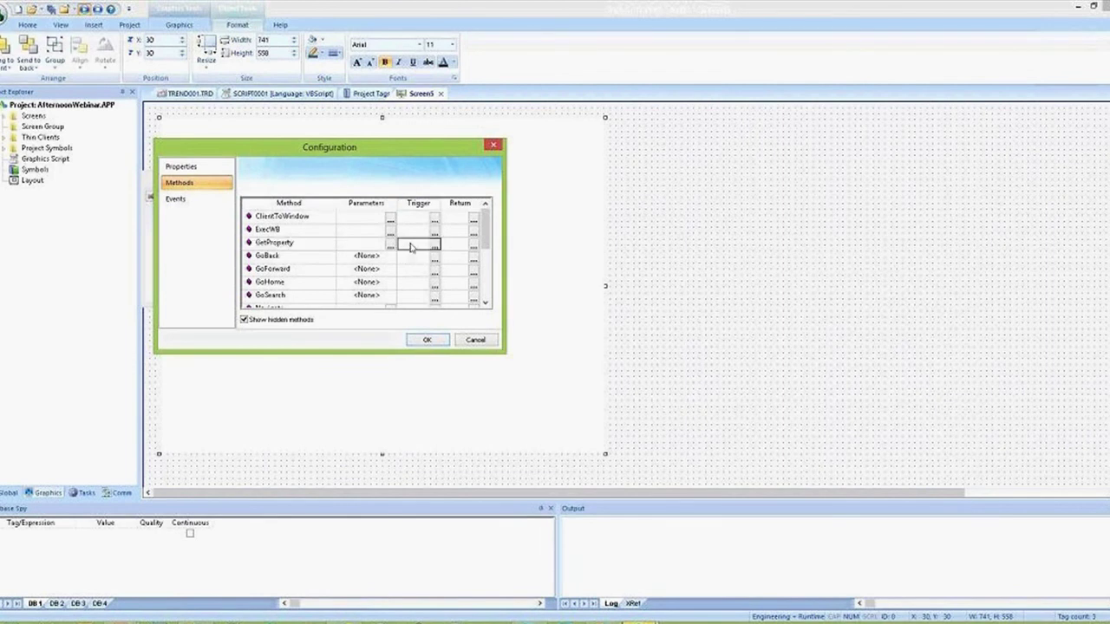
Step: Look at the CommandStateChange and DownloadBegin event scripts, then close the configuration
left_click(184, 201)
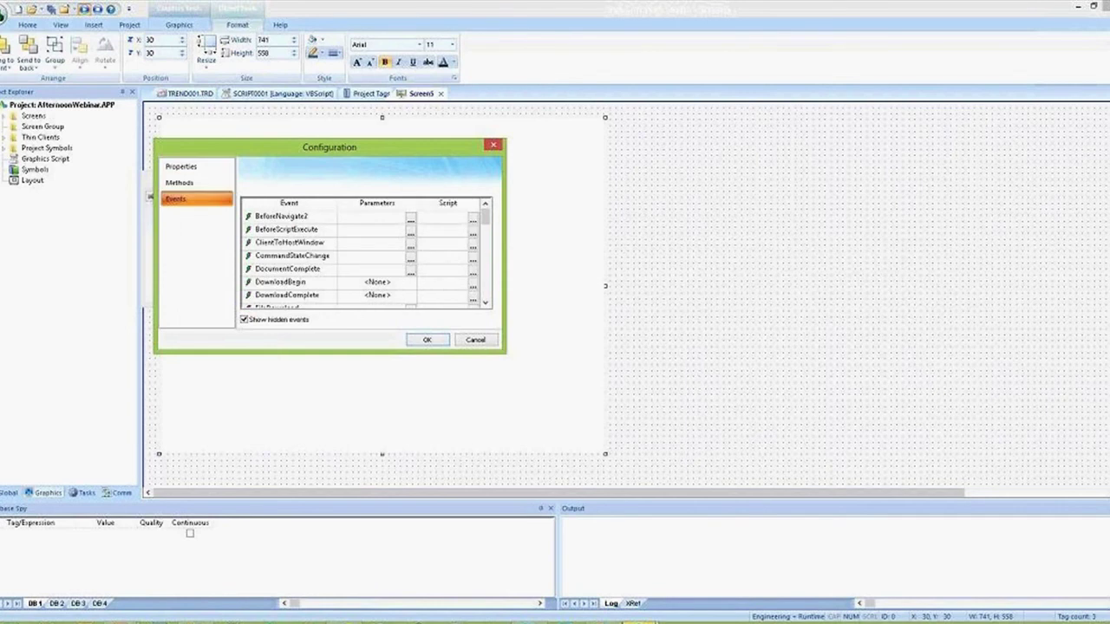
left_click(472, 255)
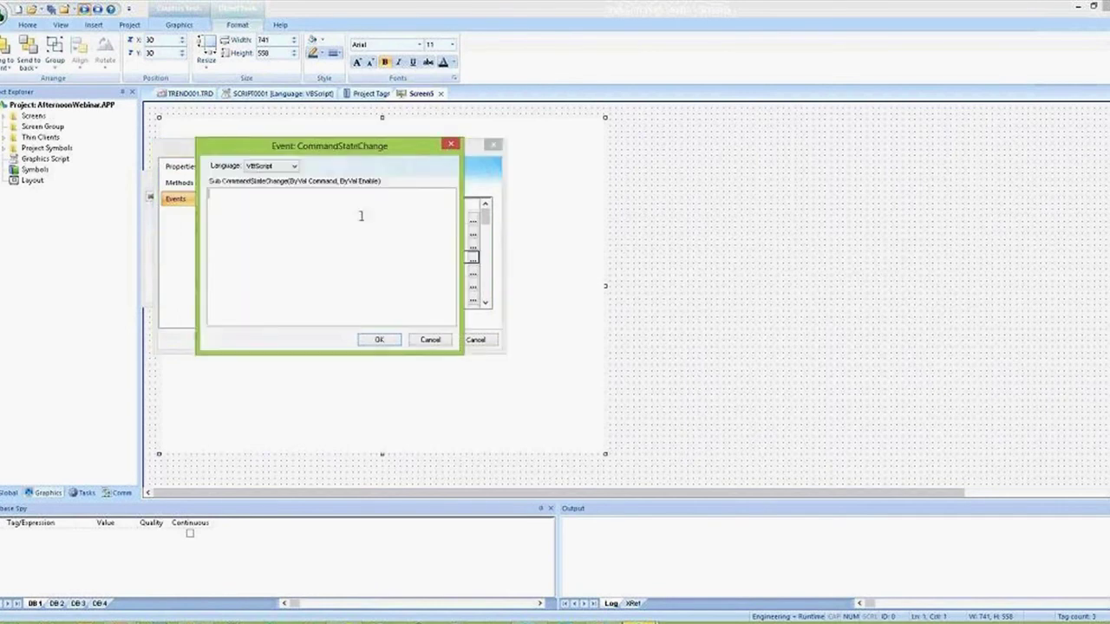
left_click(395, 341)
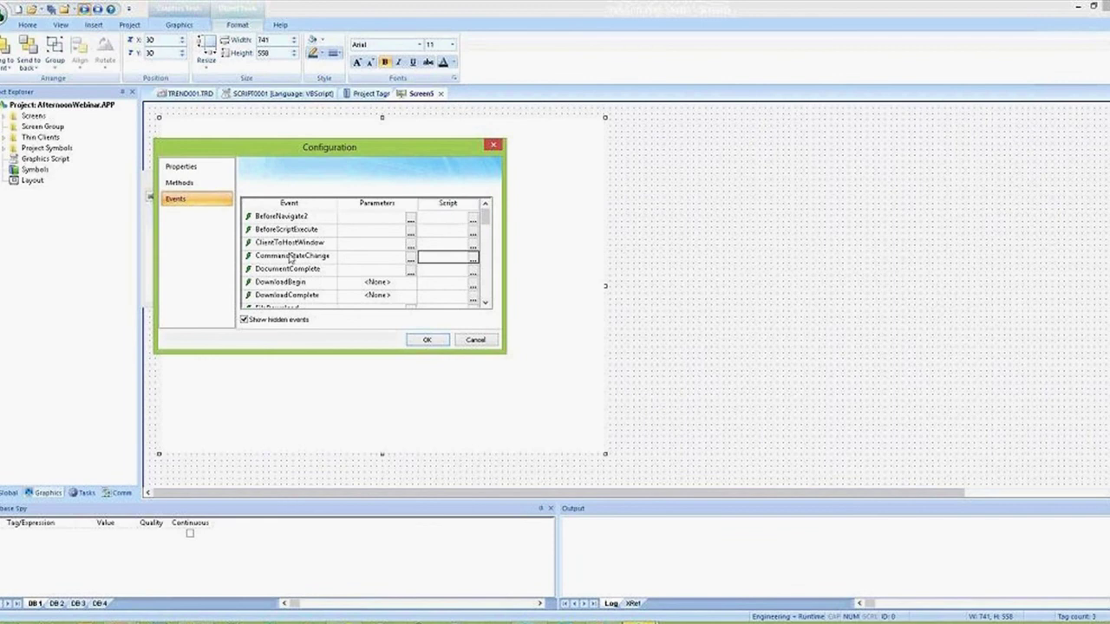
left_click(473, 282)
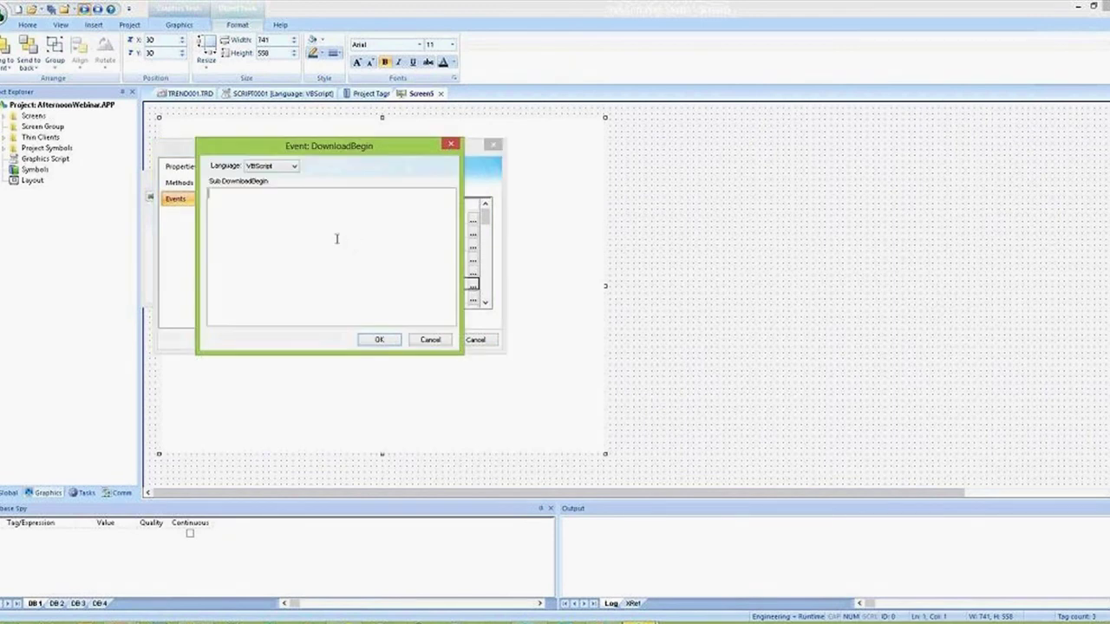
left_click(430, 339)
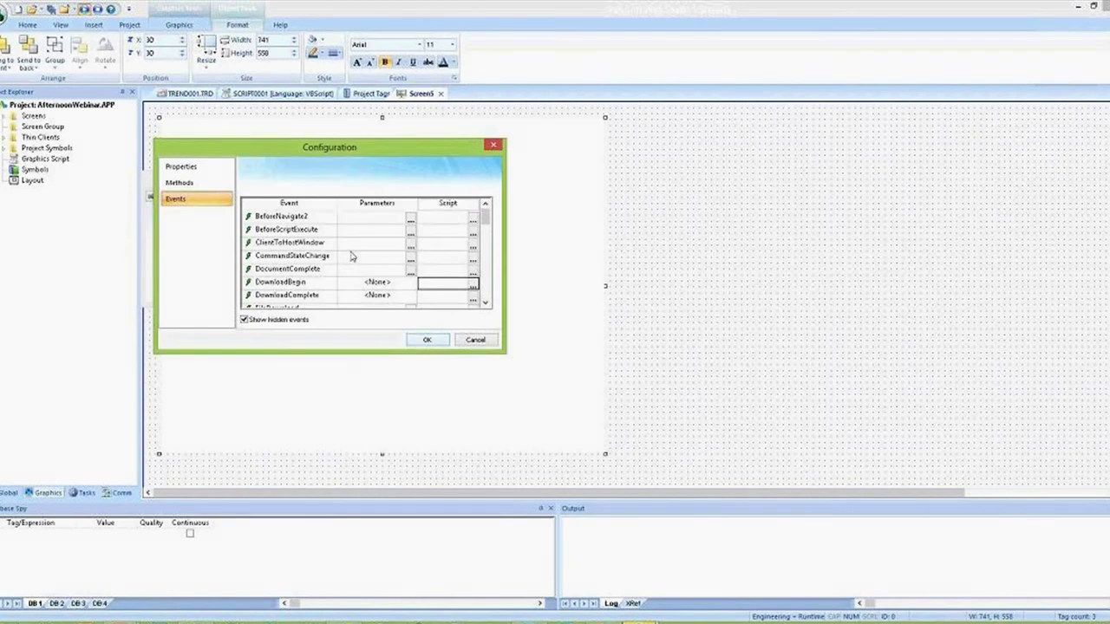
left_click(440, 343)
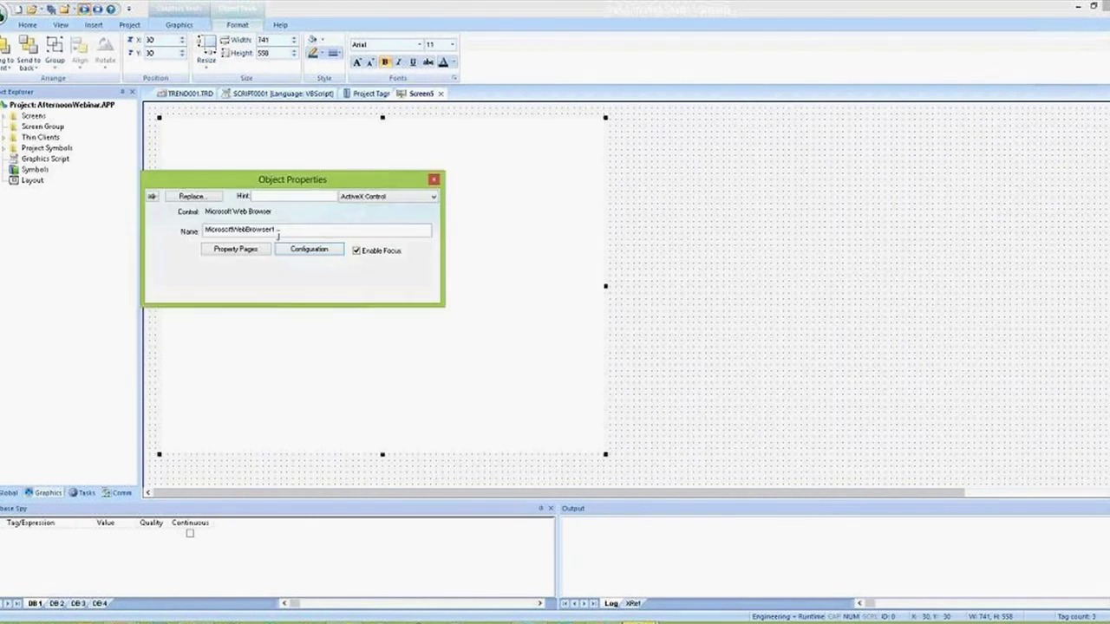
Step: Rename the web browser object to MB
left_click_drag(287, 228, 155, 224)
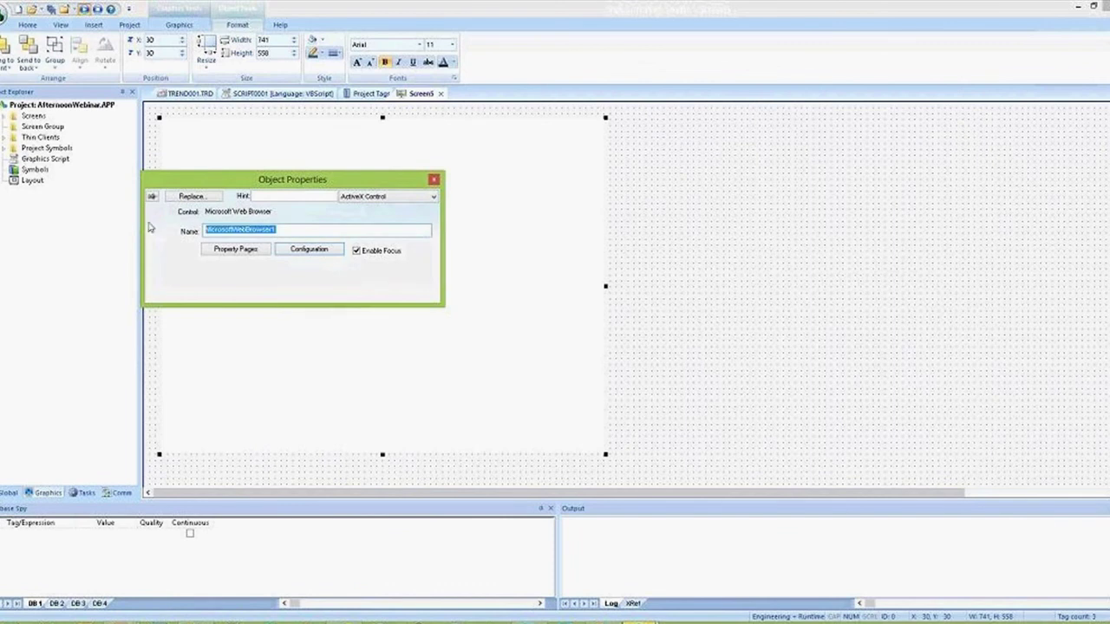
type("MB")
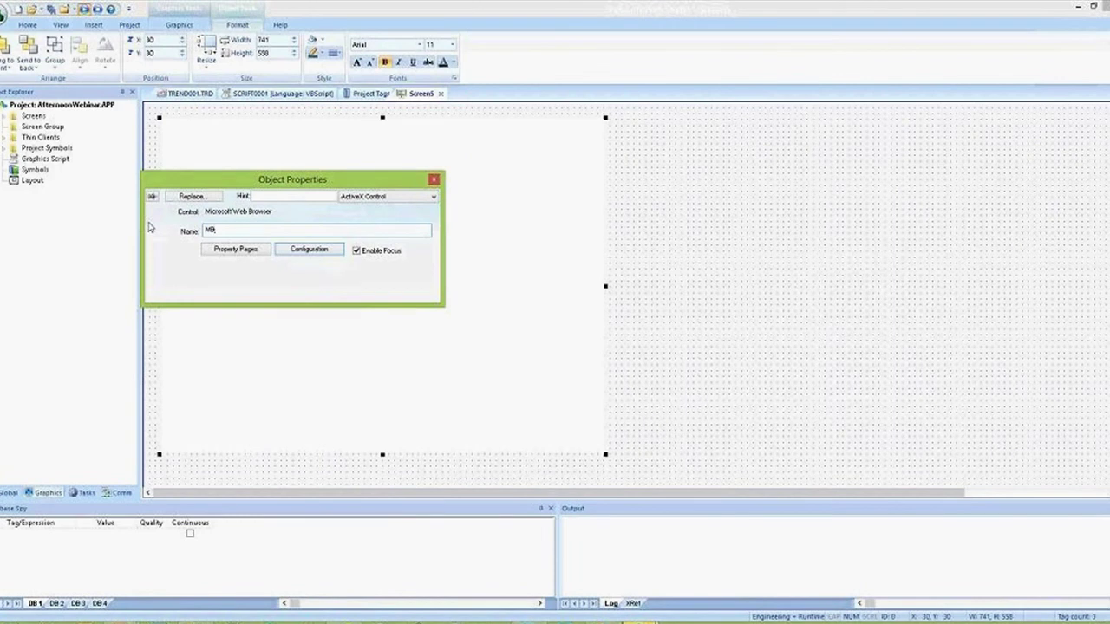
left_click(683, 162)
left_click(184, 25)
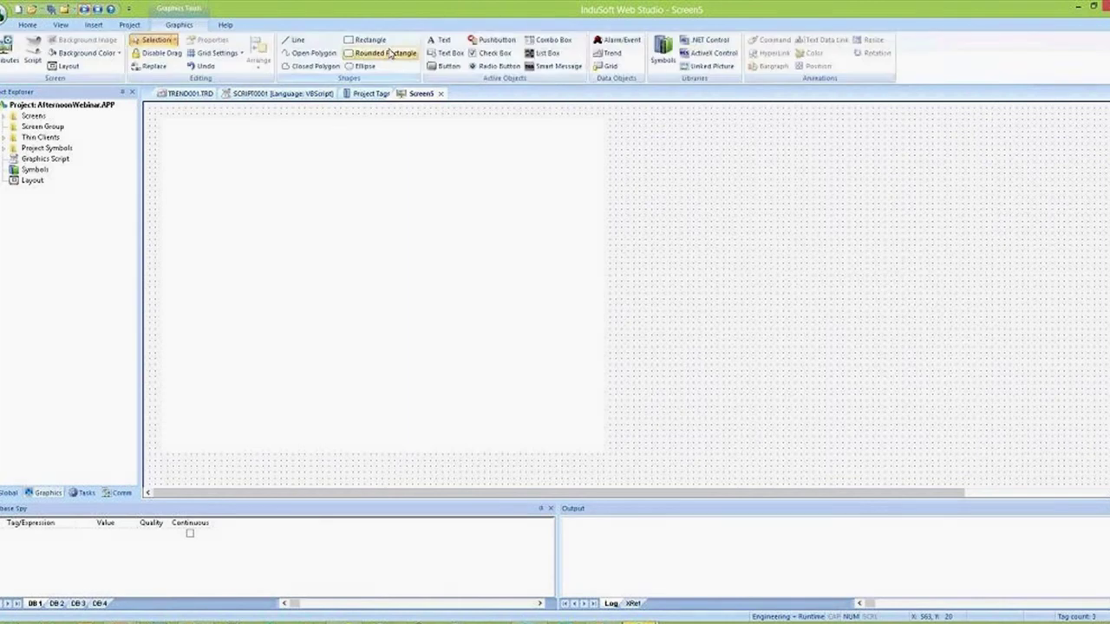
Step: Draw a new button on Screen5 and bring up its command script settings
left_click(444, 67)
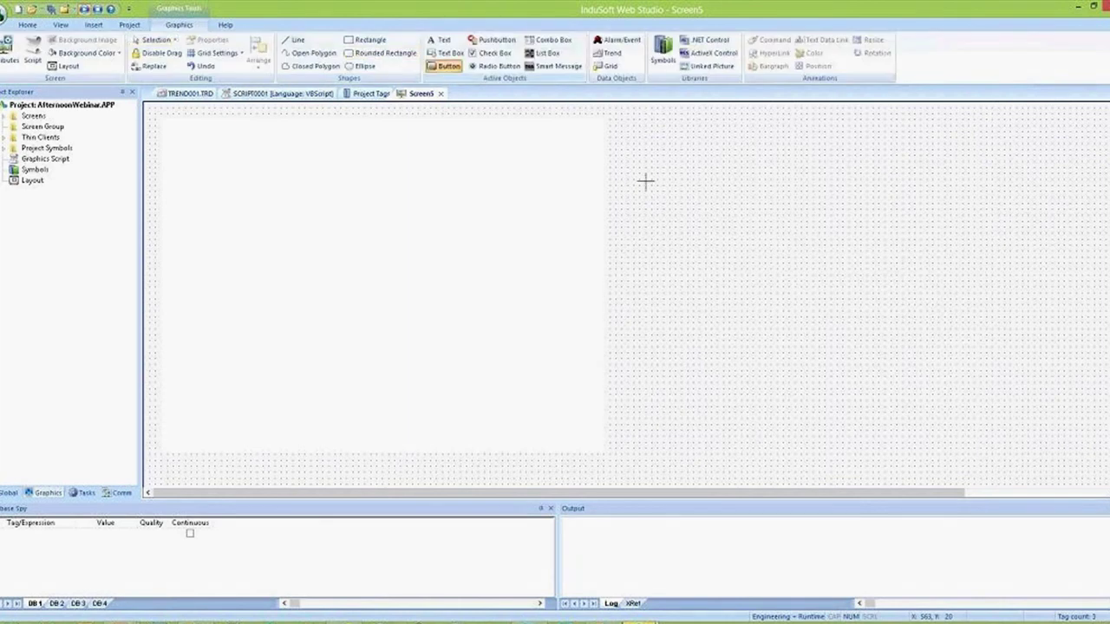
left_click(691, 236)
double_click(693, 233)
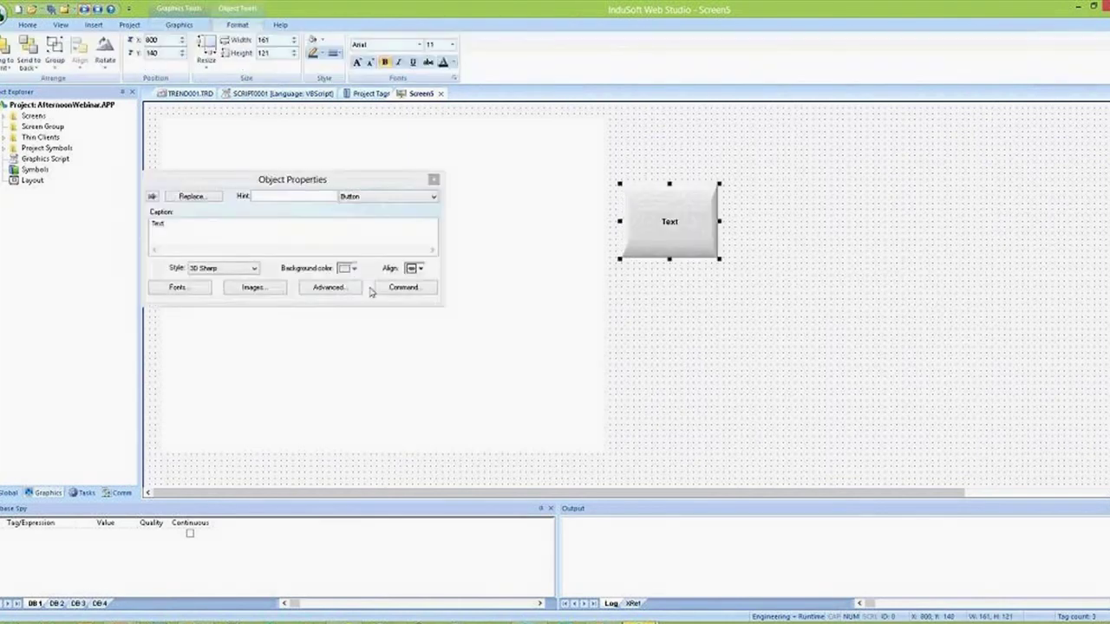
left_click(402, 287)
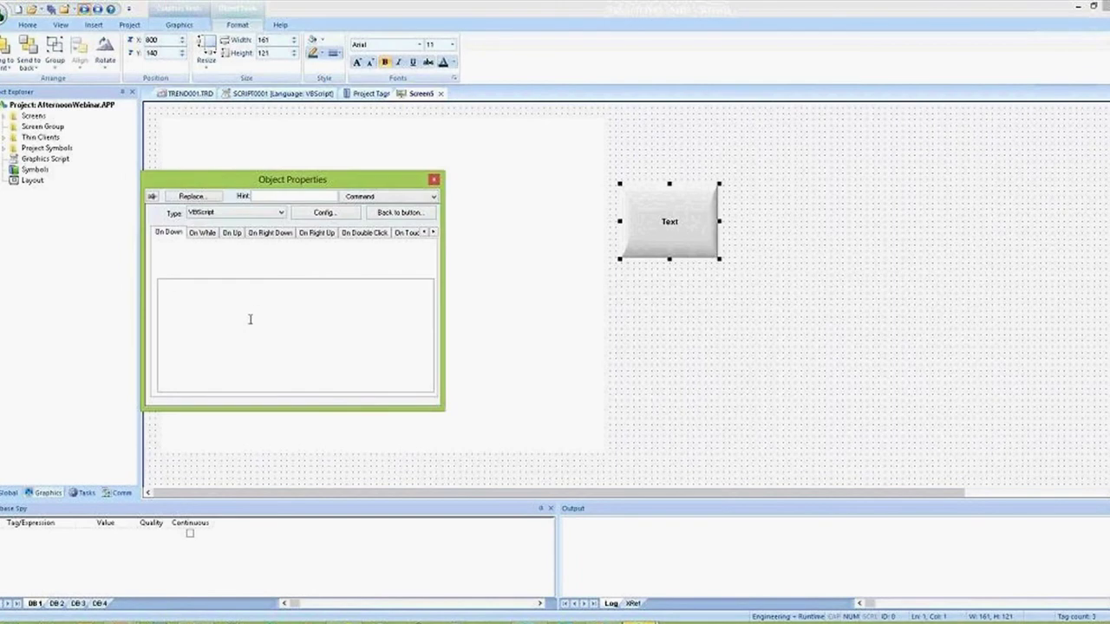
type("MB.")
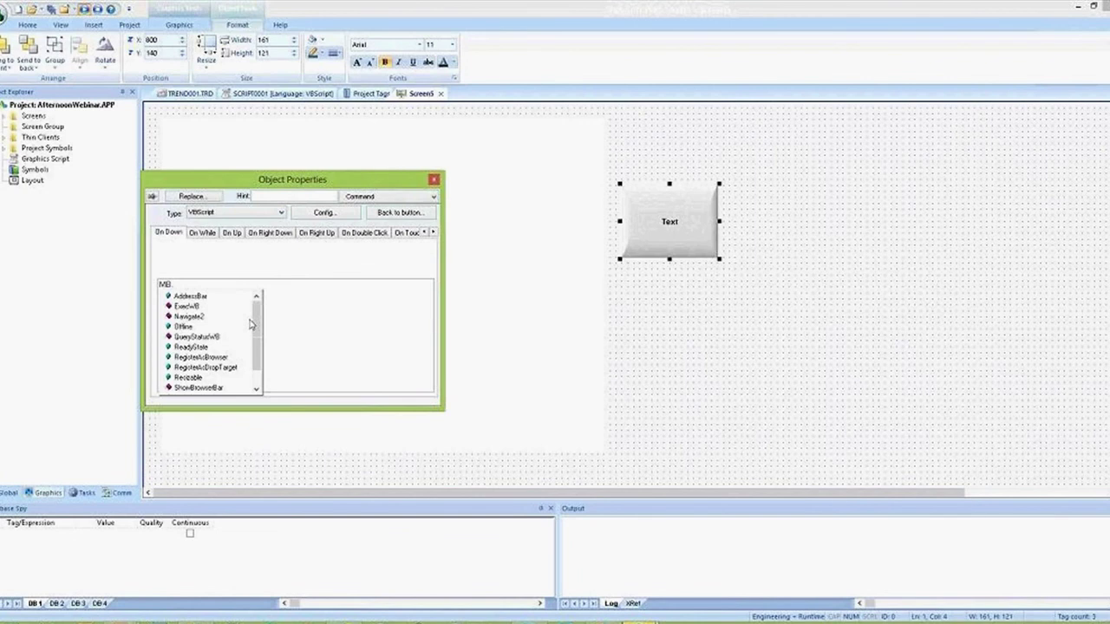
key("Down")
key("Down")
key("Down")
key("Down")
key("Down")
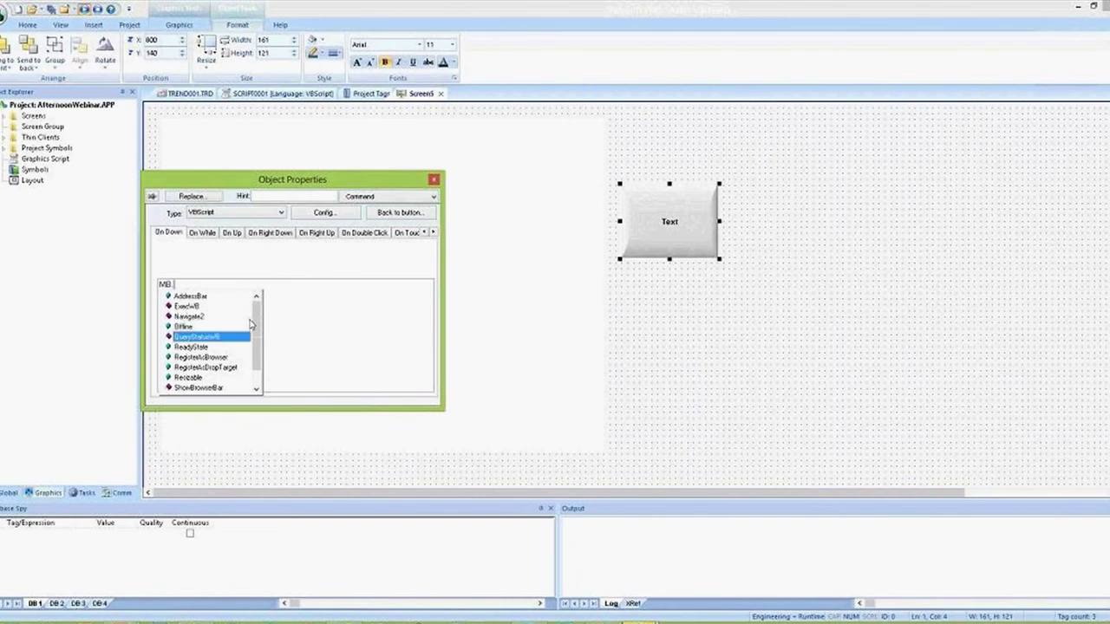
key("Up")
key("Up")
key("Up")
key("Up")
key("Down")
key("Down")
key("Down")
key("Down")
key("Down")
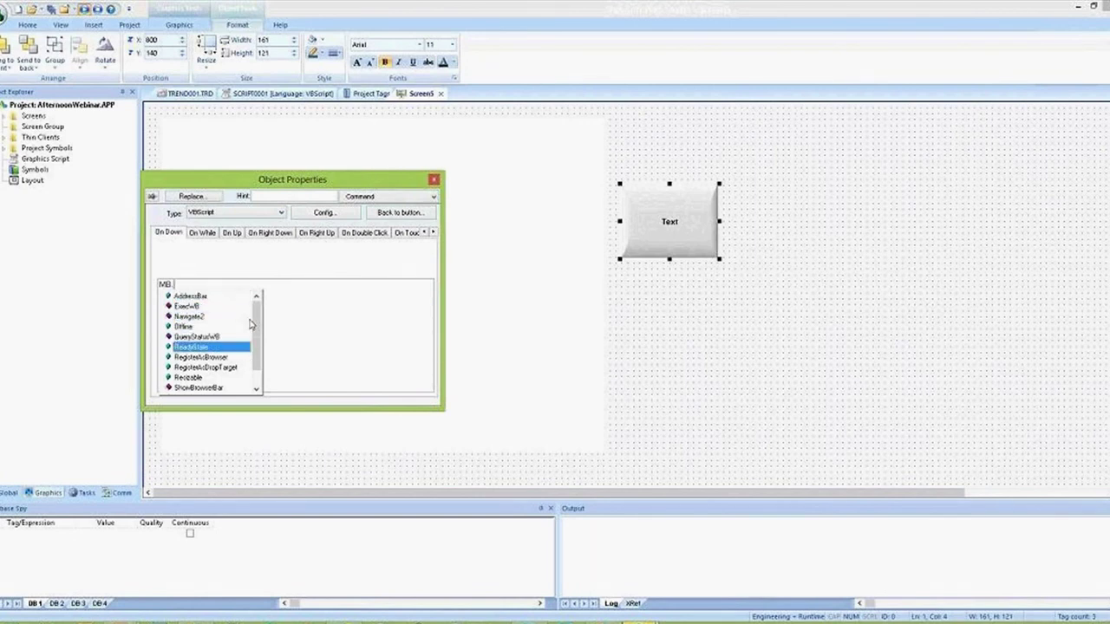
key("Down")
key("Up")
key("Up")
key("Up")
key("Up")
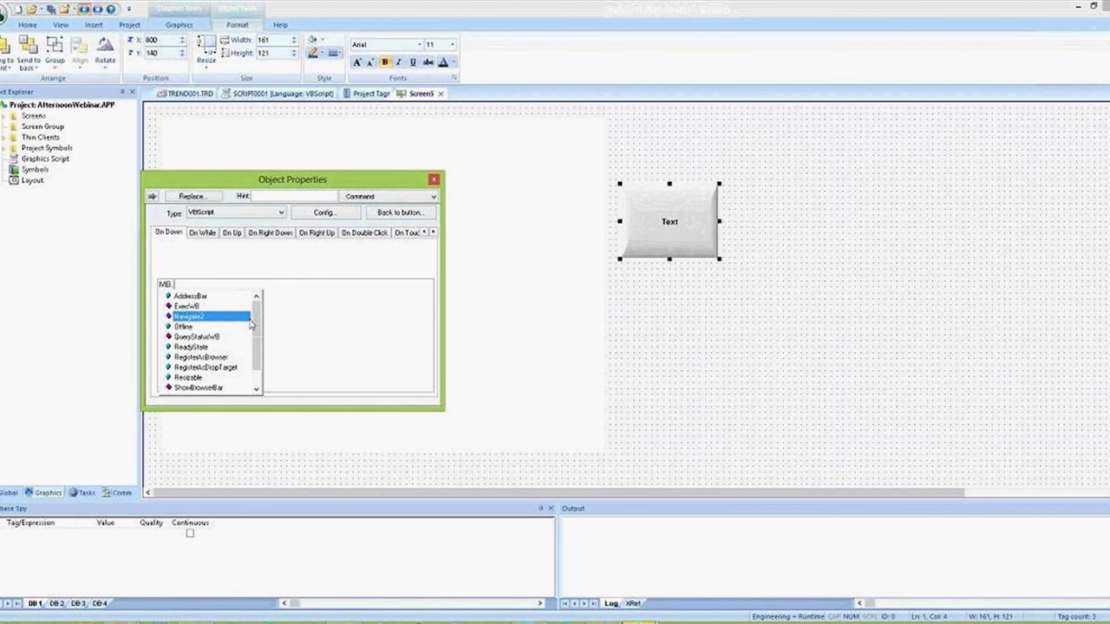
key("Return")
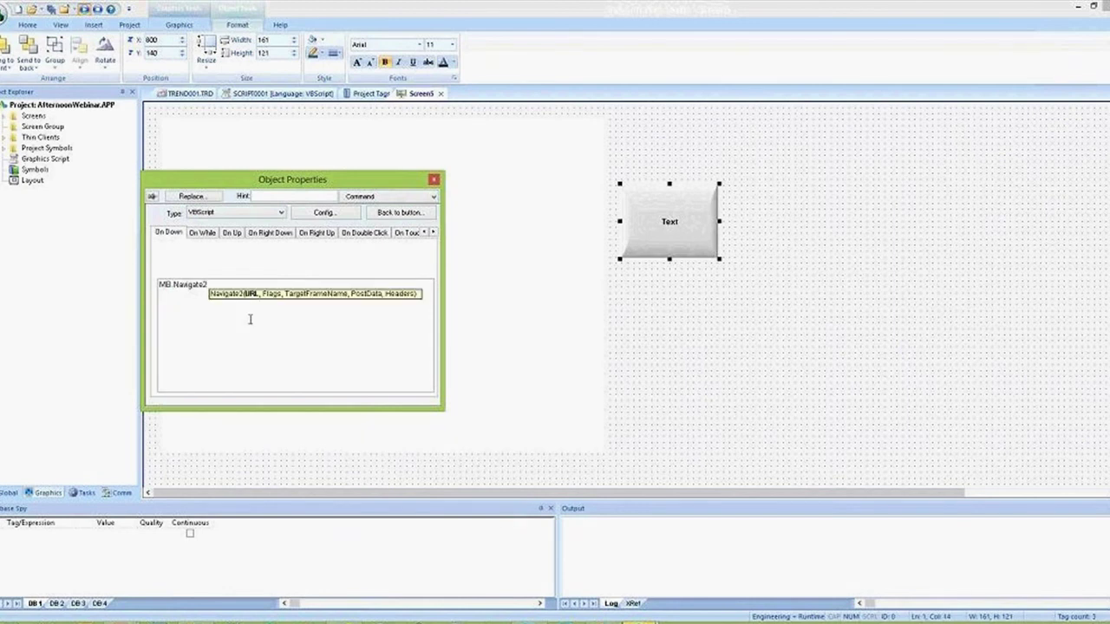
type("\"www.goog")
type(".com")
Step: Save the screen as test.scr
left_click(653, 320)
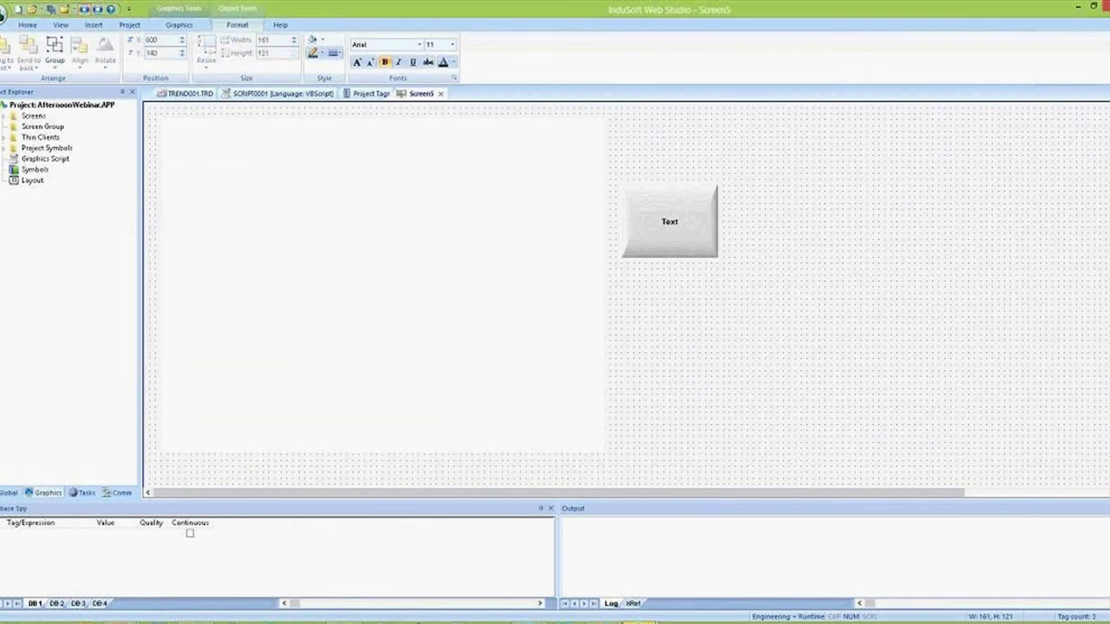
left_click(50, 9)
type("test")
key("Return")
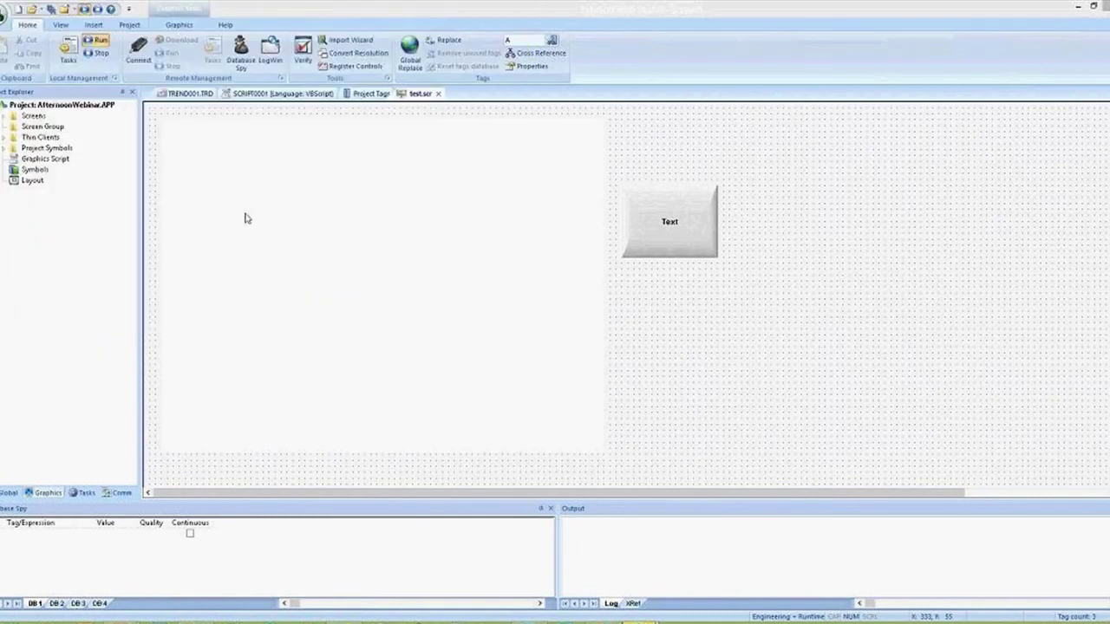
Step: Run the project, press the button to load Google, then return to the studio
left_click(97, 41)
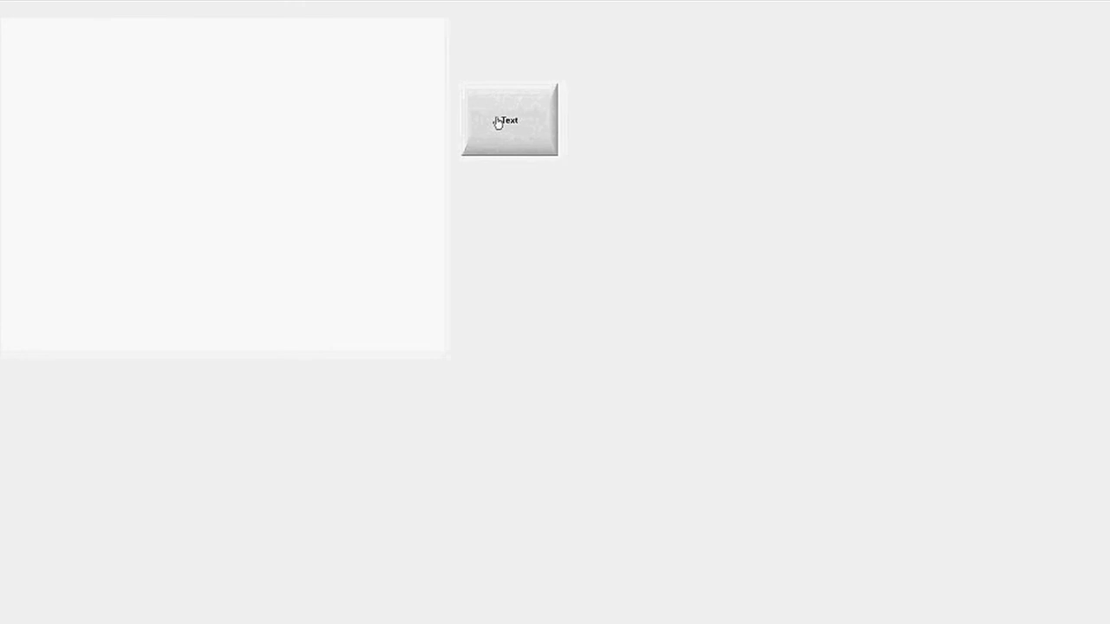
left_click(498, 122)
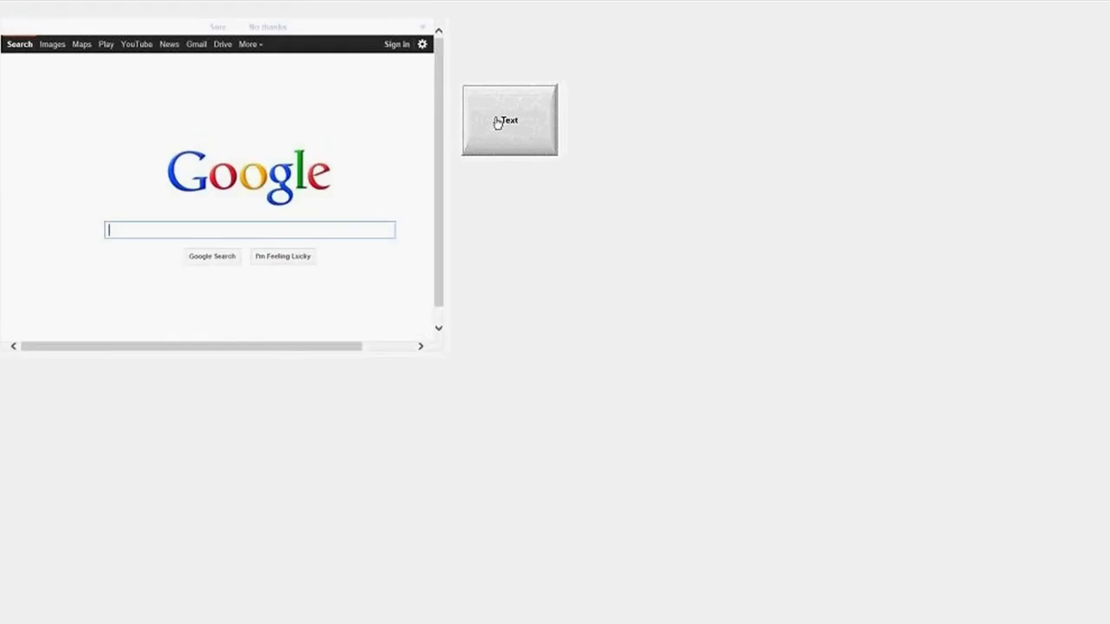
left_click_drag(435, 137, 419, 113)
left_click_drag(312, 351, 260, 374)
key("alt+Tab")
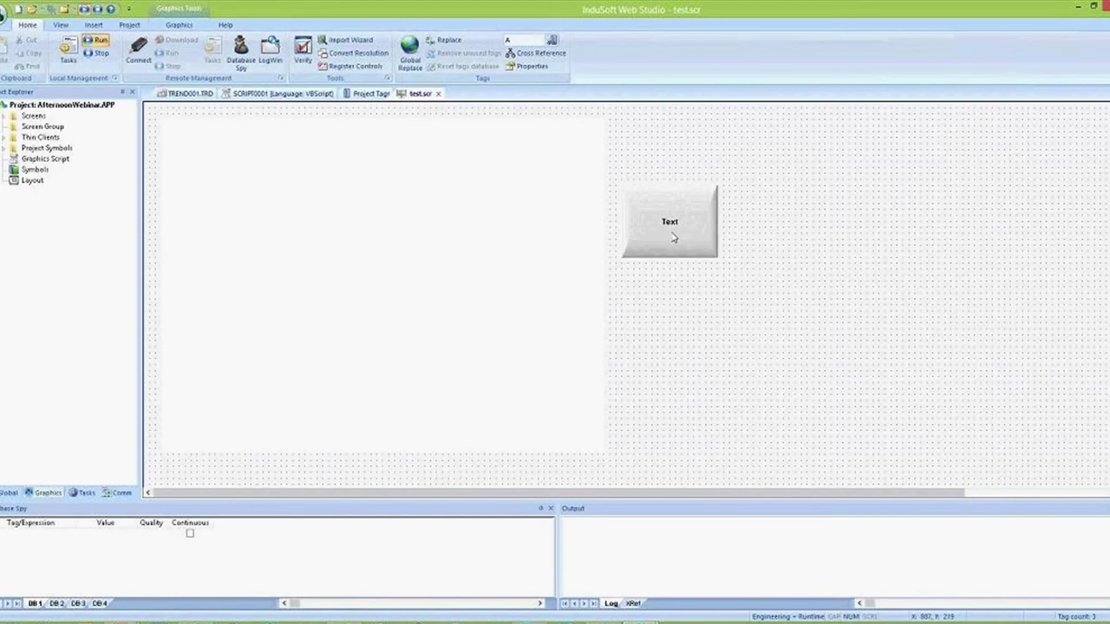
Step: Copy the Text button below the original and select its navigation script line
left_click(672, 238)
left_click_drag(669, 243, 678, 333)
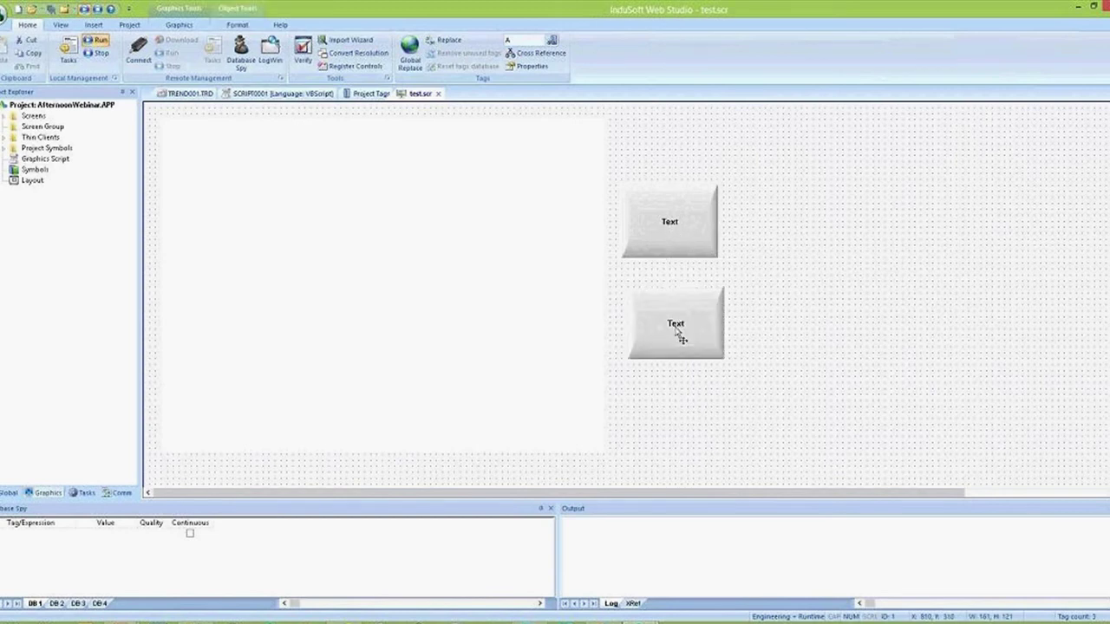
double_click(678, 331)
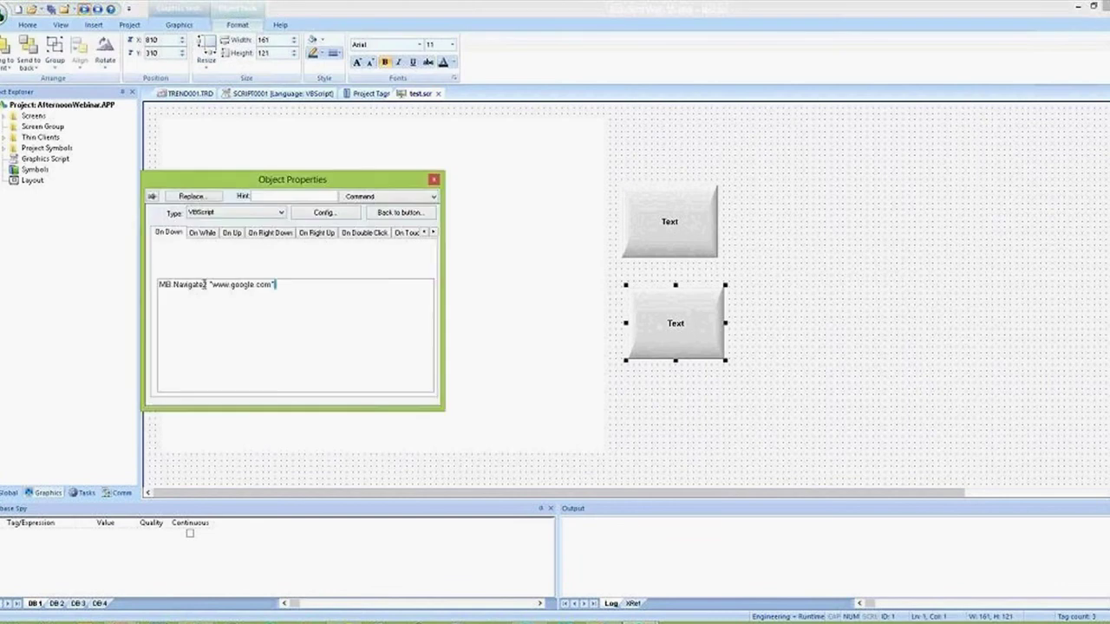
left_click_drag(276, 286, 134, 293)
Step: Replace the script line with Dim LevelOfTheTankABC
type("Dim a")
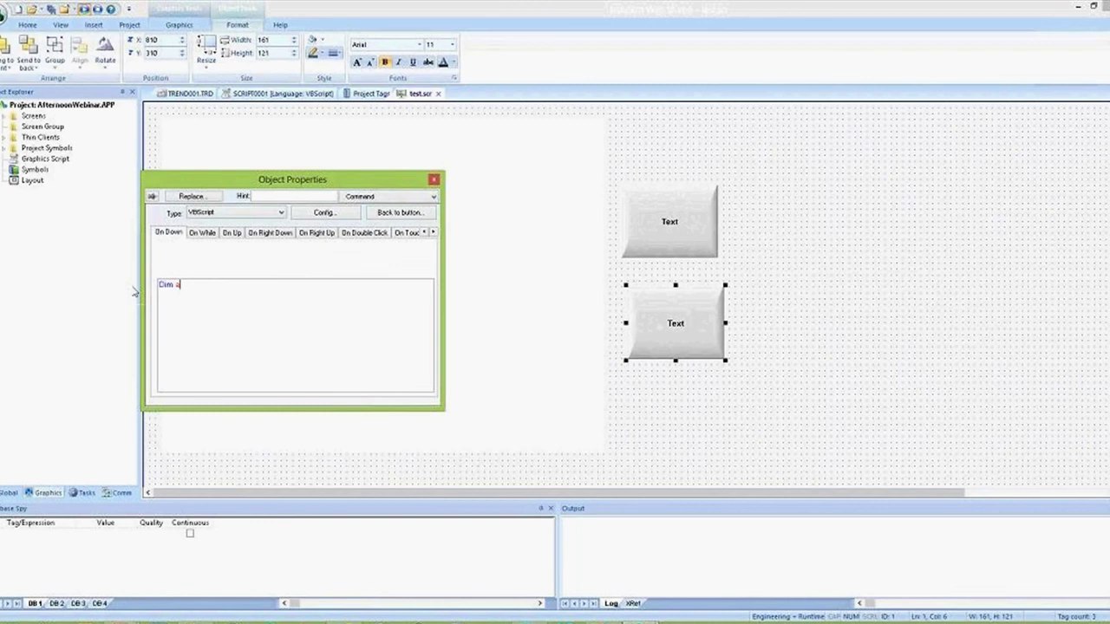
key("Return")
key("Up")
key("End")
key("shift+Left")
type("LevelOfTheTankABC")
key("Return")
key("Return")
Step: Add the line LevelOfTheTankABC = 10 using script autocompletion
key("ctrl+space")
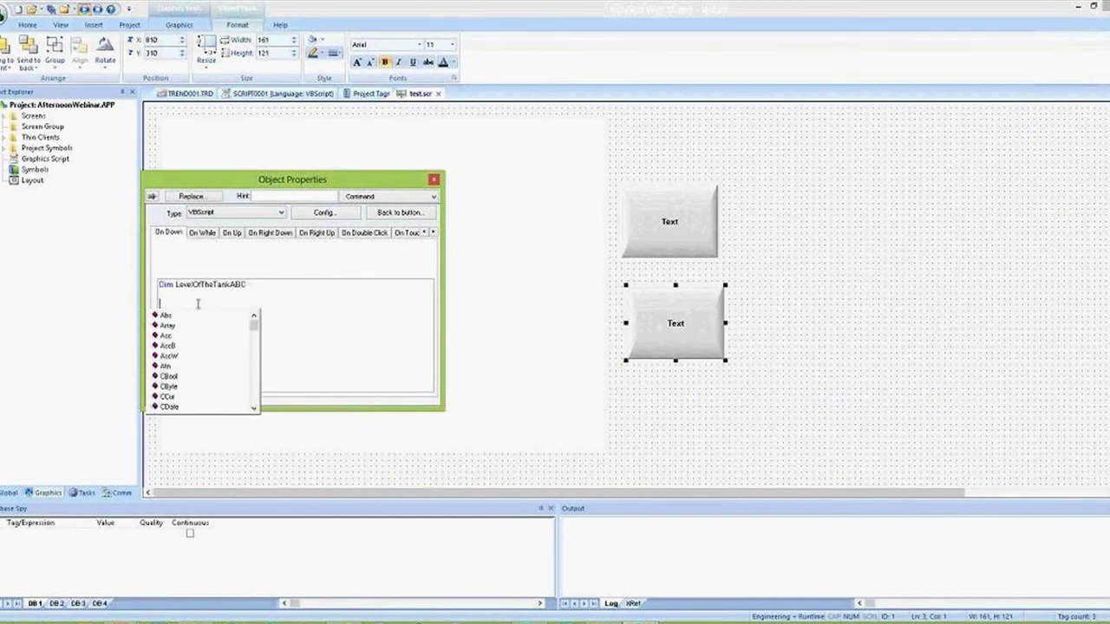
type("Lev")
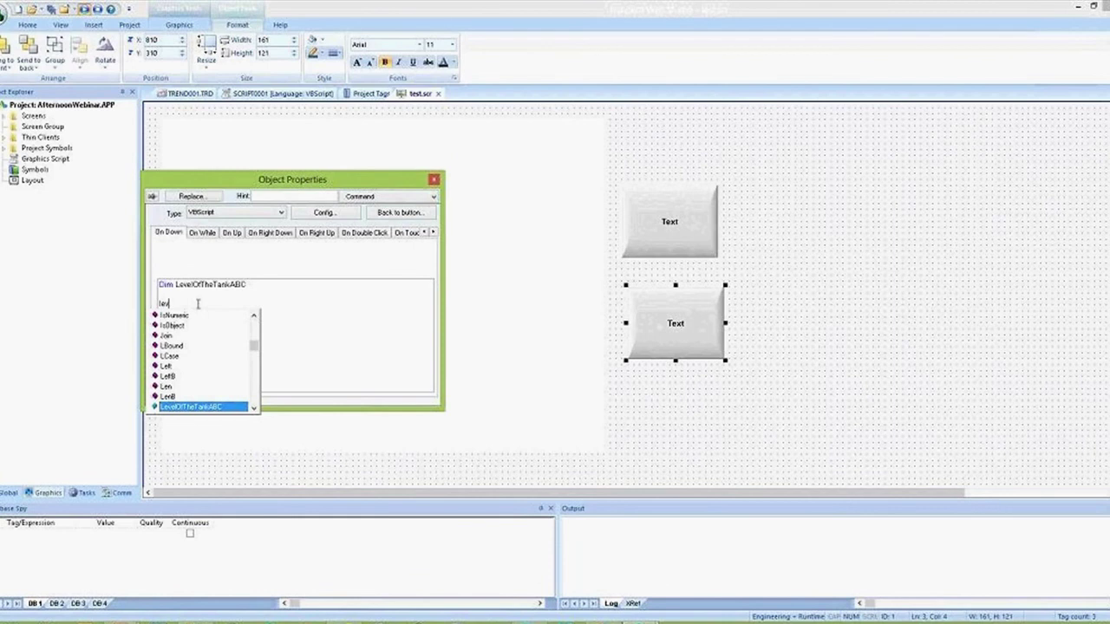
key("Return")
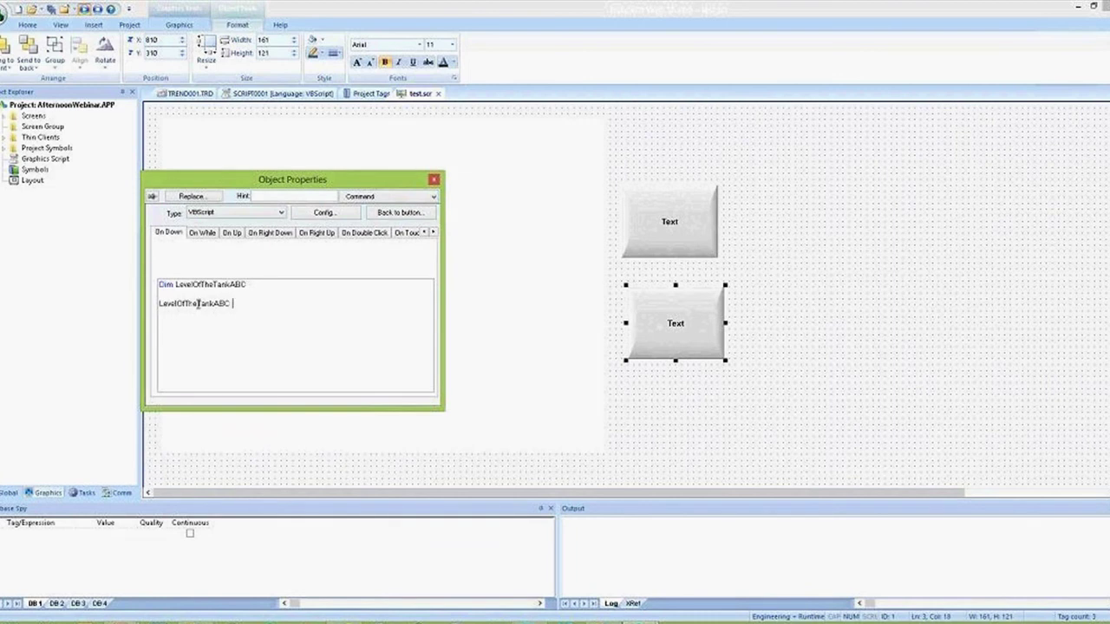
type("= 10")
left_click(1094, 275)
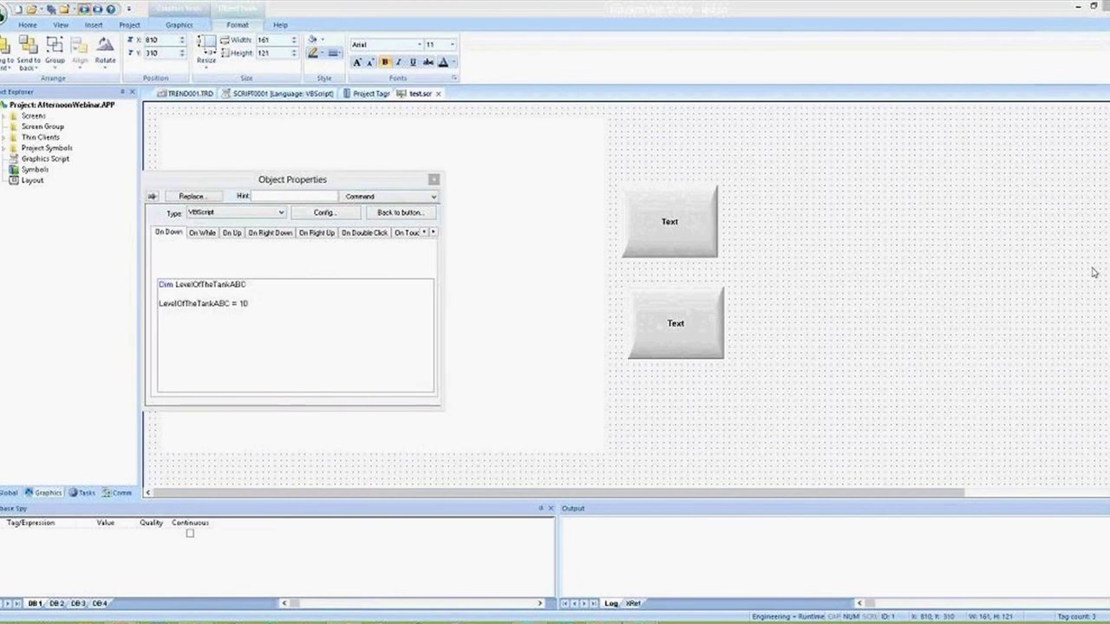
Step: Close the second button's properties with its LevelOfTheTankABC = 10 script kept
left_click(290, 311)
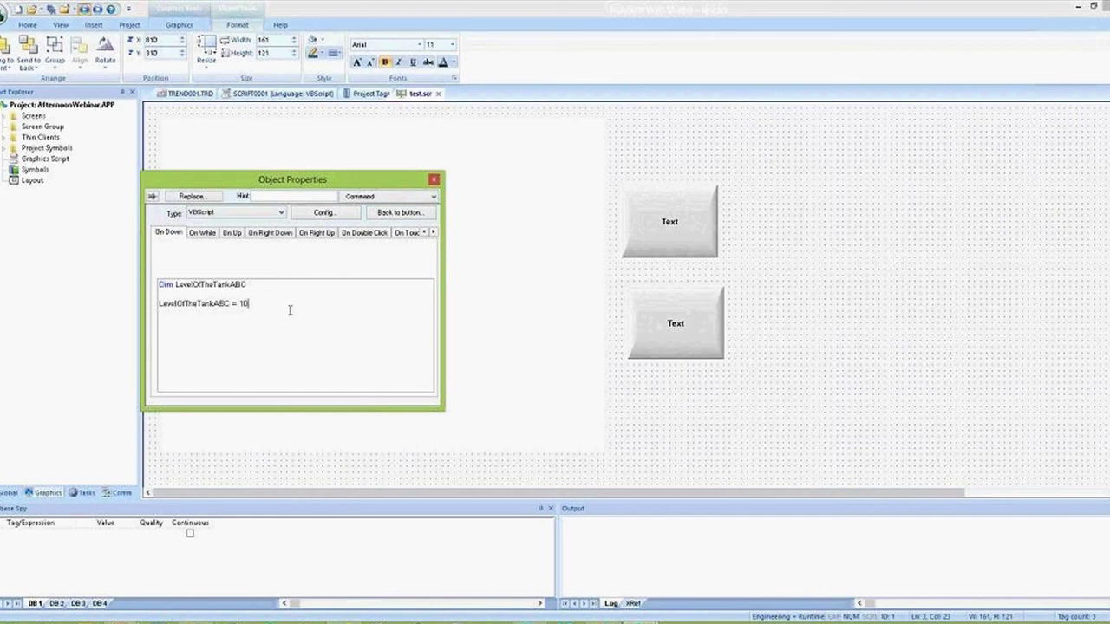
left_click(434, 180)
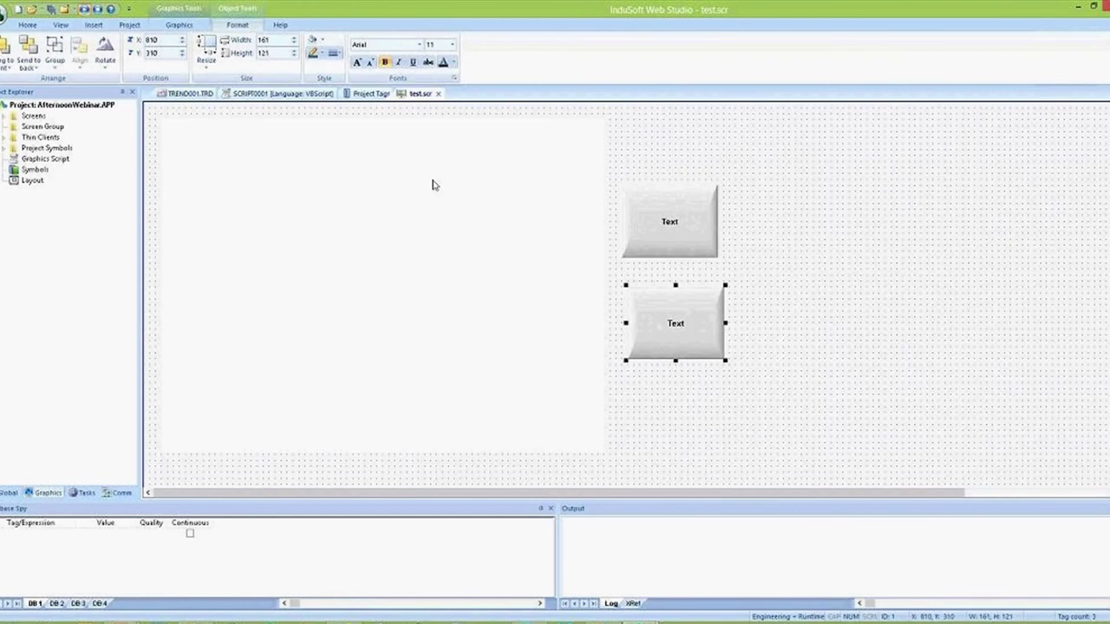
Step: View the Project Tags datasheet with integer tags A, B and C, then close it
left_click(8, 492)
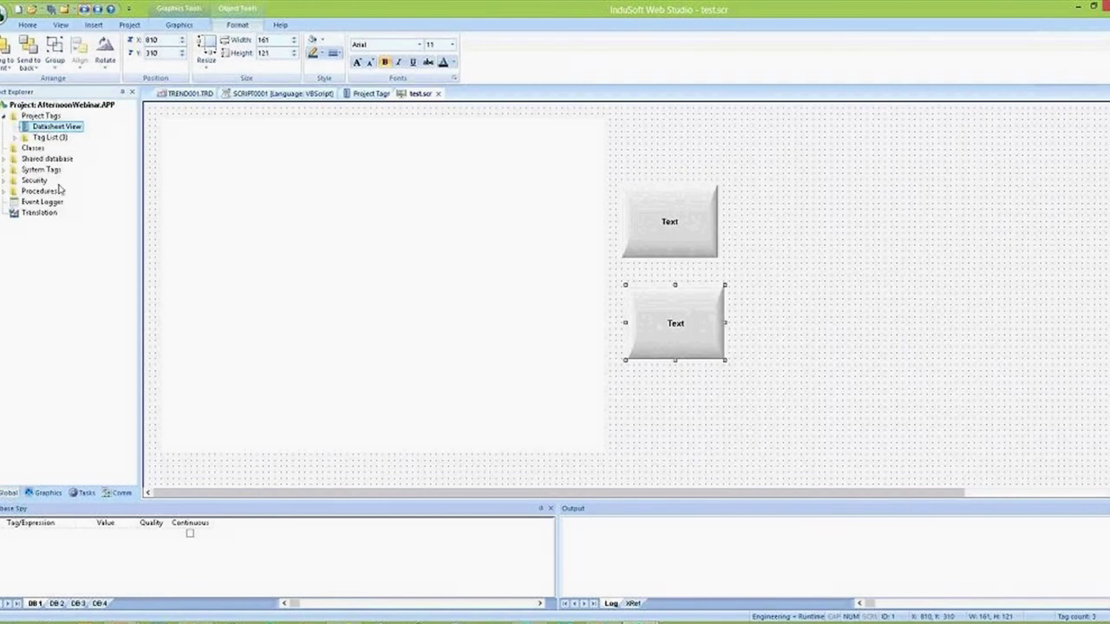
double_click(43, 127)
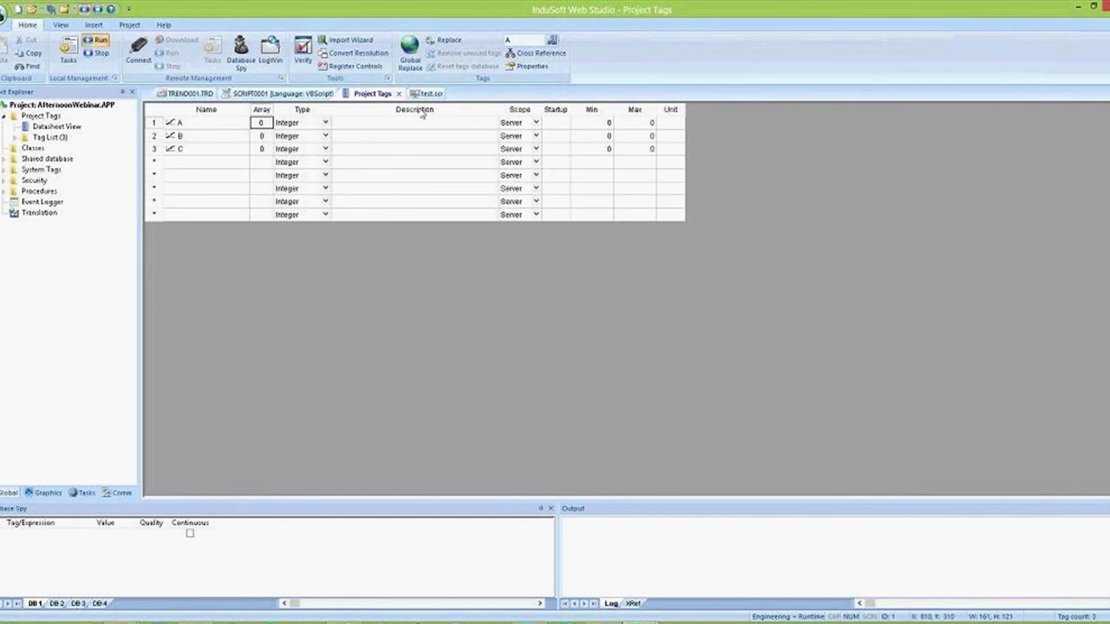
left_click(399, 96)
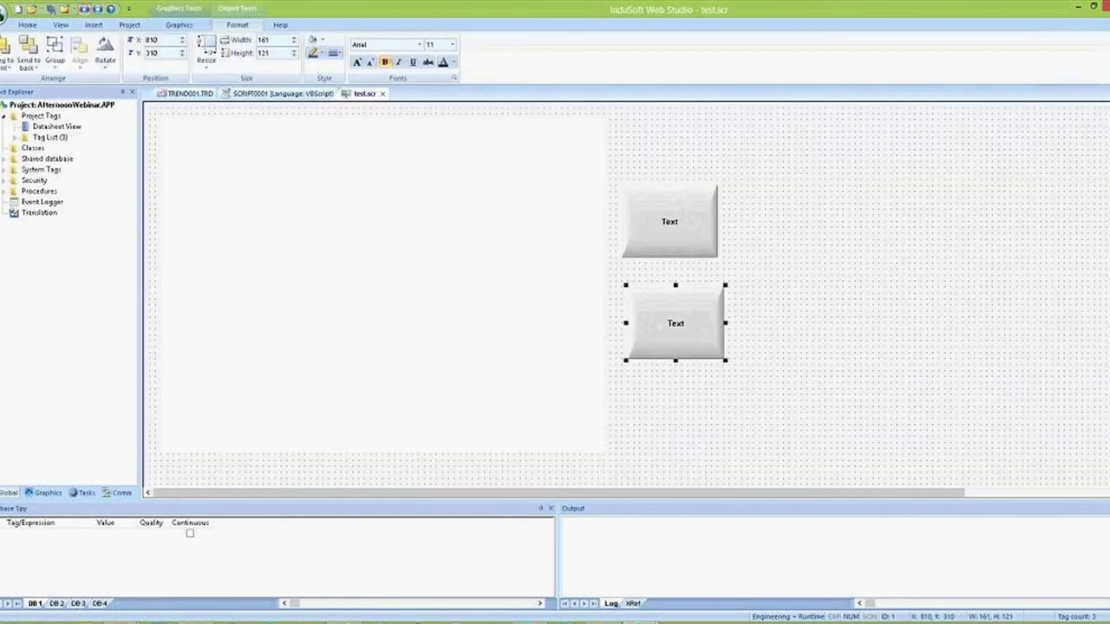
Step: Add the MOTCP Modbus TCP/IP driver to the project's Drivers
left_click(120, 493)
left_click(33, 117)
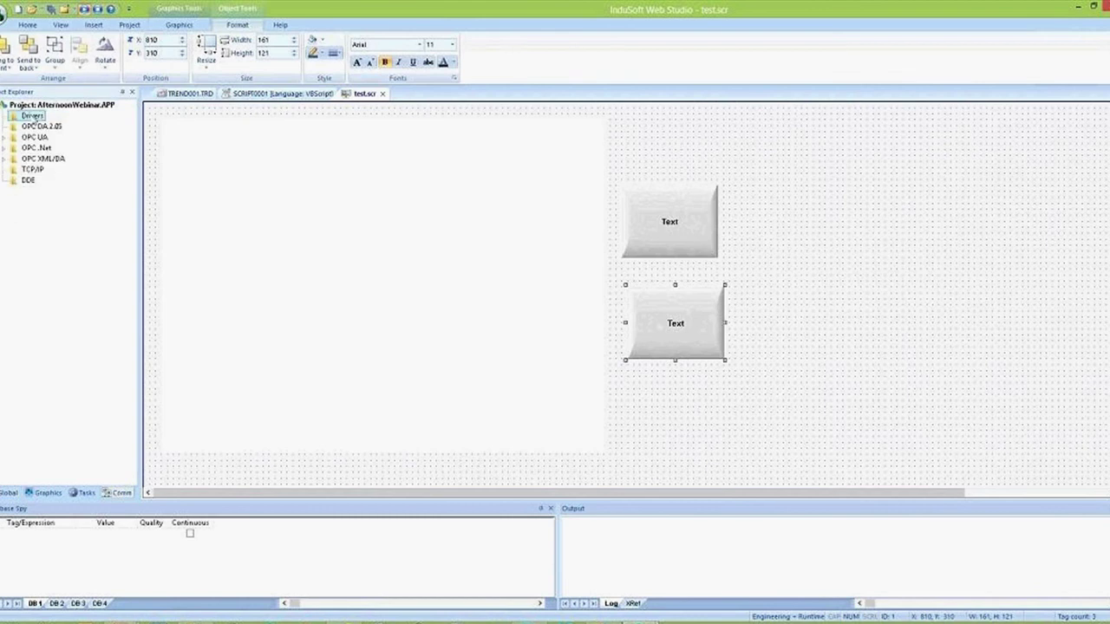
right_click(33, 117)
left_click(69, 120)
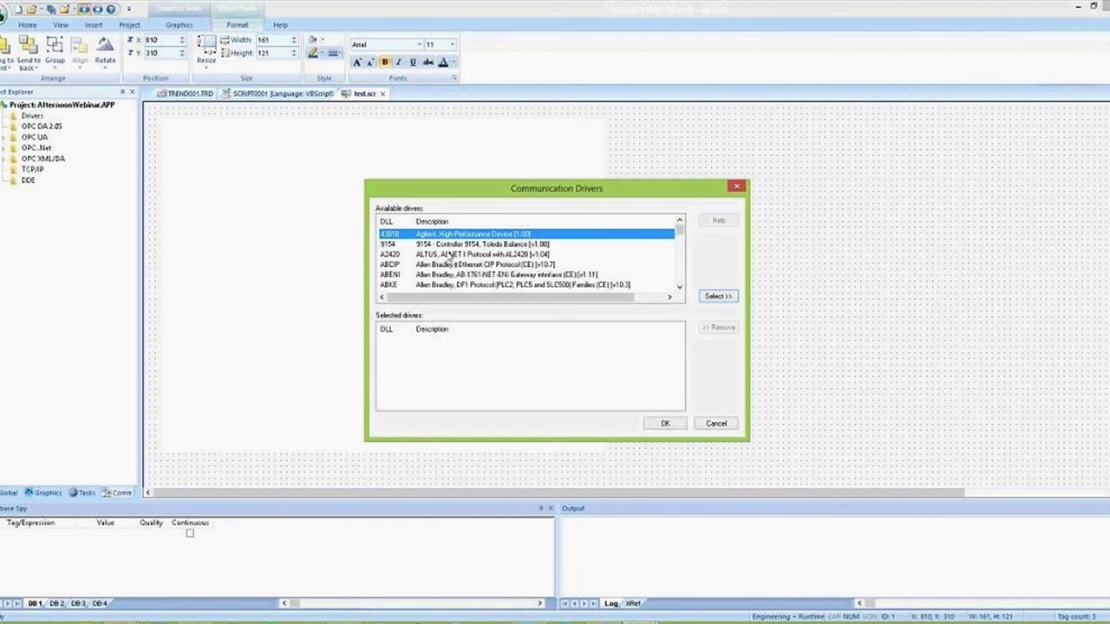
left_click(433, 285)
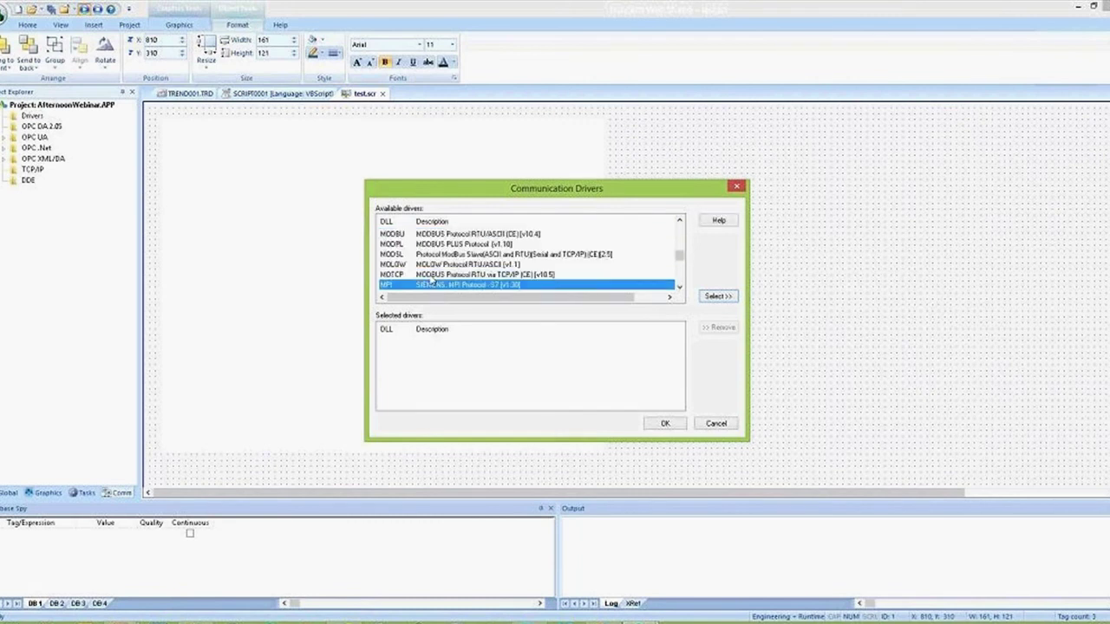
double_click(436, 275)
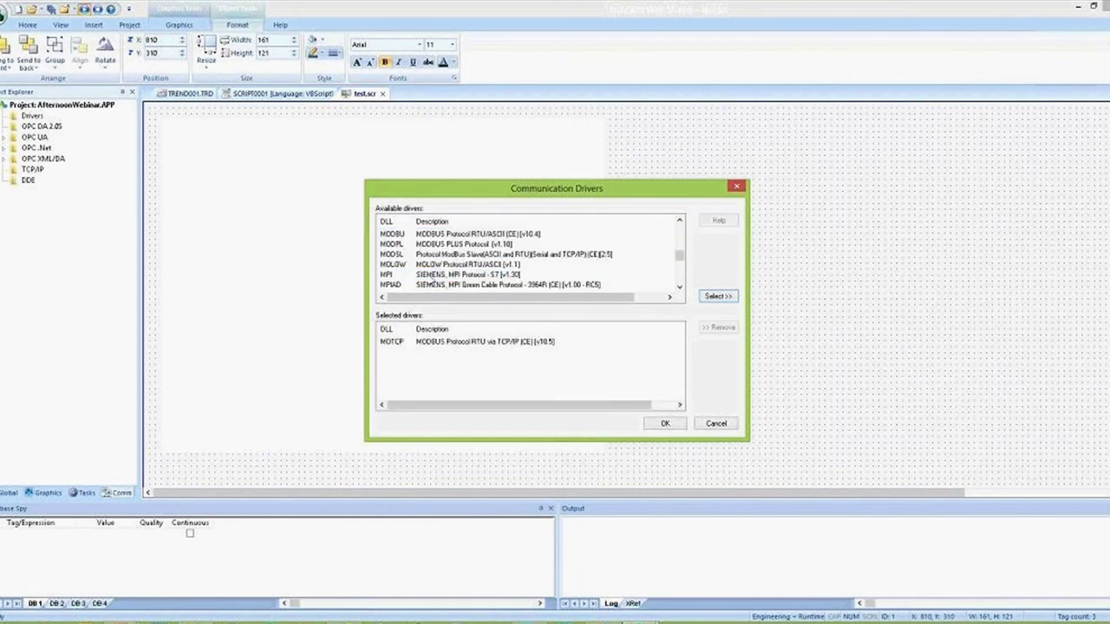
left_click(665, 424)
Step: Open the MOTCP MAIN DRIVER SHEET
left_click(9, 118)
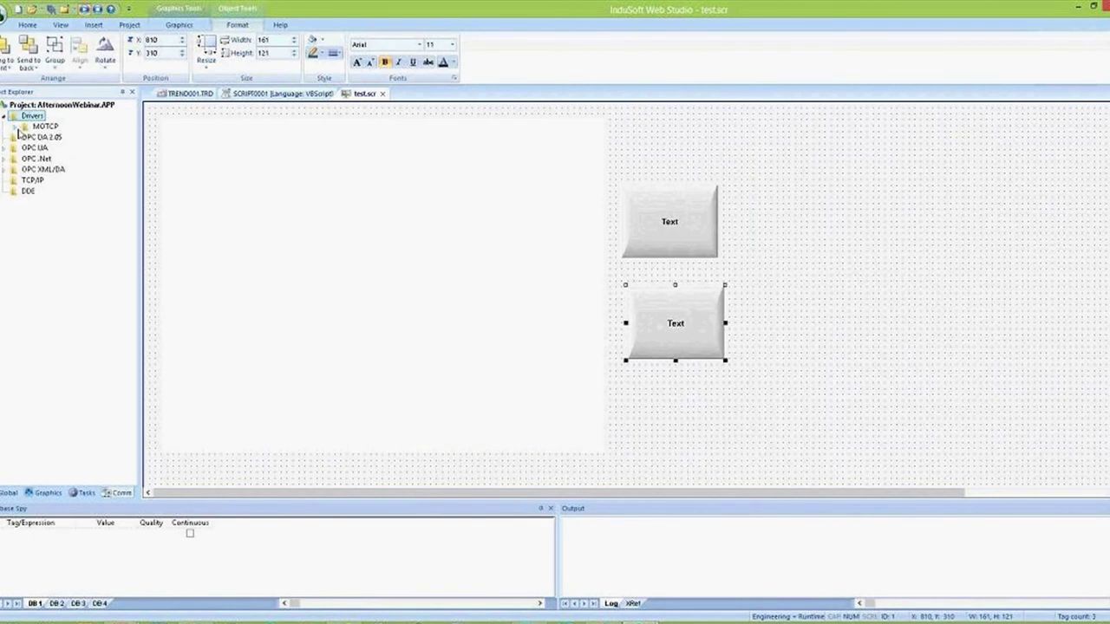
double_click(20, 129)
double_click(52, 139)
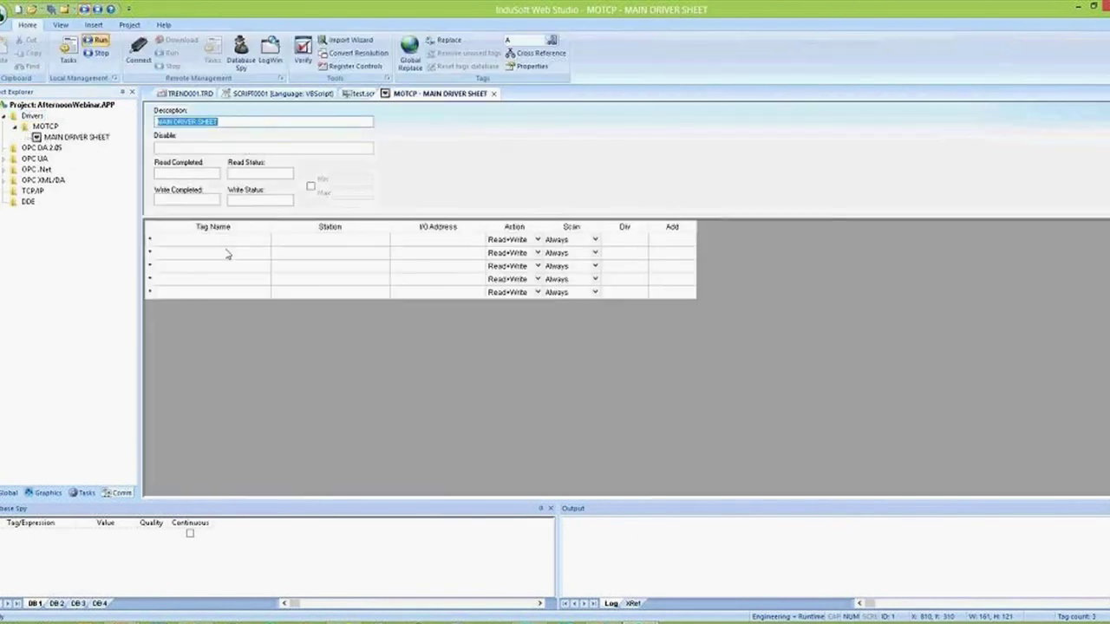
Step: Enter tag names A, B and C in the MOTCP sheet's Tag Name column
left_click(223, 244)
type("B")
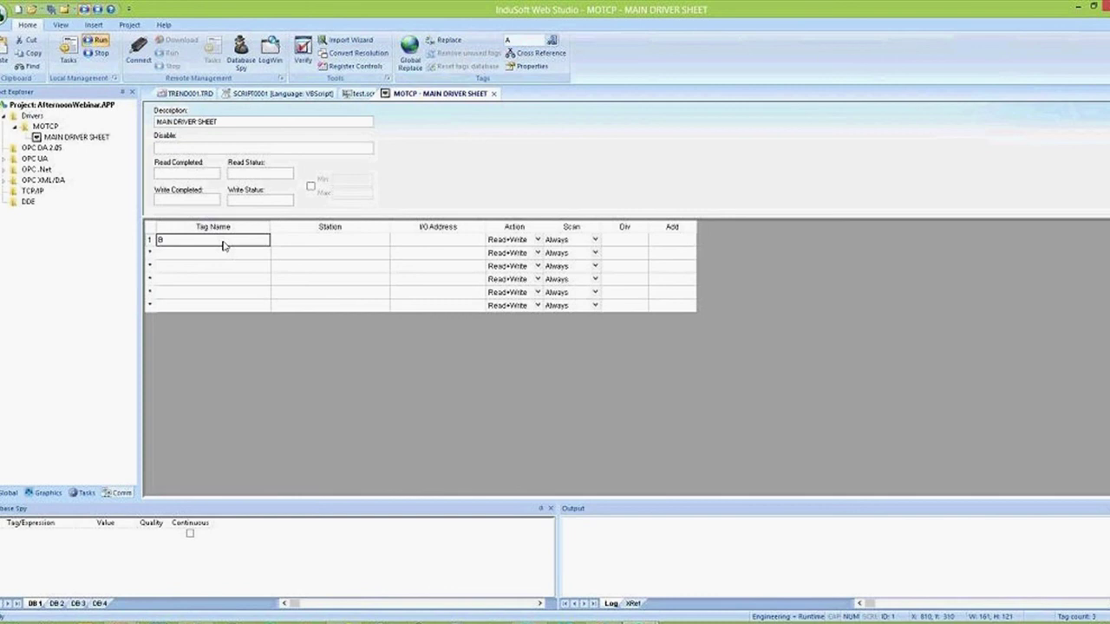
key("Return")
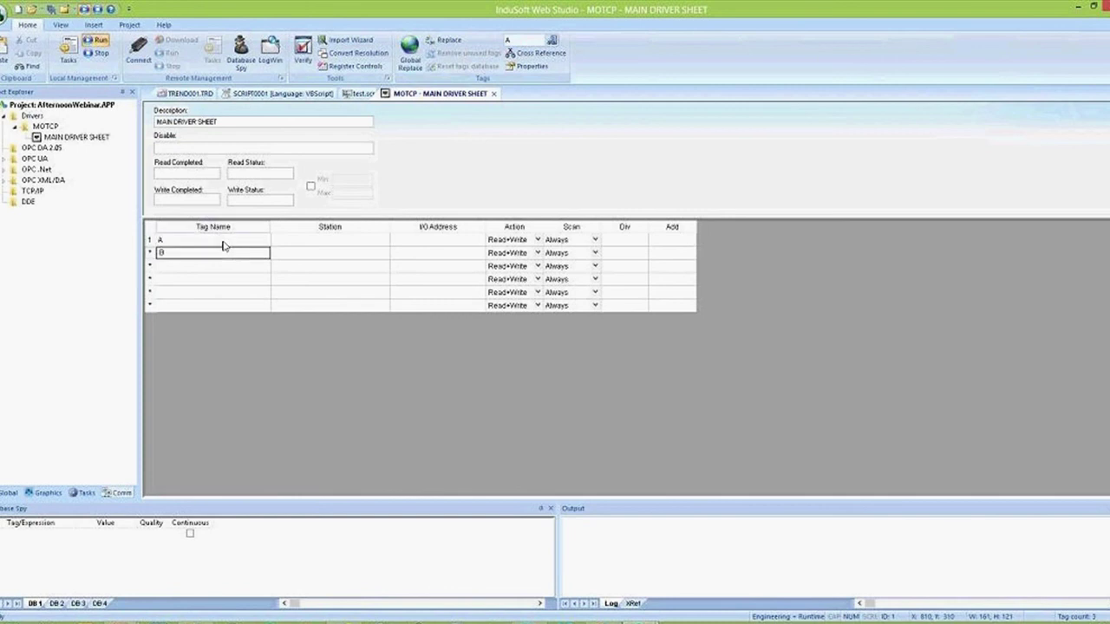
type("B")
key("Return")
type("C")
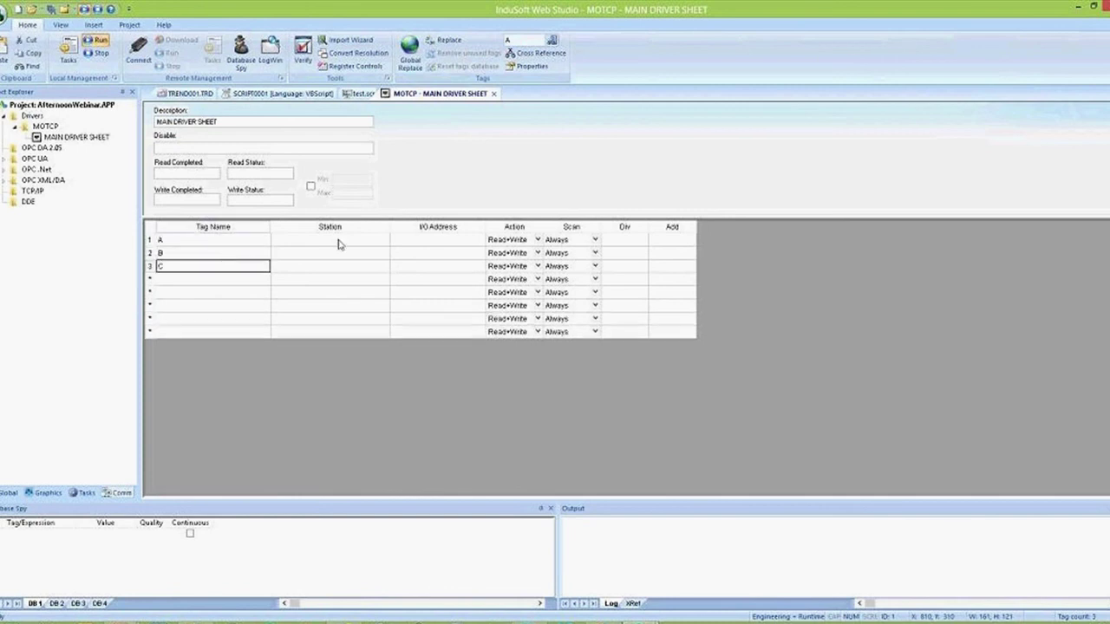
Step: Give tags A, B and C the I/O addresses 4X1, 4X2 and 4X3
left_click(338, 244)
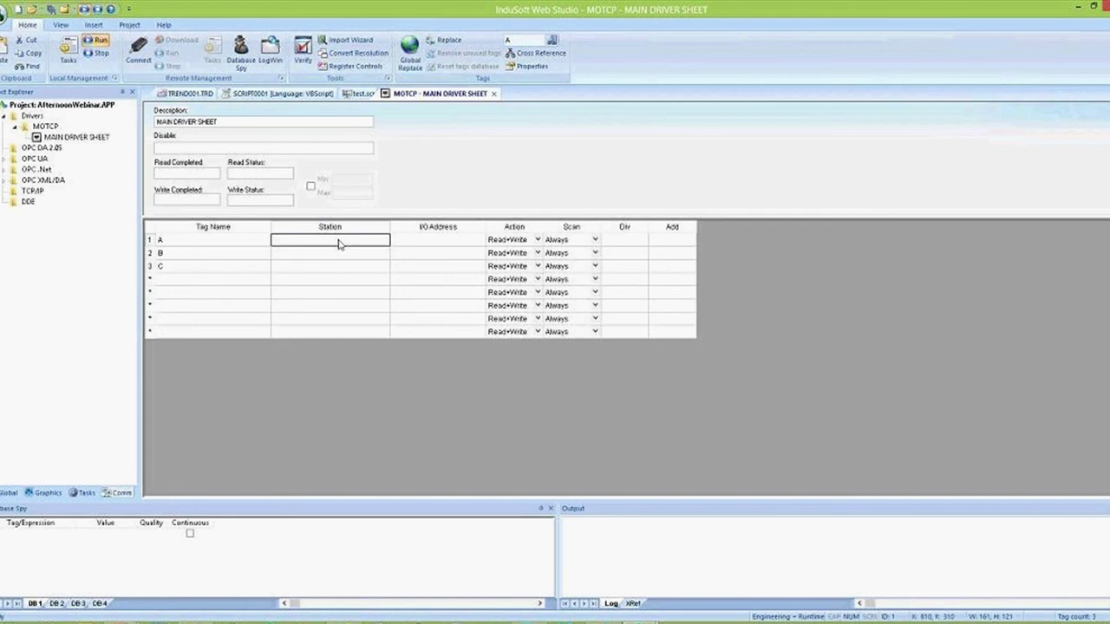
key("Tab")
type("4X1")
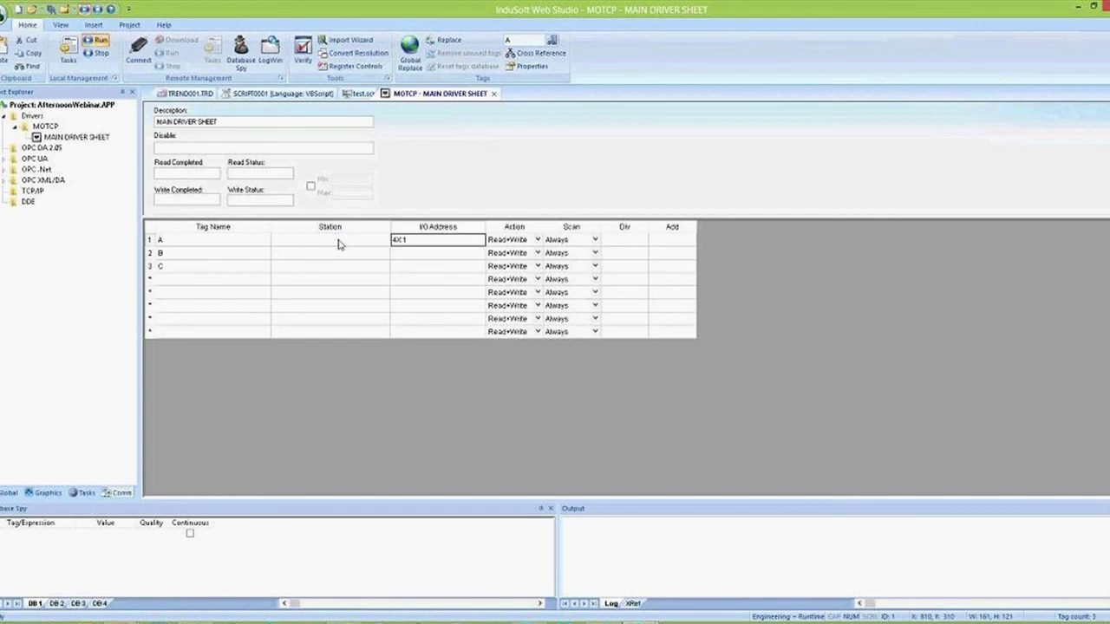
key("Return")
type("4X2")
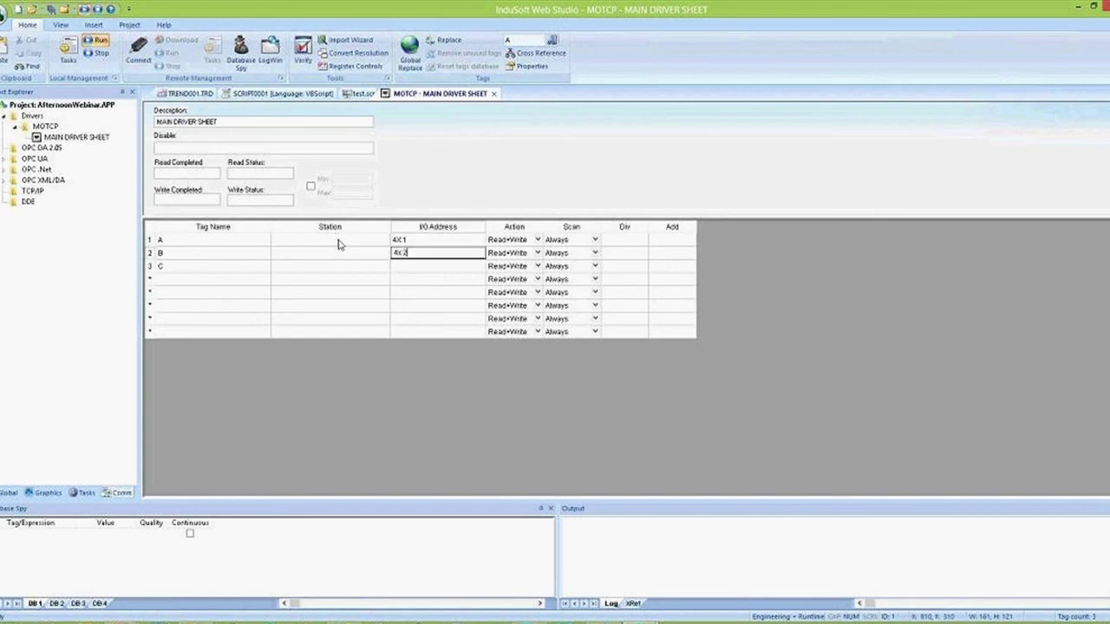
key("Return")
type("4X")
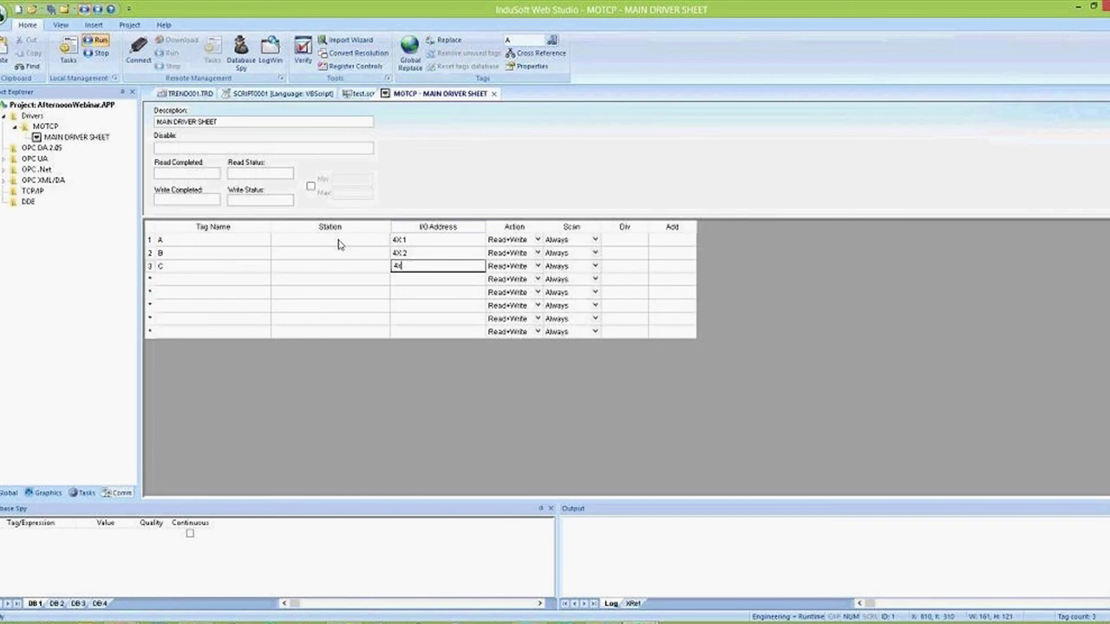
type("3")
Step: Set the station of all three tags to 1.1.1.1:502:1
left_click(339, 240)
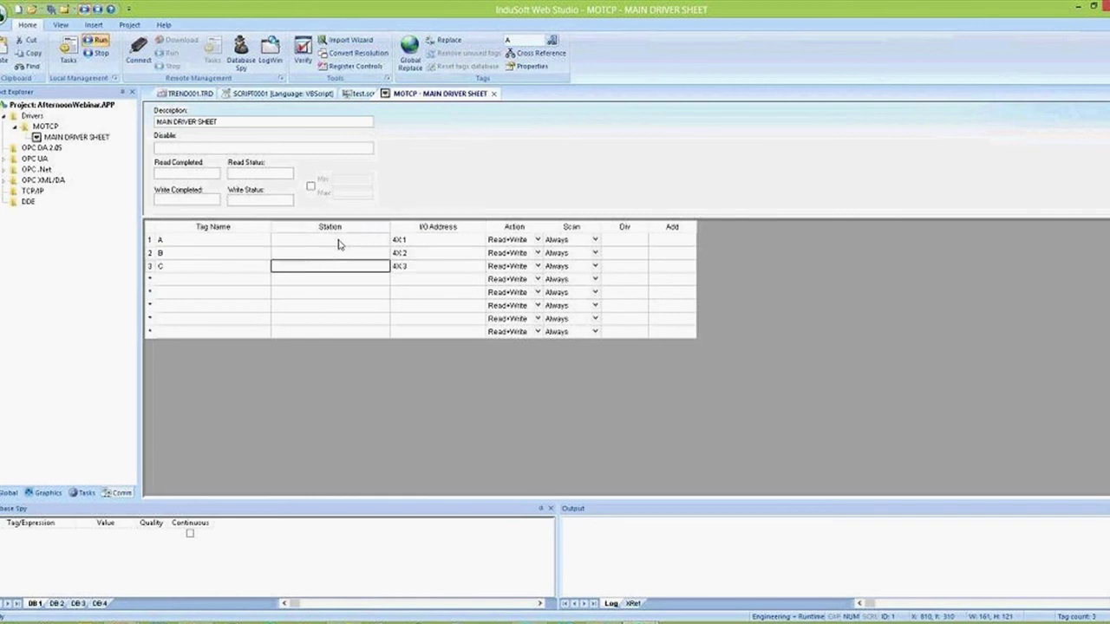
type("10")
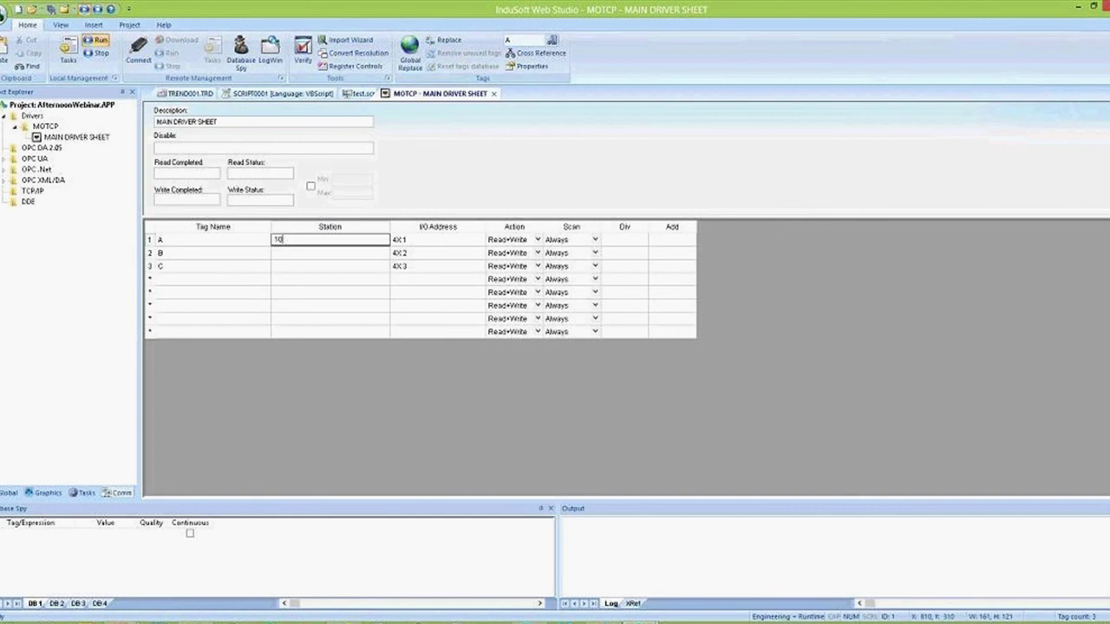
type("1.1.1.1:502:1")
key("Return")
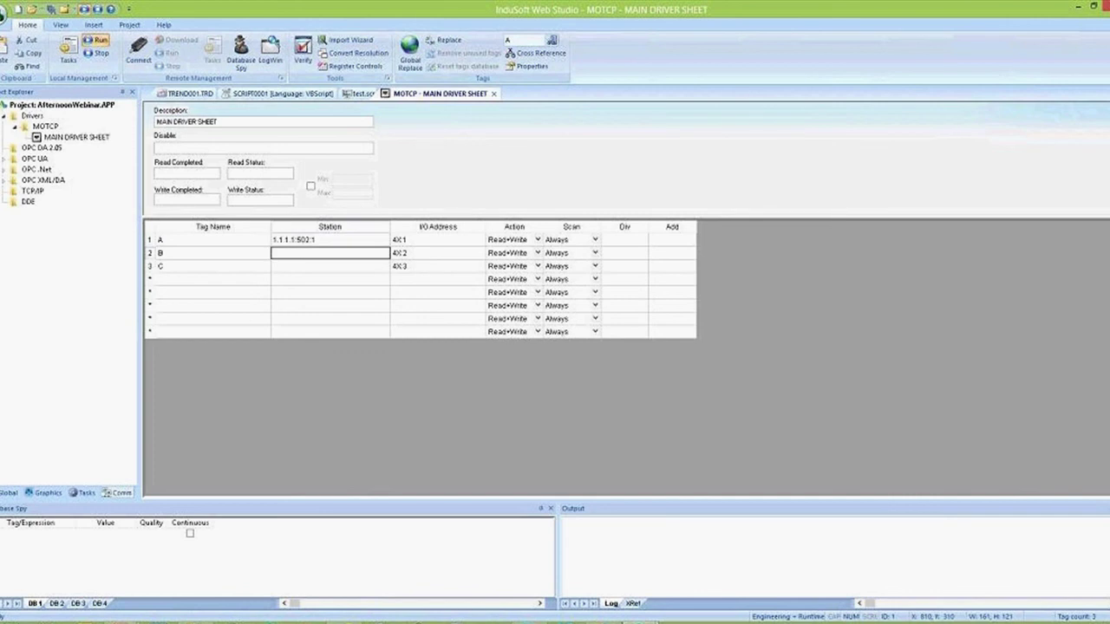
type("1.1.1.1:502:1")
key("Return")
type("1.1.1.1:502:1")
key("Return")
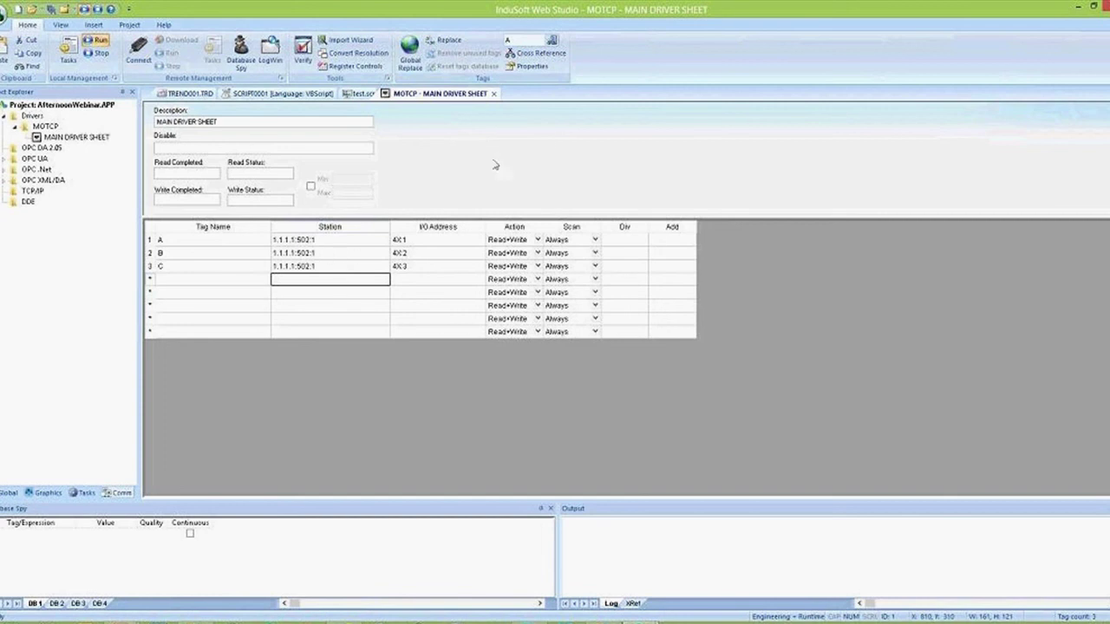
Step: Save and close the MOTCP driver sheet
left_click(493, 92)
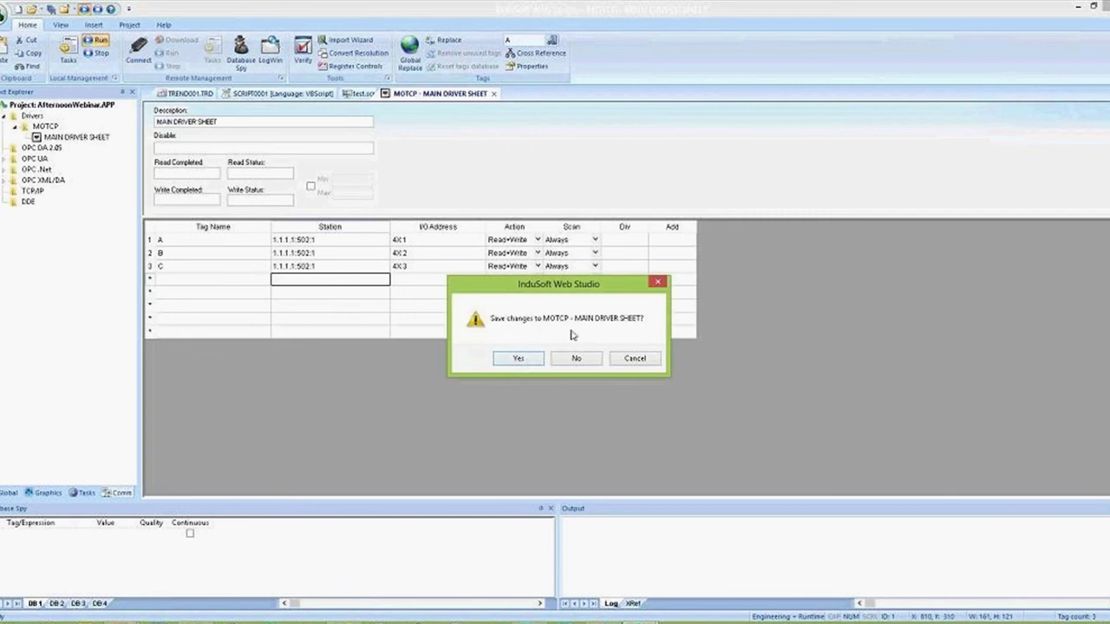
left_click(520, 359)
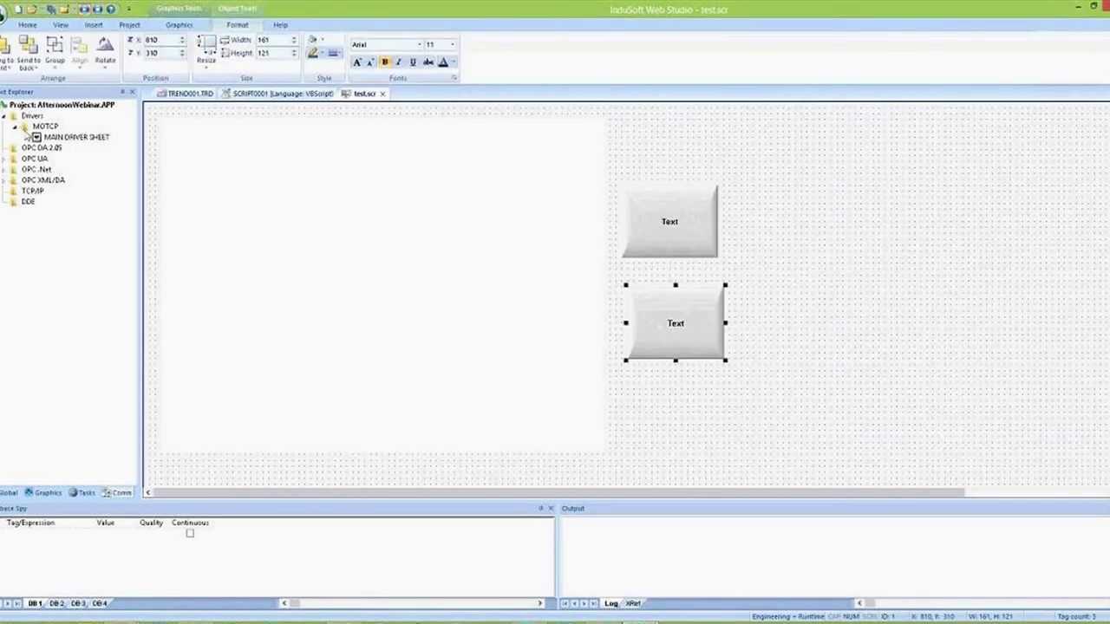
left_click(32, 116)
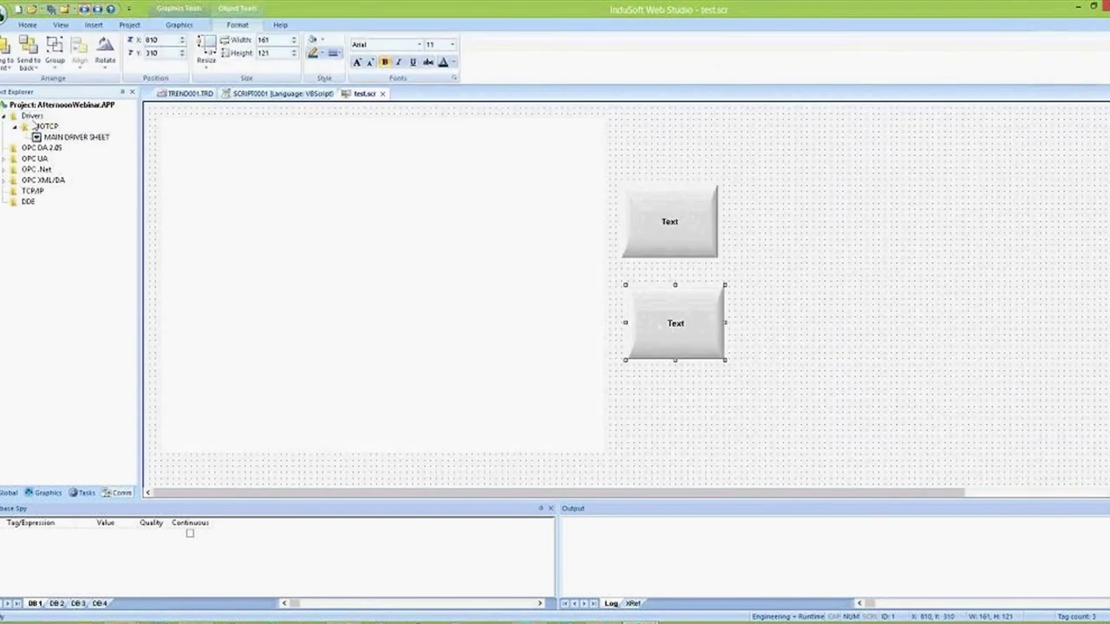
Step: Add the ABCIP Allen-Bradley Ethernet CIP driver from the Available drivers list and expand it
double_click(31, 116)
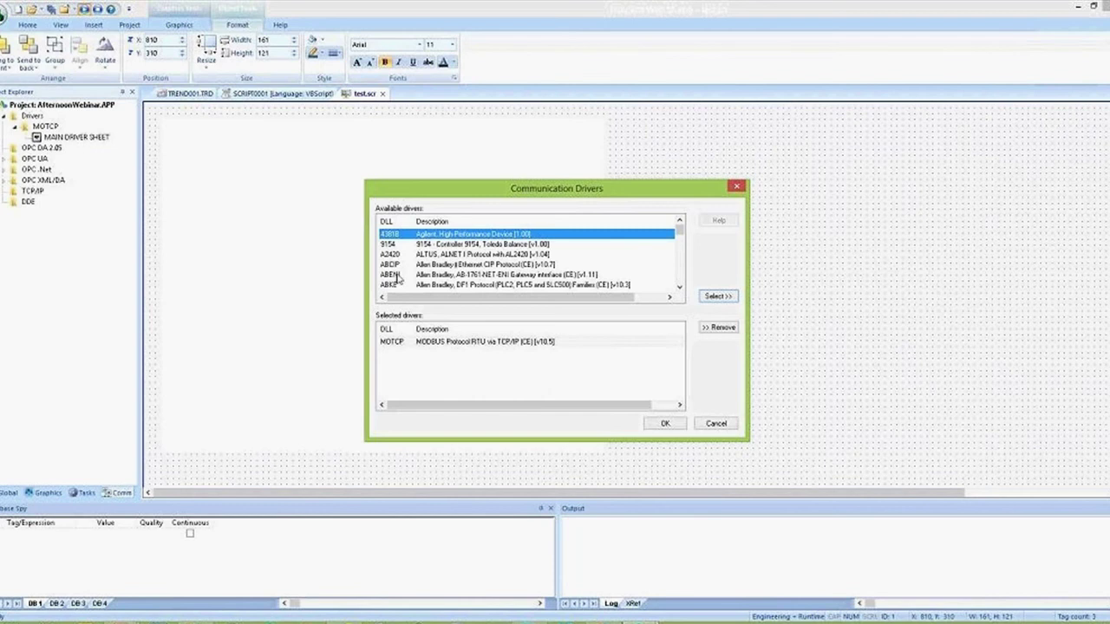
left_click(397, 276)
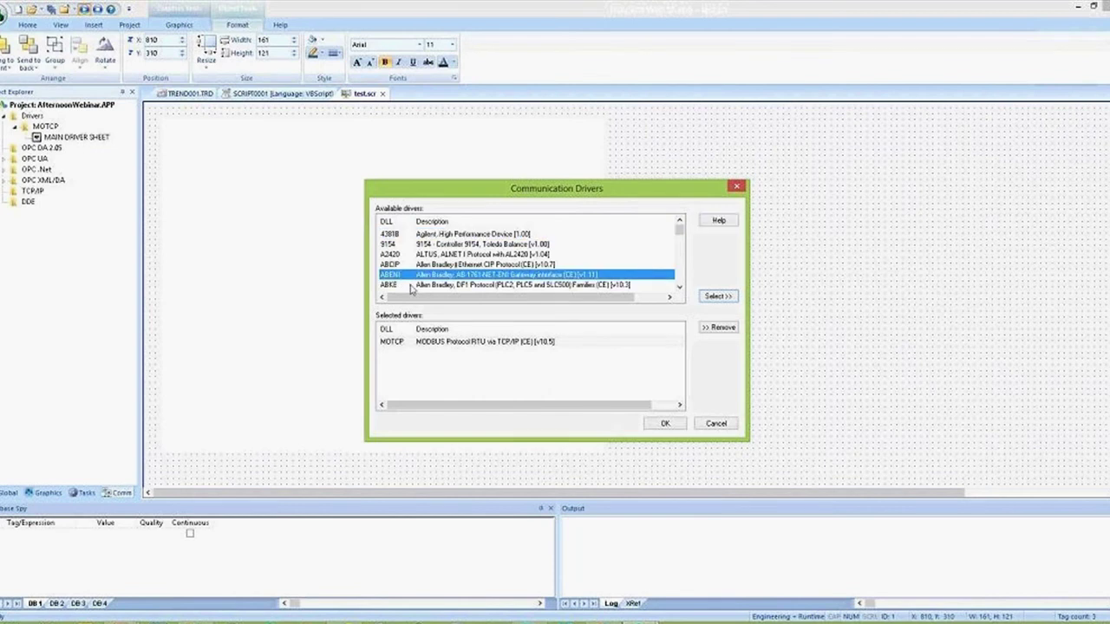
key("Down")
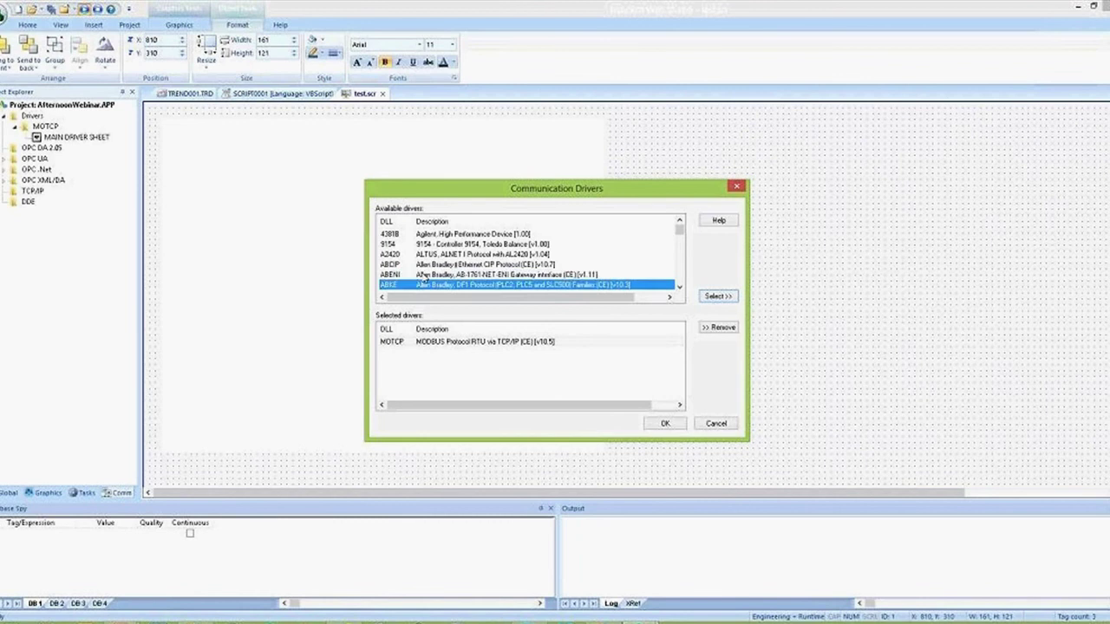
key("b")
key("Down")
left_click(424, 246)
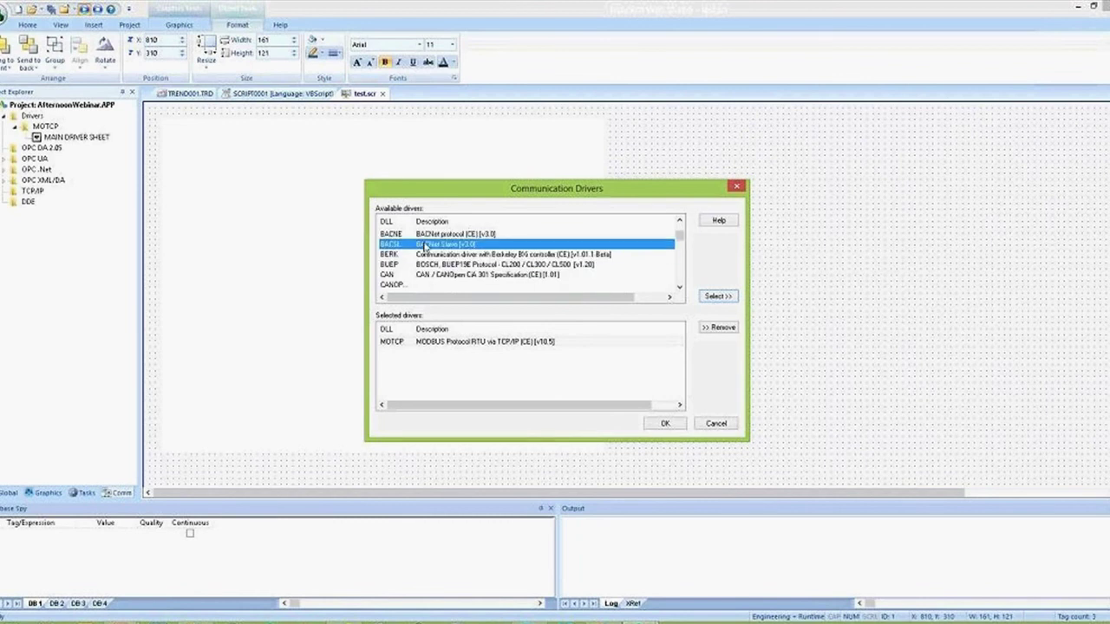
key("Home")
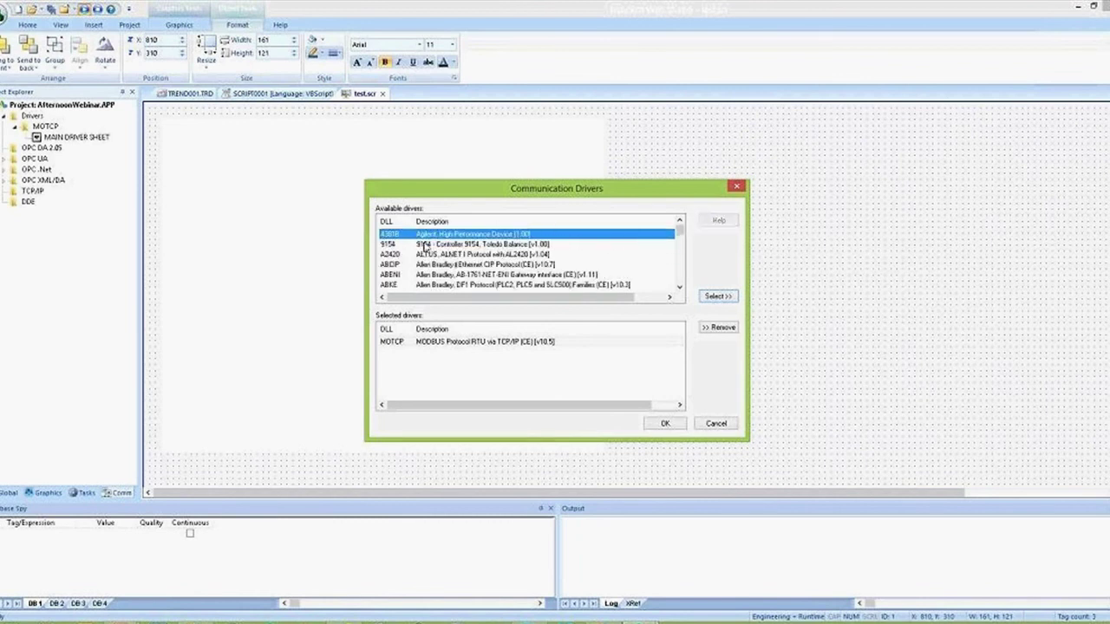
key("Down")
key("Down")
key("Down")
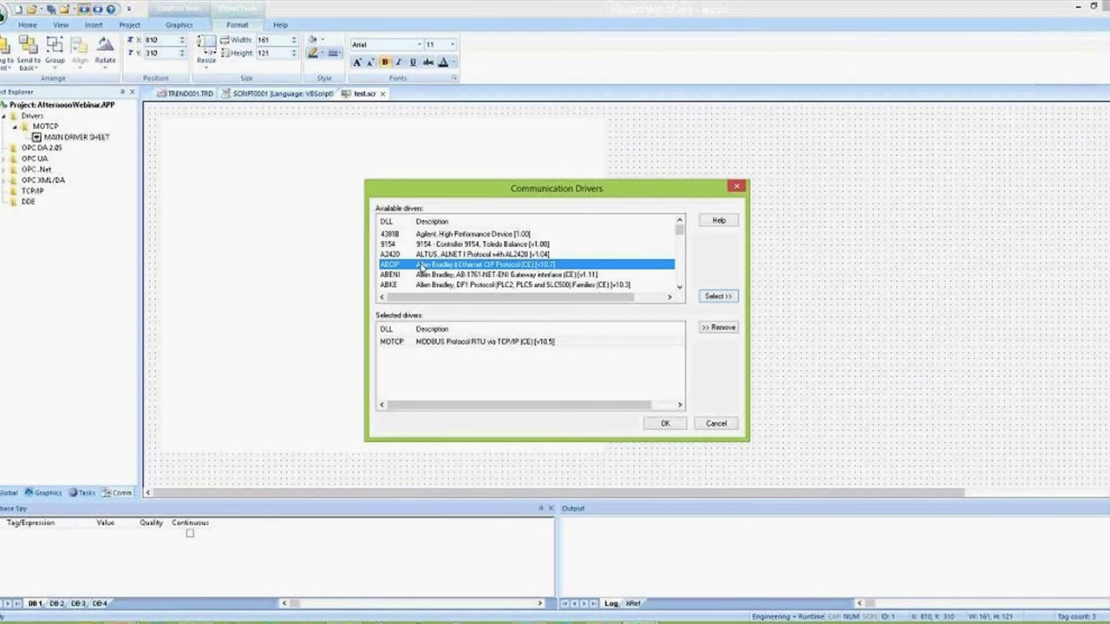
double_click(422, 269)
left_click(665, 423)
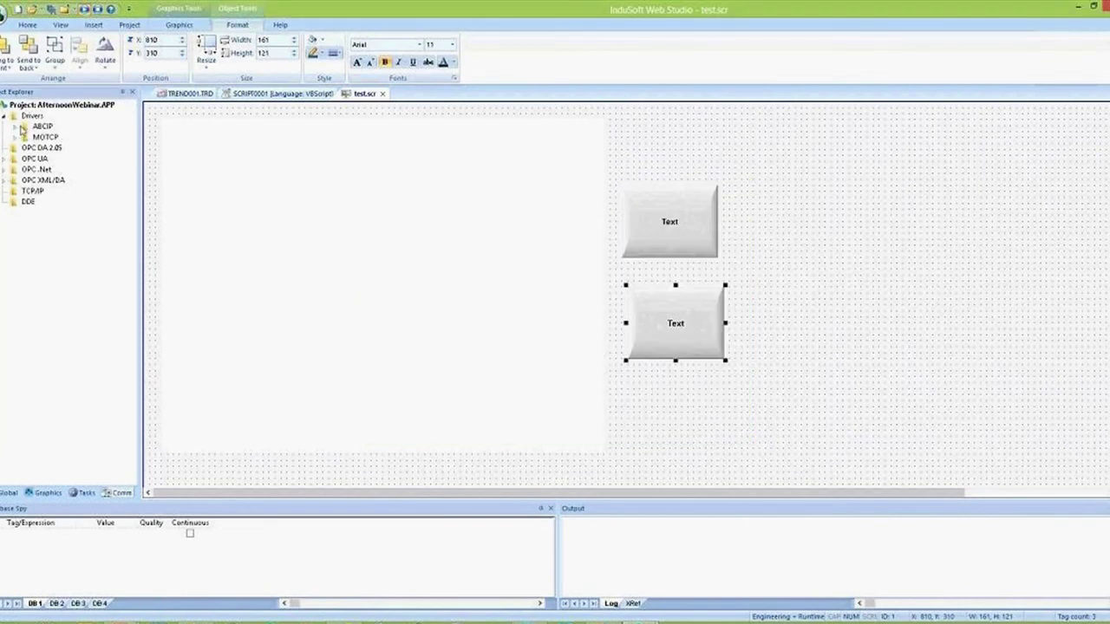
left_click(21, 128)
Step: Open the ABCIP main driver sheet and enter tag names A, B and C
double_click(76, 137)
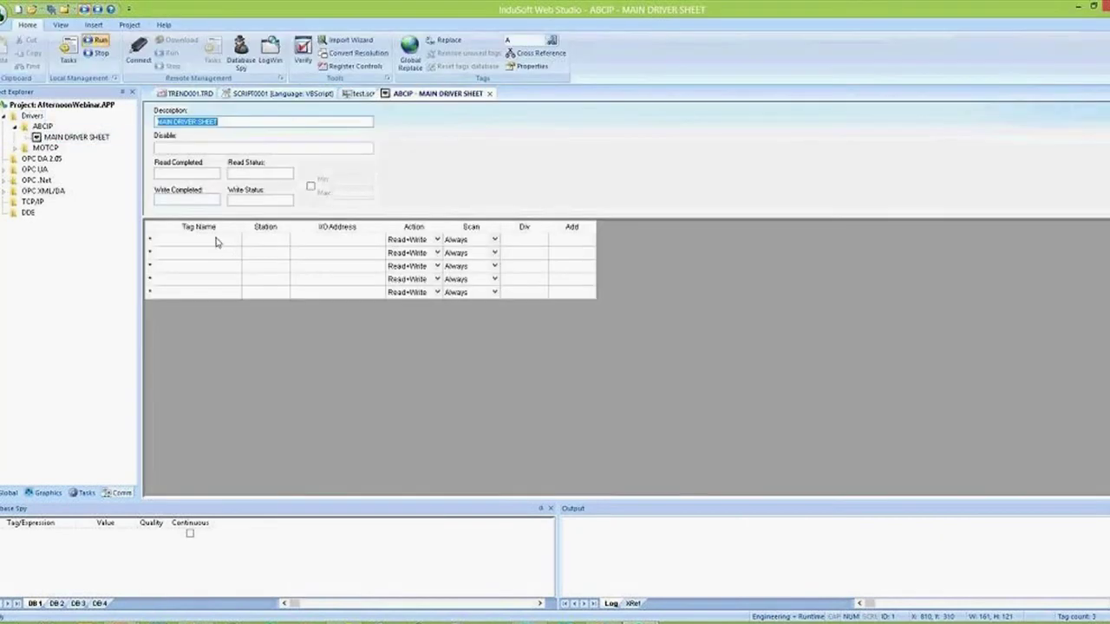
left_click(217, 242)
type("A")
key("Return")
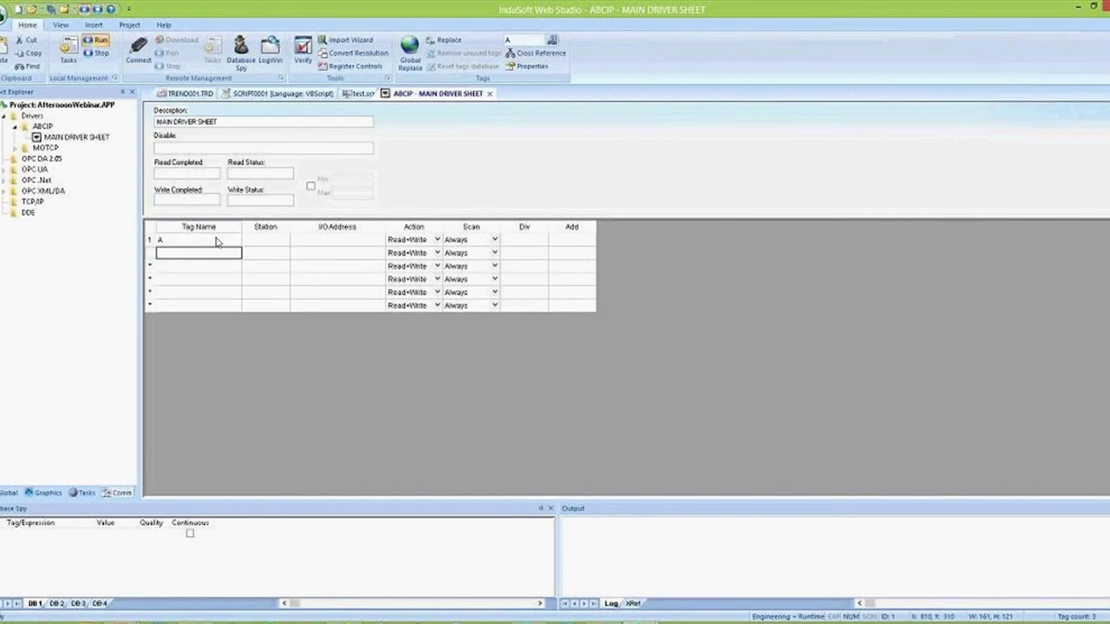
type("B")
key("Return")
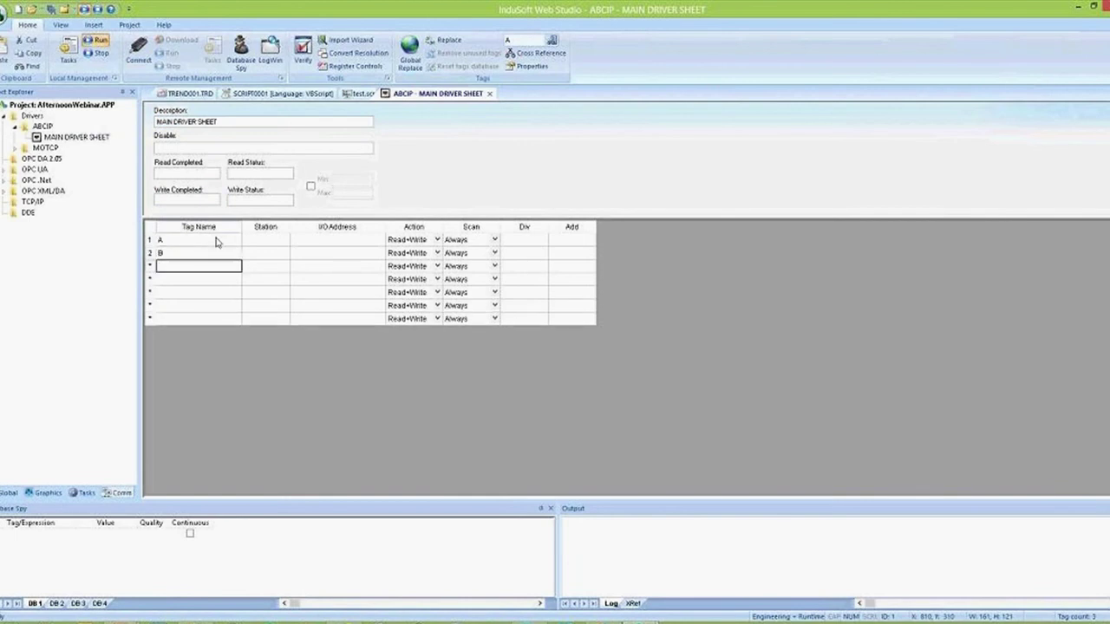
type("C")
key("Tab")
Step: Set the station of tags A, B and C to 1.1.1.1
key("Up")
key("Up")
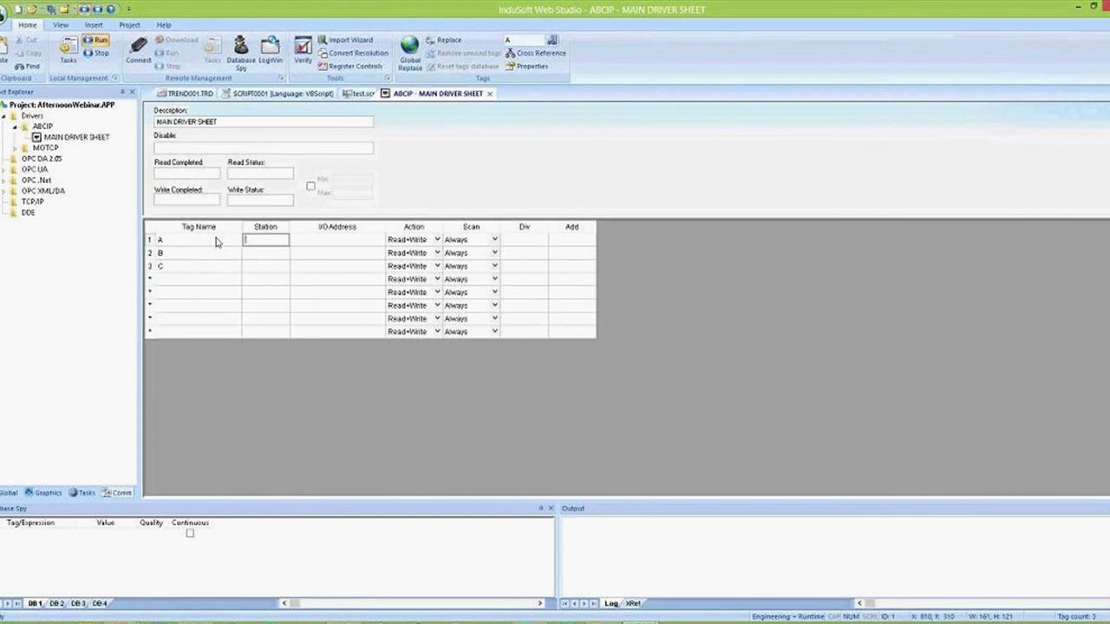
type("1.1.1.1")
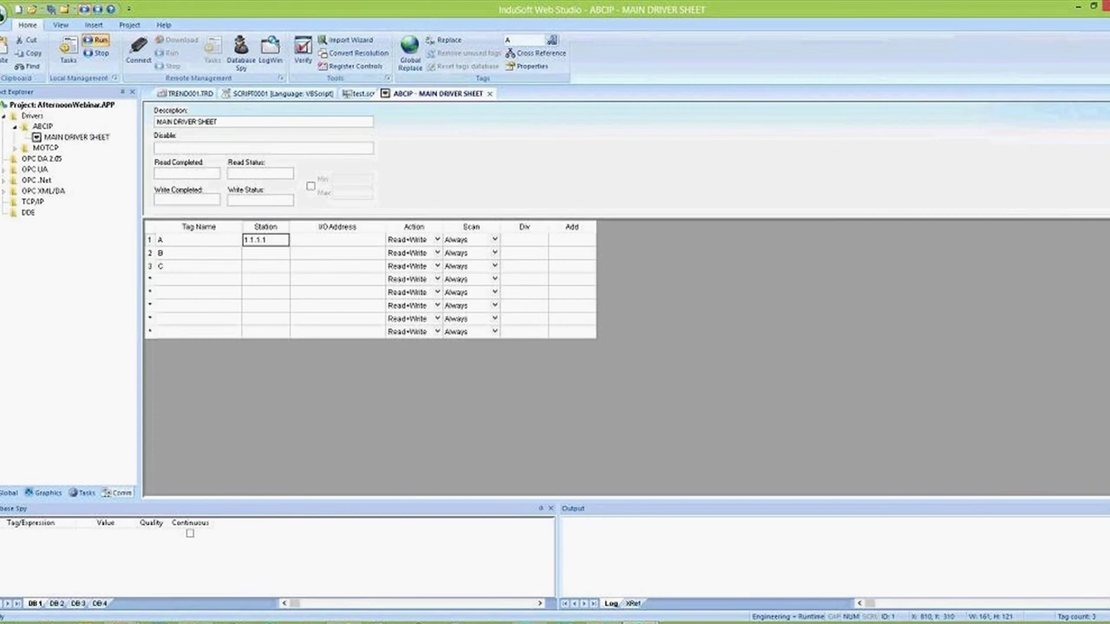
key("Down")
type("1.1.1.1")
key("Down")
type("1.1.1.1")
Step: Enter I/O addresses LEVEL, PRESSURE and TEMPERATURE for tags A, B and C
key("Right")
key("Up")
key("Up")
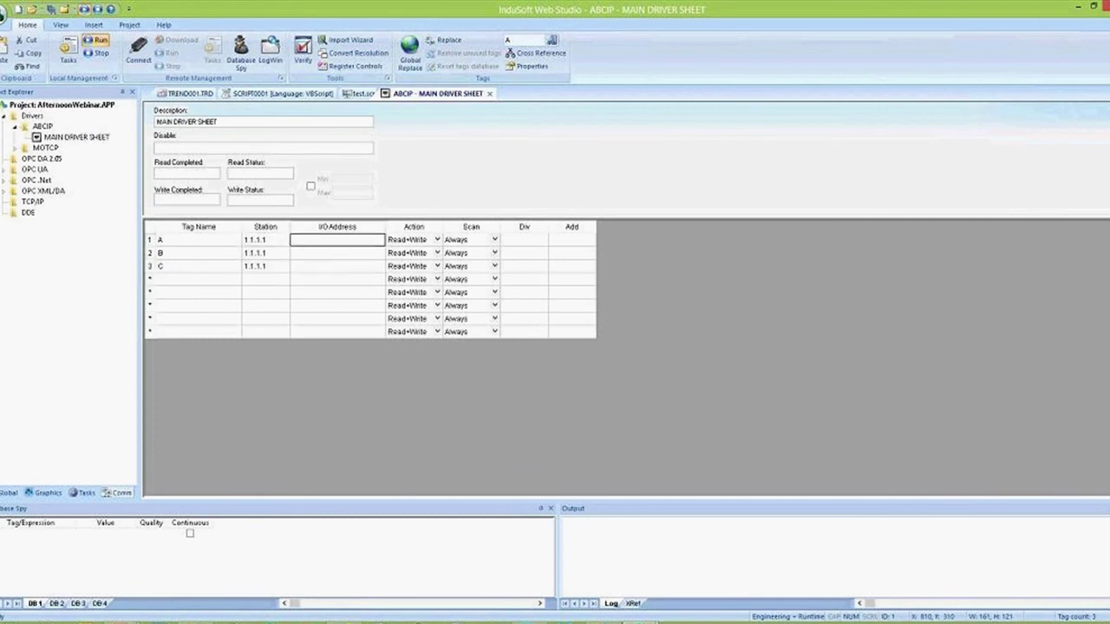
key("F2")
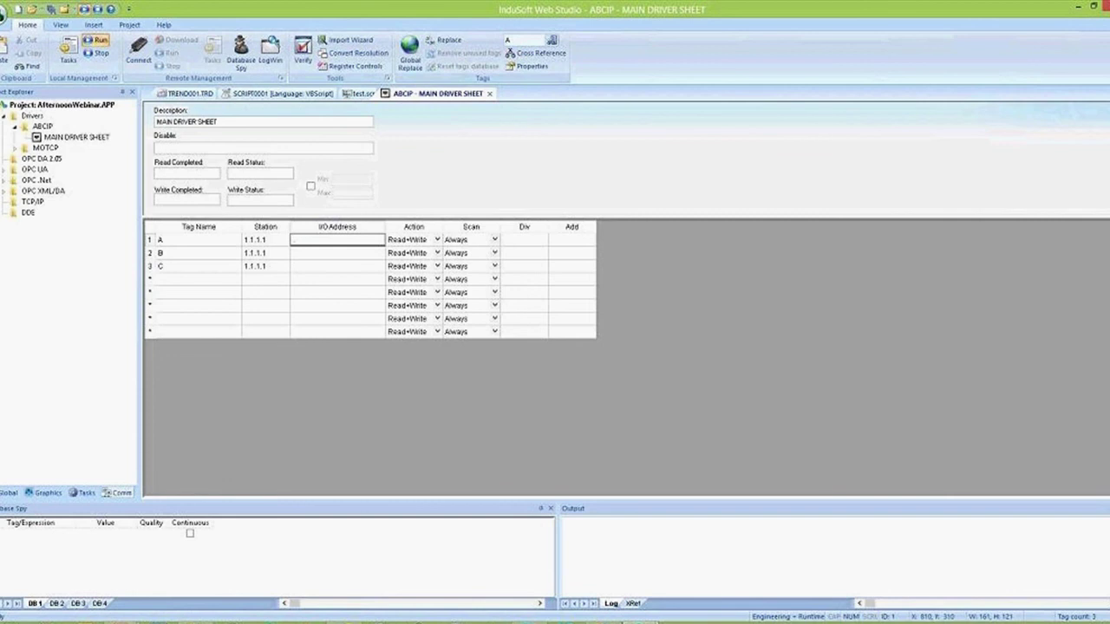
type("LEVEL")
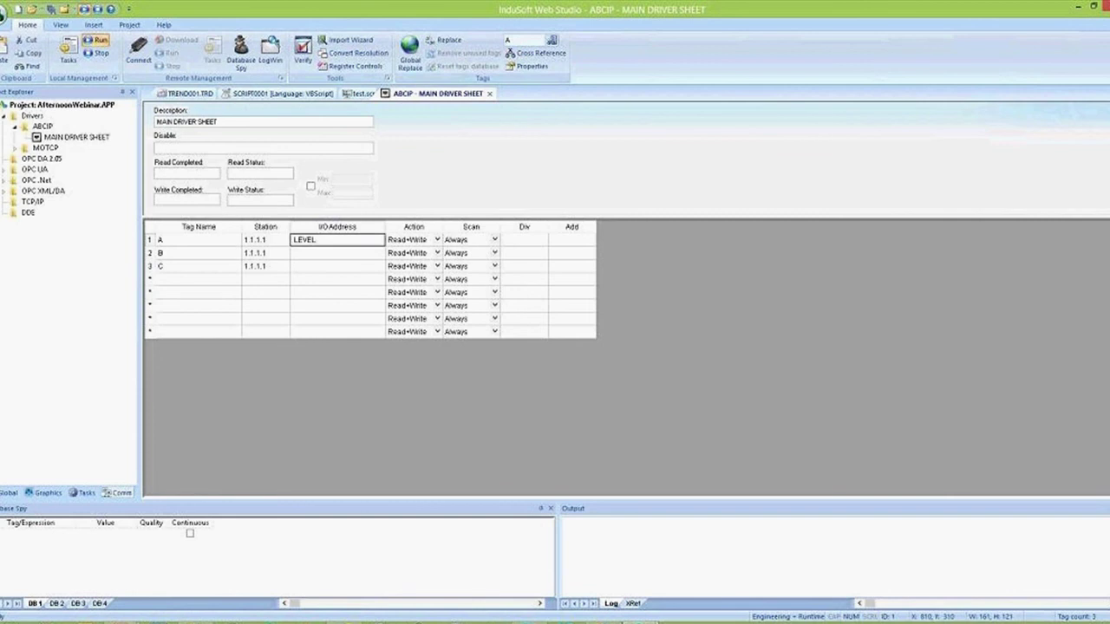
key("Return")
type("PRESSURE")
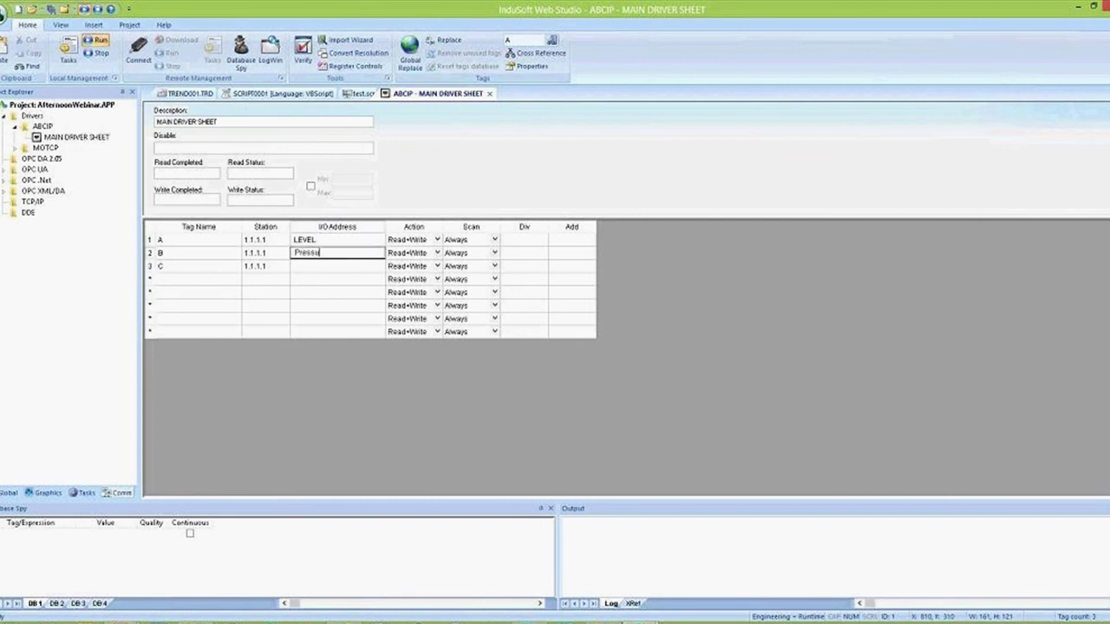
key("Return")
type("Tempe")
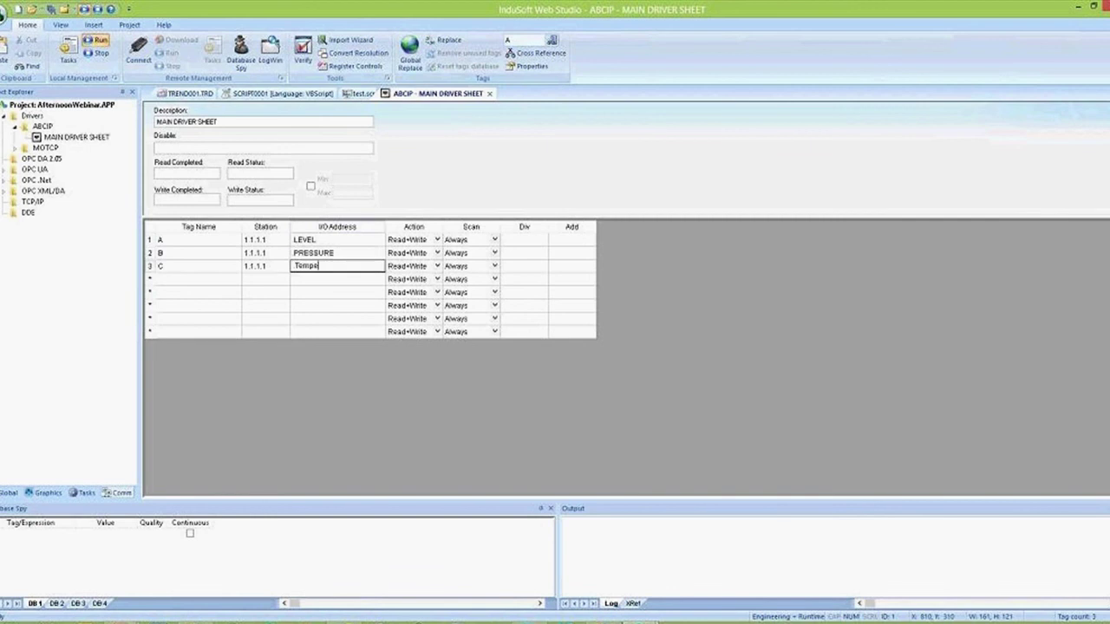
type("raature")
key("Return")
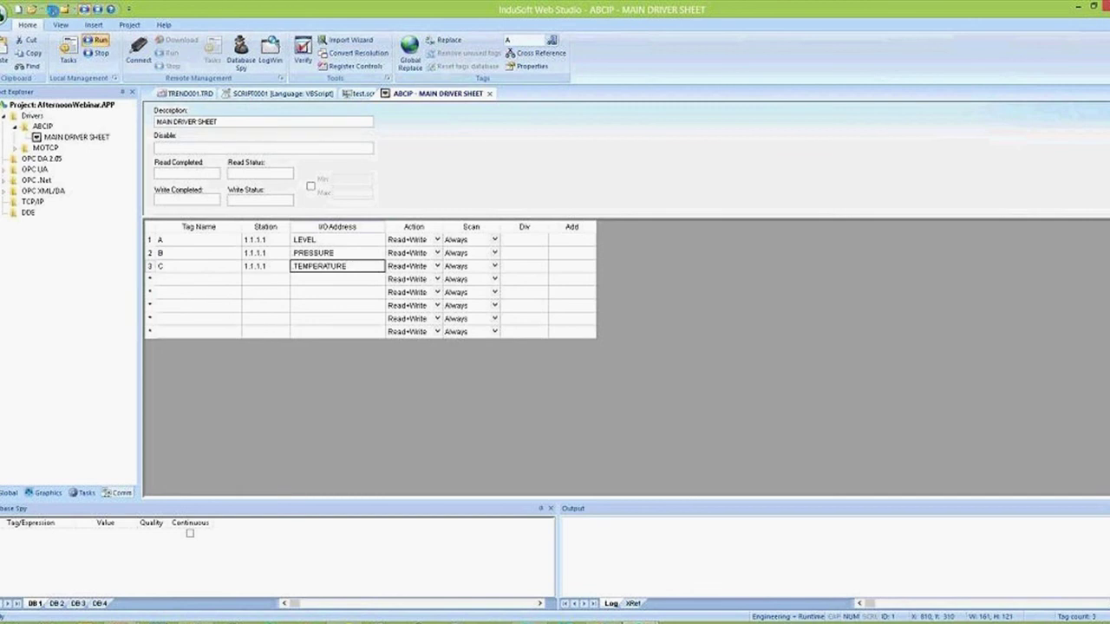
right_click(28, 119)
left_click(65, 126)
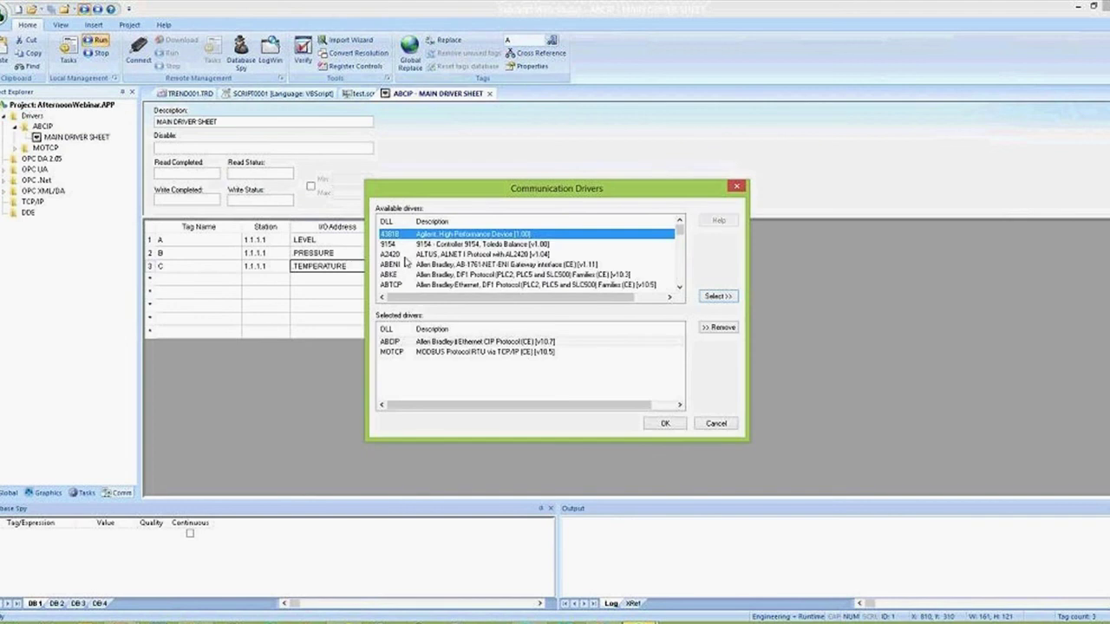
left_click(405, 258)
type("omr")
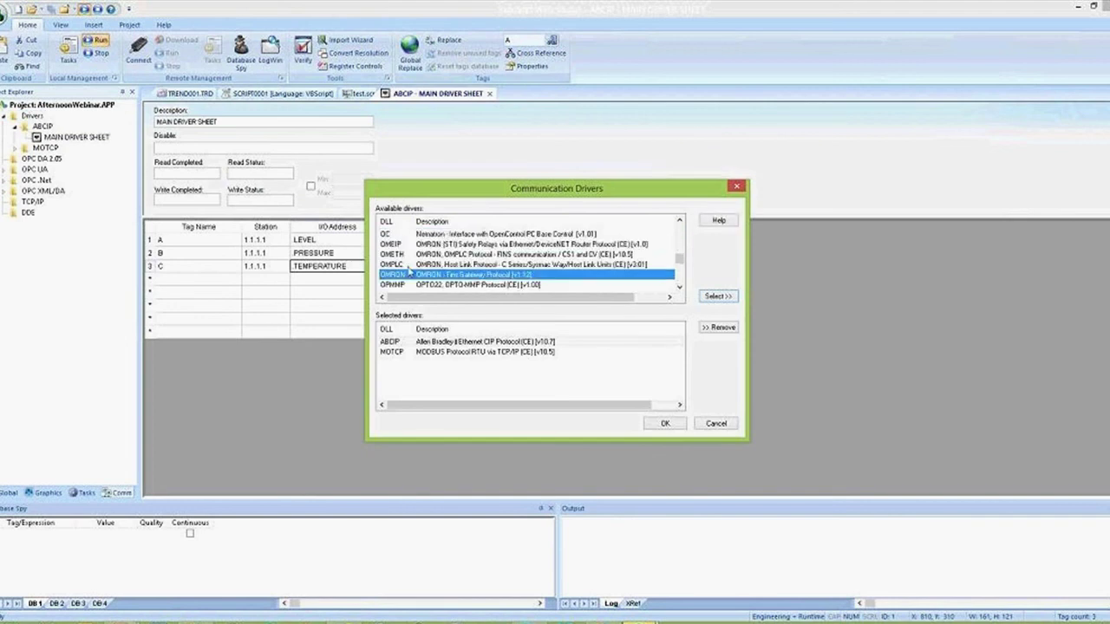
double_click(408, 254)
left_click(400, 275)
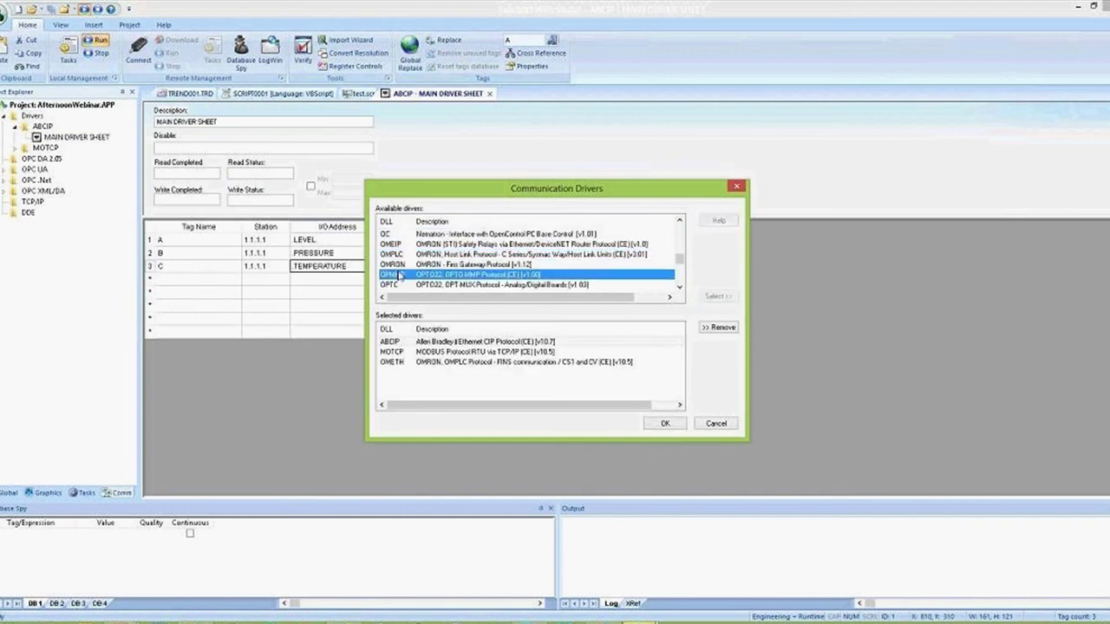
type("tw")
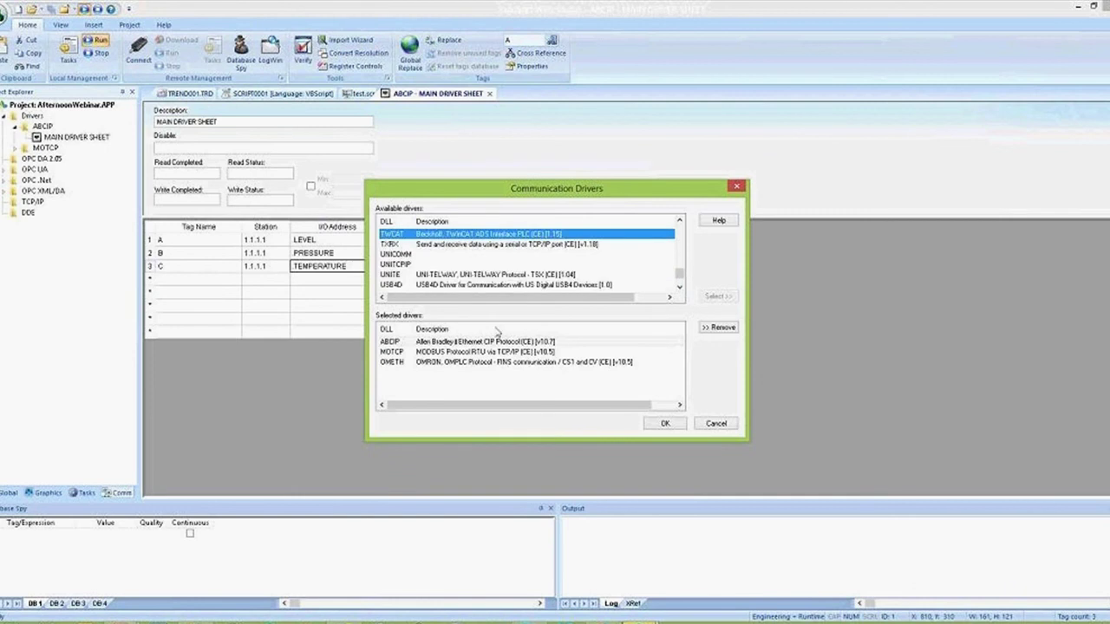
left_click(612, 361)
left_click(718, 326)
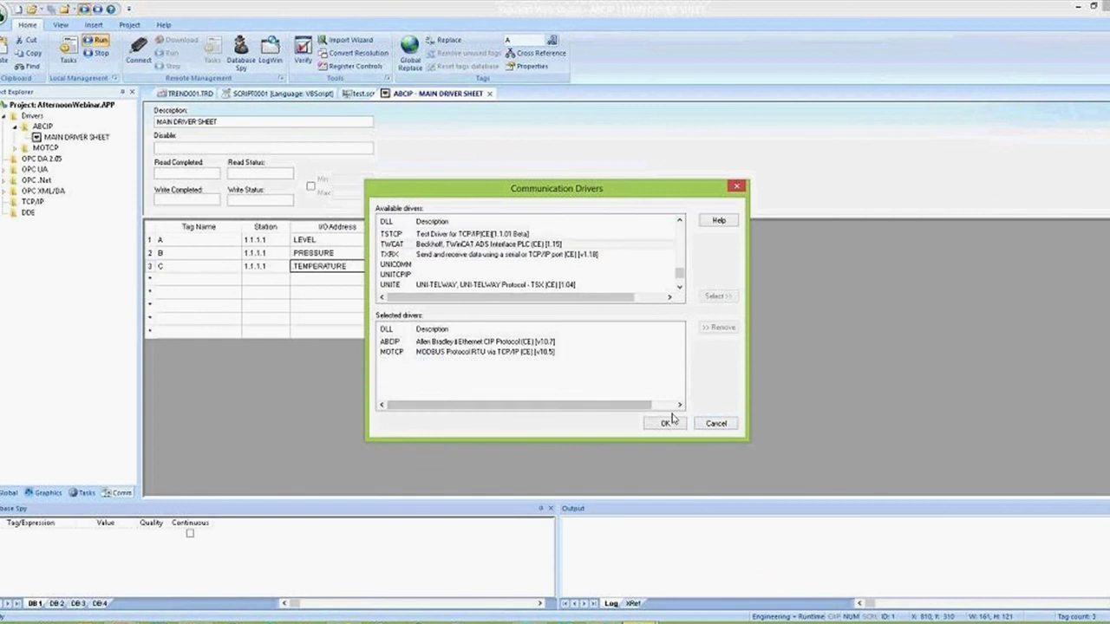
left_click(664, 423)
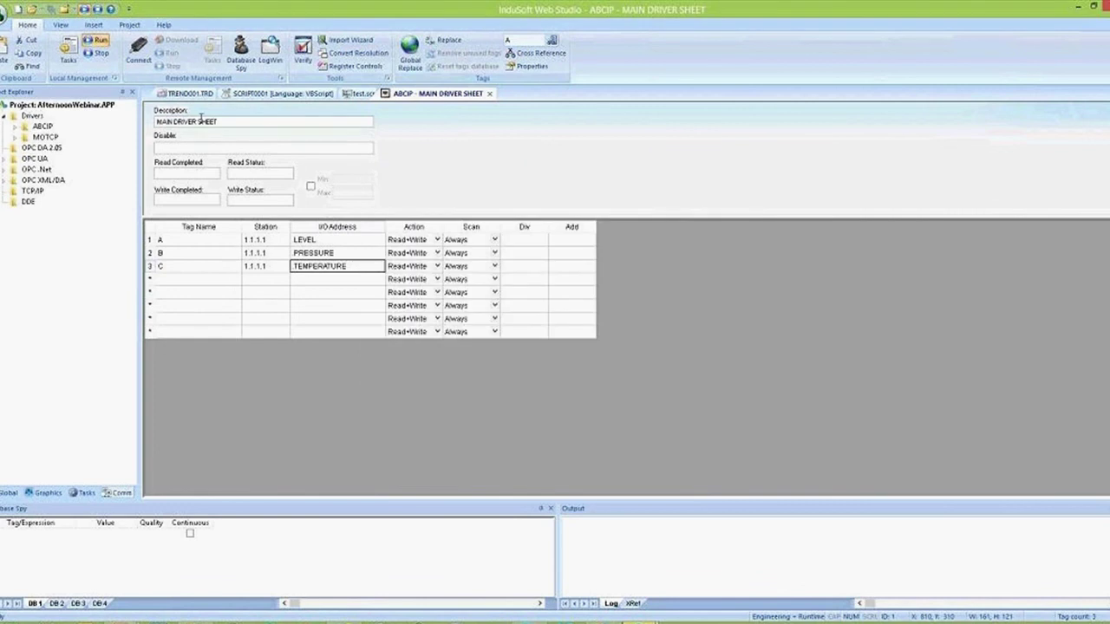
Step: Expand the ABCIP and MOTCP drivers and select the ABCIP main driver sheet
double_click(39, 129)
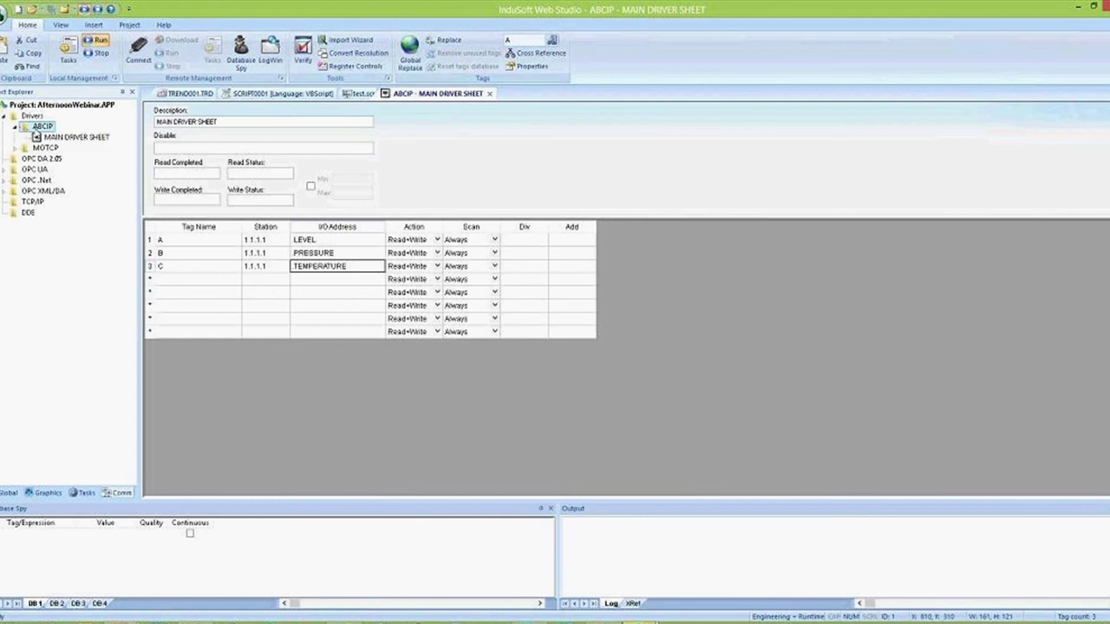
left_click(45, 149)
double_click(45, 149)
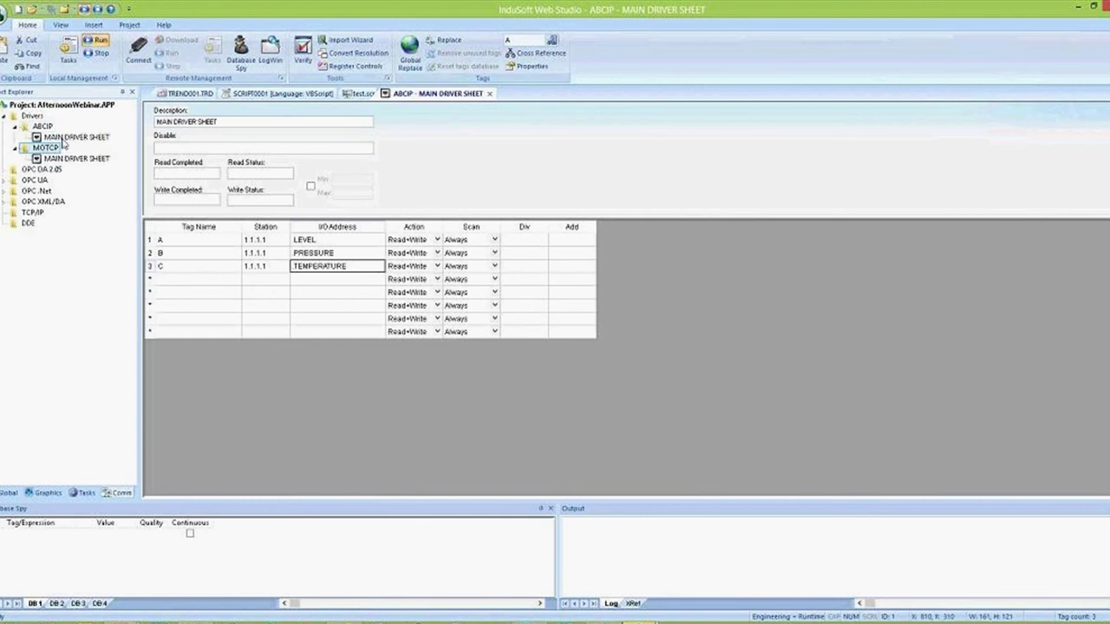
left_click(64, 139)
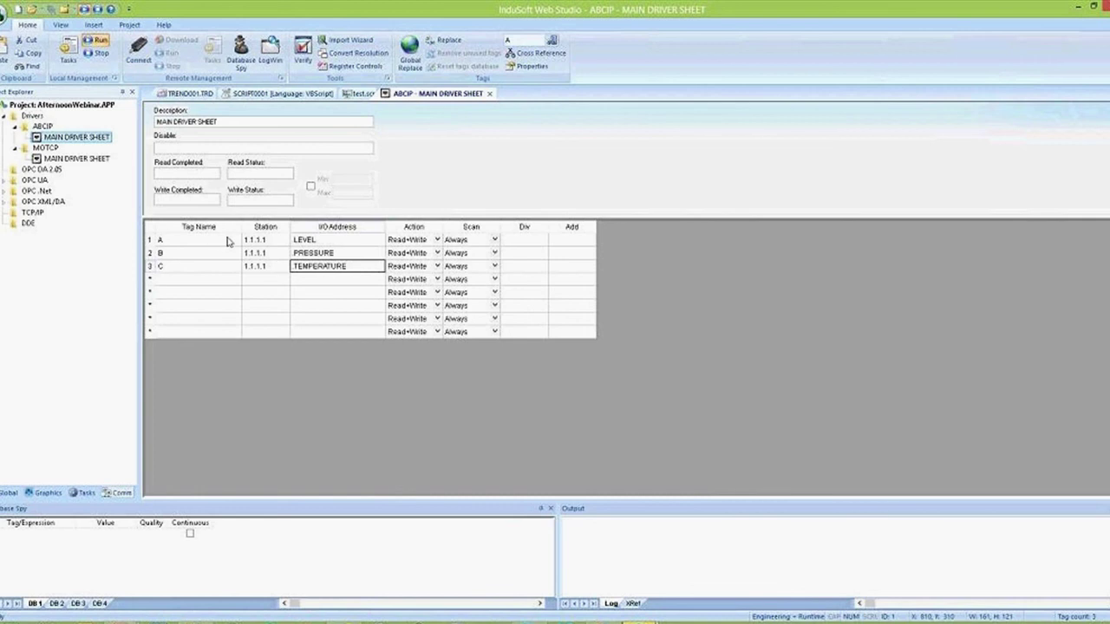
Step: Set the sheet's Disable field to PLCType<>1, creating the new PLCType tag
left_click(163, 148)
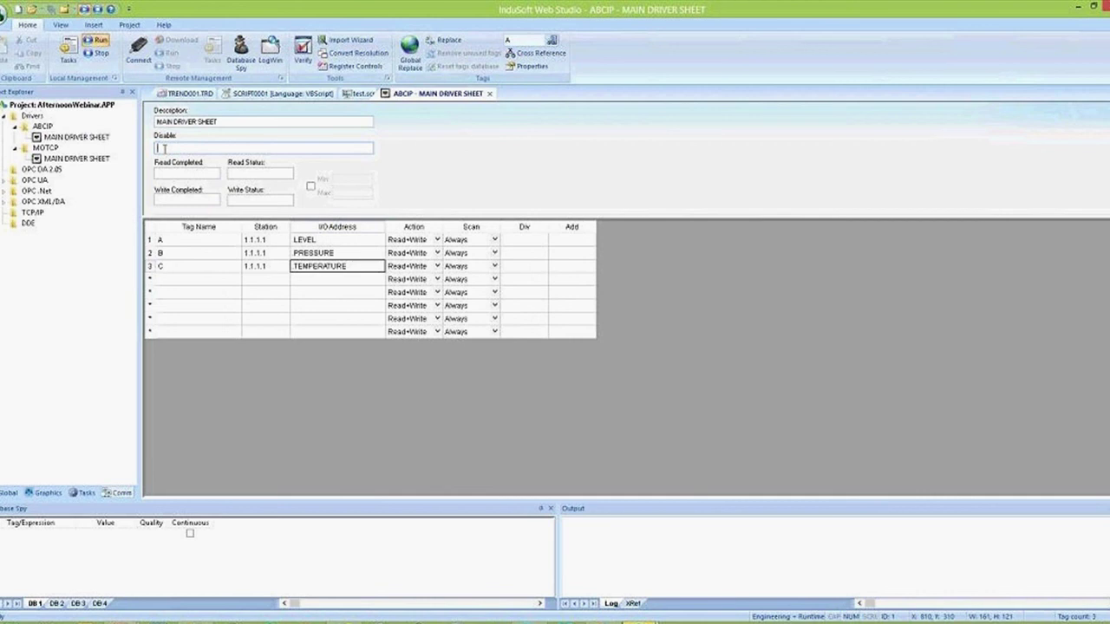
type("PLCType=1")
key("Return")
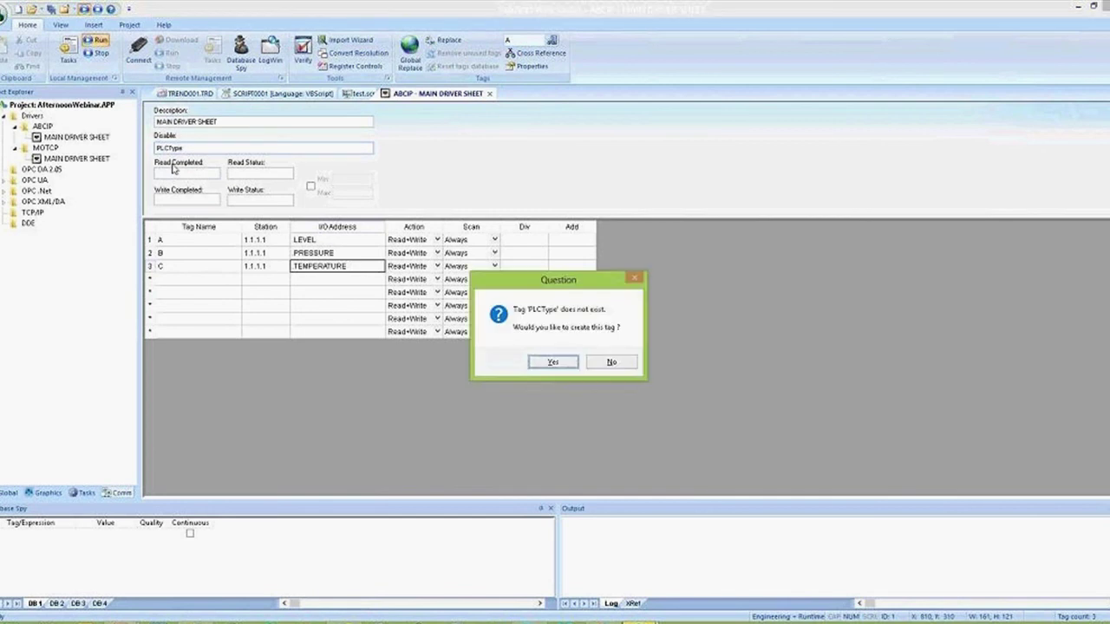
key("Return")
key("Escape")
type("=1")
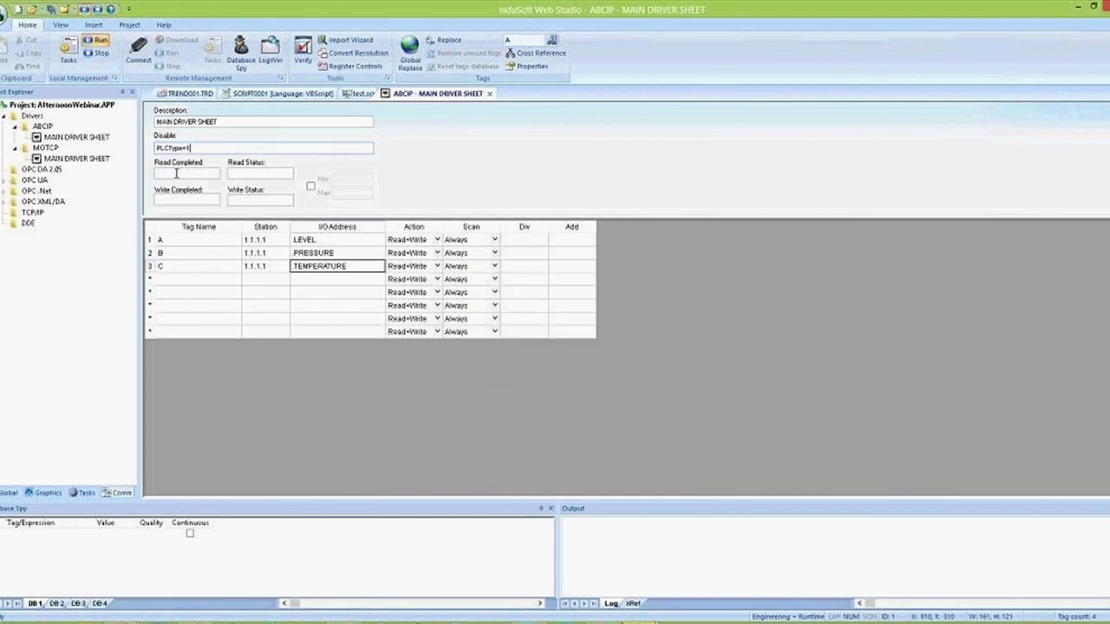
left_click(178, 172)
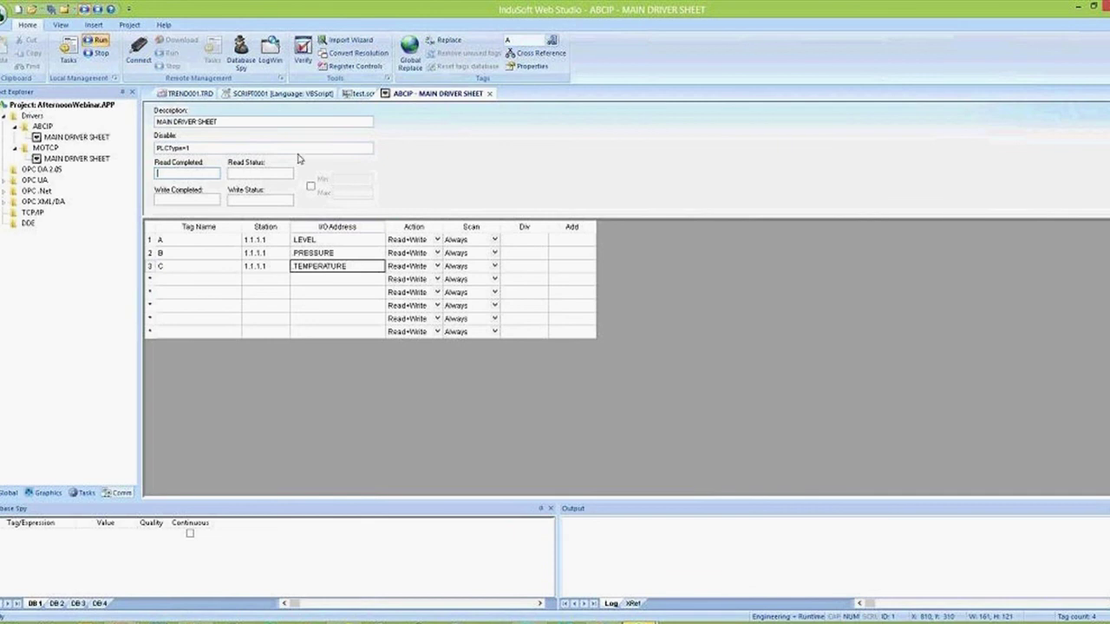
left_click(197, 148)
key("BackSpace")
key("BackSpace")
type("<>1")
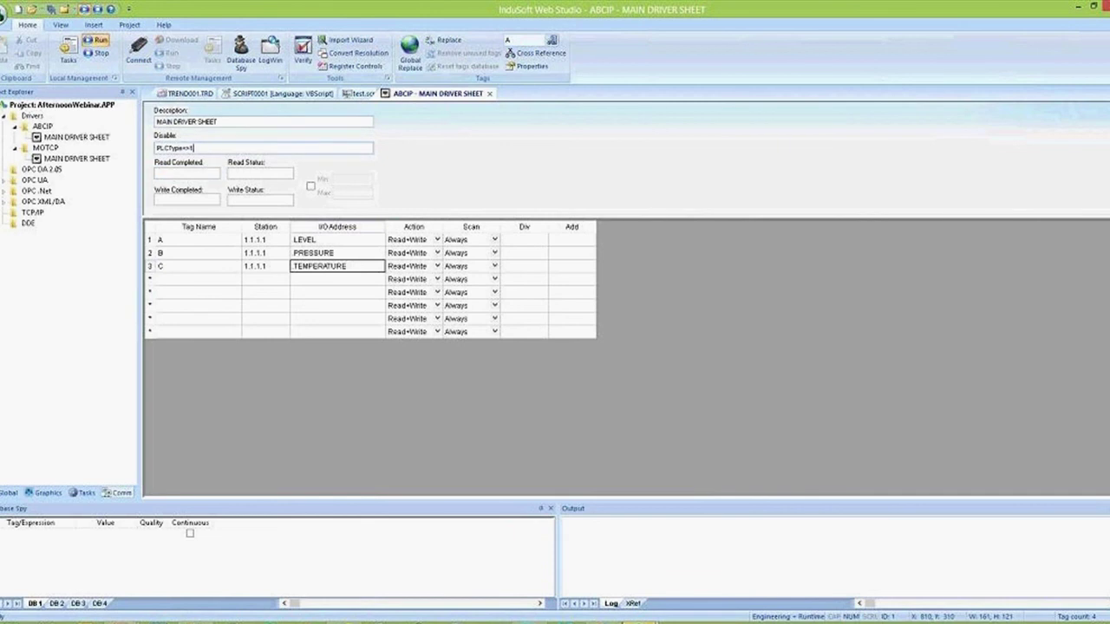
left_click(192, 174)
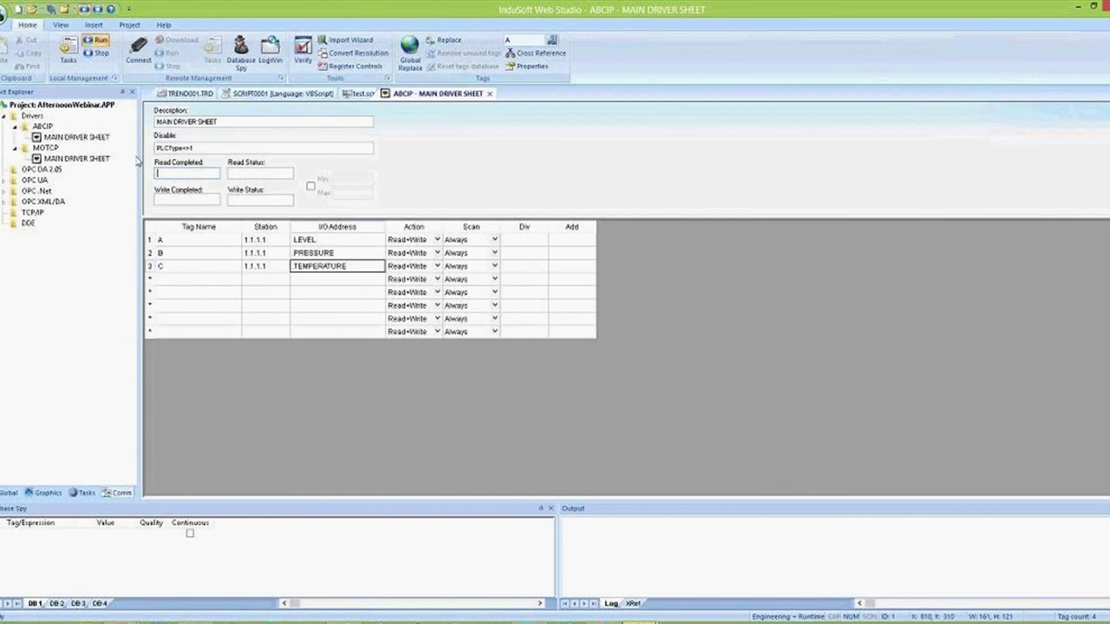
double_click(74, 158)
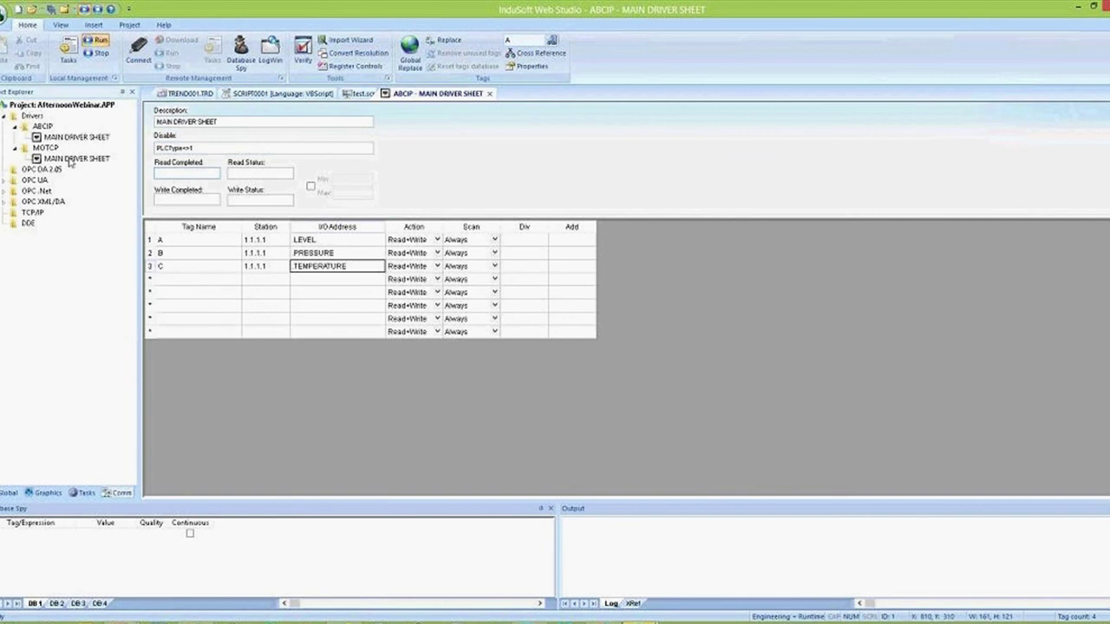
left_click(206, 148)
type("PLC")
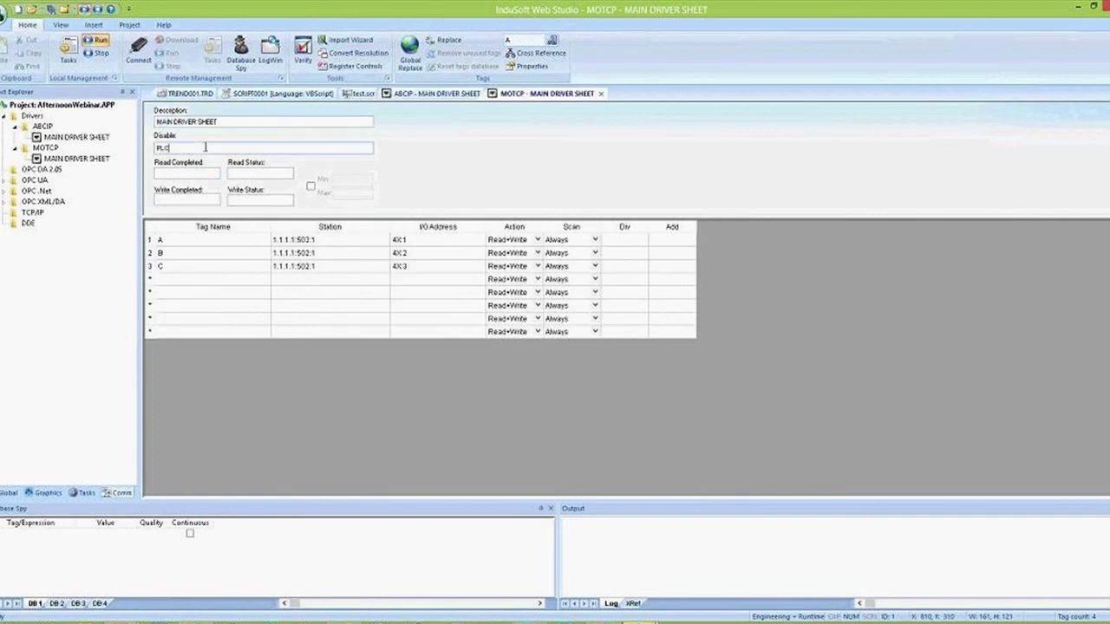
type("Type<>0")
left_click(200, 174)
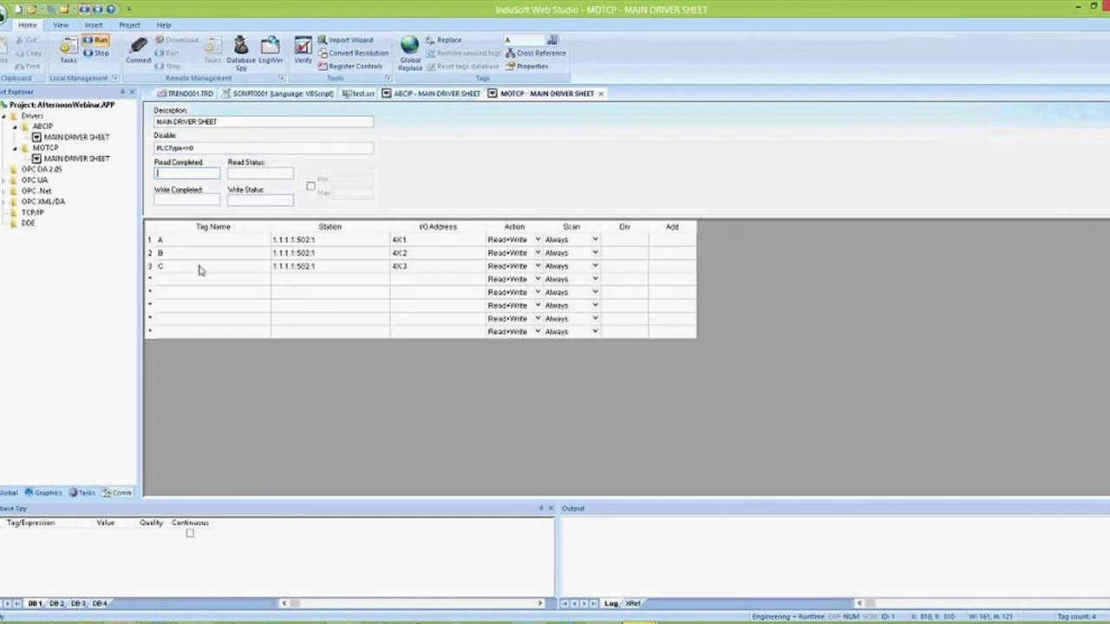
left_click(418, 94)
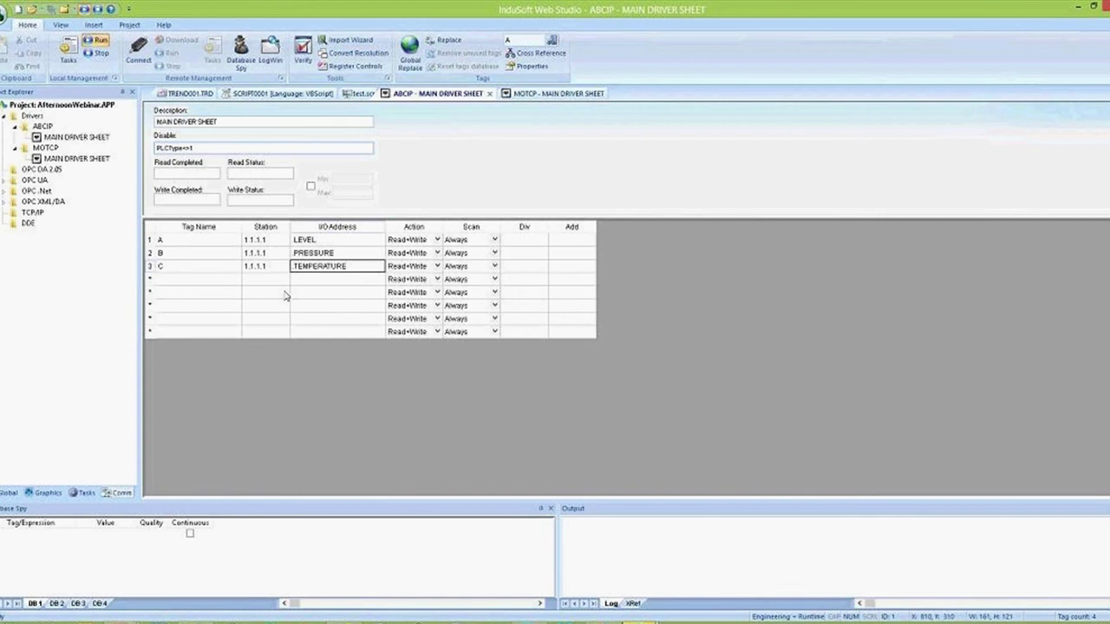
left_click(536, 95)
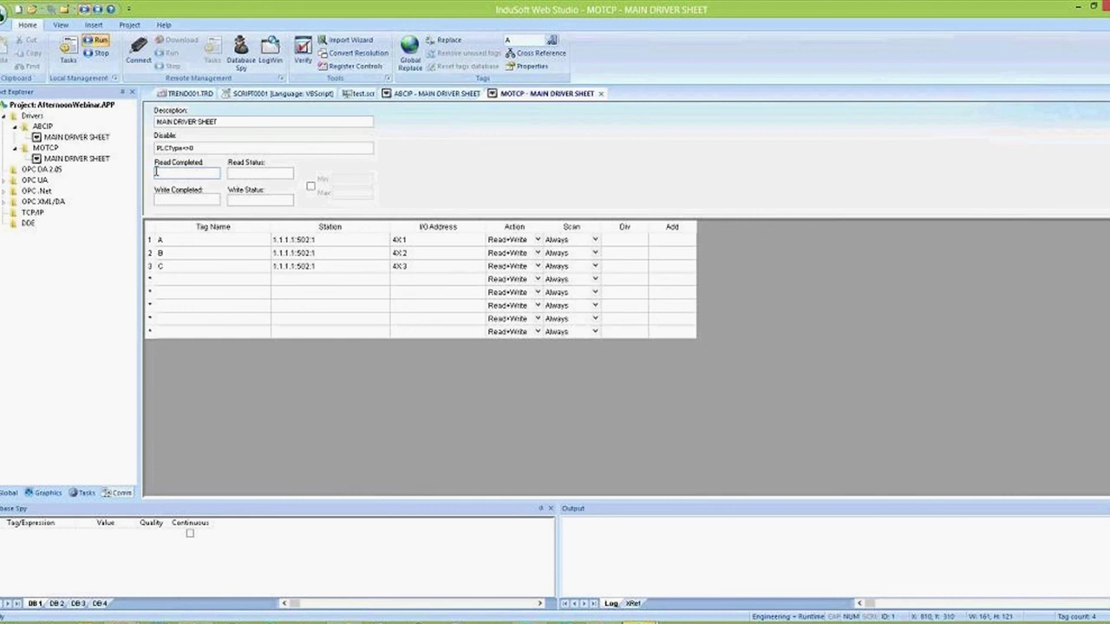
left_click(288, 244)
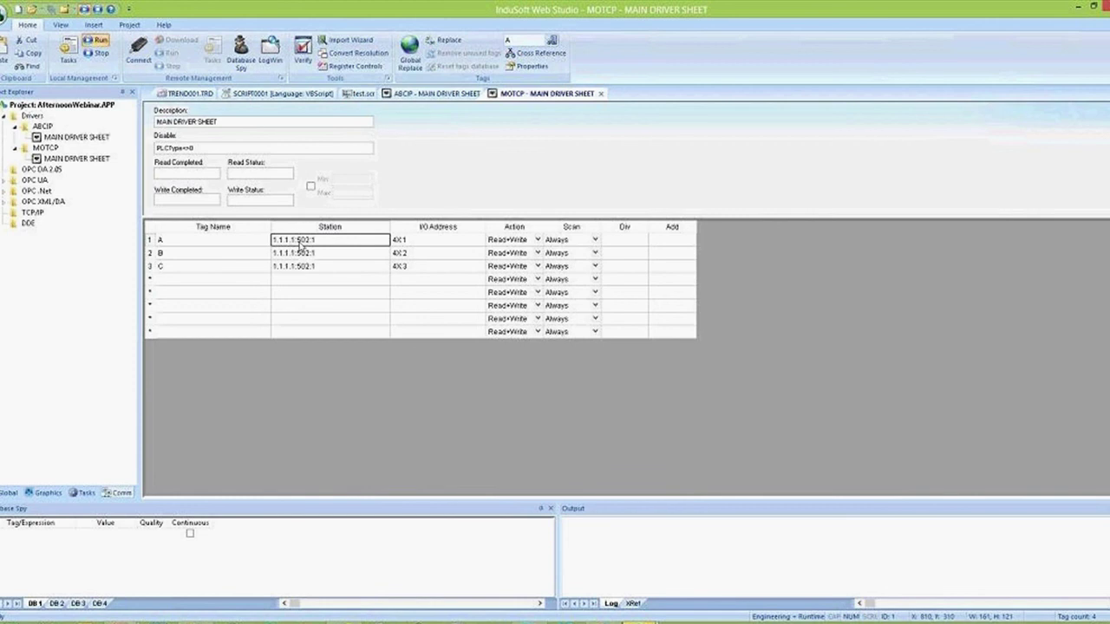
Step: Replace row 1's station with {PLCStation} and create the new PLCStation tag
left_click(299, 245)
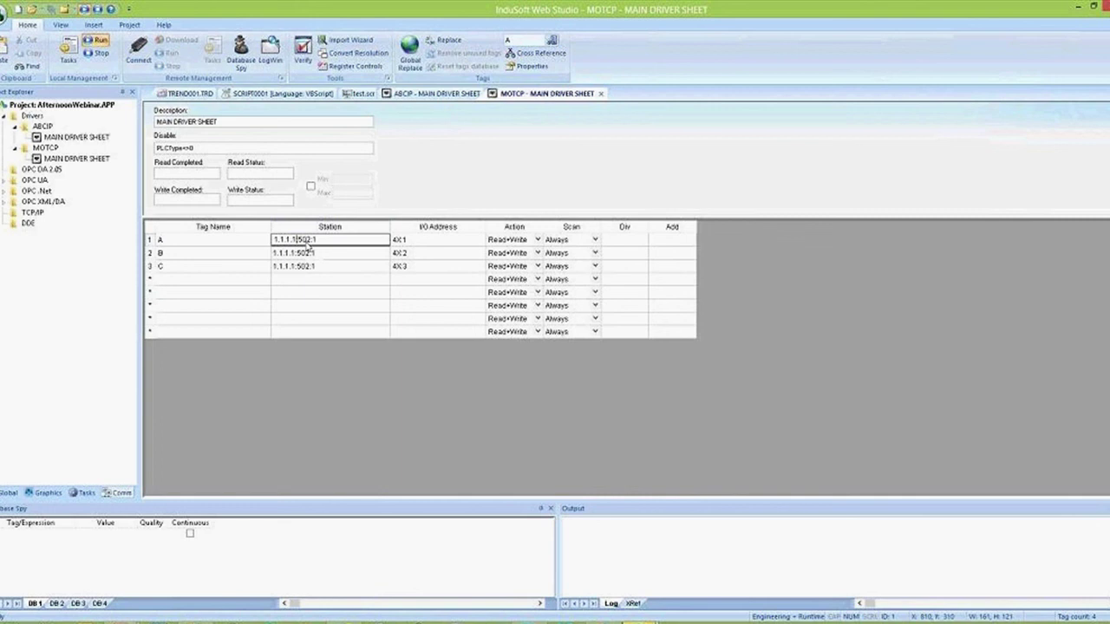
double_click(308, 247)
type("{PLCStn")
type("tion}")
key("Return")
key("Return")
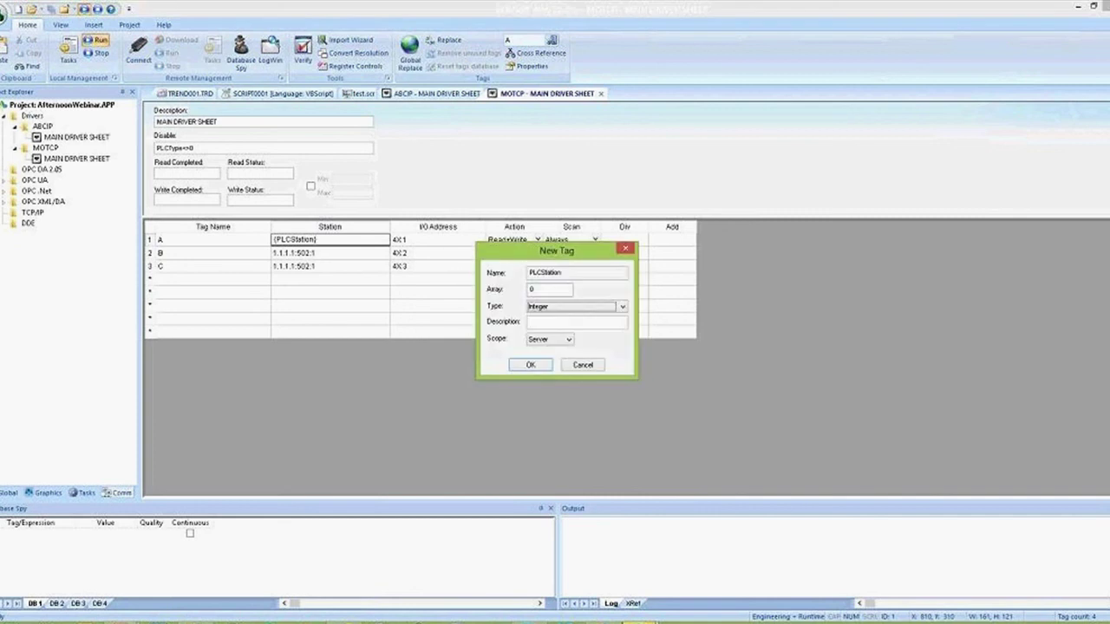
key("Return")
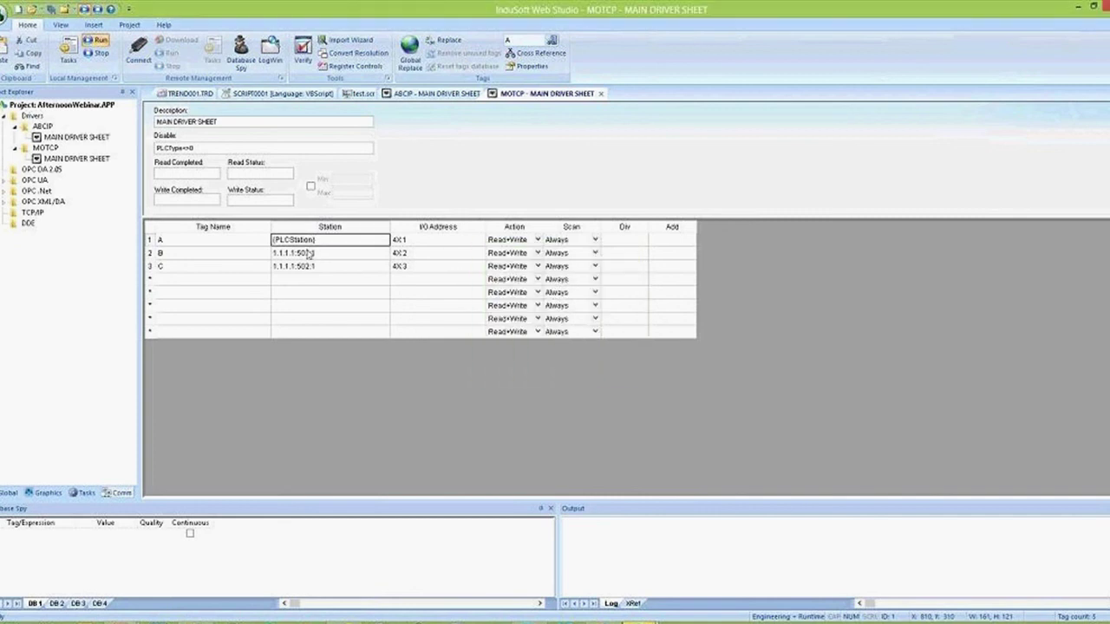
Step: Paste {PLCStation} into the stations of rows 2 and 3, then show the ABCIP sheet
left_click(307, 253)
type("{PLCStation}")
left_click(309, 268)
type("{PLCStation}")
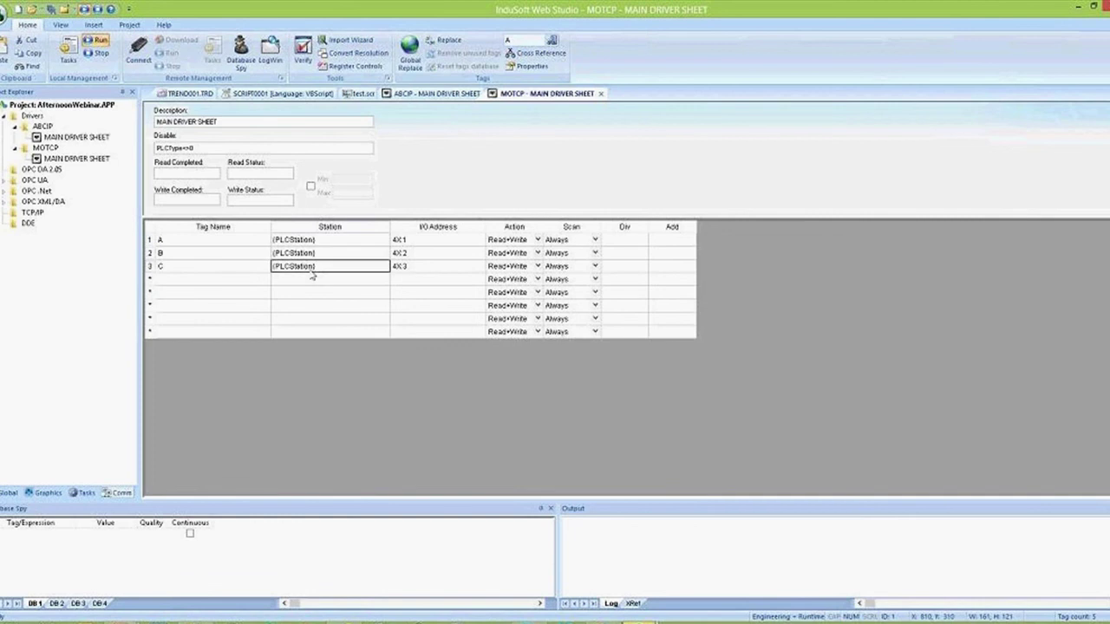
left_click(251, 264)
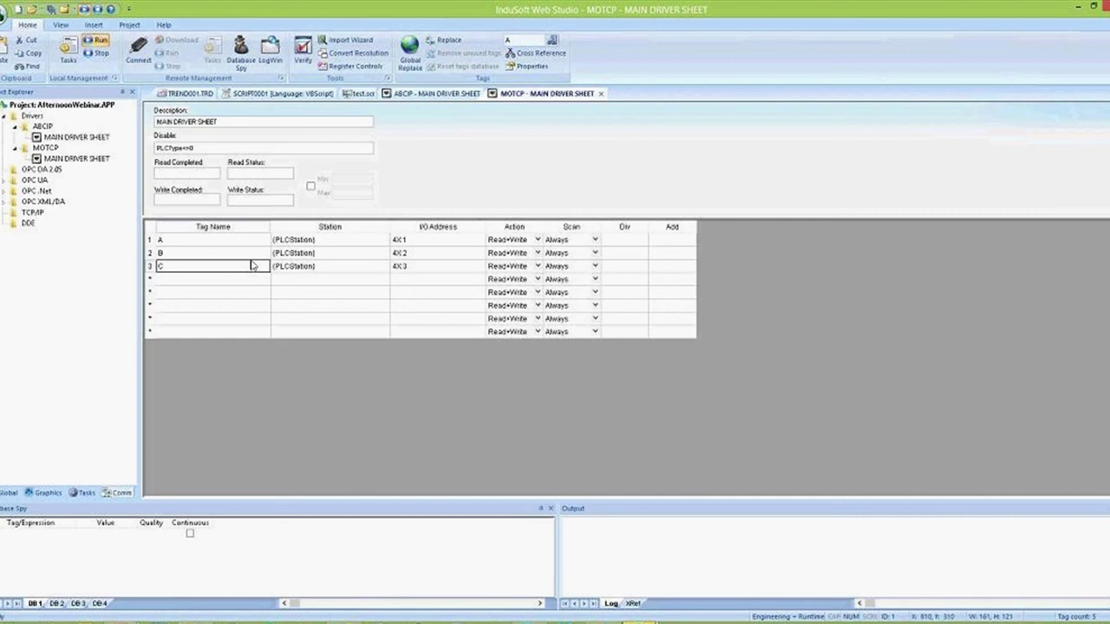
left_click(243, 174)
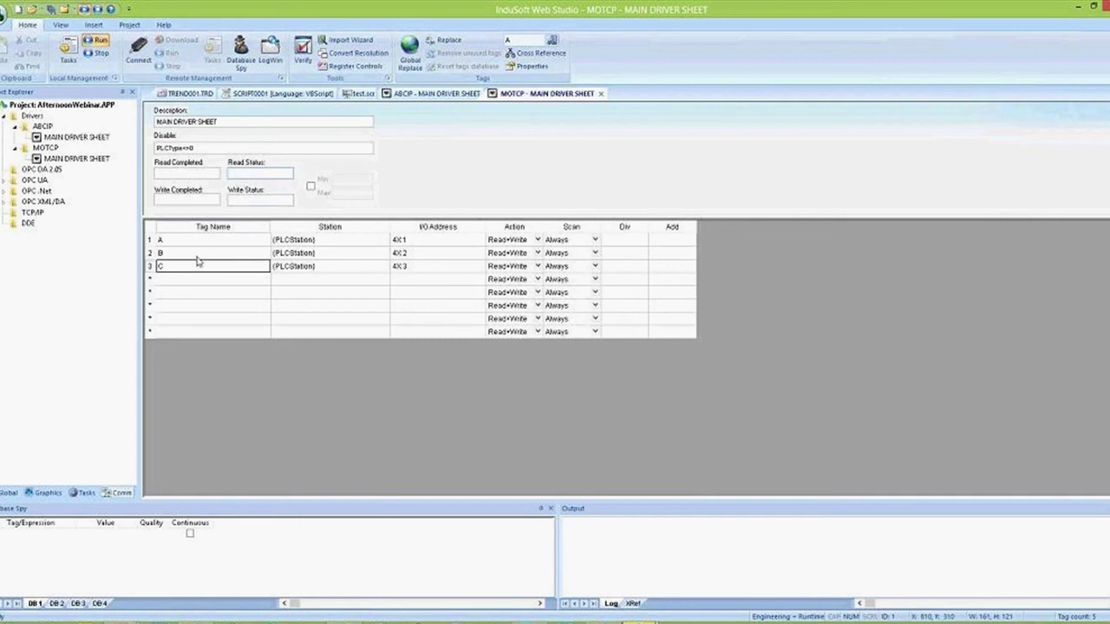
left_click(296, 244)
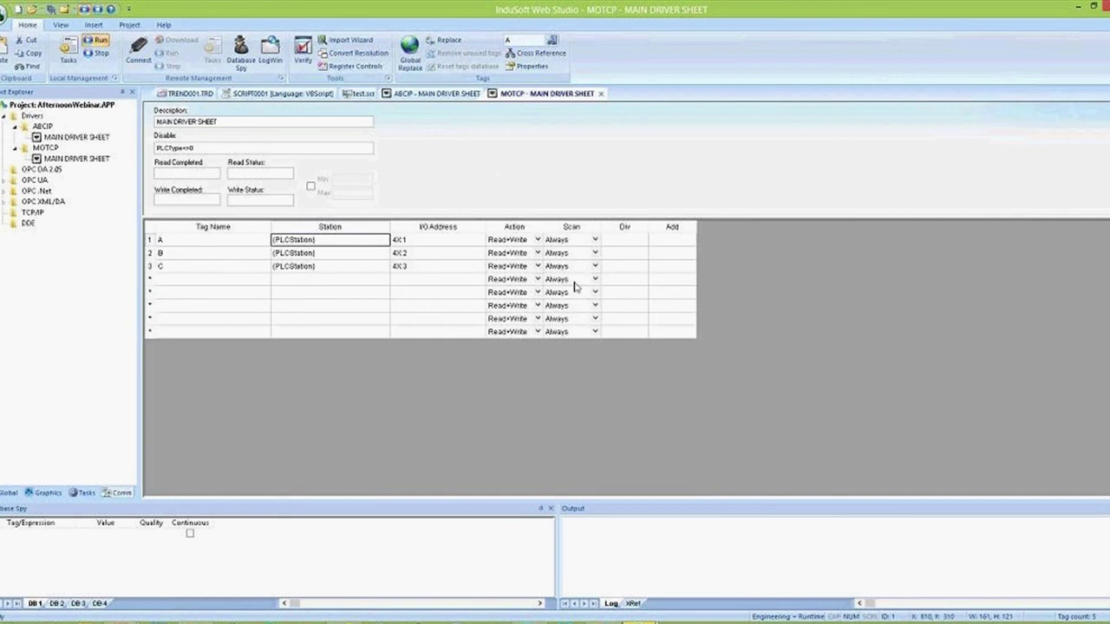
left_click(425, 95)
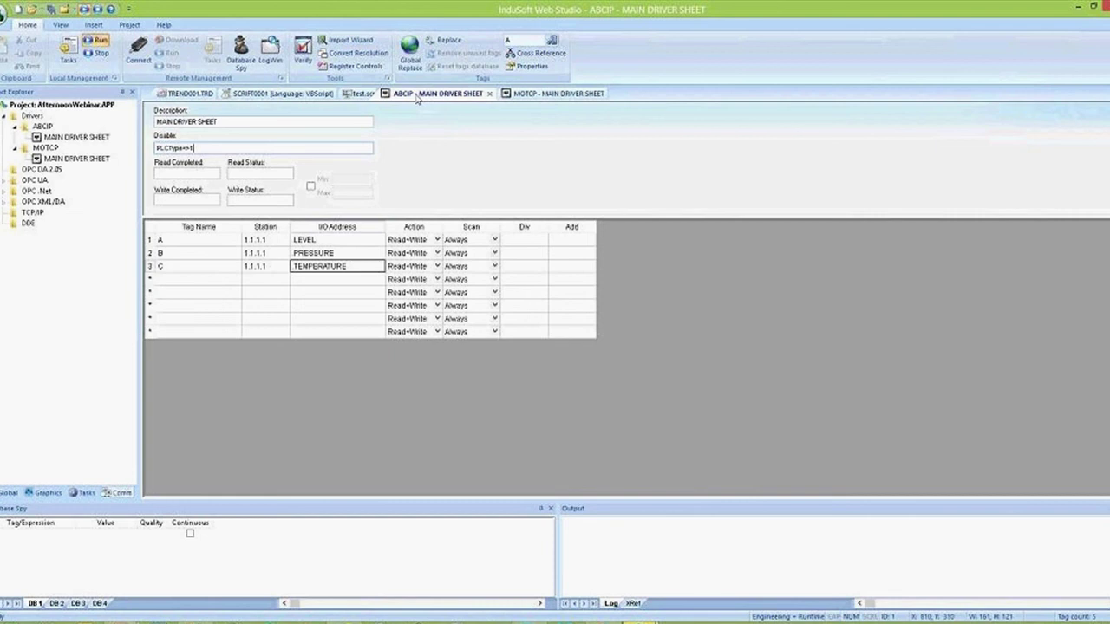
Step: Close the test.scr screen without saving its changes
left_click(362, 95)
left_click(383, 94)
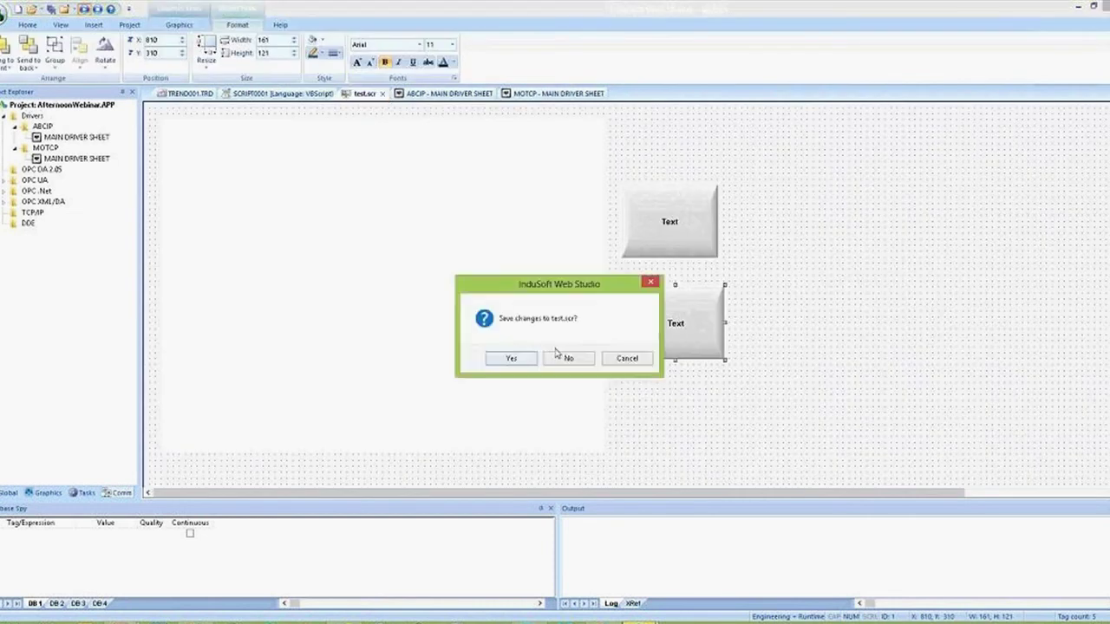
left_click(514, 359)
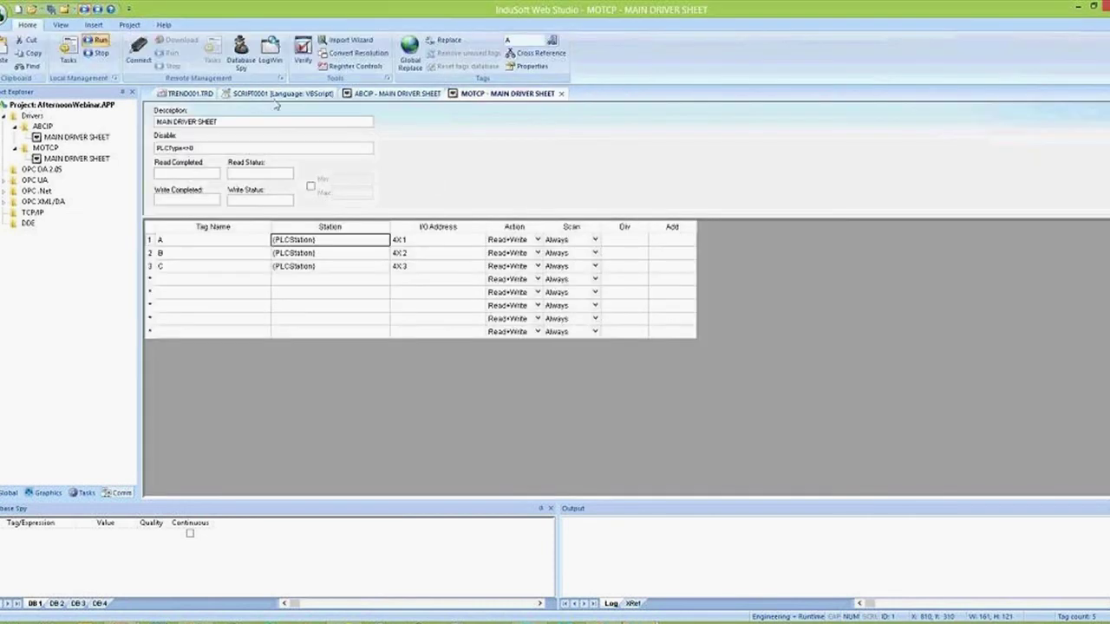
Step: Review tags A, B and C on the ABCIP driver sheet
left_click(392, 93)
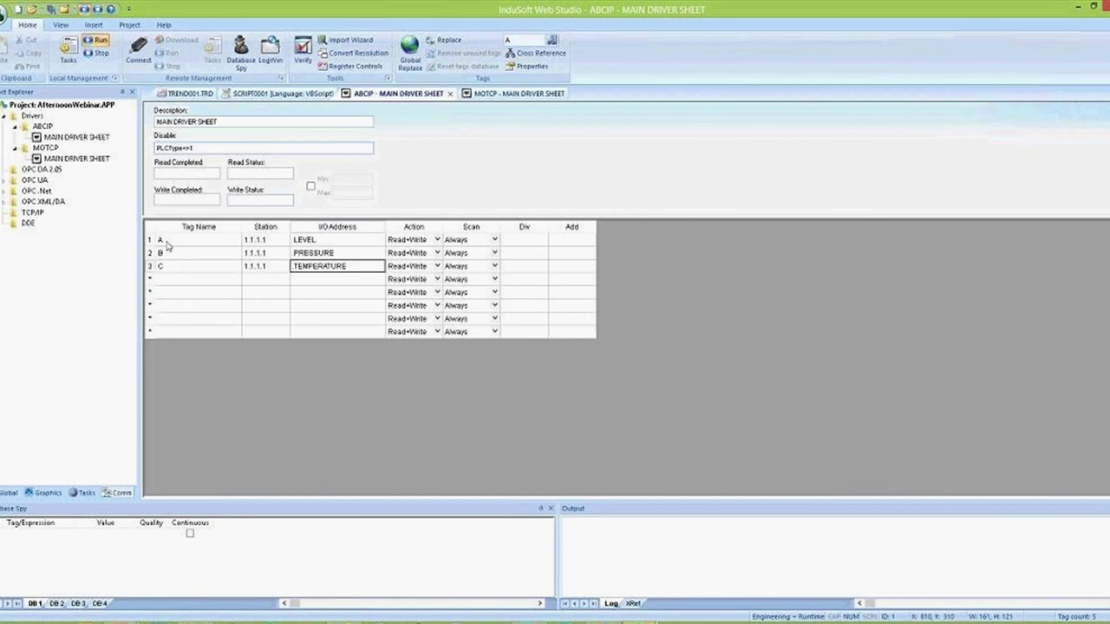
left_click(169, 247)
left_click(167, 269)
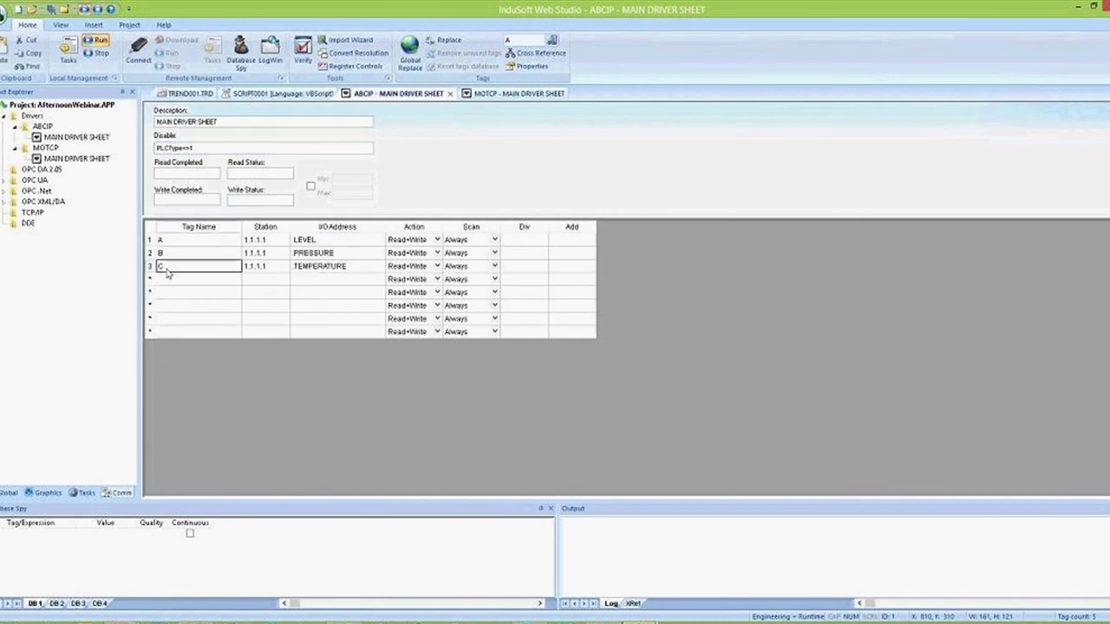
left_click(171, 248)
left_click(171, 256)
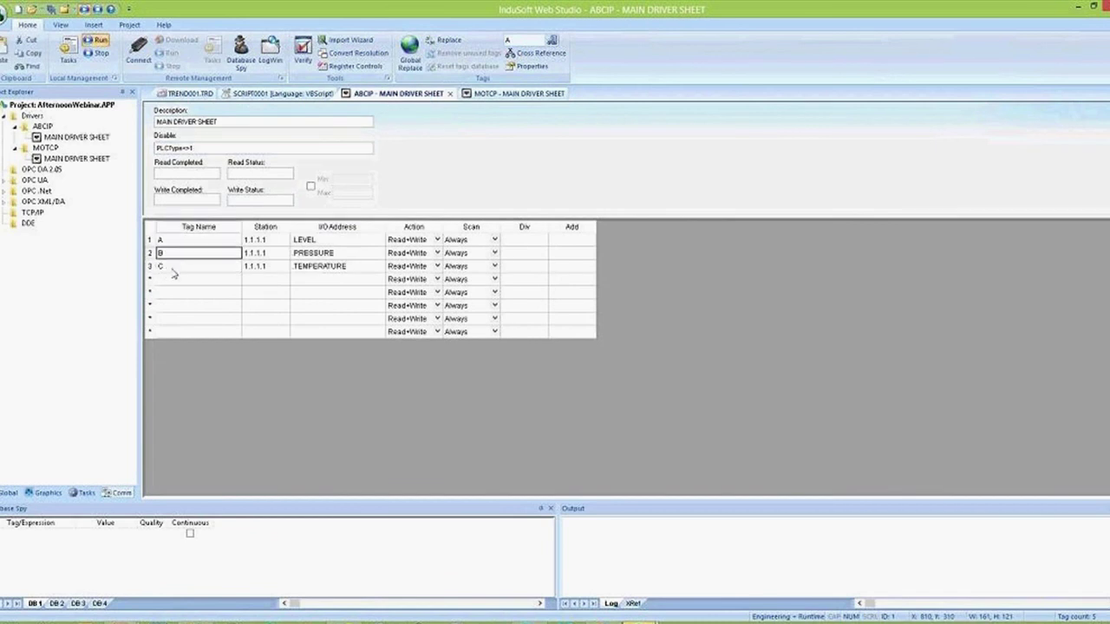
left_click(173, 266)
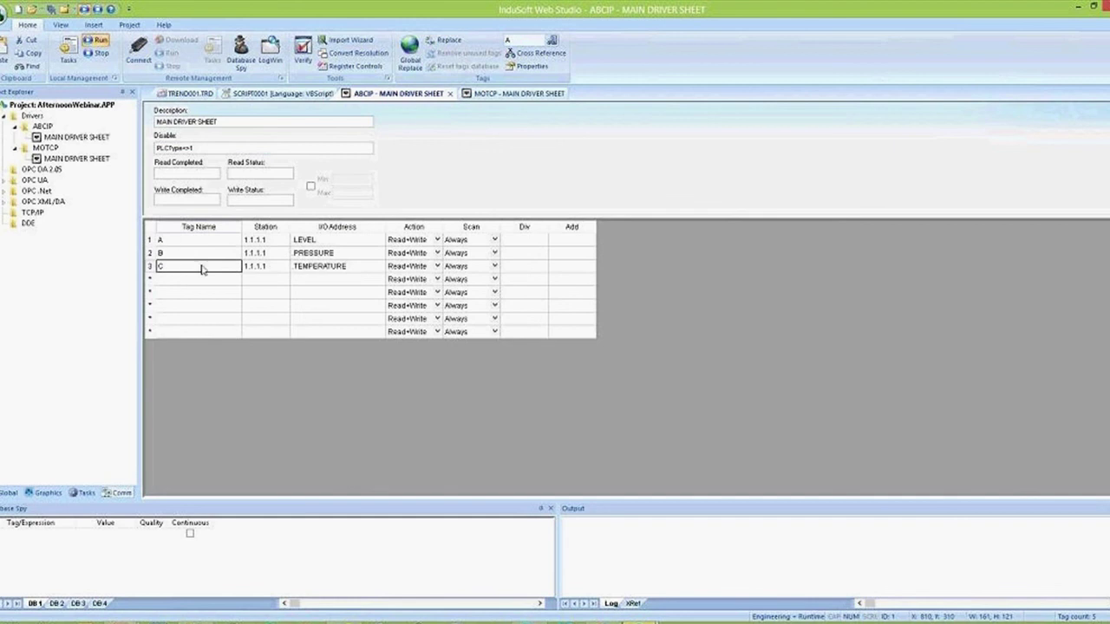
Step: Review tags A, B and C on the MOTCP driver sheet, ending on MOTCP
left_click(495, 94)
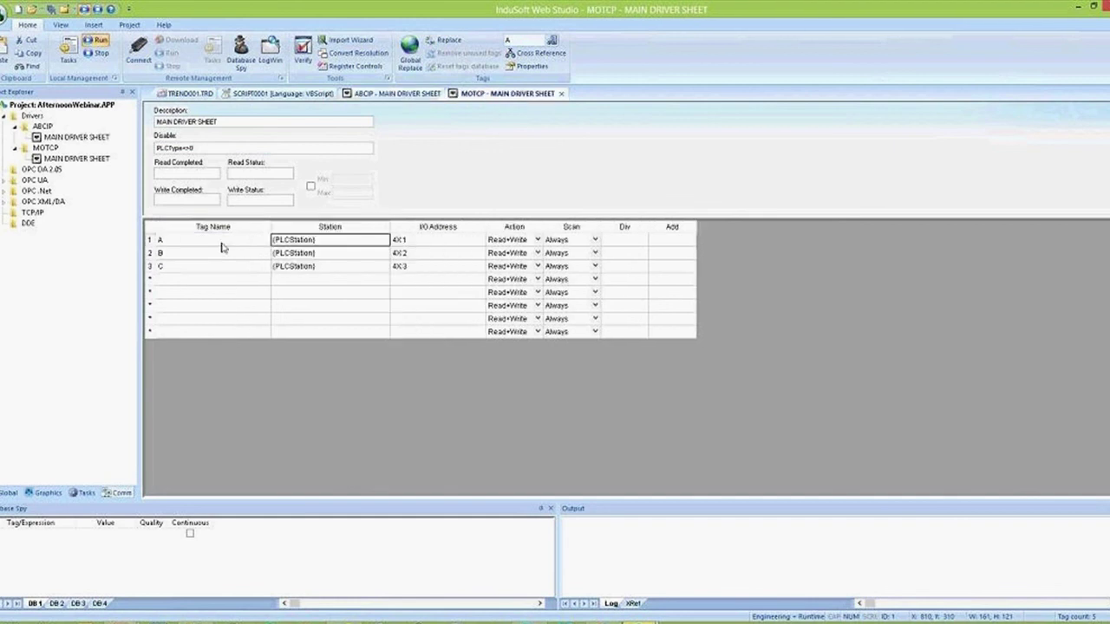
left_click(222, 244)
left_click(222, 257)
left_click(219, 270)
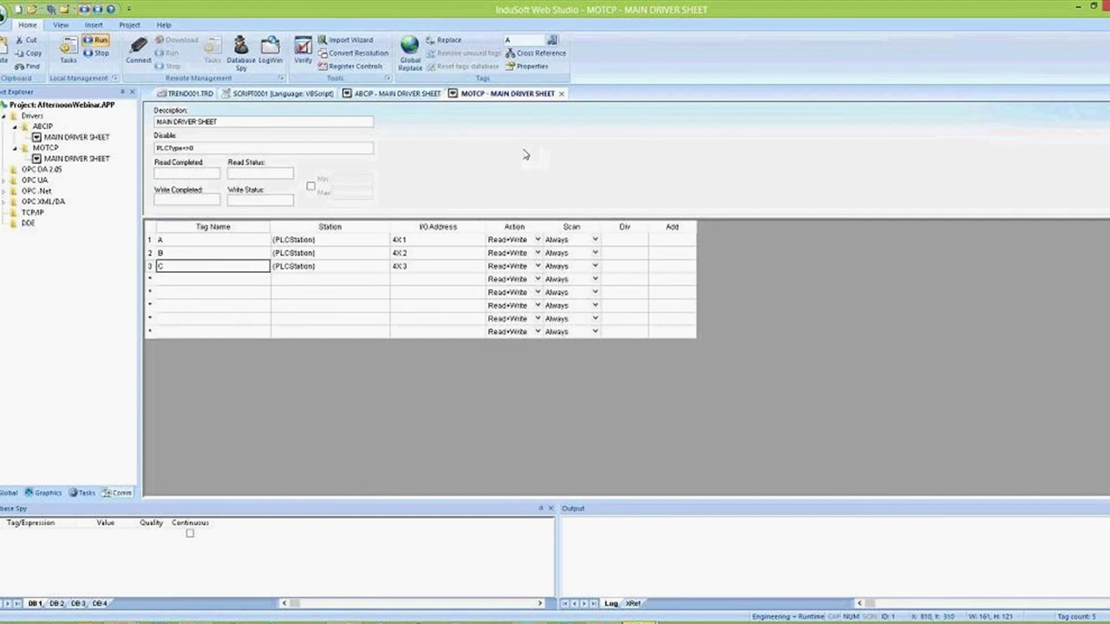
left_click(384, 95)
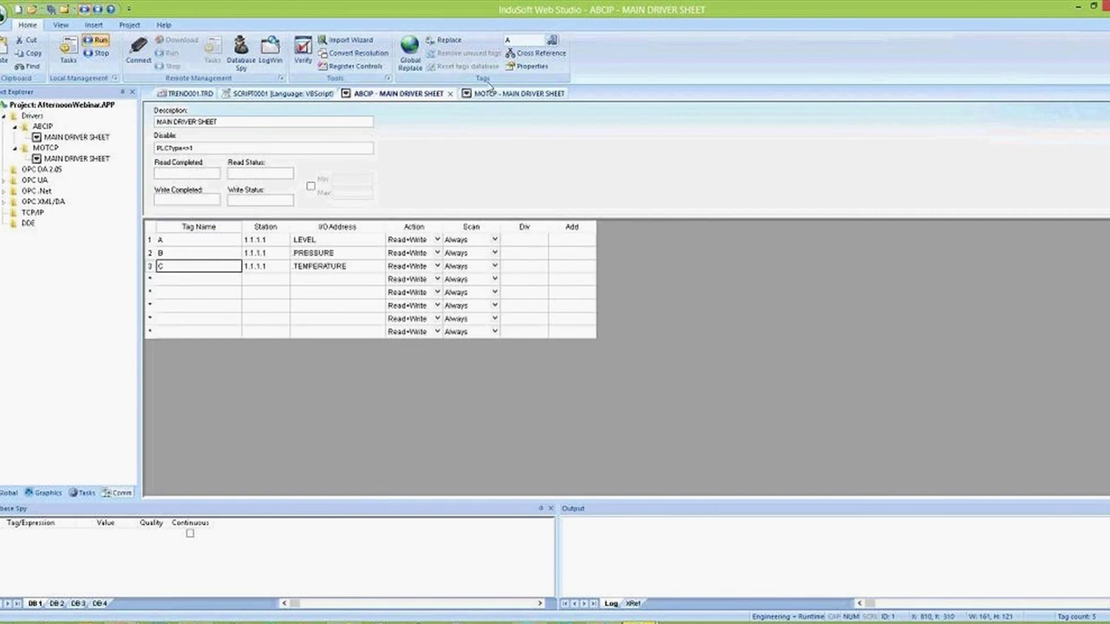
left_click(494, 93)
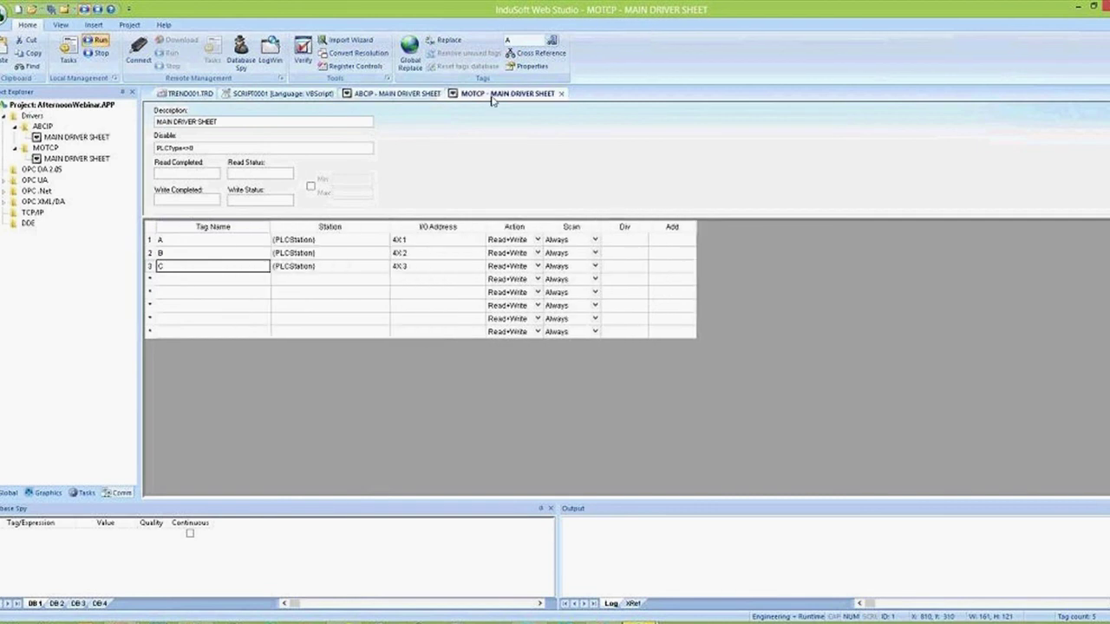
left_click(221, 245)
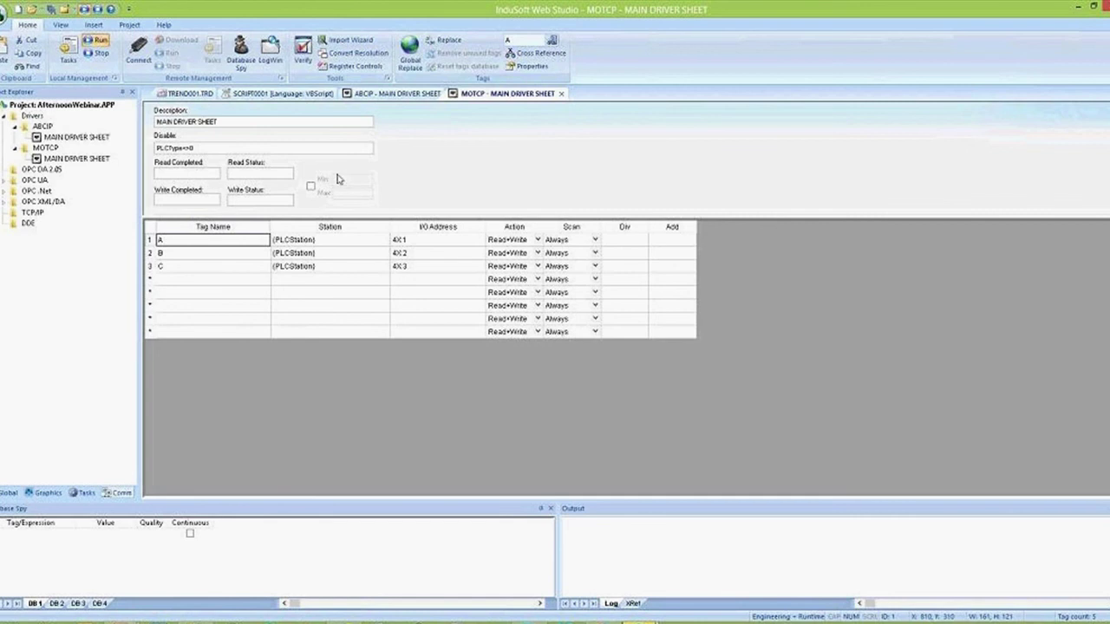
Step: Save and close MOTCP, then close the ABCIP, SCRIPT0001 and TREND001.TRD windows
left_click(561, 93)
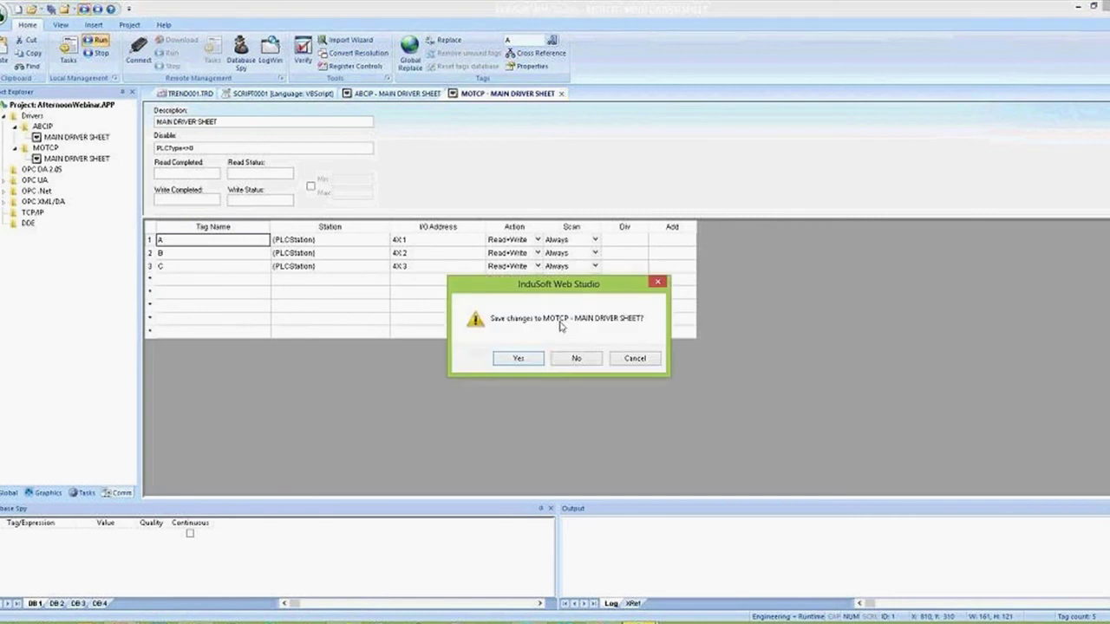
left_click(520, 358)
left_click(451, 93)
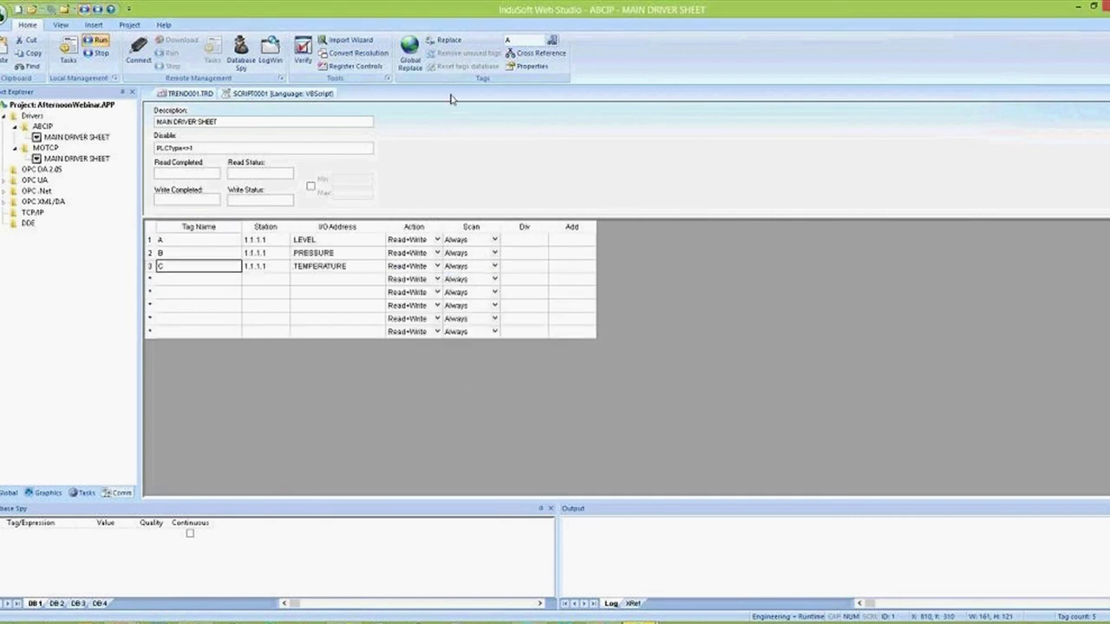
left_click(348, 94)
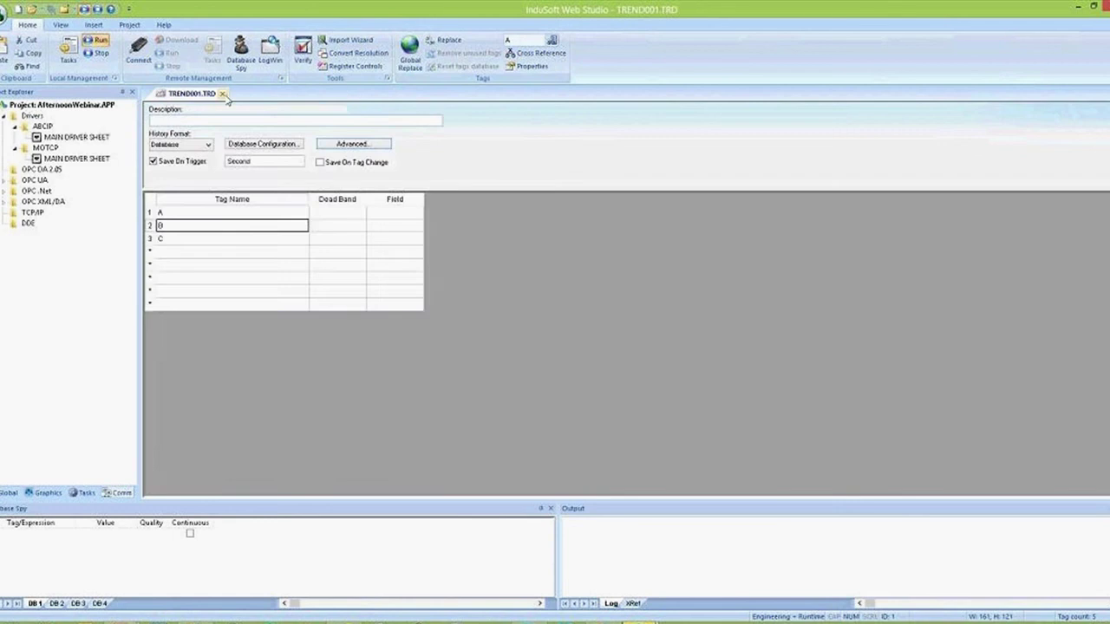
left_click(222, 93)
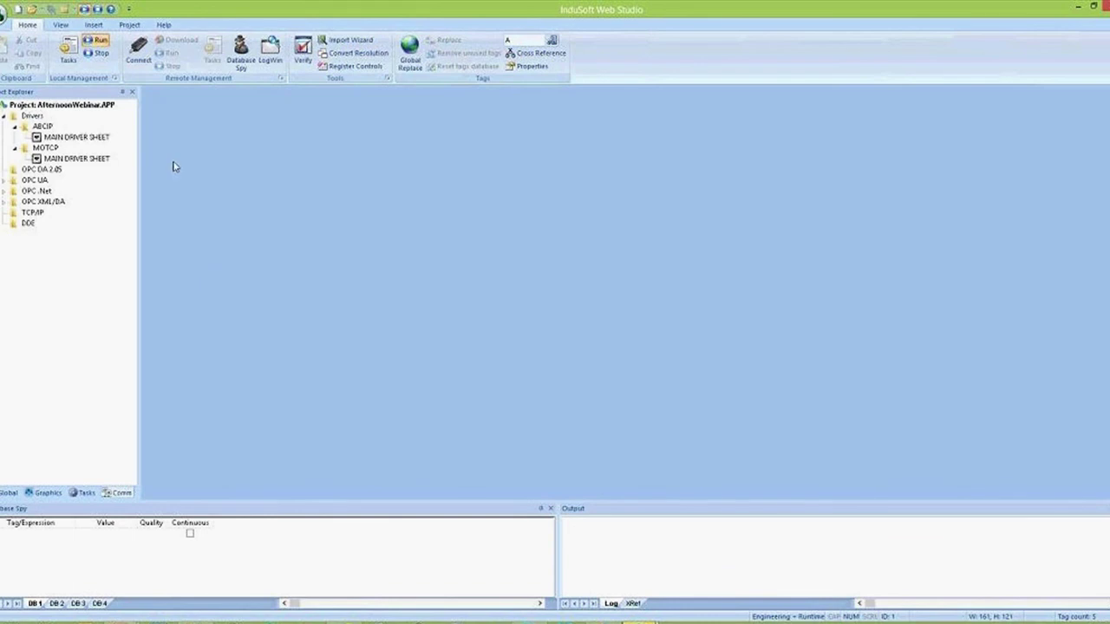
Step: Add a new tag named MyTag in Project Tags, then stop the running project
left_click(3, 494)
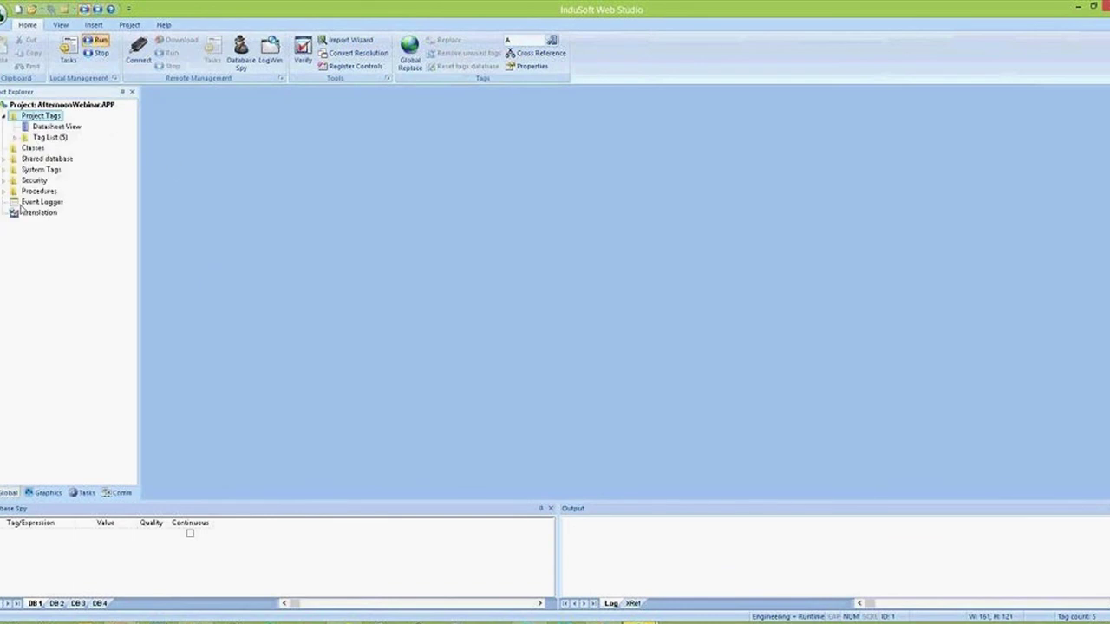
double_click(45, 127)
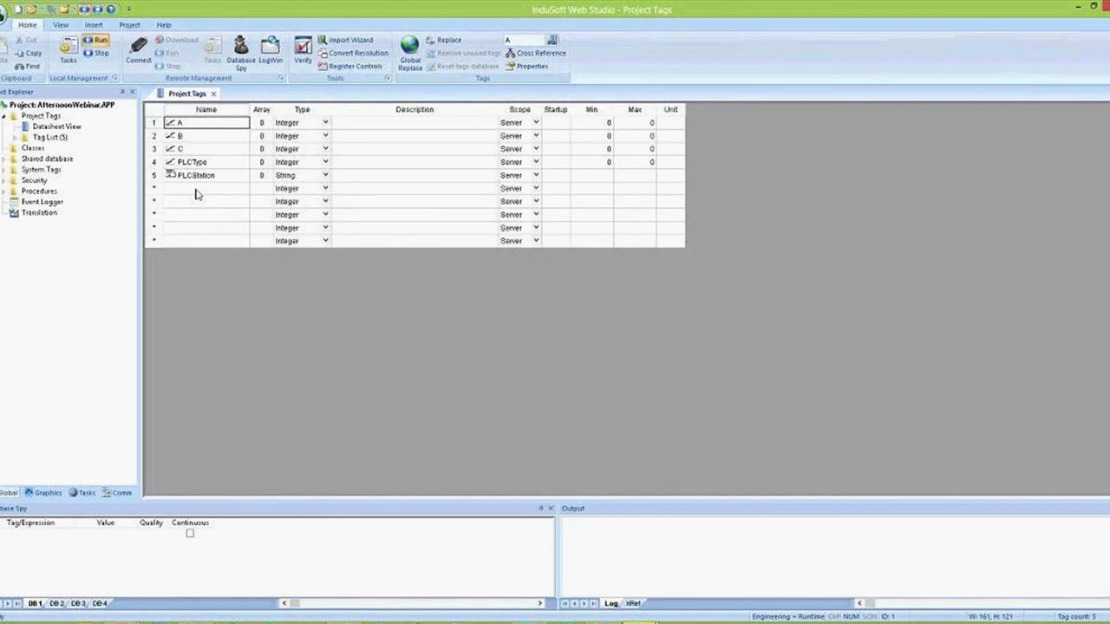
left_click(196, 190)
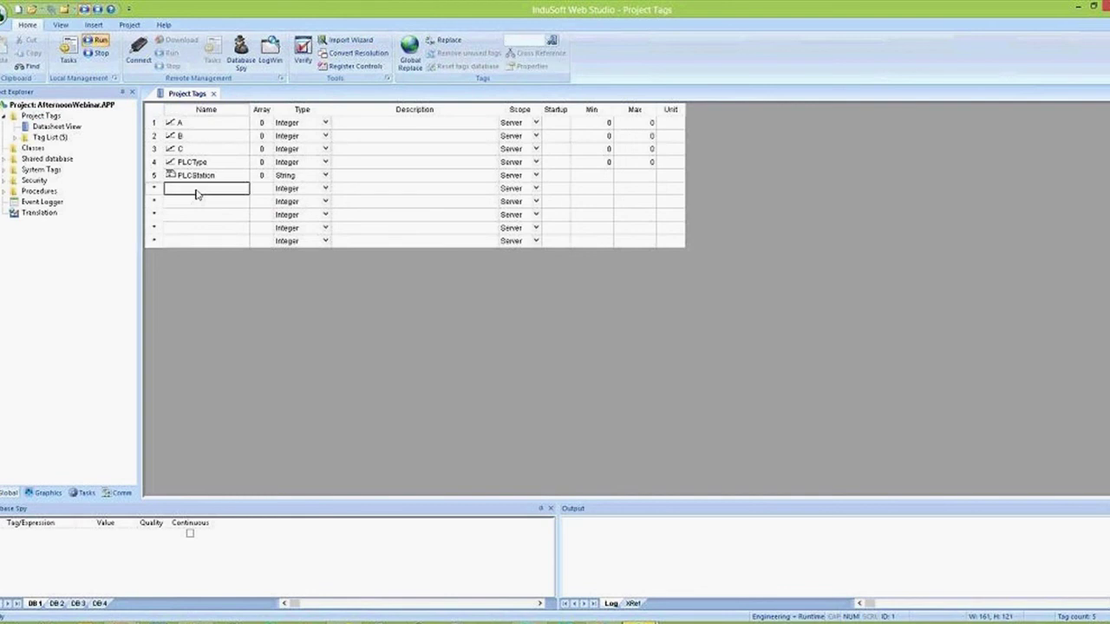
type("Co")
key("BackSpace")
key("BackSpace")
type("My")
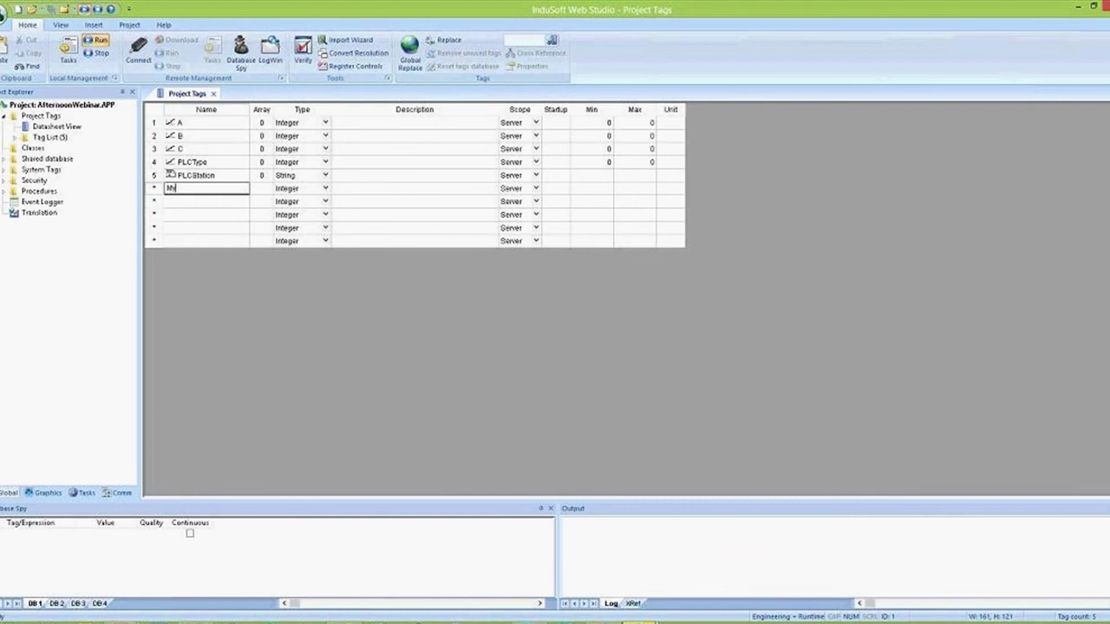
type("Tag")
key("Return")
left_click(212, 93)
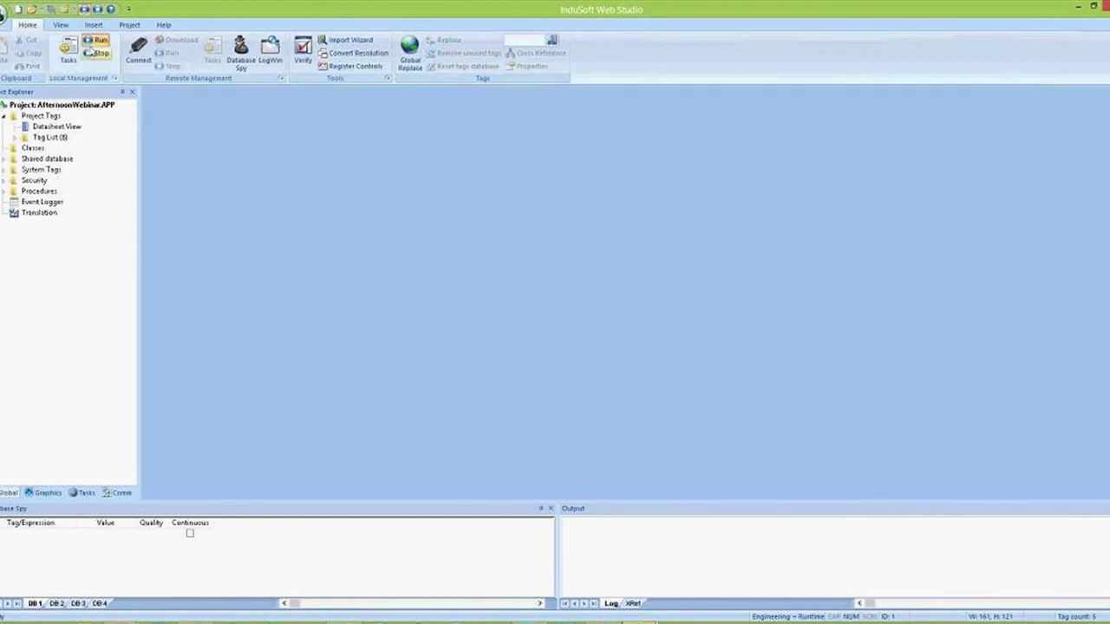
left_click(90, 53)
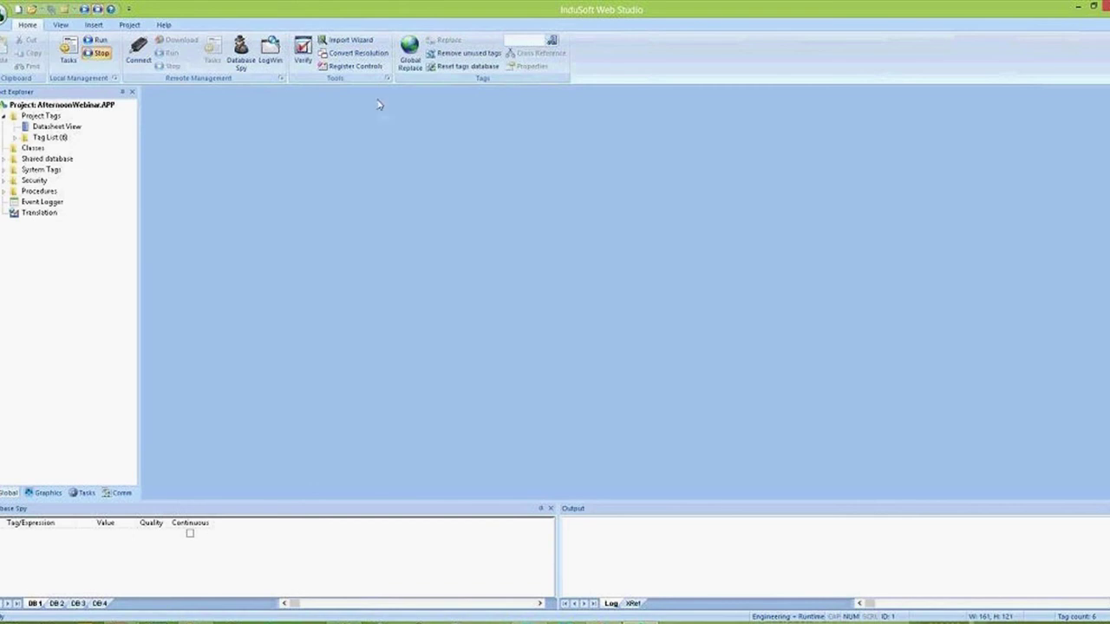
Step: Delete the unused MyTag with Remove unused tags and re-run Verify Project
left_click(454, 54)
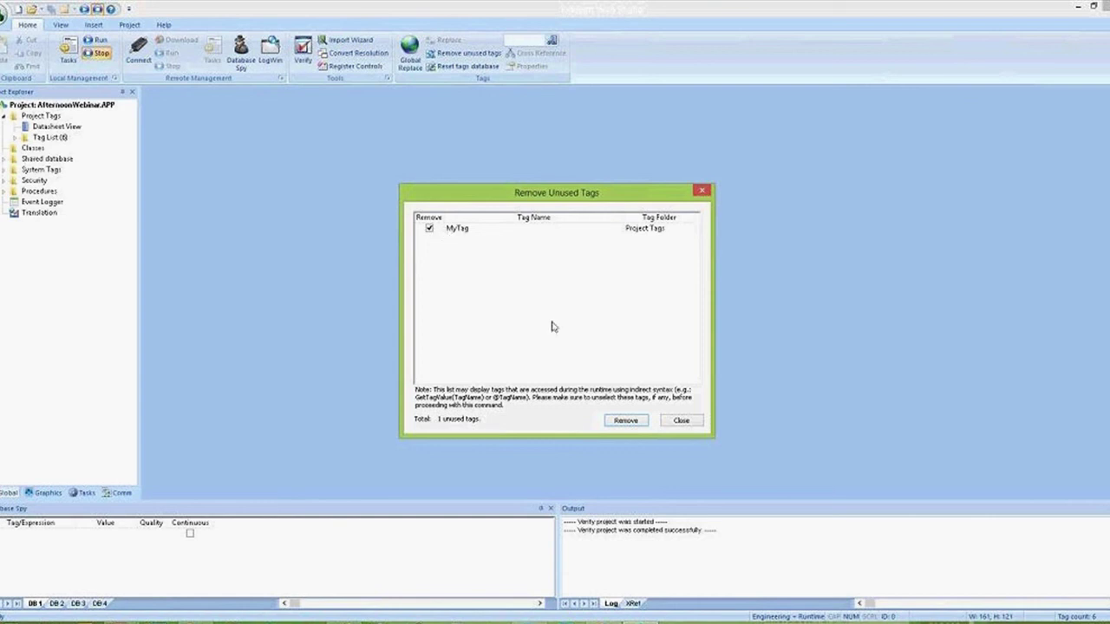
left_click(621, 422)
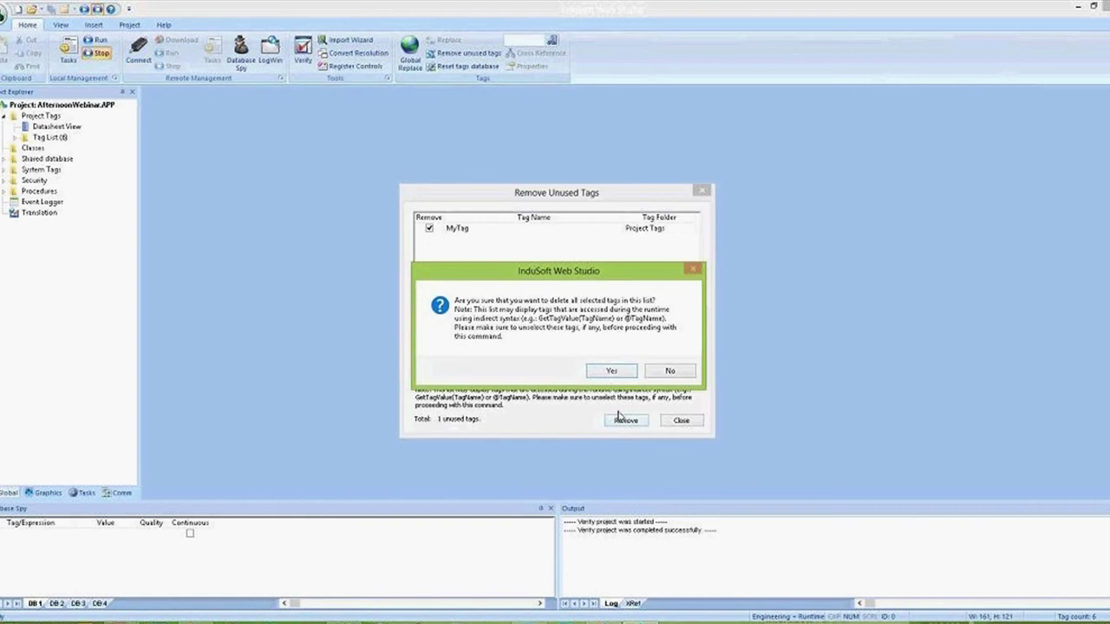
left_click(612, 374)
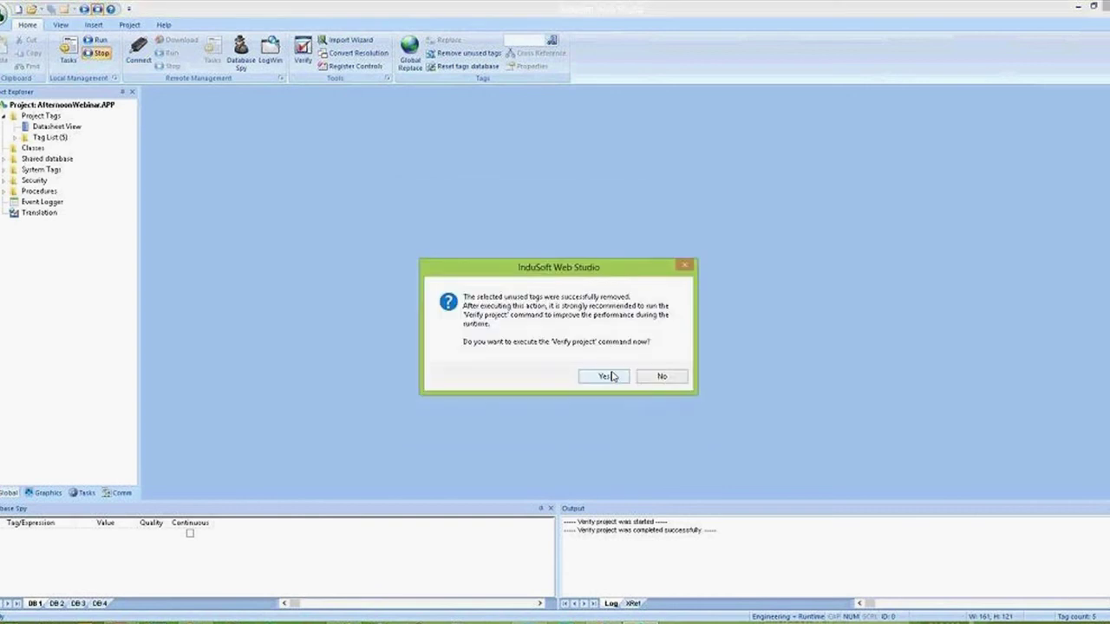
left_click(604, 376)
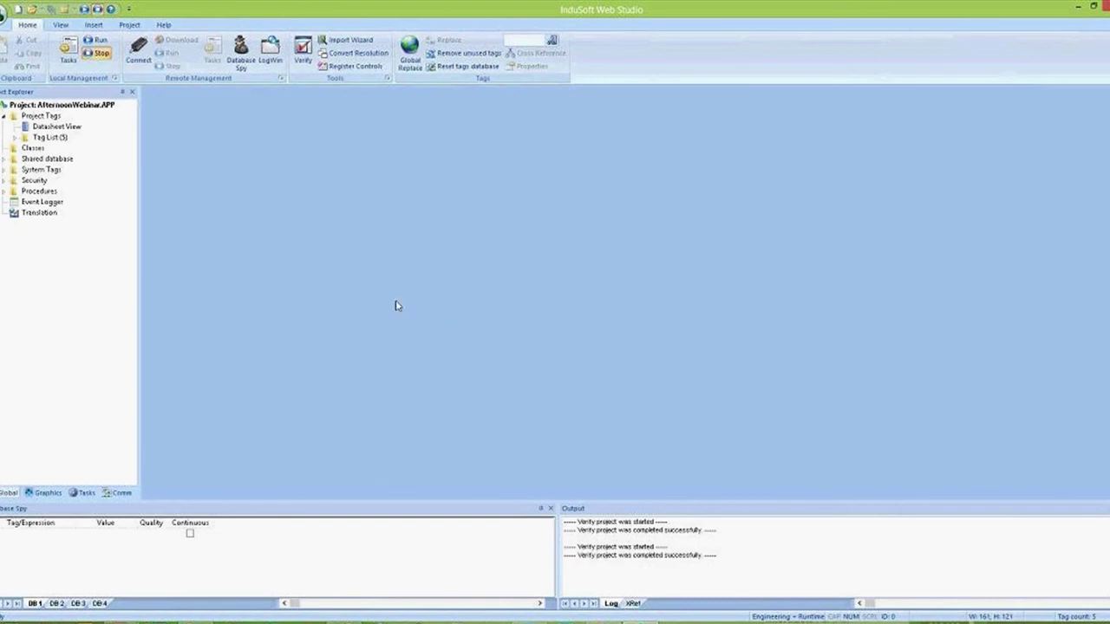
double_click(47, 127)
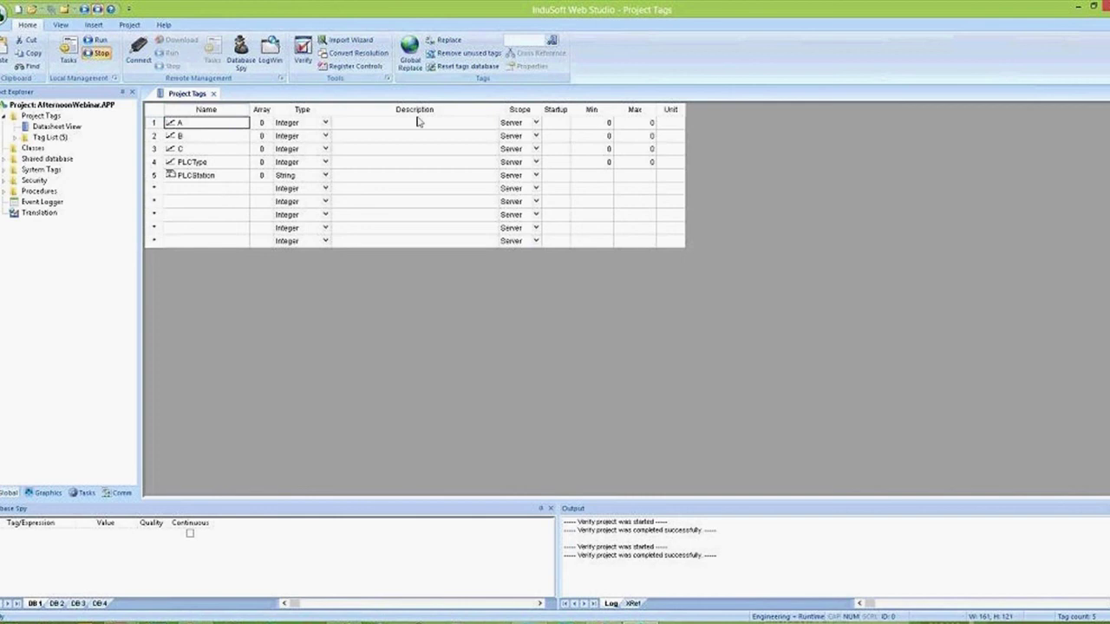
left_click(213, 94)
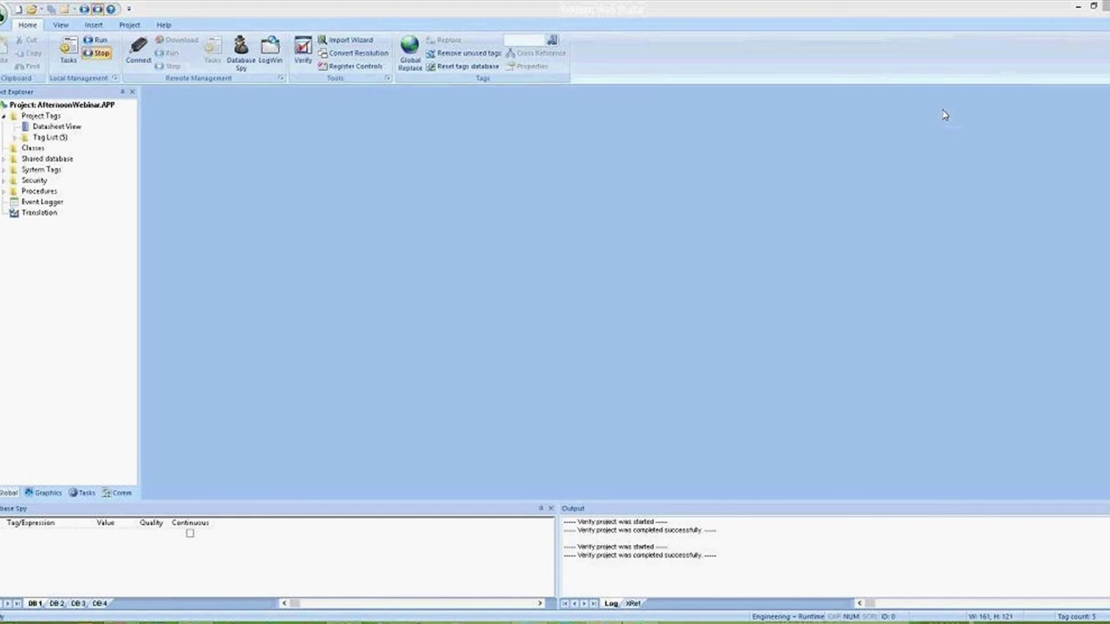
left_click(529, 251)
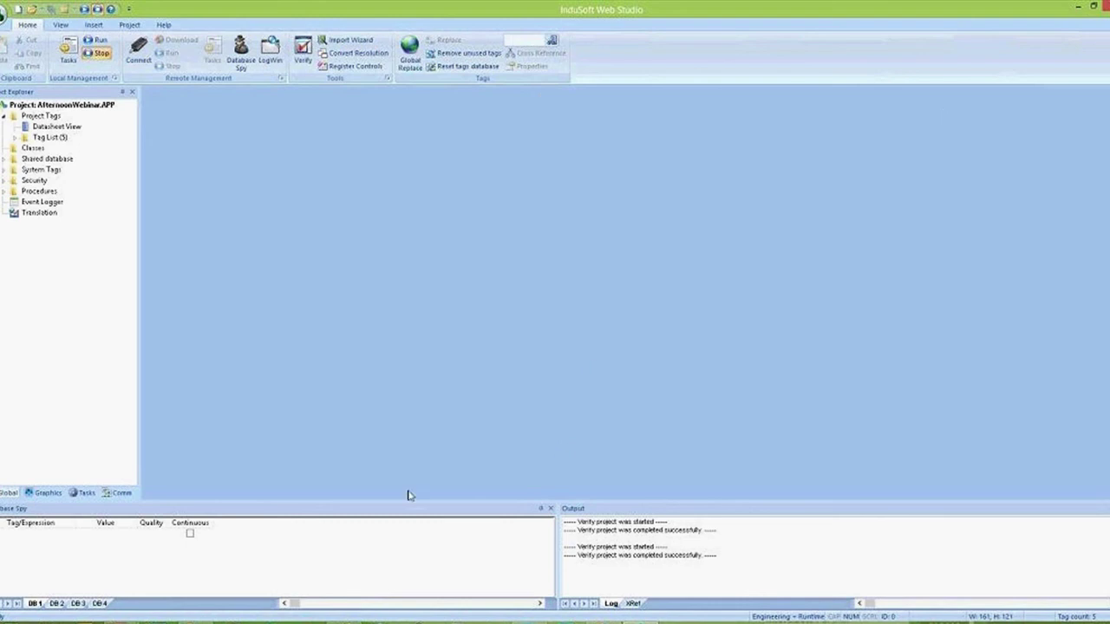
left_click(250, 563)
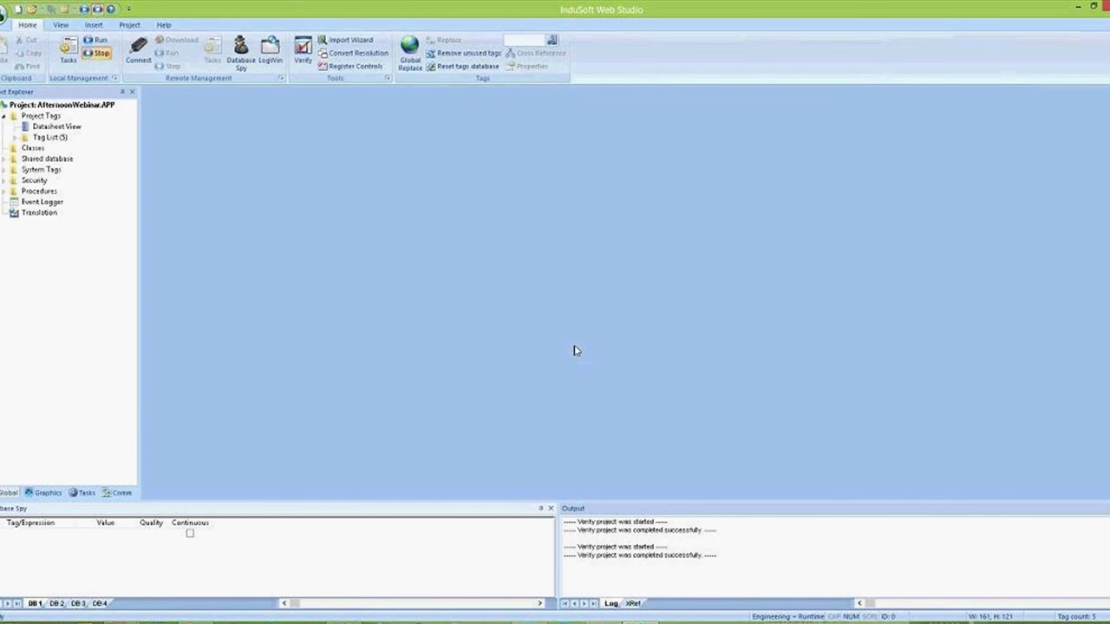
Step: Open the Mobile Access configuration from Thin Clients on the Graphics tab
left_click(48, 492)
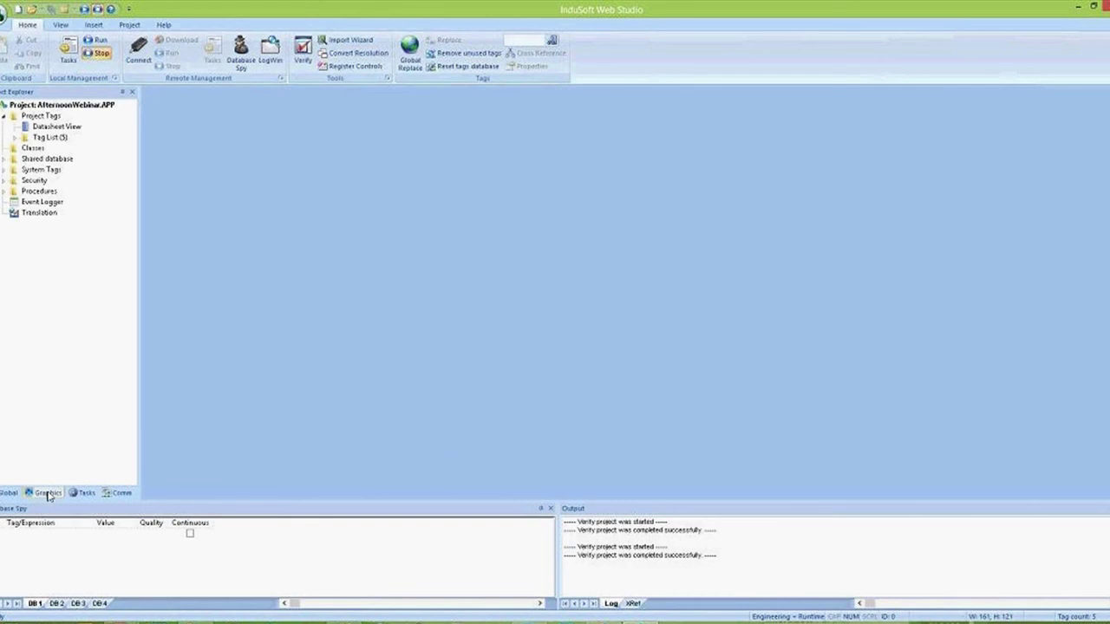
double_click(40, 137)
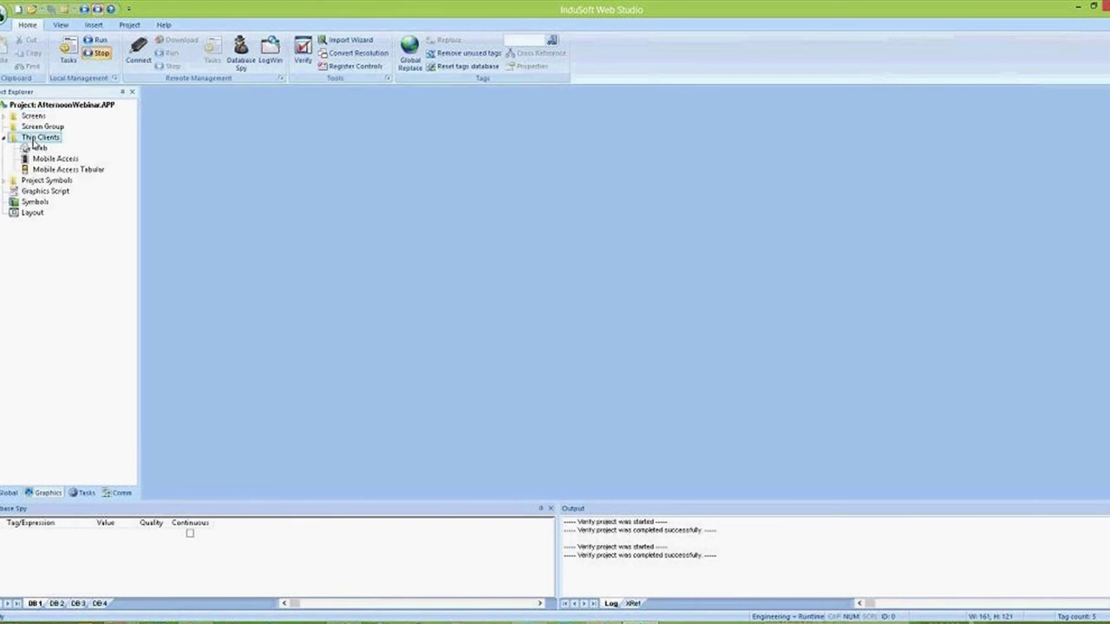
left_click(47, 159)
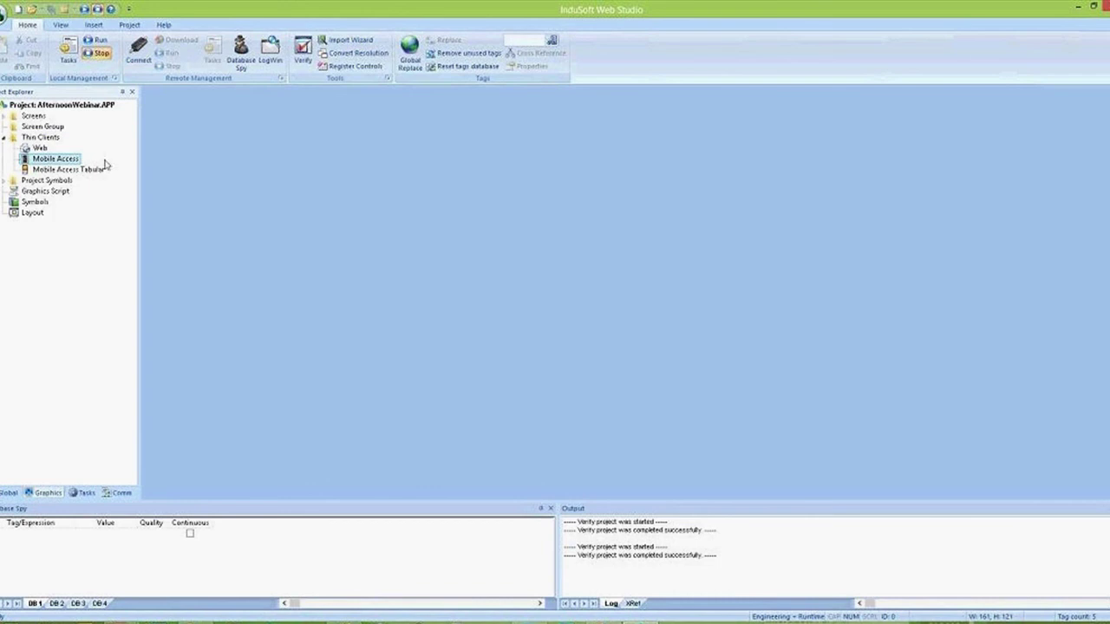
double_click(55, 159)
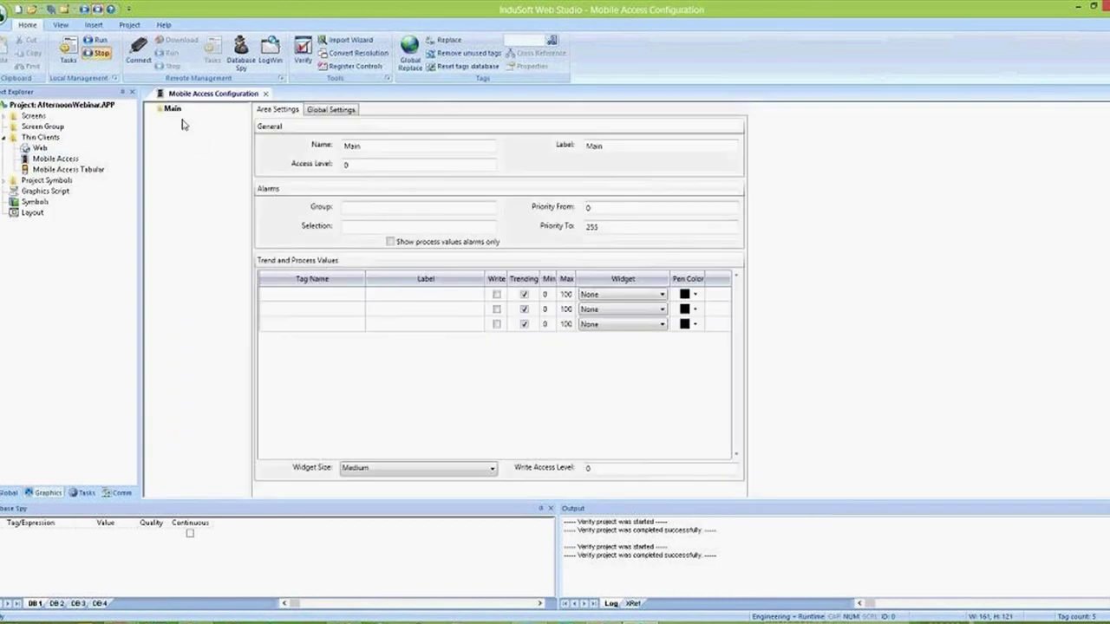
Step: Insert a new area named 'Oil' under the Main area
left_click(173, 111)
right_click(173, 111)
left_click(104, 116)
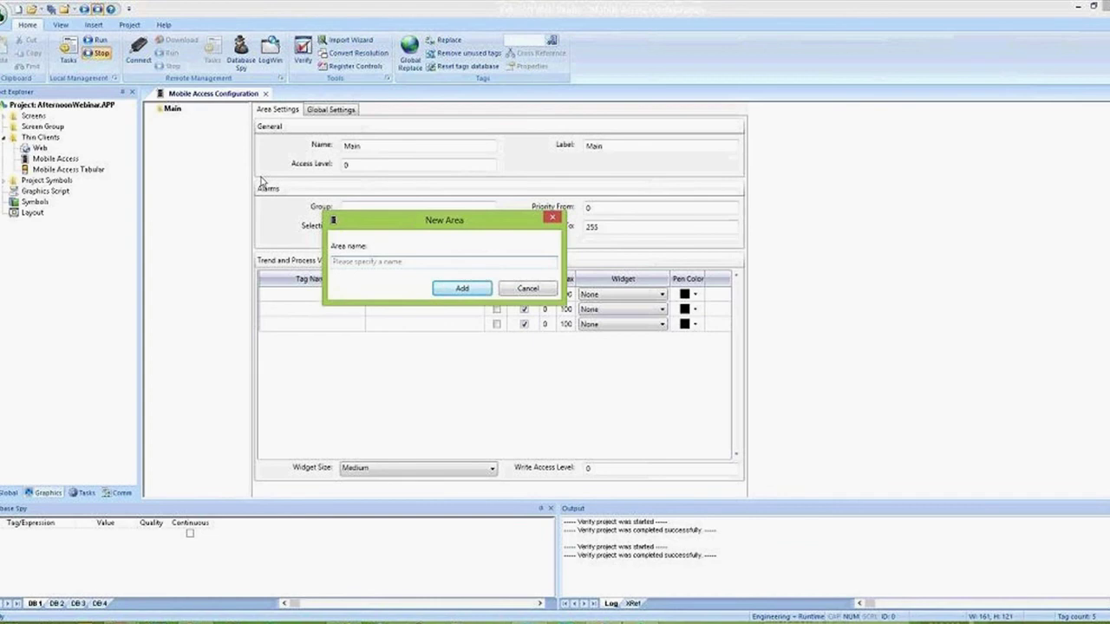
type("Oil")
key("Return")
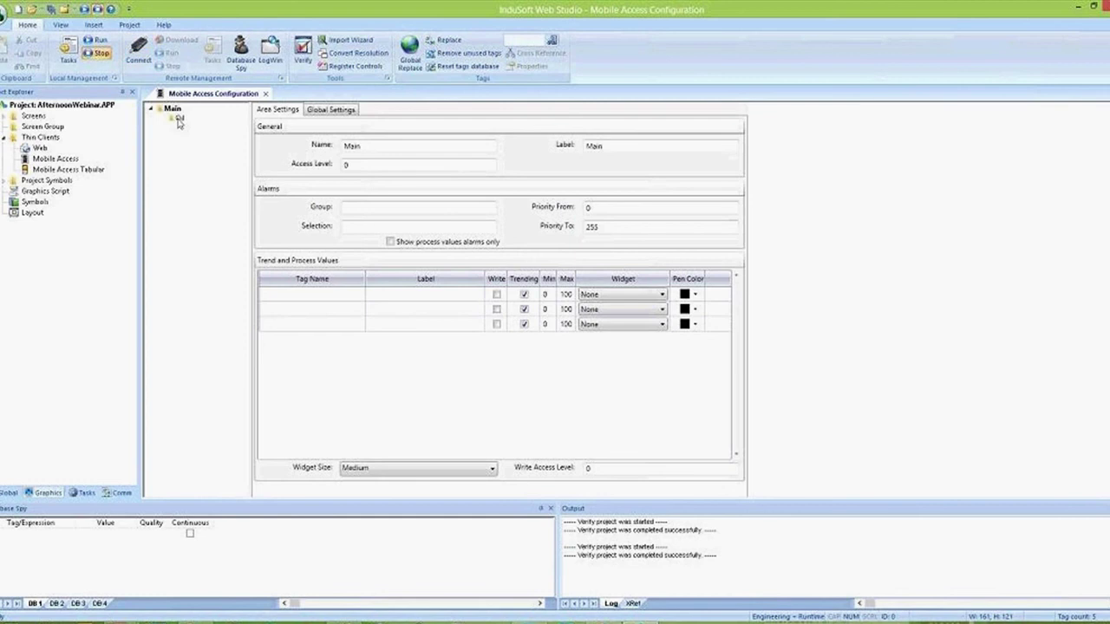
Step: Add sub-areas 'Tank 1' and 'Tank 2' under the Oil area
left_click(177, 121)
right_click(178, 121)
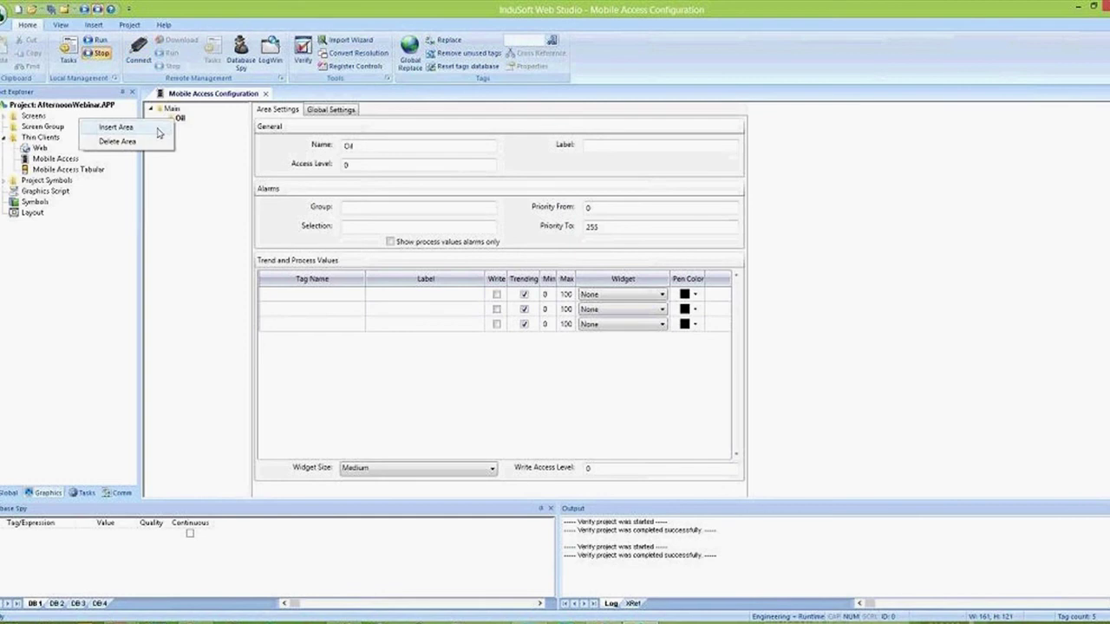
left_click(160, 131)
type("Tank 1")
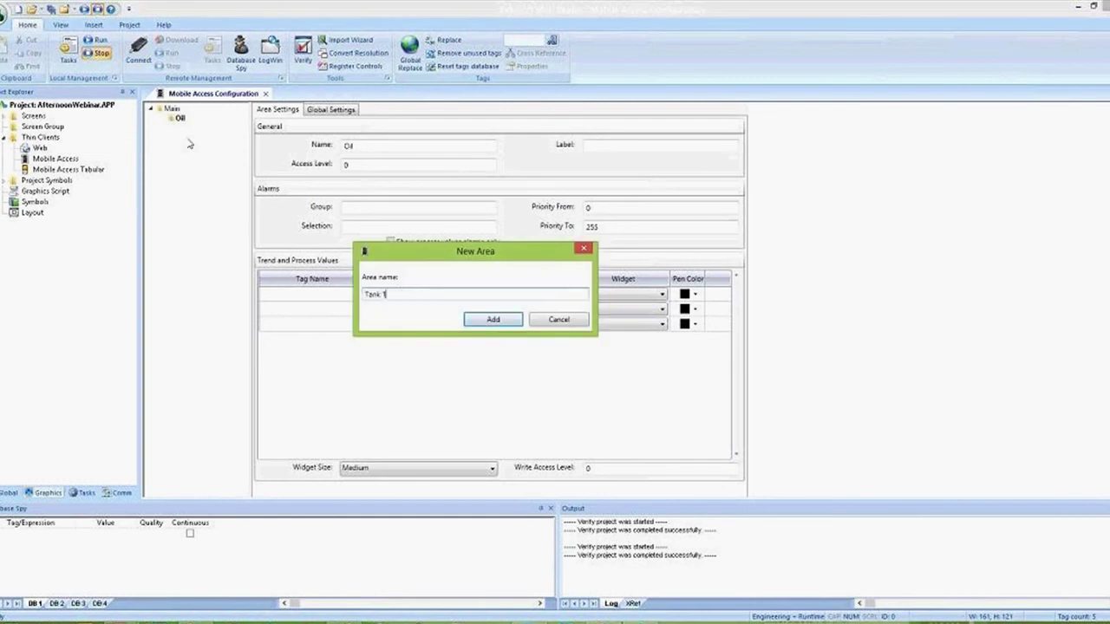
key("Return")
right_click(177, 121)
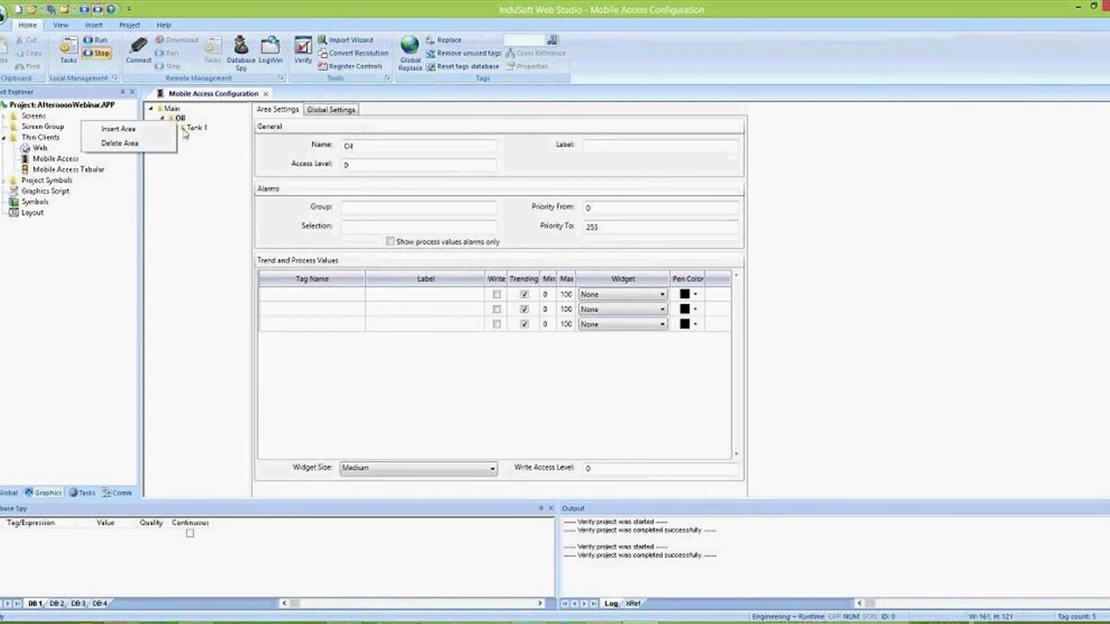
left_click(163, 131)
type("Tank 1")
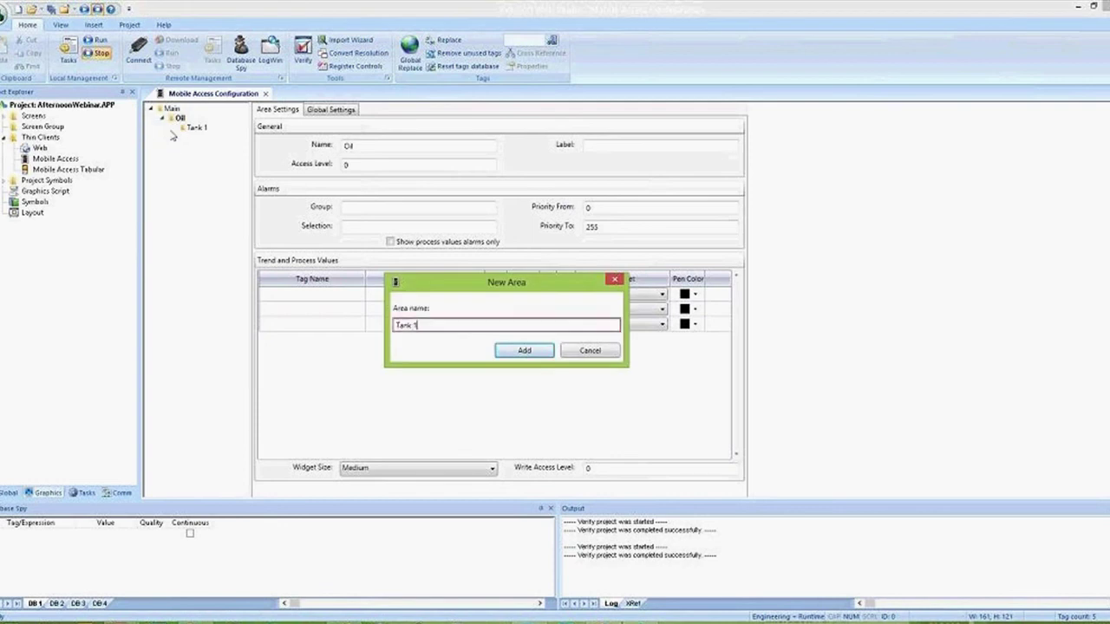
key("Return")
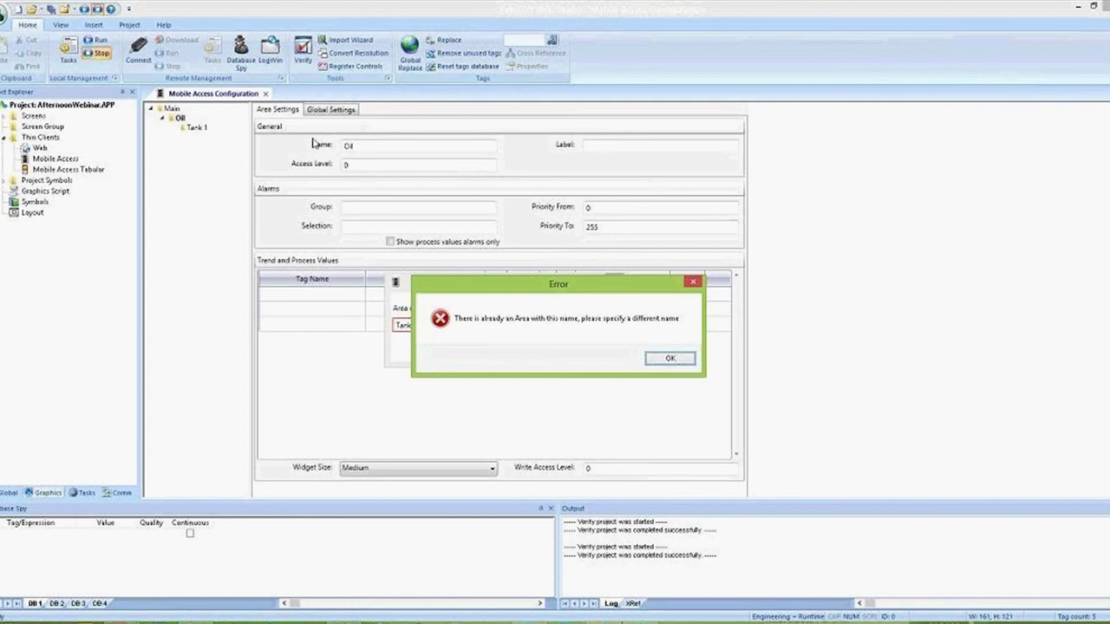
key("Return")
key("BackSpace")
type("2")
key("Return")
Step: Select the Oil area and begin editing its alarm group
left_click(173, 107)
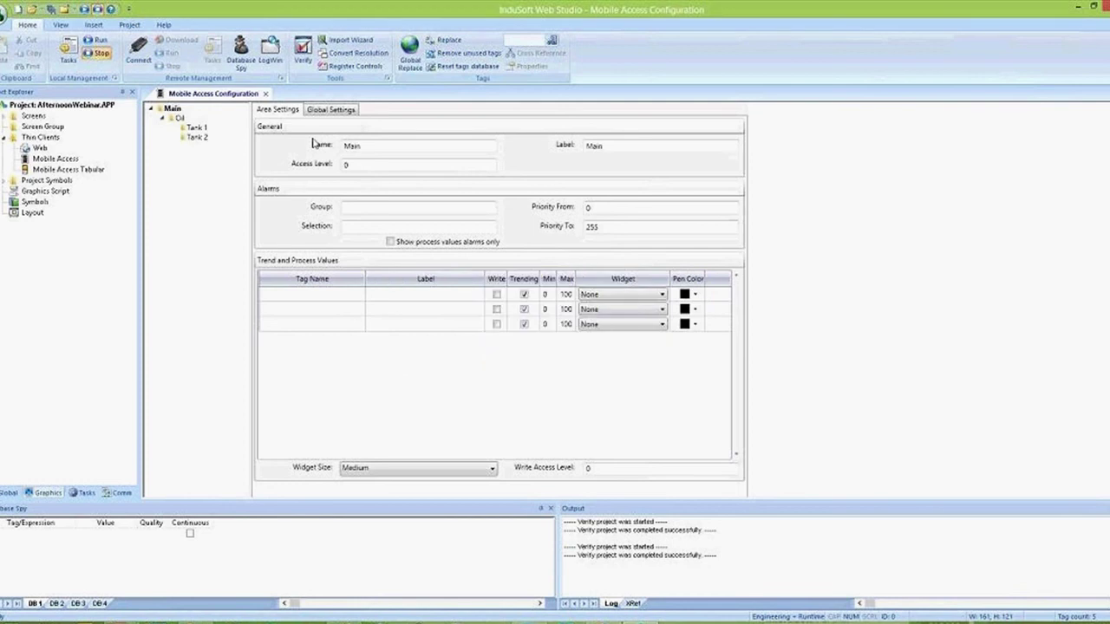
left_click(179, 117)
left_click(196, 128)
left_click(178, 118)
left_click(177, 125)
left_click(178, 118)
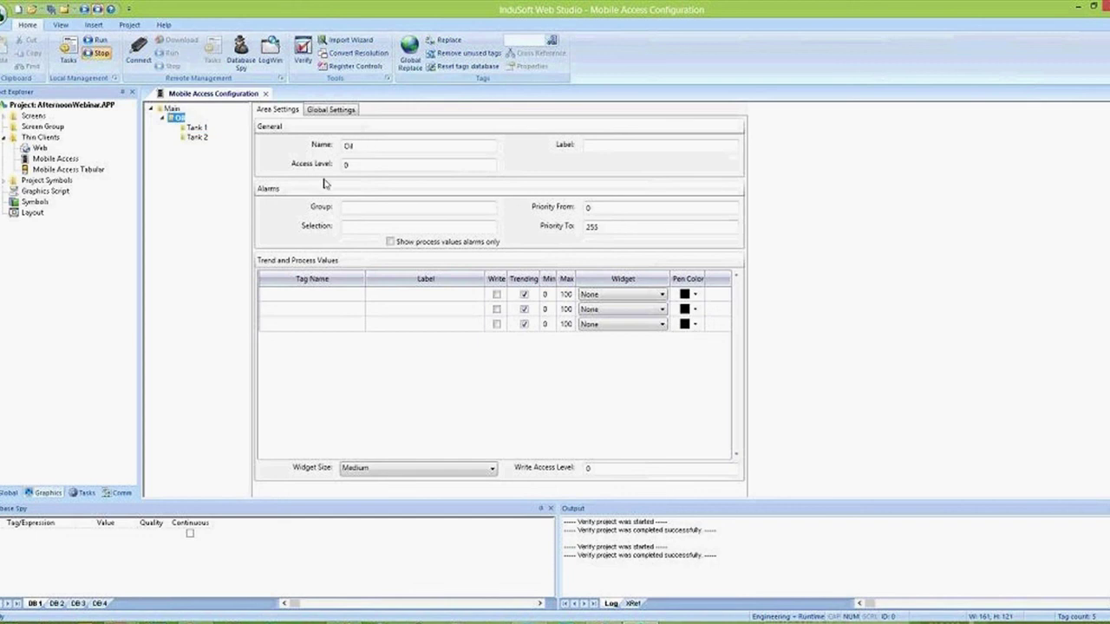
left_click(365, 211)
Step: Enter tag 'a' in row 1 with the label 'Tank Level'
left_click(336, 300)
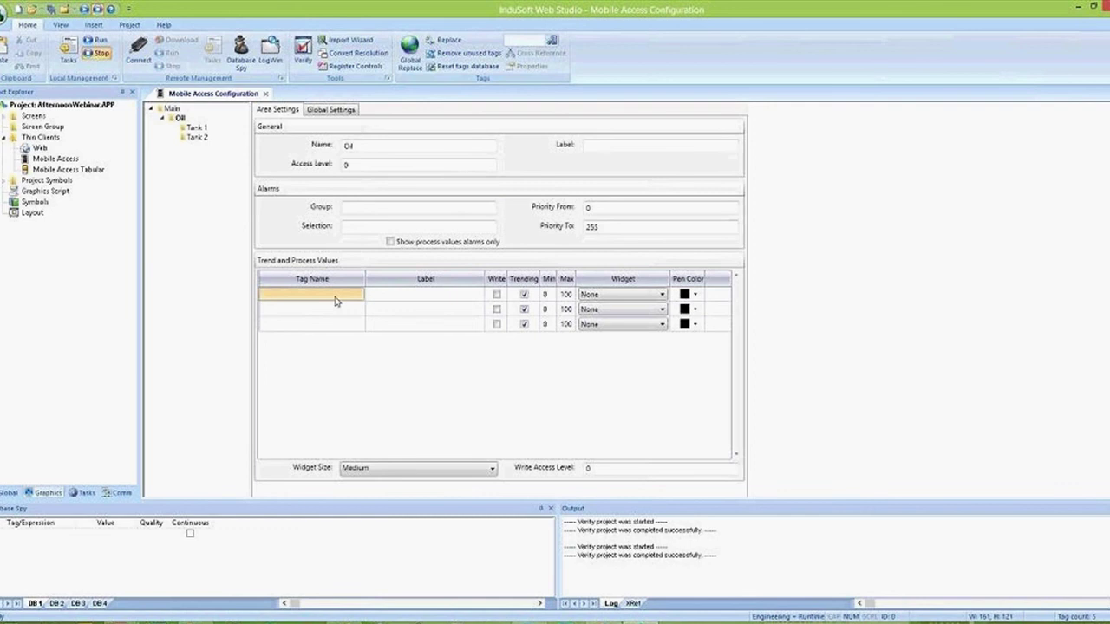
type("a")
left_click(391, 310)
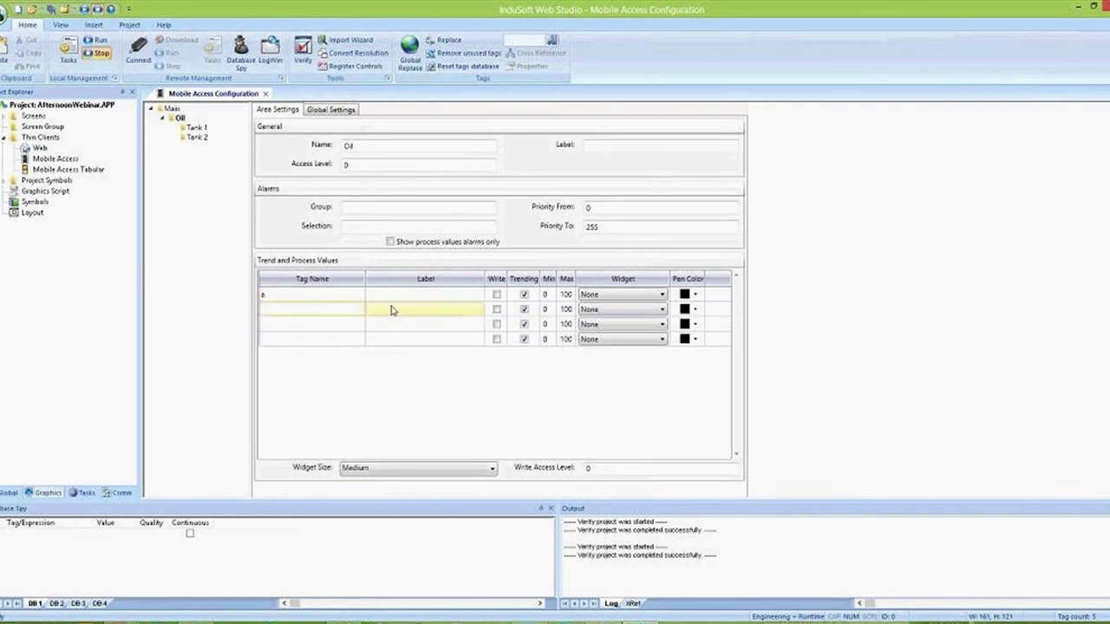
left_click(401, 300)
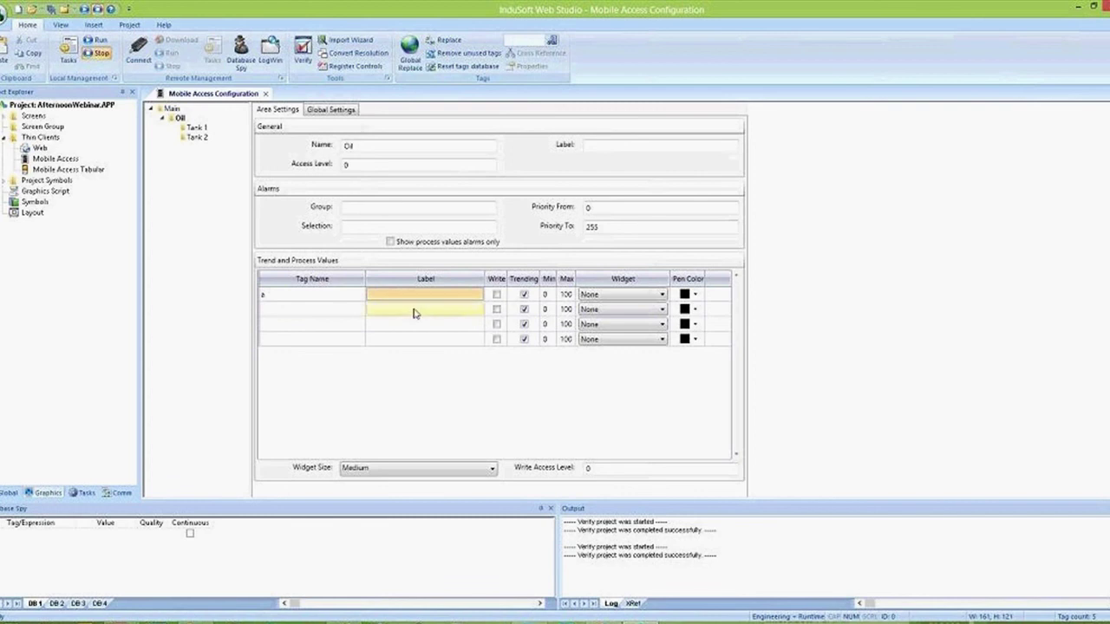
type("Tank Level")
left_click(415, 309)
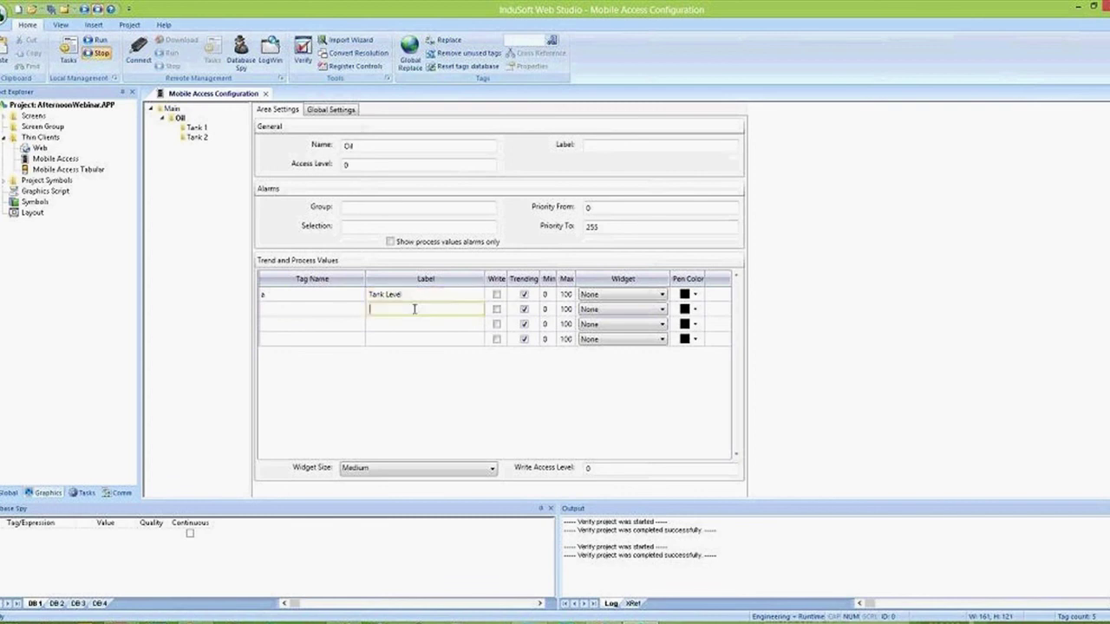
Step: Make Tank Level a Semi-Circular Gauge with a red pen and Write enabled
left_click(613, 297)
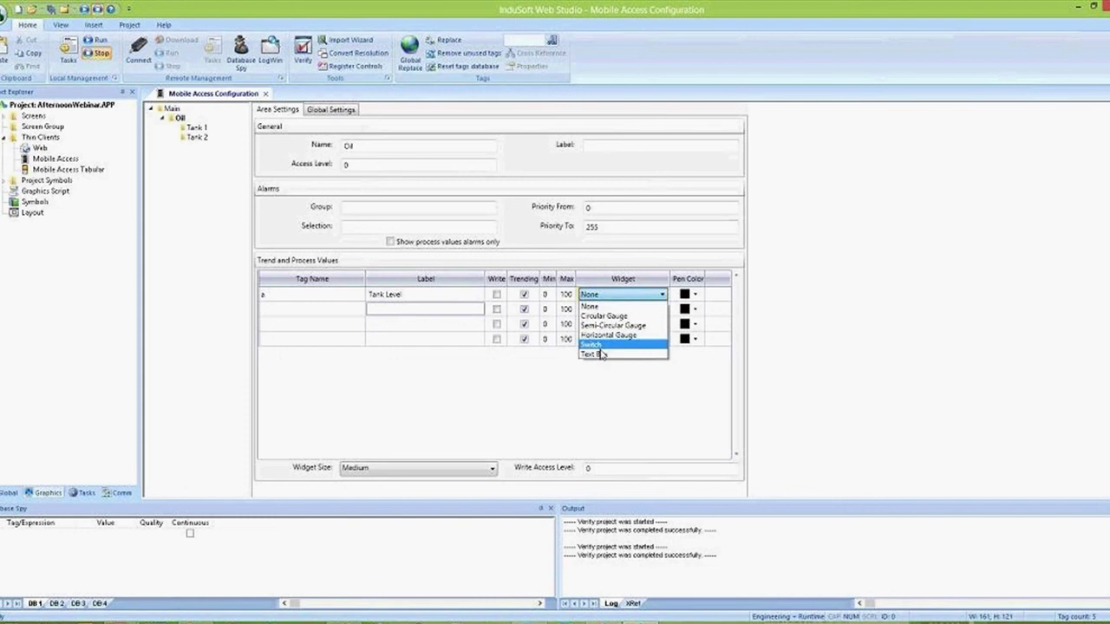
left_click(602, 325)
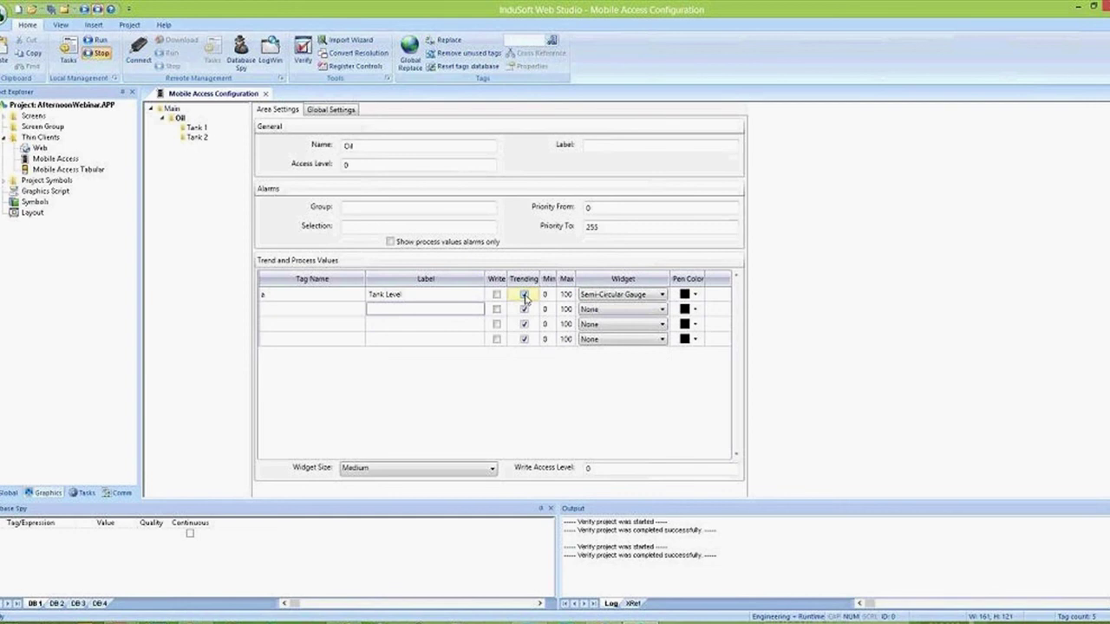
left_click(695, 295)
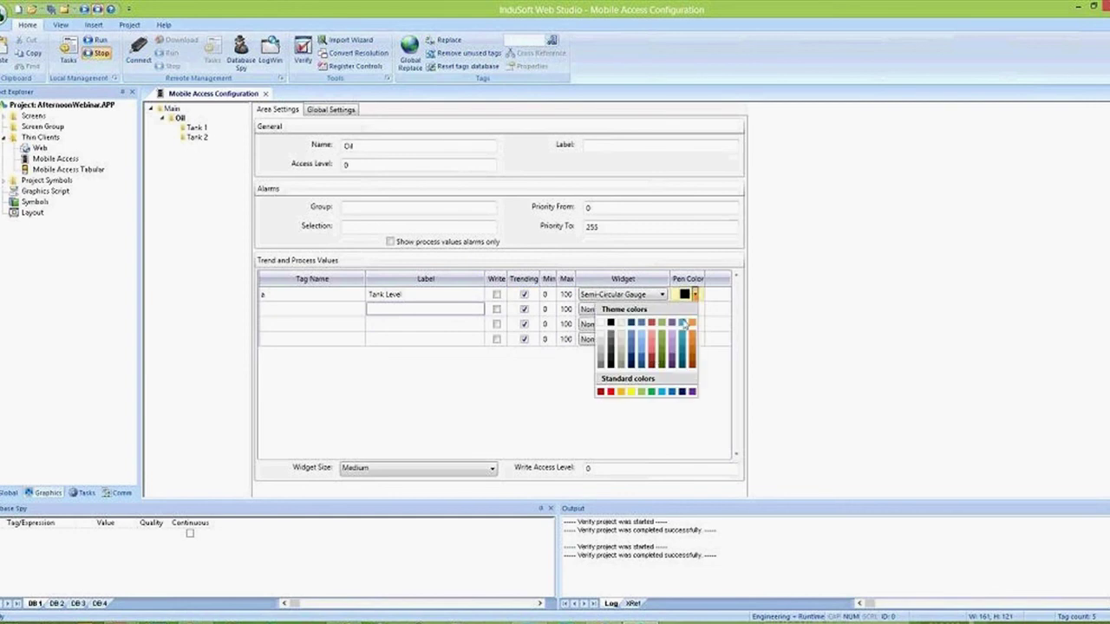
left_click(652, 361)
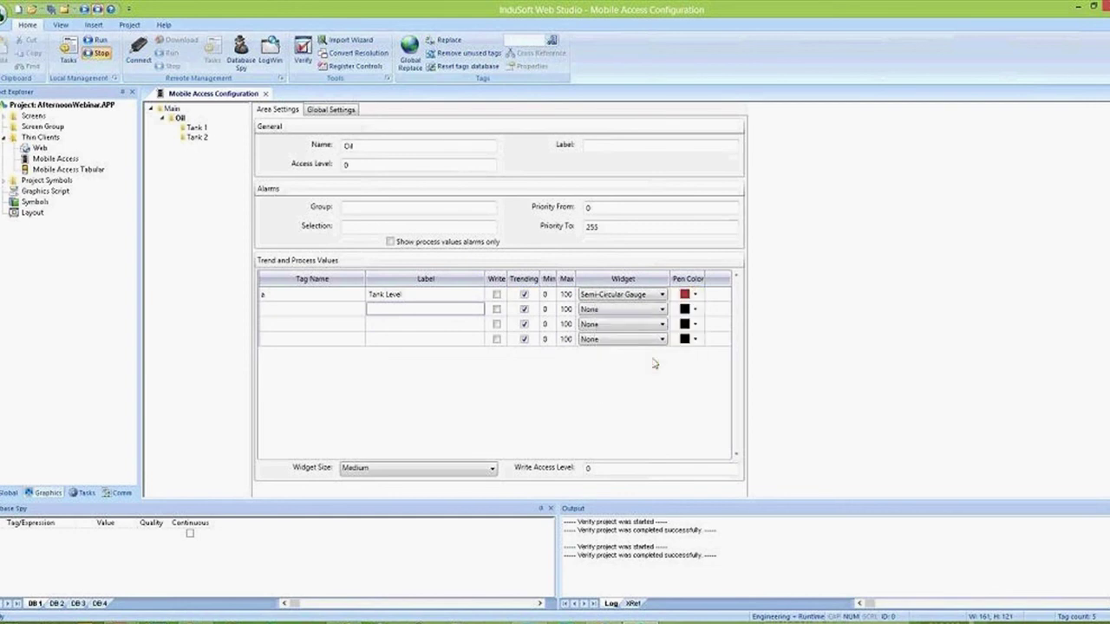
left_click(497, 295)
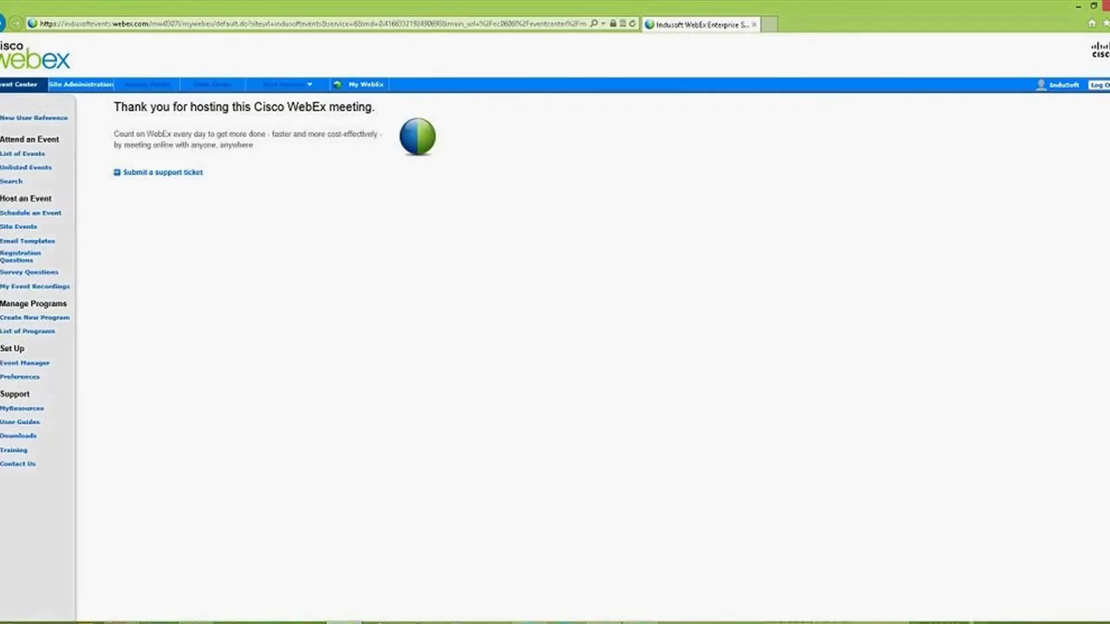
left_click(215, 24)
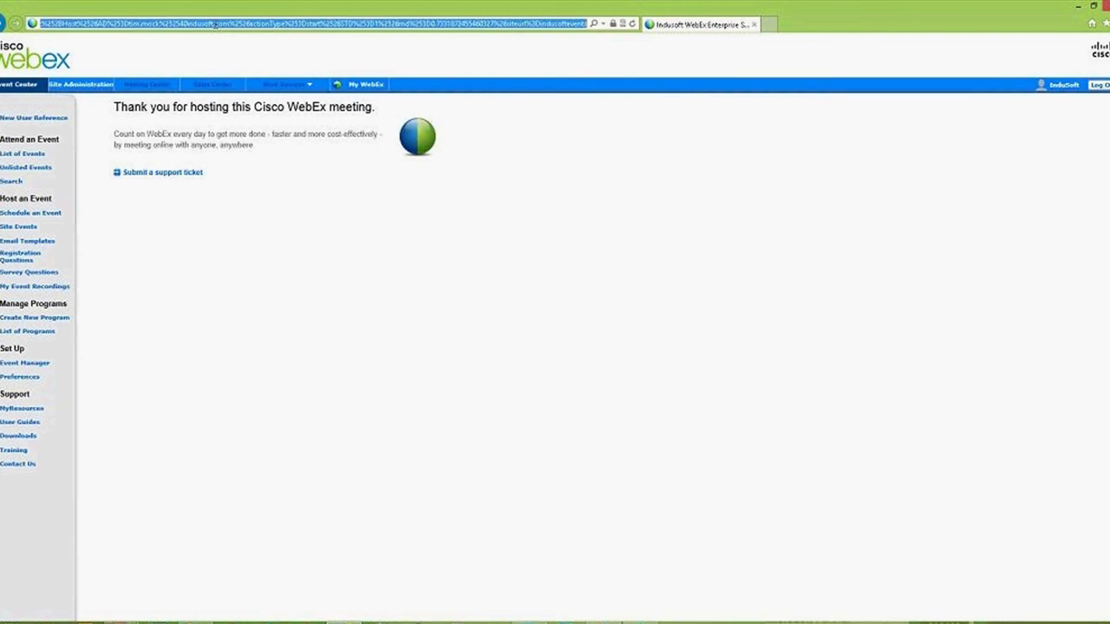
type("www.indusoft.com")
key("Return")
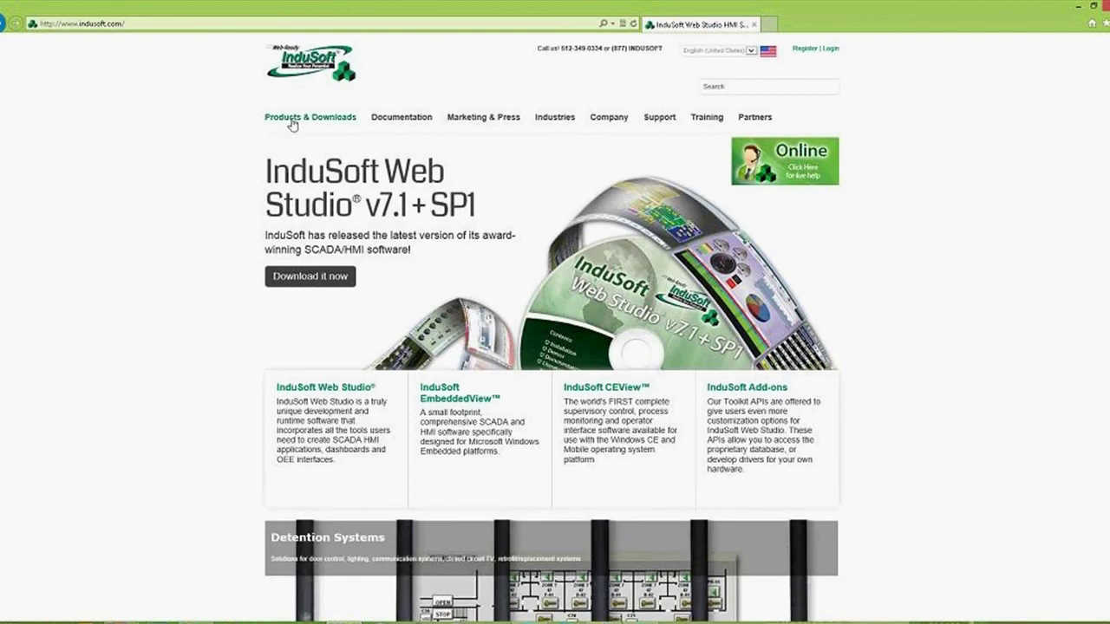
Step: Go to Products & Downloads > Demos > Mobile Access and launch View Demo
mouse_move(292, 124)
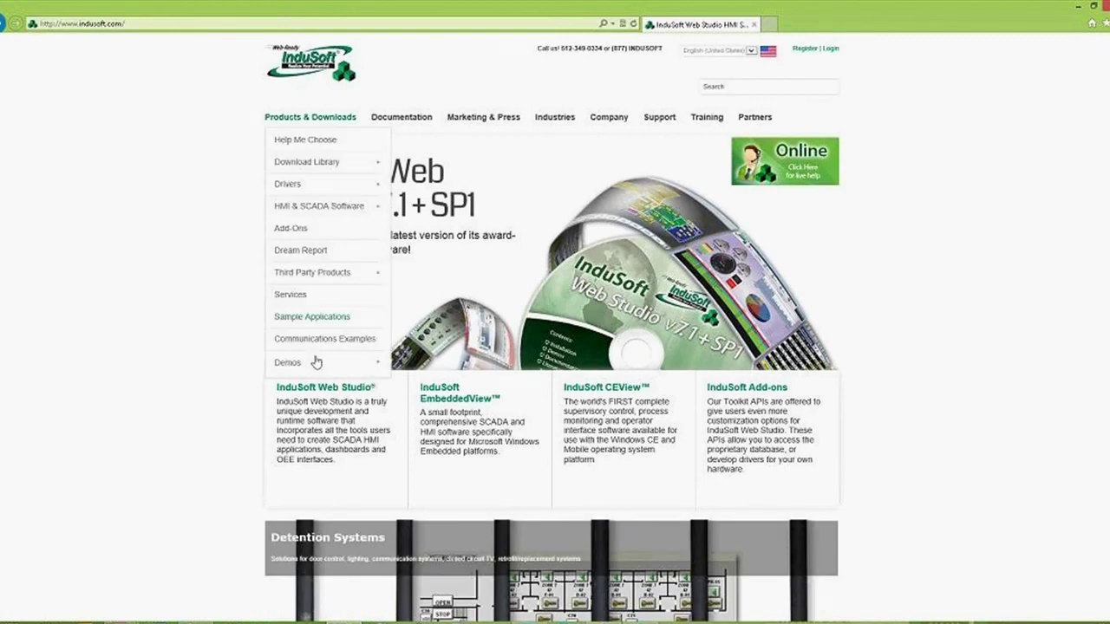
mouse_move(316, 362)
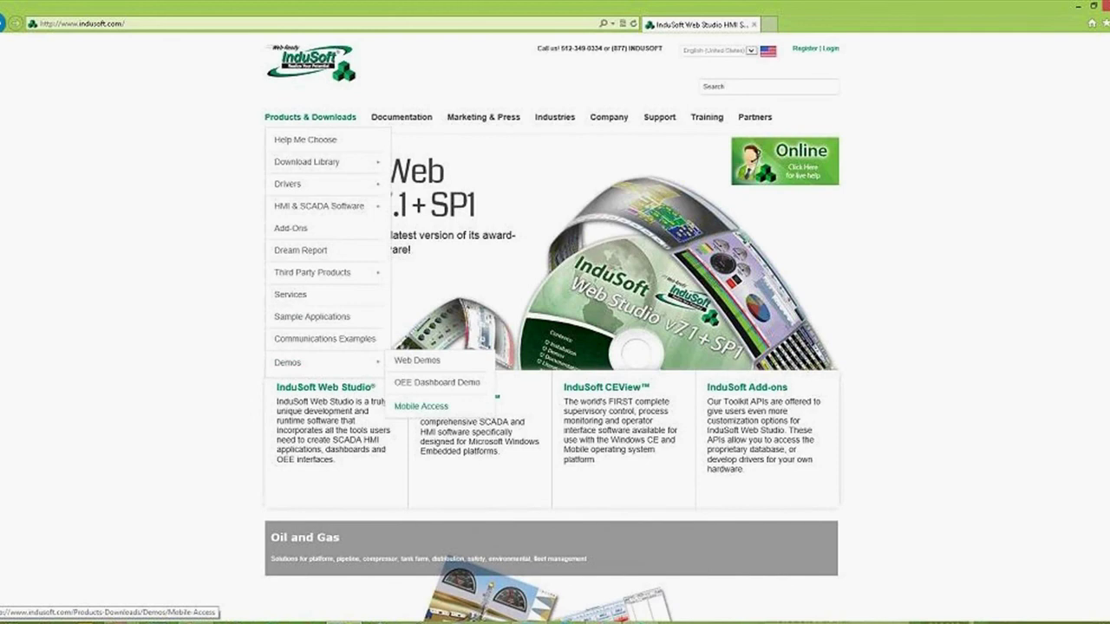
left_click(425, 409)
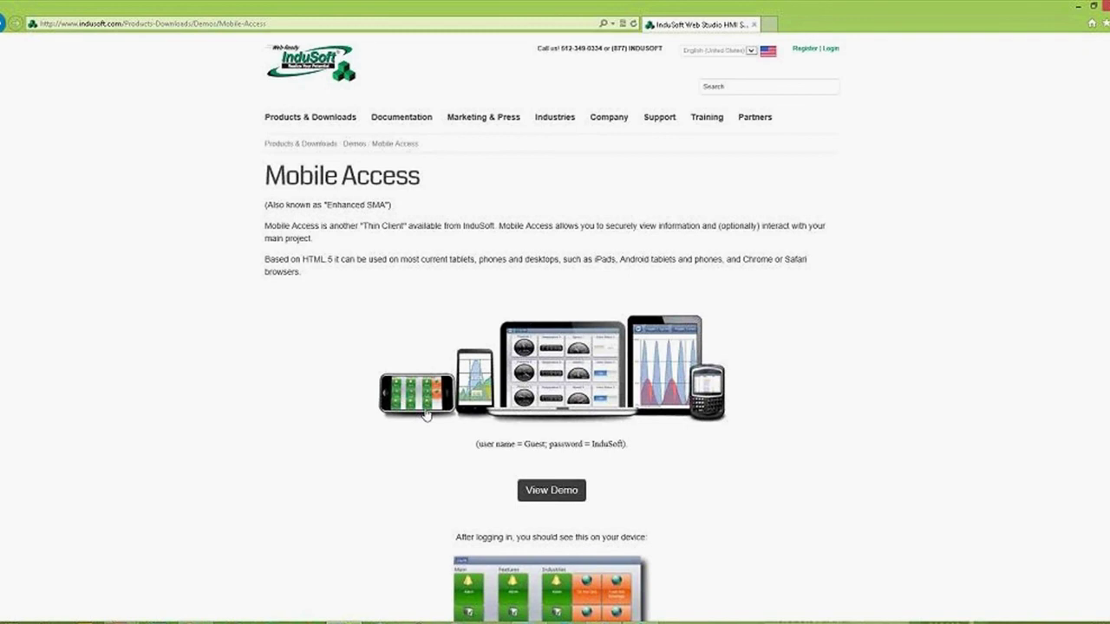
left_click(544, 492)
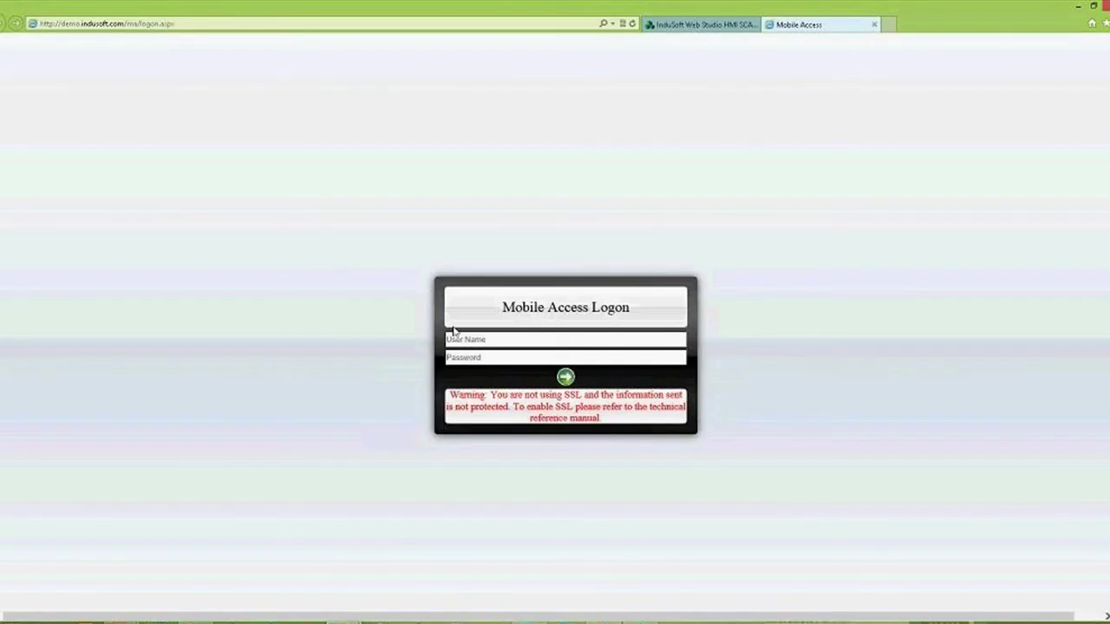
Step: Log on to the Mobile Access demo with the guest user name and password
left_click(457, 338)
type("Guest")
key("Tab")
type("password")
key("Return")
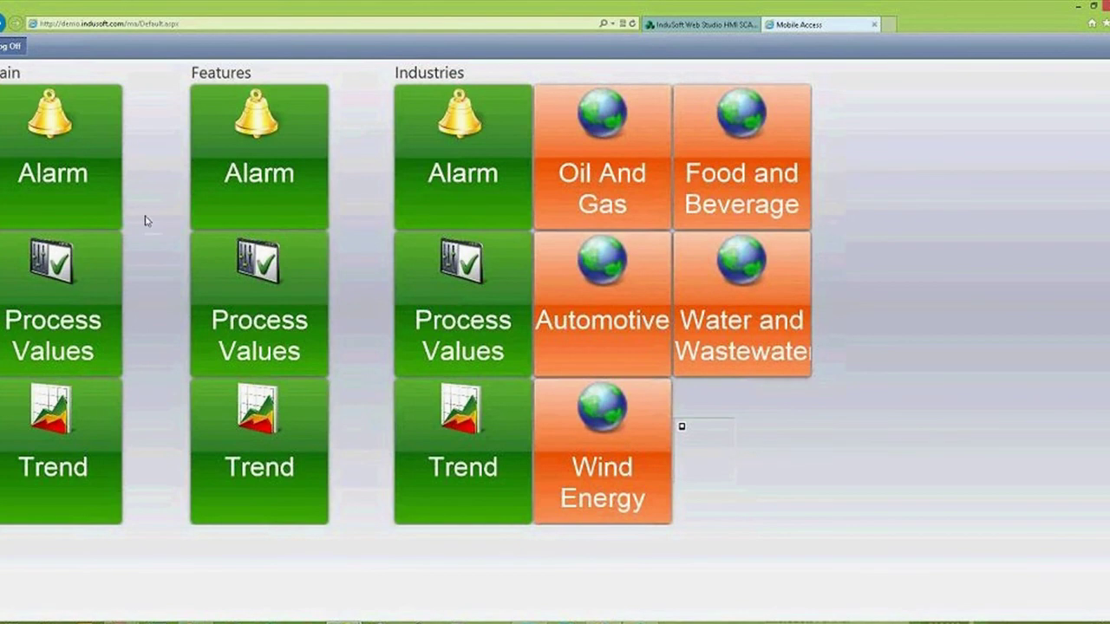
Step: Acknowledge all Main area alarms with Ack All and Confirm, then open Process Values
left_click(595, 163)
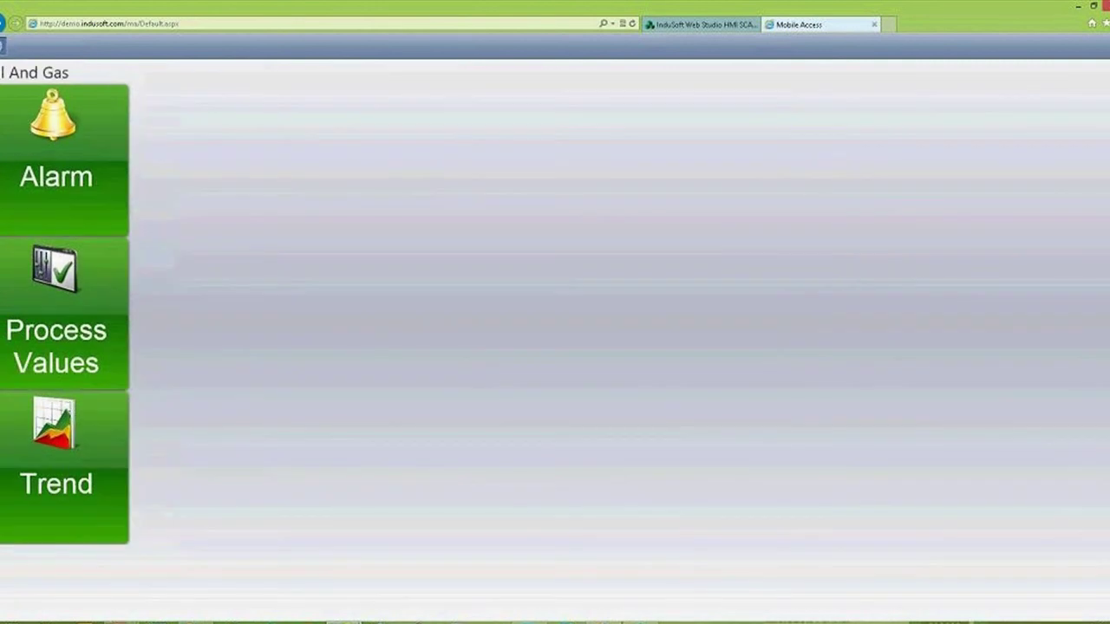
left_click(3, 45)
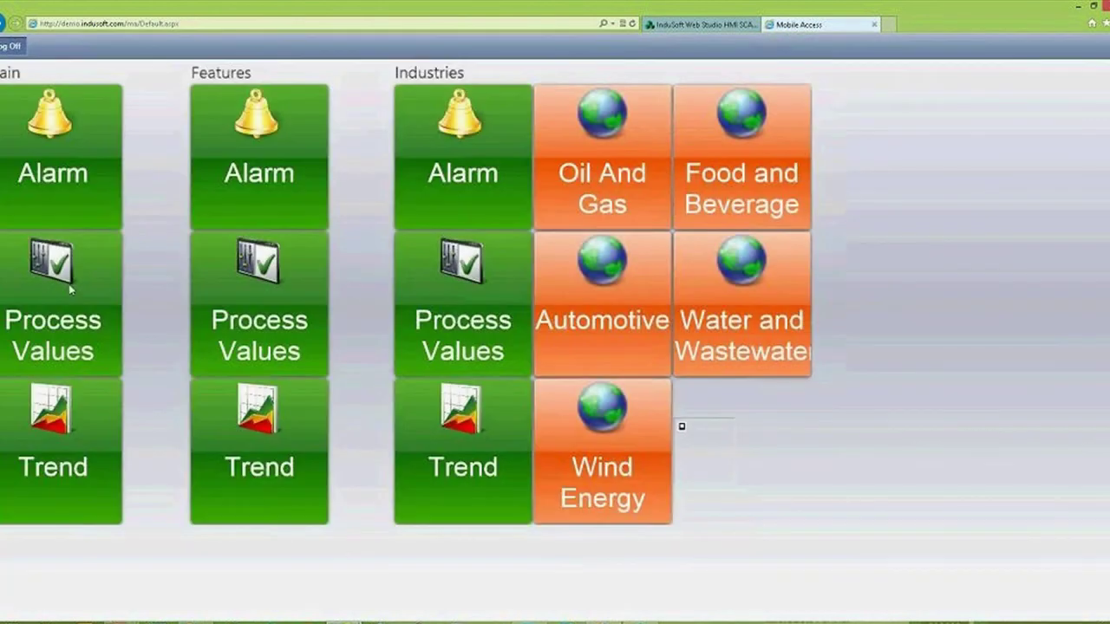
left_click(41, 149)
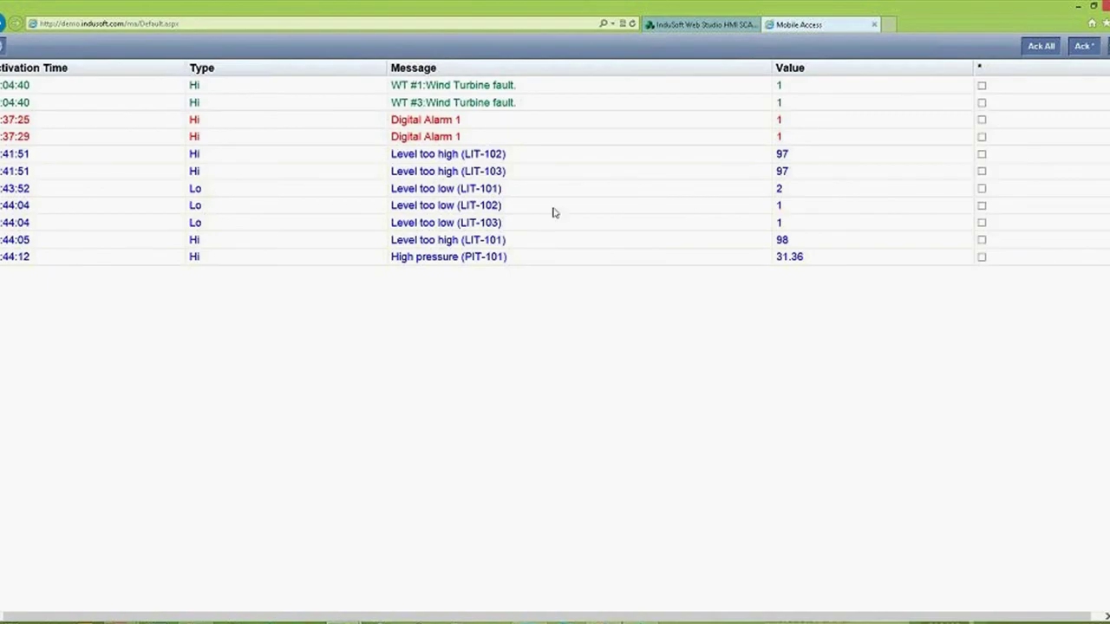
left_click(983, 87)
left_click(1040, 46)
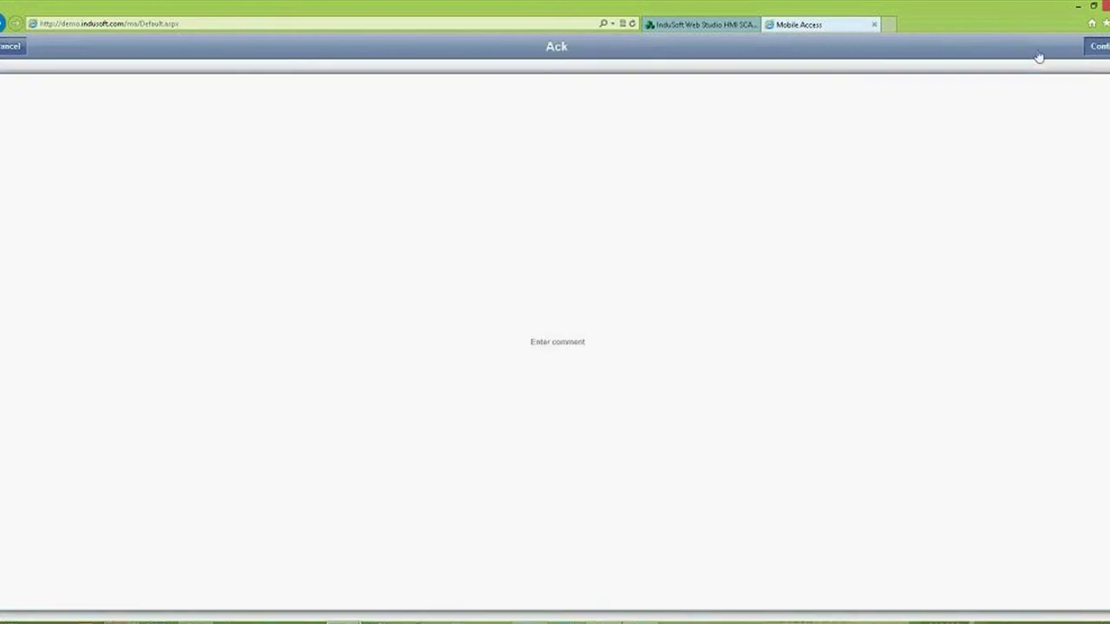
left_click(1096, 46)
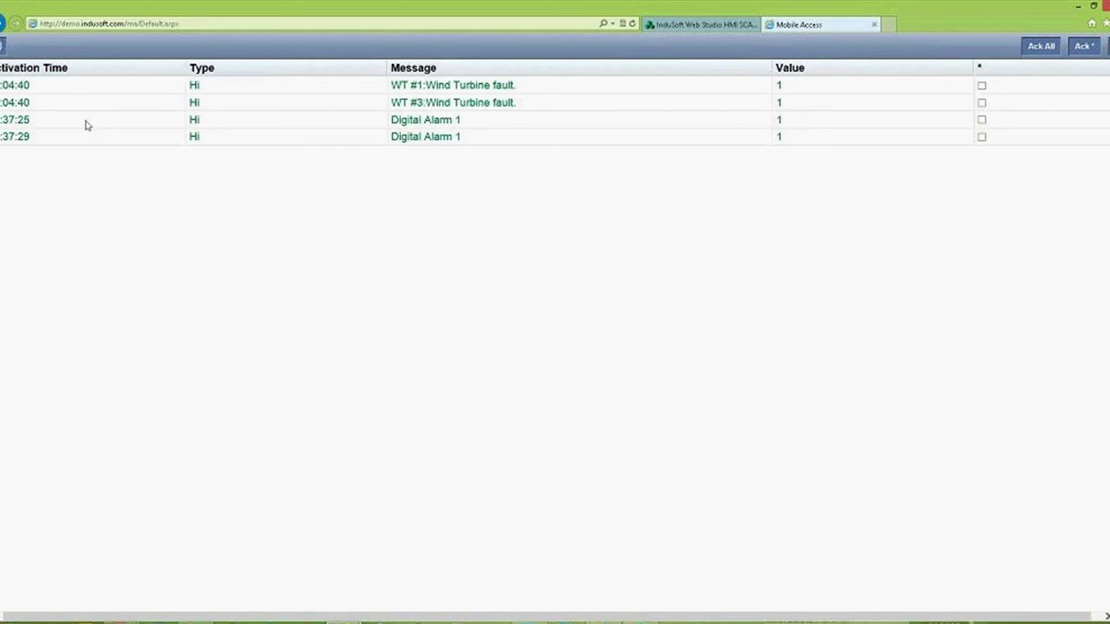
left_click(3, 48)
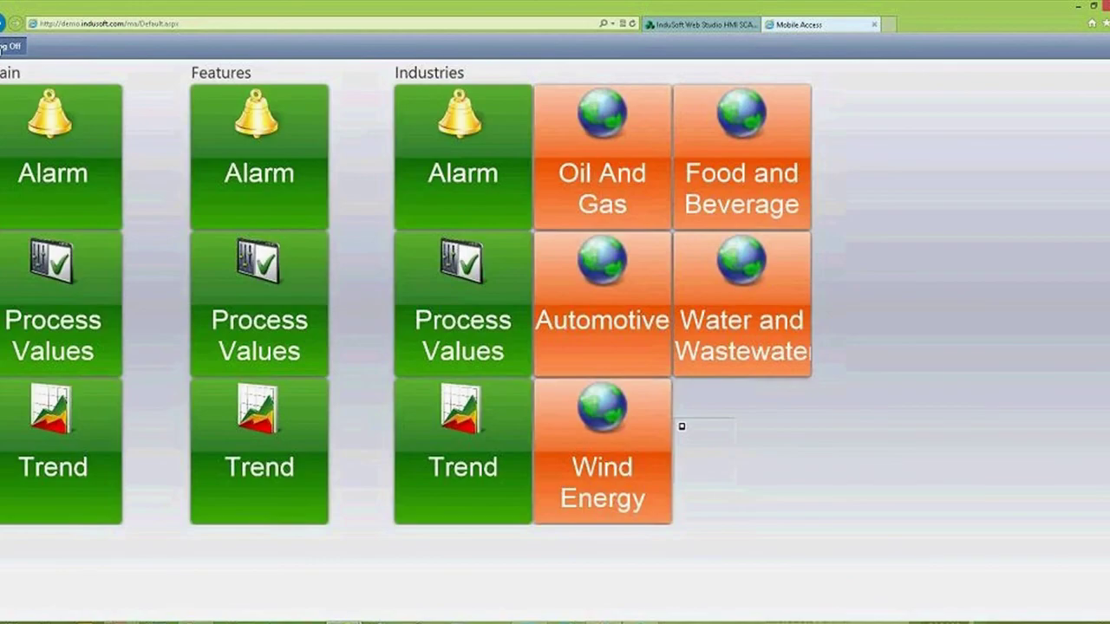
left_click(68, 287)
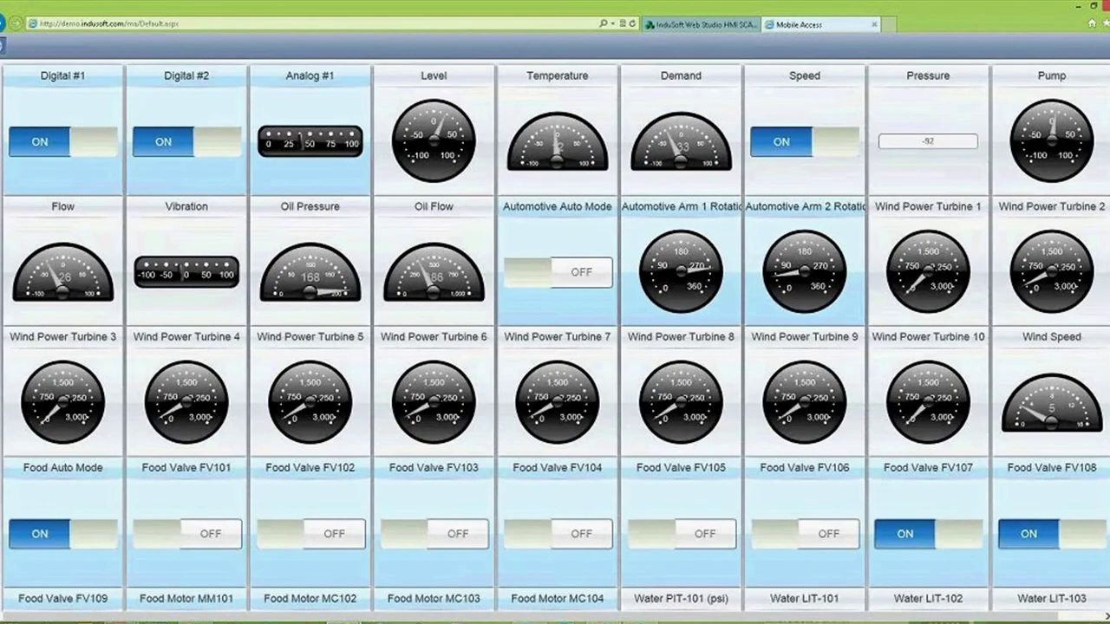
Step: Turn the Automotive Arm 1 Rotation knob, then cancel without saving the change
scroll(1091, 84, "down", 3)
scroll(1090, 84, "up", 3)
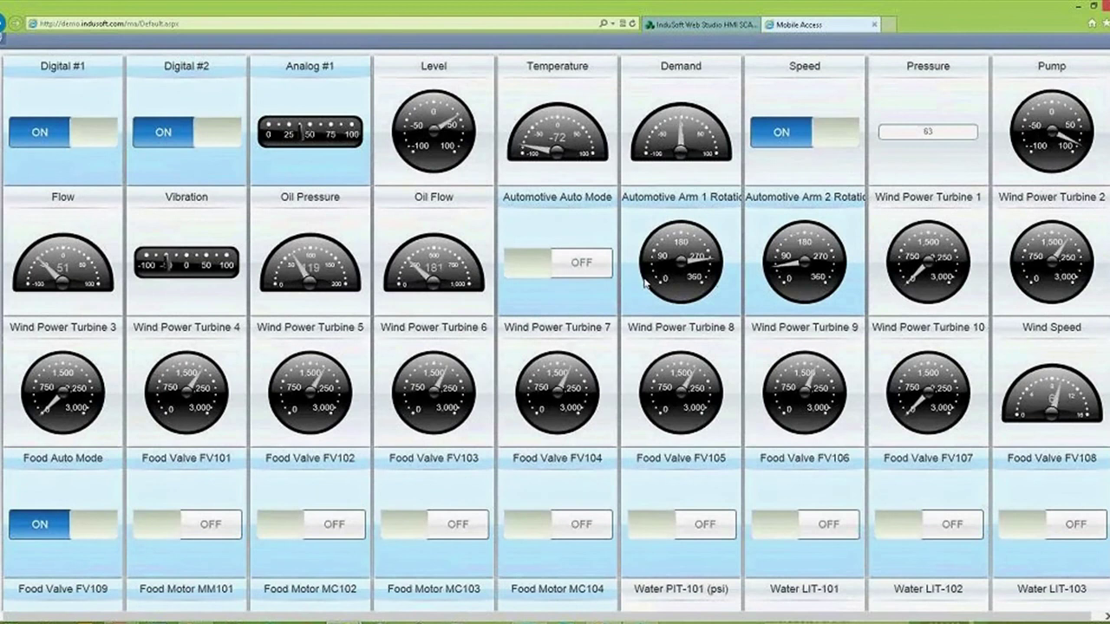
left_click(660, 235)
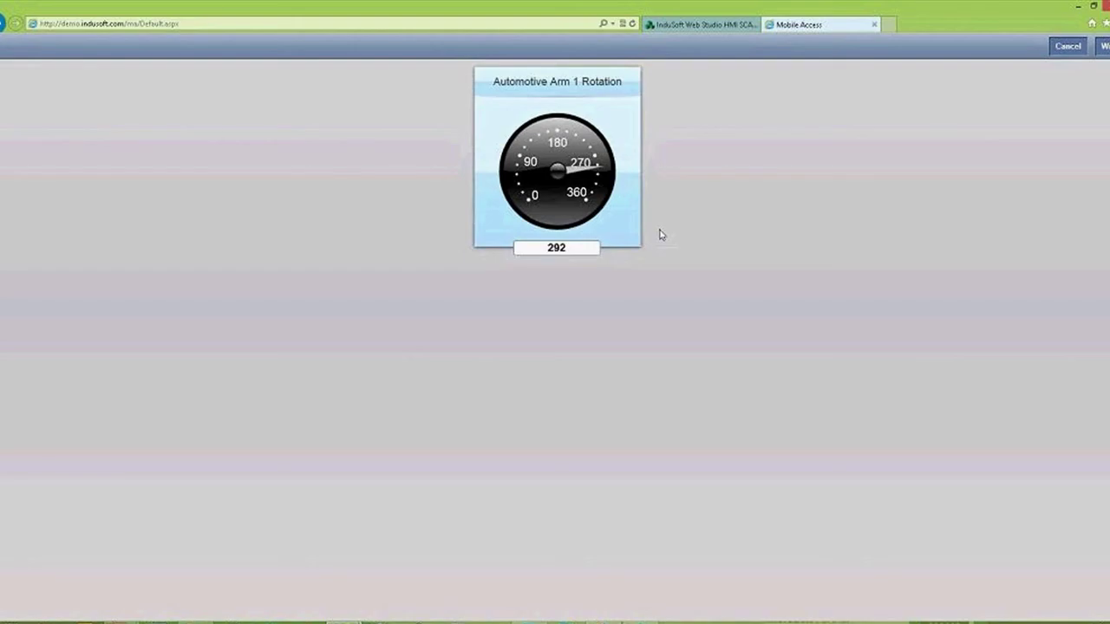
left_click_drag(586, 178, 525, 162)
left_click(1106, 52)
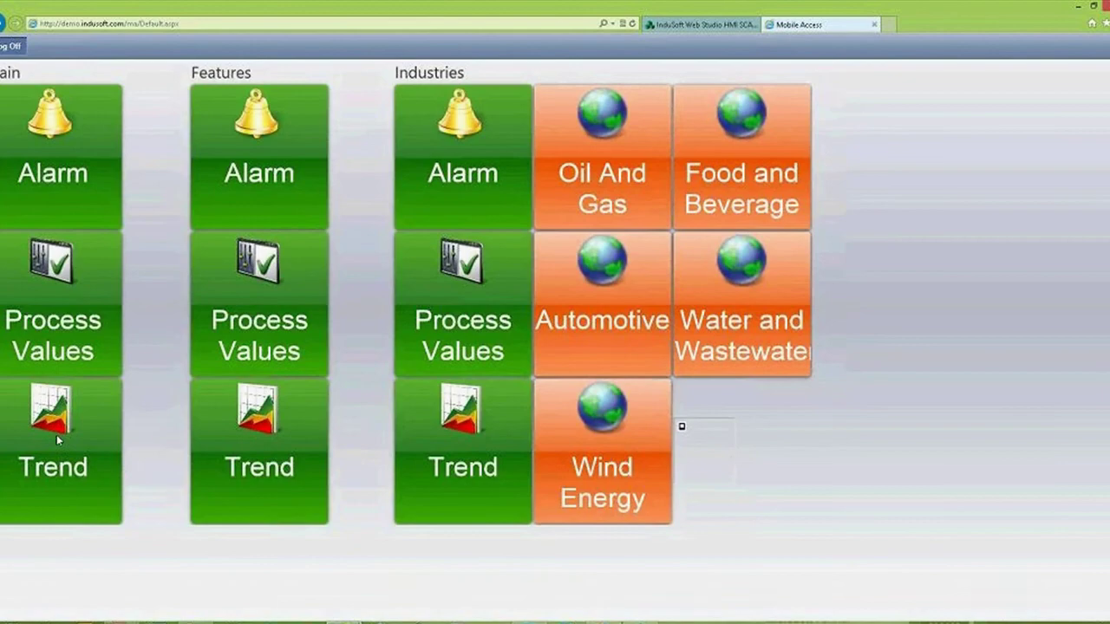
Step: Open the Trend chart, toggle the legend off and on, and switch the second setting ON
left_click(57, 437)
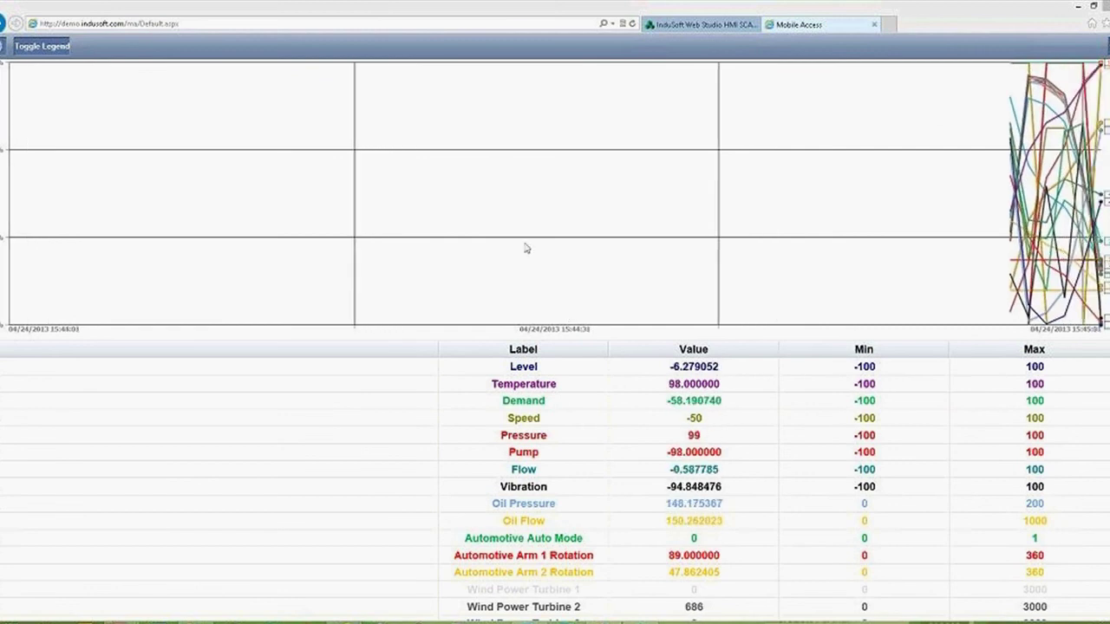
left_click(54, 48)
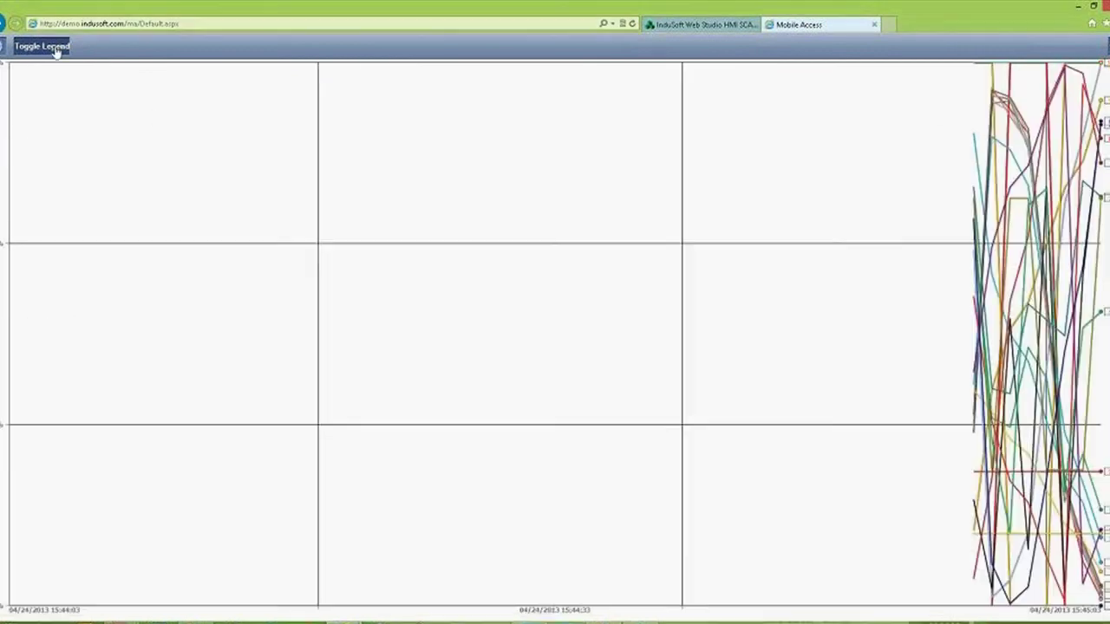
left_click(54, 47)
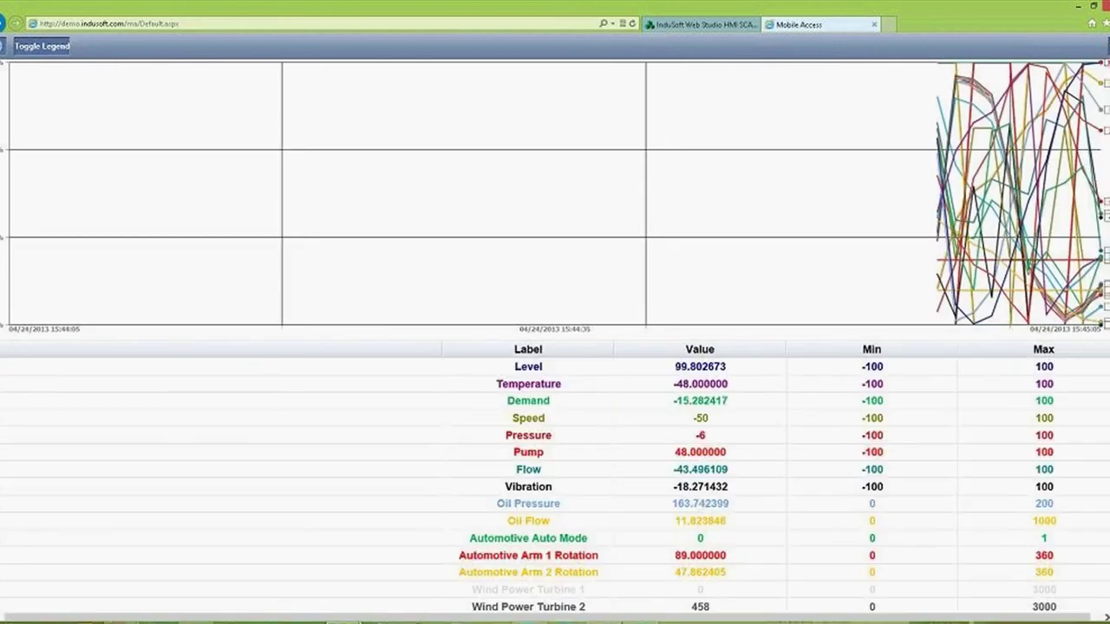
left_click(2, 46)
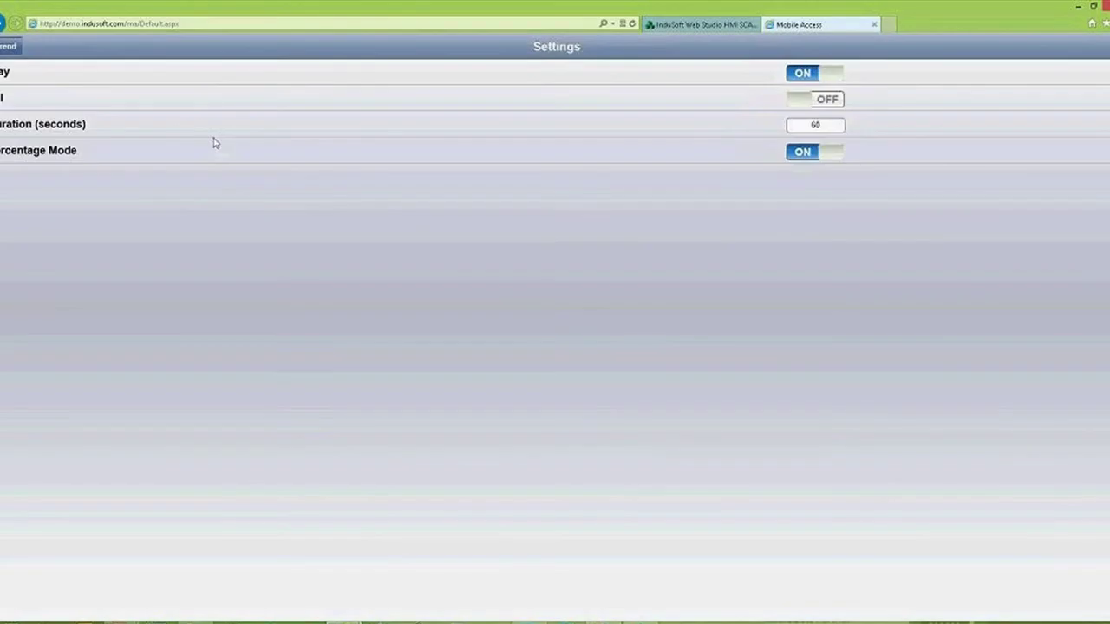
left_click(815, 101)
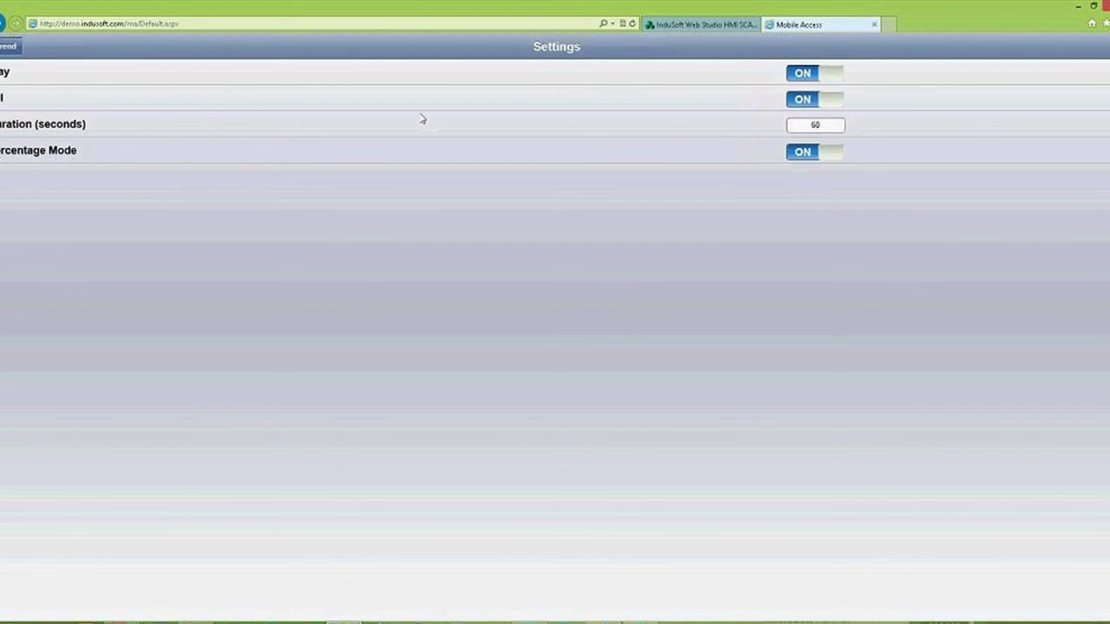
left_click(10, 46)
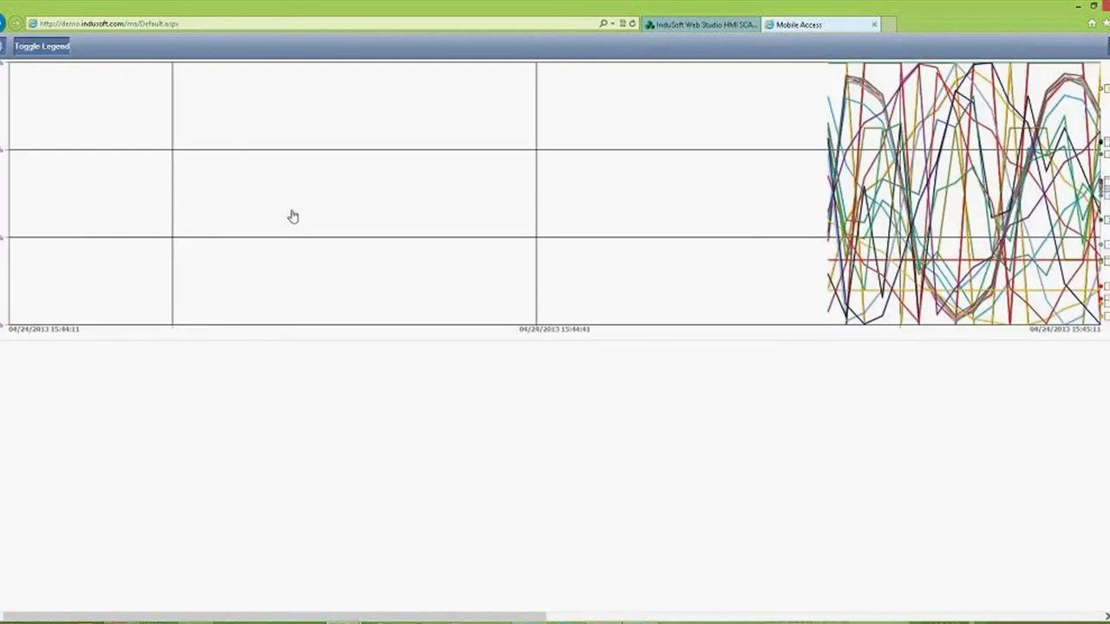
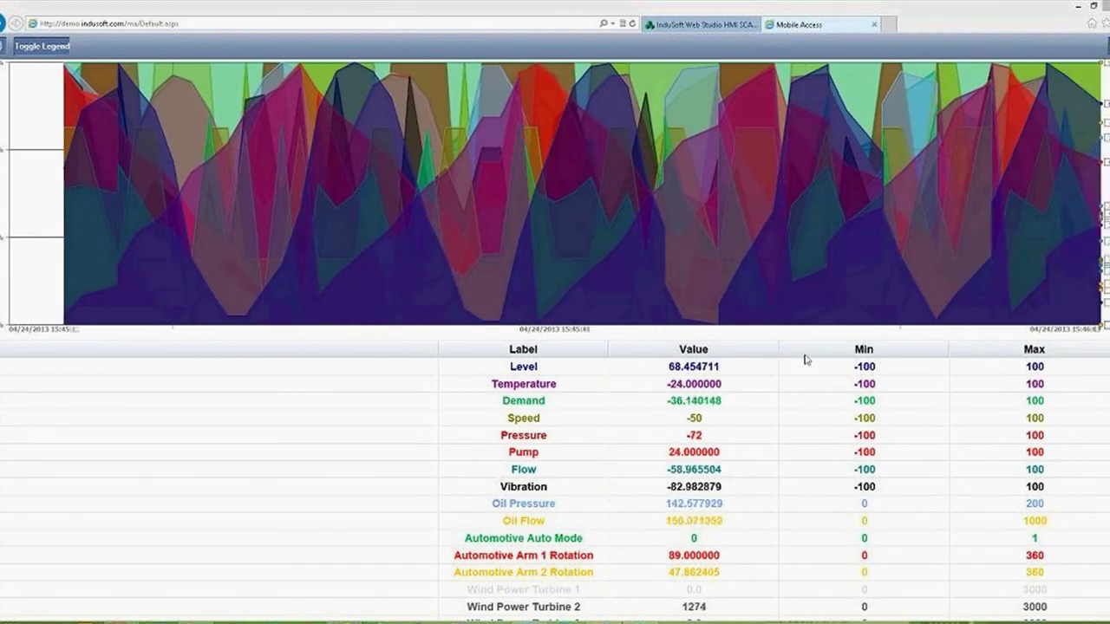
Step: Close the live Mobile Access demo browser tab and switch back to Web Studio
left_click(874, 24)
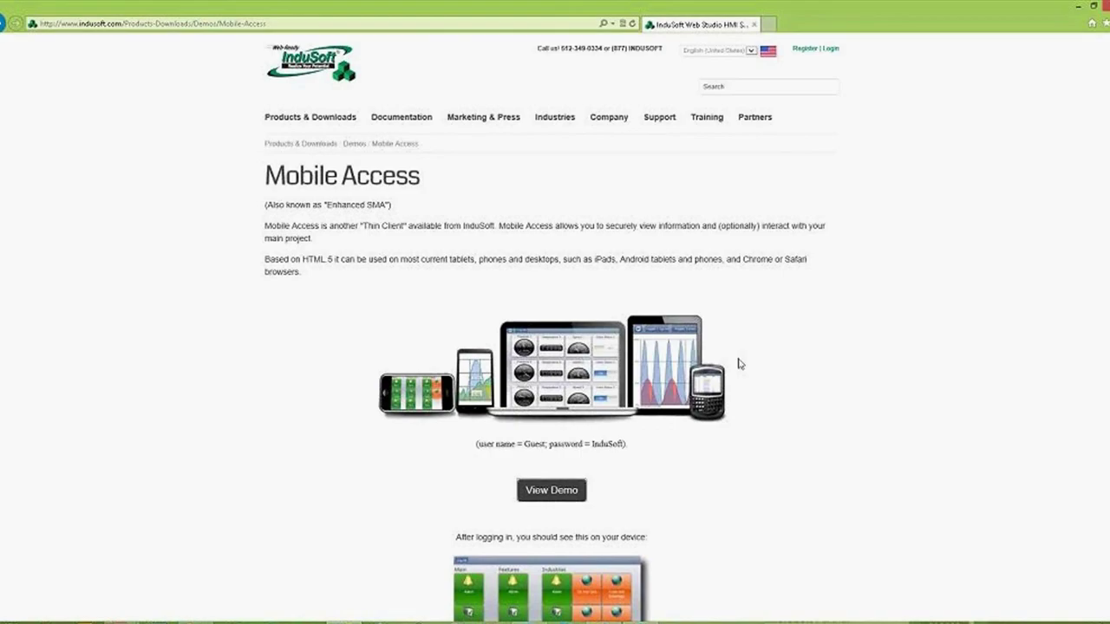
key("alt+Tab")
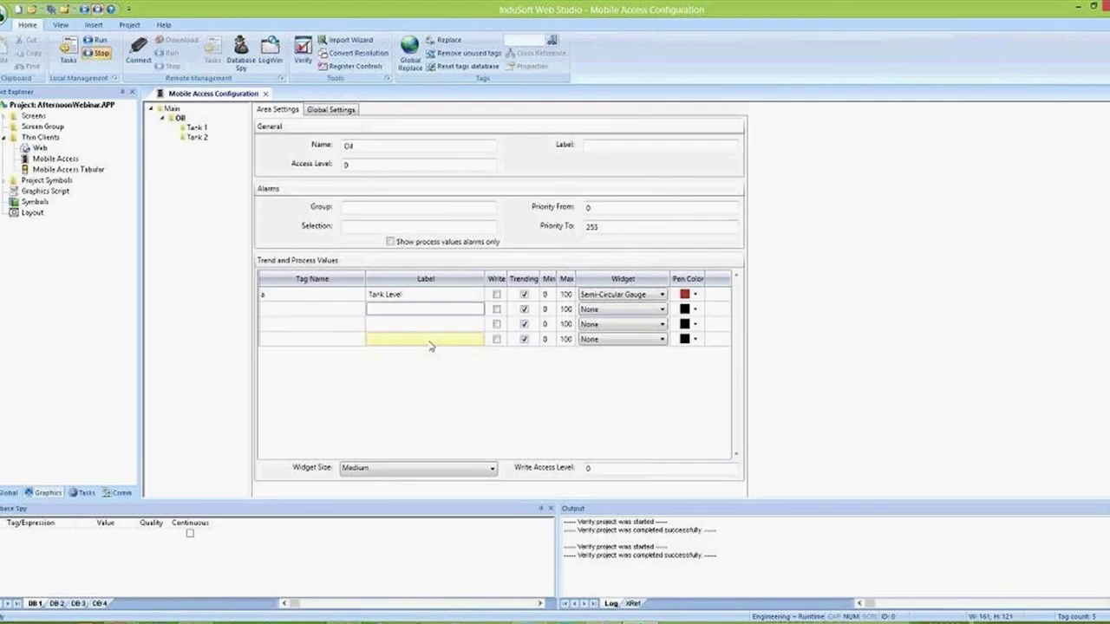
Step: Close Mobile Access Configuration without saving and open the Communication drivers list
left_click(264, 94)
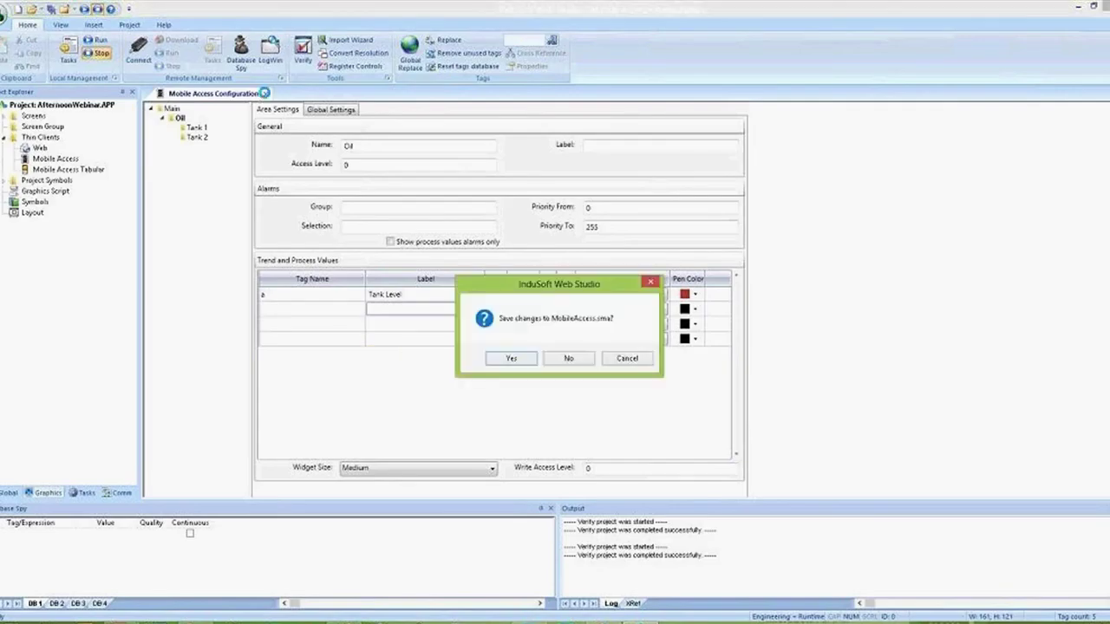
left_click(568, 359)
left_click(116, 493)
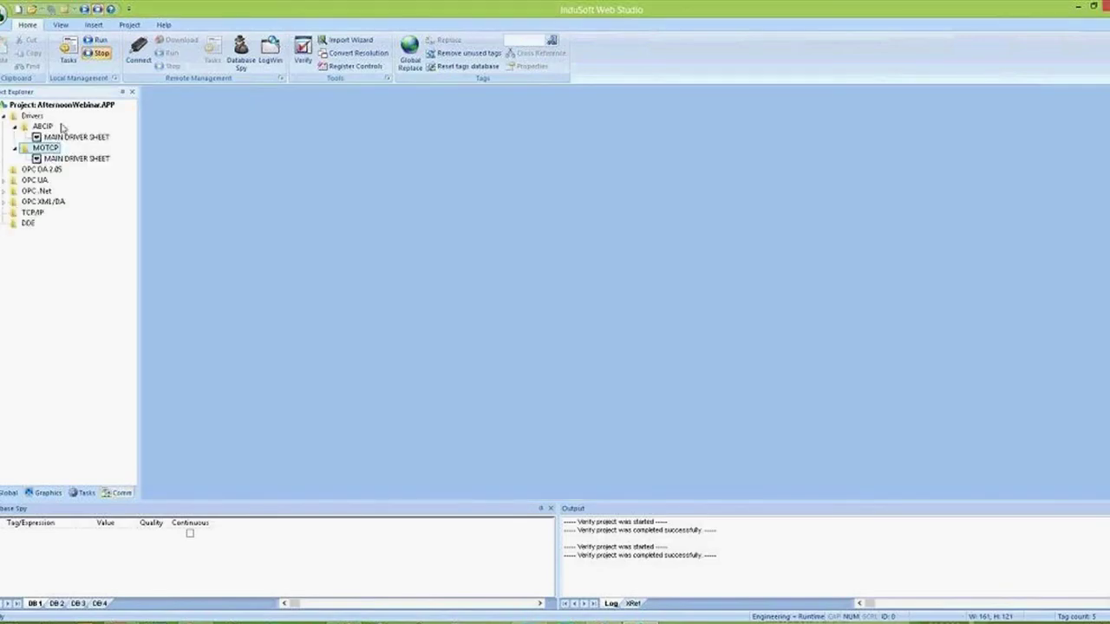
right_click(33, 118)
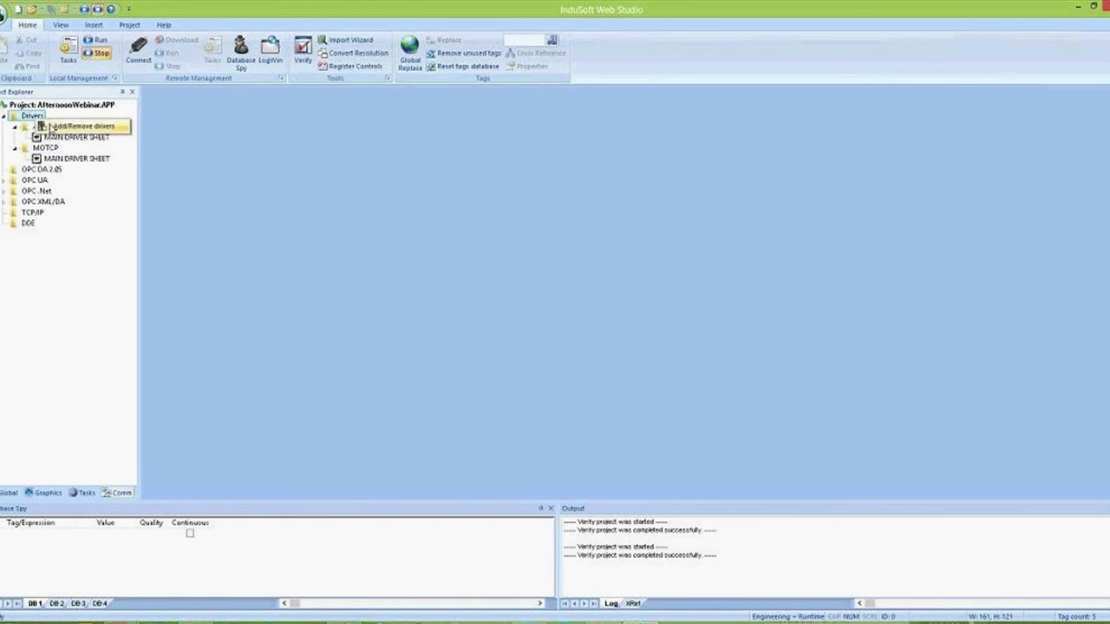
left_click(95, 126)
Step: Browse available drivers like ALTUS ALNET I and ABCIP, then close without applying changes
left_click(432, 257)
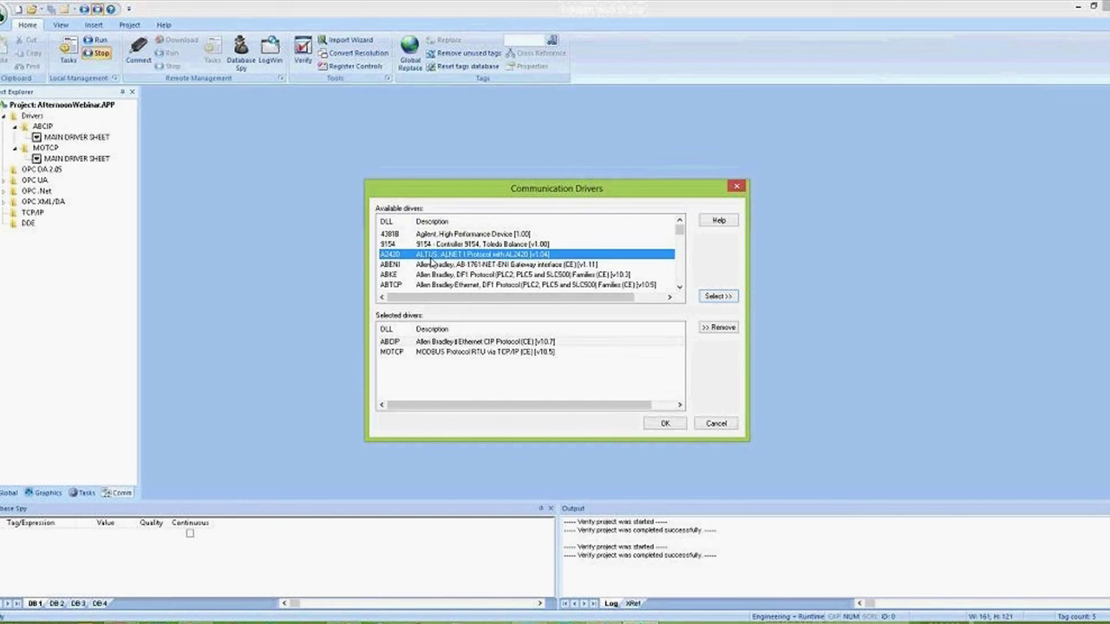
double_click(424, 343)
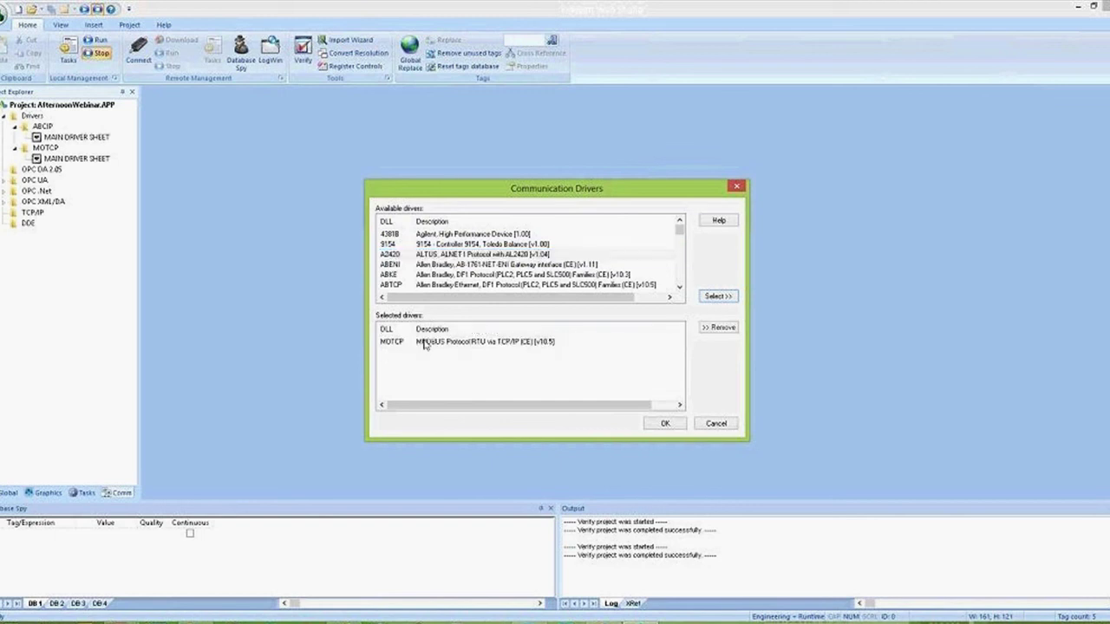
double_click(424, 344)
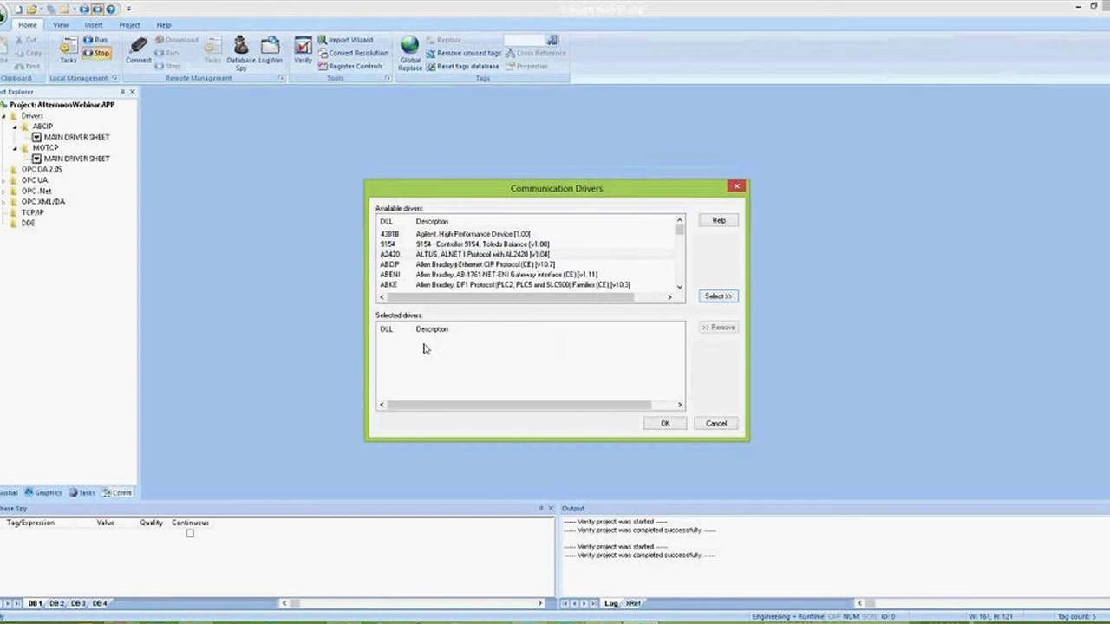
left_click(442, 275)
left_click(435, 247)
left_click(442, 263)
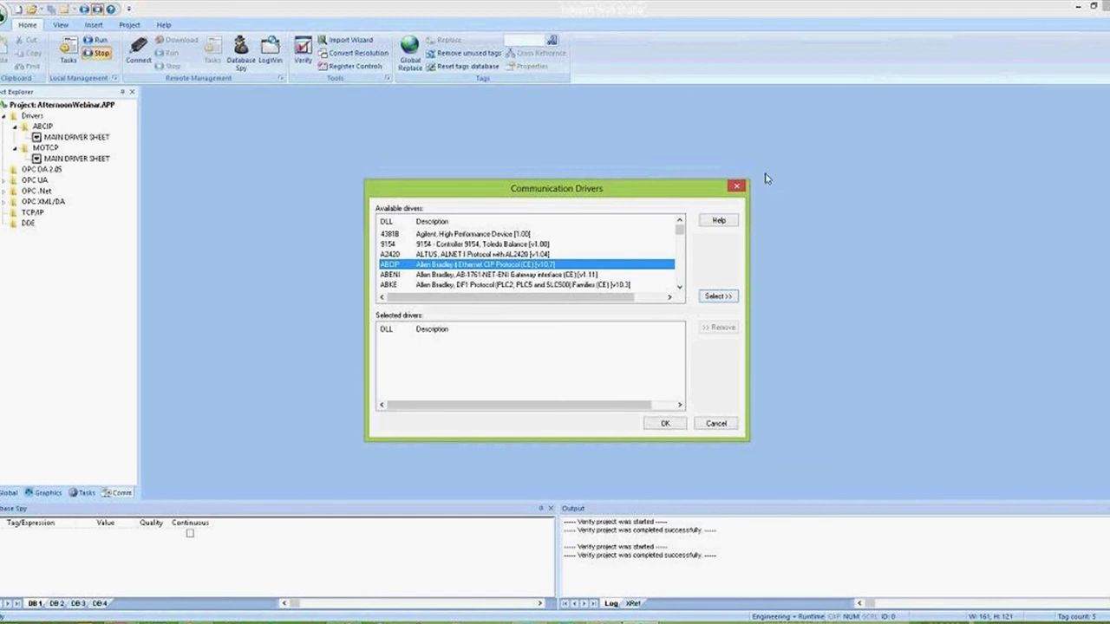
left_click(737, 185)
key("alt+Tab")
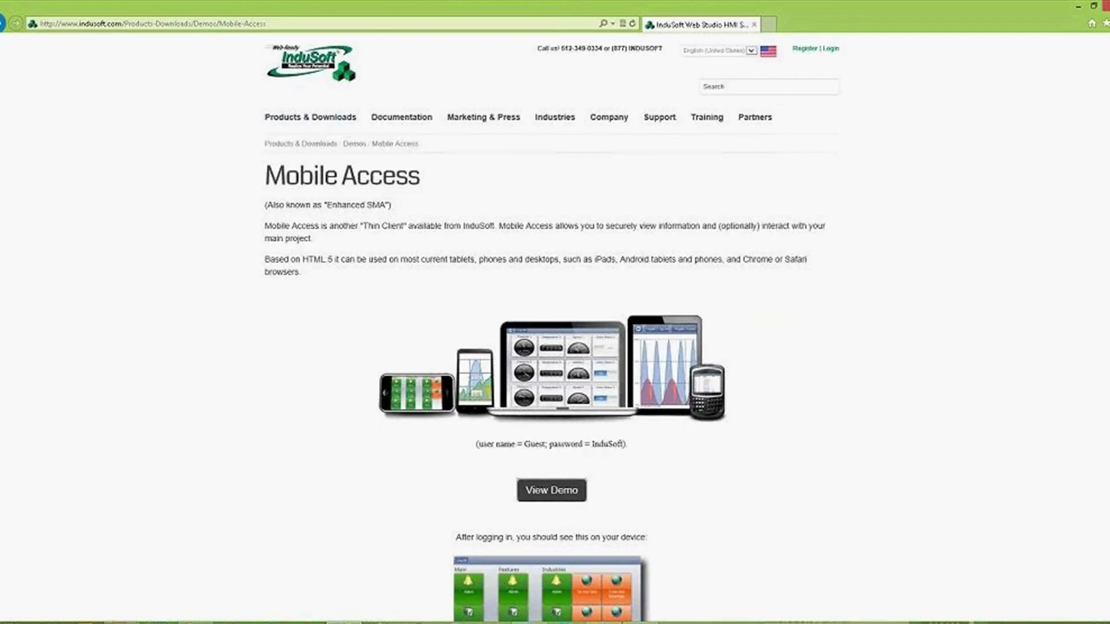
Step: Open the Drivers download library page from Products & Downloads and scroll its table
mouse_move(312, 124)
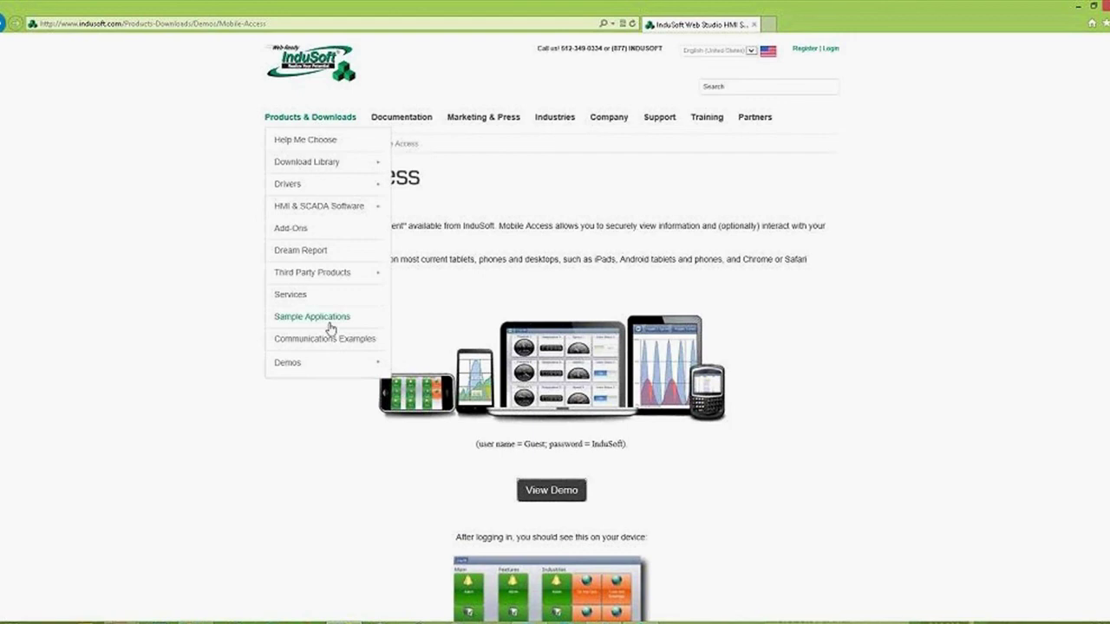
mouse_move(323, 369)
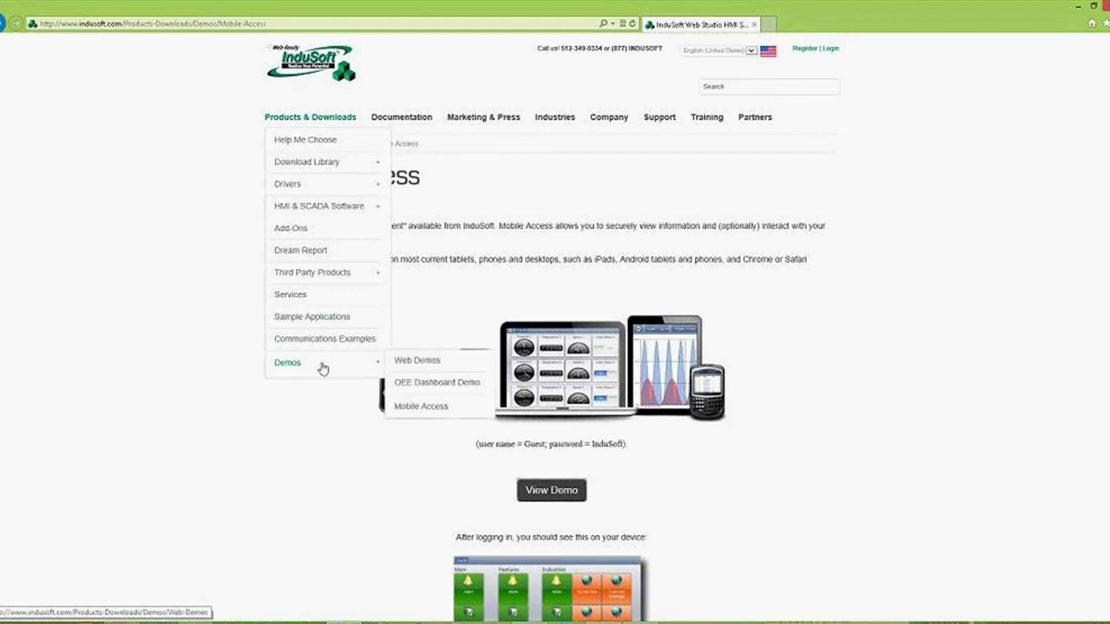
left_click(318, 190)
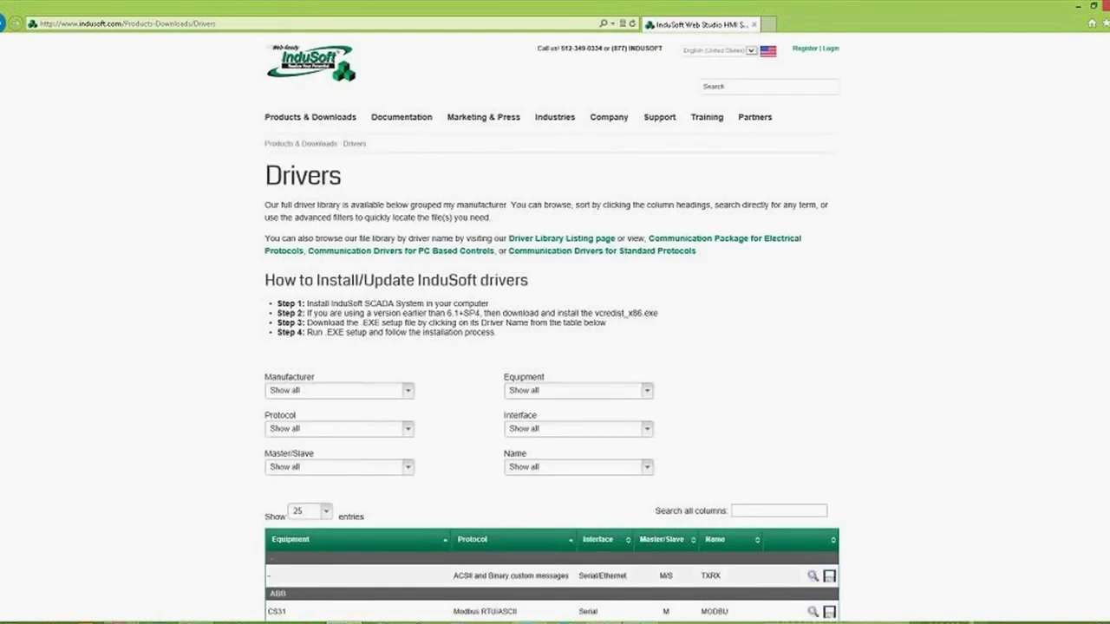
scroll(1047, 190, "down", 7)
scroll(1047, 190, "up", 5)
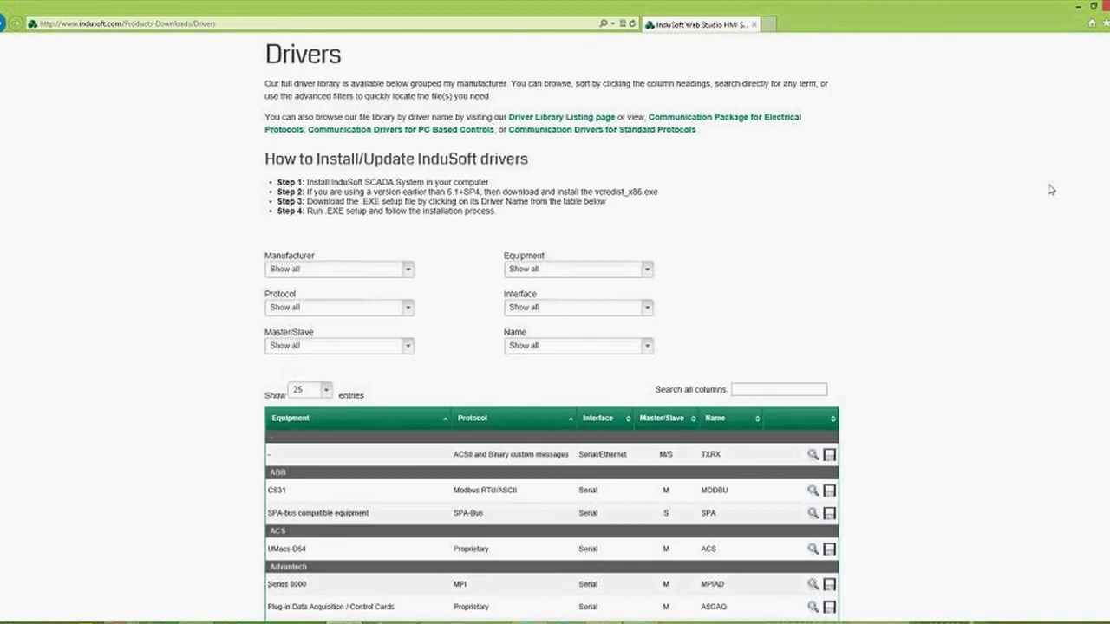
Step: Inspect the Manufacturer and Protocol filter choices on the Drivers page
left_click(409, 271)
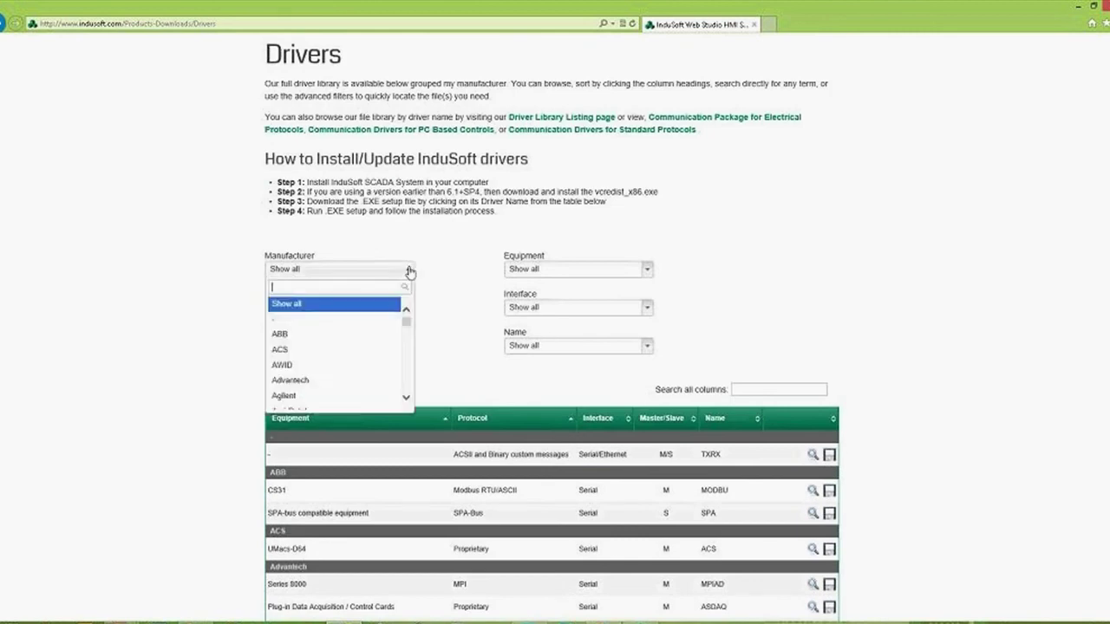
left_click(409, 270)
left_click(408, 307)
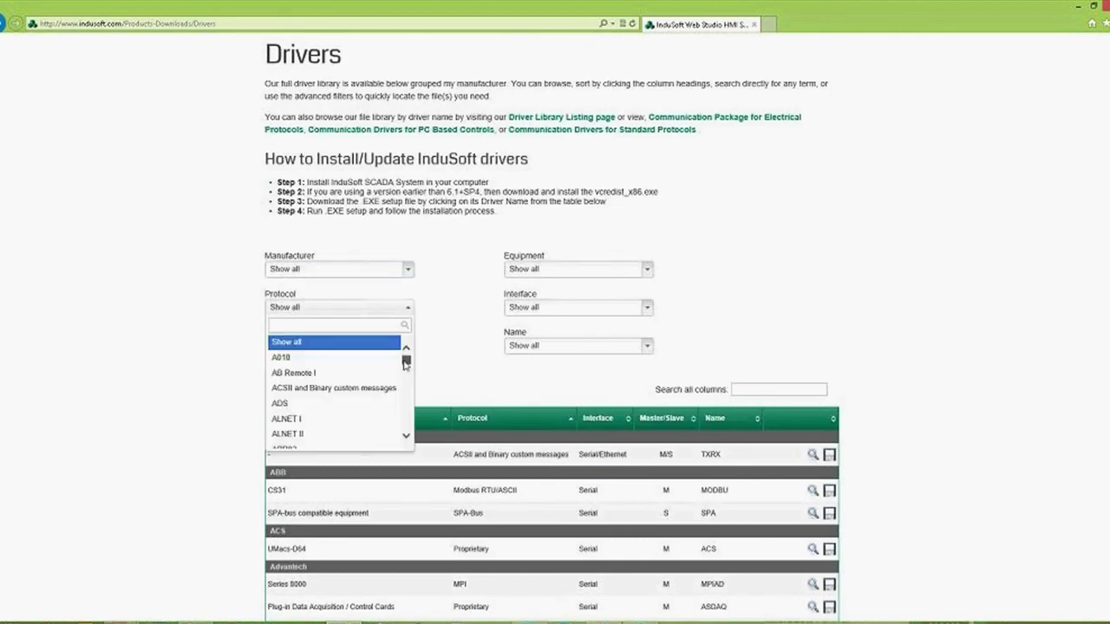
left_click_drag(404, 363, 401, 328)
left_click(459, 214)
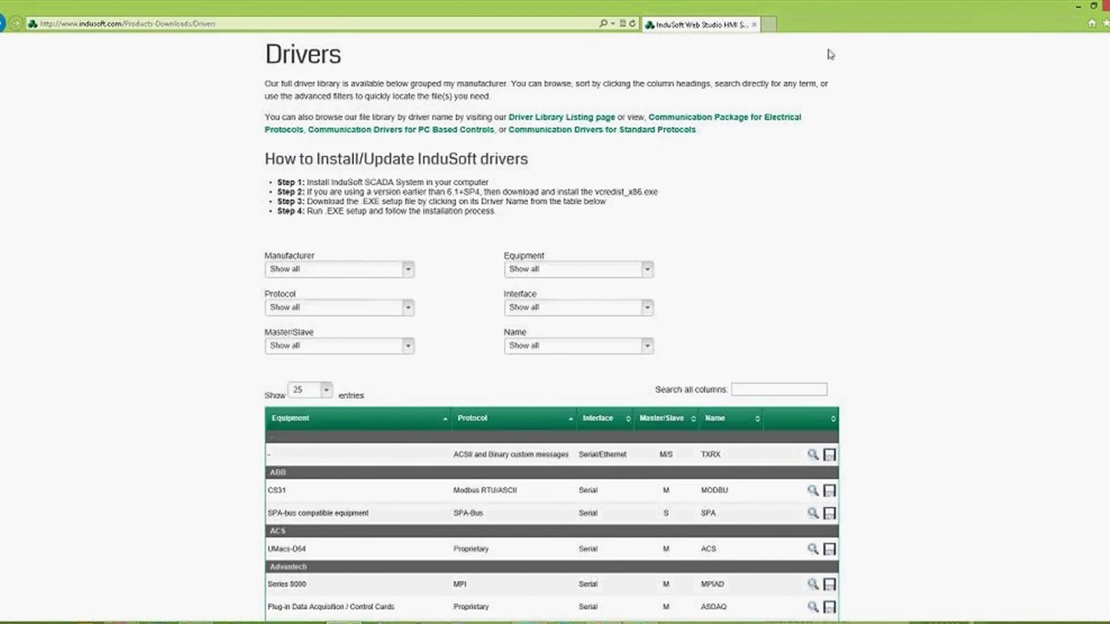
key("alt+Tab")
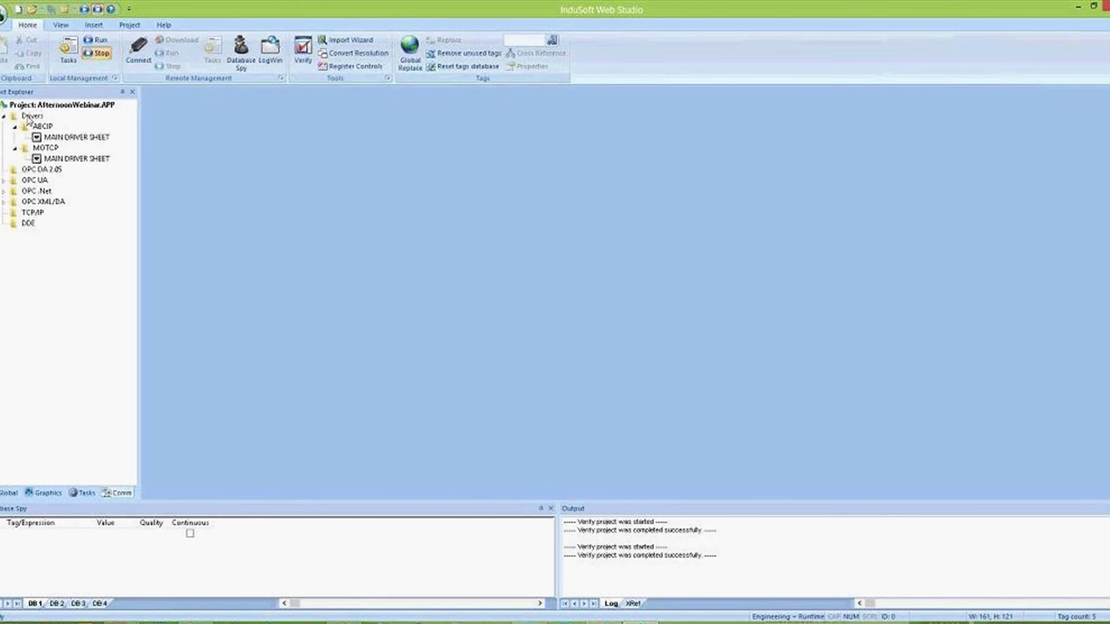
Step: Review the ABCIP MAIN DRIVER SHEET's LEVEL, PRESSURE and TEMPERATURE tags, then close it
right_click(26, 119)
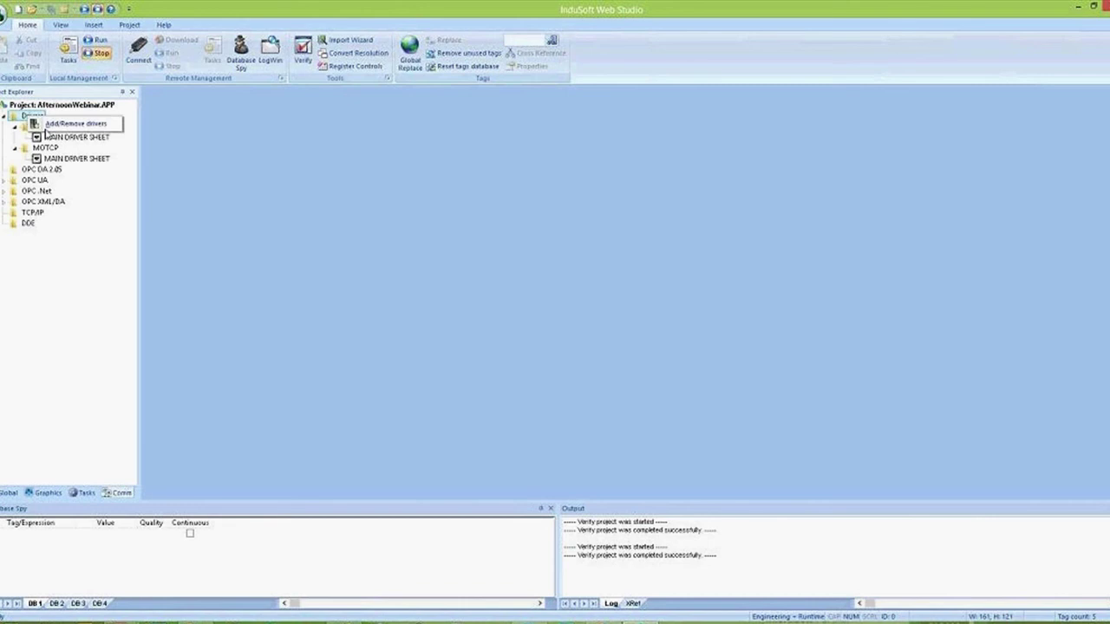
left_click(82, 122)
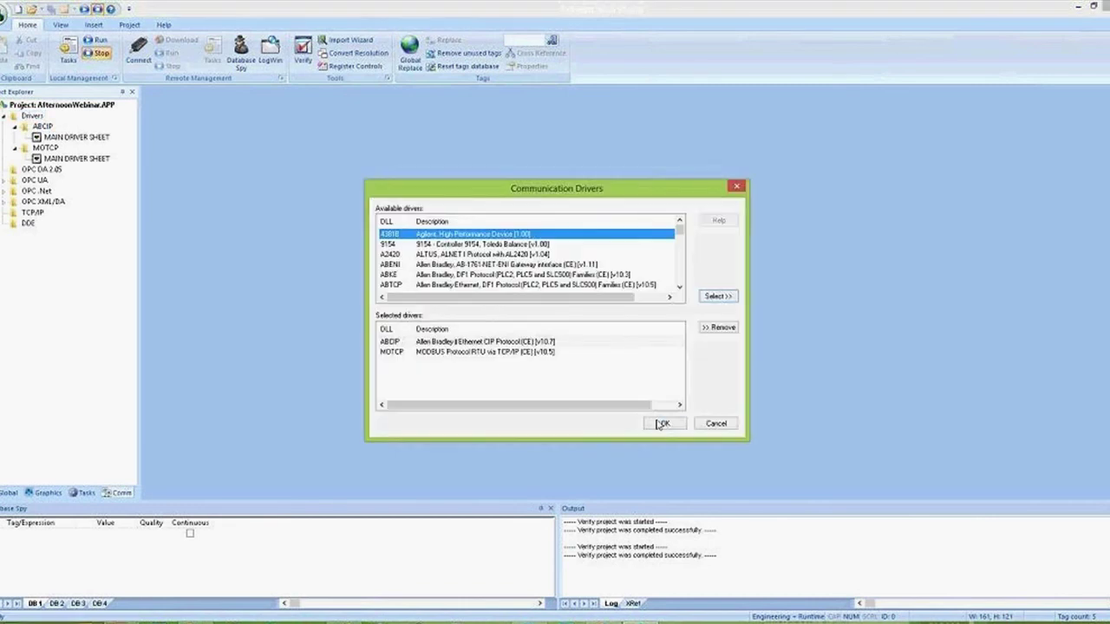
left_click(663, 425)
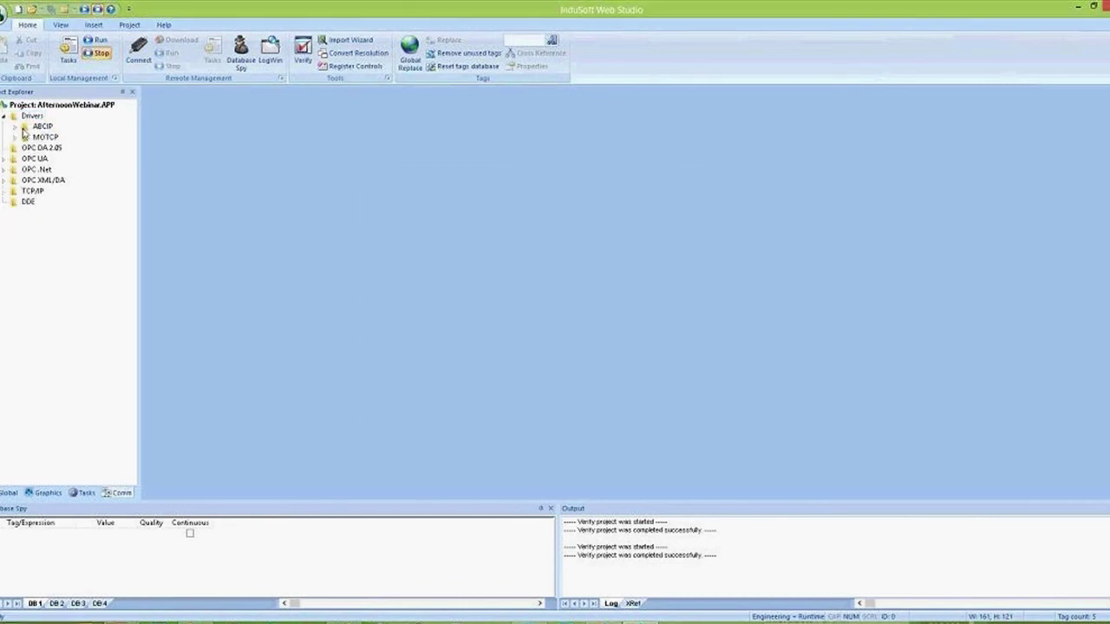
left_click(15, 126)
double_click(76, 137)
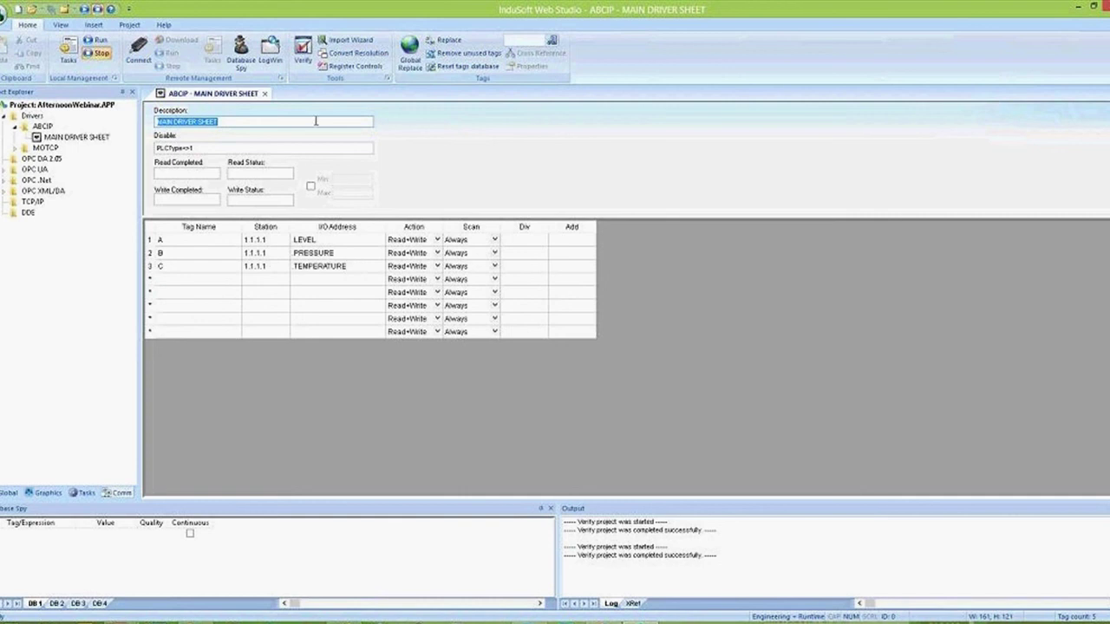
left_click(266, 95)
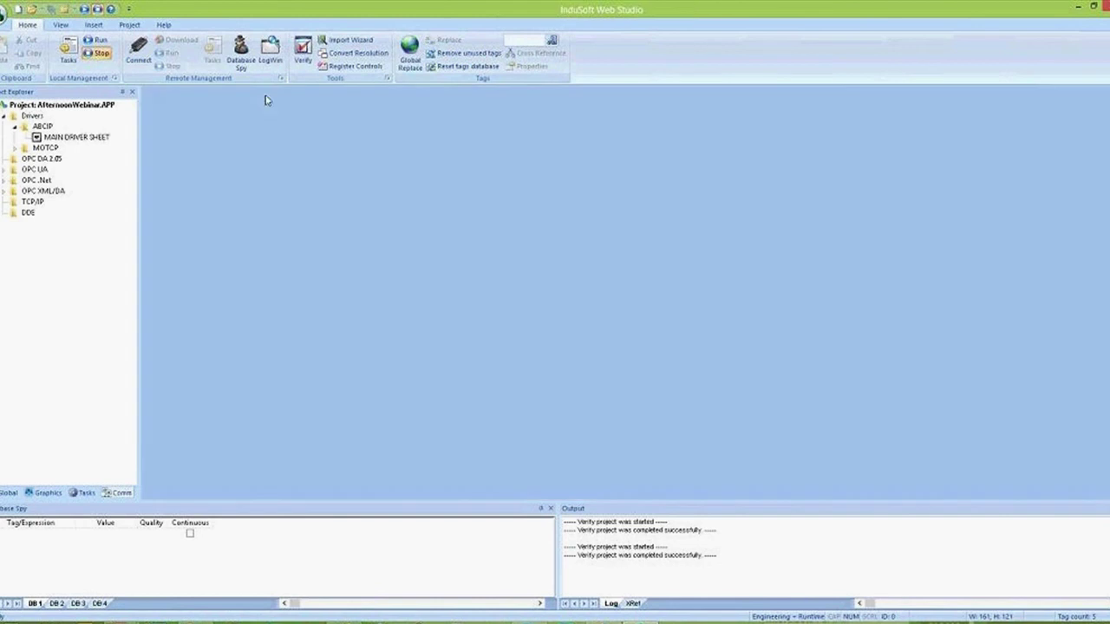
Step: Select the OPC UA and OPC DA 2.05 entries, then show the Graphics tree
left_click(16, 171)
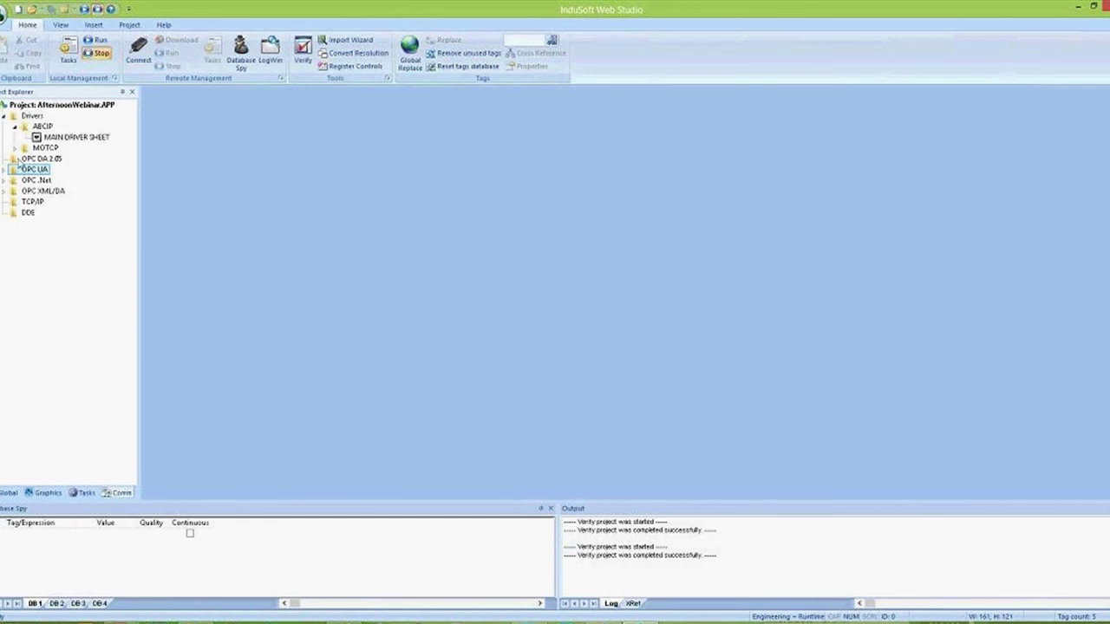
left_click(24, 160)
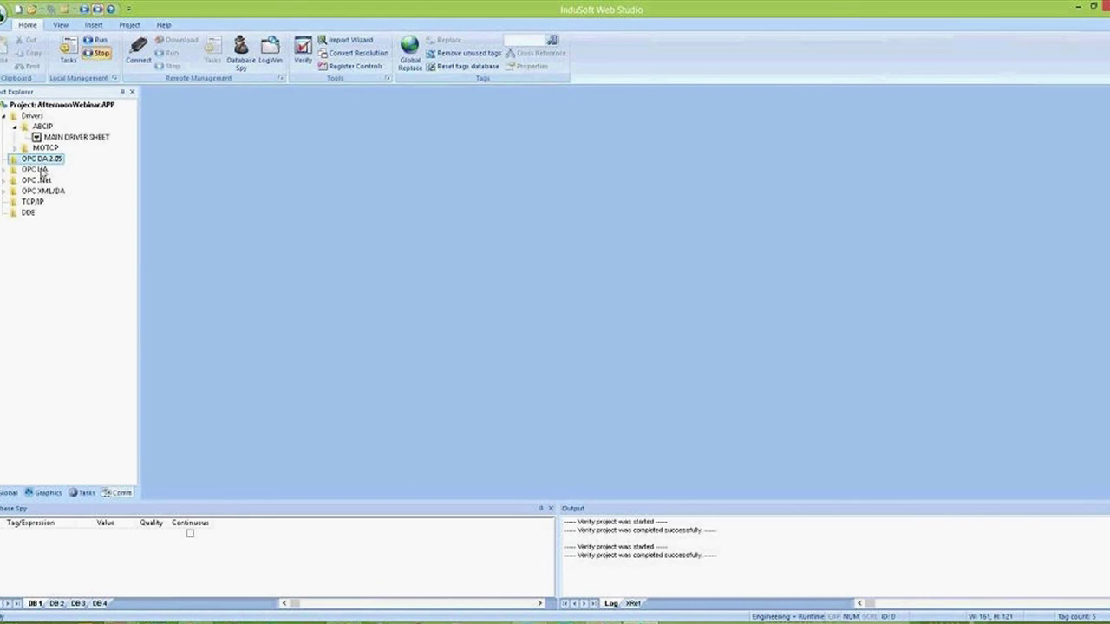
left_click(49, 494)
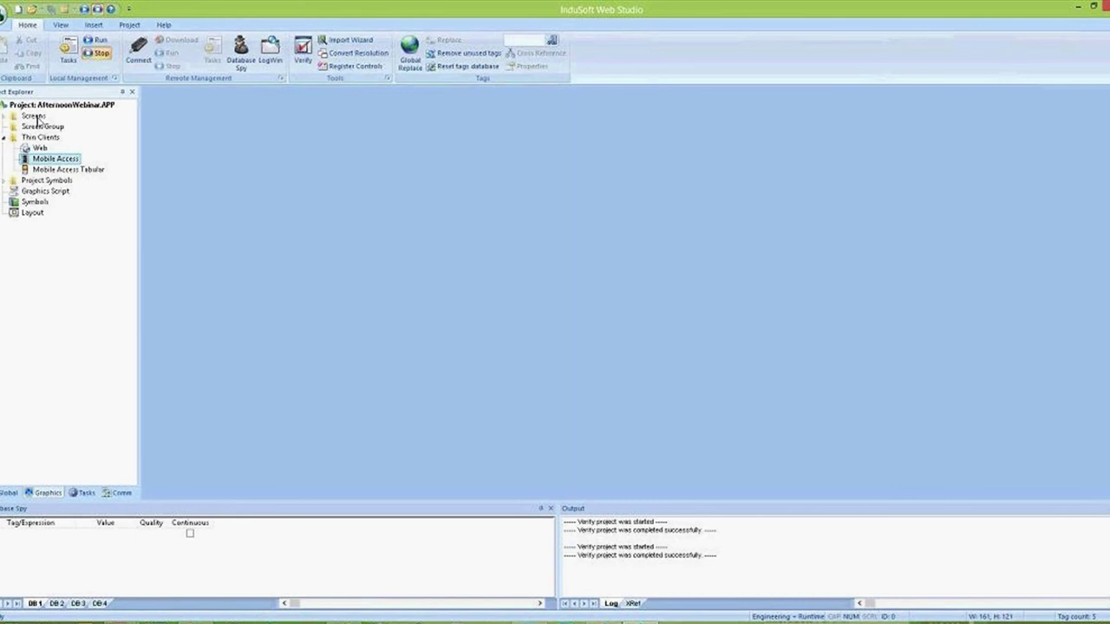
Step: Open test.scr and the properties of its Web Browser ActiveX control
double_click(36, 118)
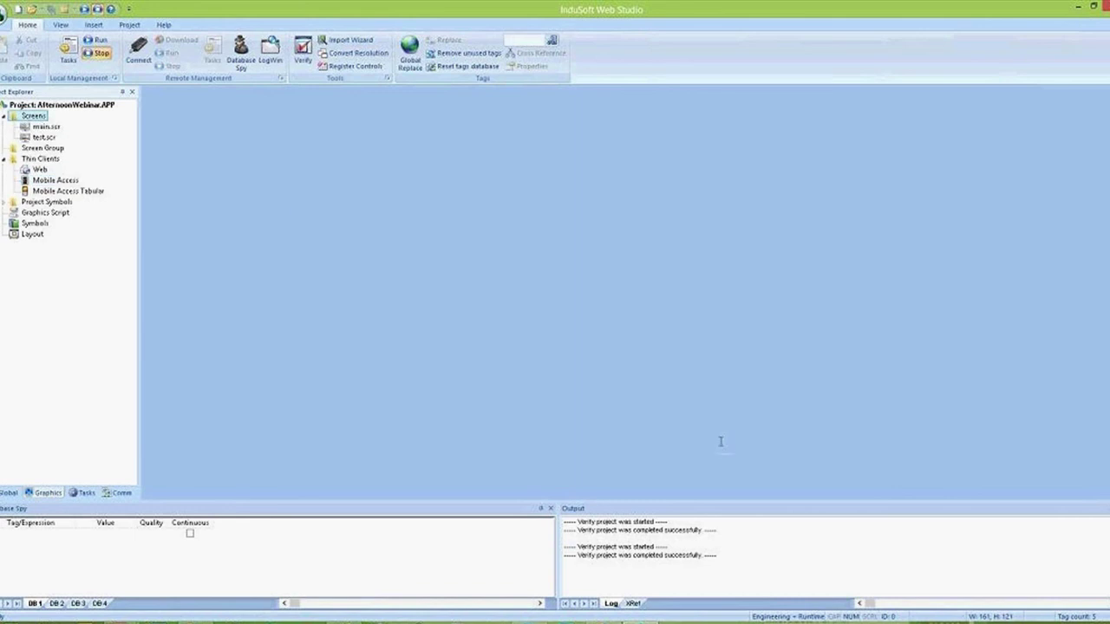
double_click(43, 127)
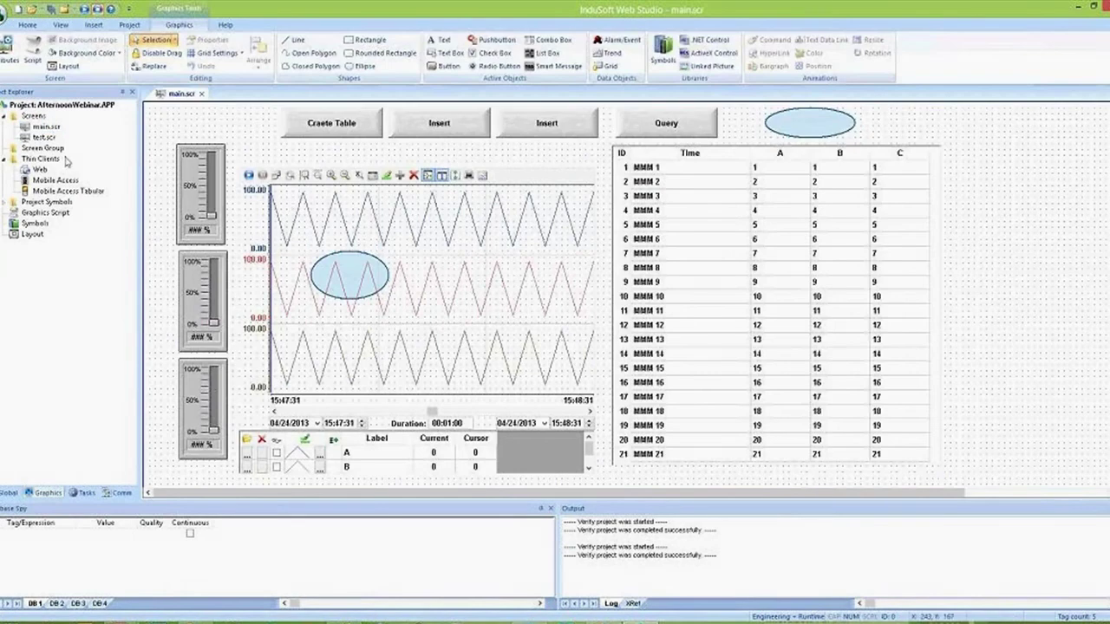
double_click(43, 138)
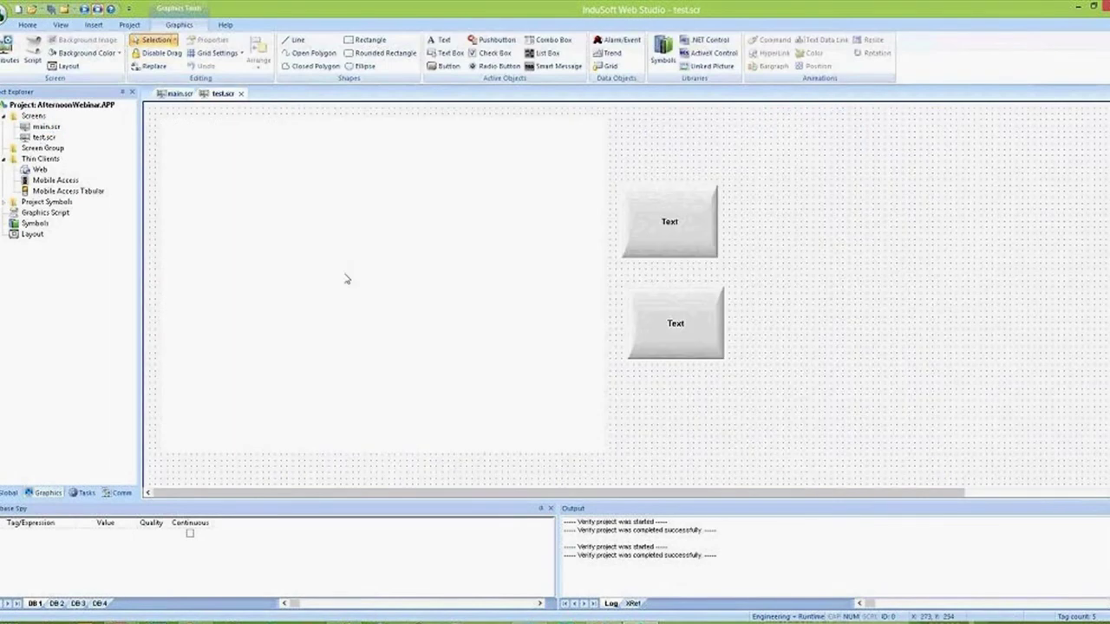
left_click(347, 279)
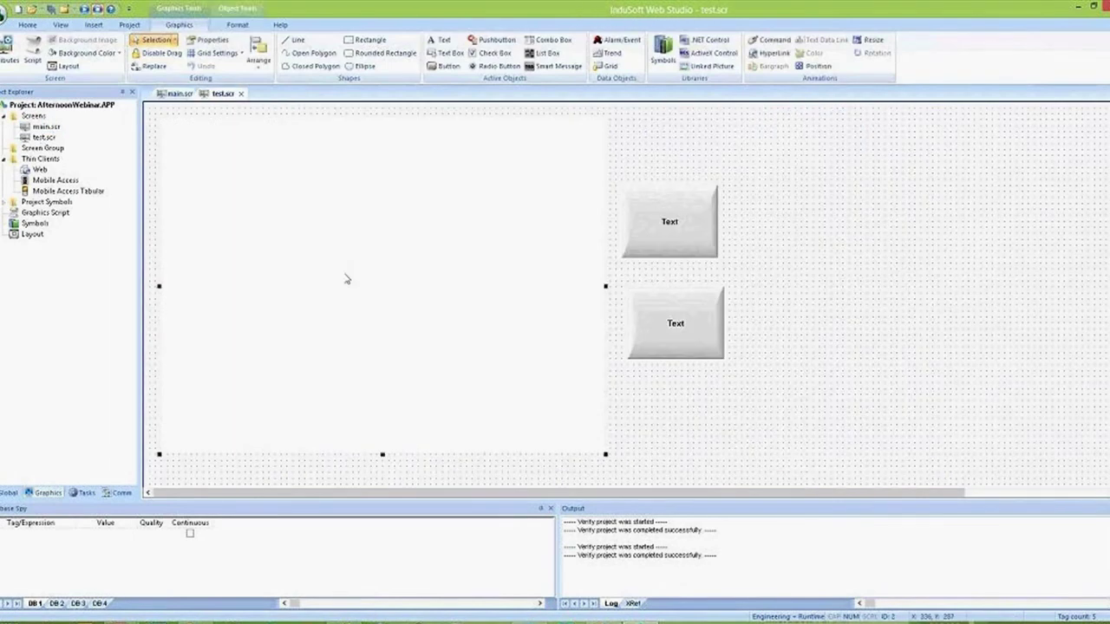
double_click(347, 279)
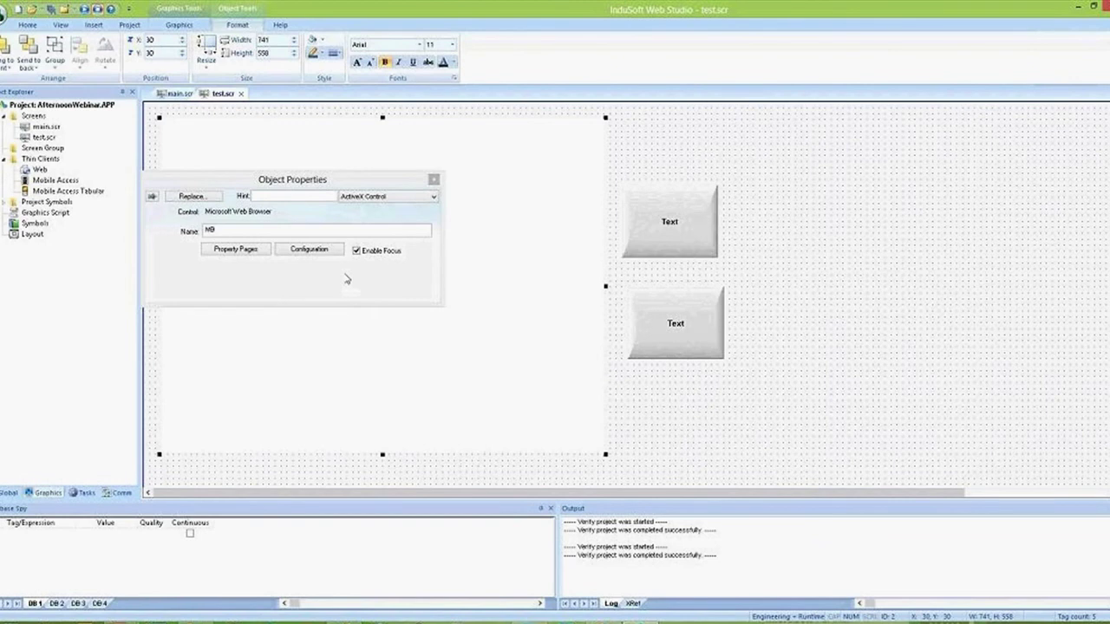
Step: Review the control's Height and FullScreen properties and the ExecWB method, then close the configuration
left_click(310, 249)
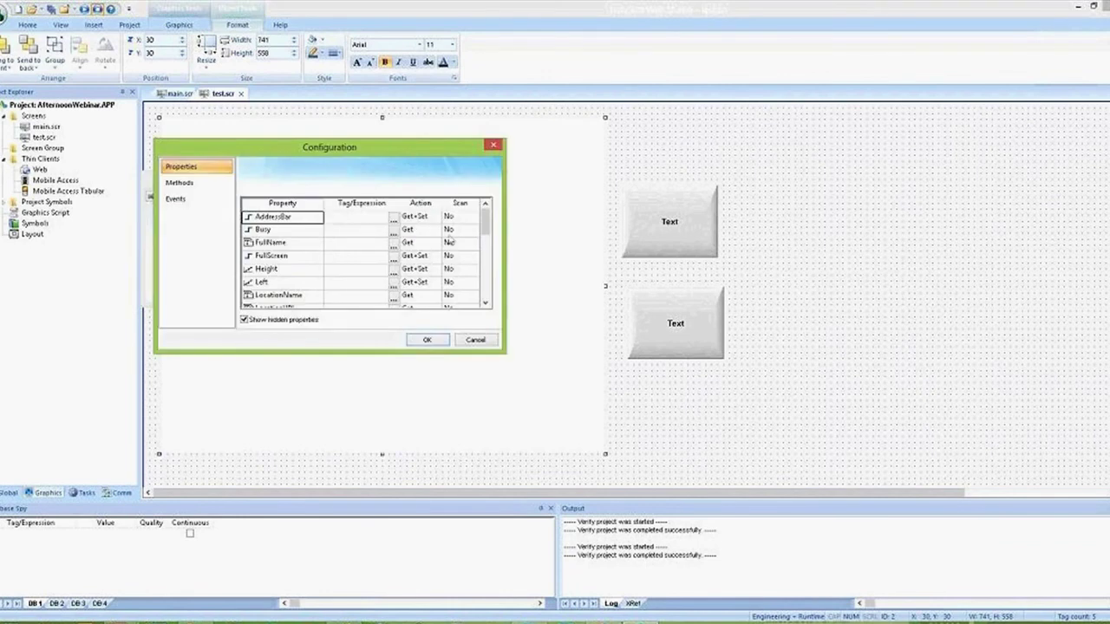
left_click(287, 271)
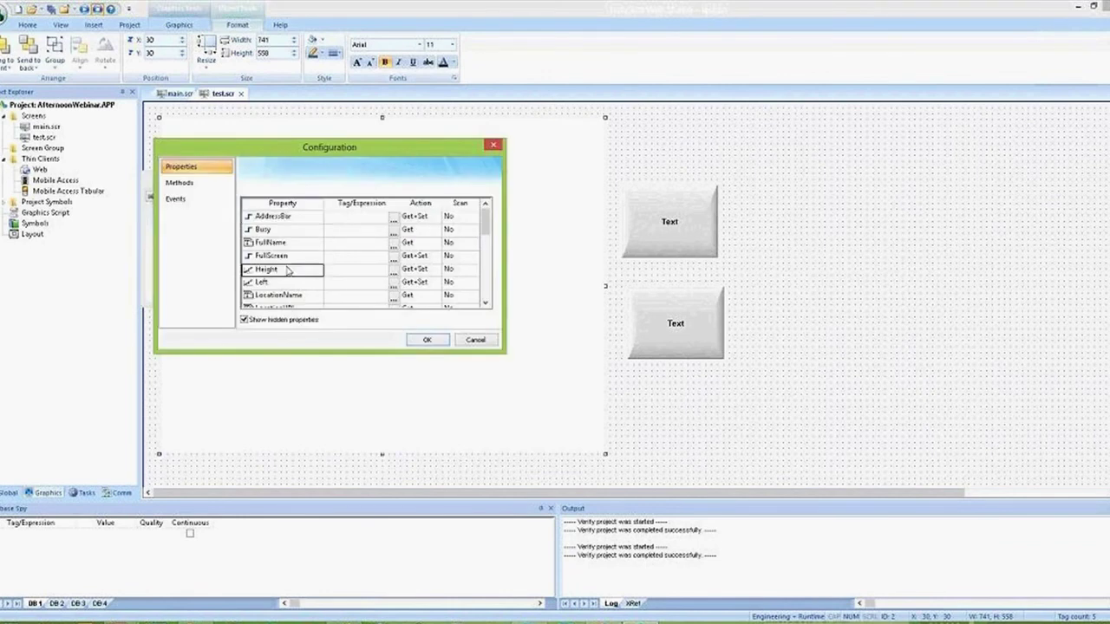
left_click(184, 184)
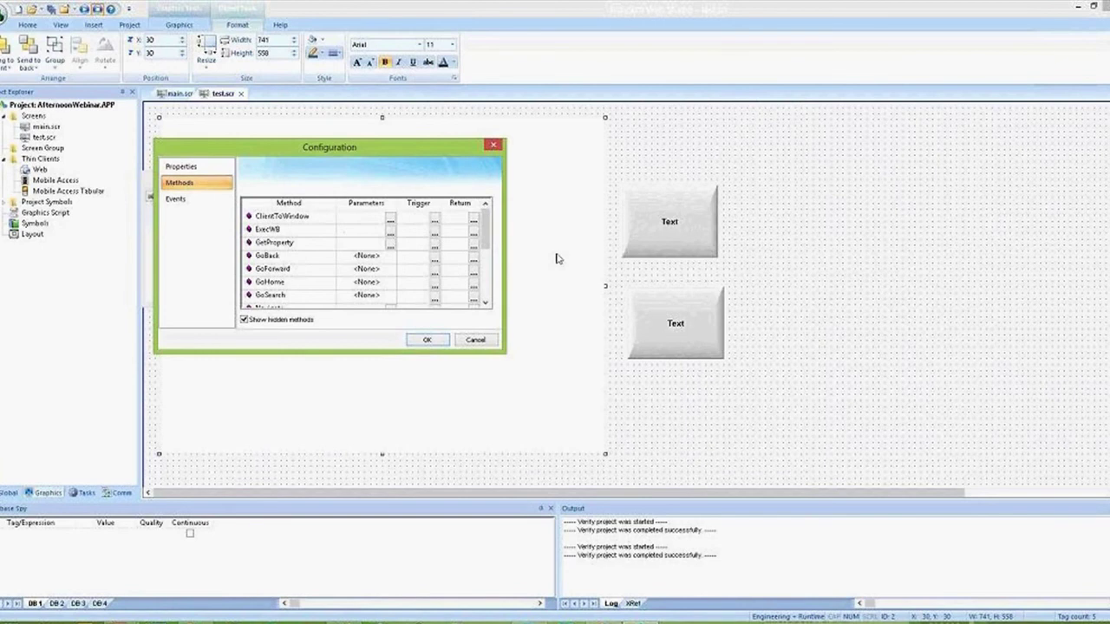
left_click(417, 232)
left_click(200, 168)
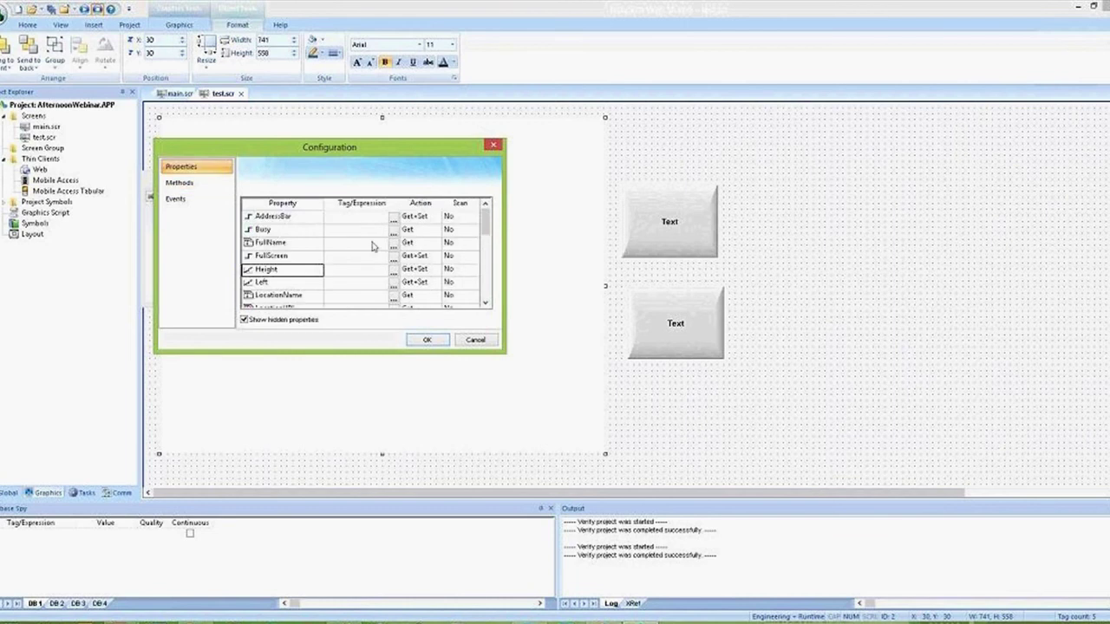
left_click(446, 258)
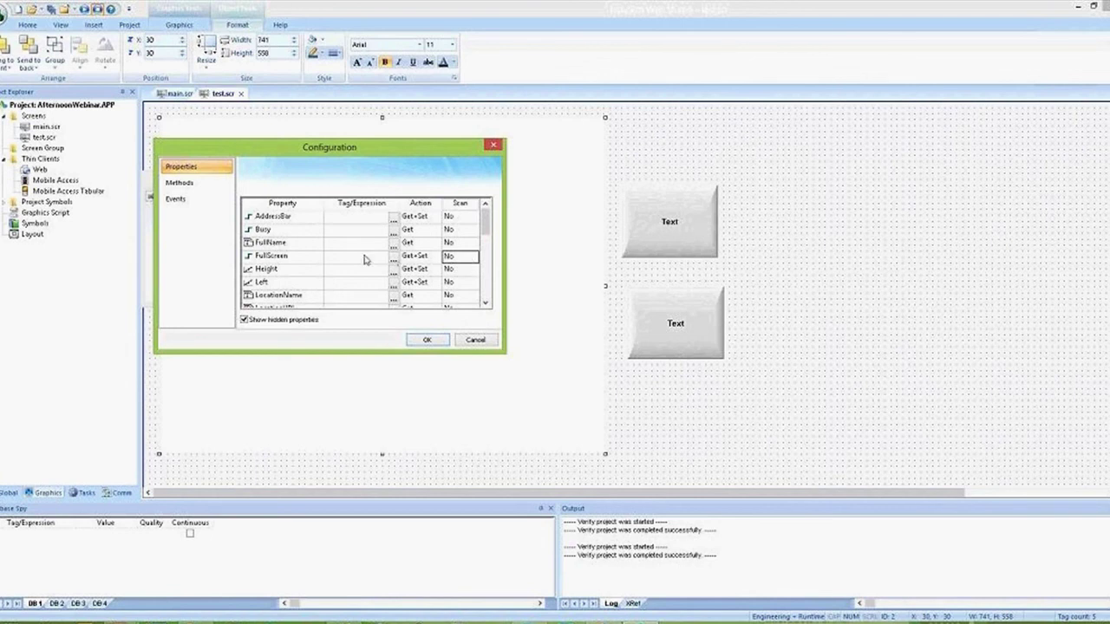
left_click(400, 260)
left_click(370, 264)
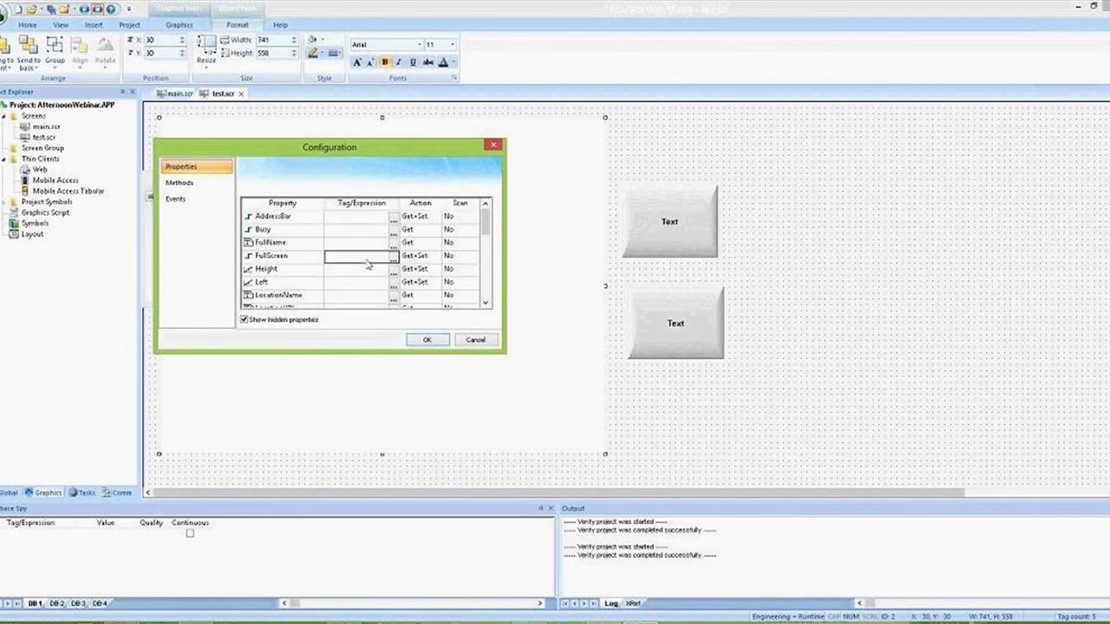
left_click(461, 262)
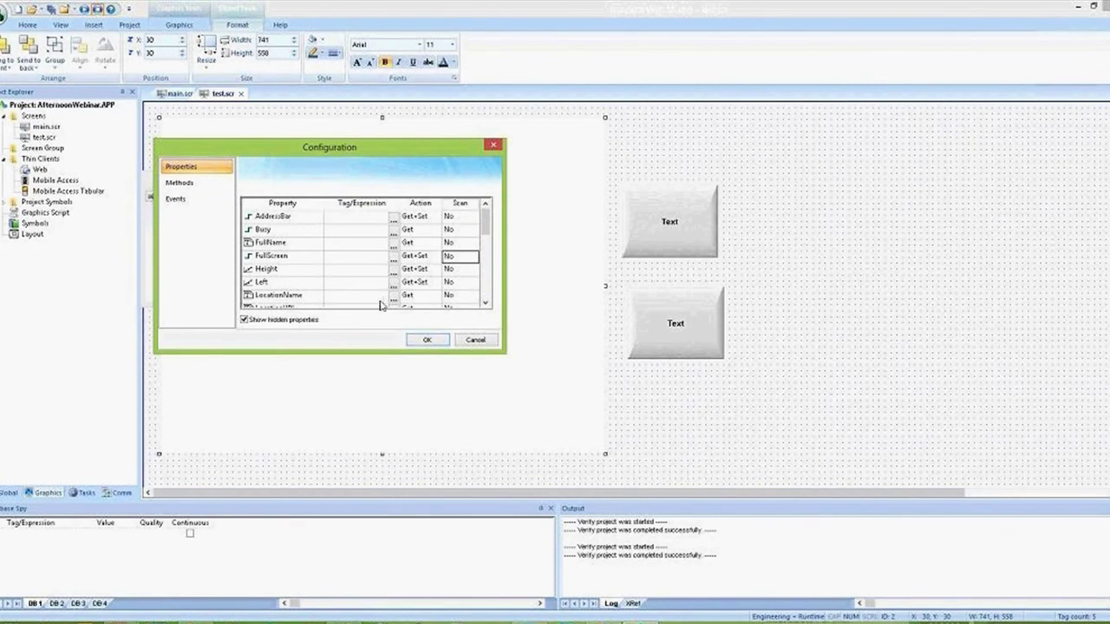
left_click(475, 339)
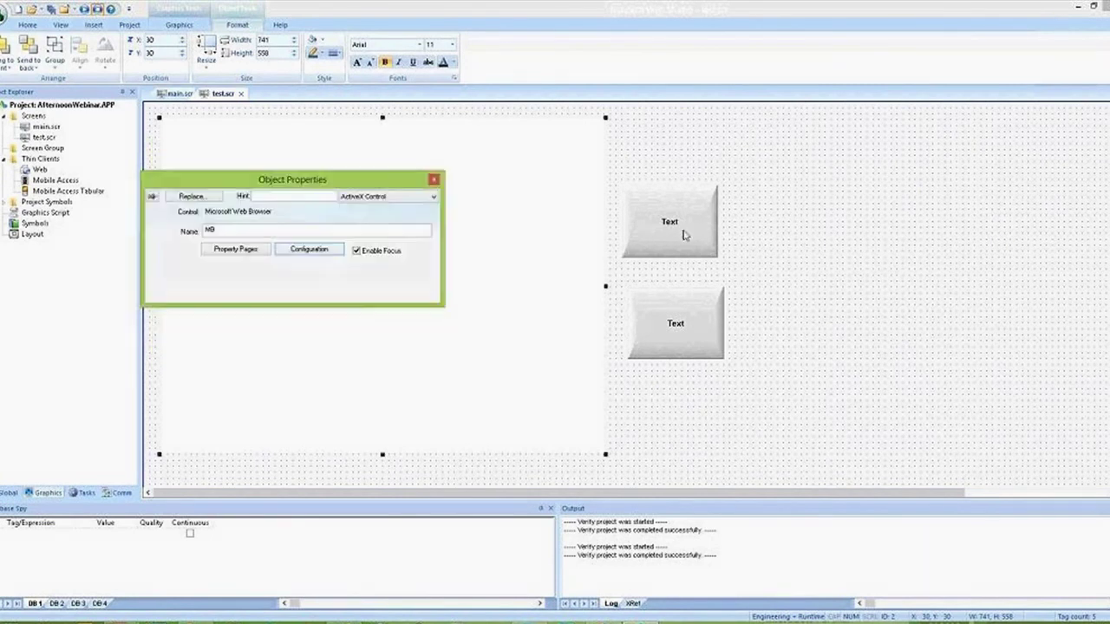
left_click(684, 232)
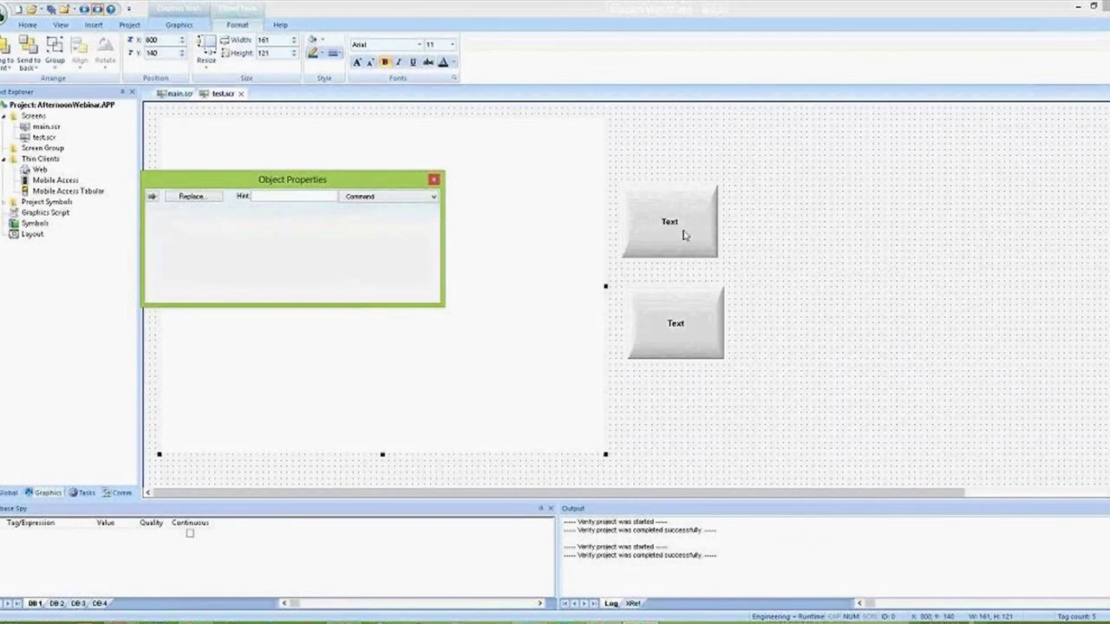
left_click(559, 233)
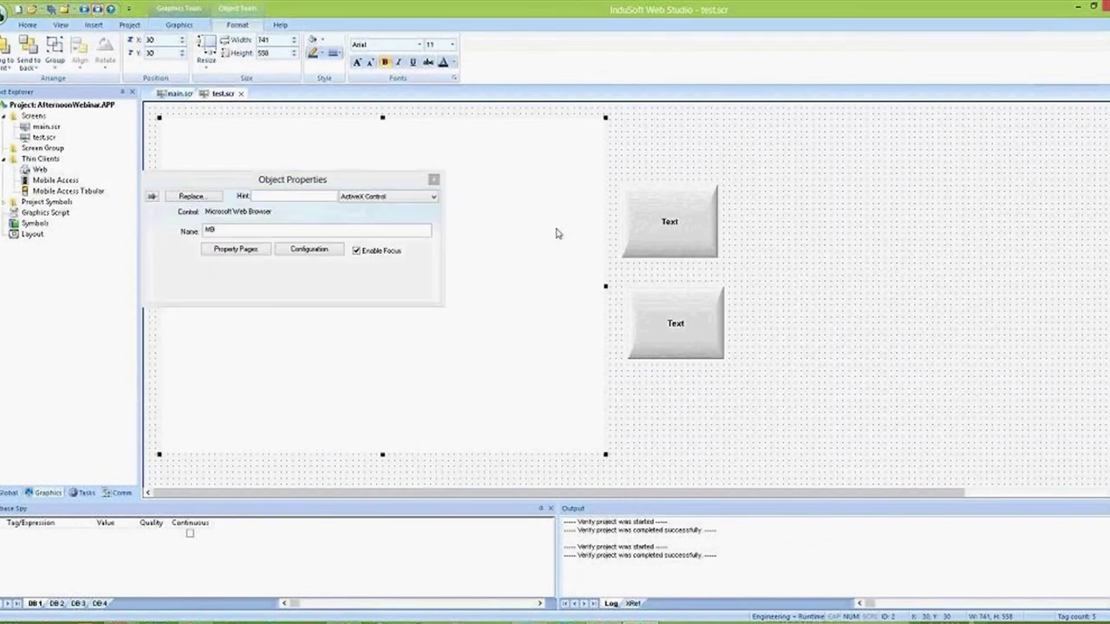
left_click(672, 232)
left_click(320, 290)
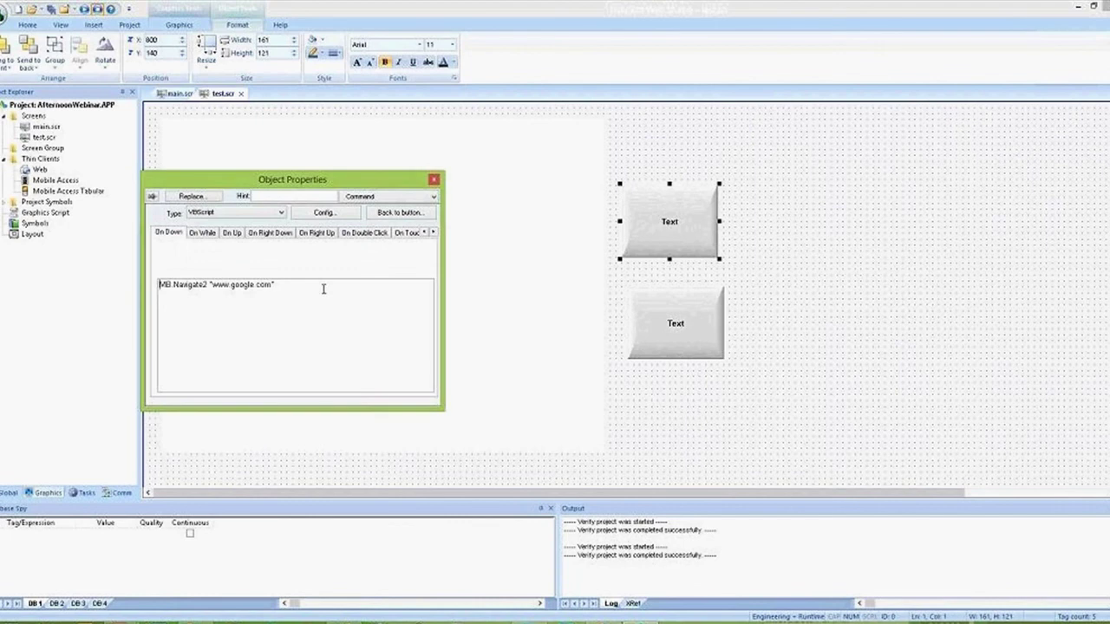
key("Return")
type("MB.")
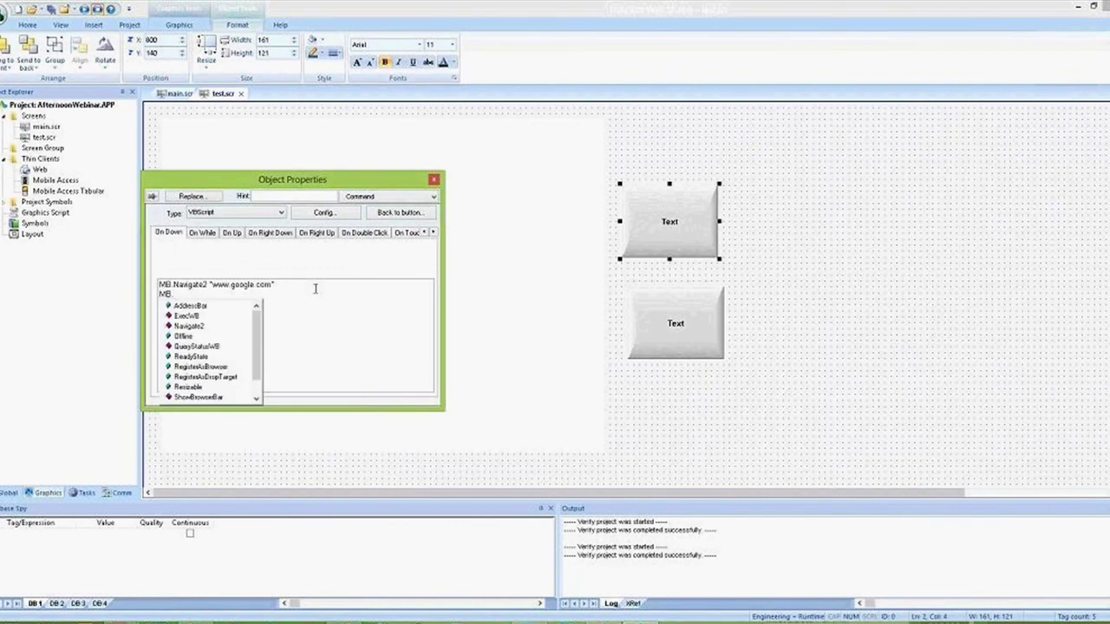
key("Down")
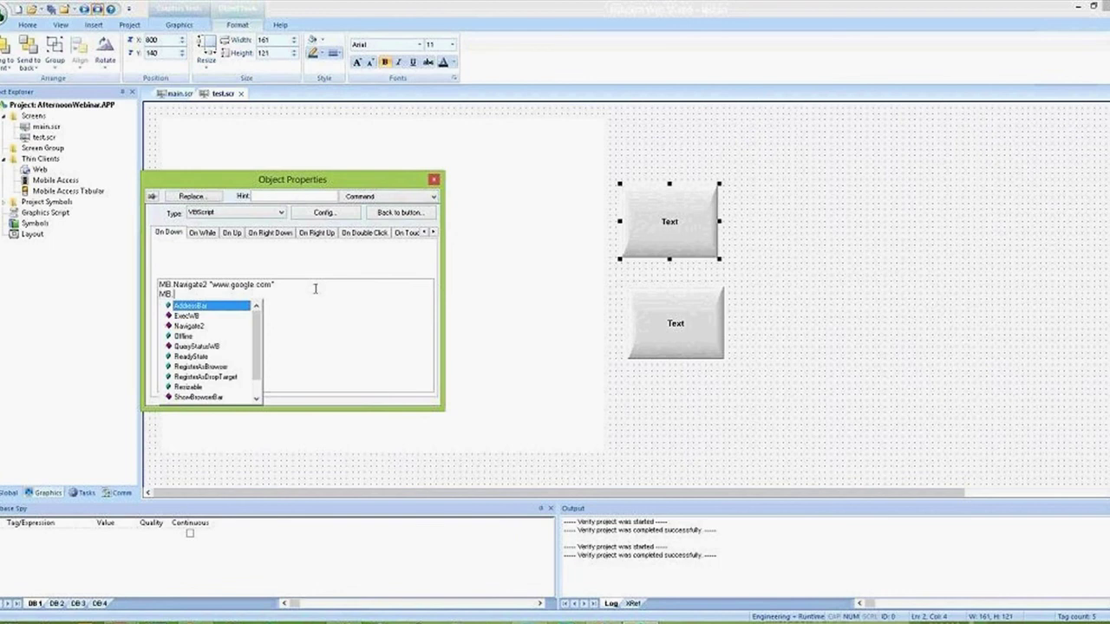
key("Down")
key("Up")
key("Escape")
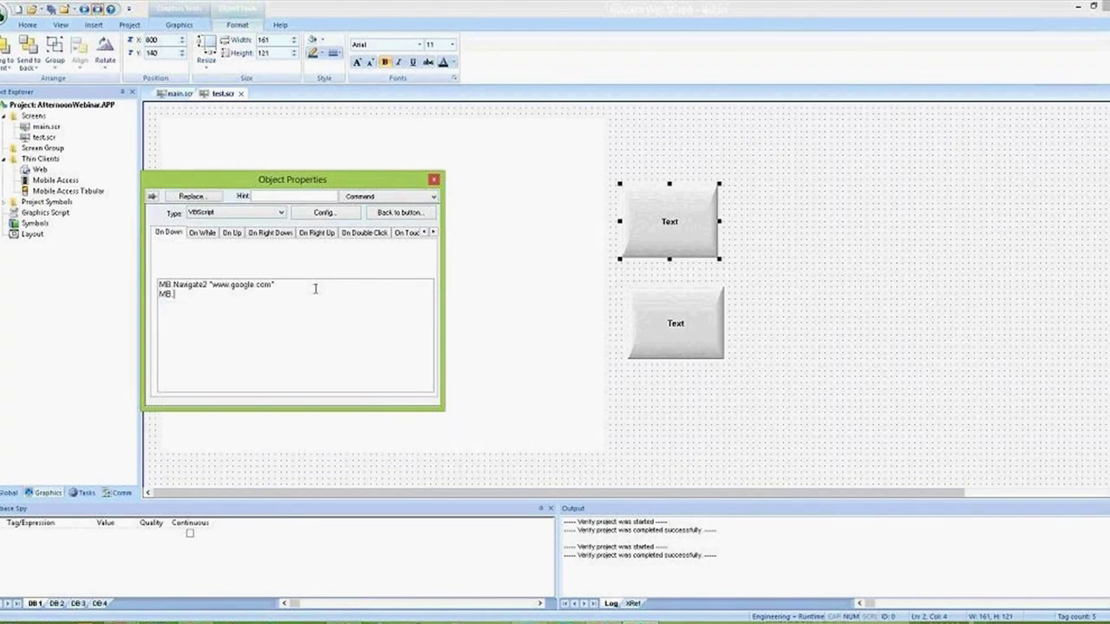
key("shift+Home")
key("BackSpace")
left_click(520, 245)
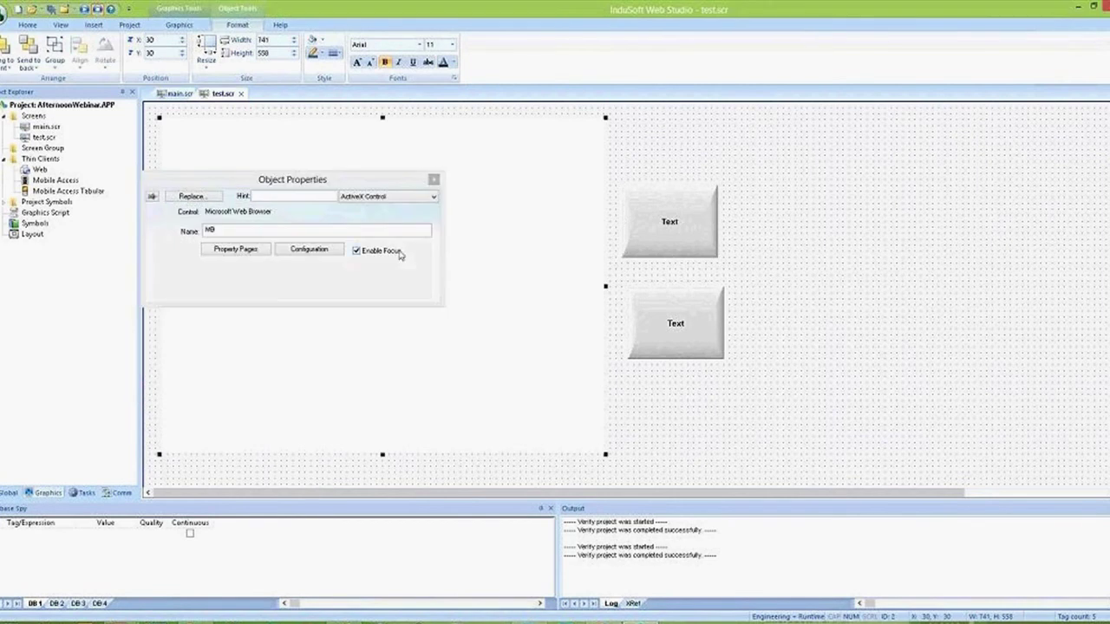
left_click(323, 249)
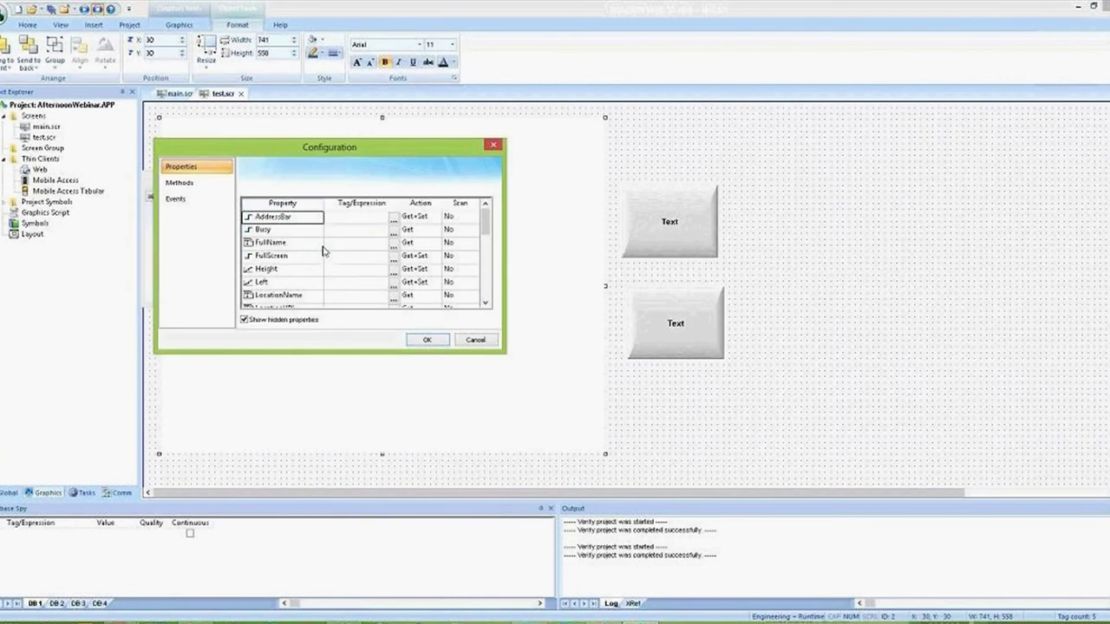
left_click(176, 199)
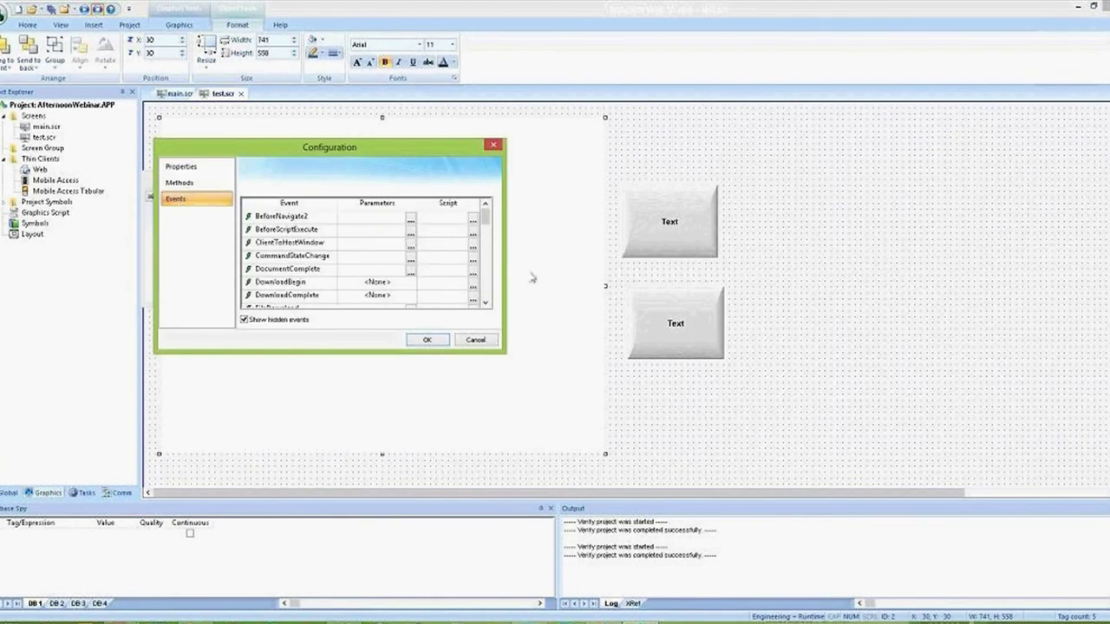
left_click(473, 295)
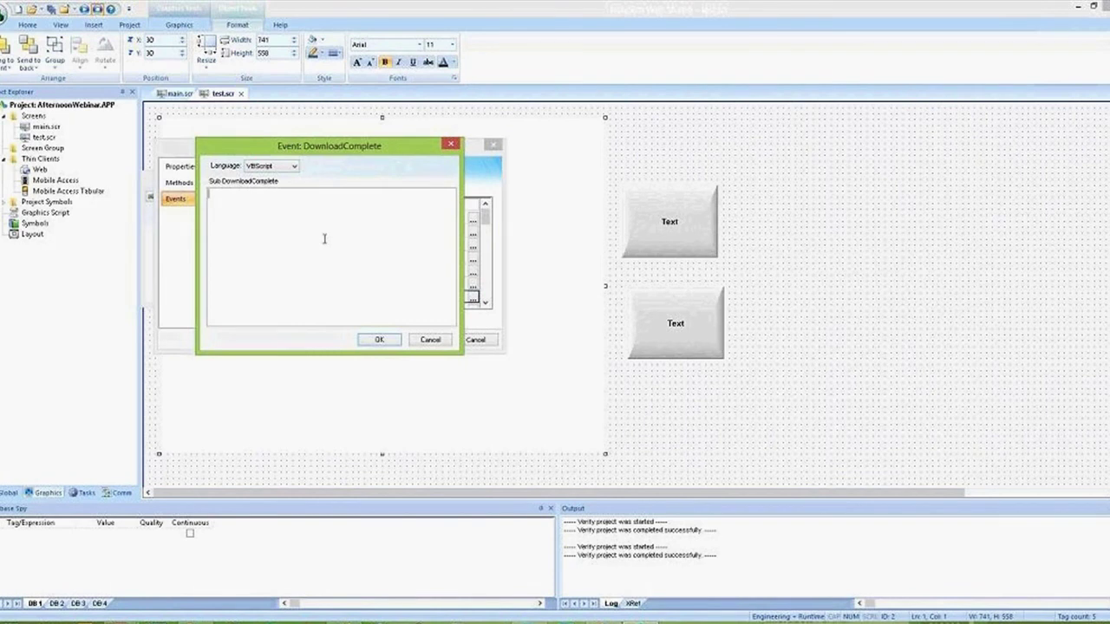
type("$")
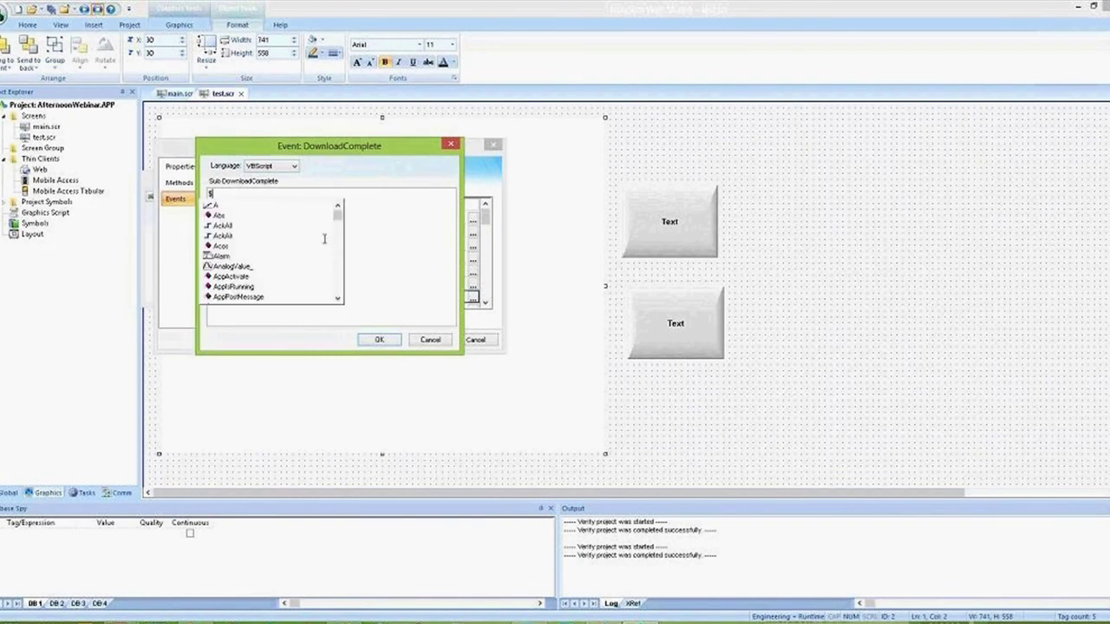
type("A =")
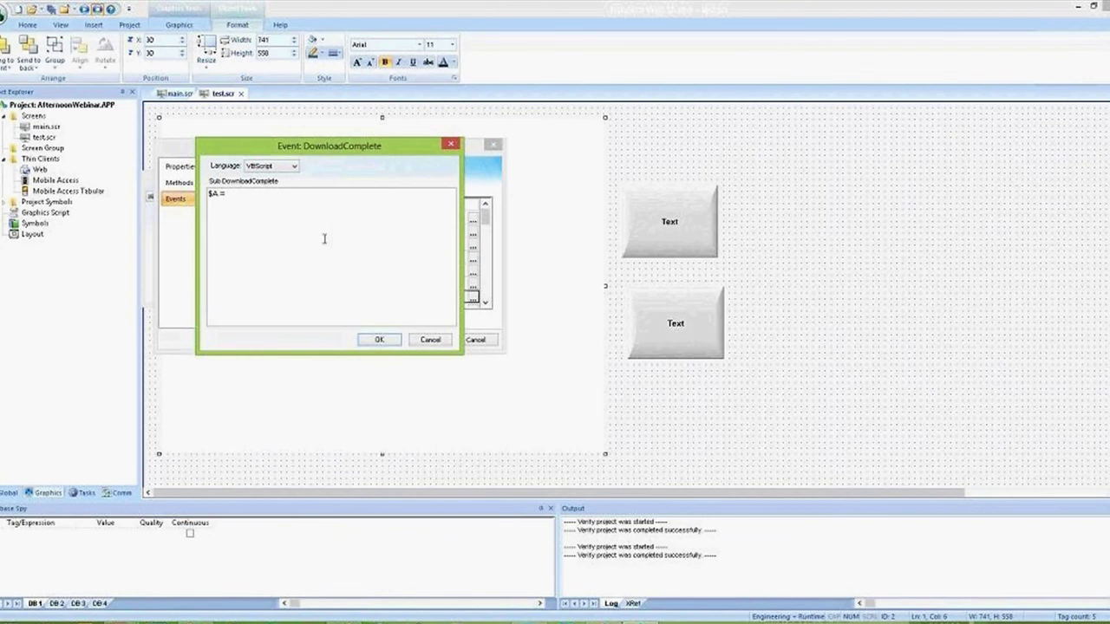
key("BackSpace")
key("BackSpace")
key("BackSpace")
key("BackSpace")
left_click(431, 340)
Step: Copy the upper Text button further right and delete its Navigate2 script line
left_click(475, 340)
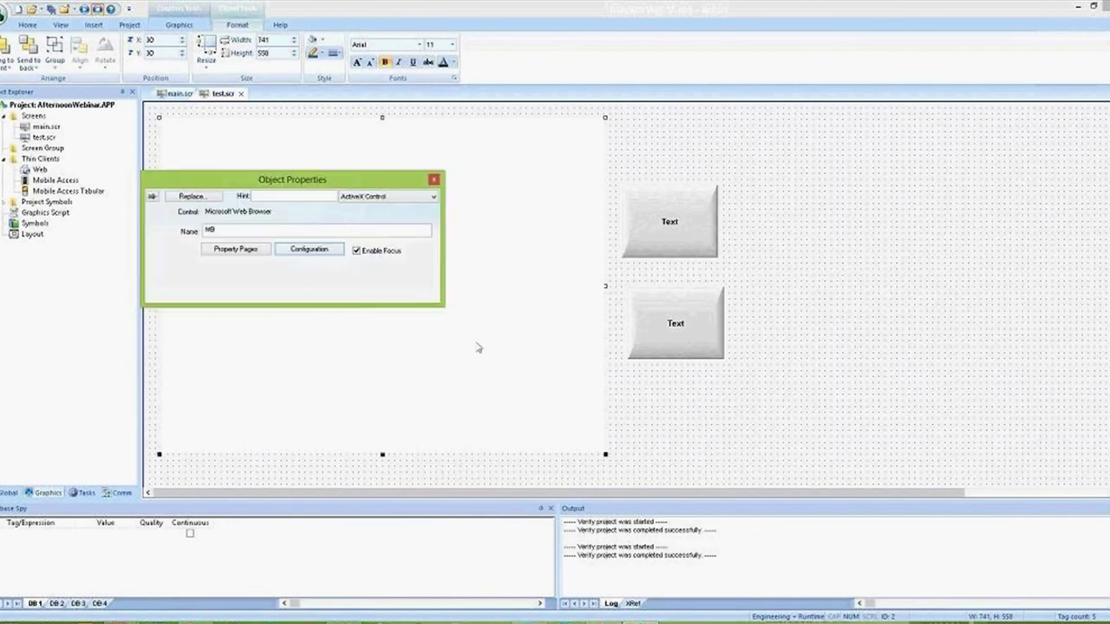
left_click(681, 229)
left_click_drag(681, 229, 861, 206)
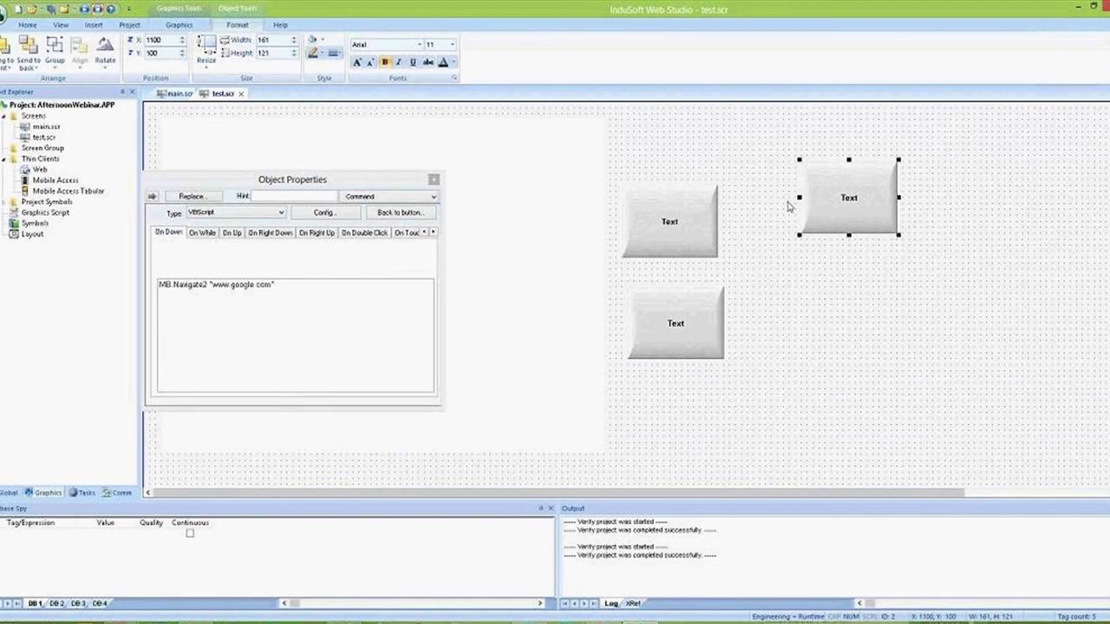
left_click(338, 286)
left_click_drag(314, 287, 118, 279)
key("Delete")
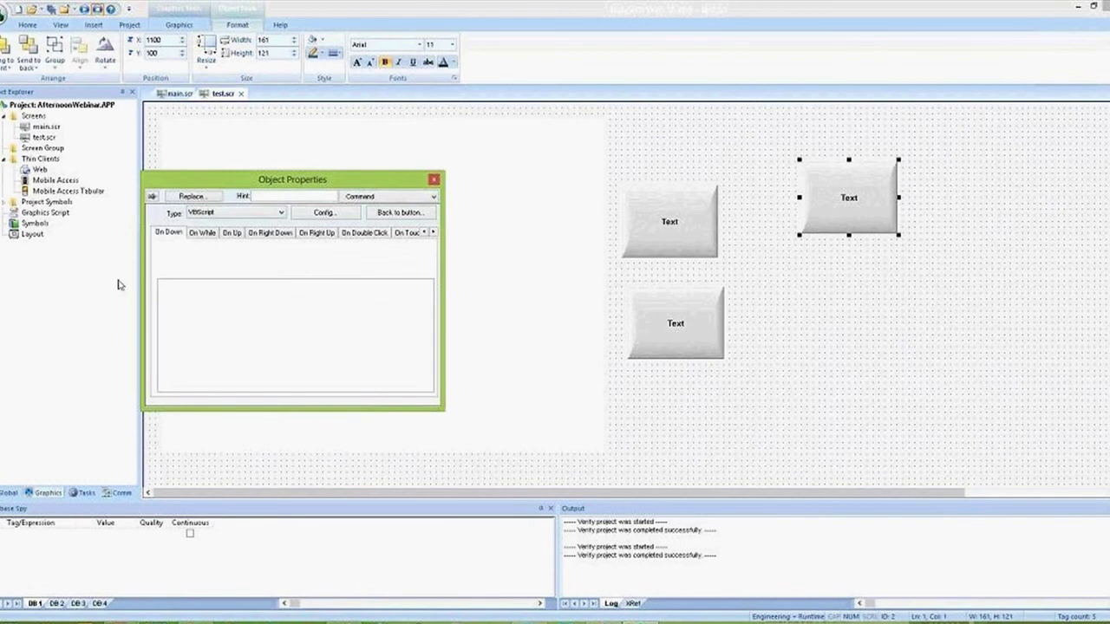
Step: Write the On Down VBScript: Dim x, Set x = CreateObject("ABCDE"), $A = x.Address1
type("Dim x")
key("Return")
type("x")
key("BackSpace")
key("BackSpace")
type("Set x = Create")
type("Obj")
key("BackSpace")
key("BackSpace")
key("BackSpace")
type("Object(\"")
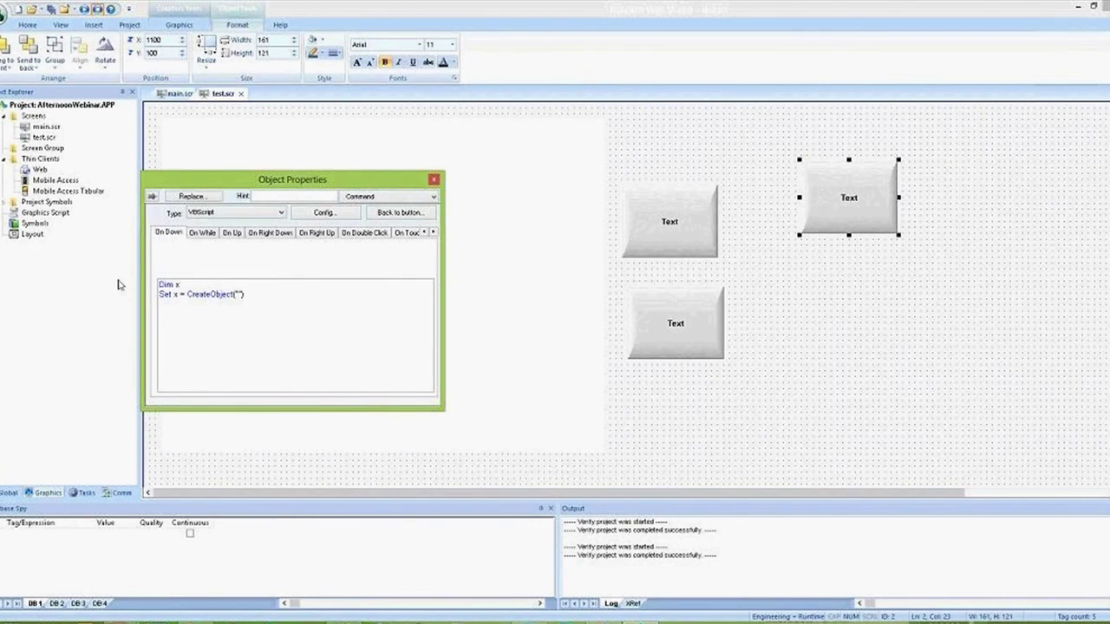
type("ABCDE\"")
key("Return")
type("x.")
type("Address1")
key("Home")
type("S")
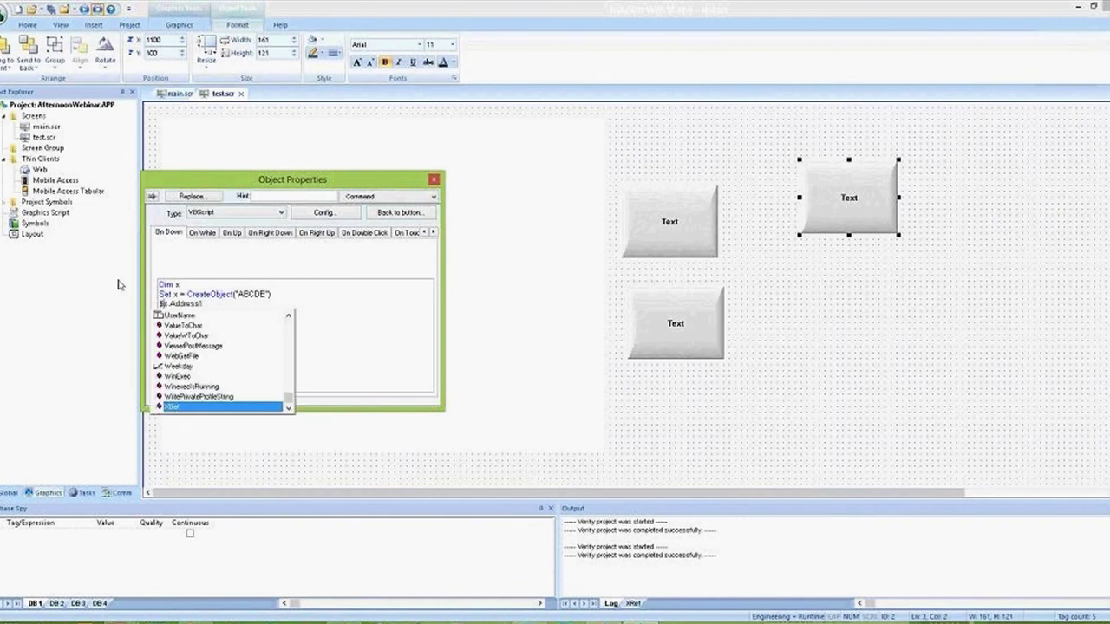
type("A =")
key("End")
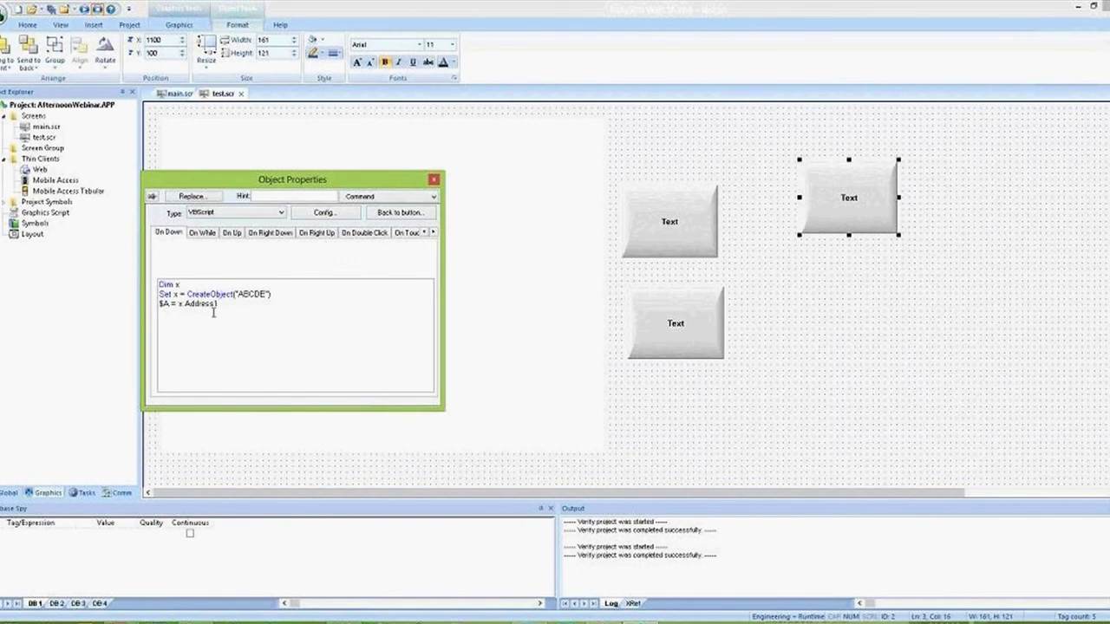
Step: Cut all three script lines out of the button and show the Tasks tree
left_click_drag(217, 305, 151, 284)
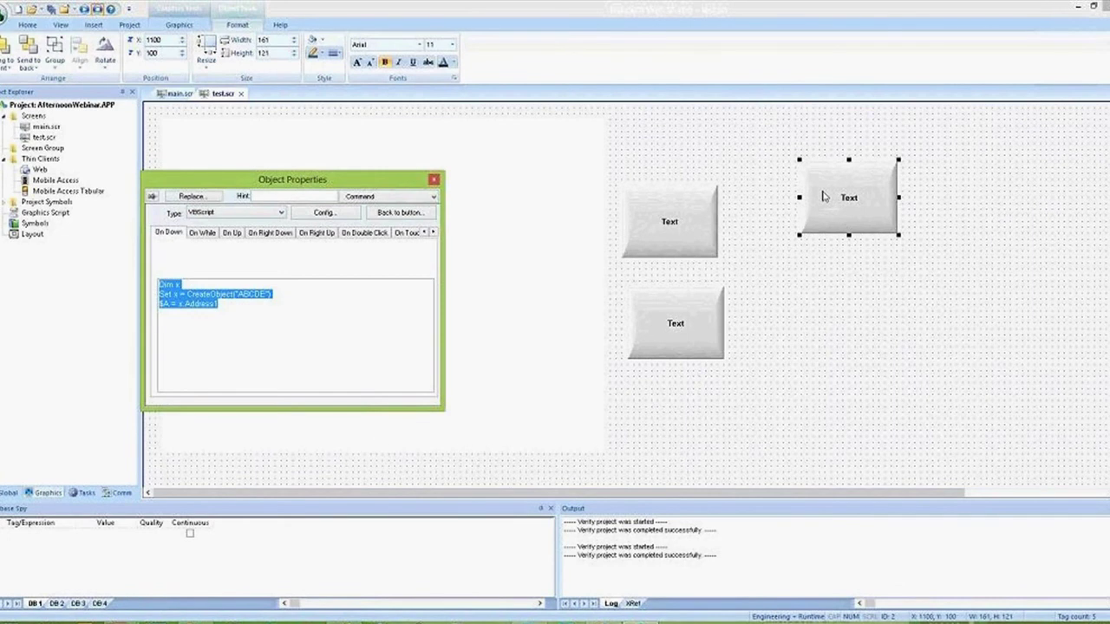
key("ctrl+x")
left_click(86, 493)
Step: Paste the cut code into script group 1 and set its Execution to 1
left_click(30, 192)
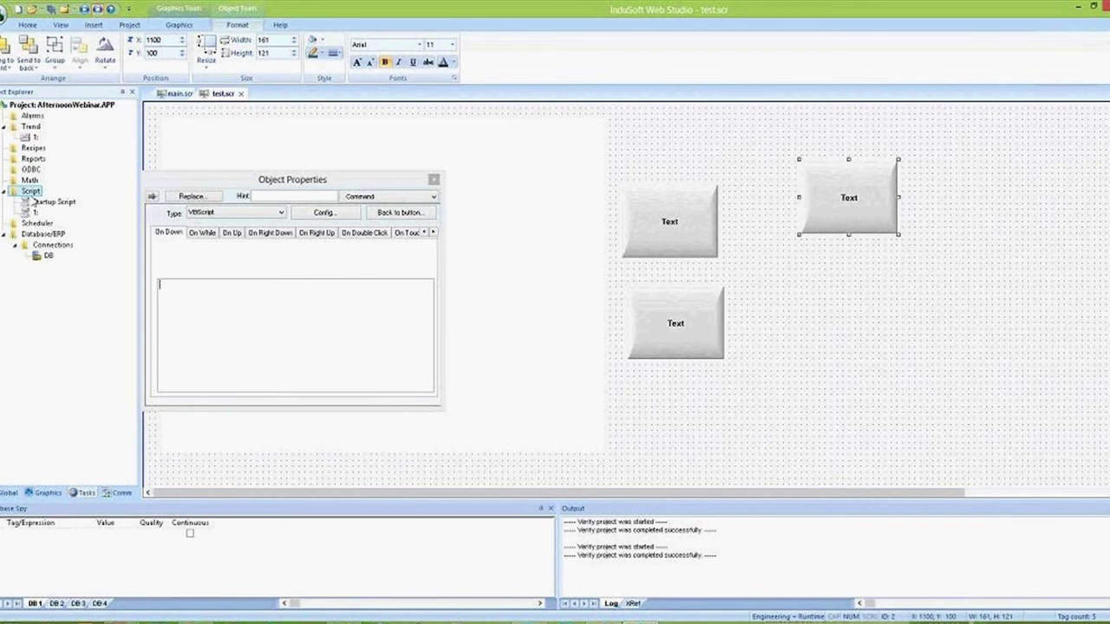
left_click(30, 213)
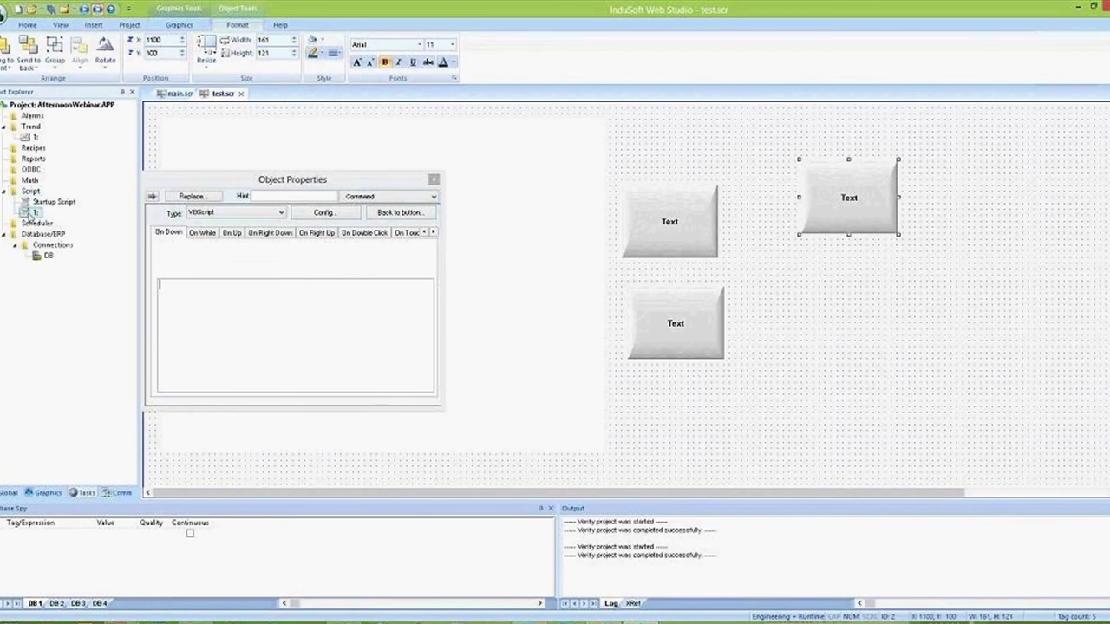
double_click(30, 213)
left_click(434, 180)
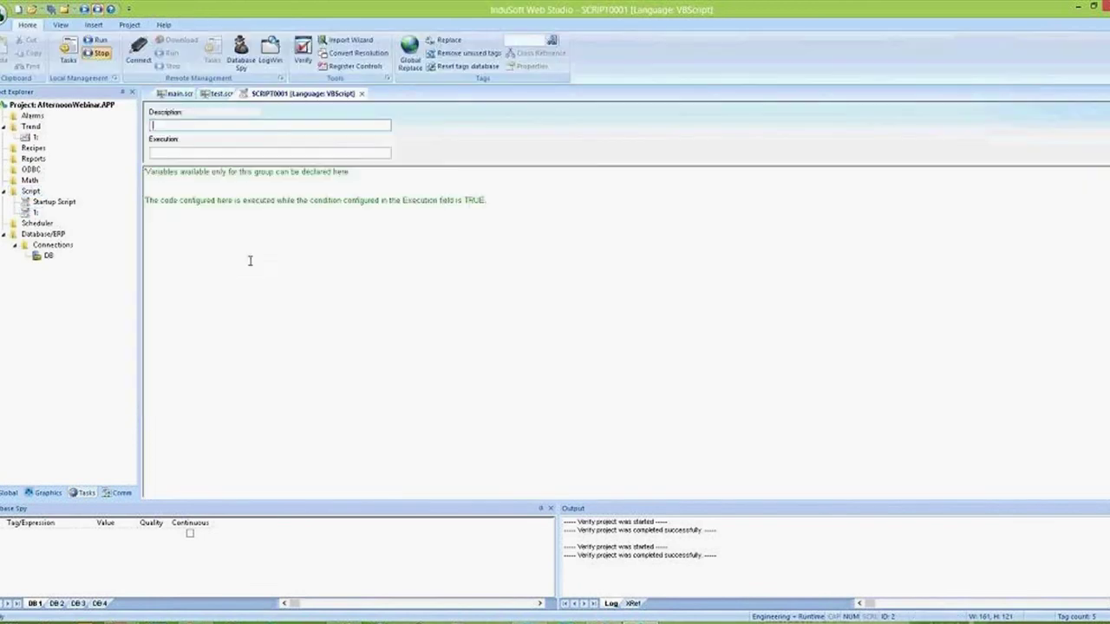
left_click(249, 260)
key("ctrl+v")
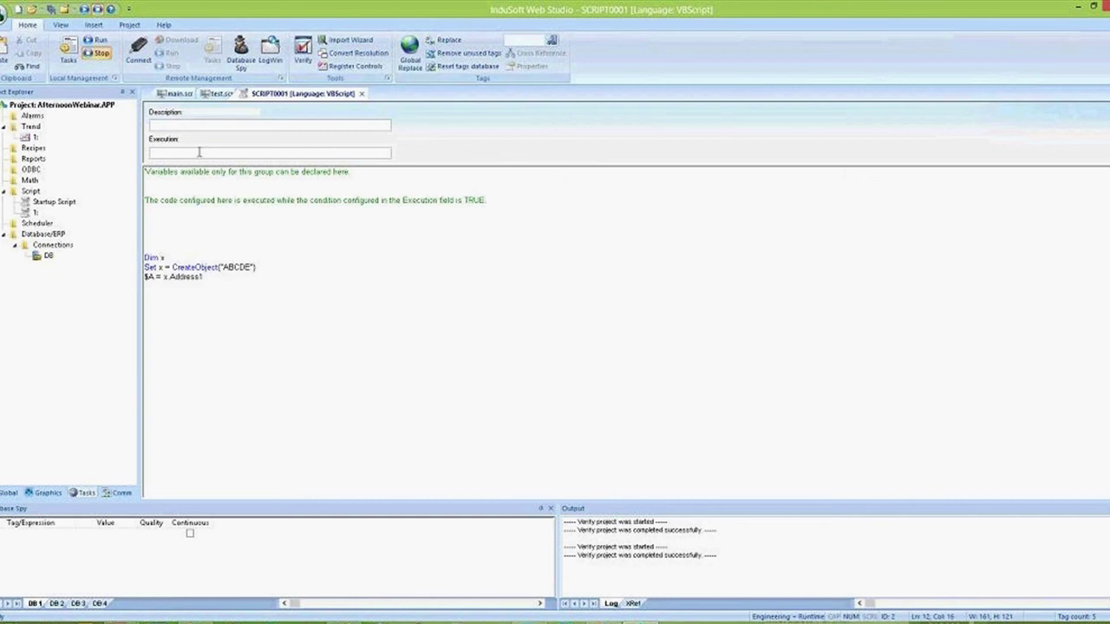
left_click(199, 153)
type("1")
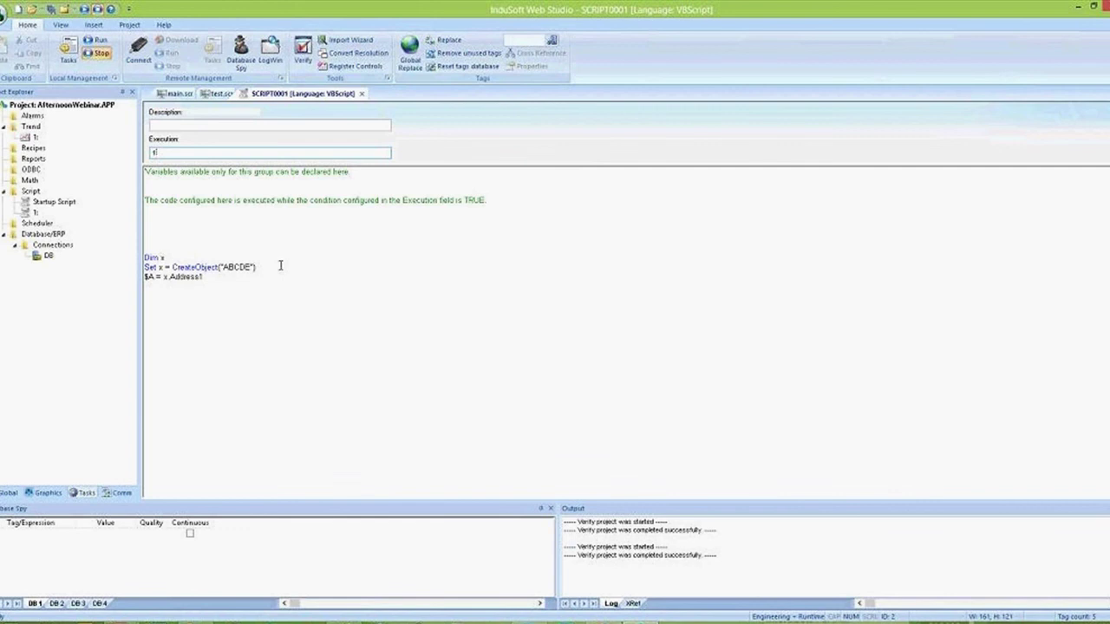
Step: Move the Dim x and CreateObject lines into the Startup Script, then return to script 1
left_click_drag(262, 270, 224, 270)
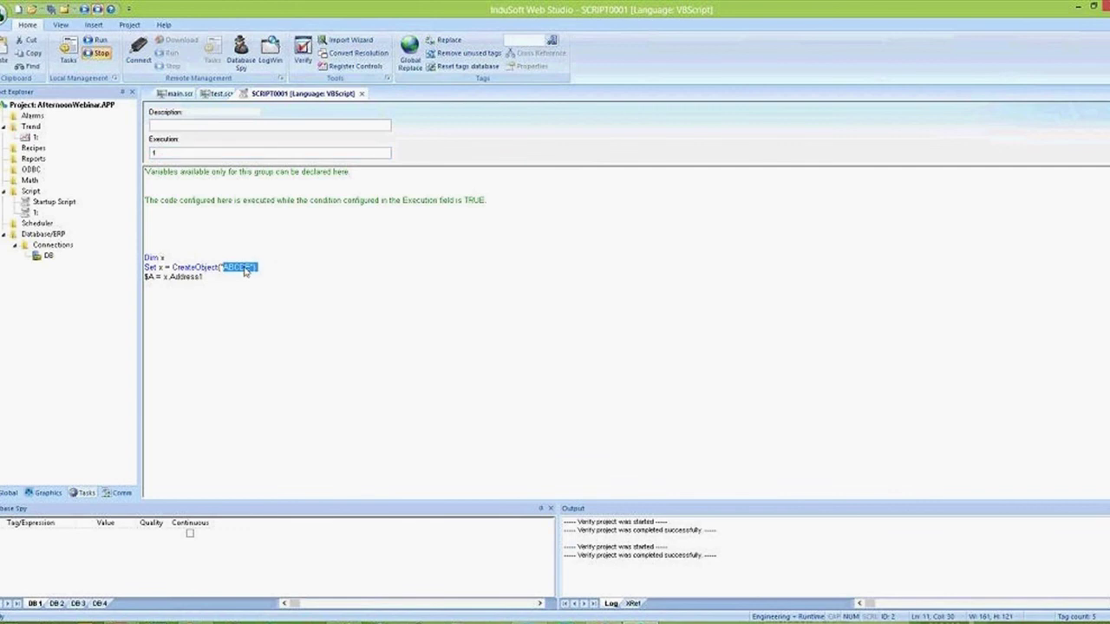
key("shift+Home")
key("shift+Up")
key("shift+Up")
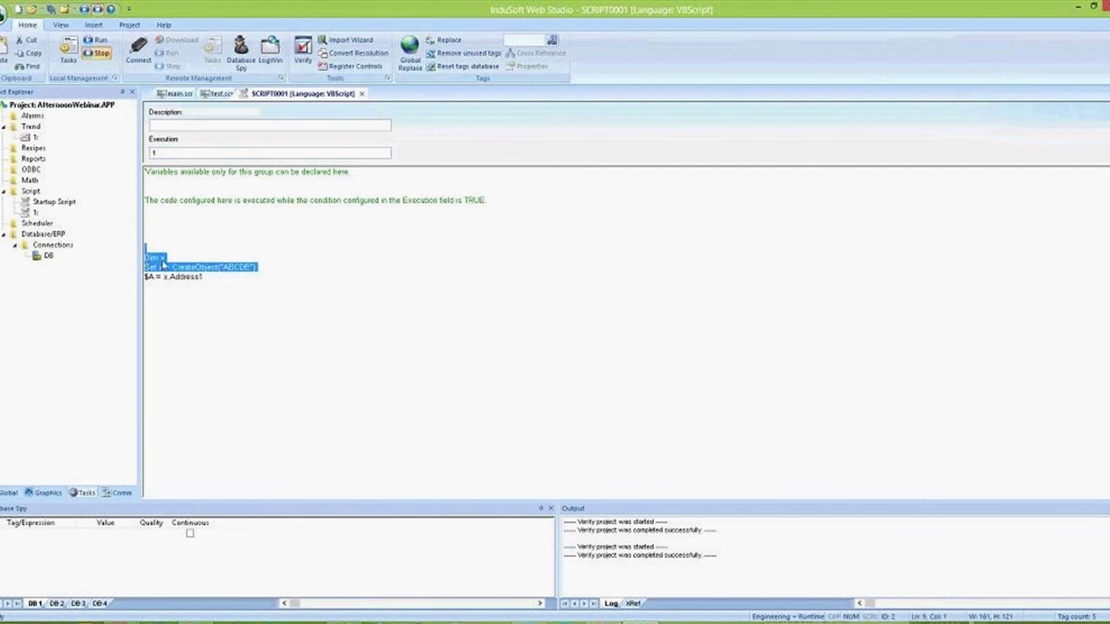
key("Delete")
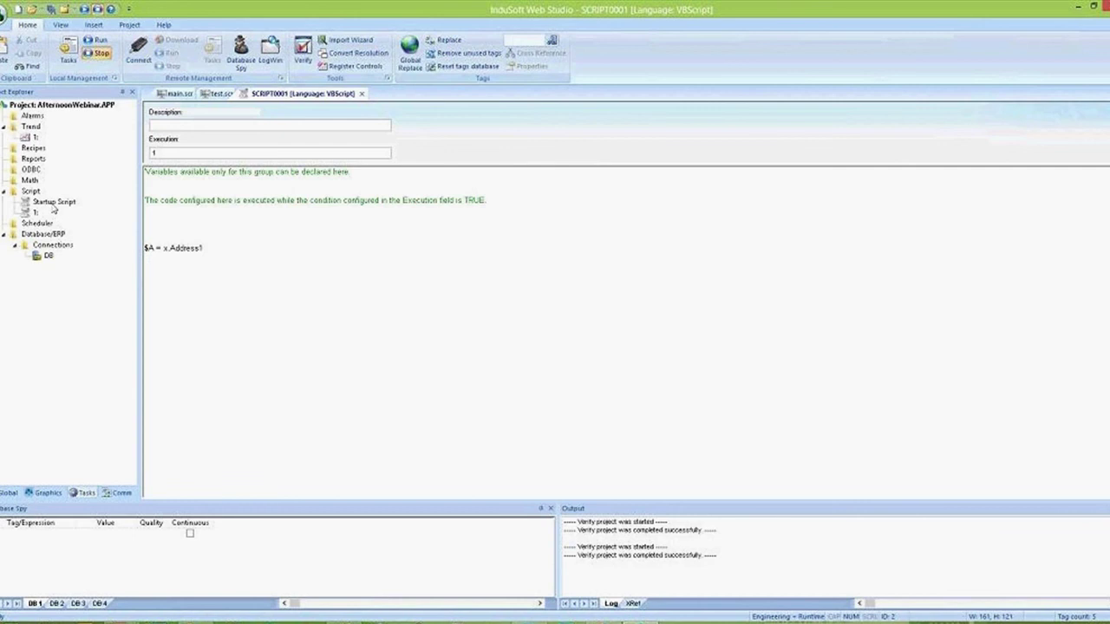
double_click(54, 203)
left_click(183, 198)
key("ctrl+v")
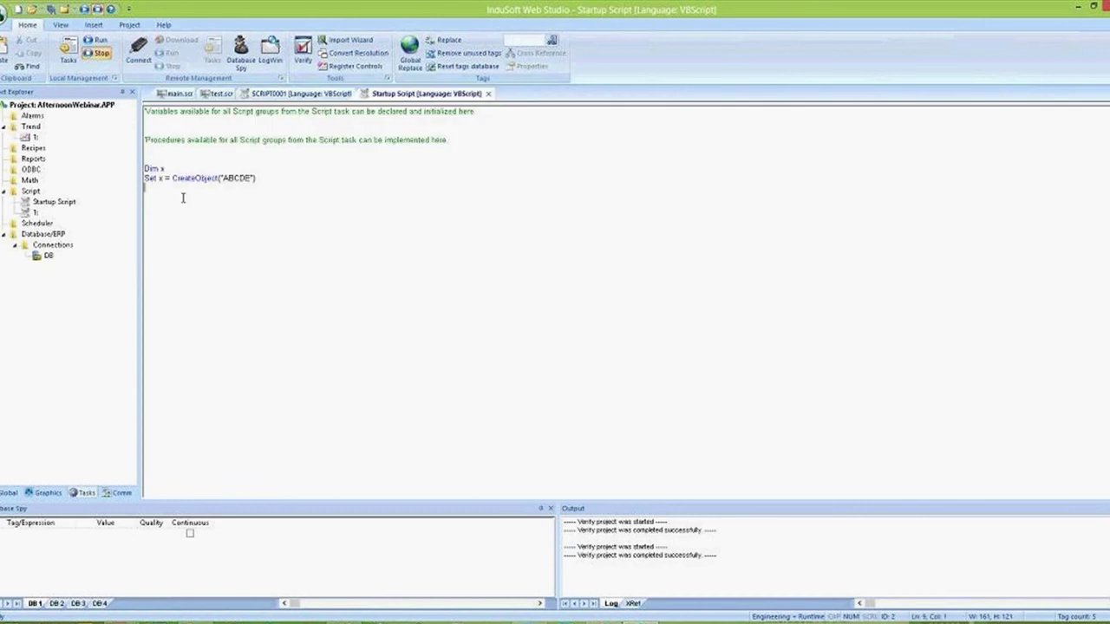
left_click(315, 93)
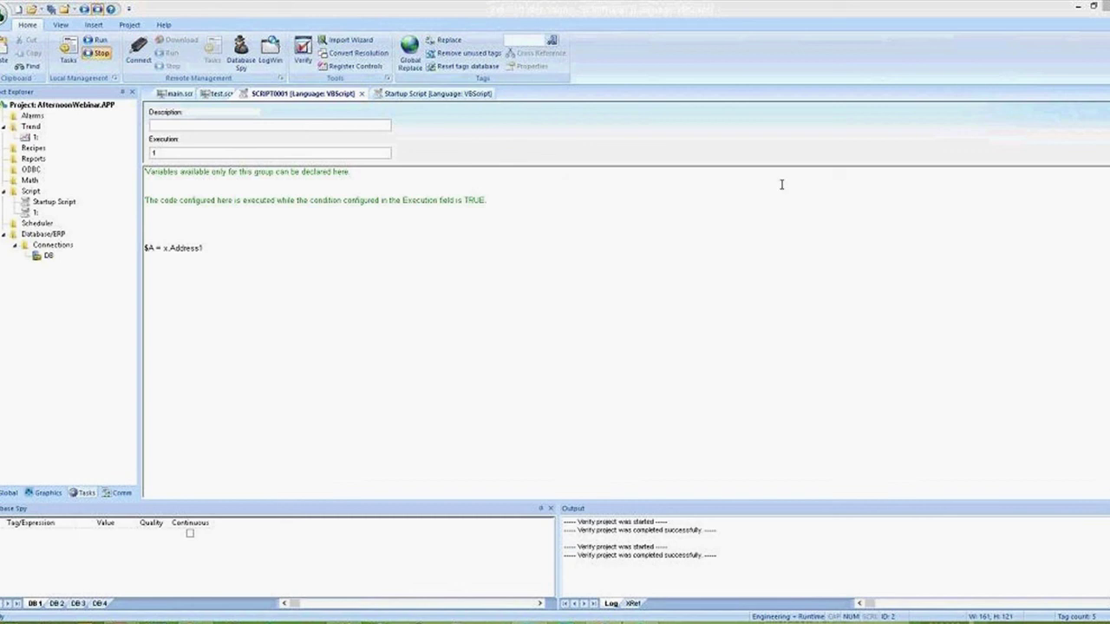
Step: Draw a Trend control from Graphics Data Objects below the right Text button on test.scr
left_click(217, 94)
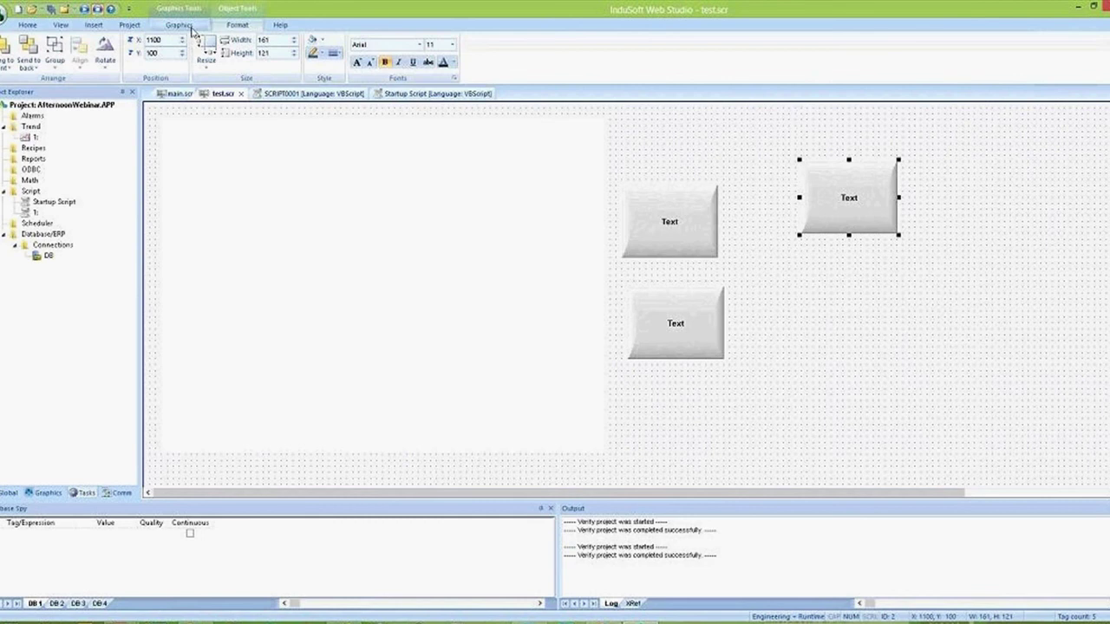
left_click(179, 24)
left_click(609, 53)
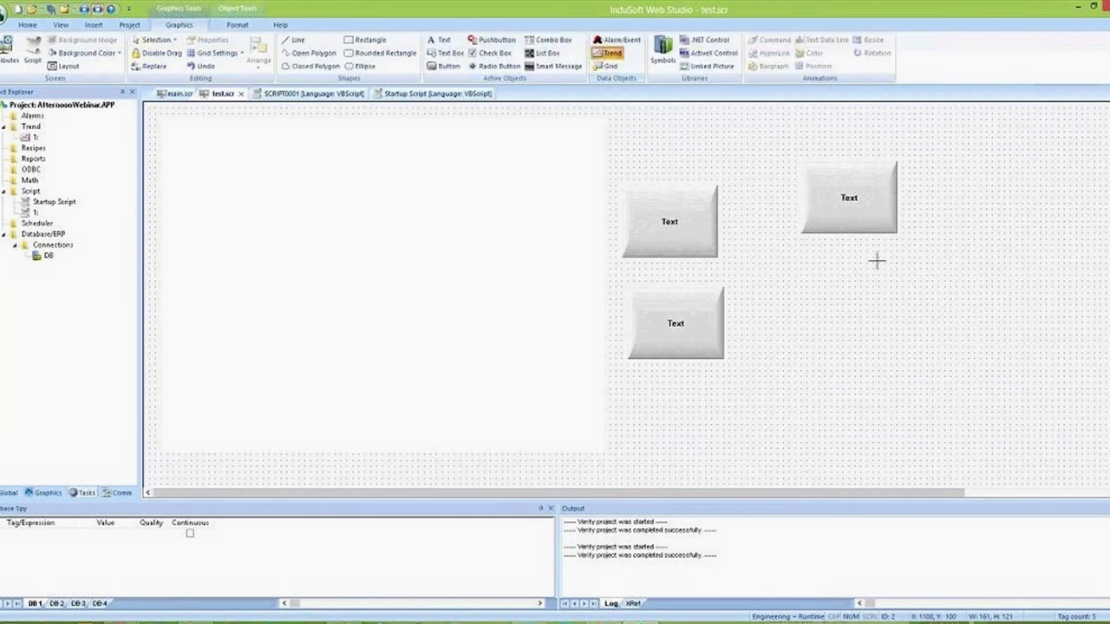
left_click_drag(753, 243, 1106, 413)
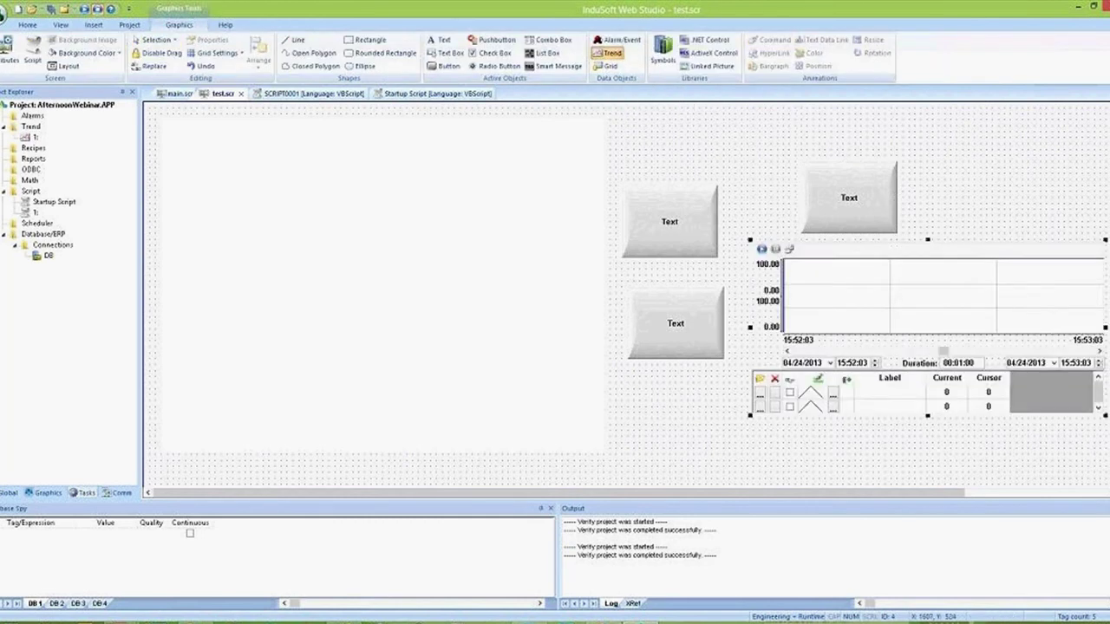
Step: Try PNG export format in the trend's Advanced settings, check Trigger and File Name, then cancel
double_click(929, 289)
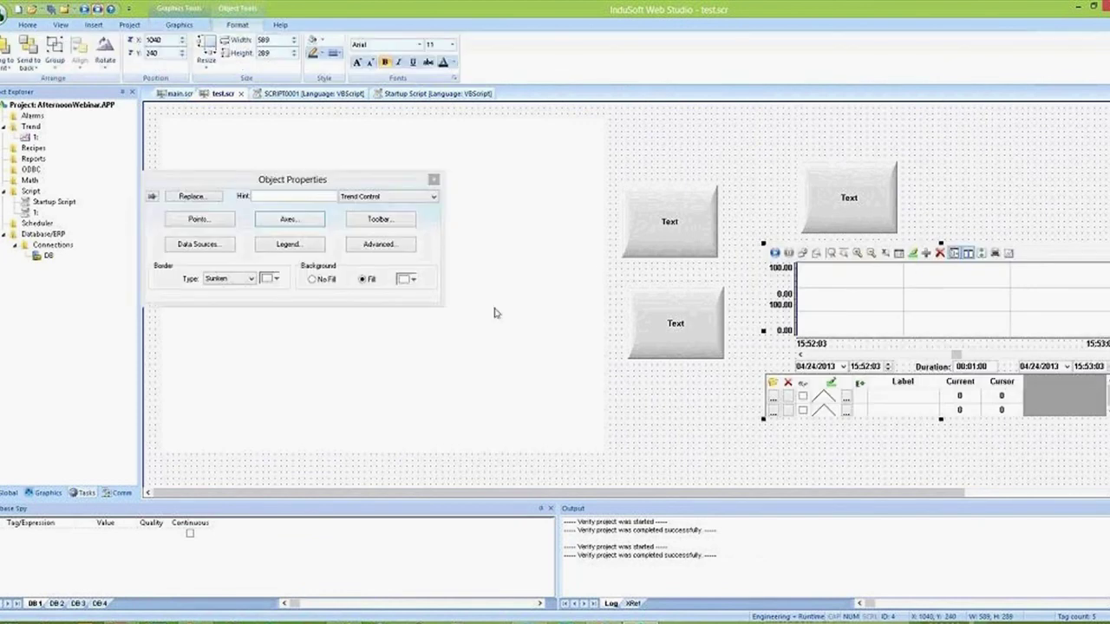
left_click(378, 244)
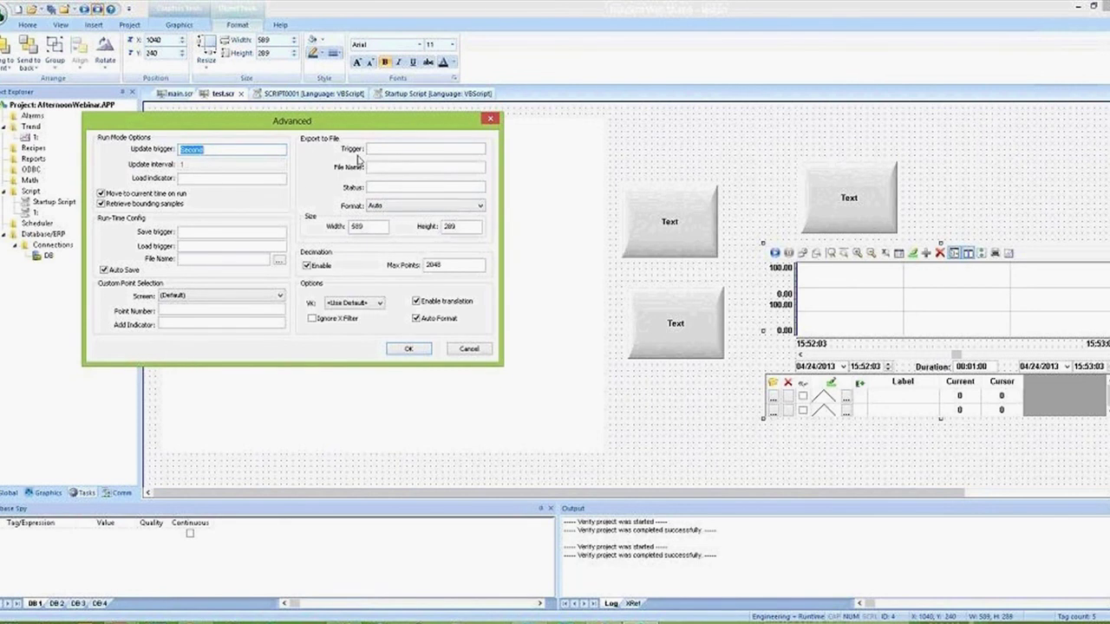
left_click(403, 213)
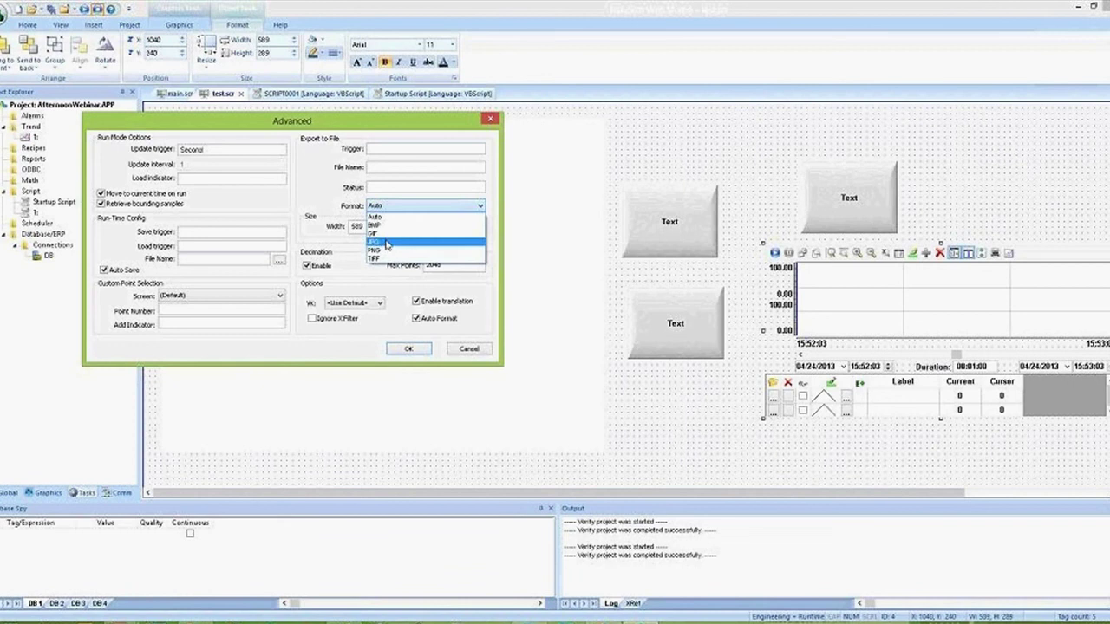
left_click(381, 250)
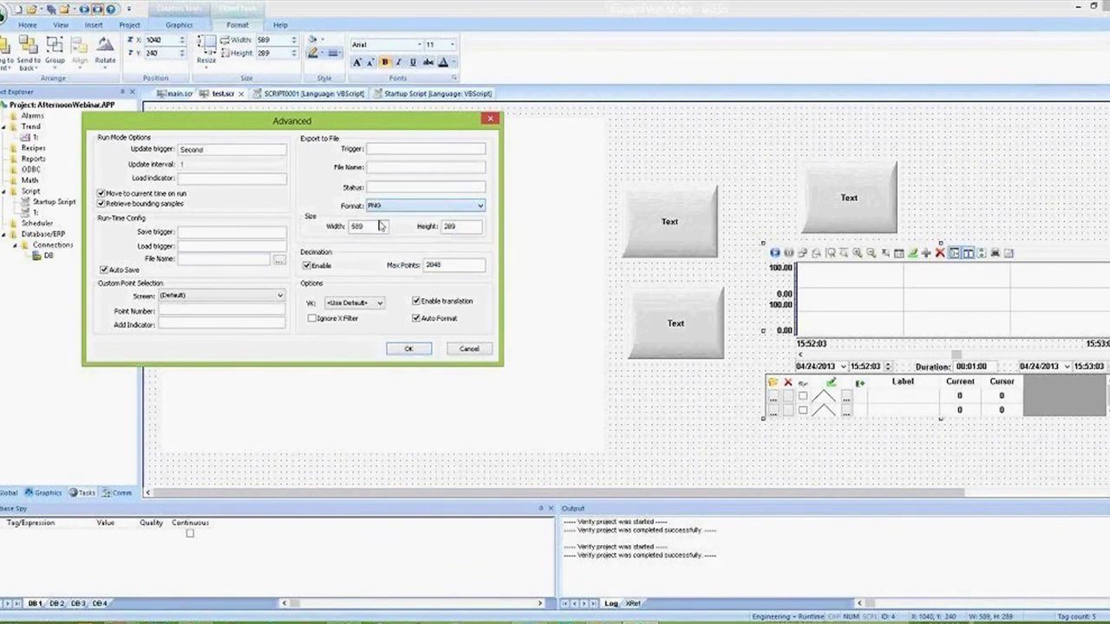
left_click(379, 168)
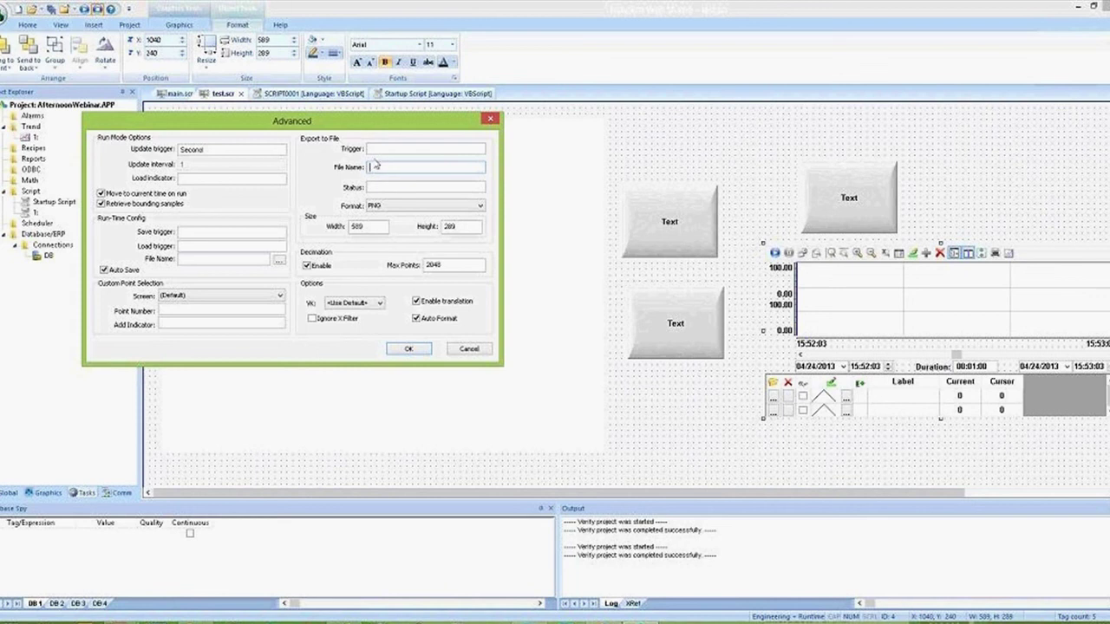
left_click(372, 147)
left_click(399, 168)
left_click(469, 349)
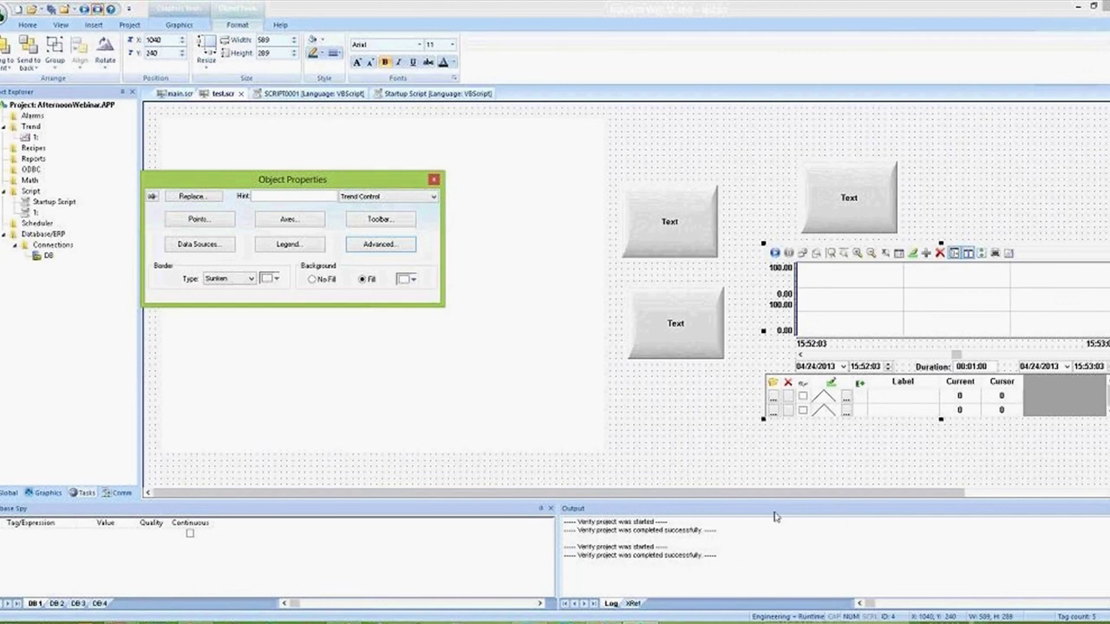
left_click(757, 490)
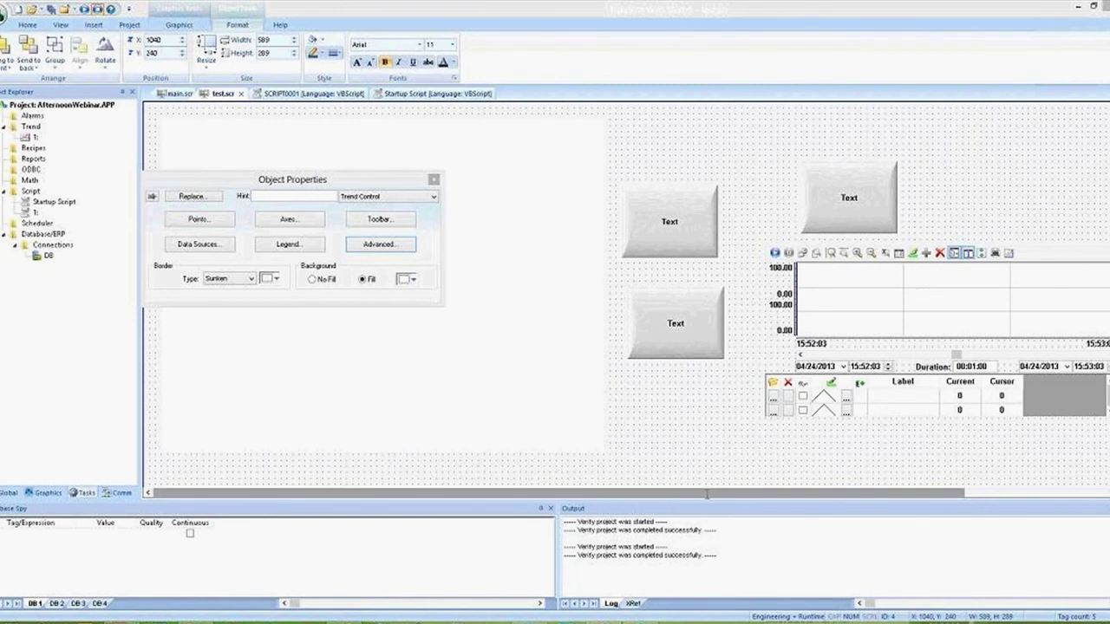
left_click(117, 493)
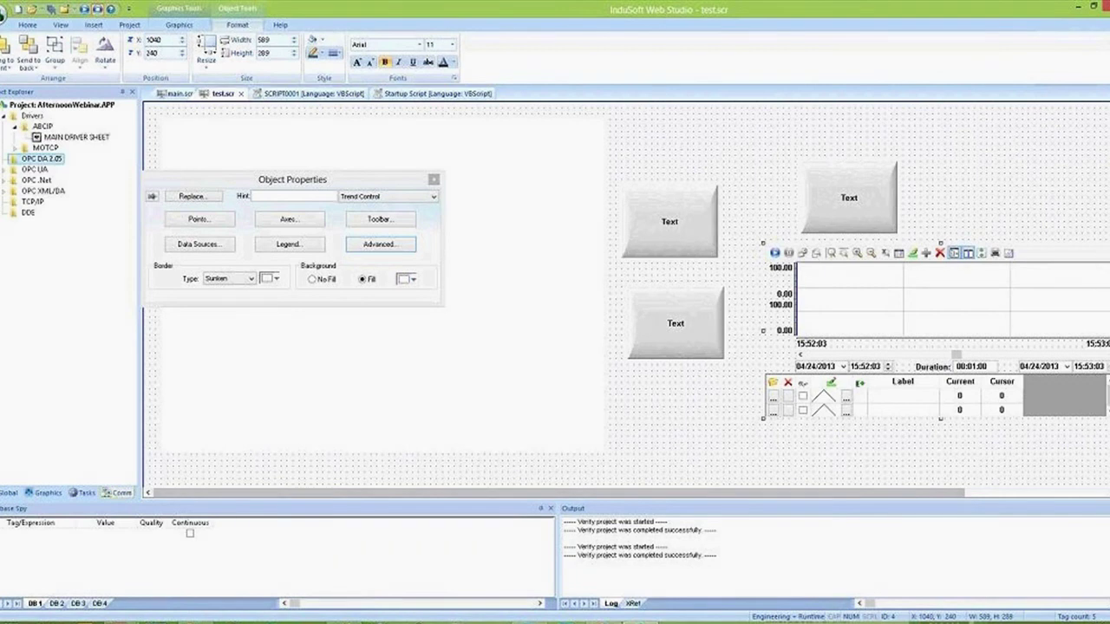
left_click(38, 139)
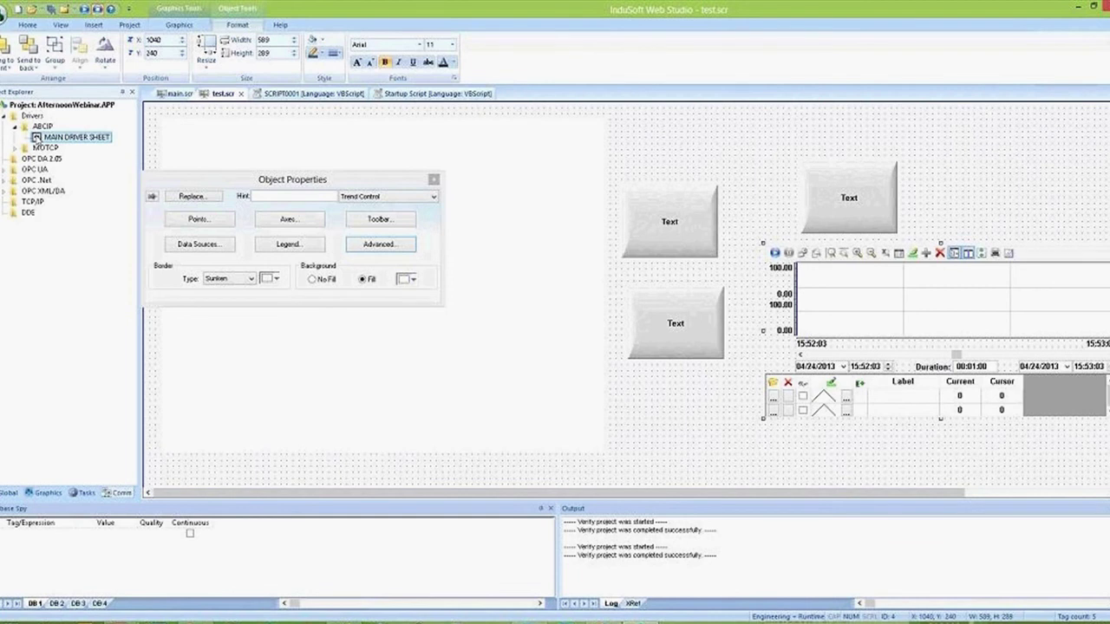
left_click(38, 126)
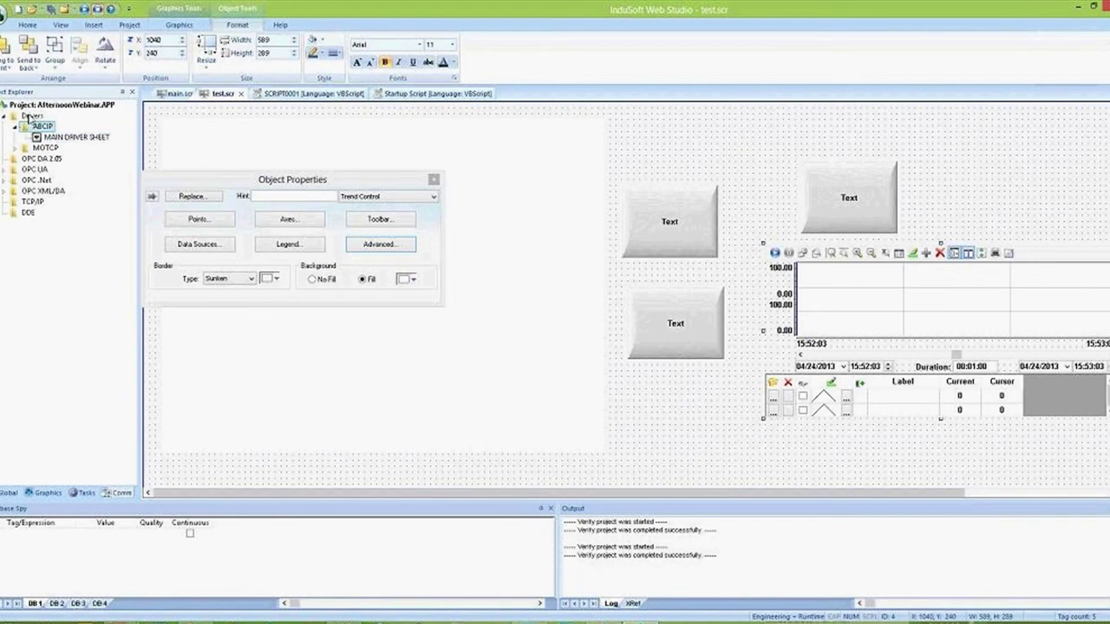
Step: Add TXRX from Available drivers and insert a new TXRX001.DRV driver sheet
double_click(31, 115)
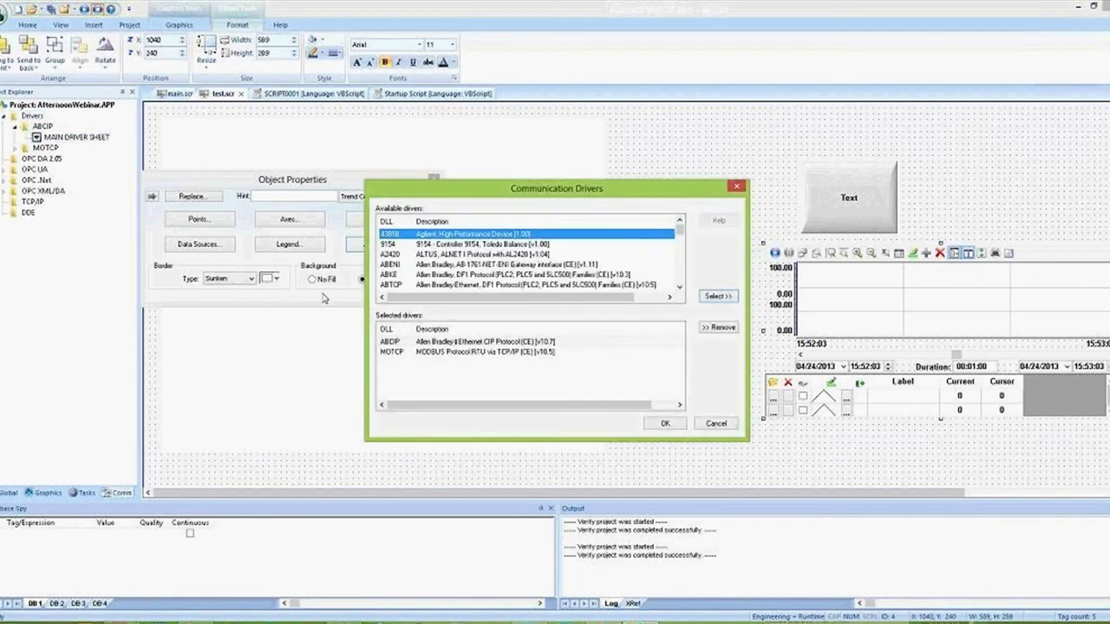
left_click(392, 265)
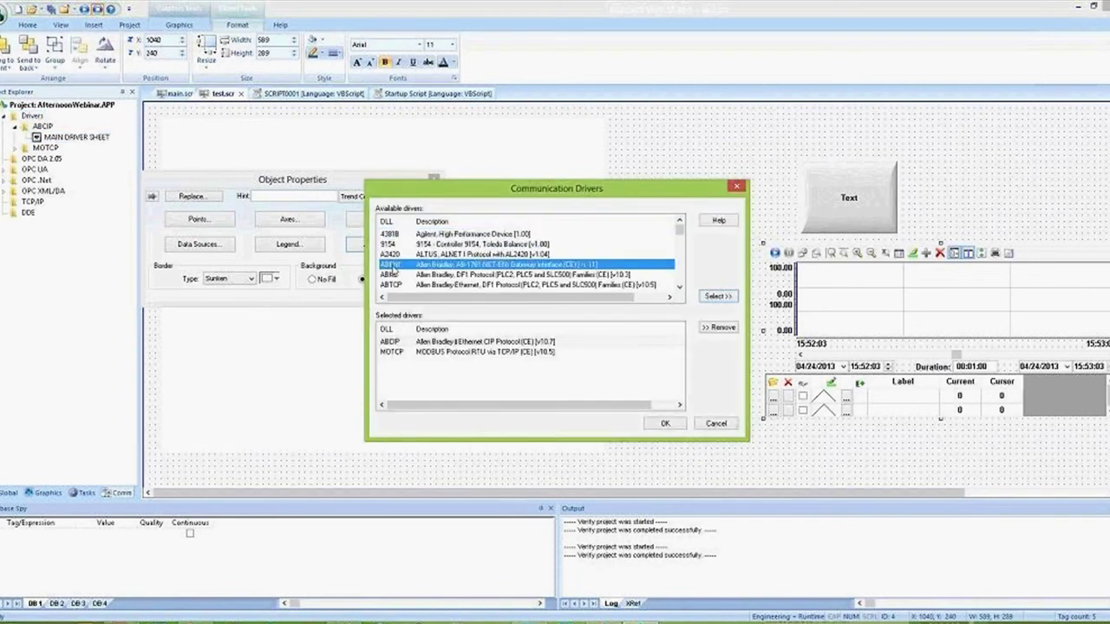
key("t")
double_click(395, 233)
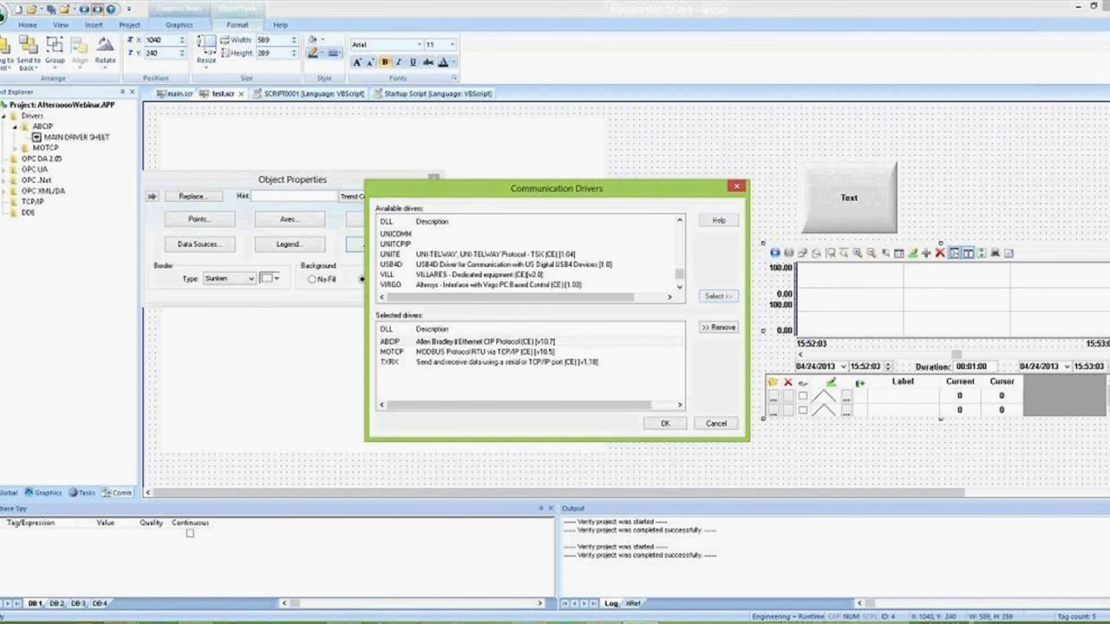
left_click(663, 423)
right_click(42, 149)
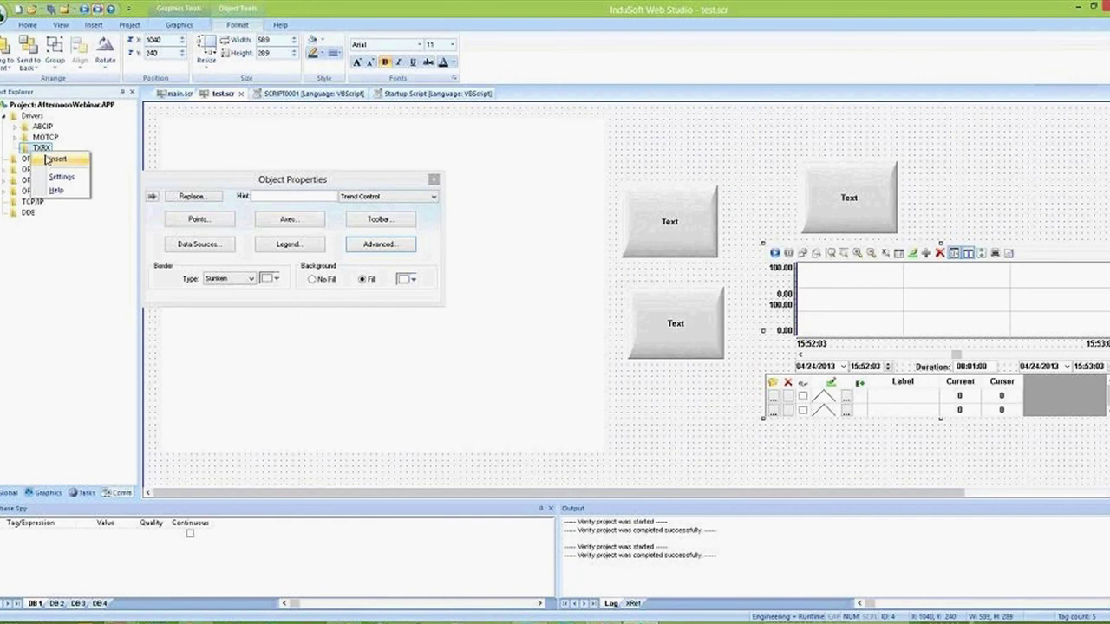
left_click(55, 160)
left_click(434, 180)
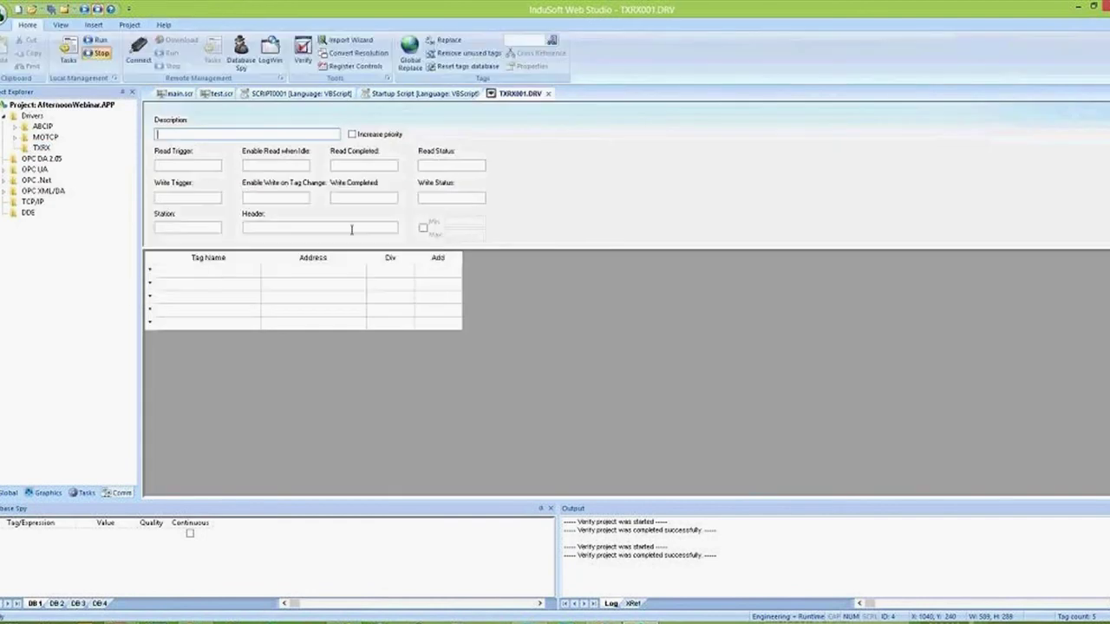
left_click(215, 273)
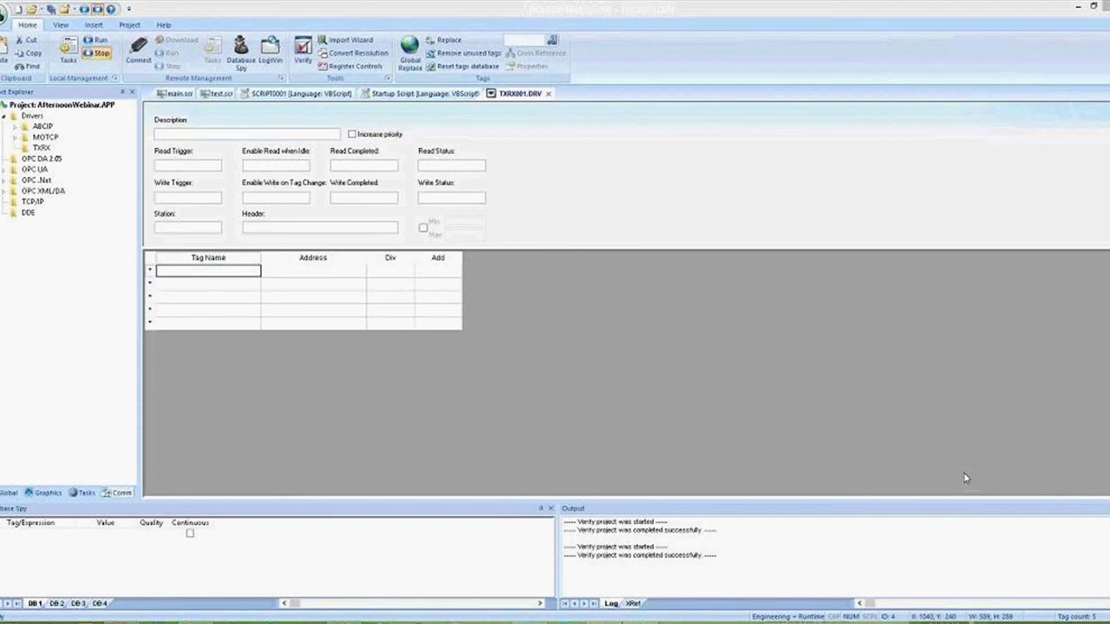
key("alt+Tab")
key("alt+Tab")
key("Escape")
Step: Switch to Internet Explorer on the InduSoft Drivers page, with TXRX listed first
key("alt+Tab")
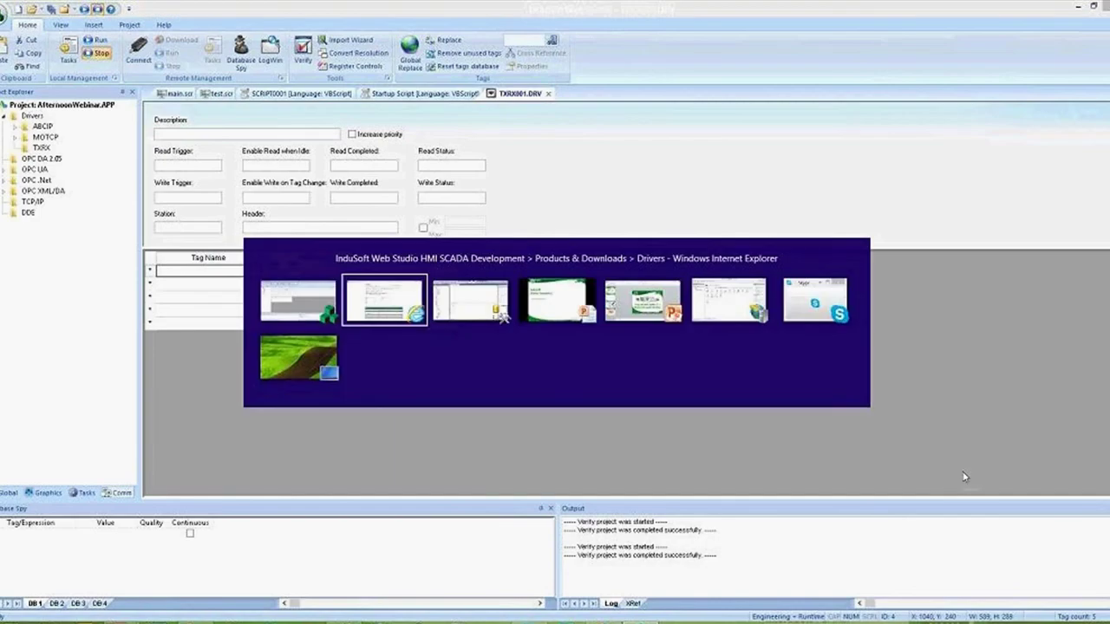
key("alt+Tab")
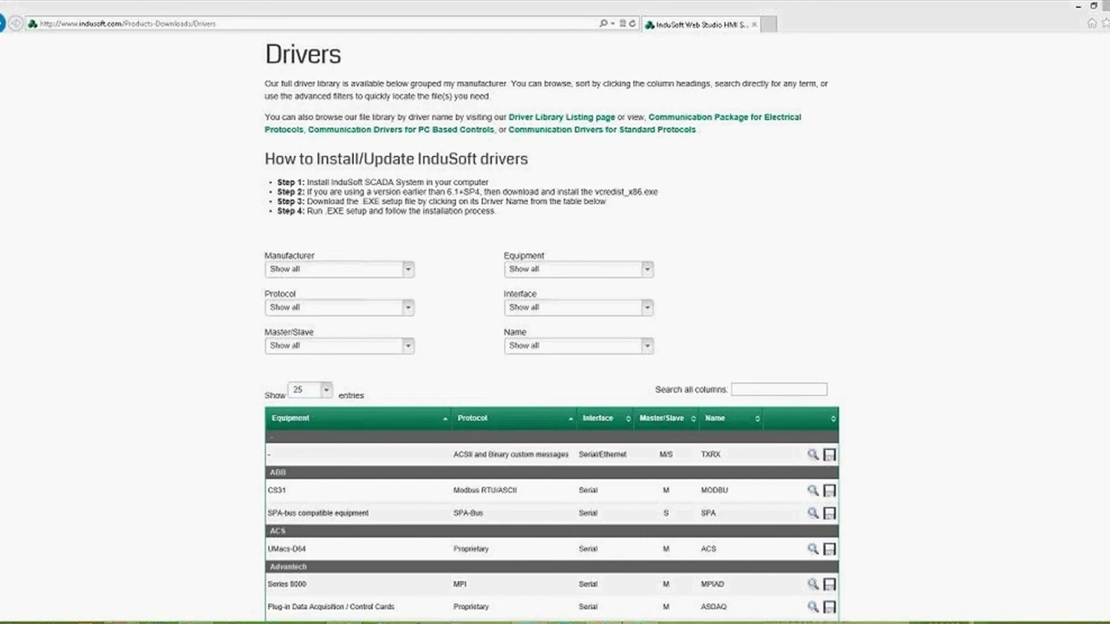
Step: Open the InduSoft Corporate Blog from the Marketing & Press menu
scroll(1008, 178, "up", 3)
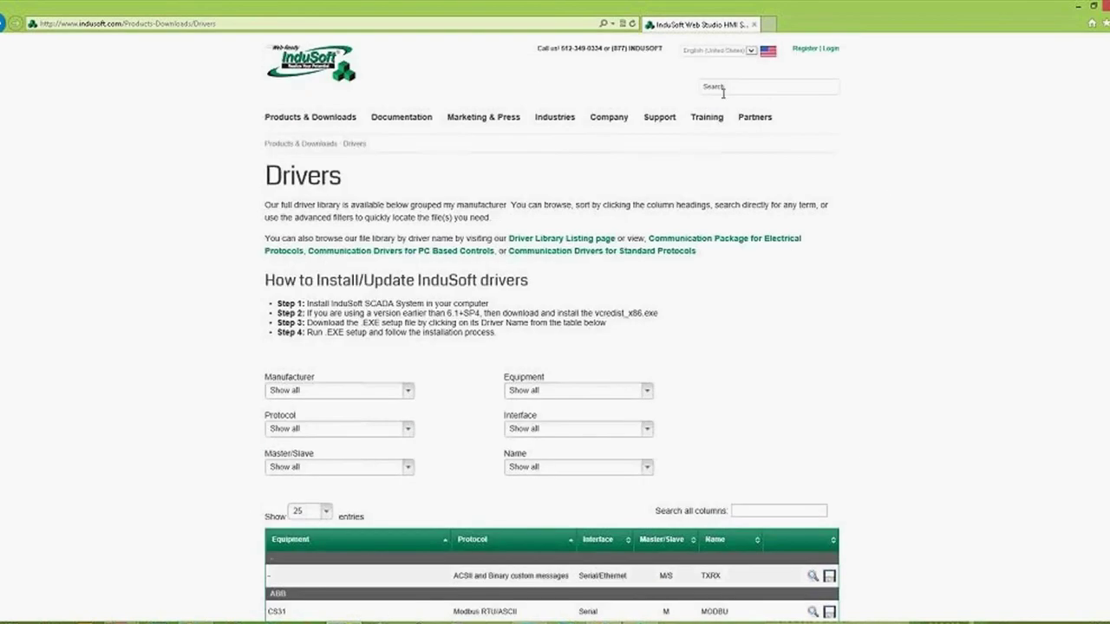
mouse_move(763, 117)
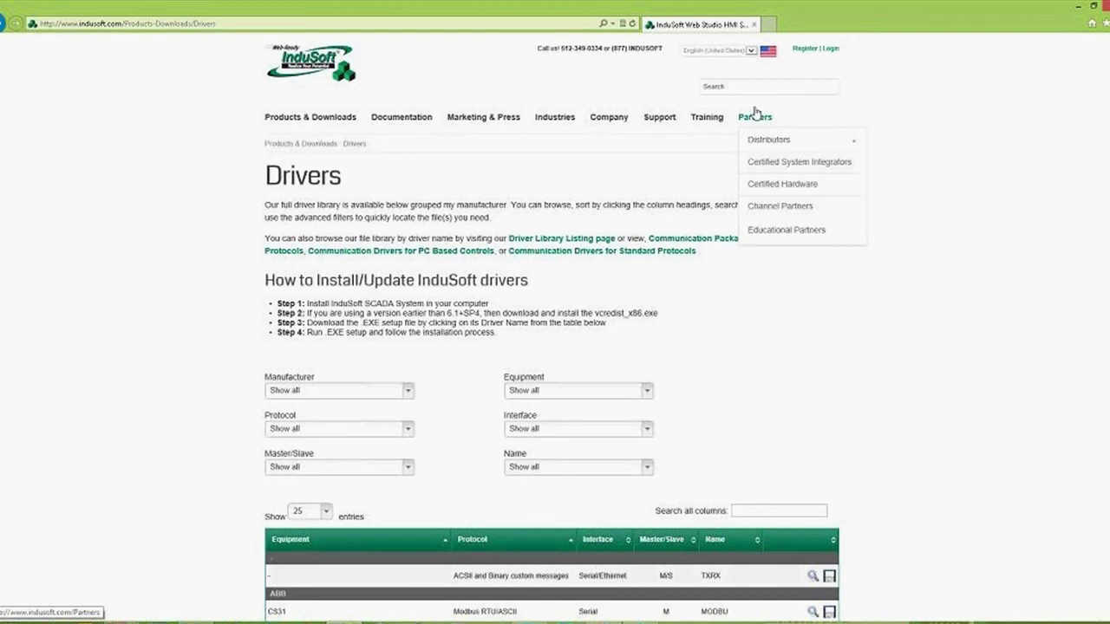
mouse_move(486, 119)
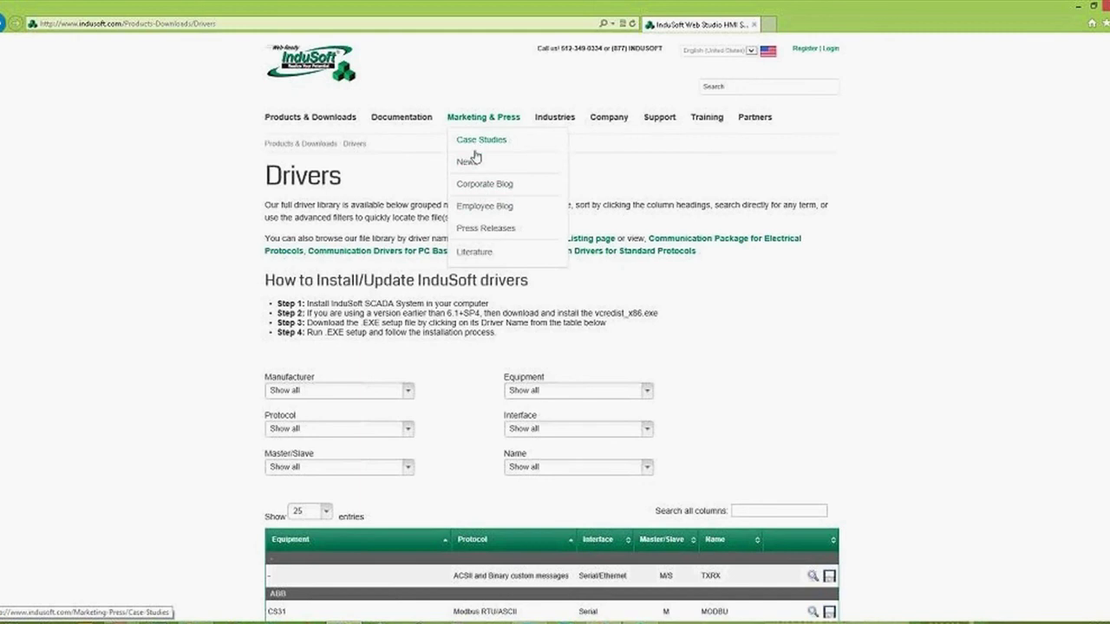
left_click(473, 184)
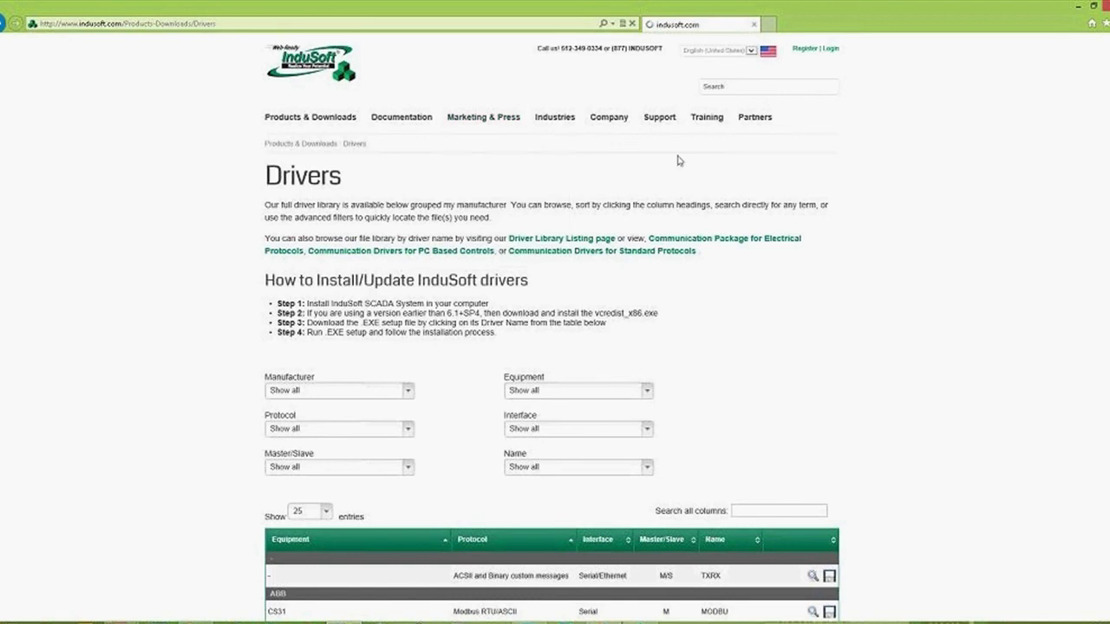
Step: Search the InduSoft blog for 'Cloud' and scroll through the matching posts
left_click(761, 91)
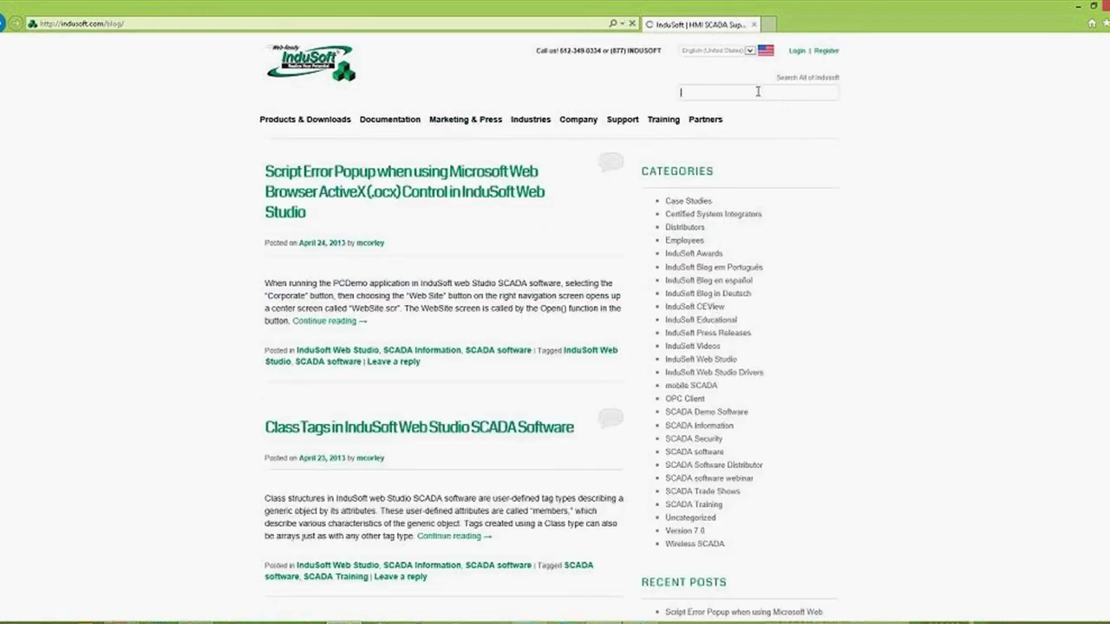
type("Cloud")
key("Return")
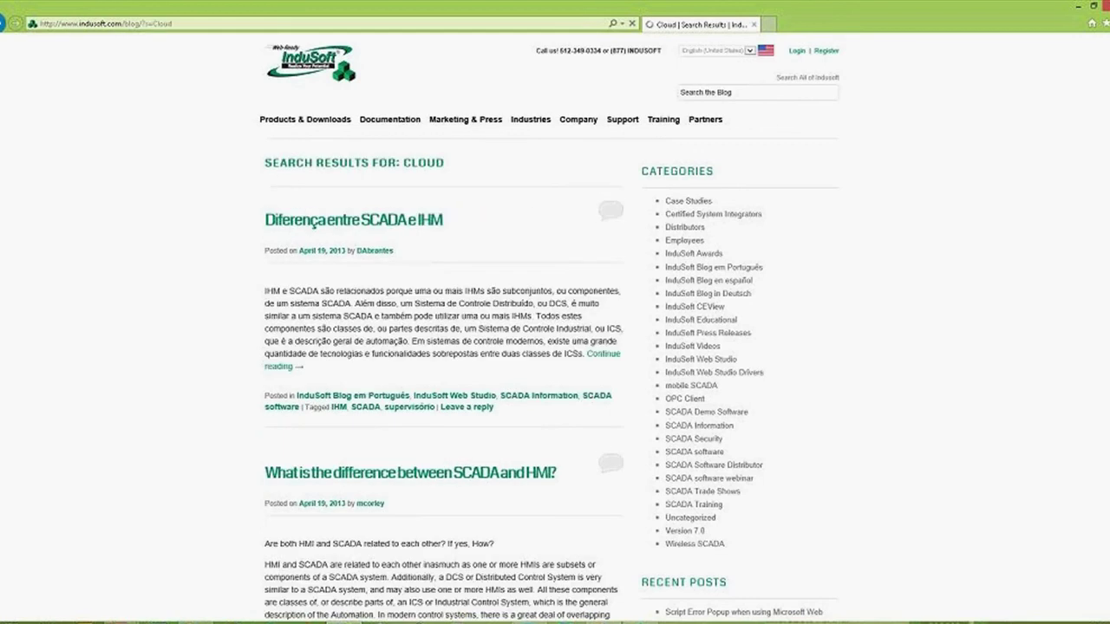
scroll(555, 347, "down", 3)
scroll(555, 346, "down", 5)
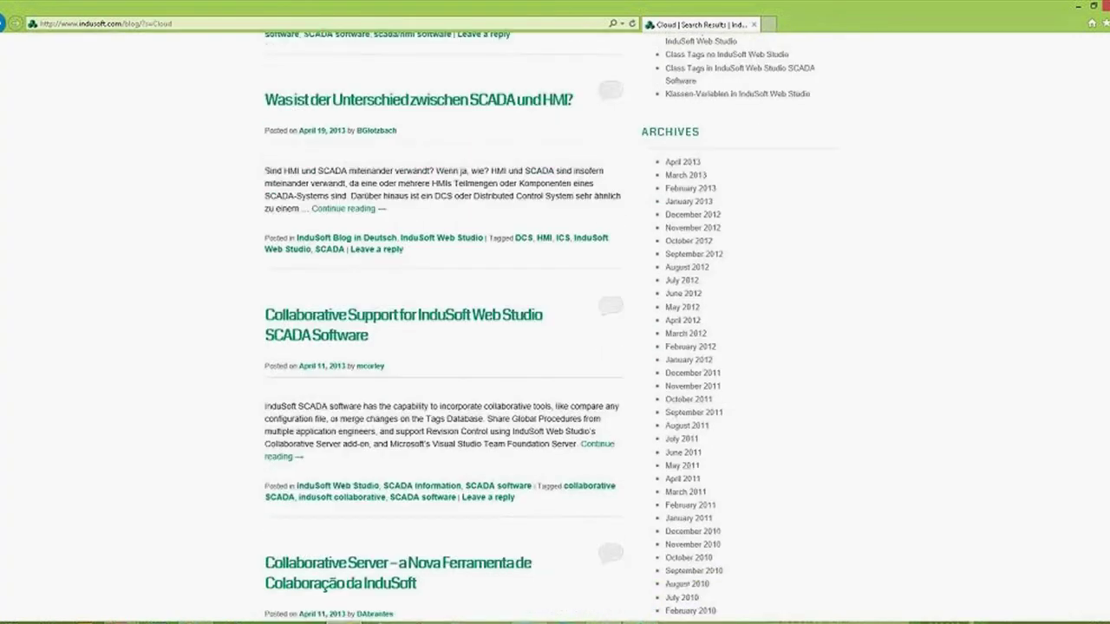
scroll(555, 347, "down", 9)
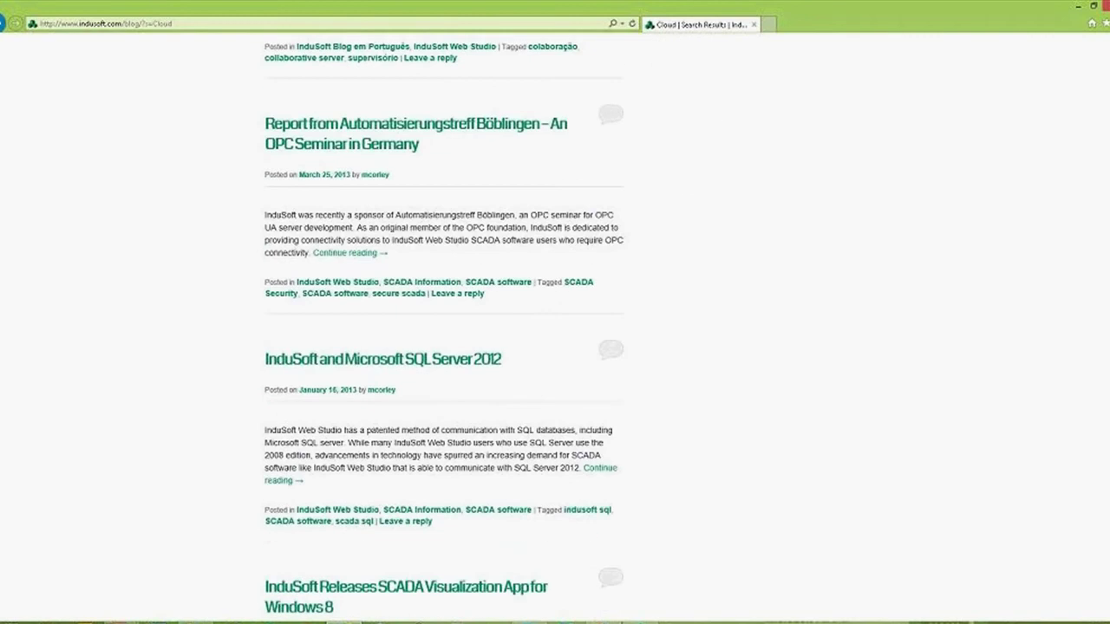
scroll(555, 347, "down", 4)
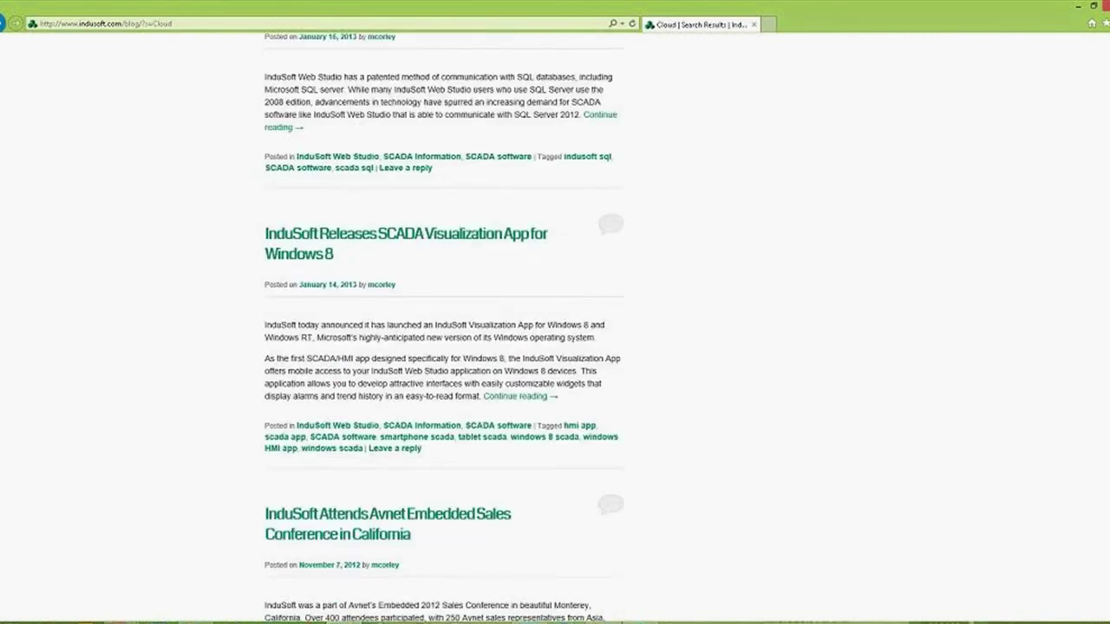
scroll(555, 347, "down", 6)
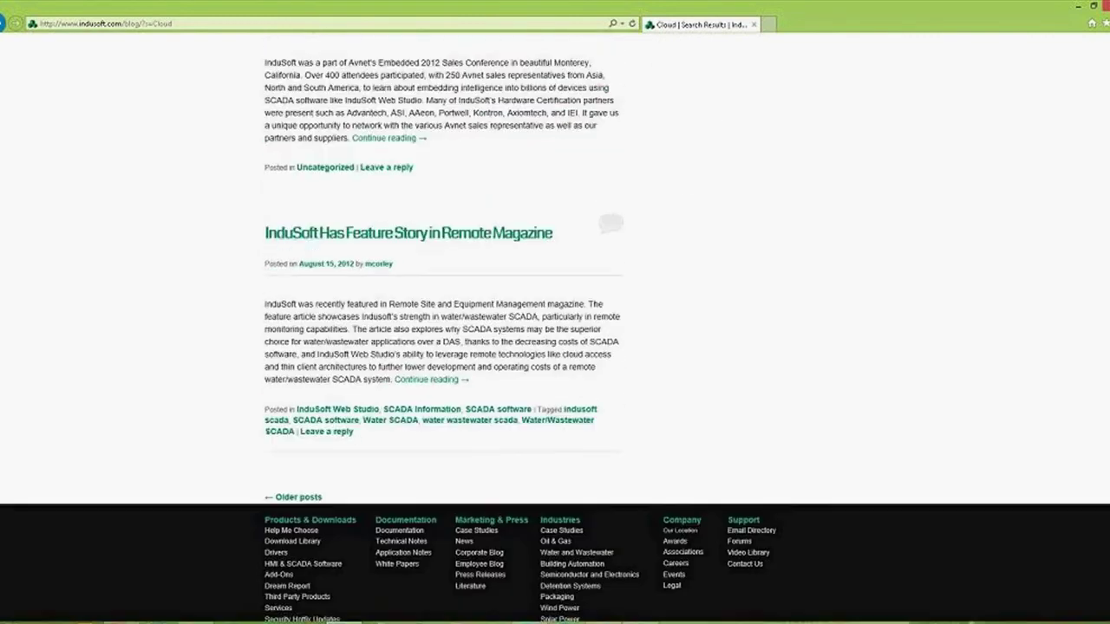
scroll(1107, 487, "up", 3)
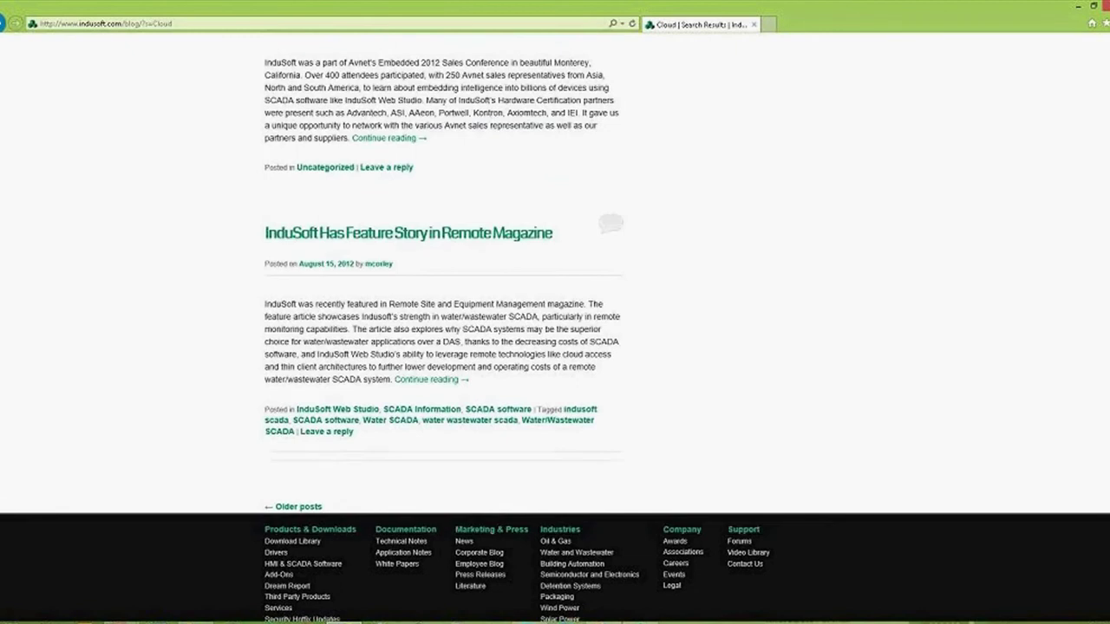
scroll(1106, 486, "up", 10)
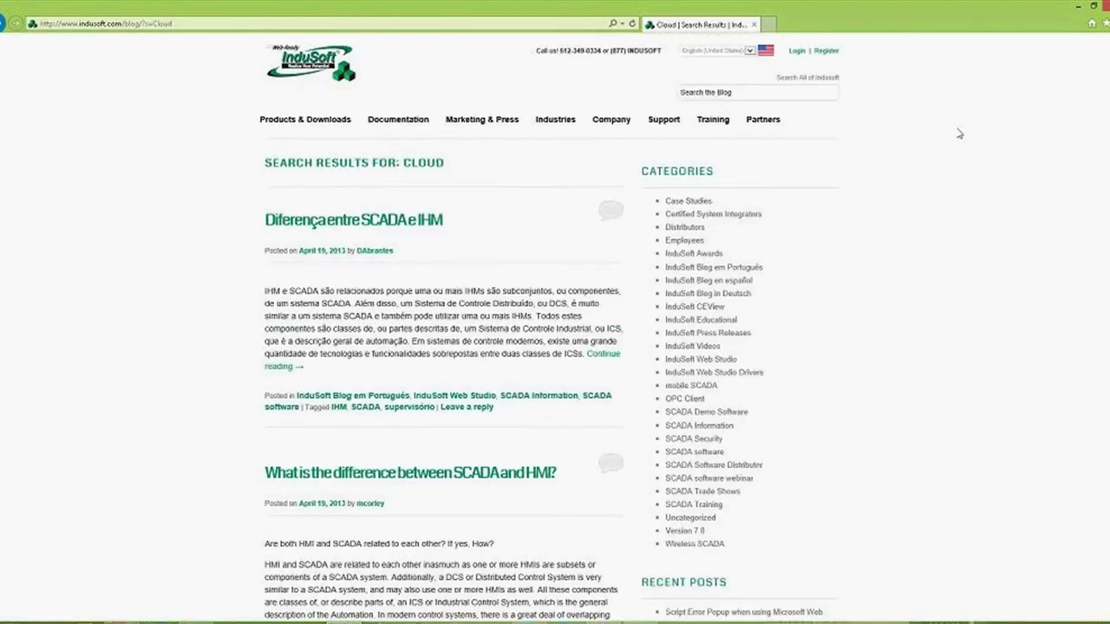
left_click(733, 92)
Step: Search the blog for 'ipad', skim the results, then search Google for 'remote desktop for ios'
type("ipad")
key("Return")
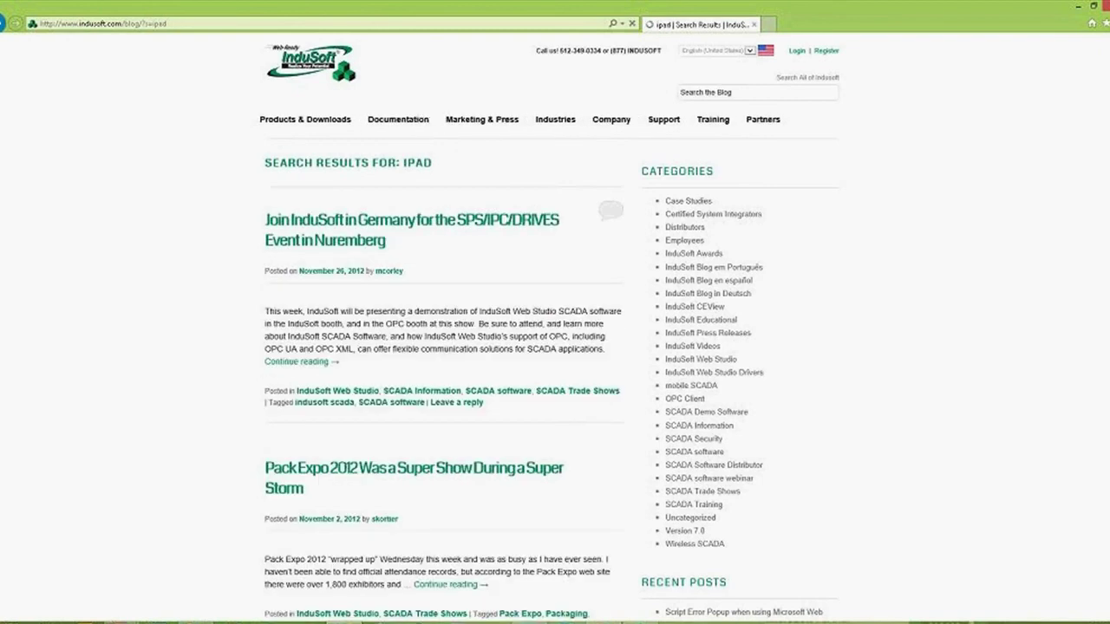
scroll(555, 346, "down", 5)
scroll(555, 347, "down", 2)
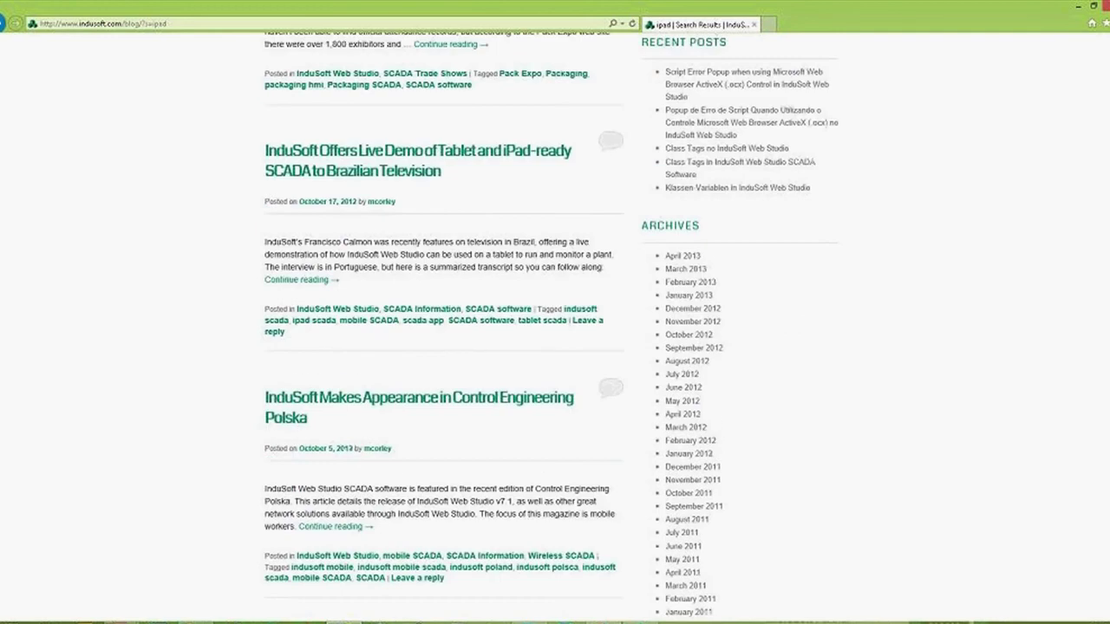
scroll(555, 347, "down", 10)
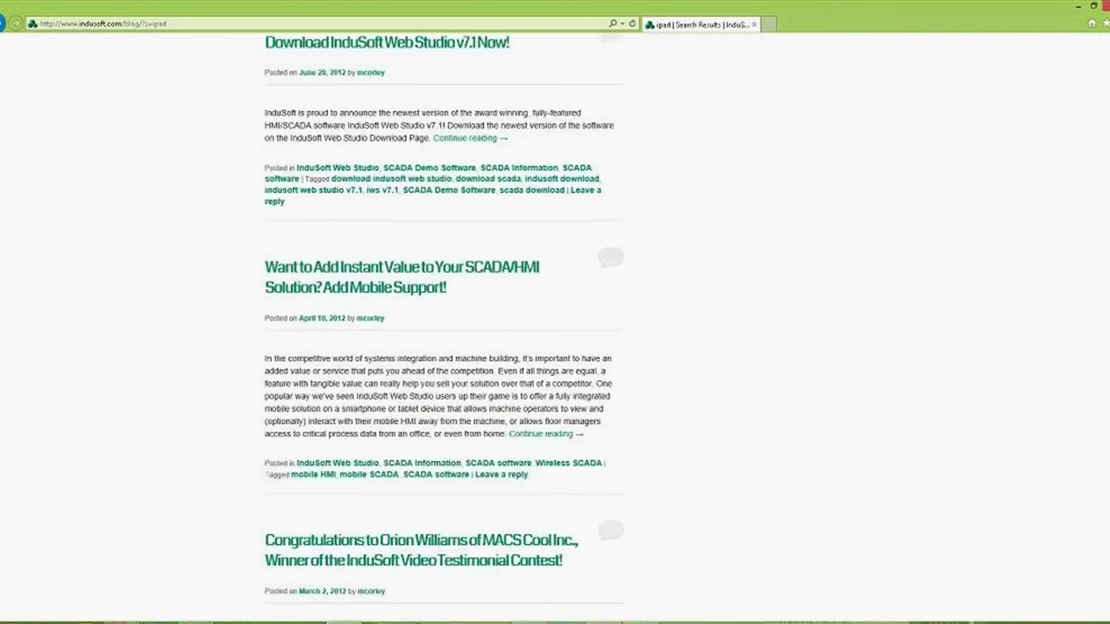
scroll(555, 347, "down", 1)
scroll(555, 346, "down", 5)
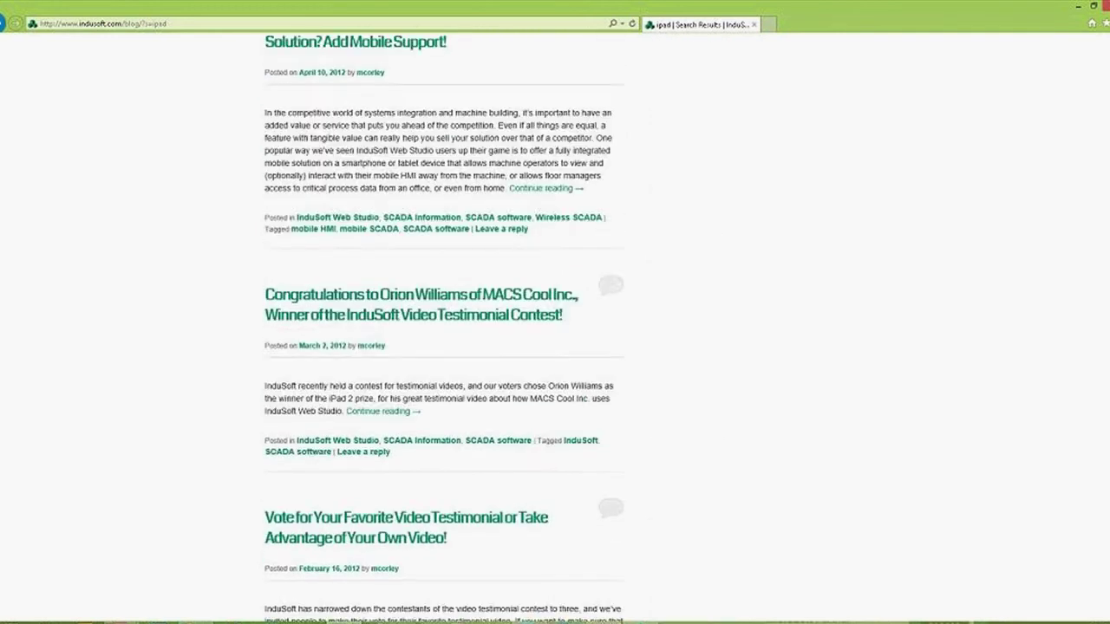
scroll(555, 346, "down", 5)
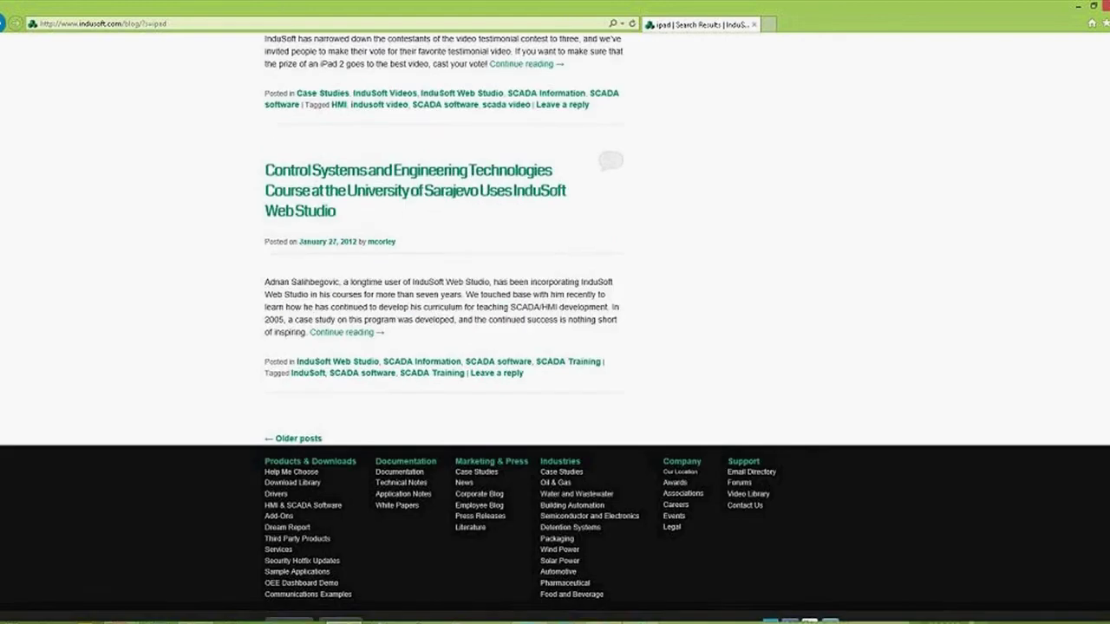
scroll(589, 504, "up", 1)
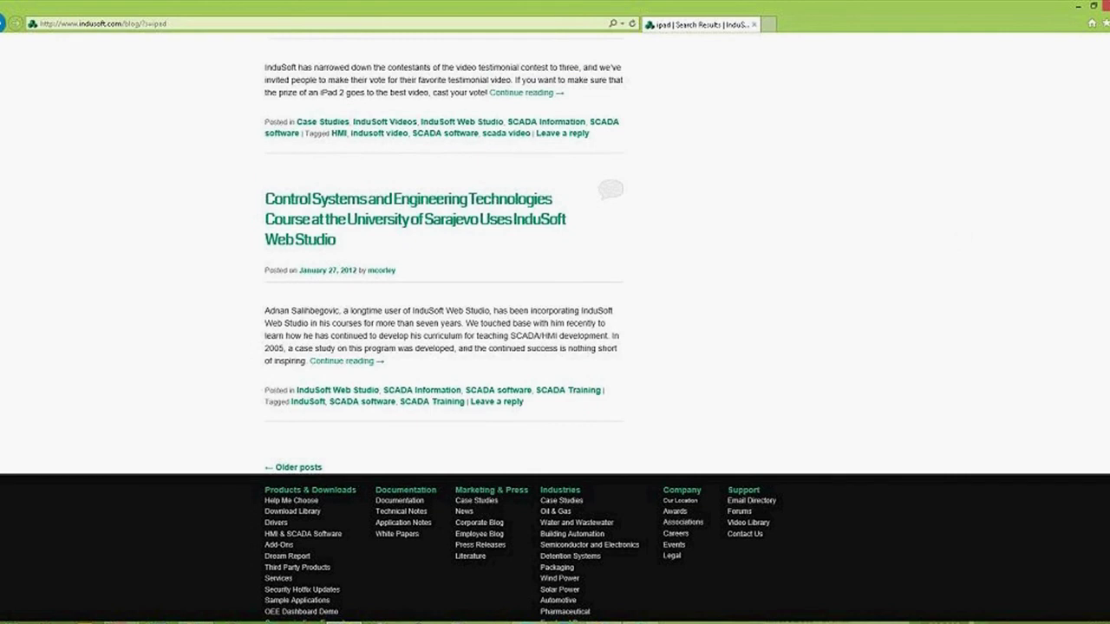
scroll(1095, 302, "up", 8)
scroll(990, 90, "up", 7)
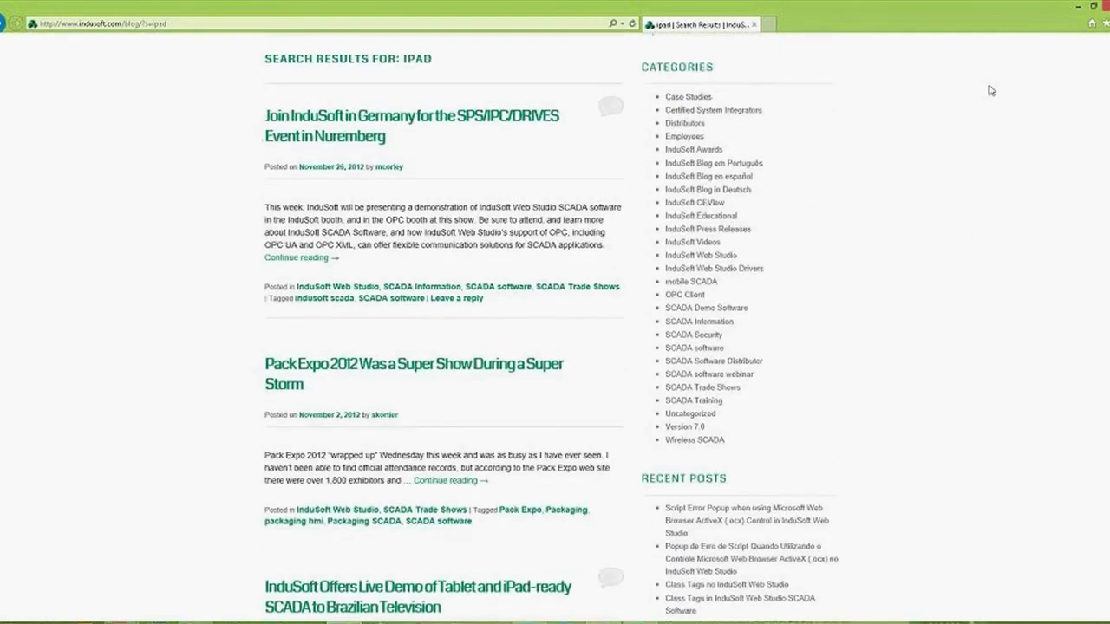
scroll(997, 104, "down", 3)
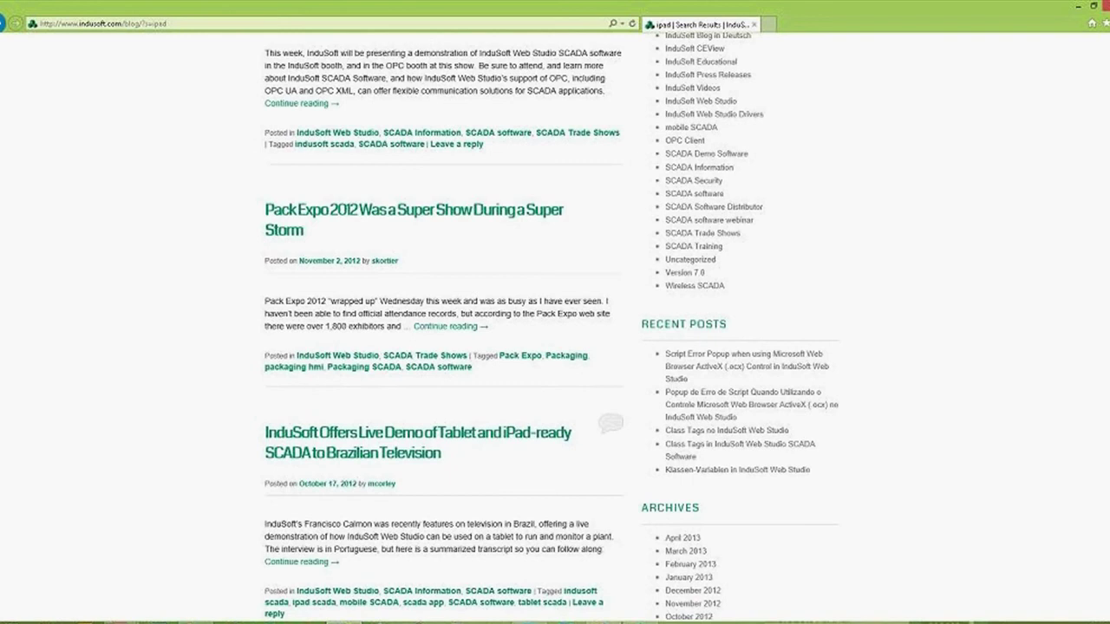
scroll(549, 328, "up", 5)
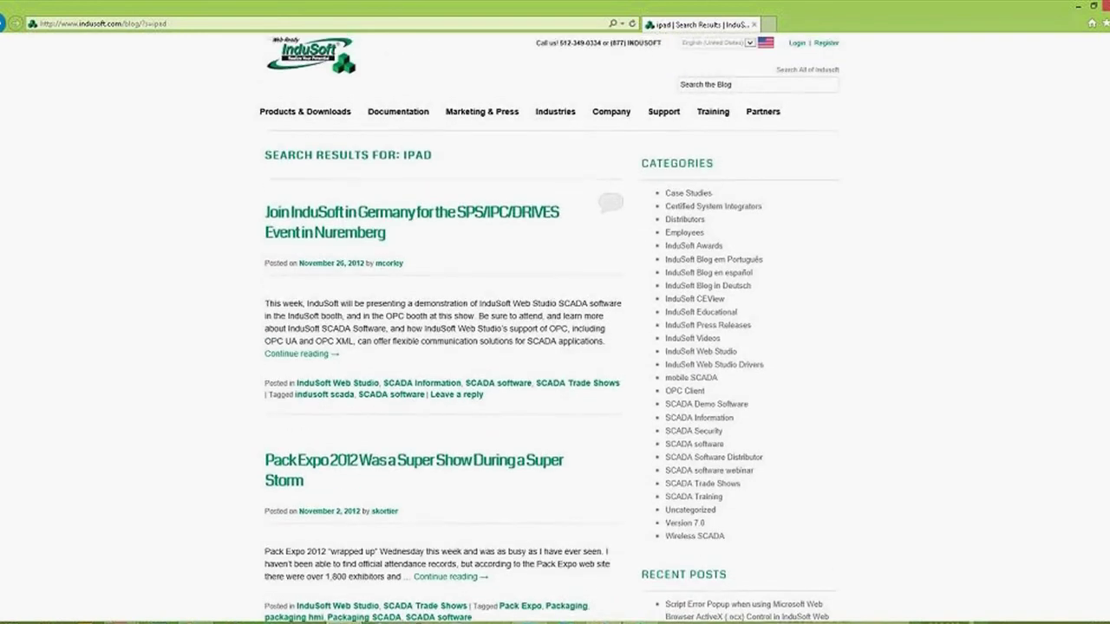
scroll(554, 330, "down", 8)
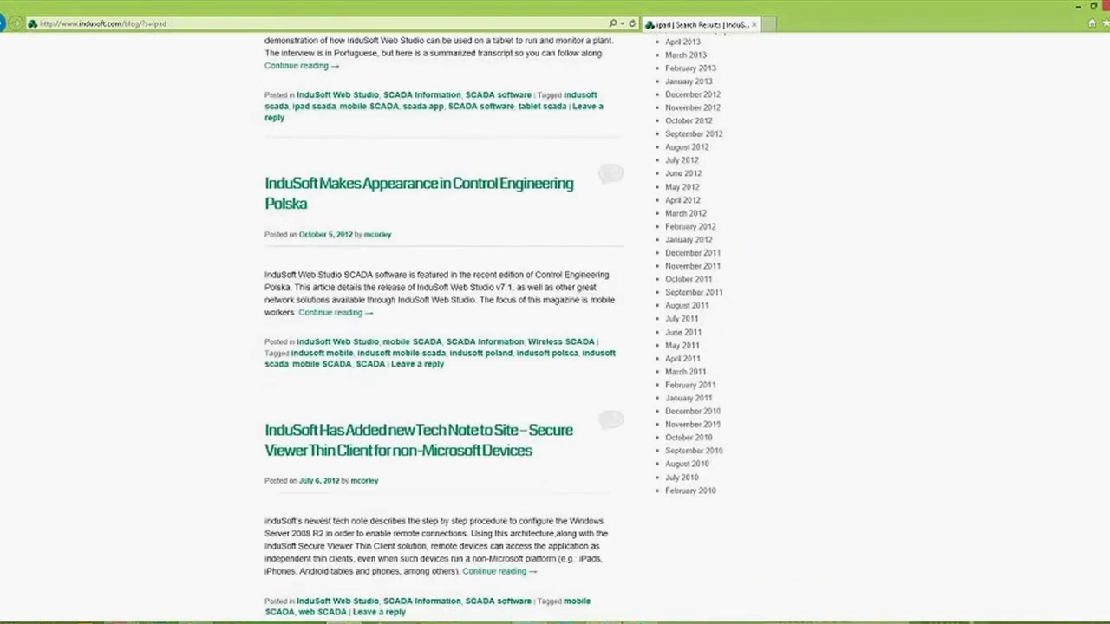
scroll(554, 330, "down", 8)
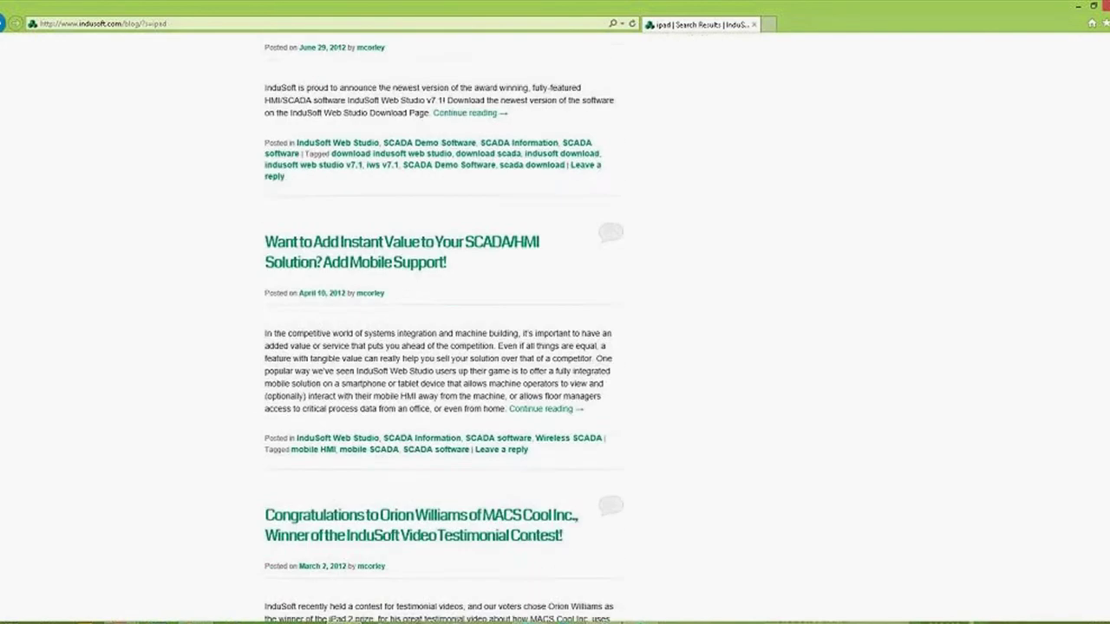
scroll(555, 330, "down", 2)
scroll(555, 330, "down", 5)
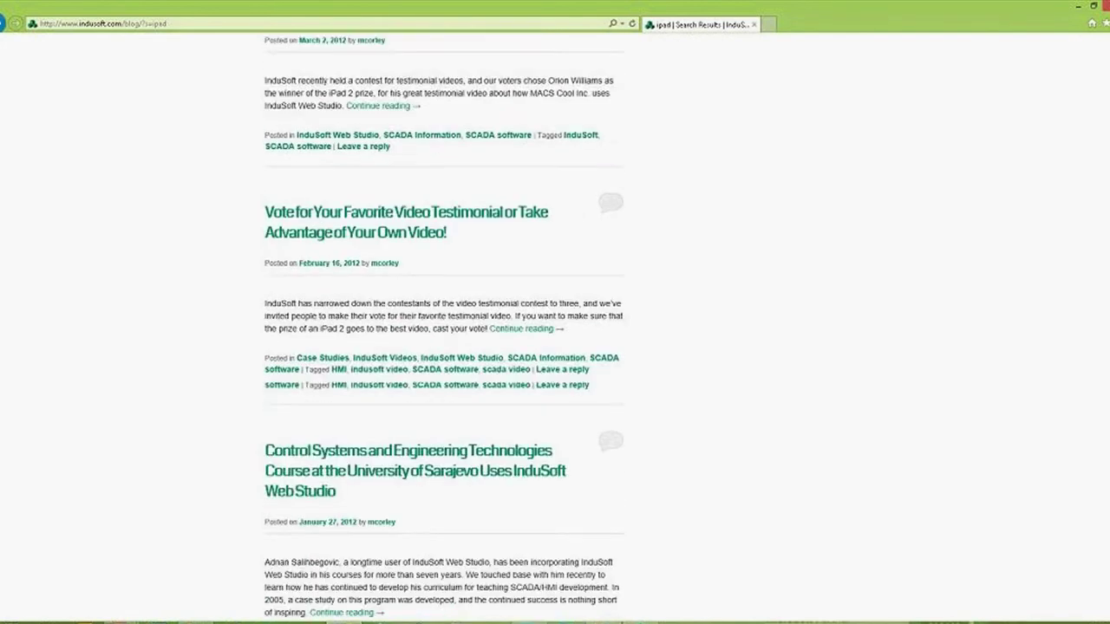
scroll(1043, 377, "down", 2)
scroll(1043, 376, "up", 18)
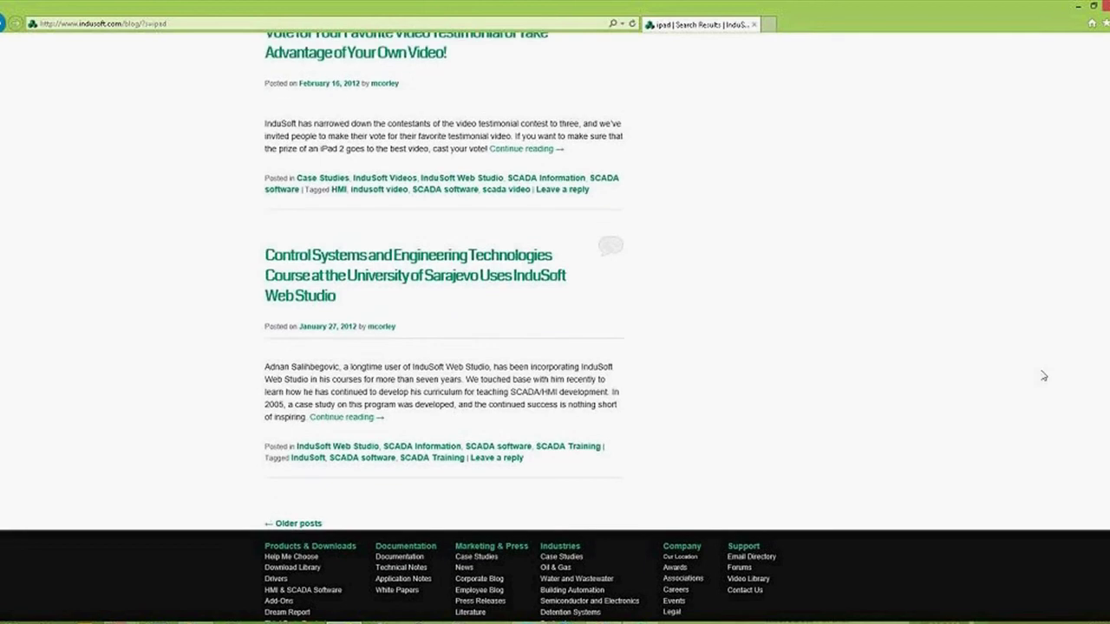
scroll(977, 233, "up", 3)
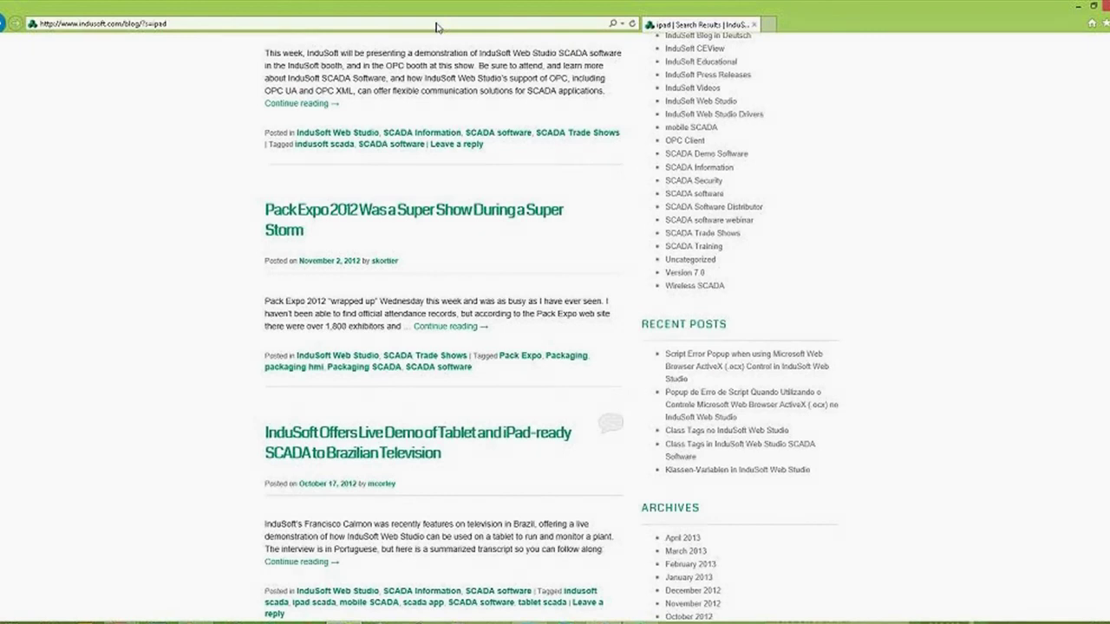
left_click(436, 28)
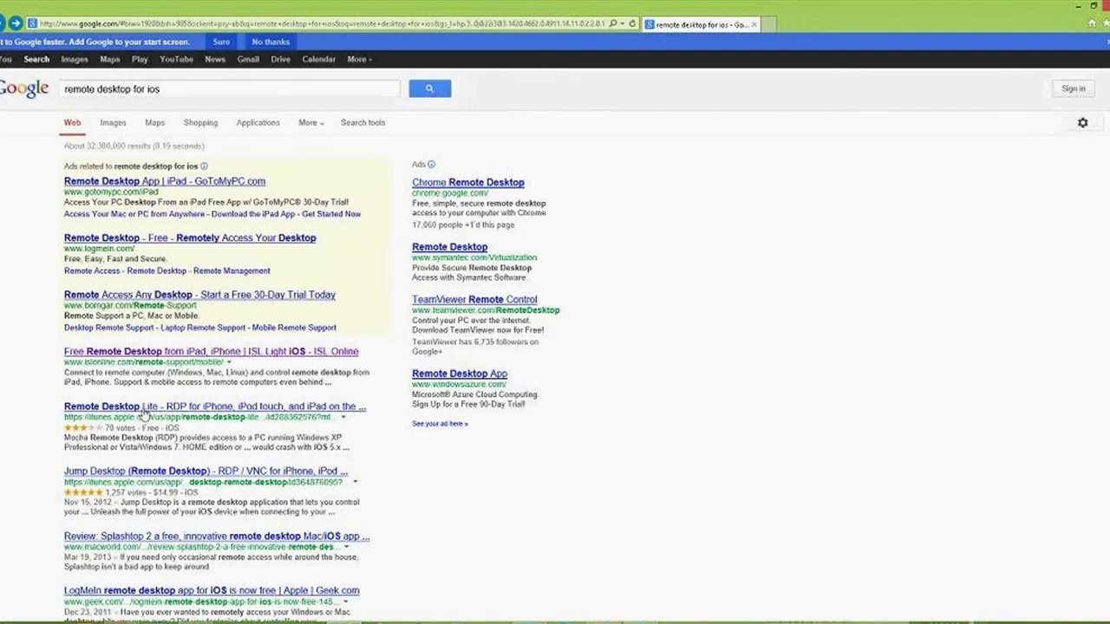
left_click(144, 409)
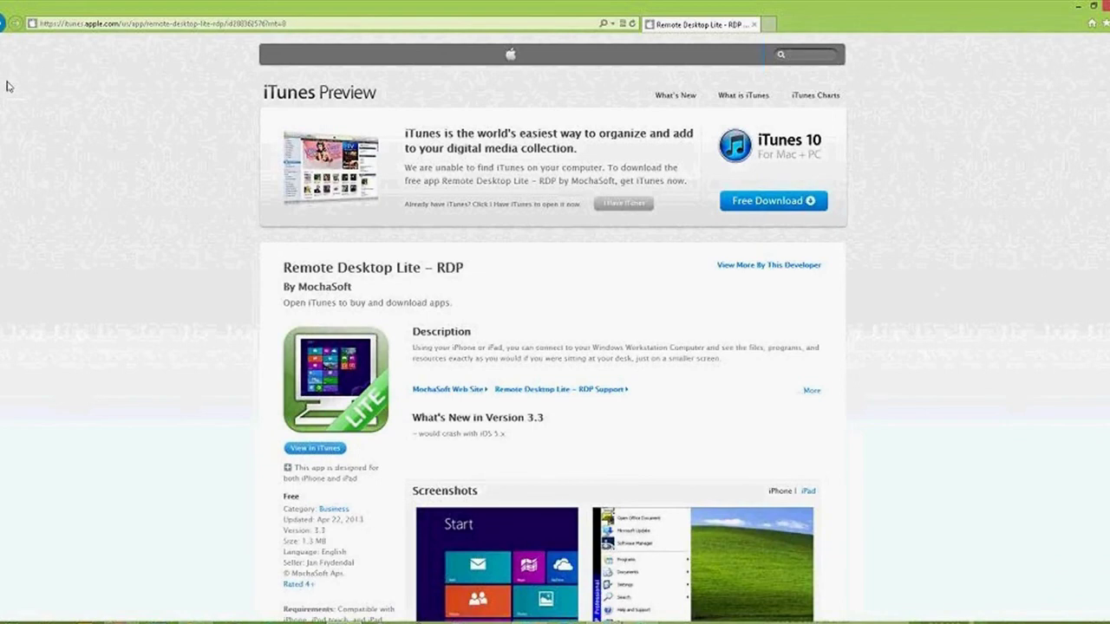
left_click(3, 23)
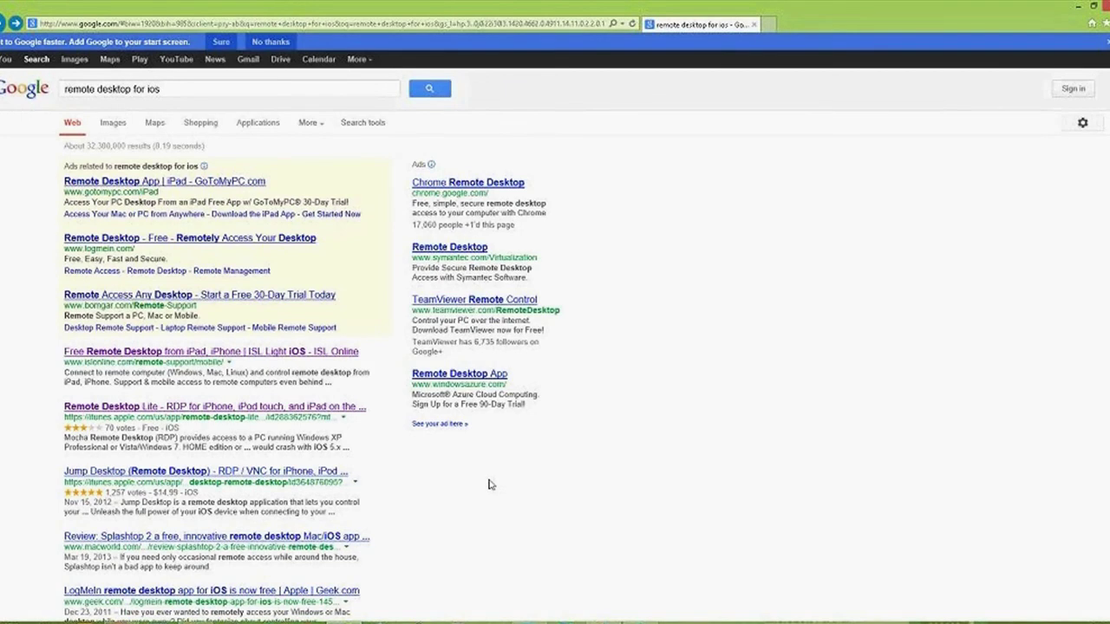
Step: Return to InduSoft Web Studio with test.scr open and the Graphics ribbon showing
key("alt+Tab")
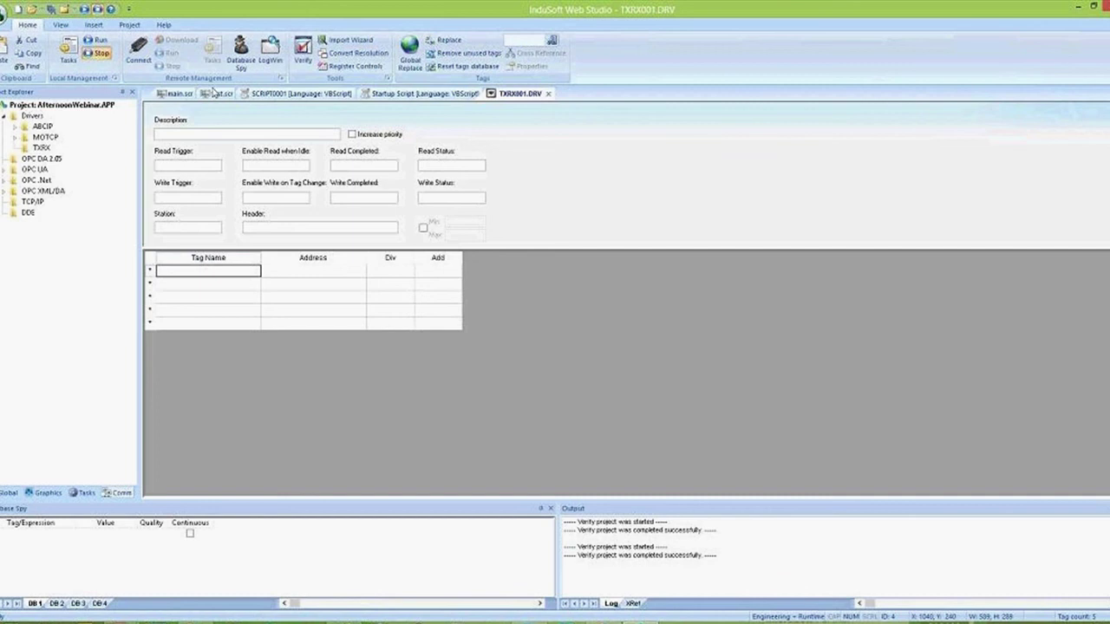
left_click(217, 93)
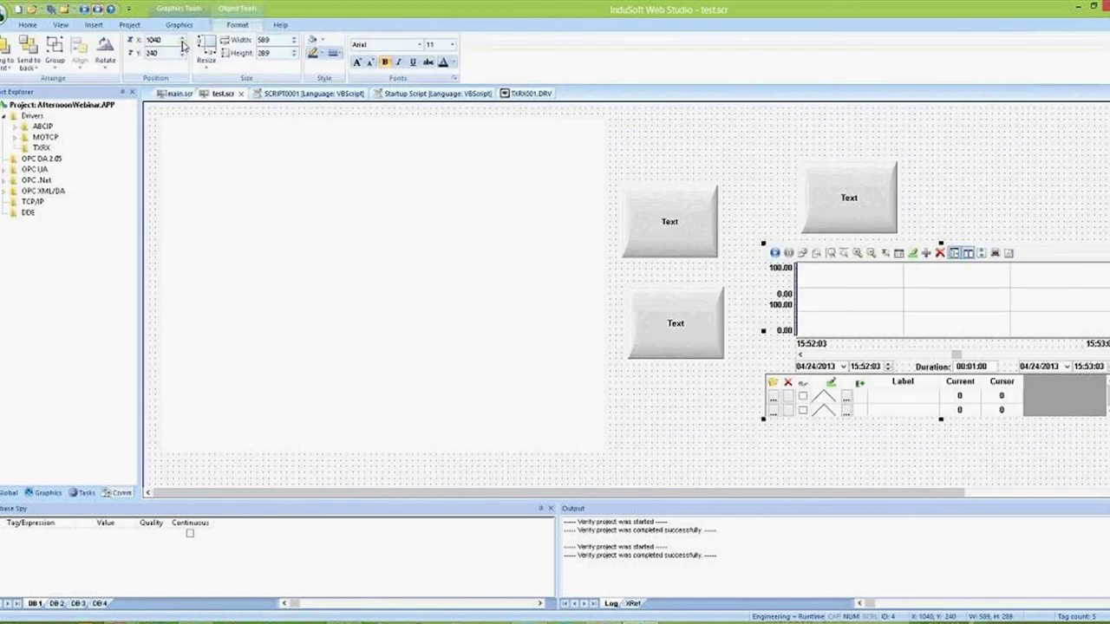
left_click(162, 25)
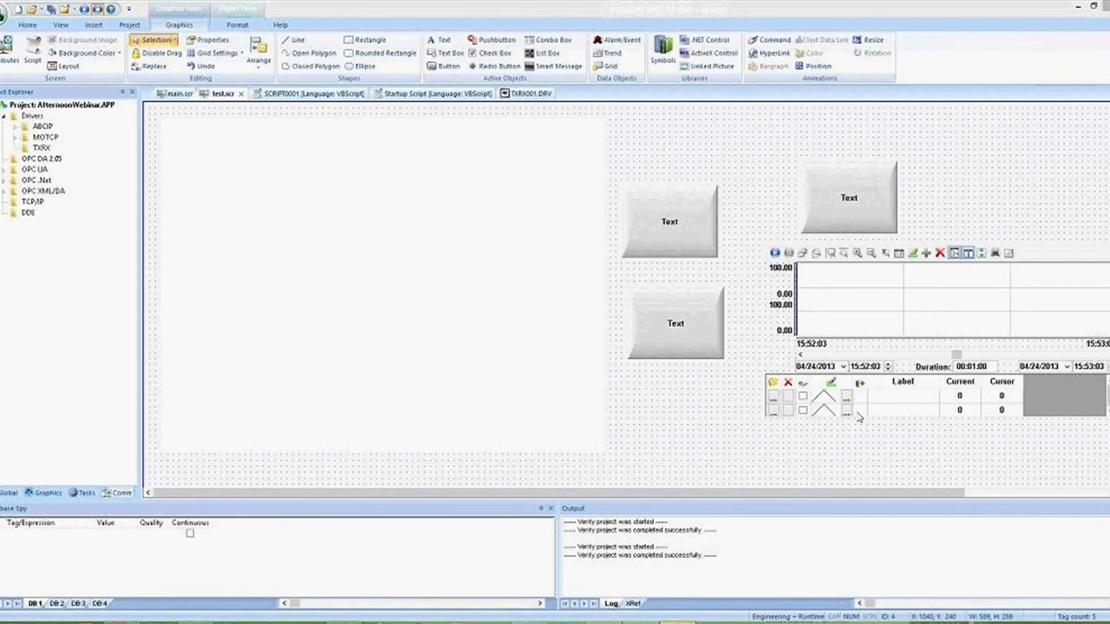
Step: Load indusoft.com in Internet Explorer and open Support > Video Library > Webinars
key("alt+Tab")
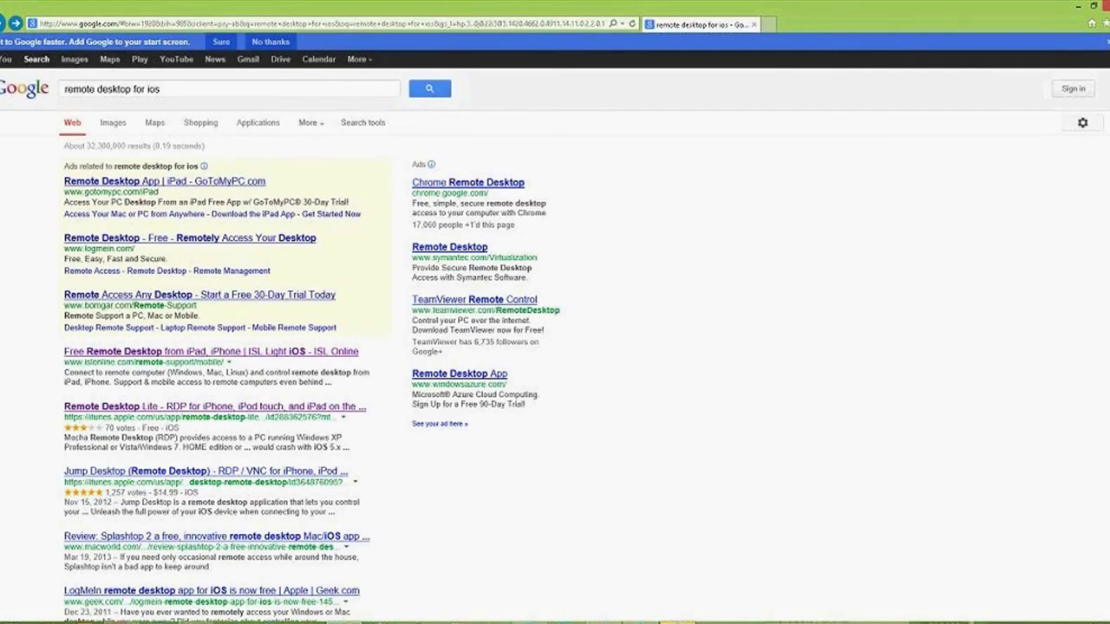
left_click(302, 23)
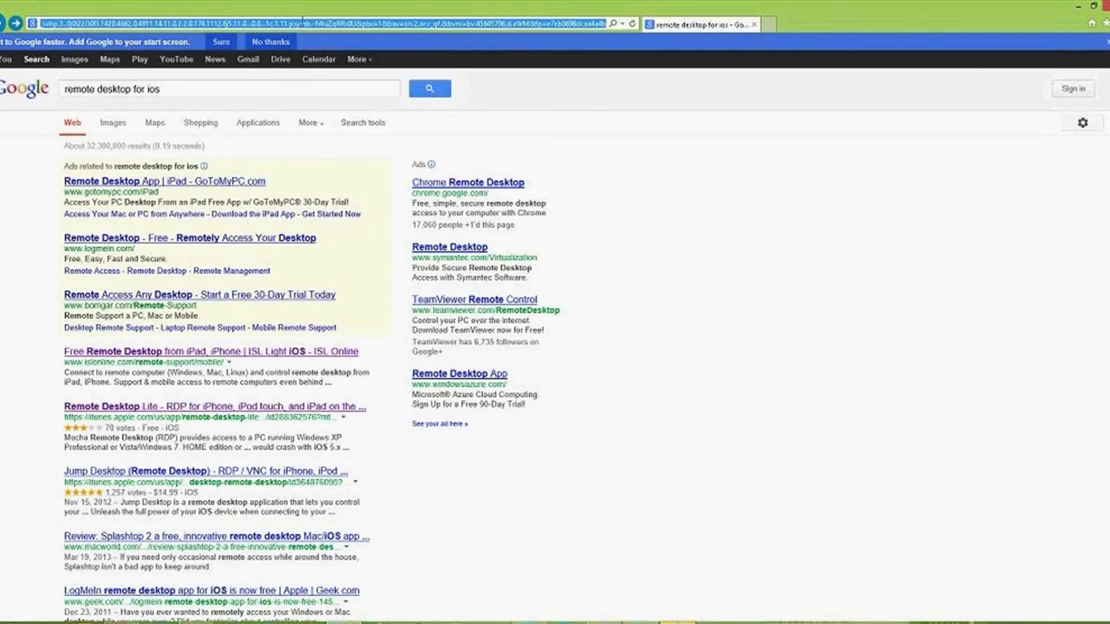
type("indusoft.com/")
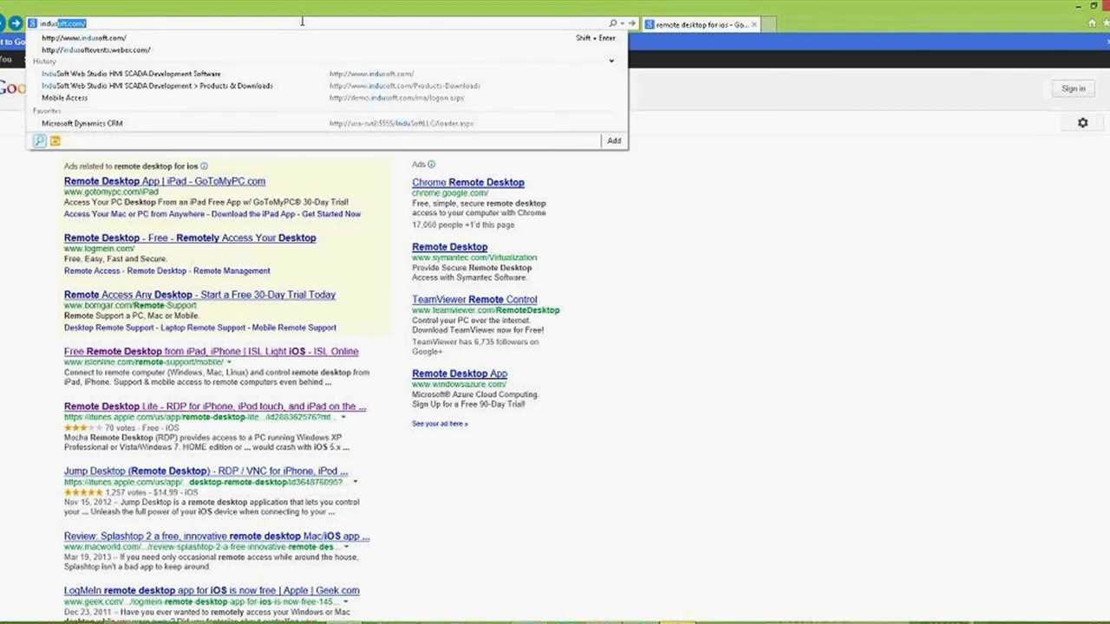
key("Return")
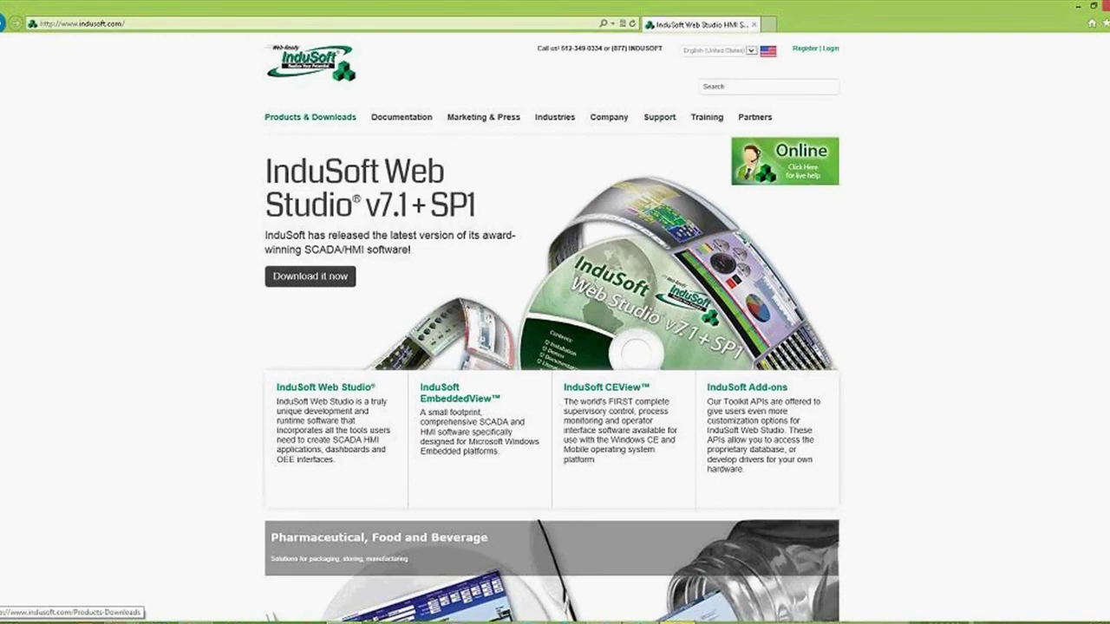
mouse_move(657, 123)
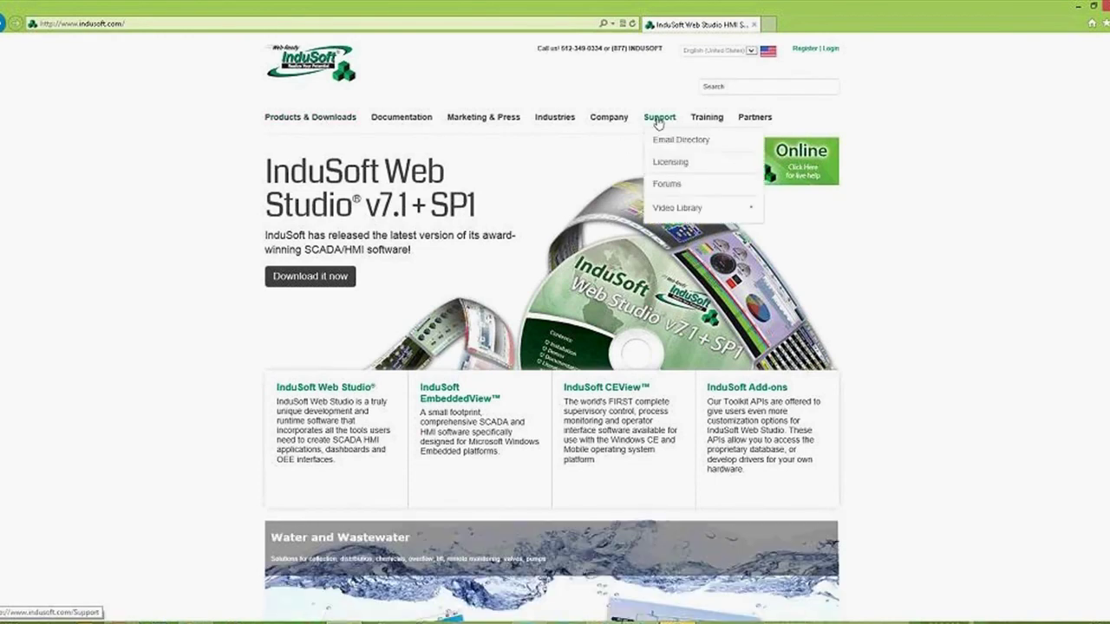
mouse_move(684, 212)
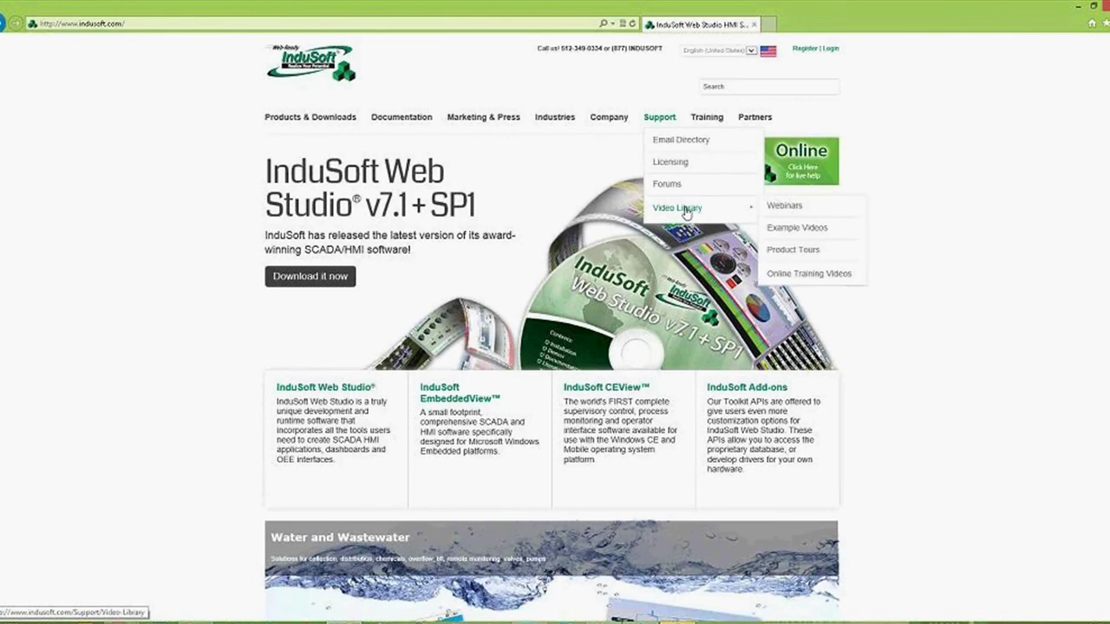
left_click(790, 208)
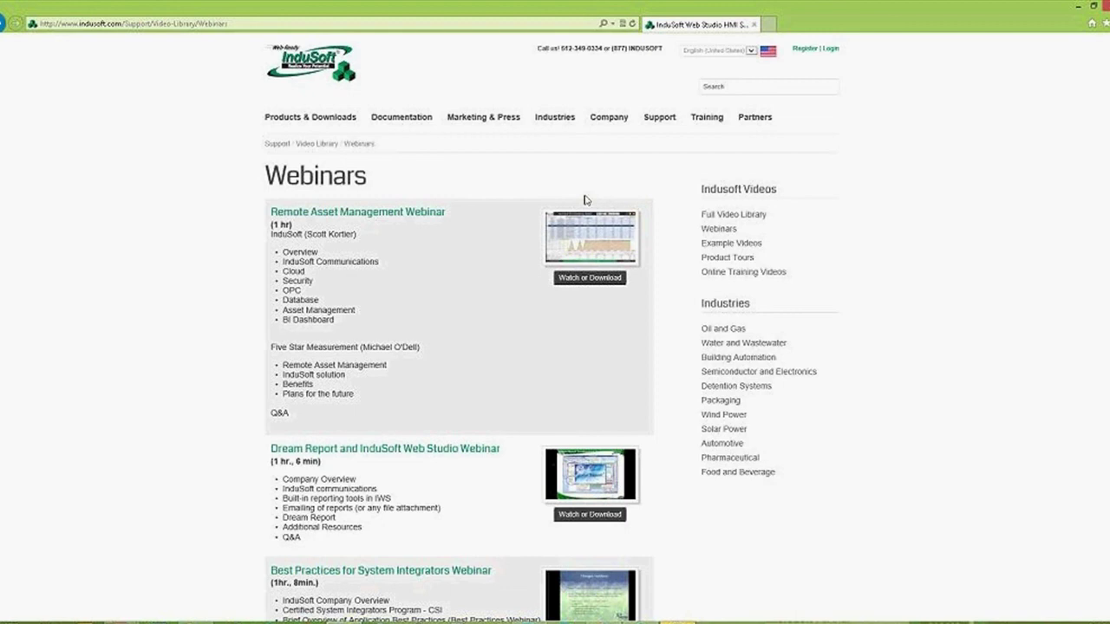
Step: Open the Online Training Videos page from Support > Video Library
mouse_move(659, 127)
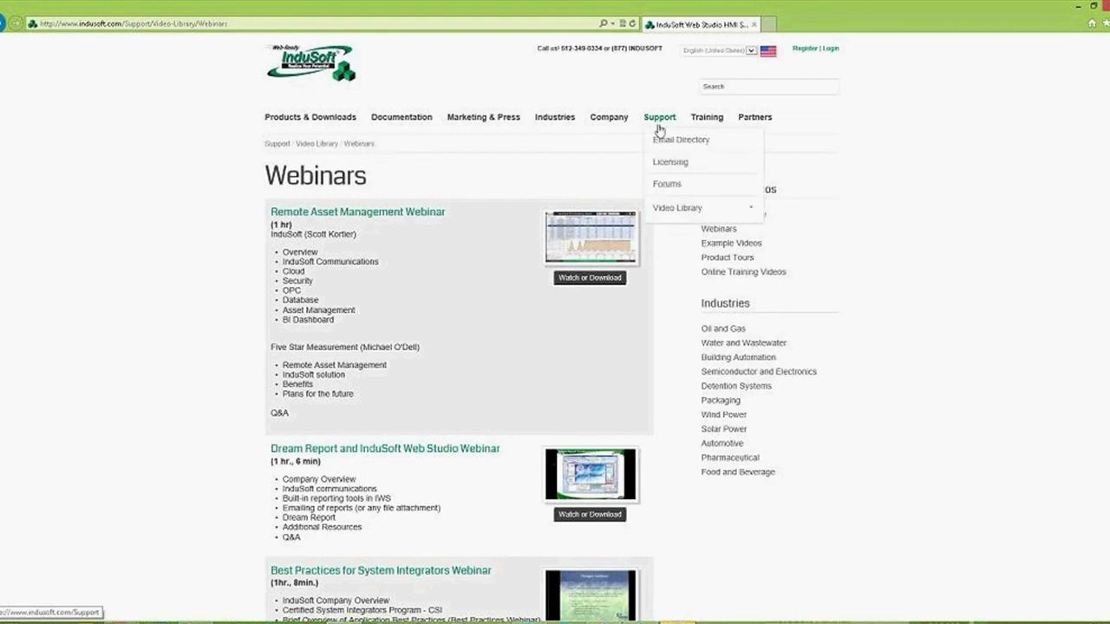
mouse_move(684, 215)
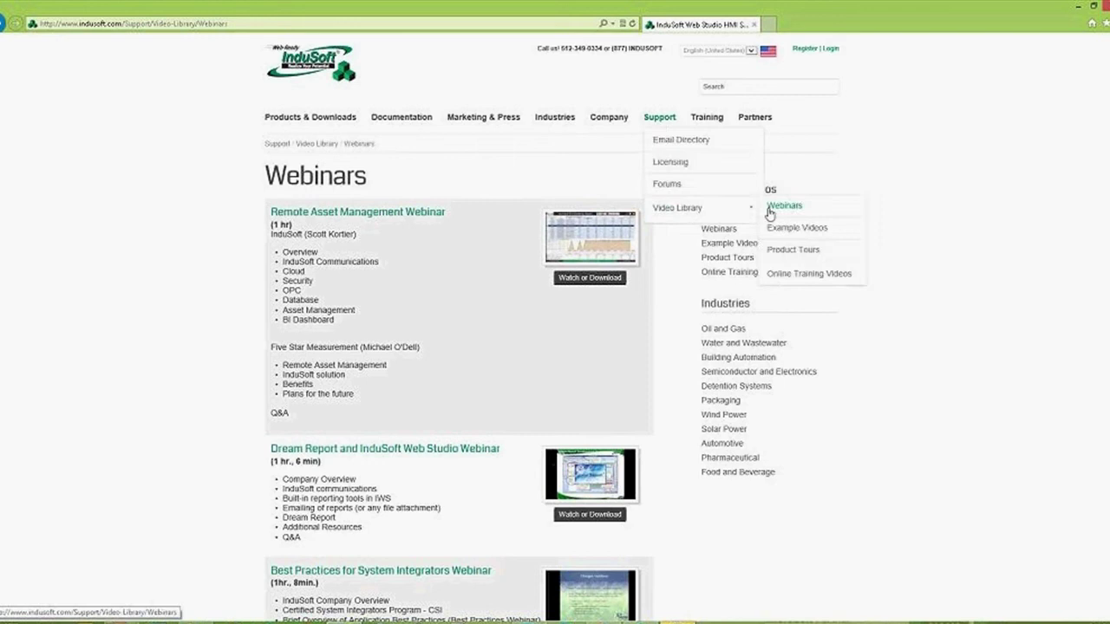
left_click(801, 276)
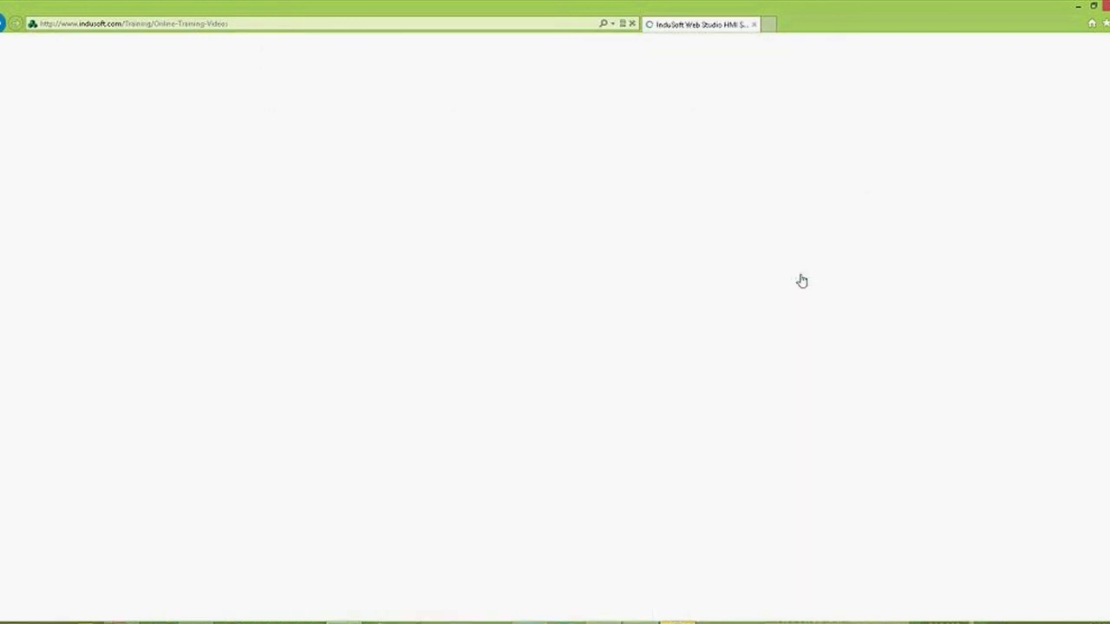